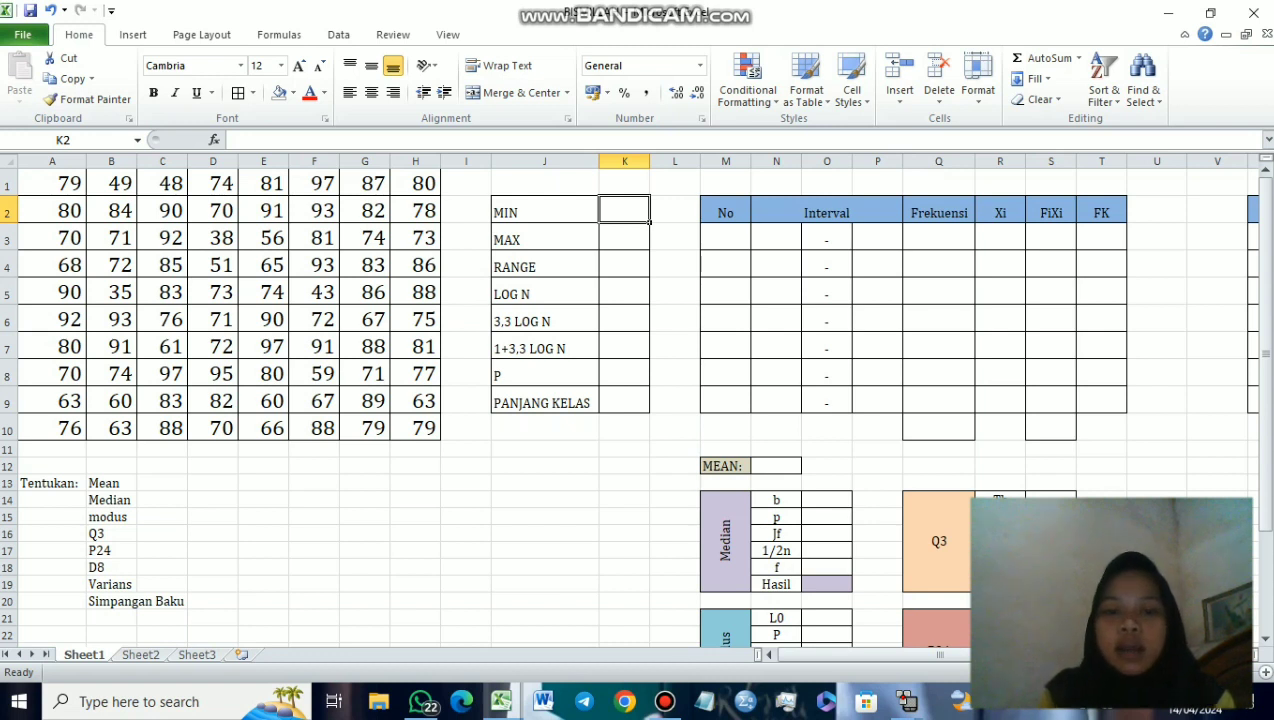
# Step: Review the list of statistics to determine in B13:B20, from Mean through Simpangan Baku
pyautogui.click(111, 483)
pyautogui.click(111, 500)
pyautogui.click(111, 517)
pyautogui.click(111, 534)
pyautogui.click(111, 550)
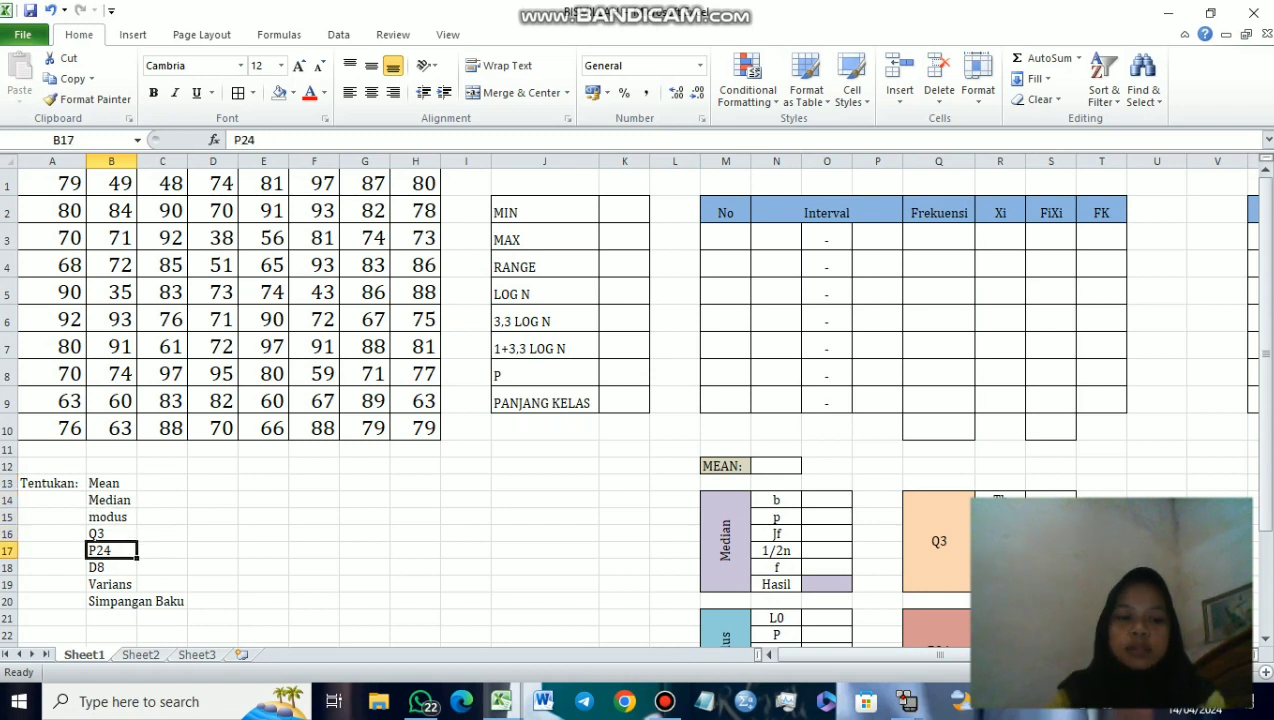
pyautogui.click(111, 584)
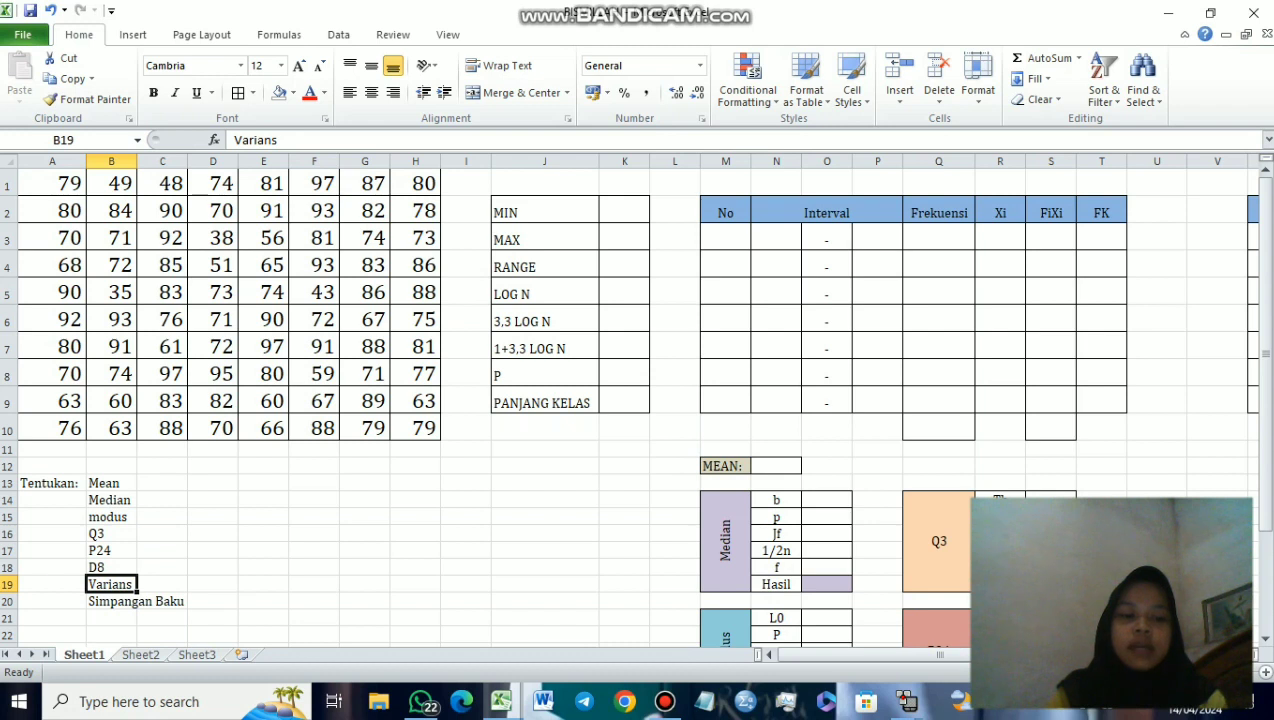
pyautogui.click(111, 618)
pyautogui.click(162, 601)
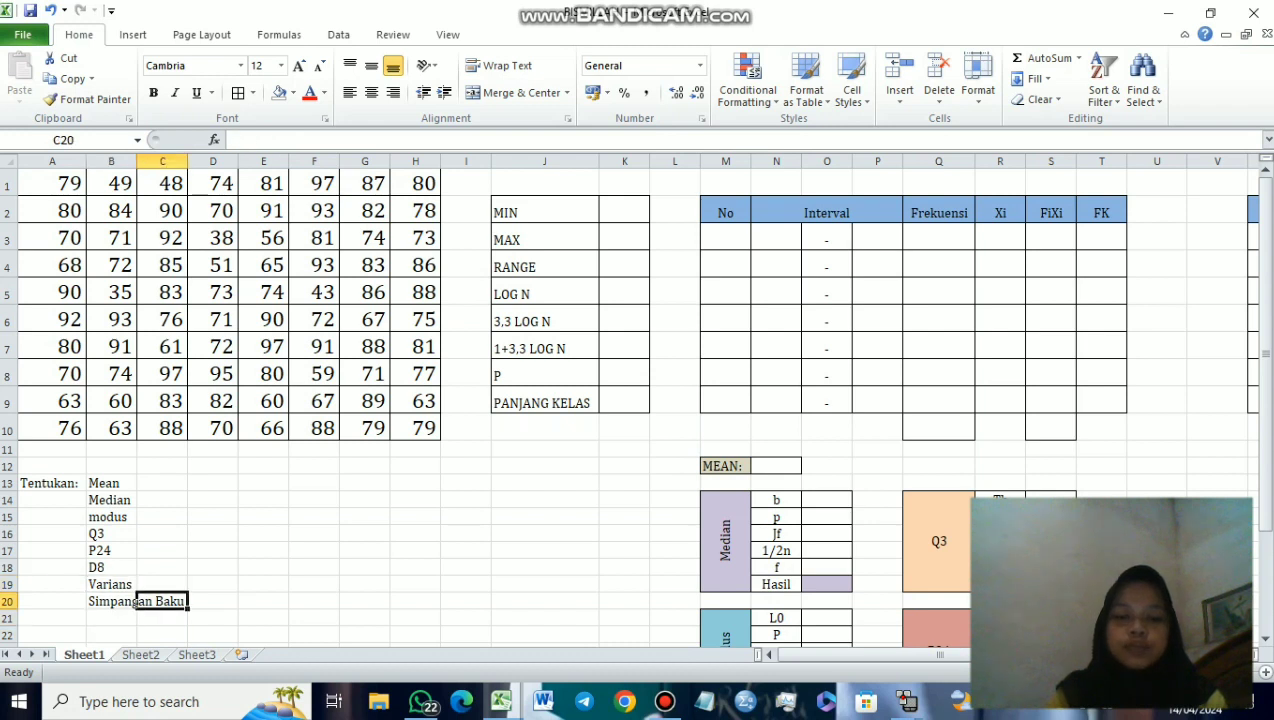
pyautogui.click(314, 584)
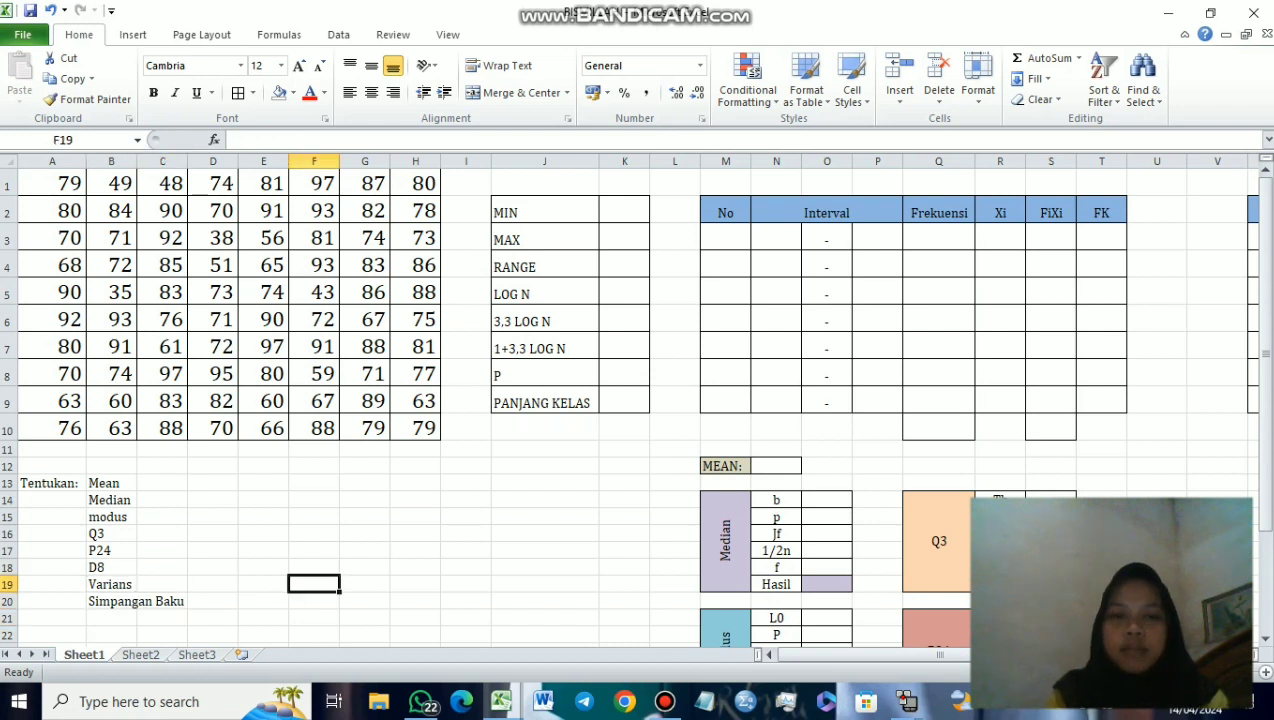
pyautogui.click(415, 533)
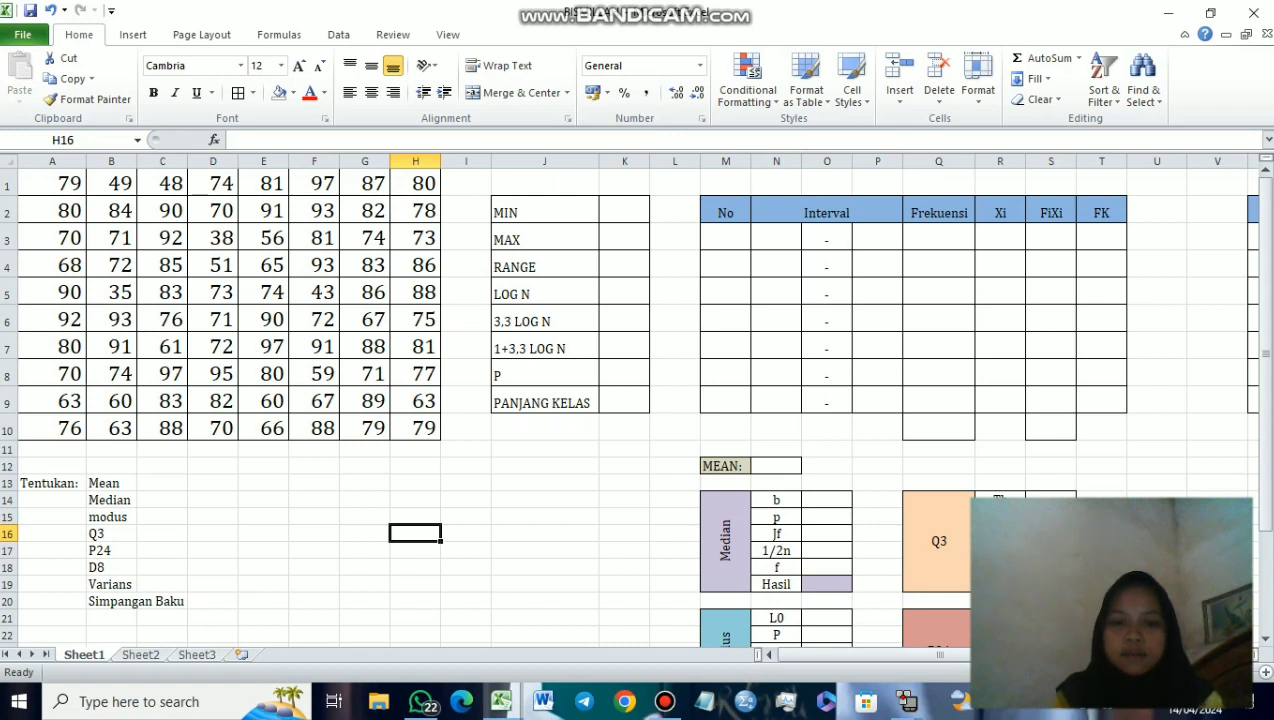
pyautogui.click(465, 516)
pyautogui.click(415, 499)
pyautogui.click(415, 482)
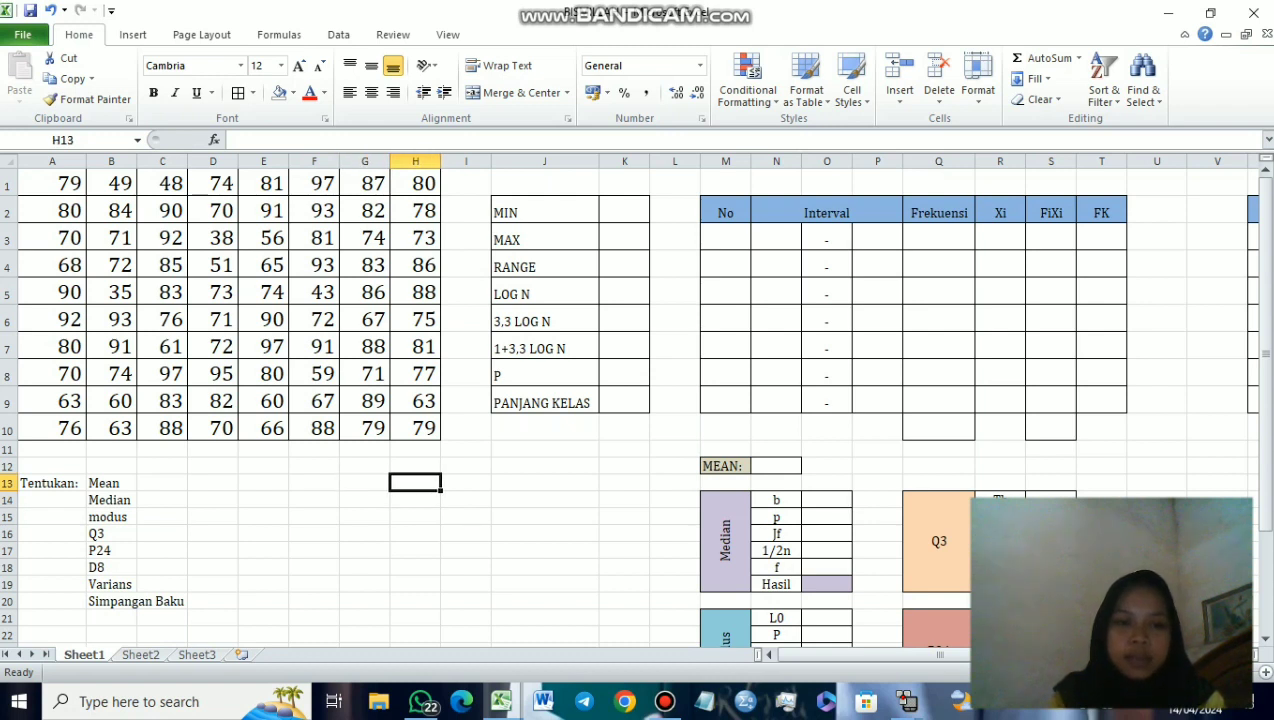
pyautogui.click(364, 600)
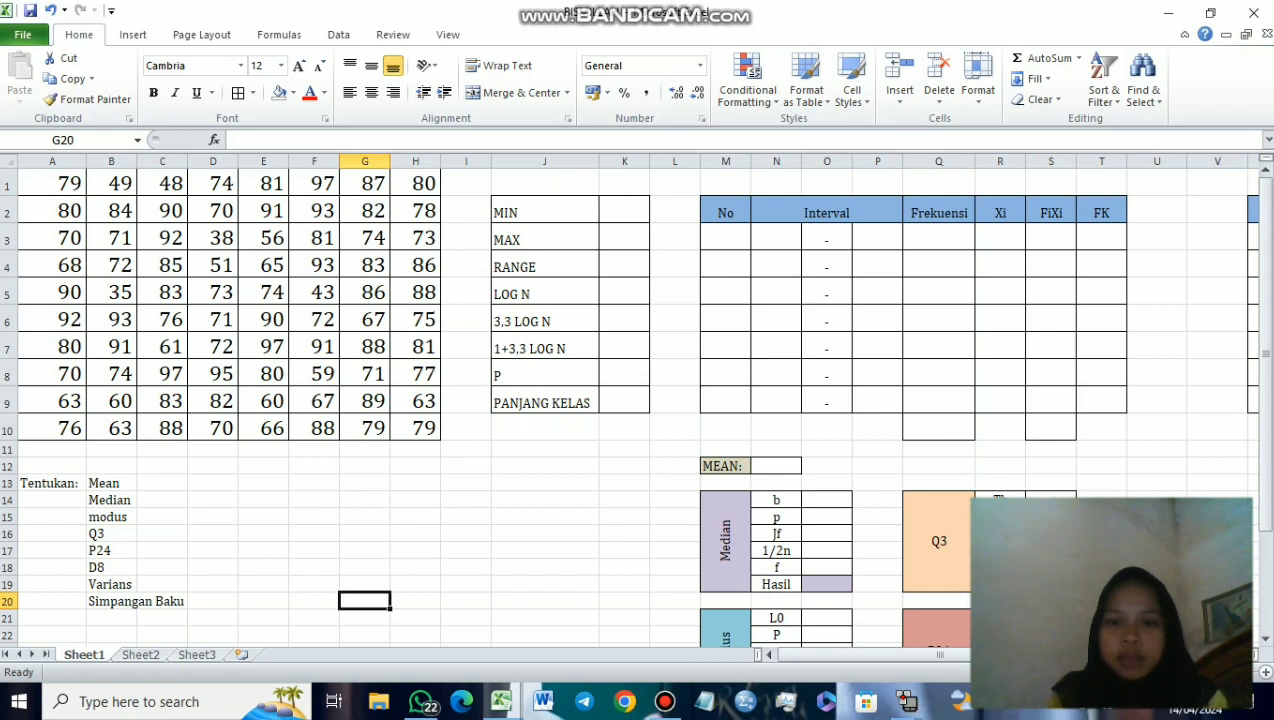
# Step: Look over the prepared calculation tables across Sheet1 and the data block starting at A1
pyautogui.hscroll(6, 636, 400)
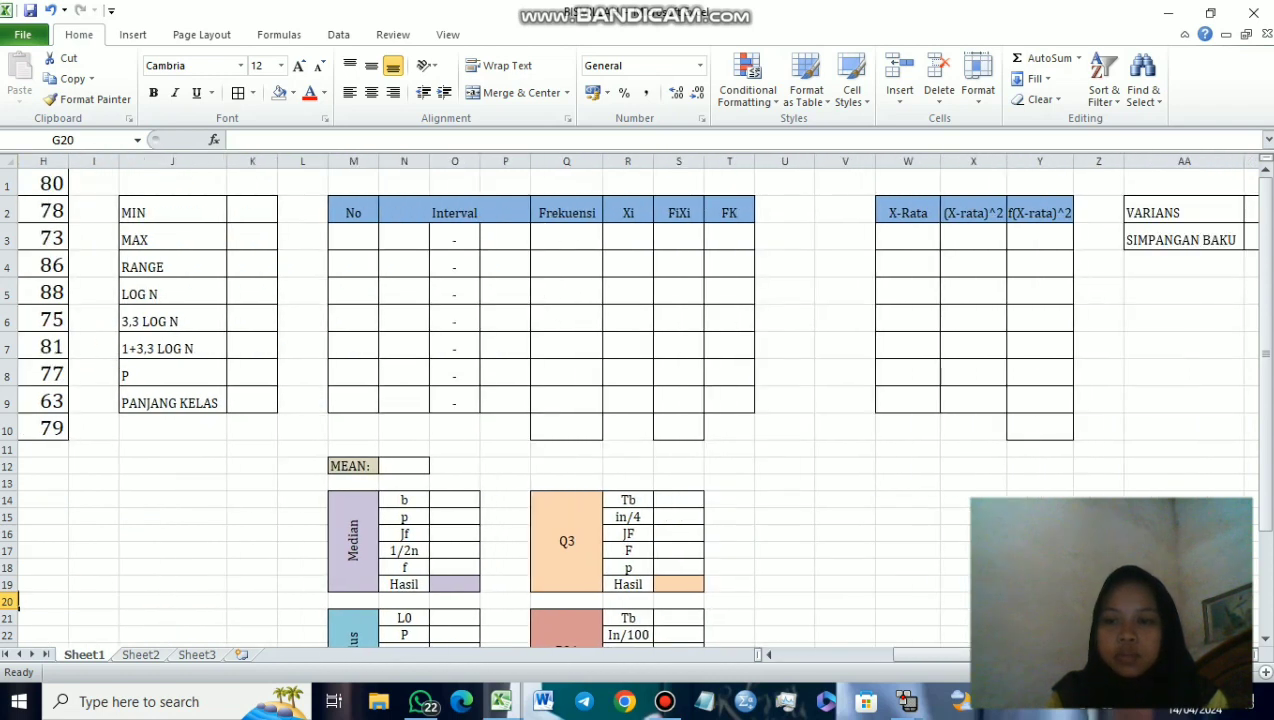
pyautogui.hscroll(4, 636, 400)
pyautogui.hscroll(-3, 636, 400)
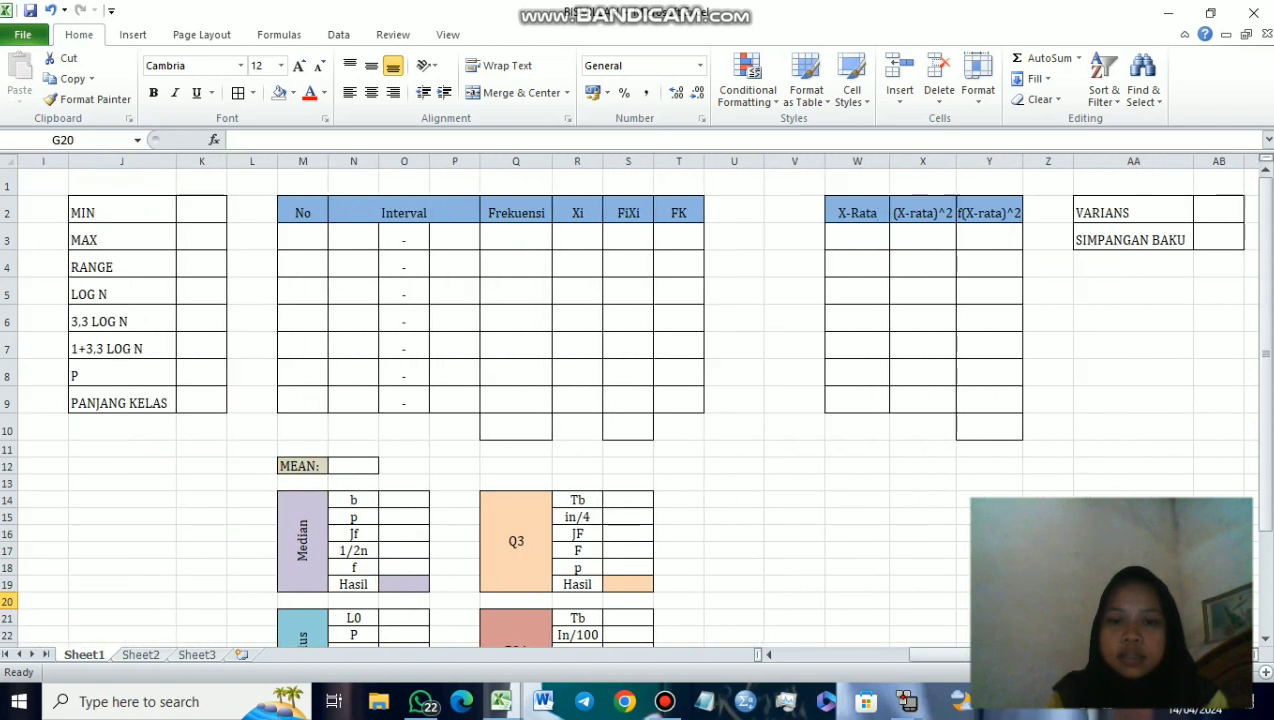
pyautogui.hscroll(-6, 636, 400)
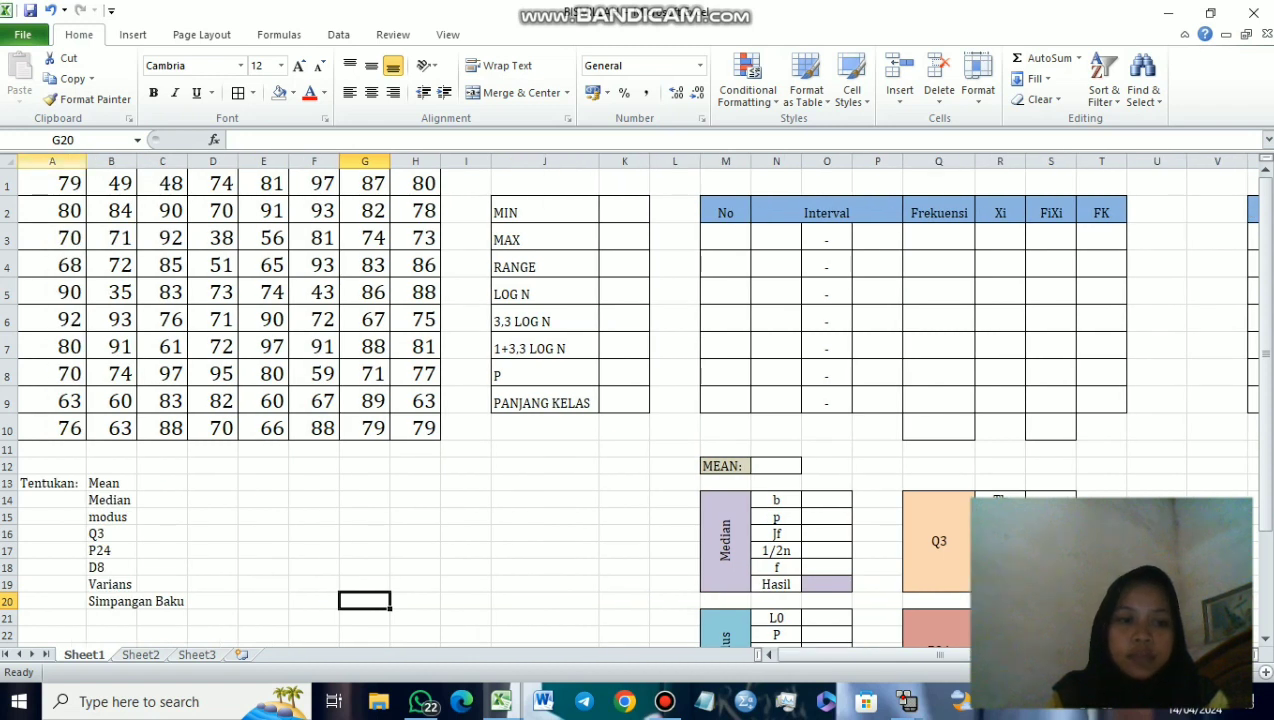
pyautogui.moveTo(52, 183); pyautogui.dragTo(132, 272)
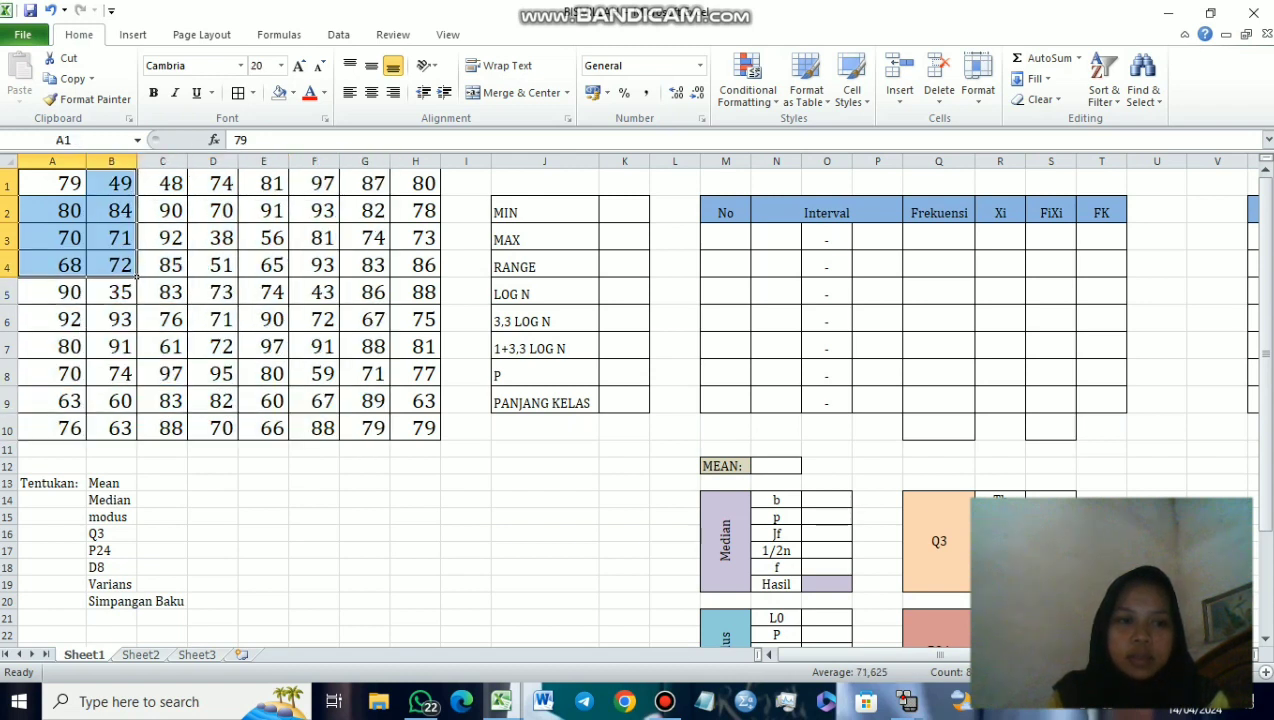
pyautogui.click(84, 192)
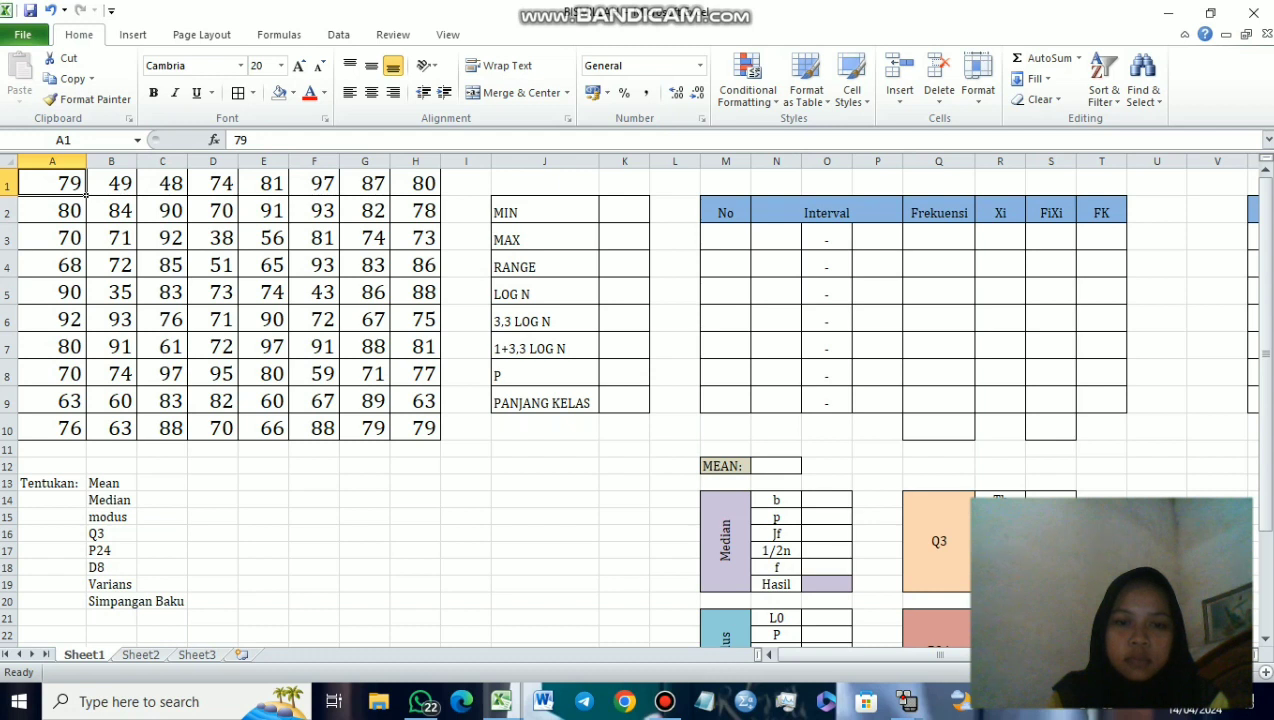
pyautogui.click(465, 533)
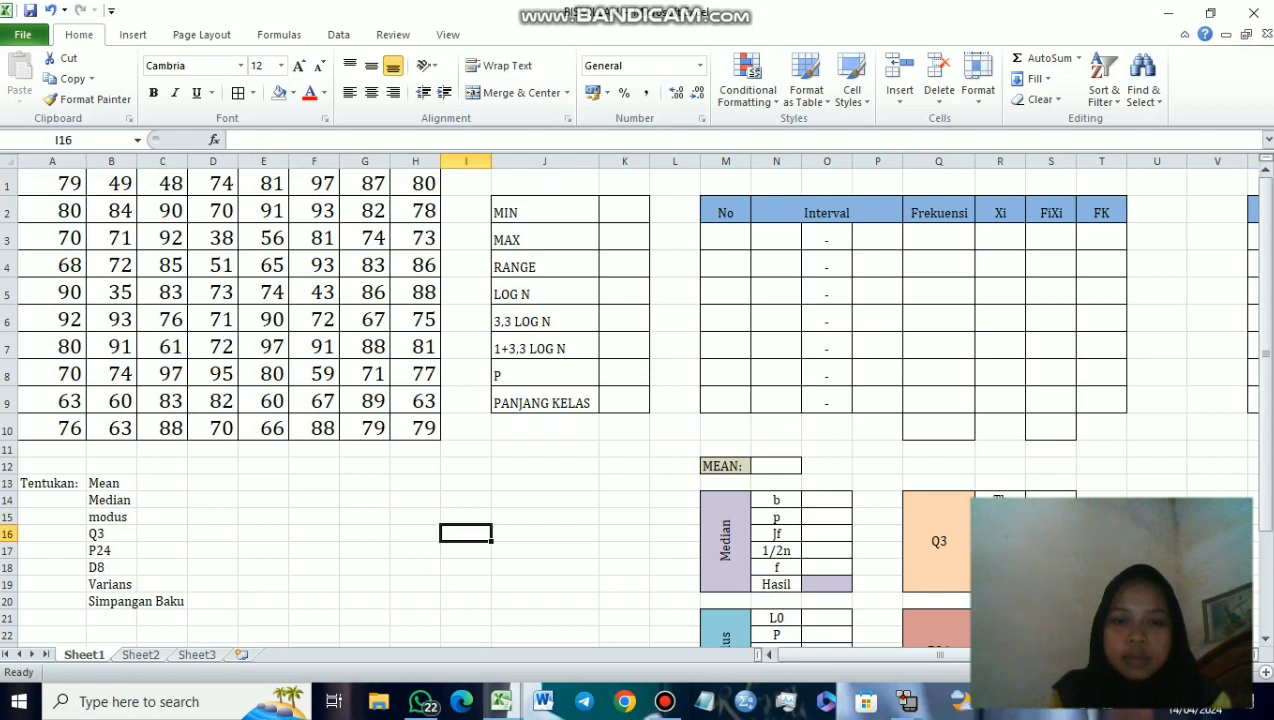
# Step: Calculate the minimum of the data in K2 with the formula =MIN(A1:H10)
pyautogui.click(624, 210)
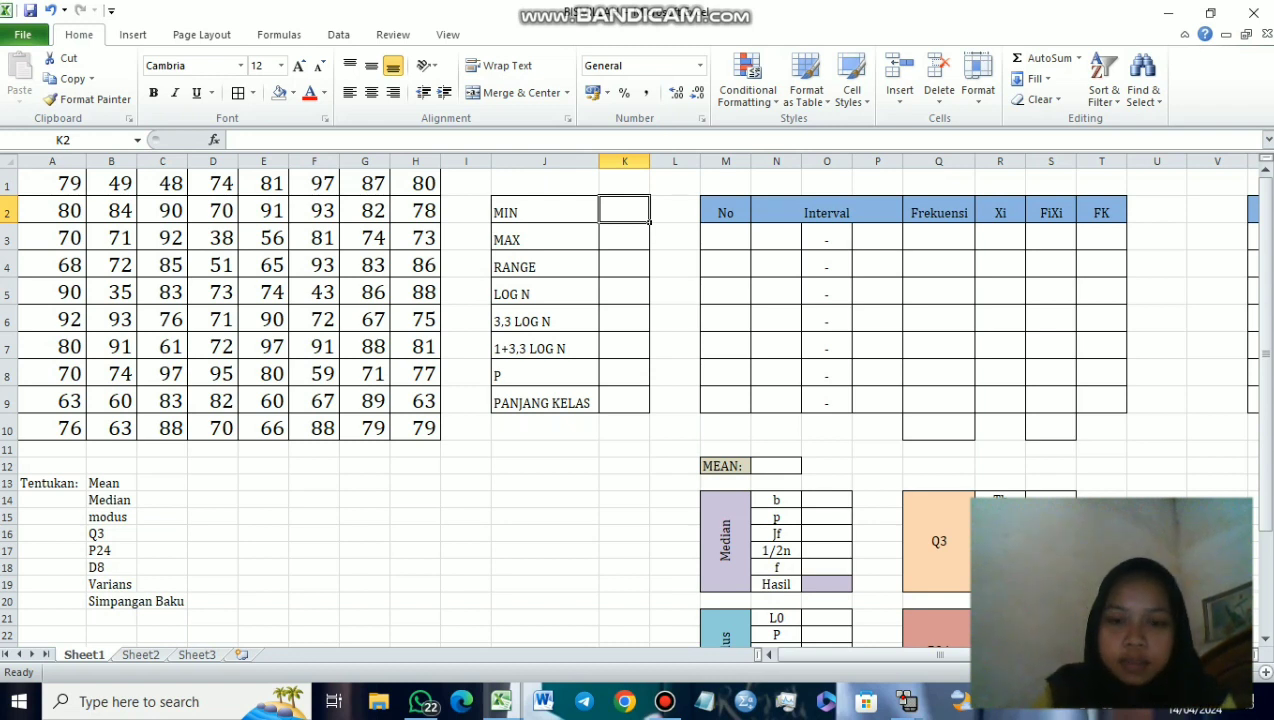
pyautogui.write('=M')
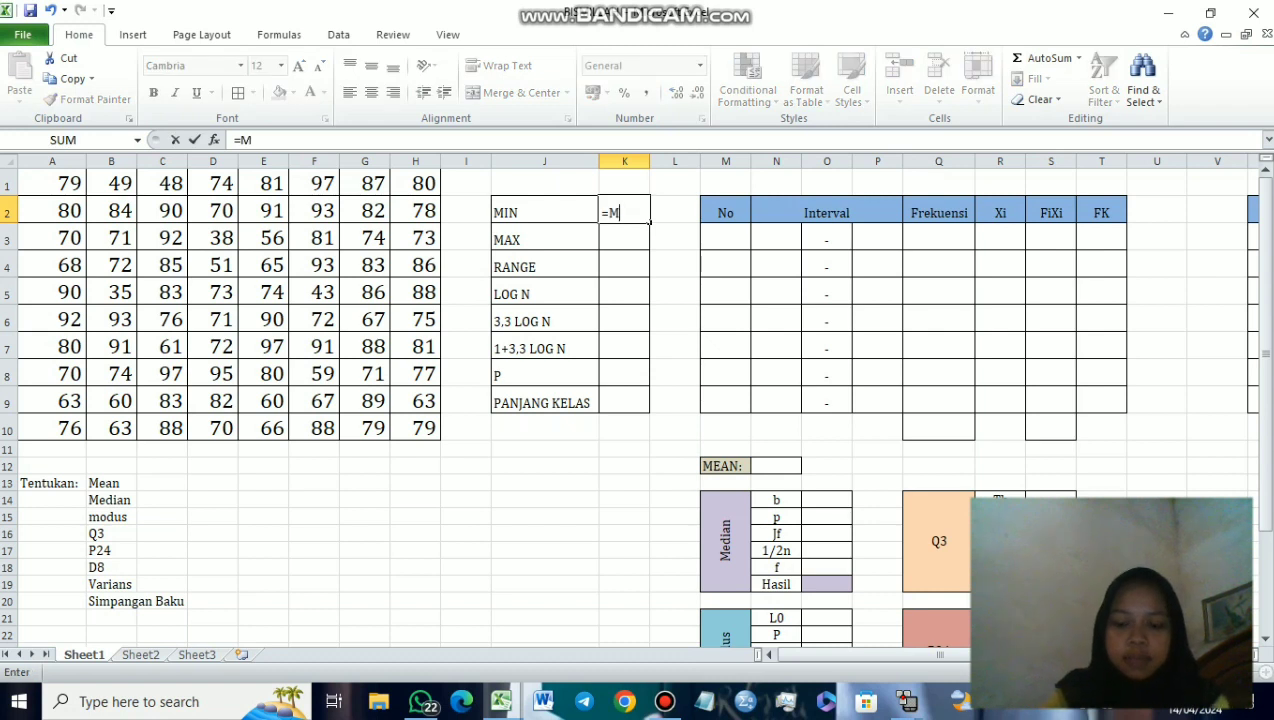
pyautogui.write('IN')
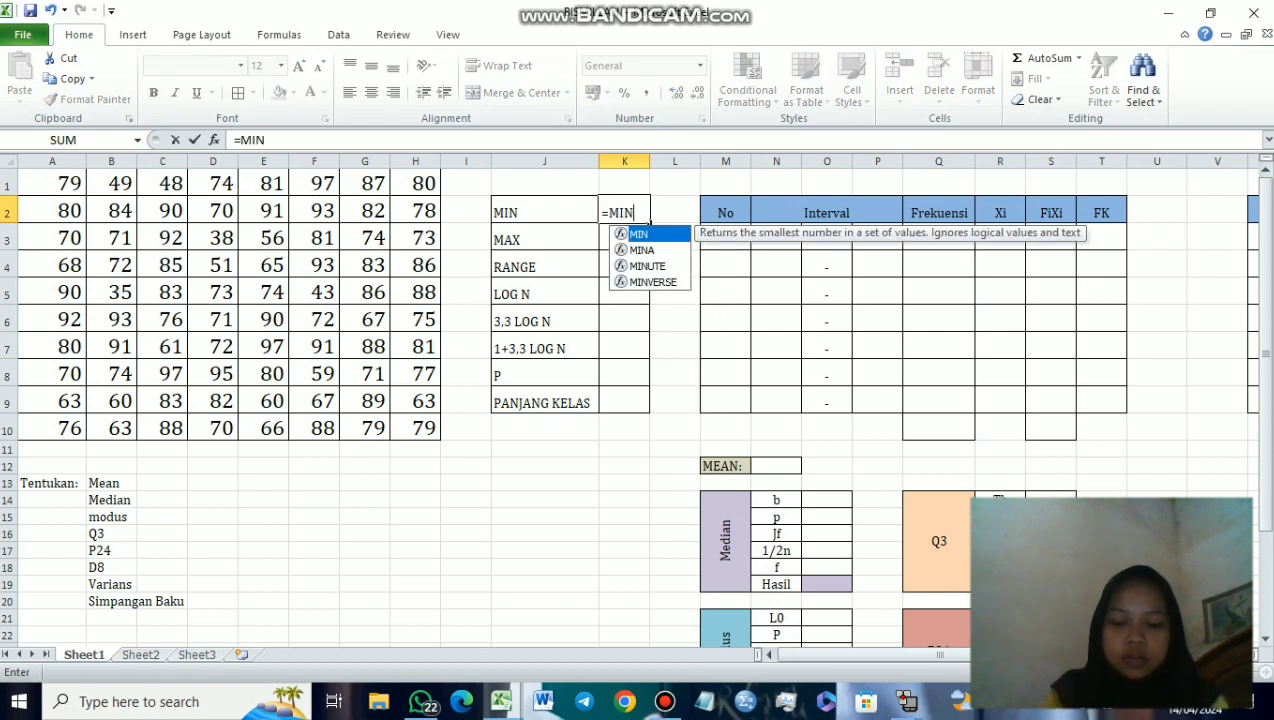
pyautogui.write('(')
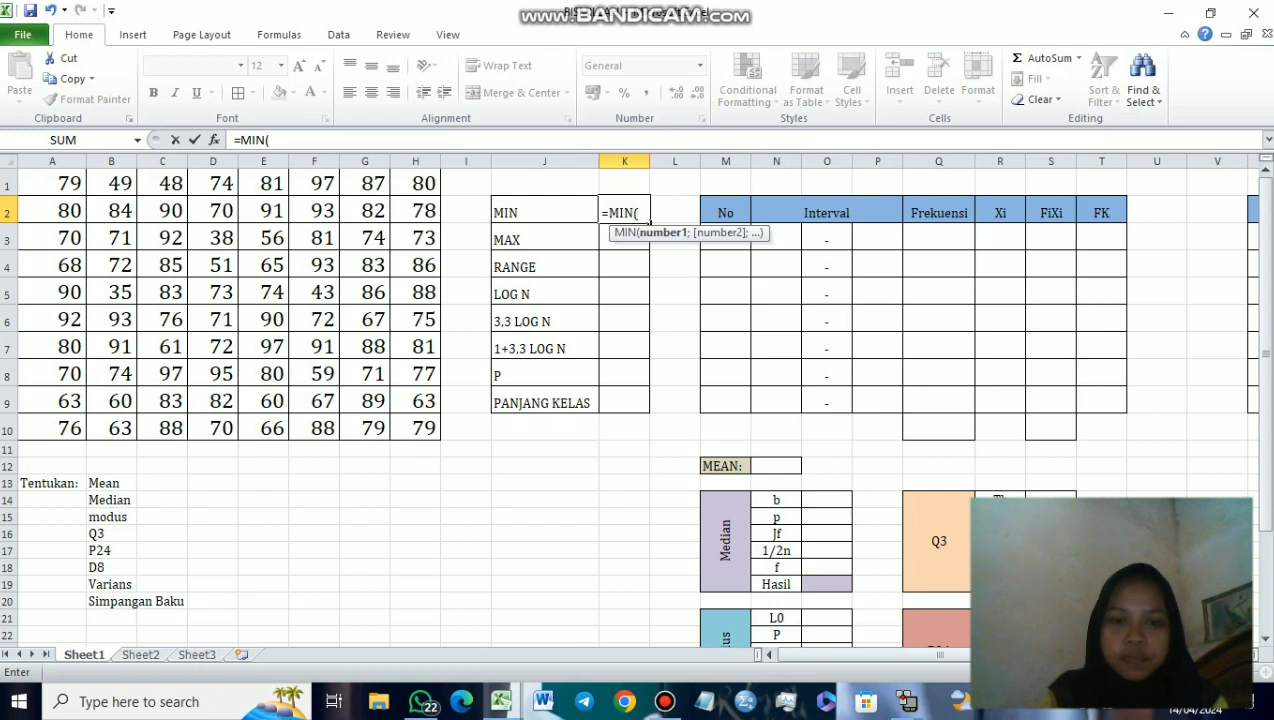
pyautogui.moveTo(52, 183); pyautogui.dragTo(420, 428)
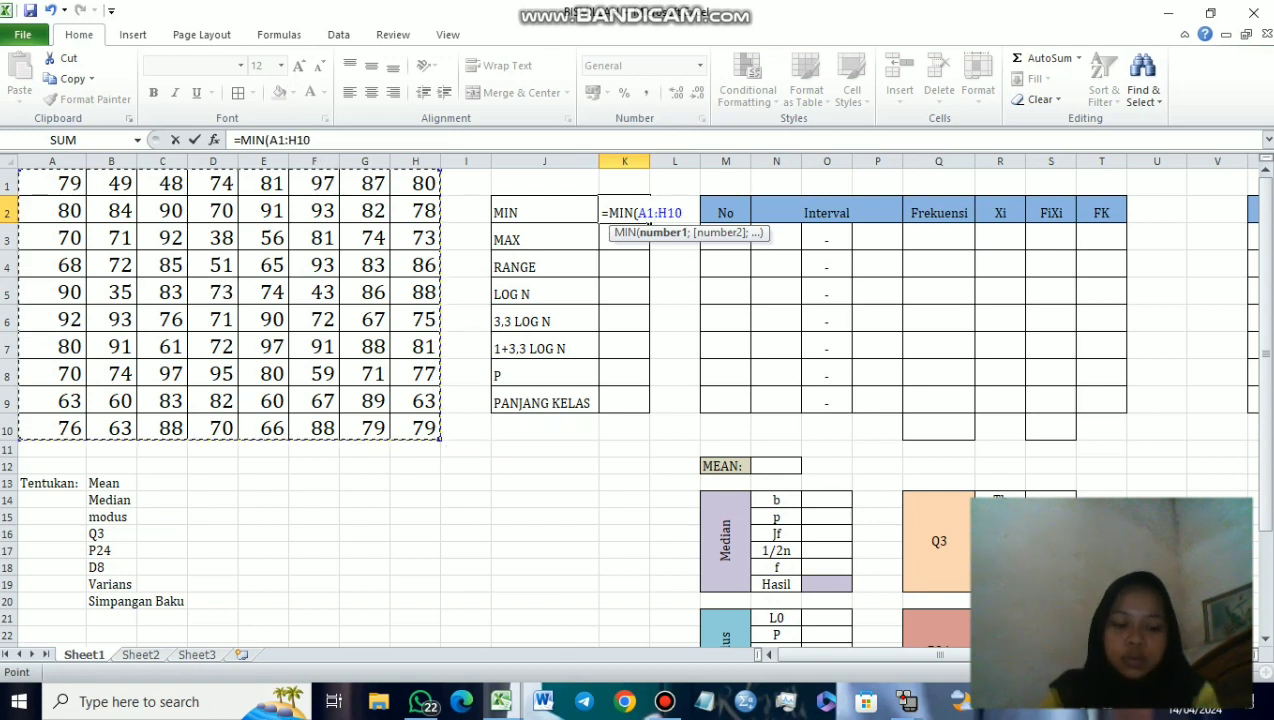
pyautogui.write(')')
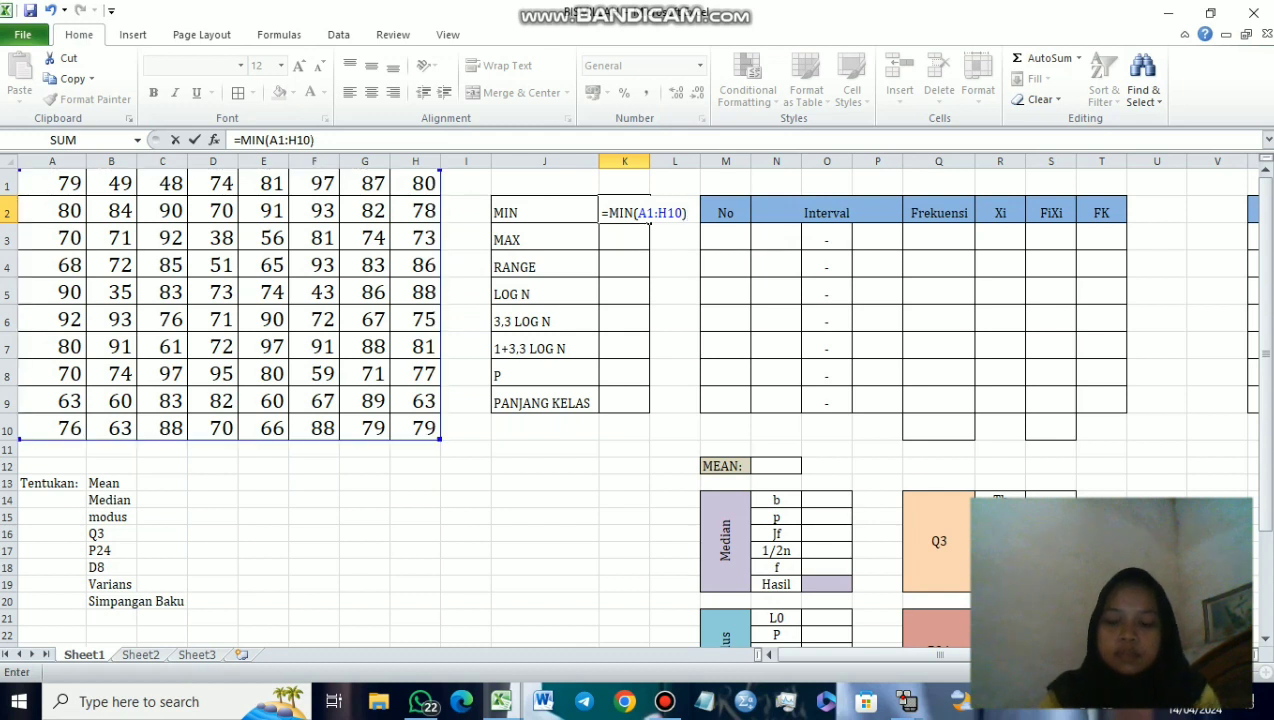
pyautogui.press('Return')
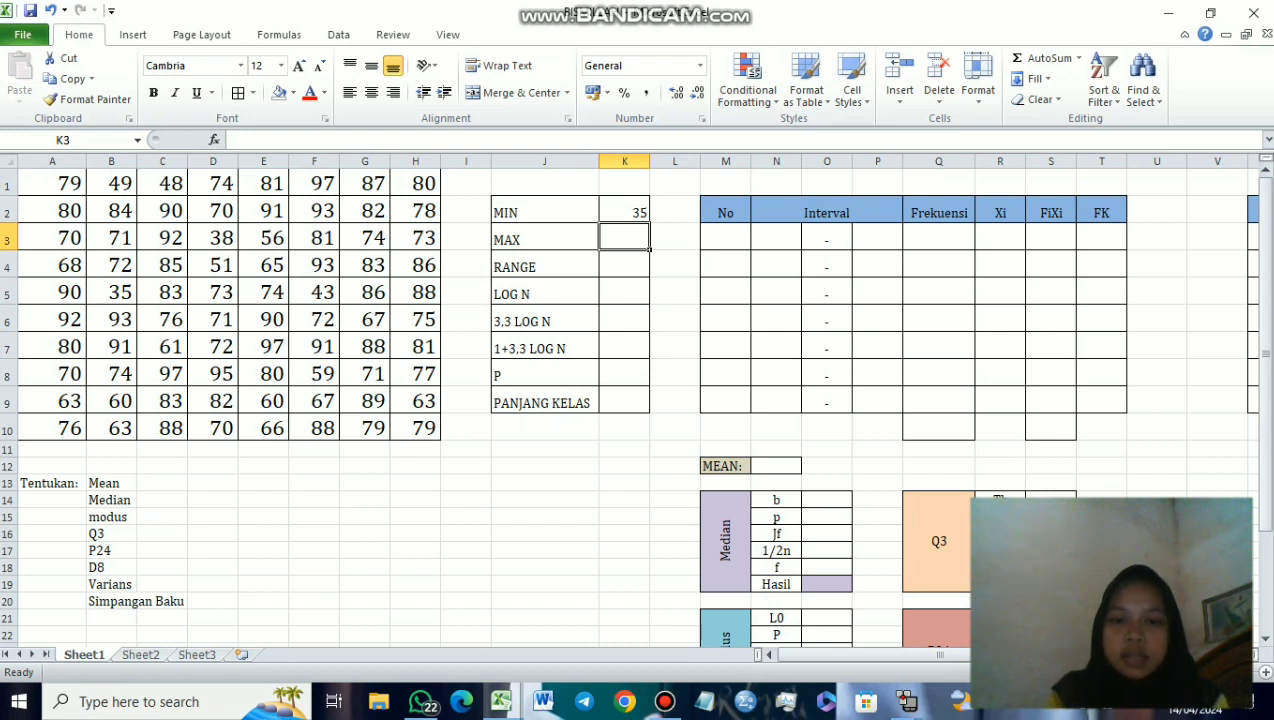
# Step: Calculate the maximum of the data in K3 with the formula =MAX(A1:H10)
pyautogui.write('=')
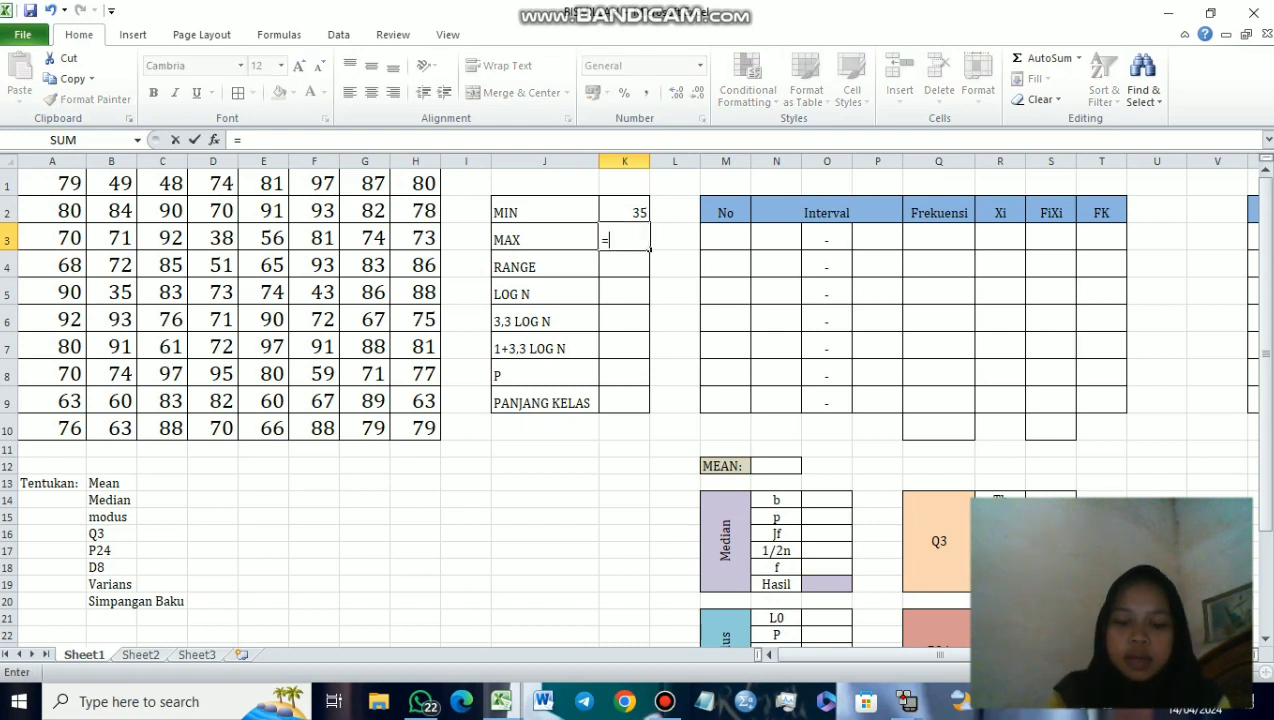
pyautogui.write('MAX')
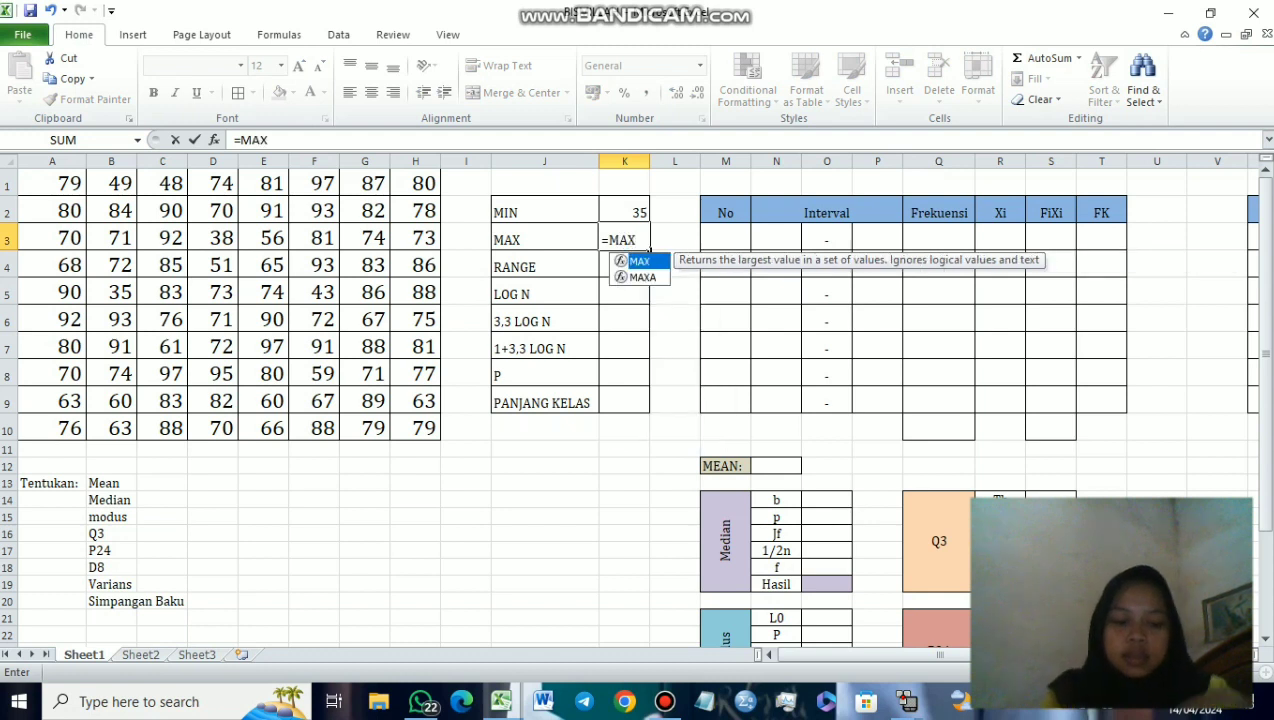
pyautogui.write('(')
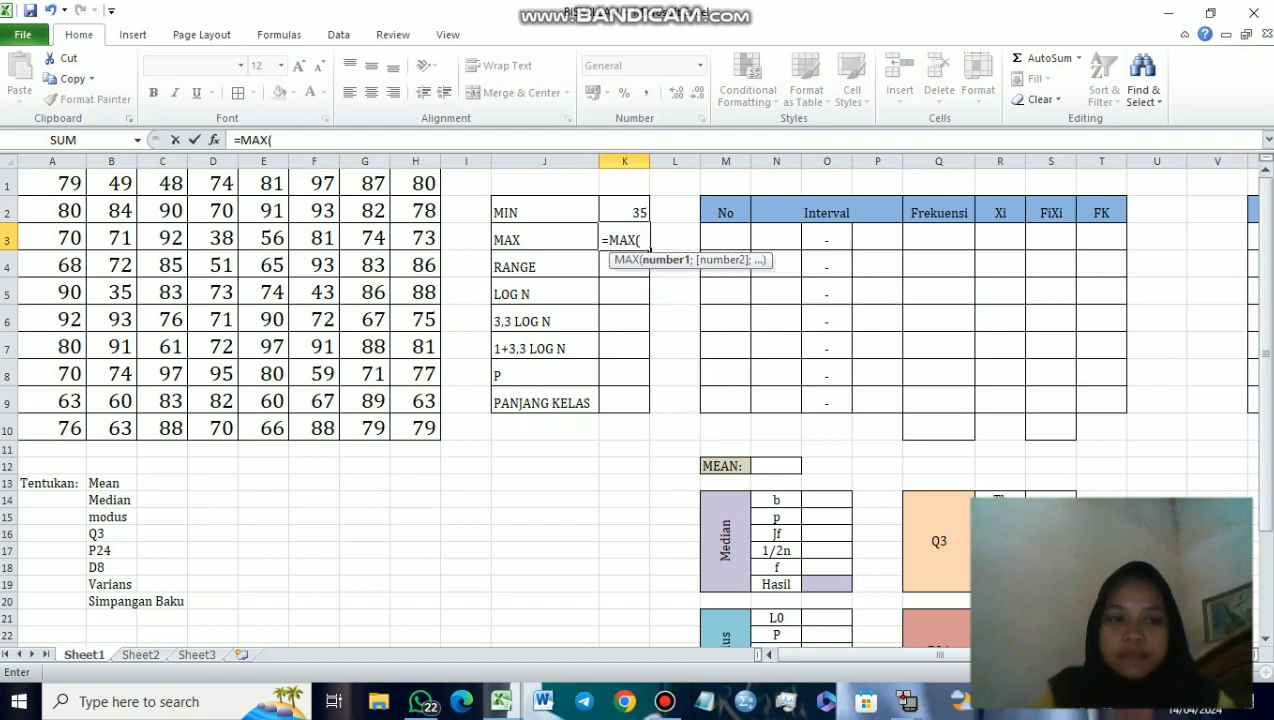
pyautogui.moveTo(45, 185); pyautogui.dragTo(430, 437)
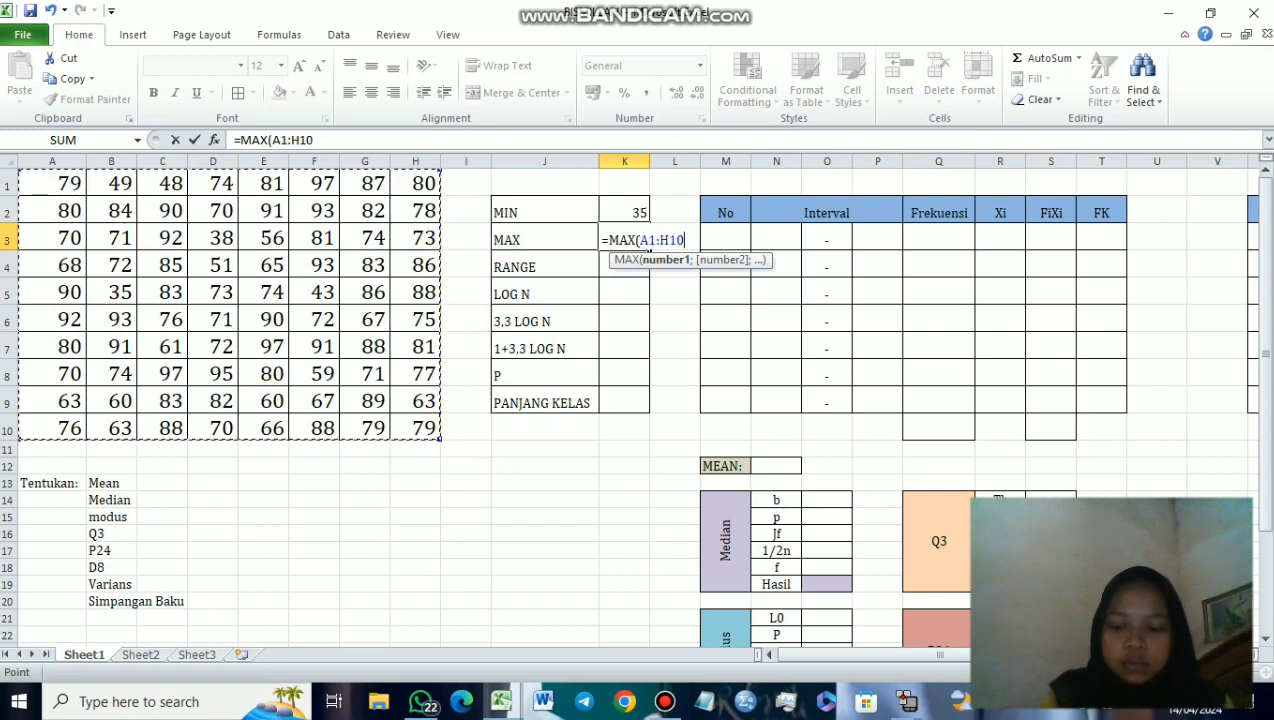
pyautogui.write(')')
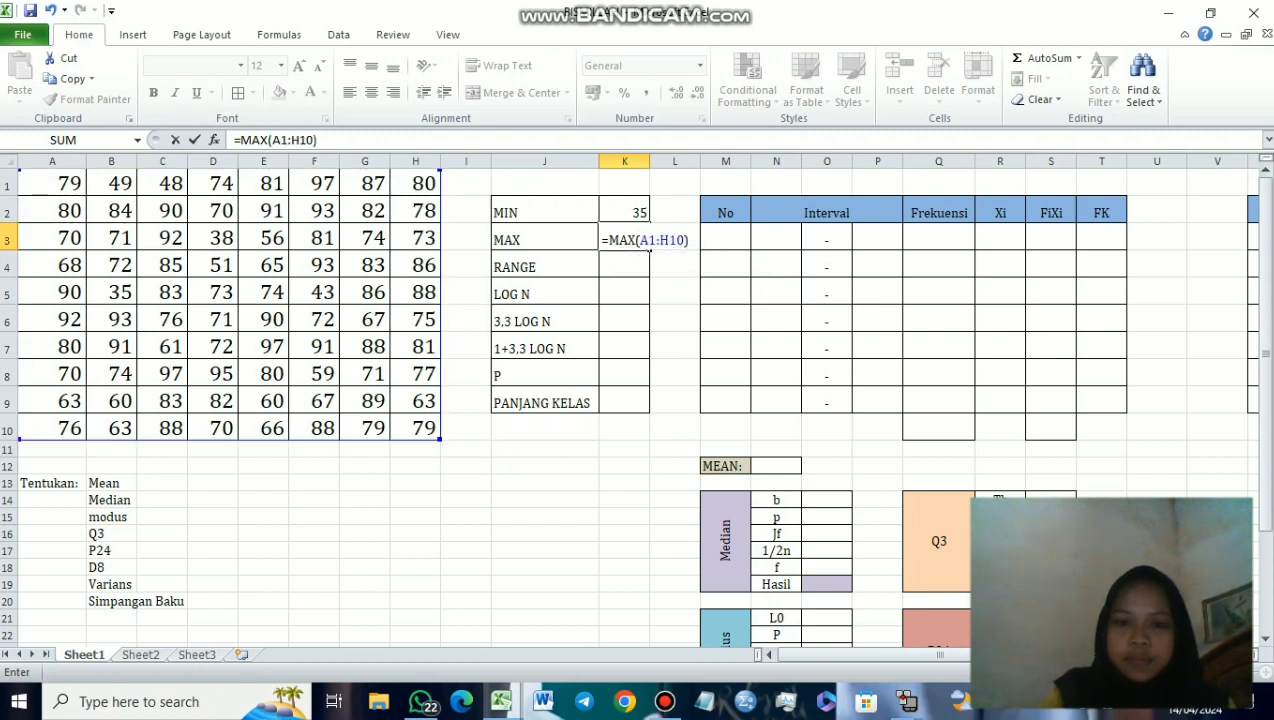
pyautogui.press('Return')
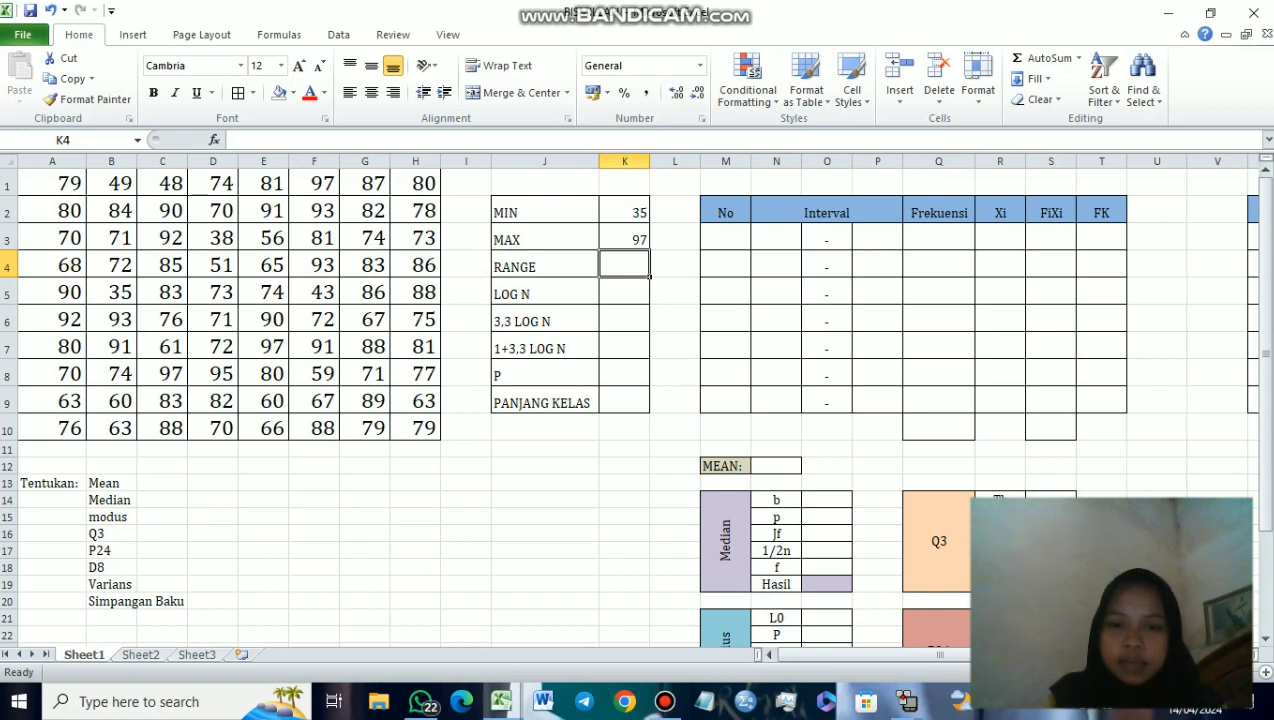
# Step: Calculate the RANGE in K4 as maximum minus minimum with the formula =K3-K2
pyautogui.write('=')
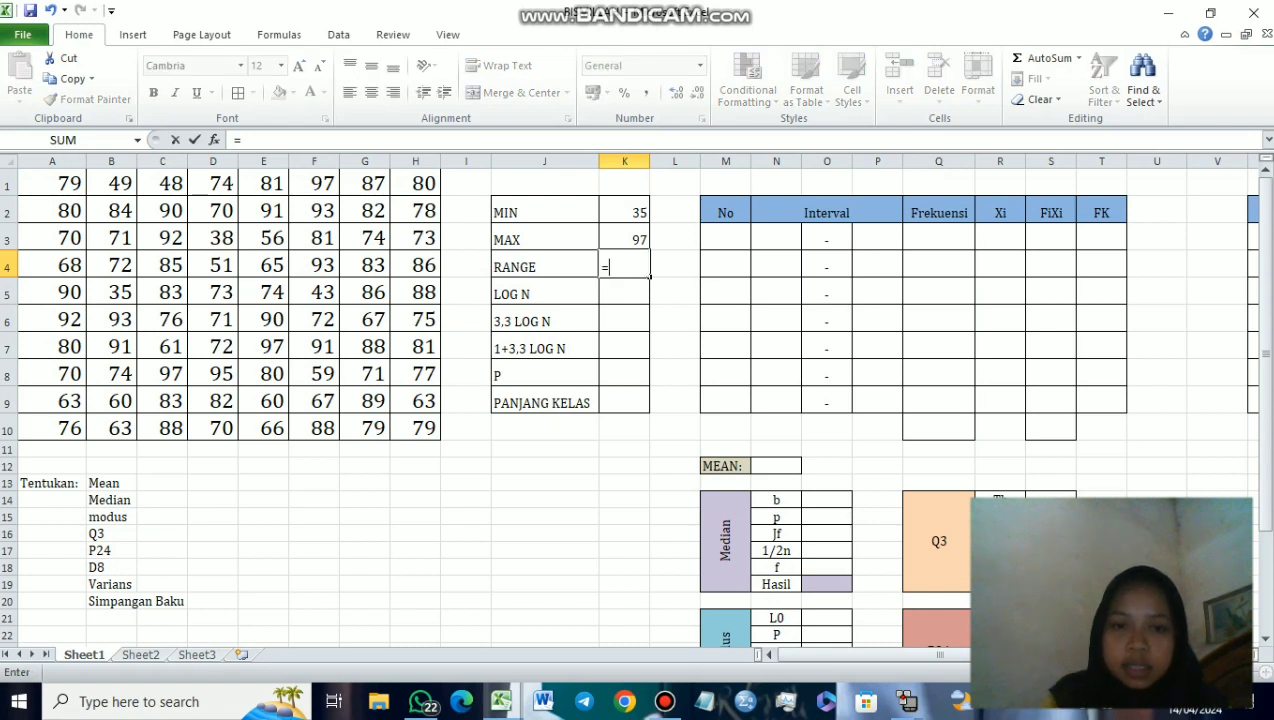
pyautogui.click(624, 240)
pyautogui.write('-')
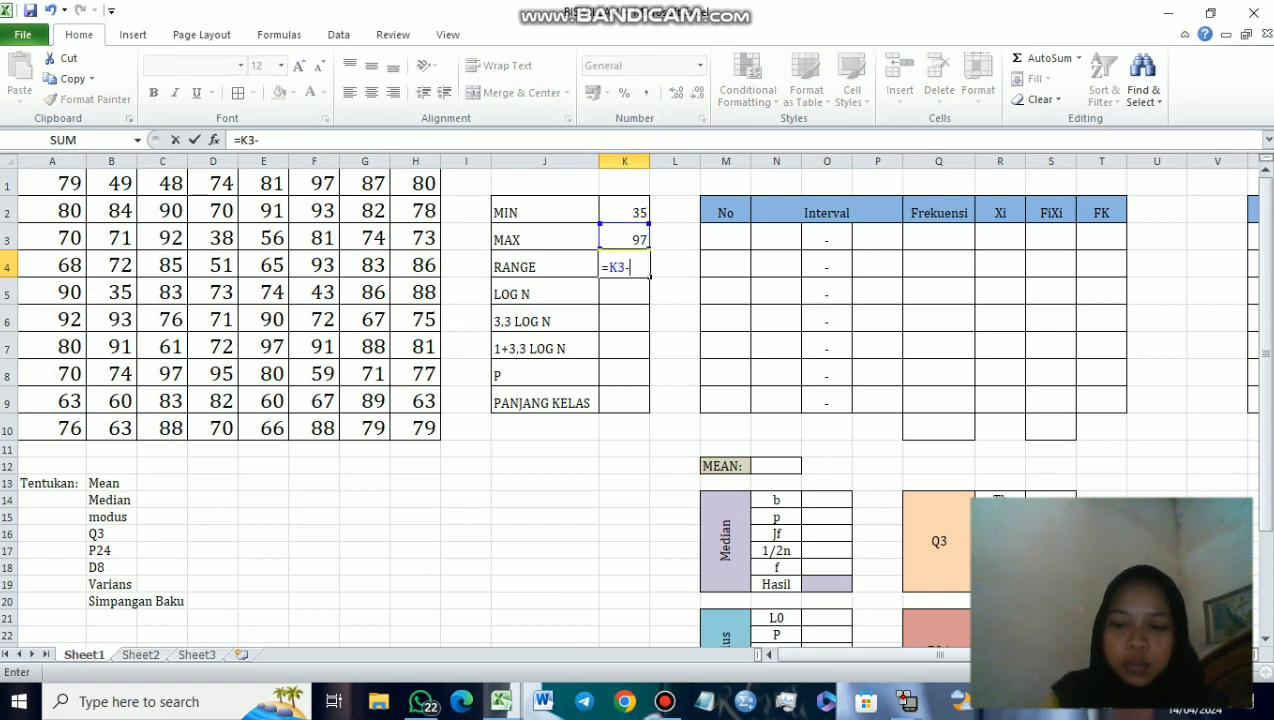
pyautogui.click(624, 213)
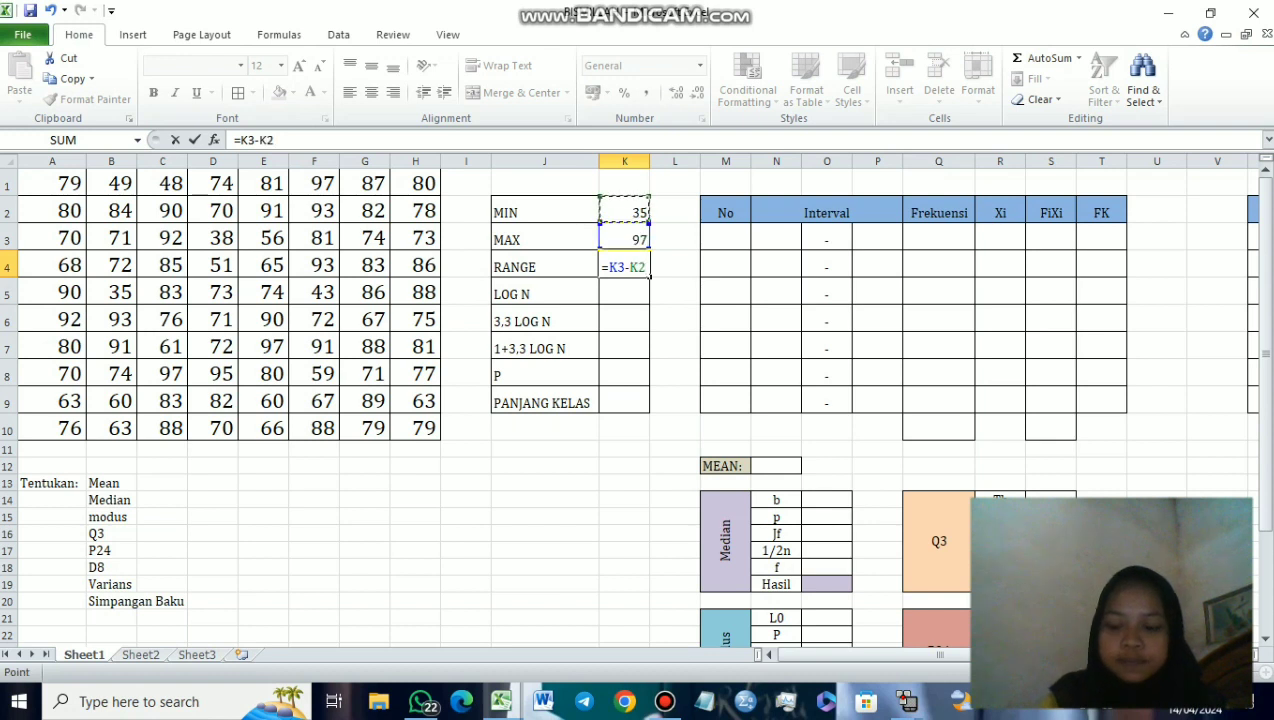
pyautogui.press('Return')
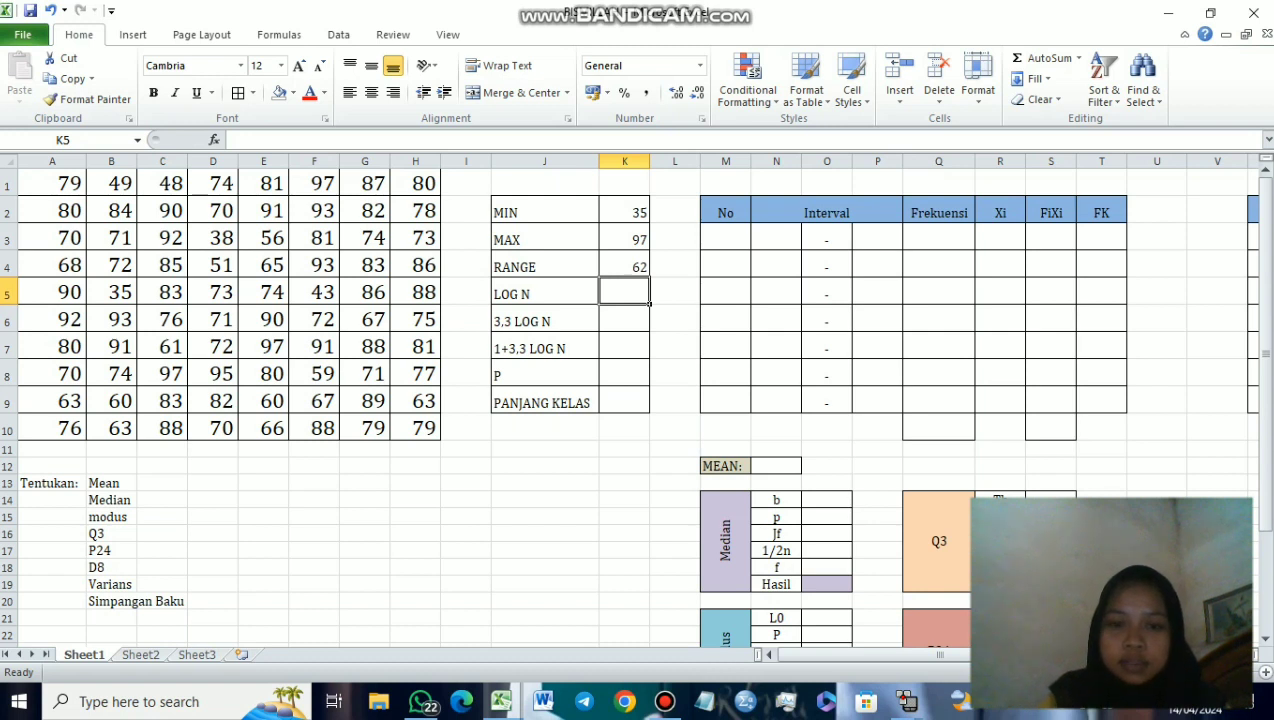
# Step: Calculate LOG N in K5 for the 80 data values with the formula =LOG(80)
pyautogui.write('=')
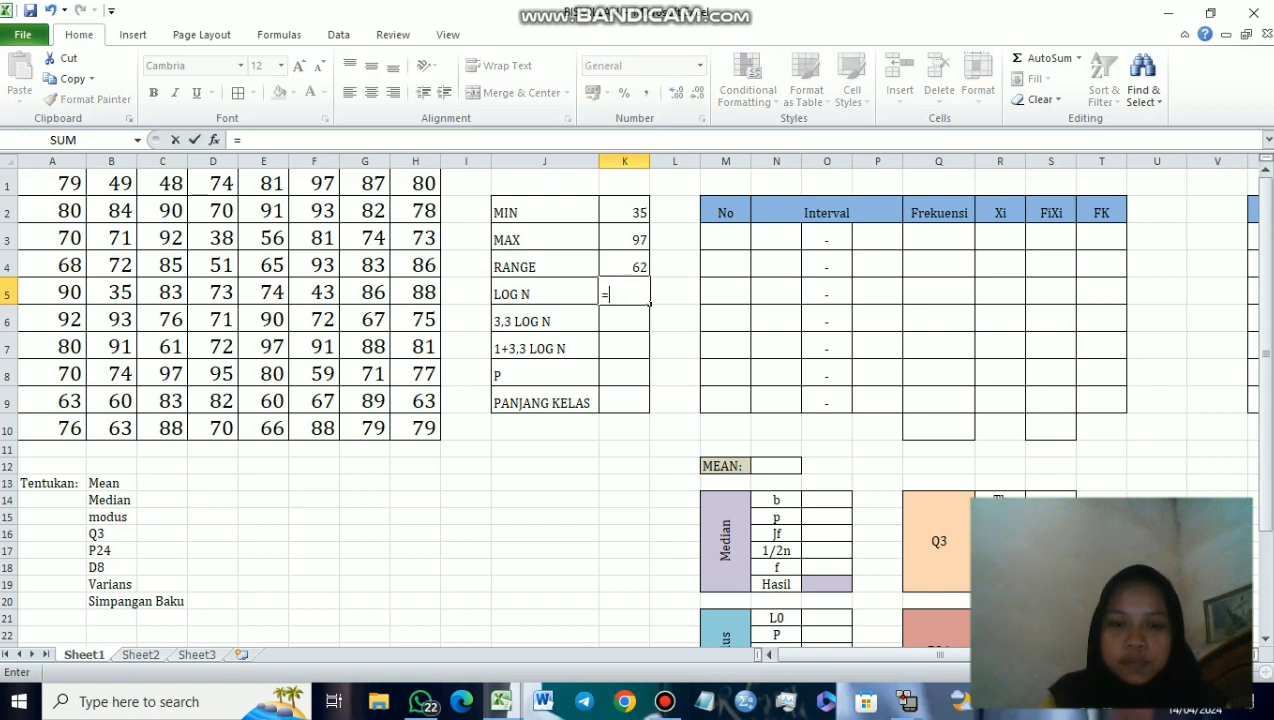
pyautogui.write('LOG')
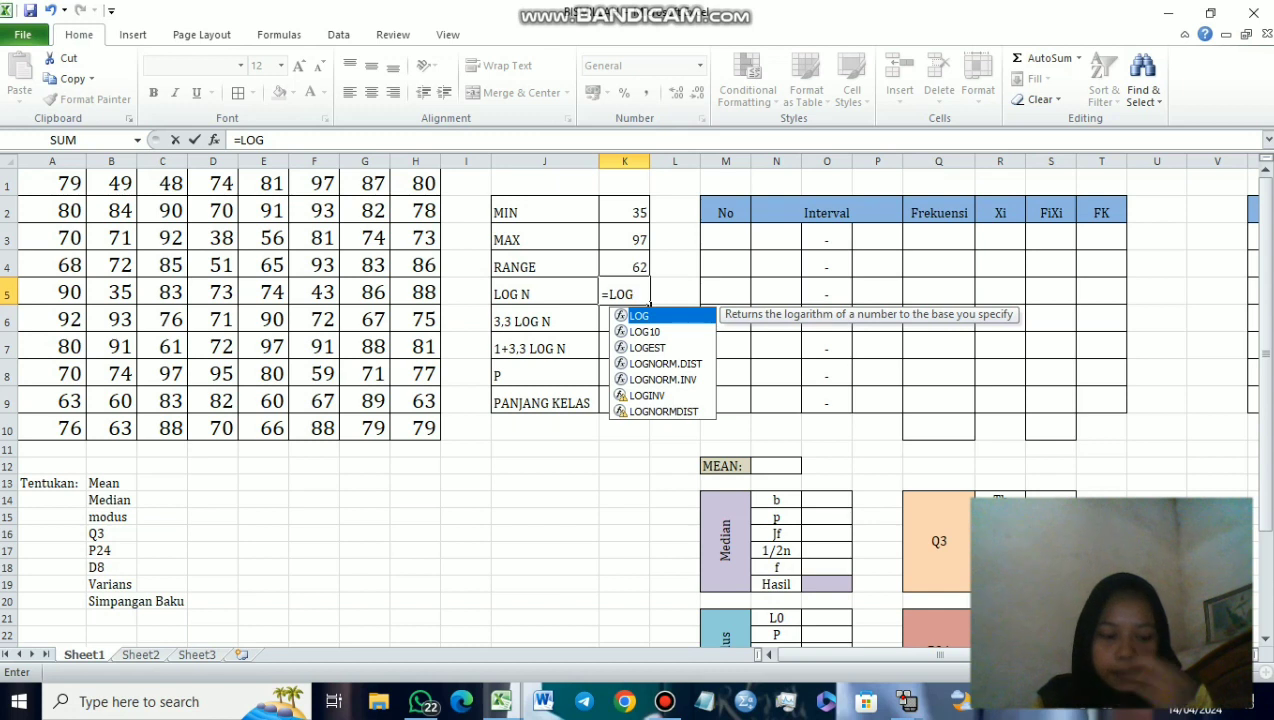
pyautogui.write('(')
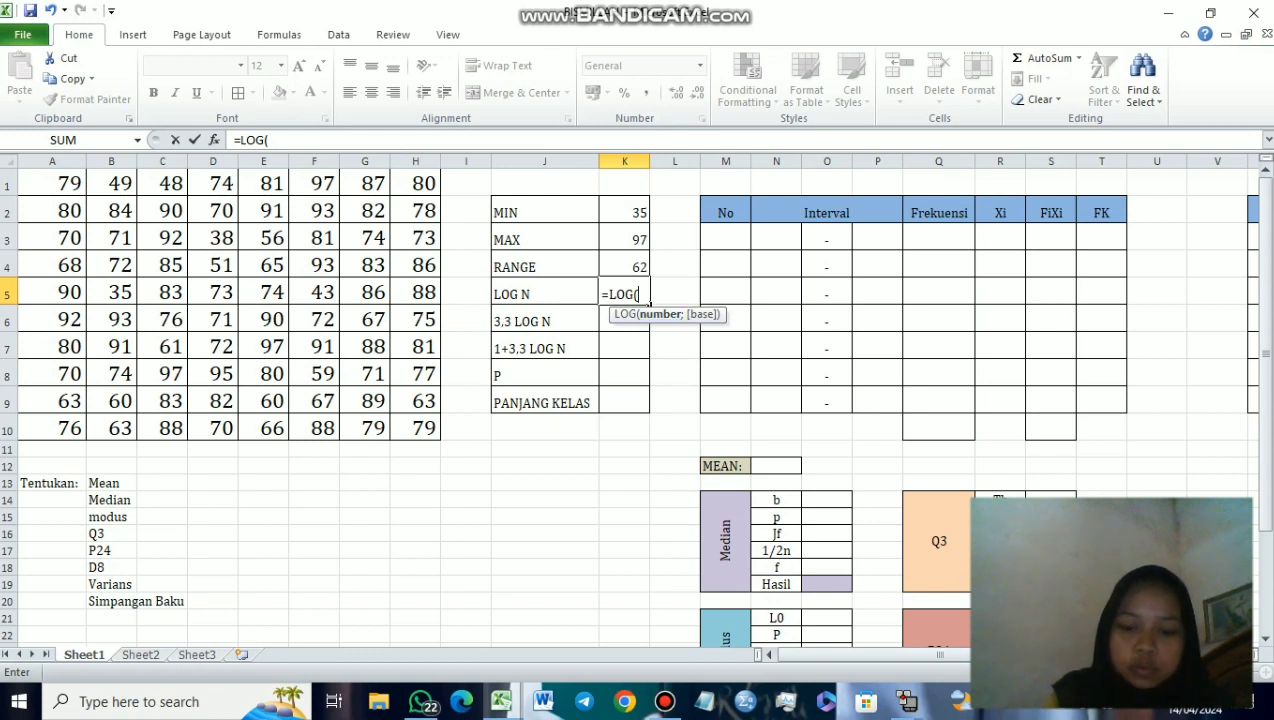
pyautogui.write('80')
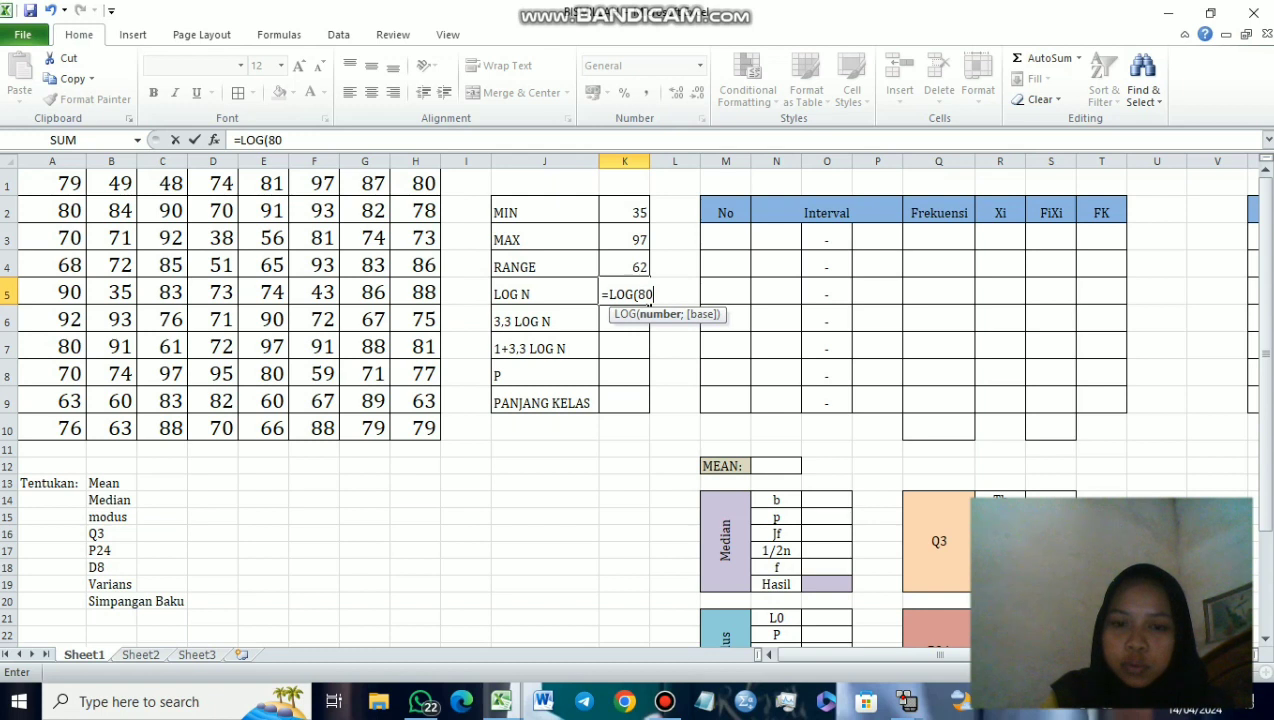
pyautogui.write(')')
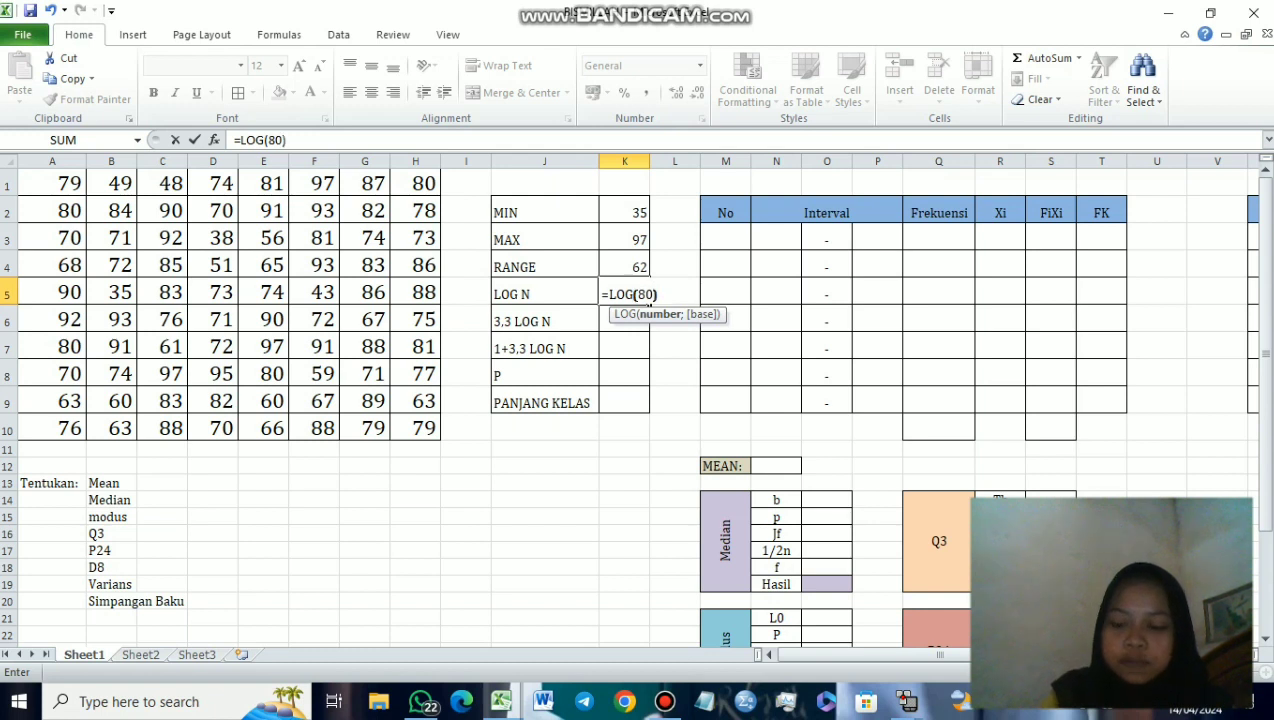
pyautogui.press('Return')
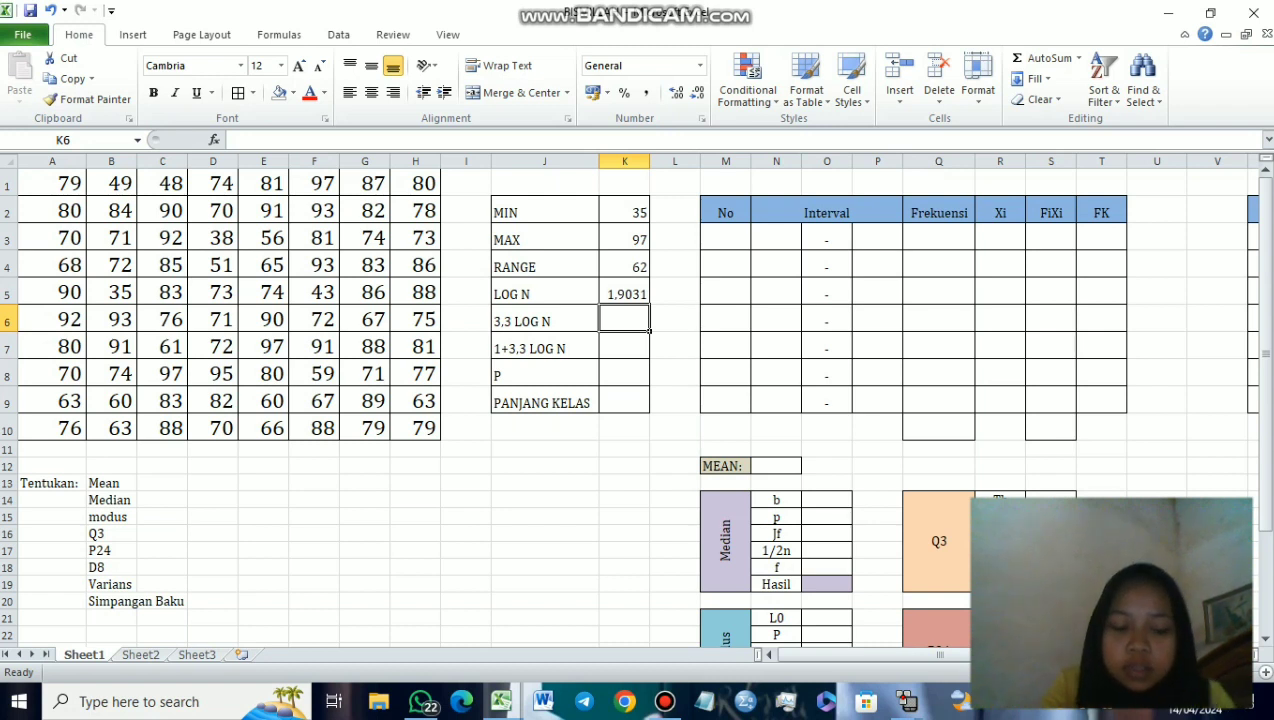
# Step: Calculate 3.3 LOG N in K6 with the formula =3,3*K5
pyautogui.write('=')
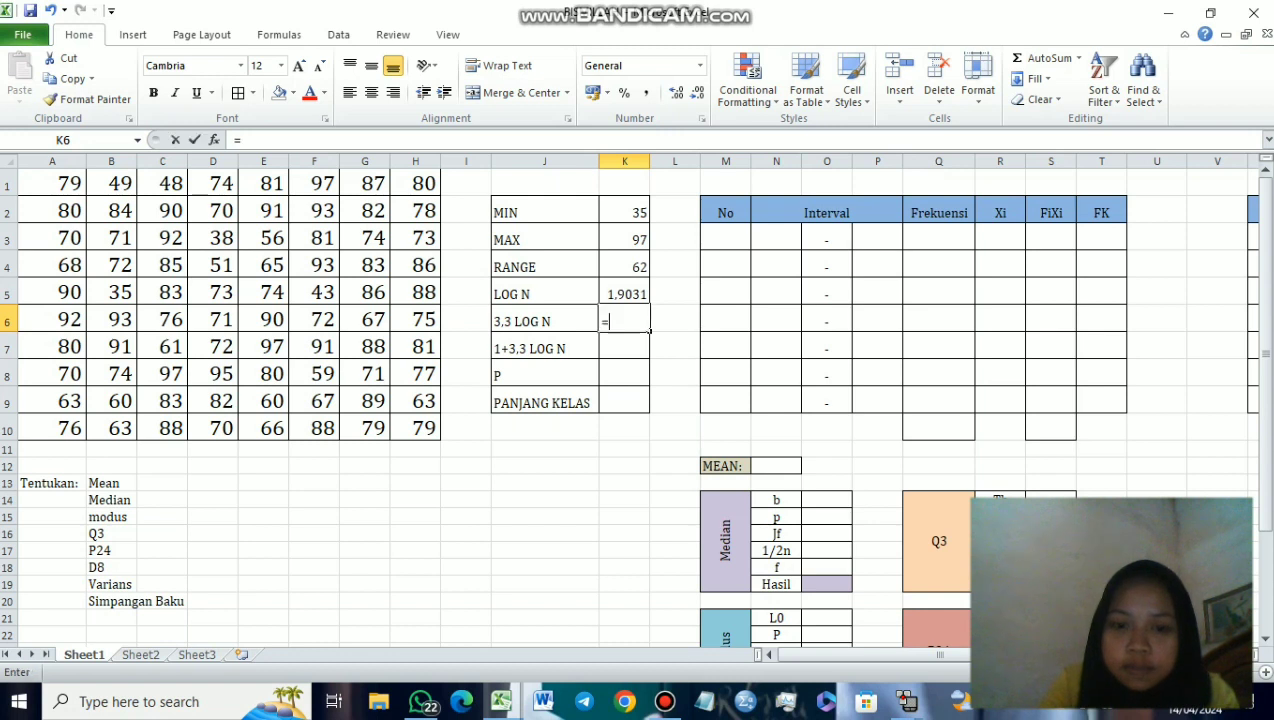
pyautogui.write('3,3')
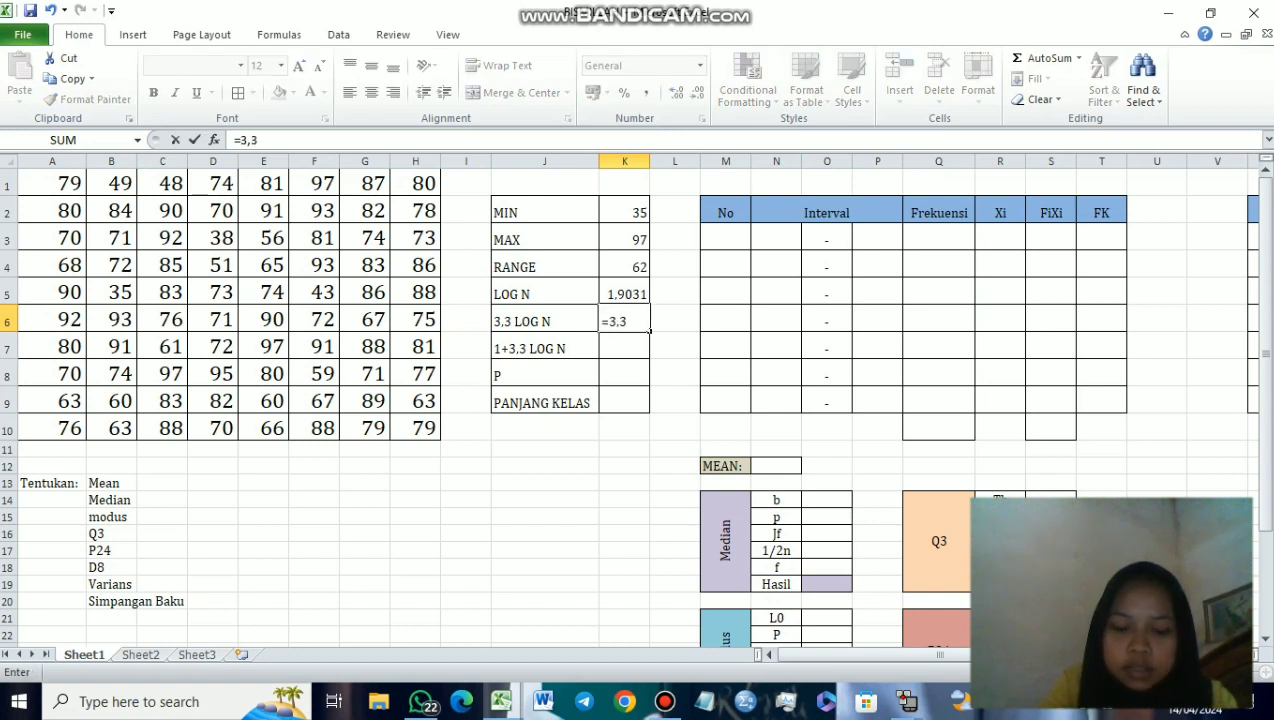
pyautogui.write('*')
pyautogui.press('Up')
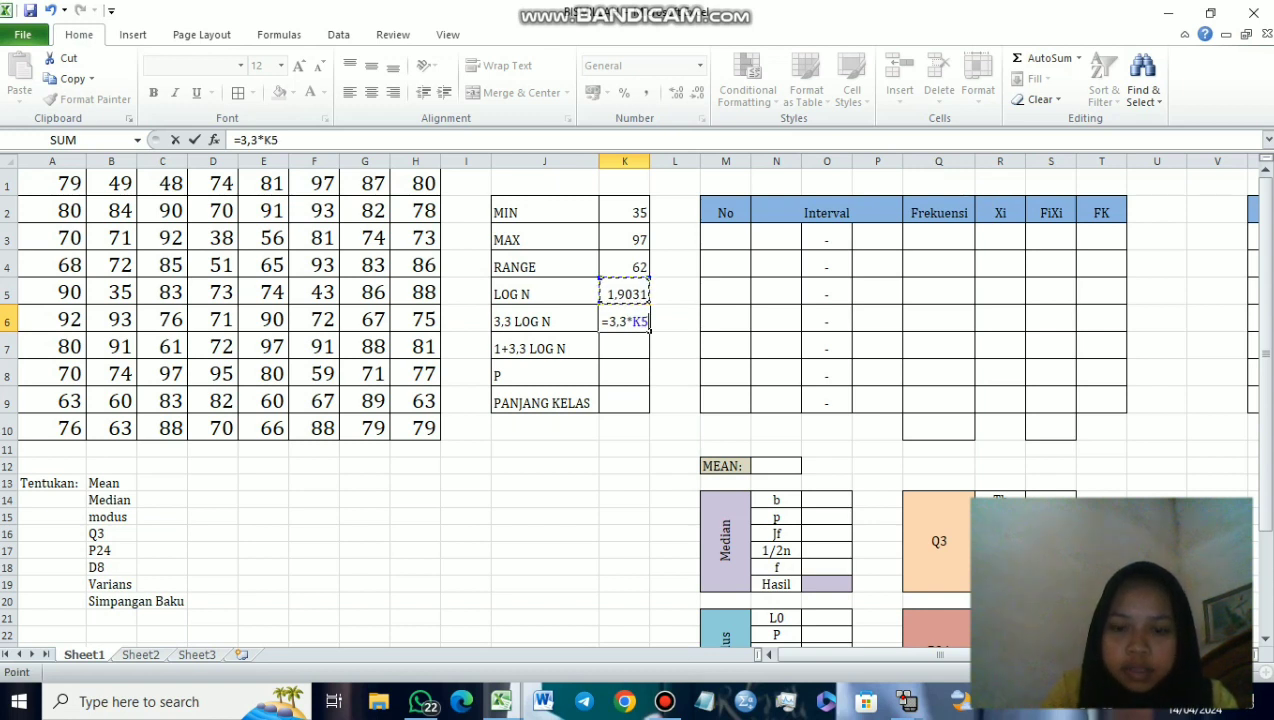
pyautogui.press('Return')
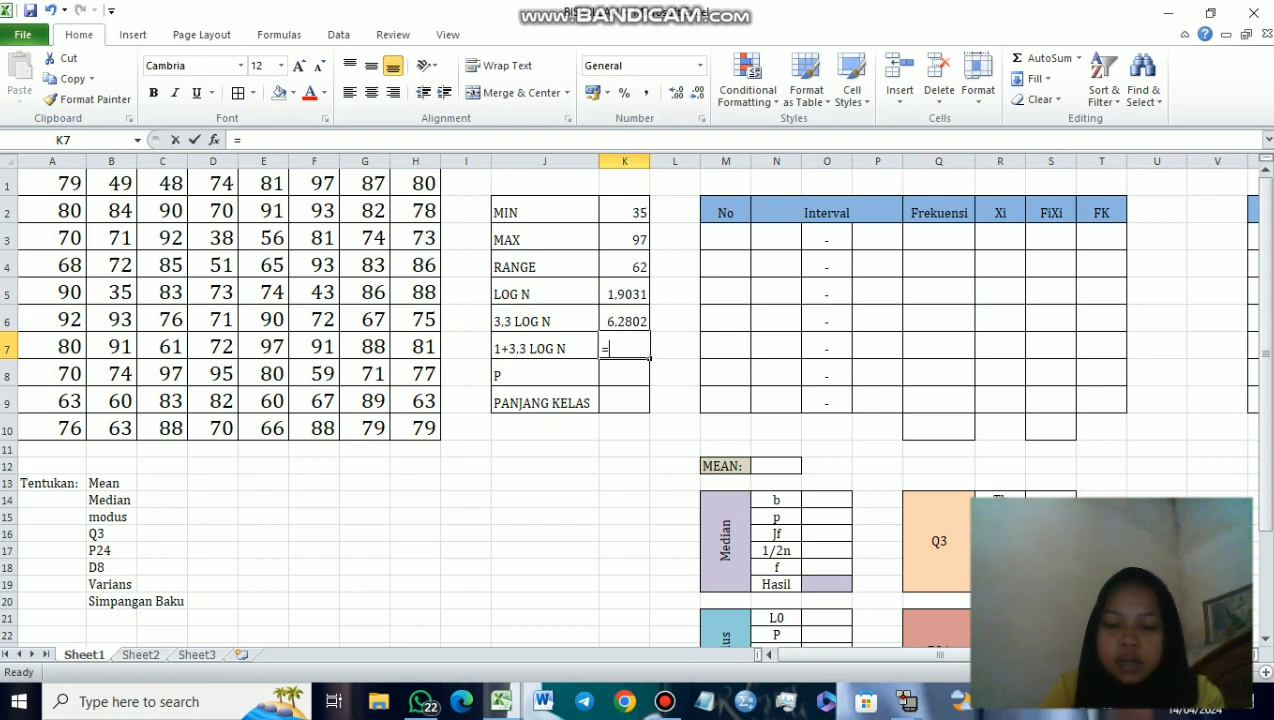
# Step: Calculate 1+3.3 LOG N in K7 with the formula =1+K6
pyautogui.write('=1')
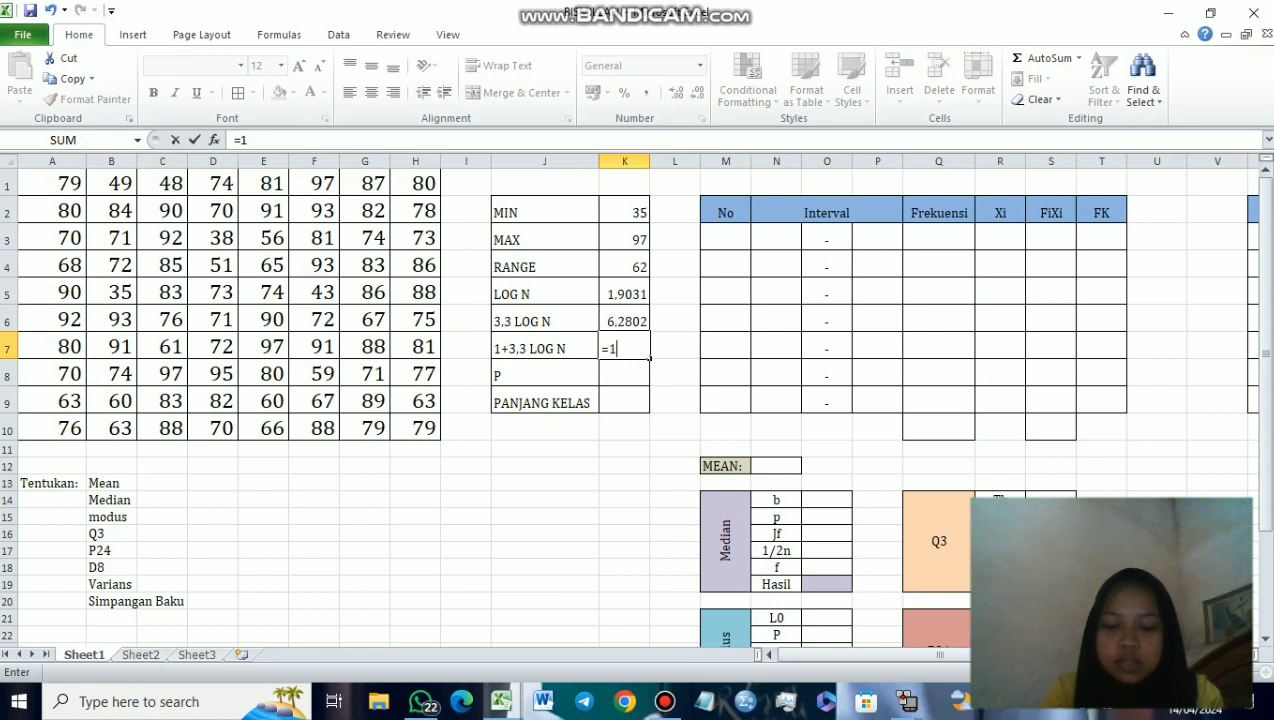
pyautogui.write('+')
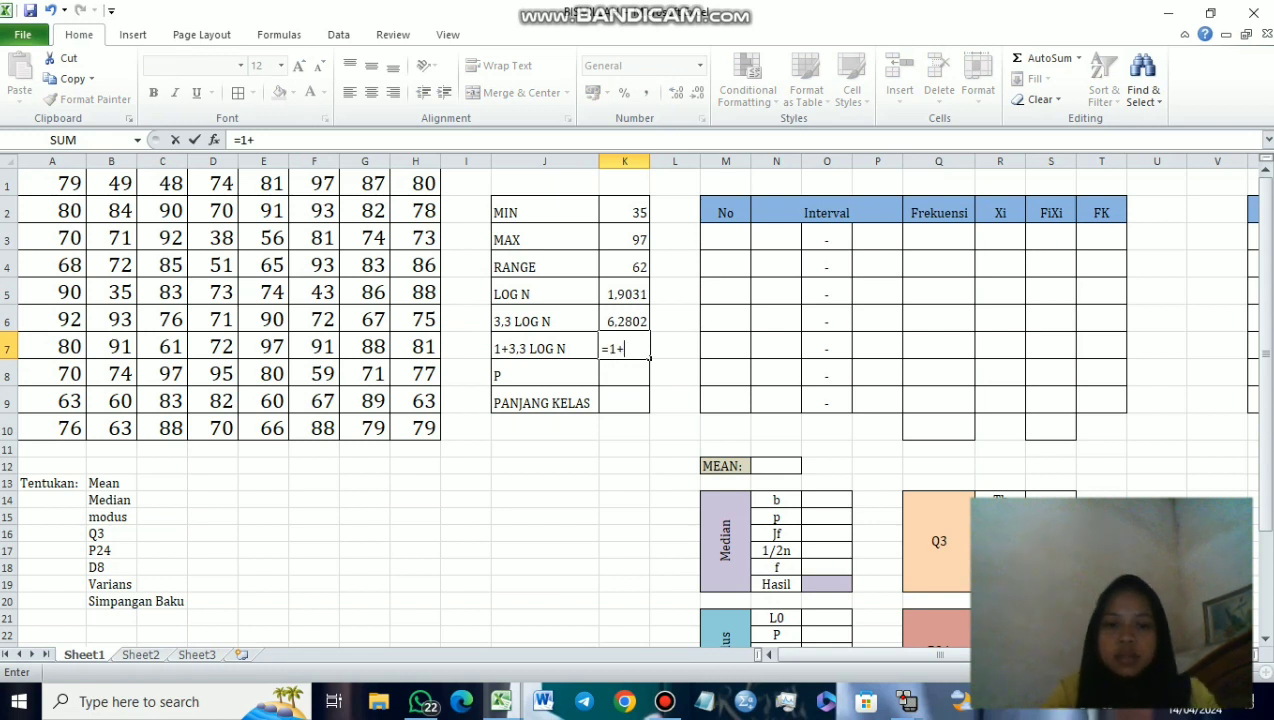
pyautogui.click(625, 321)
pyautogui.press('Return')
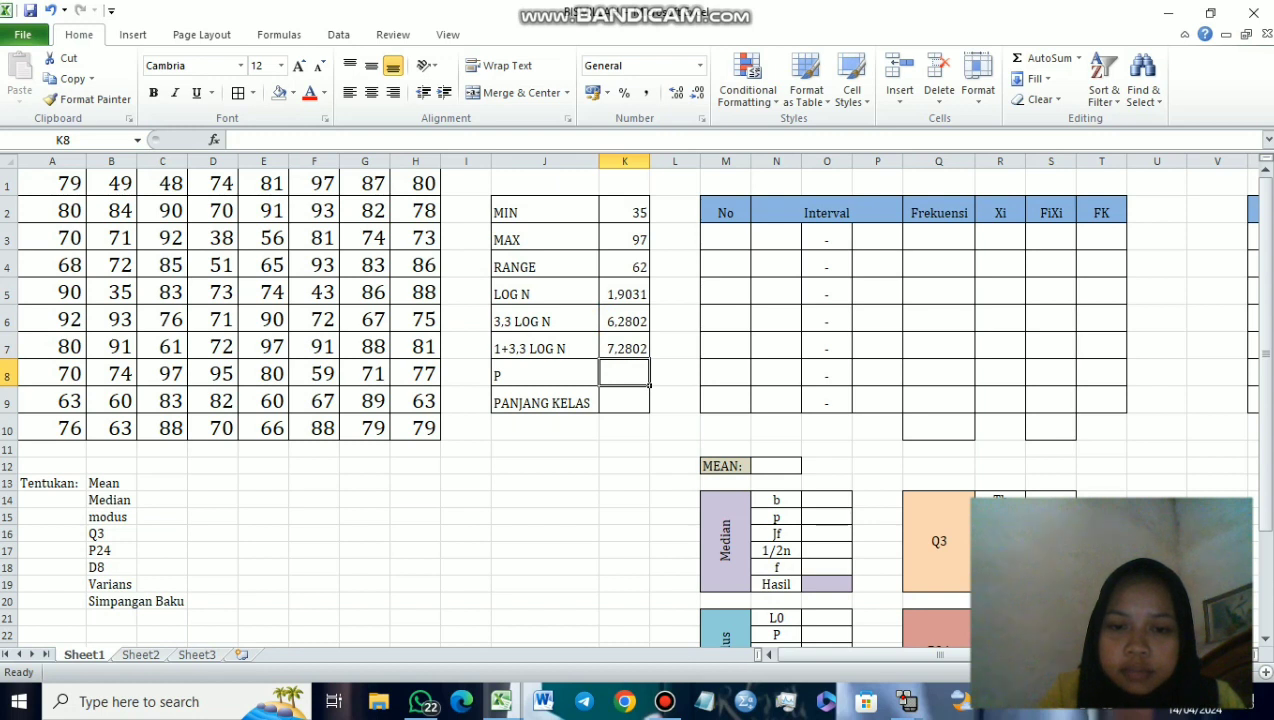
# Step: Calculate P in K8 as the range divided by the number of classes with the formula =K4/K7
pyautogui.write('=')
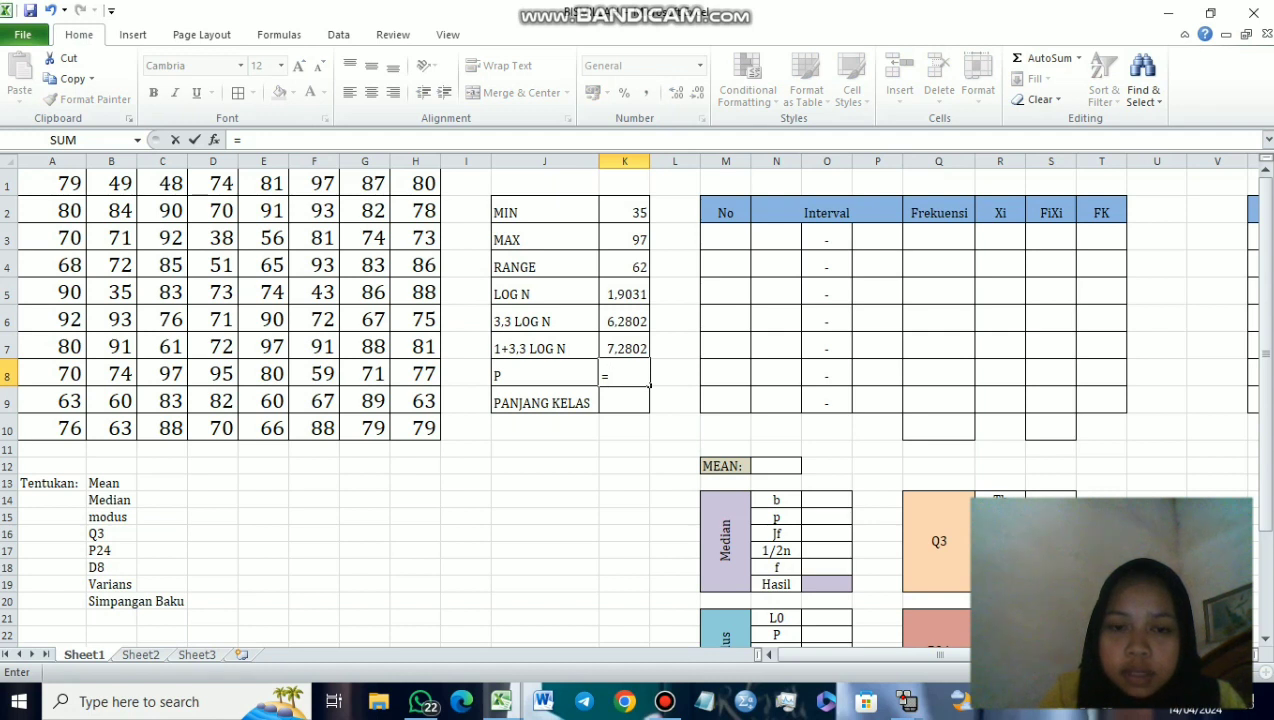
pyautogui.click(624, 267)
pyautogui.write('/')
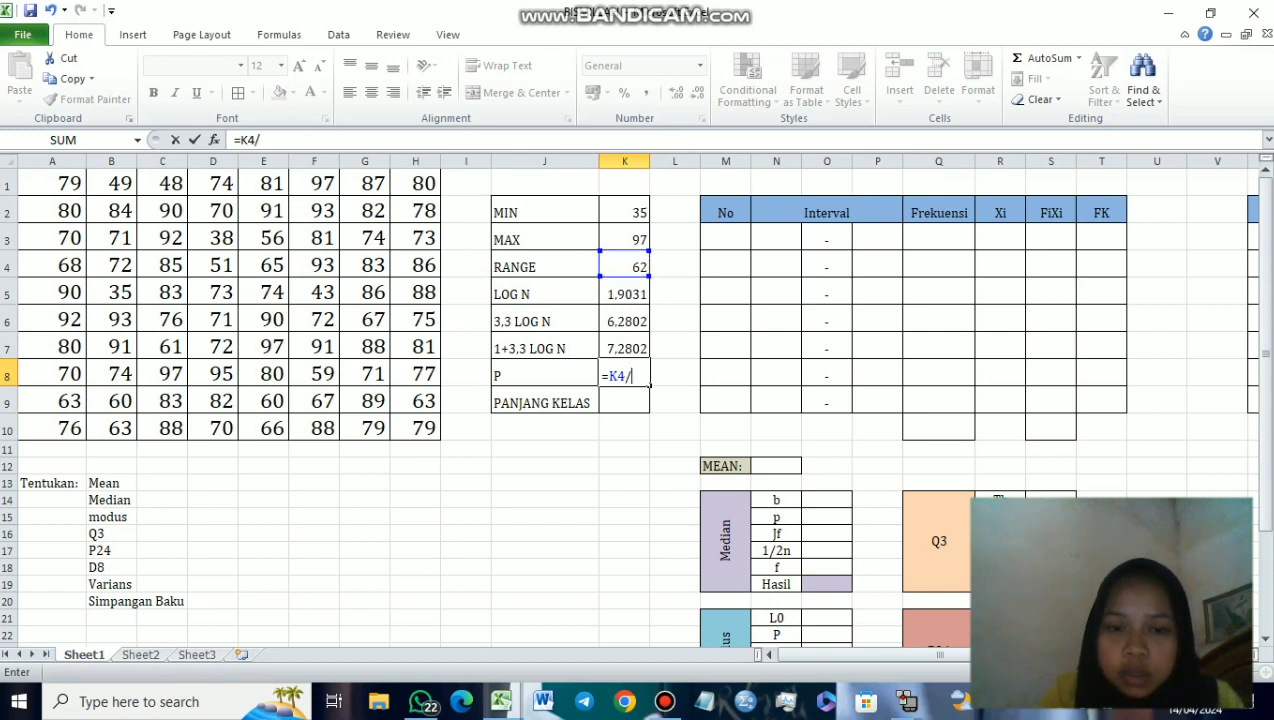
pyautogui.write('K7')
pyautogui.press('Return')
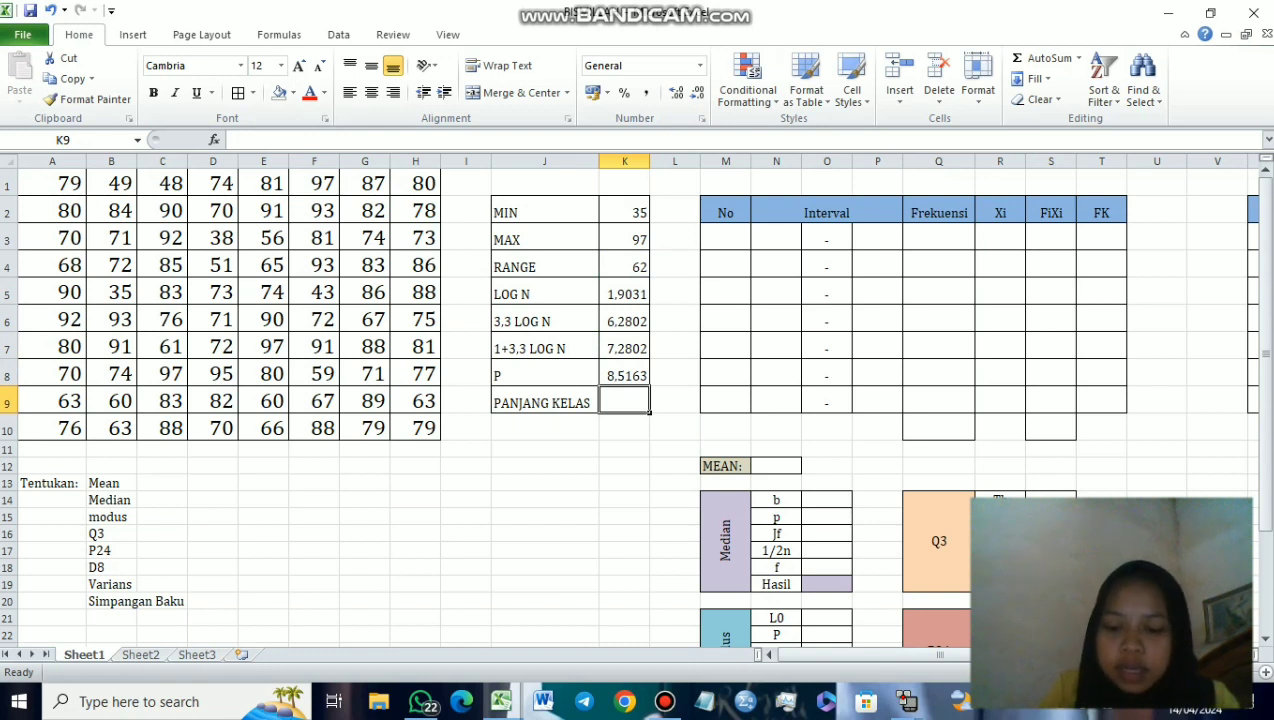
# Step: Enter 9 as the PANJANG KELAS in K9 and format J9:K9 with a green fill, centered and bold text
pyautogui.write('9')
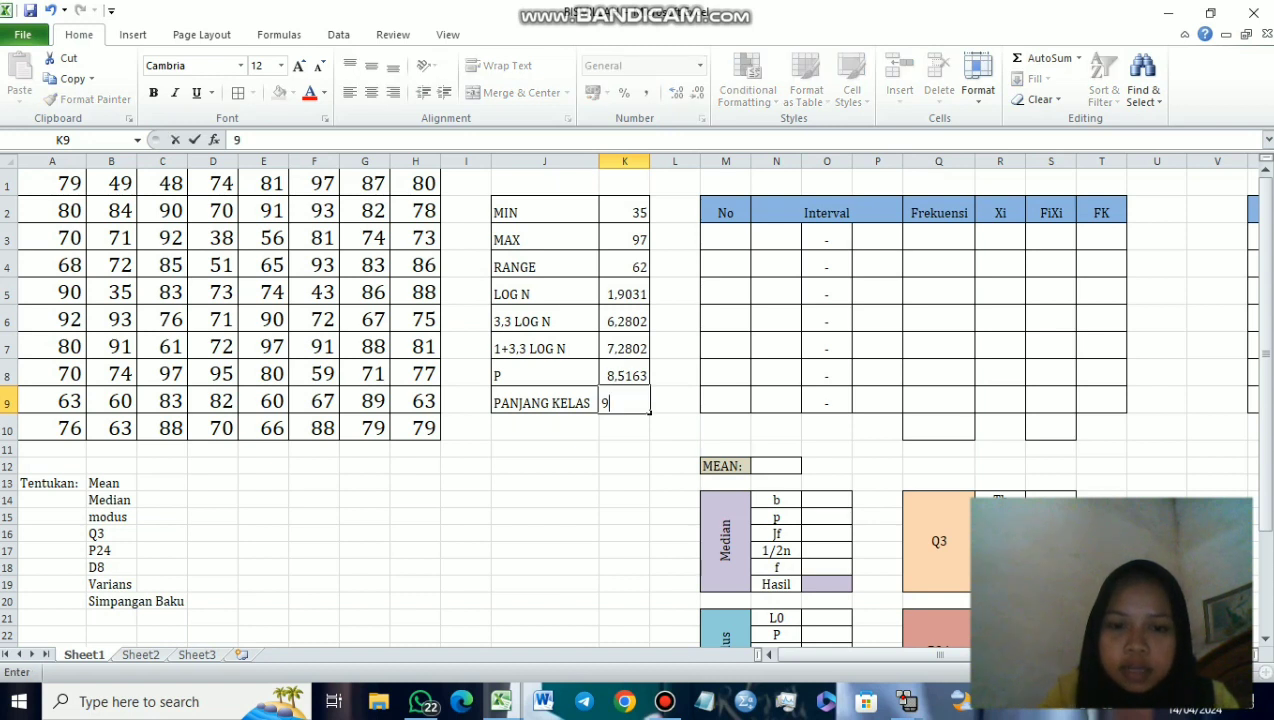
pyautogui.moveTo(540, 402); pyautogui.dragTo(624, 402)
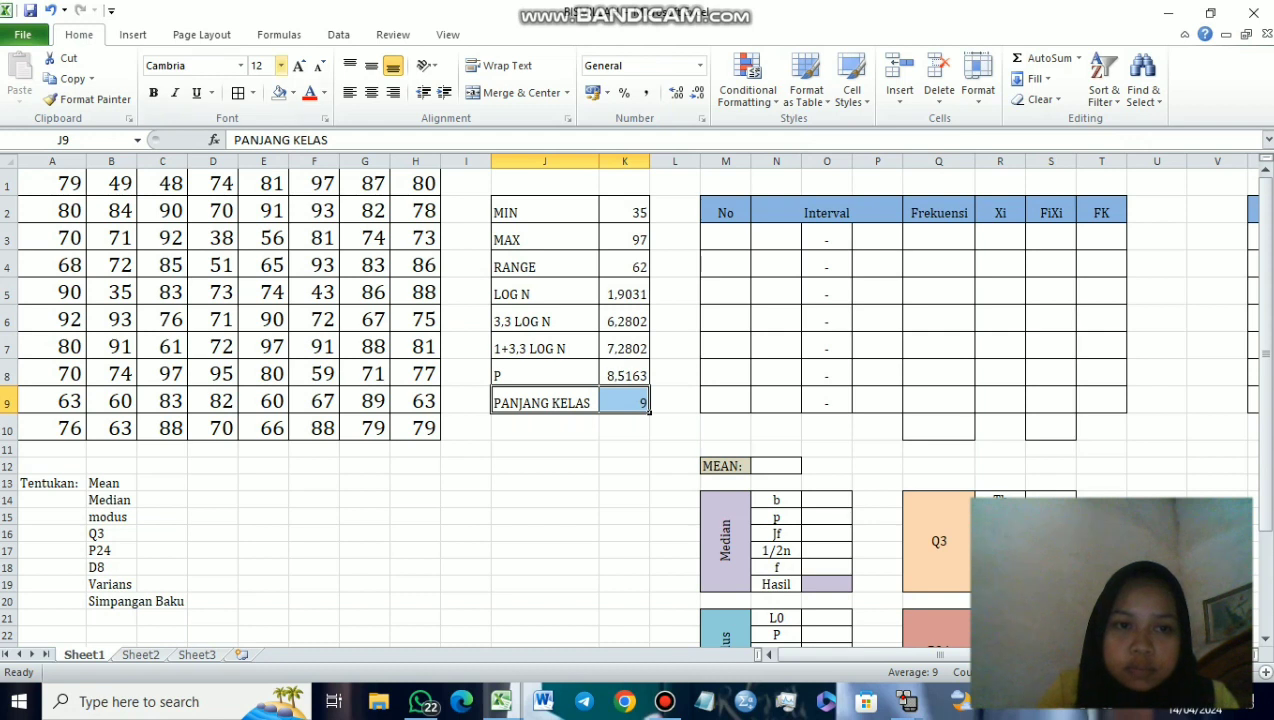
pyautogui.click(292, 93)
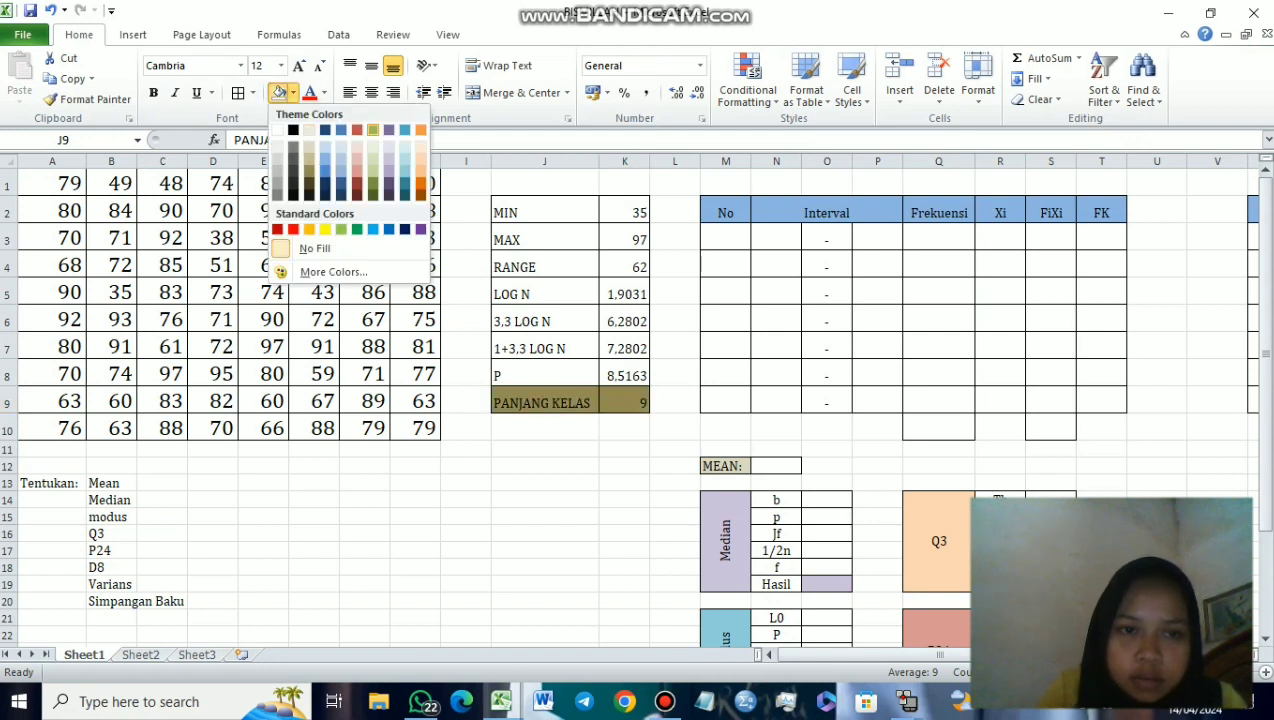
pyautogui.click(372, 131)
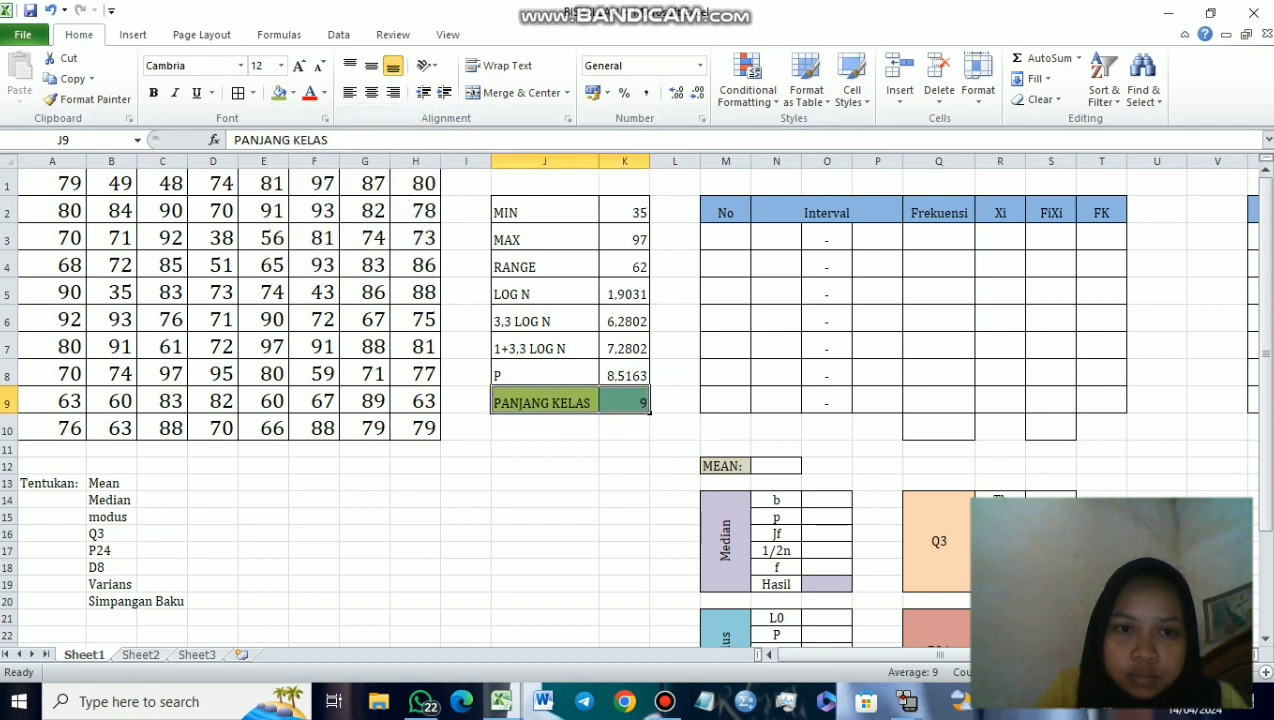
pyautogui.click(371, 92)
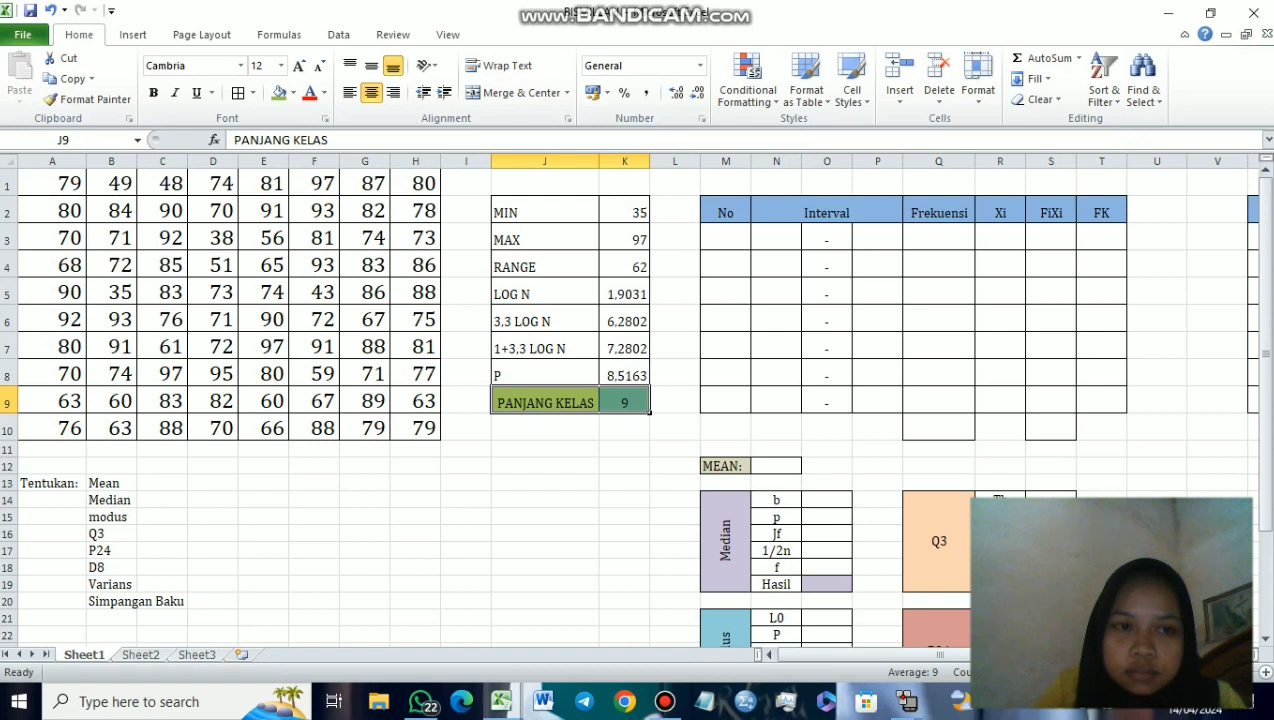
pyautogui.click(153, 92)
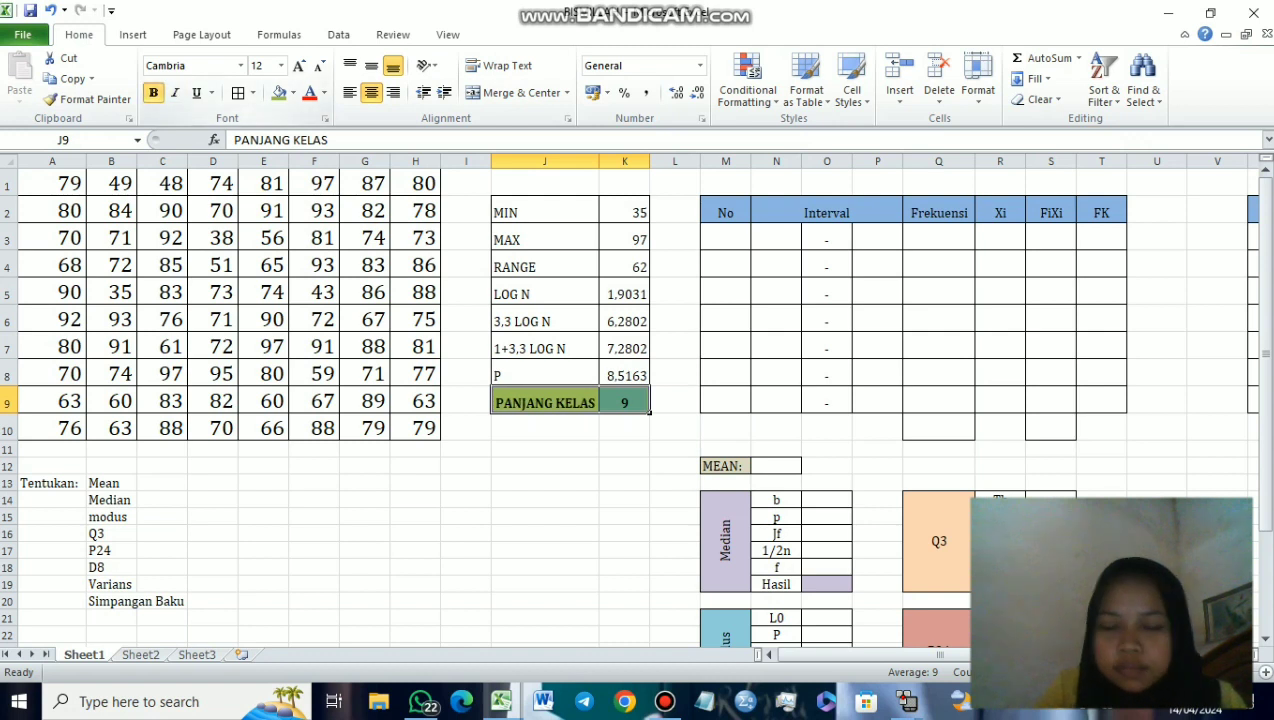
pyautogui.click(545, 465)
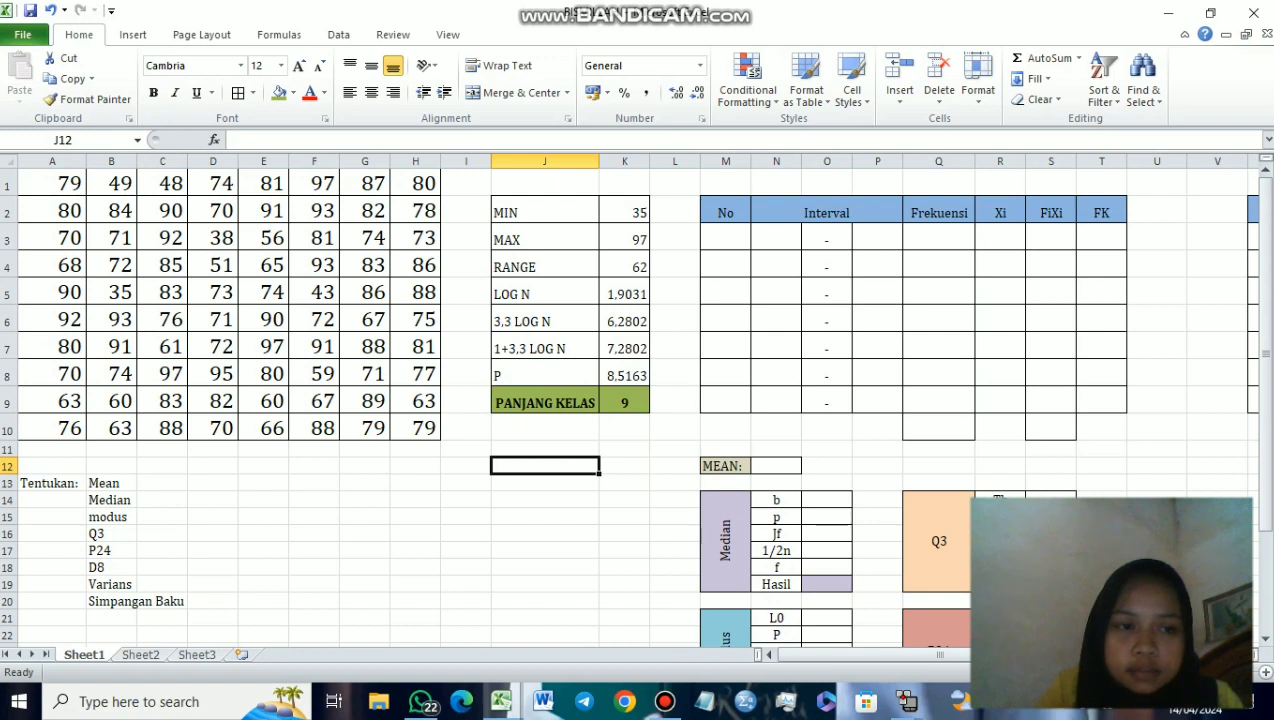
# Step: Fill in the first class of the frequency table in row 3 with No 1 and the interval 35 - 43
pyautogui.click(725, 237)
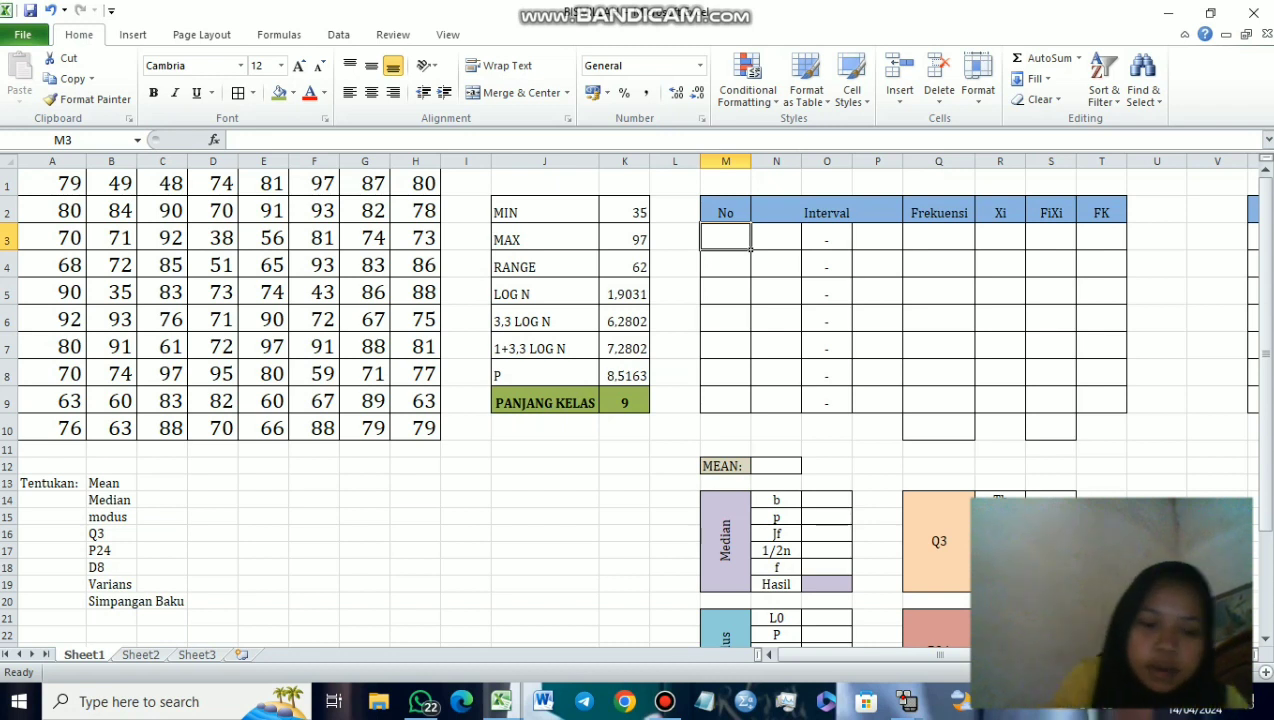
pyautogui.write('1')
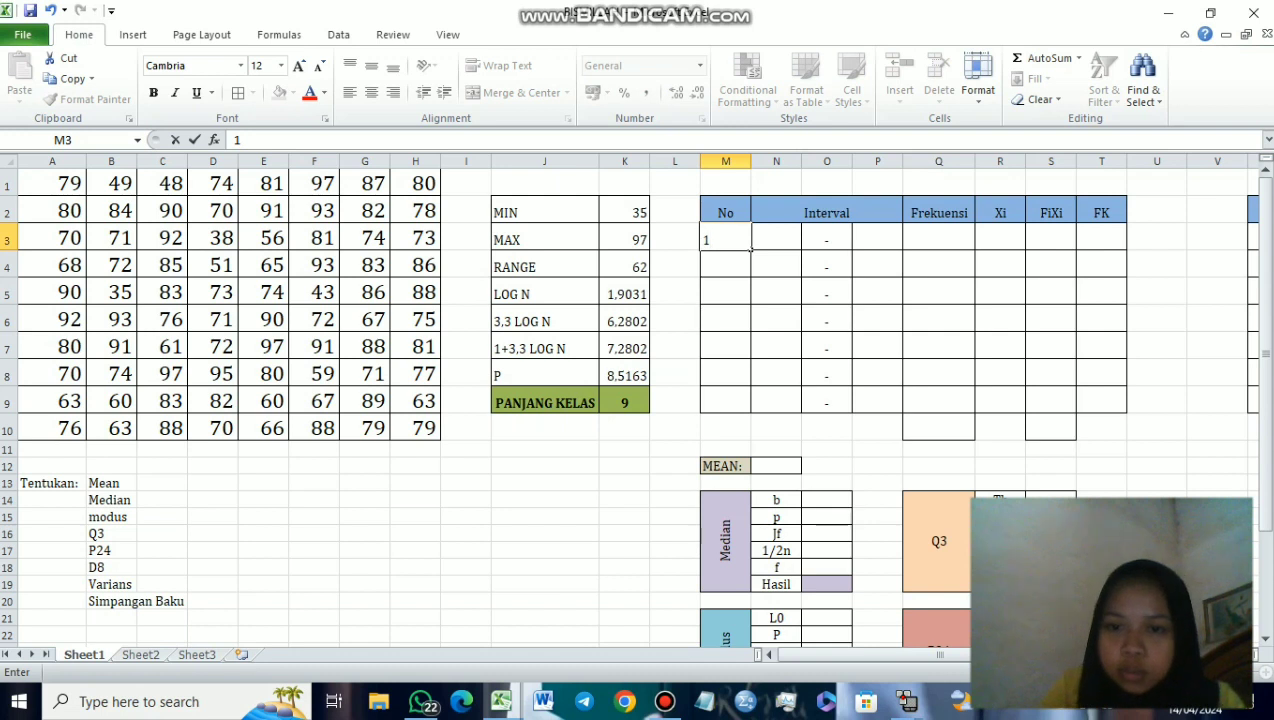
pyautogui.click(752, 249)
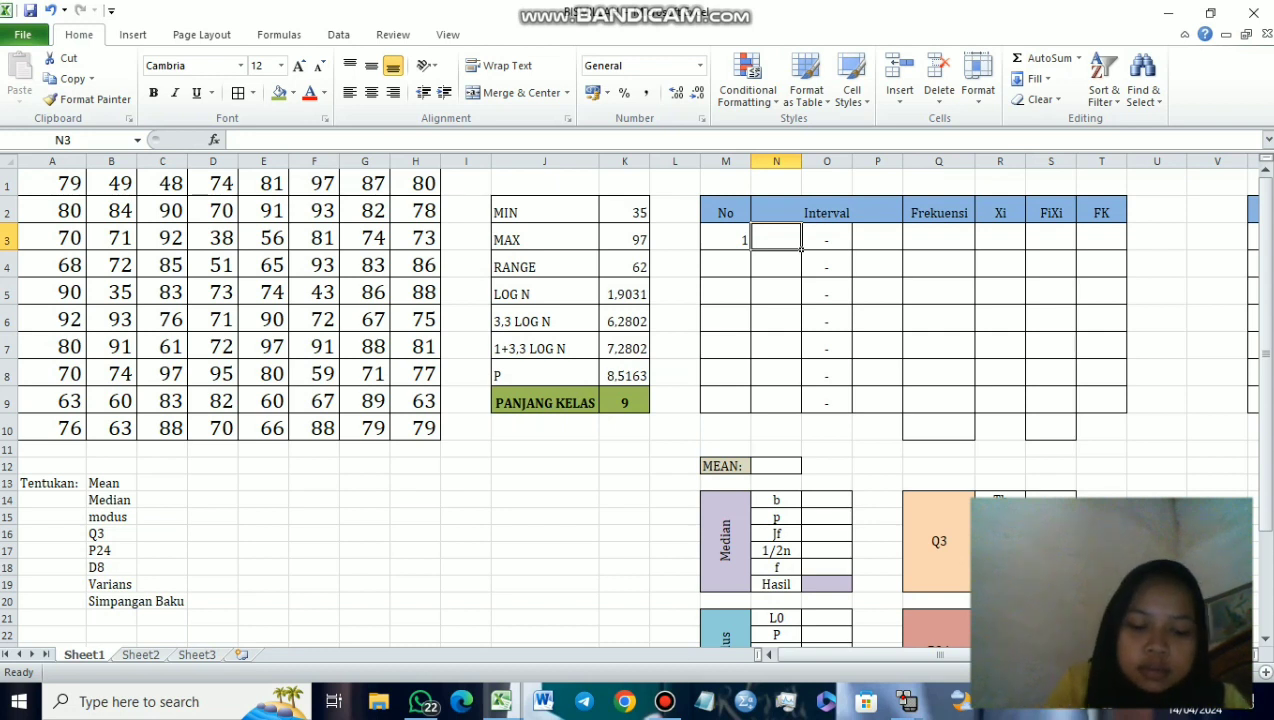
pyautogui.write('35')
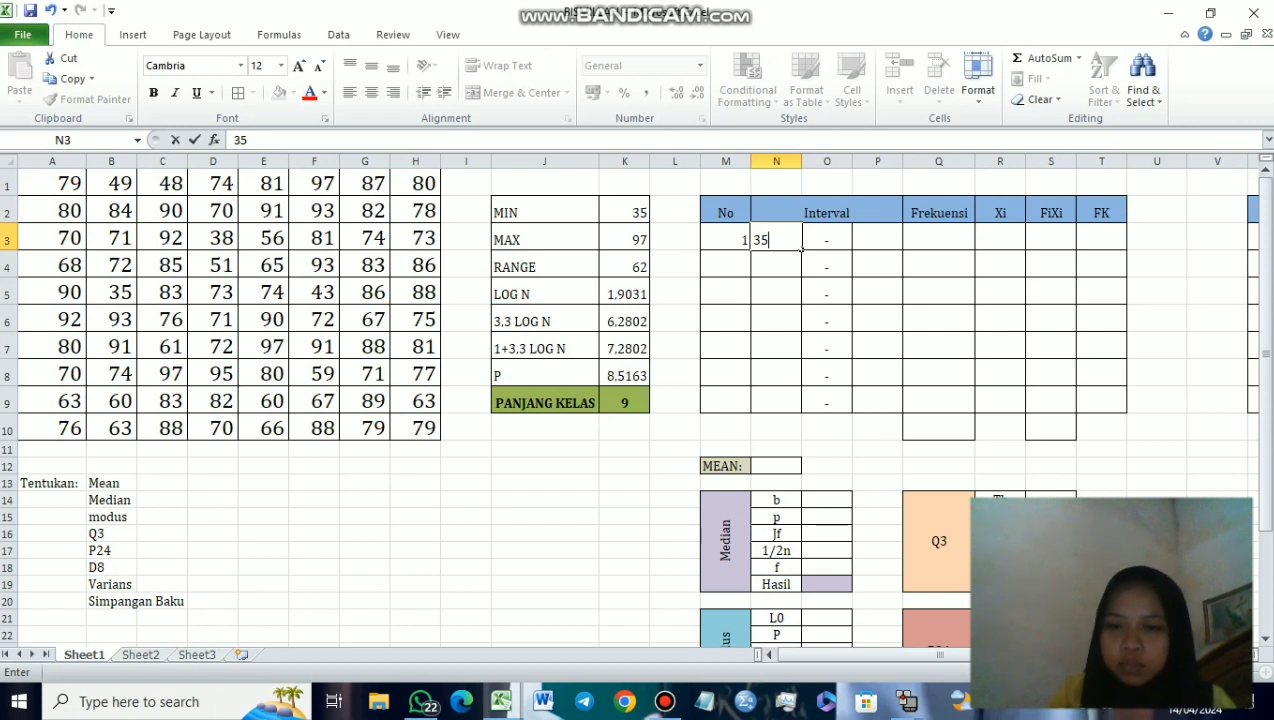
pyautogui.click(878, 242)
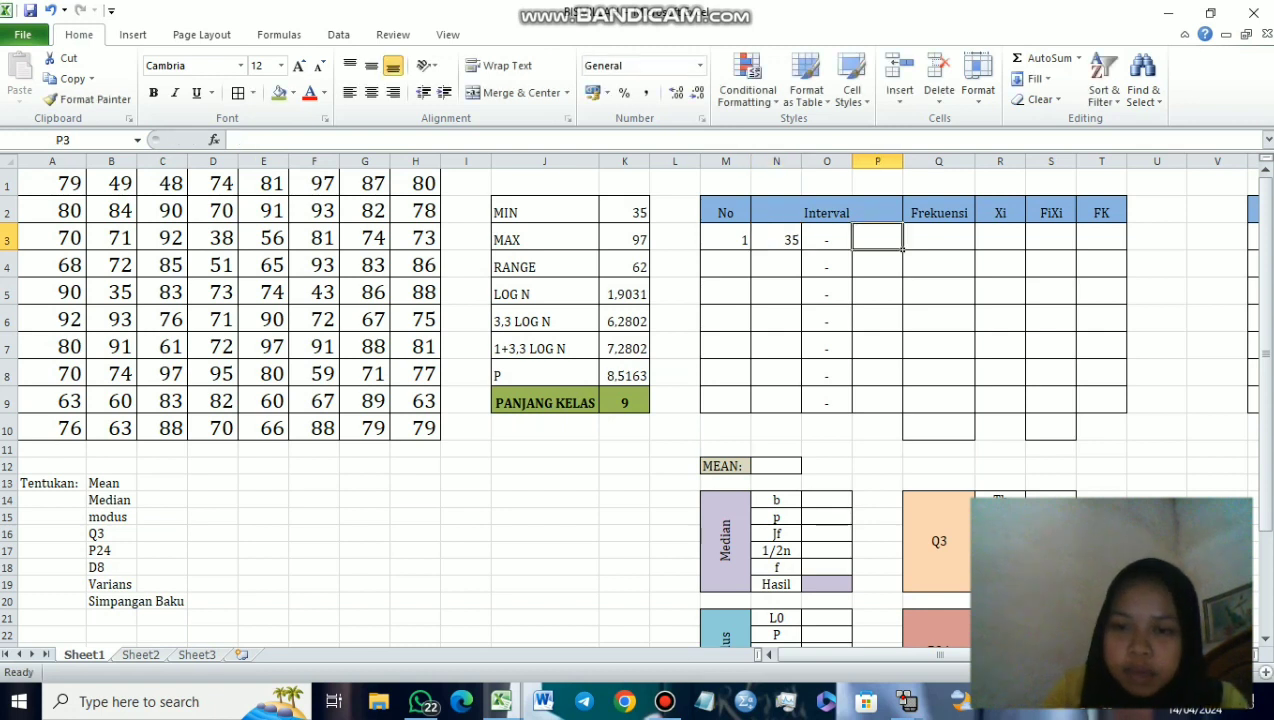
pyautogui.write('43')
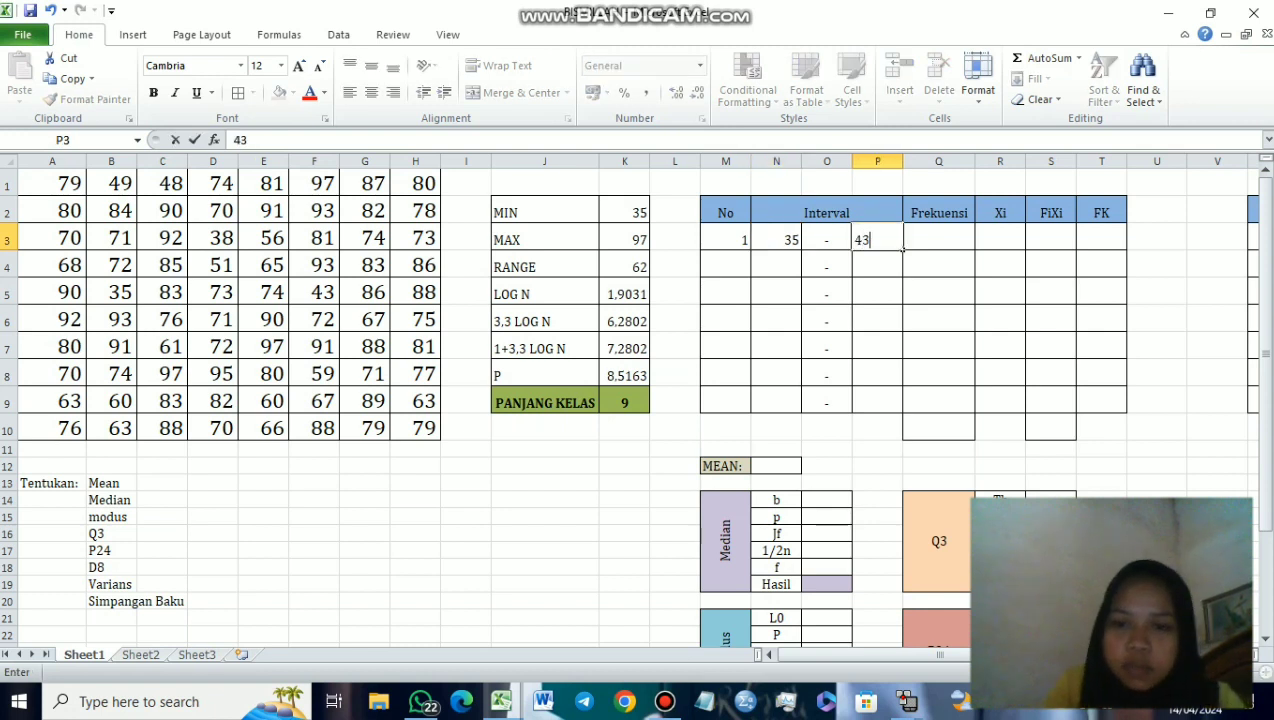
# Step: Fill in the second class of the frequency table in row 4 with No 2 and the interval 44 - 52
pyautogui.click(725, 263)
pyautogui.write('2')
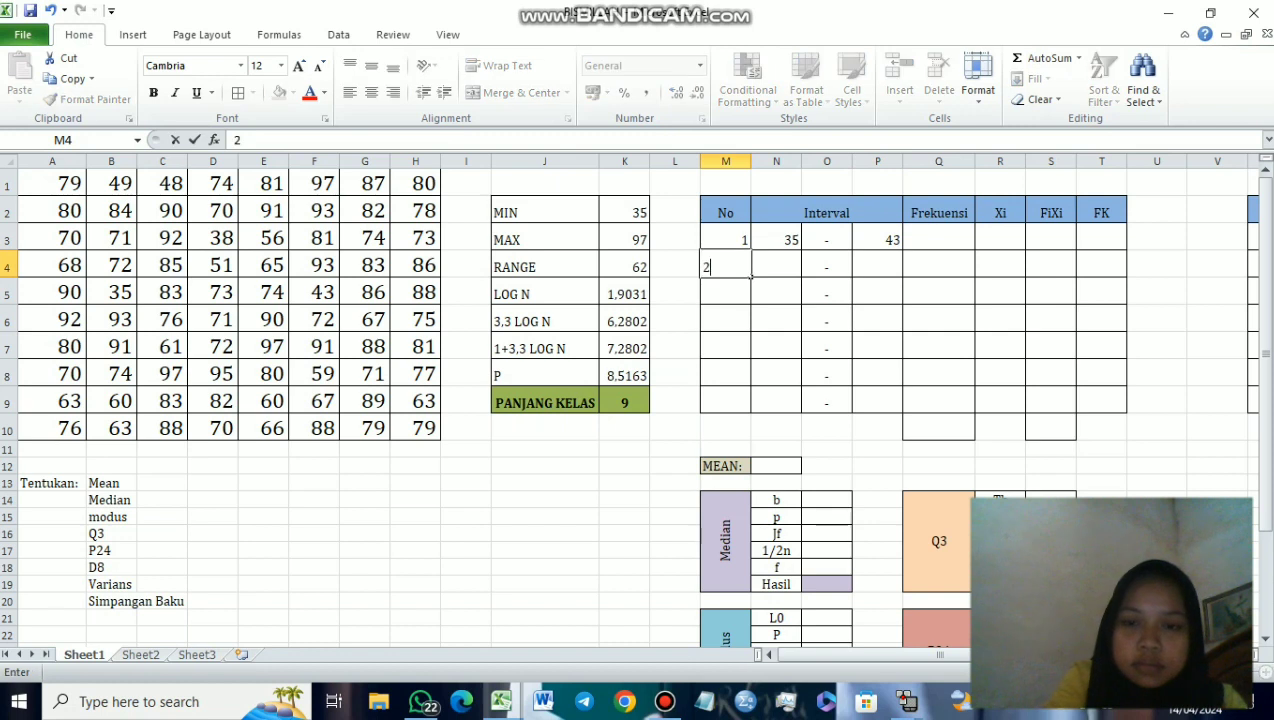
pyautogui.press('Tab')
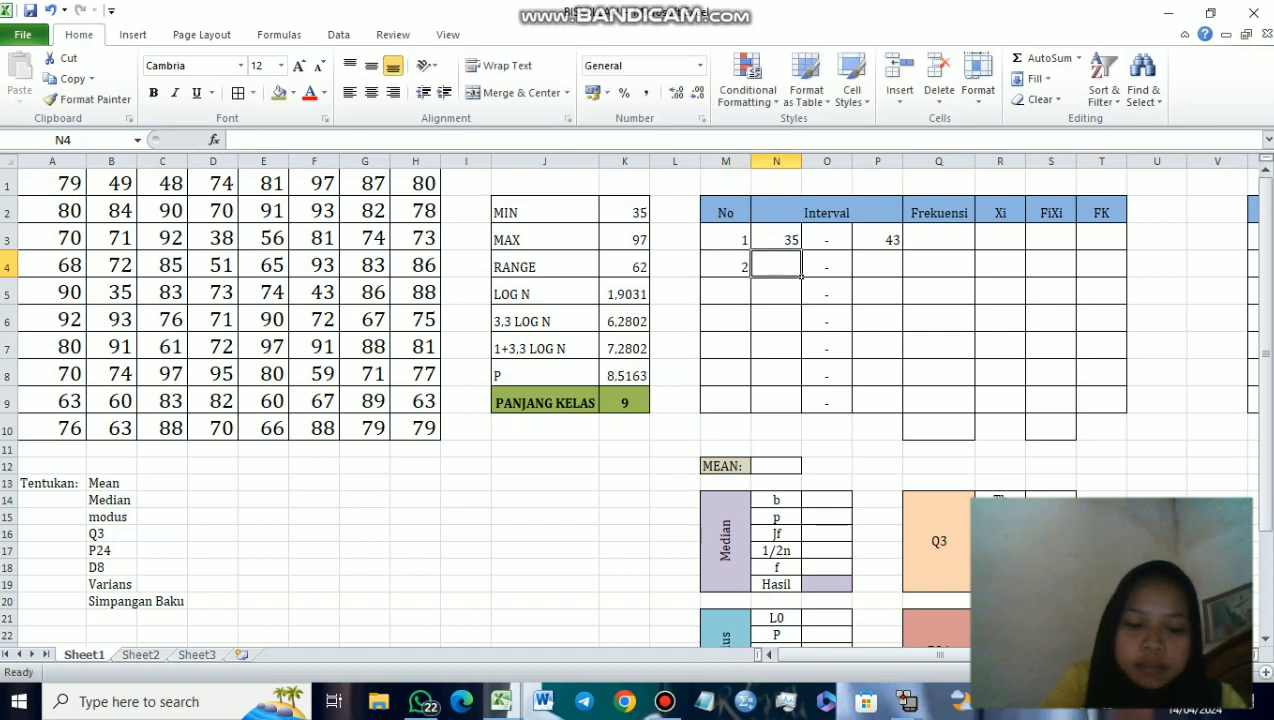
pyautogui.write('44')
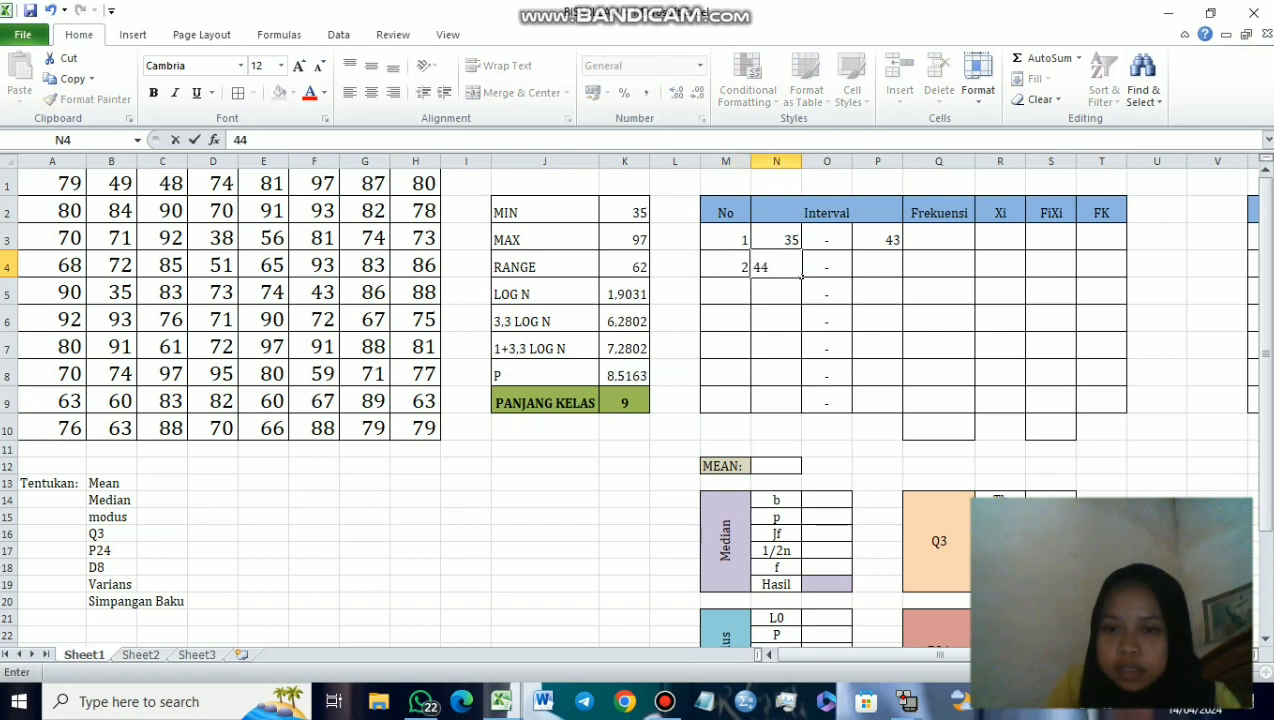
pyautogui.press('Tab')
pyautogui.press('Tab')
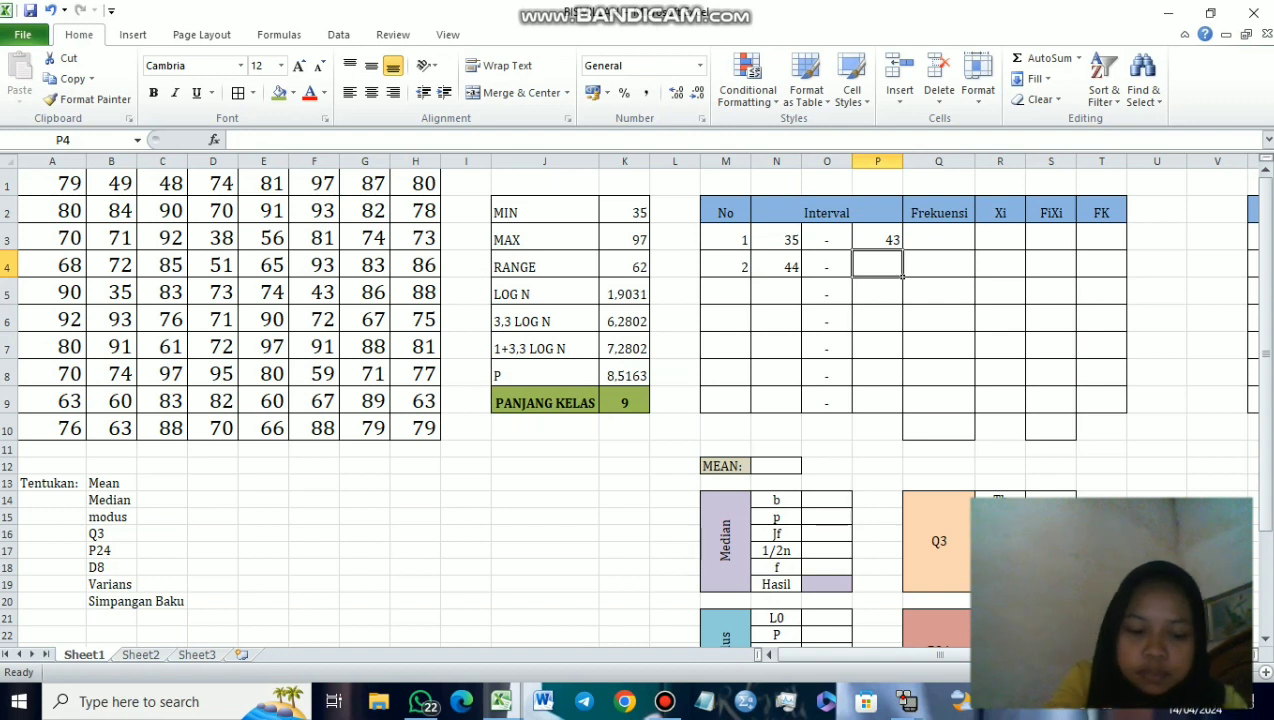
pyautogui.write('52')
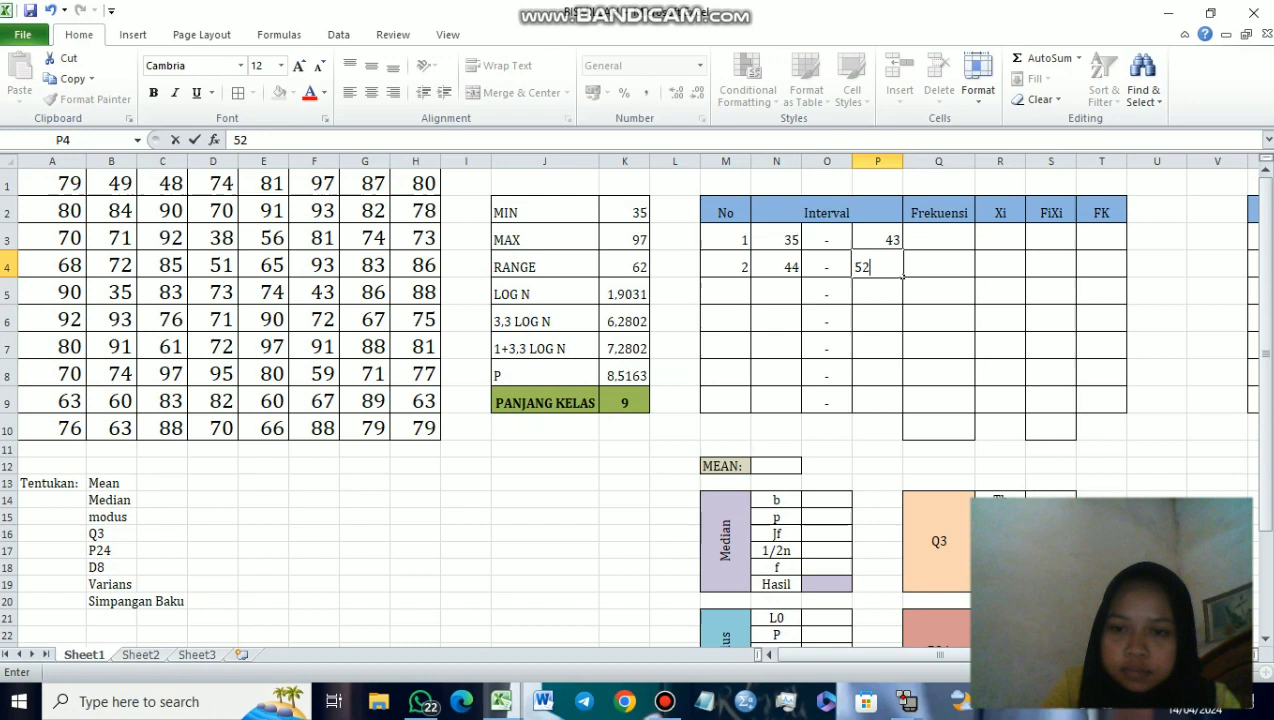
pyautogui.press('Return')
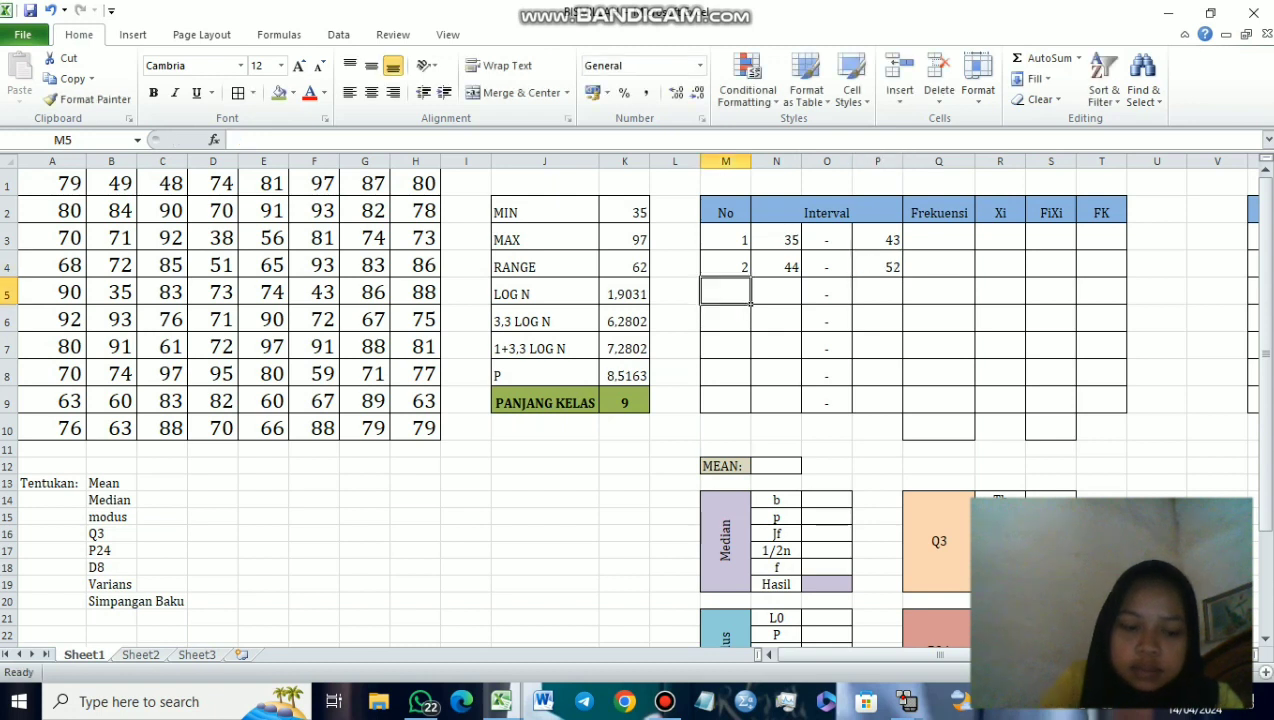
# Step: Fill in the third class of the frequency table in row 5 with No 3 and the interval 53 - 62
pyautogui.write('3')
pyautogui.press('Tab')
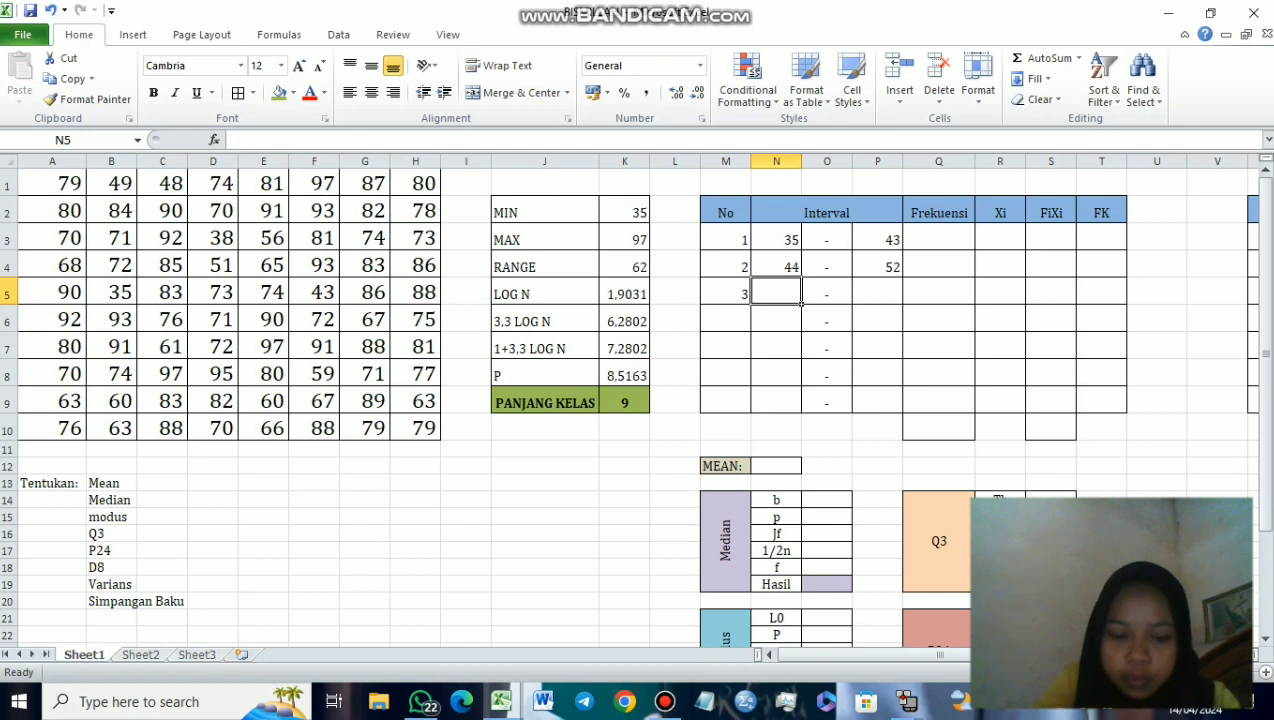
pyautogui.write('53')
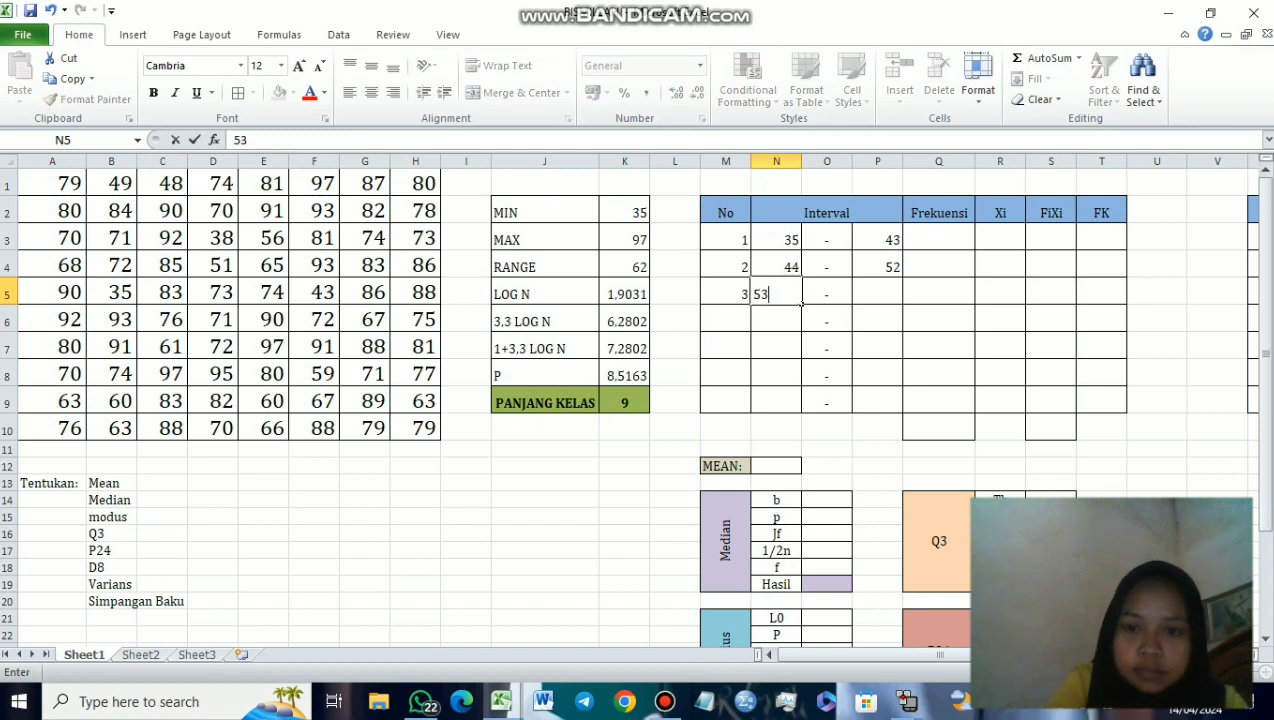
pyautogui.press('Tab')
pyautogui.press('Tab')
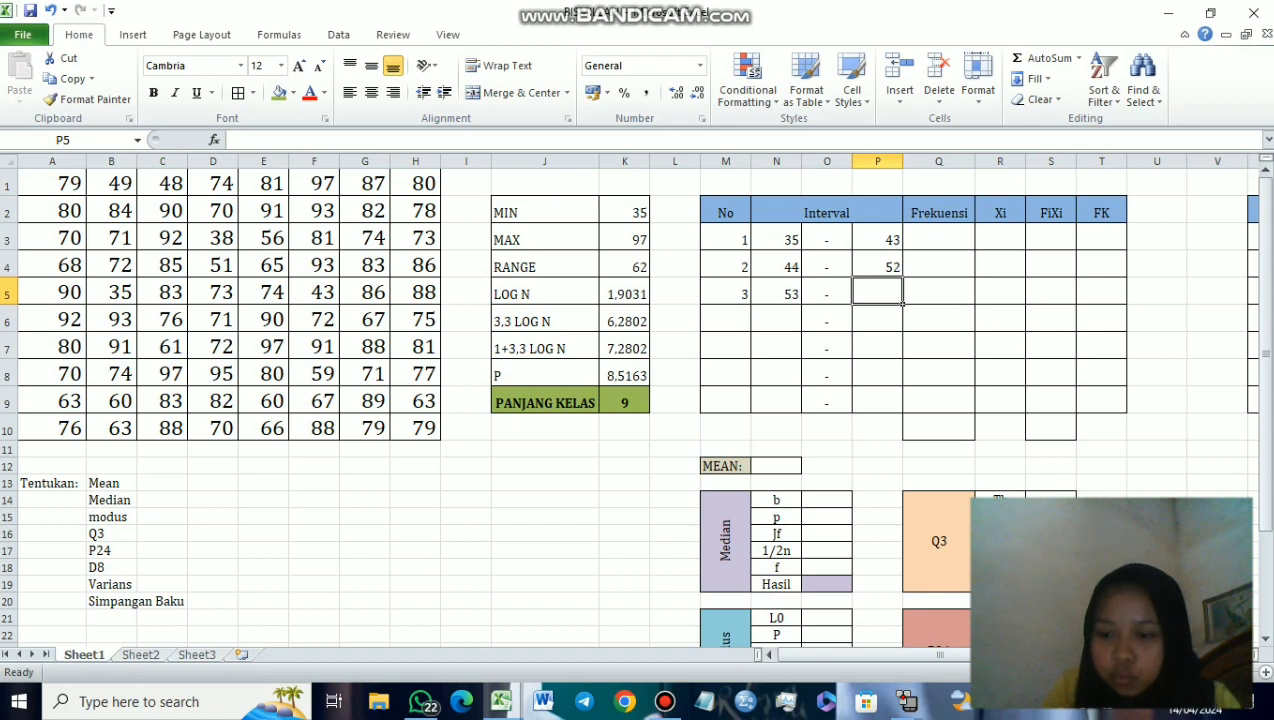
pyautogui.write('62')
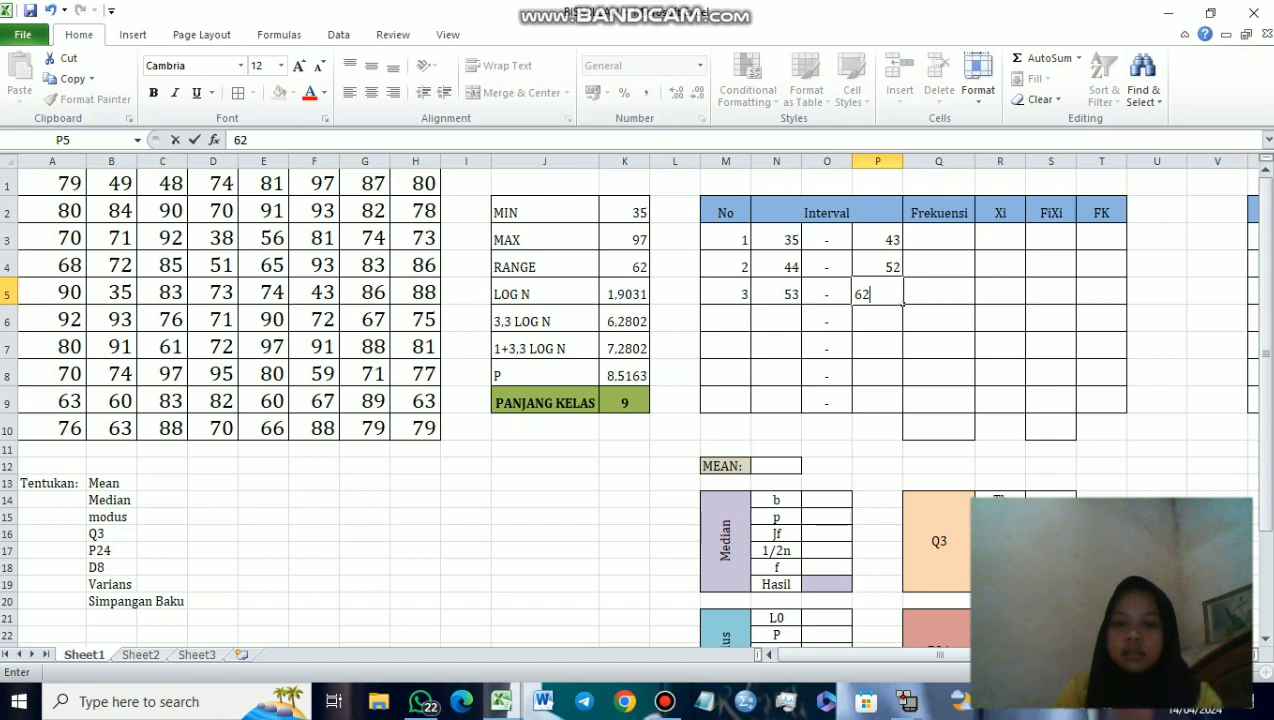
pyautogui.press('Return')
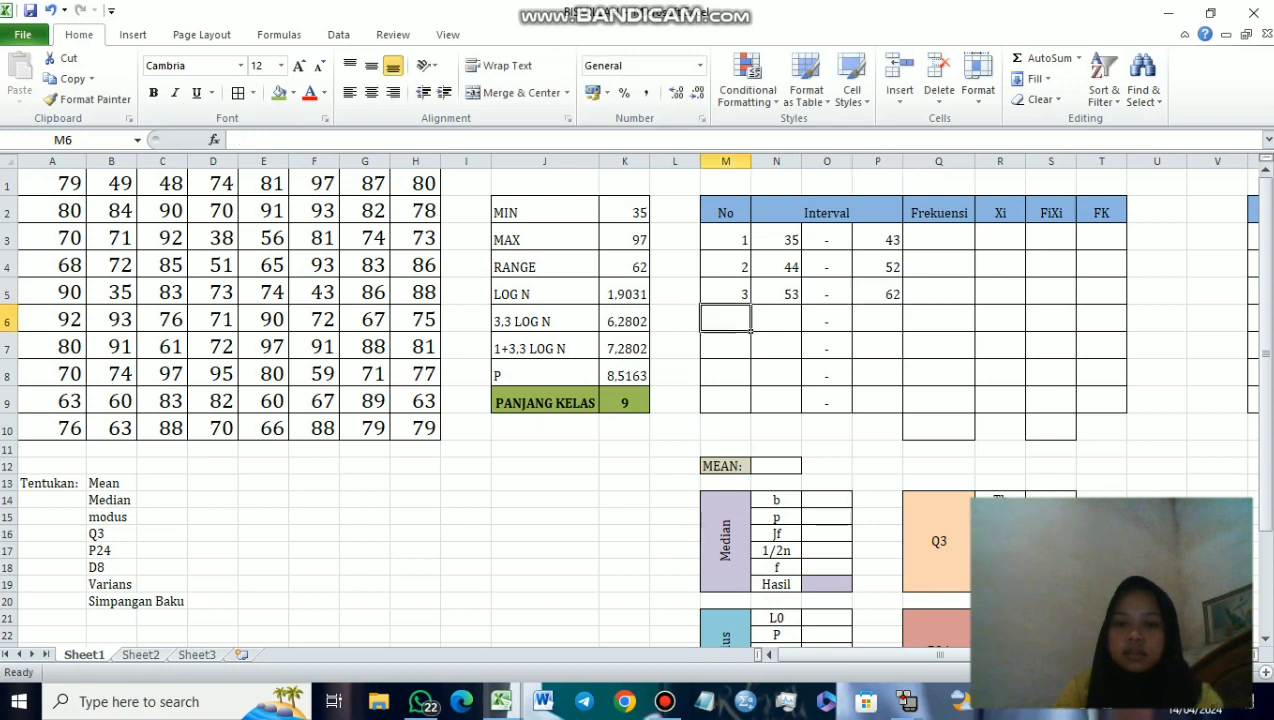
# Step: Number the fourth class 4 in M6 and enter 6 as the first digit of its lower limit in N6
pyautogui.write('4')
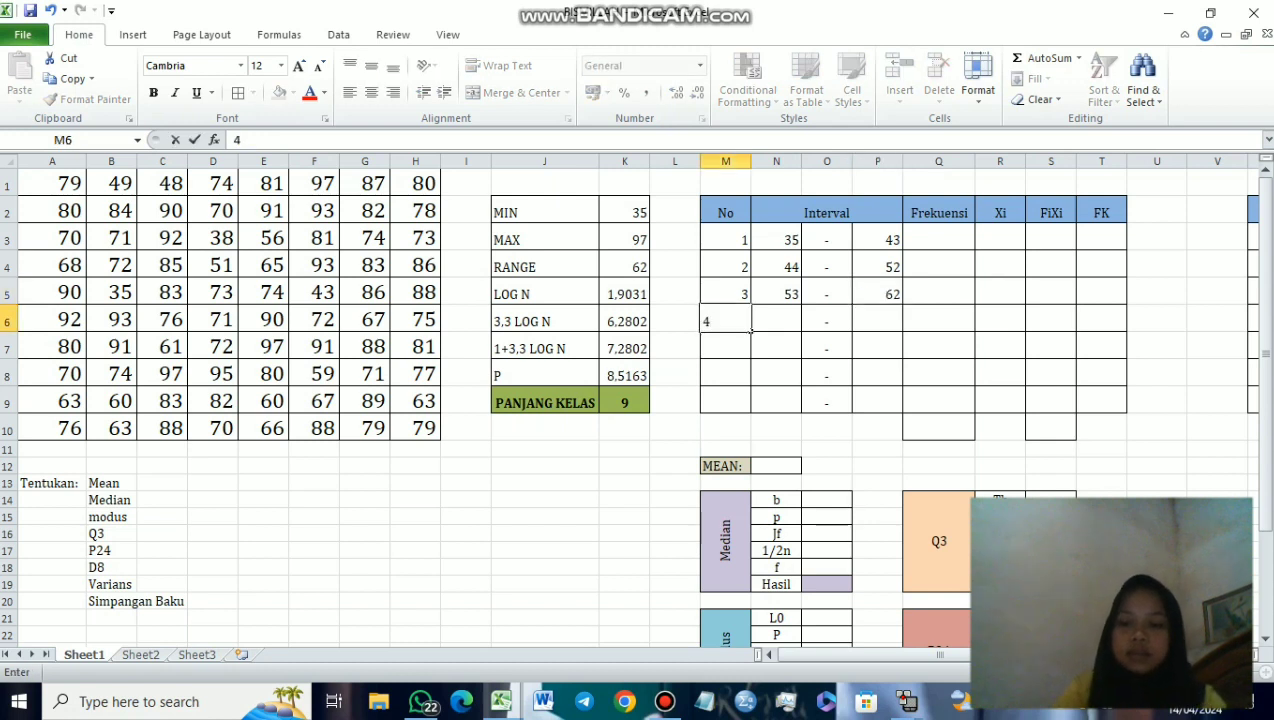
pyautogui.write('63')
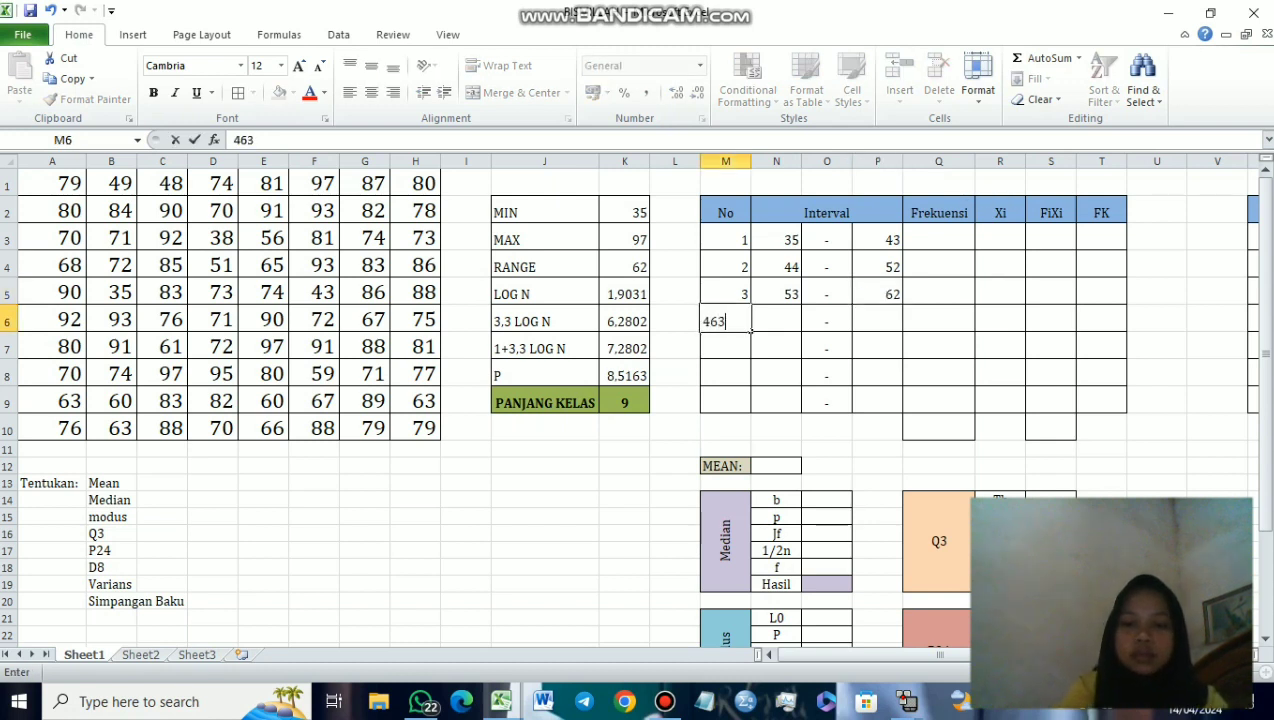
pyautogui.press('BackSpace')
pyautogui.press('BackSpace')
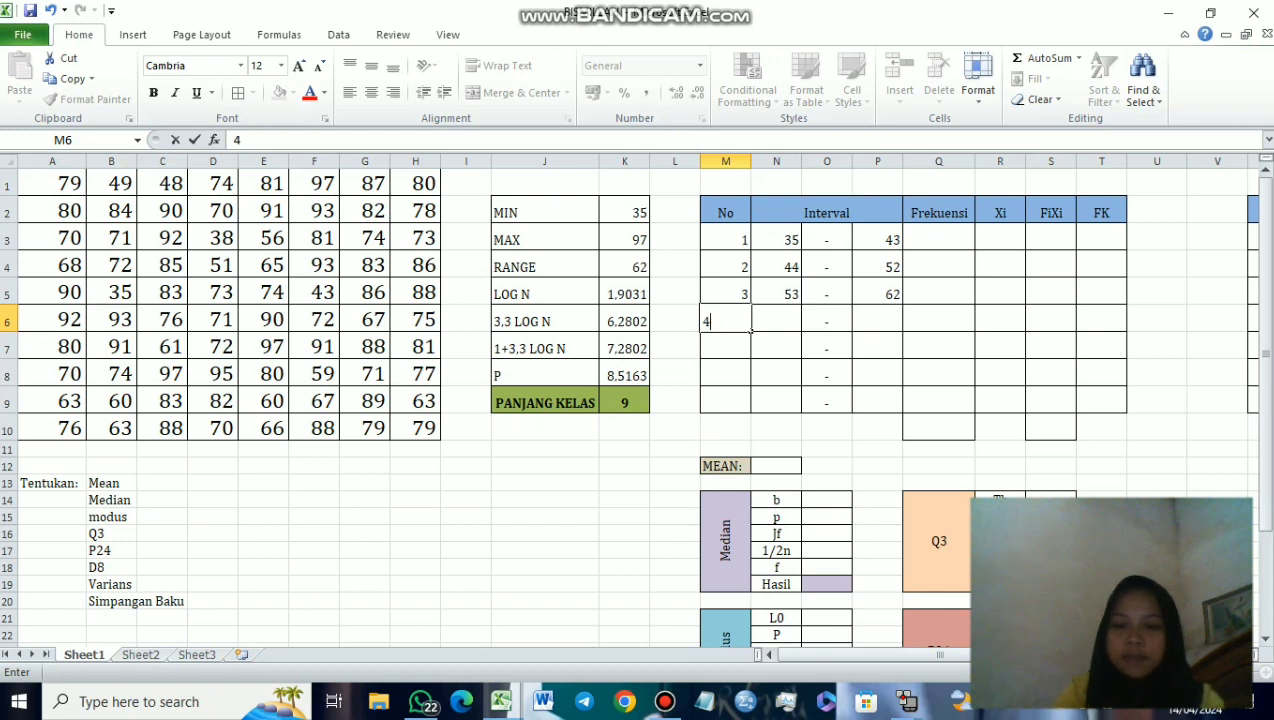
pyautogui.press('Tab')
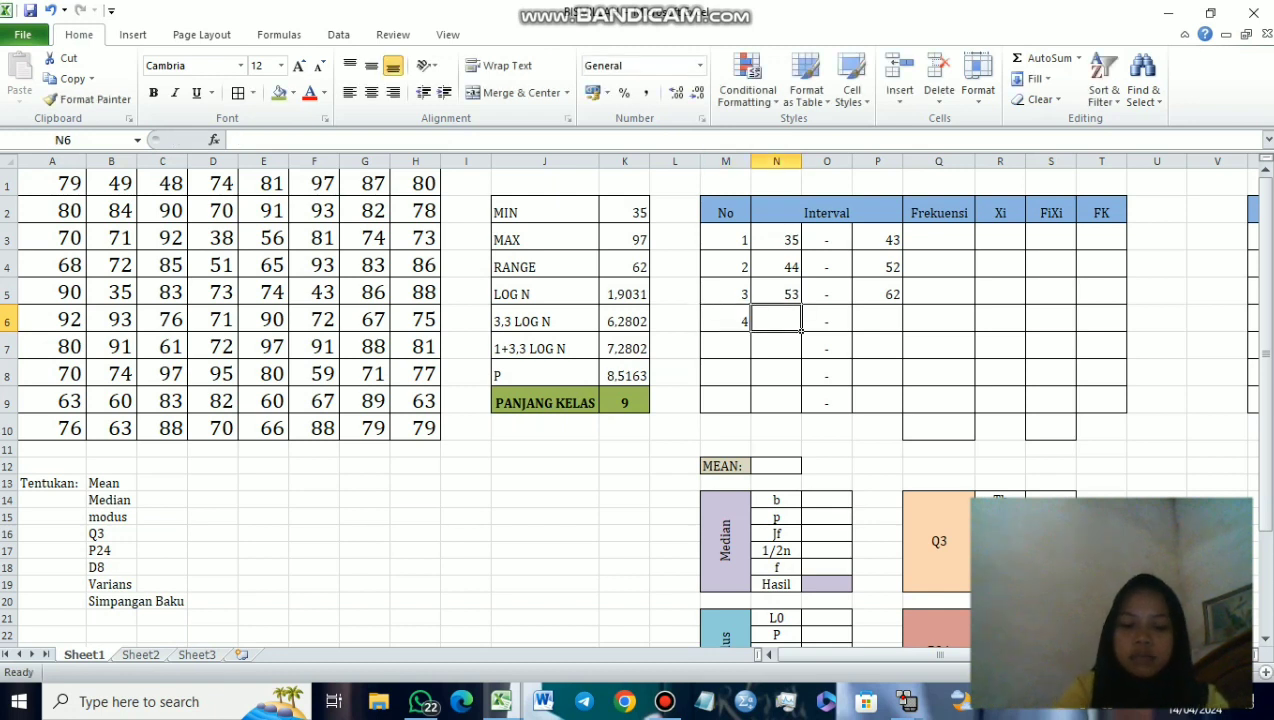
pyautogui.write('6')
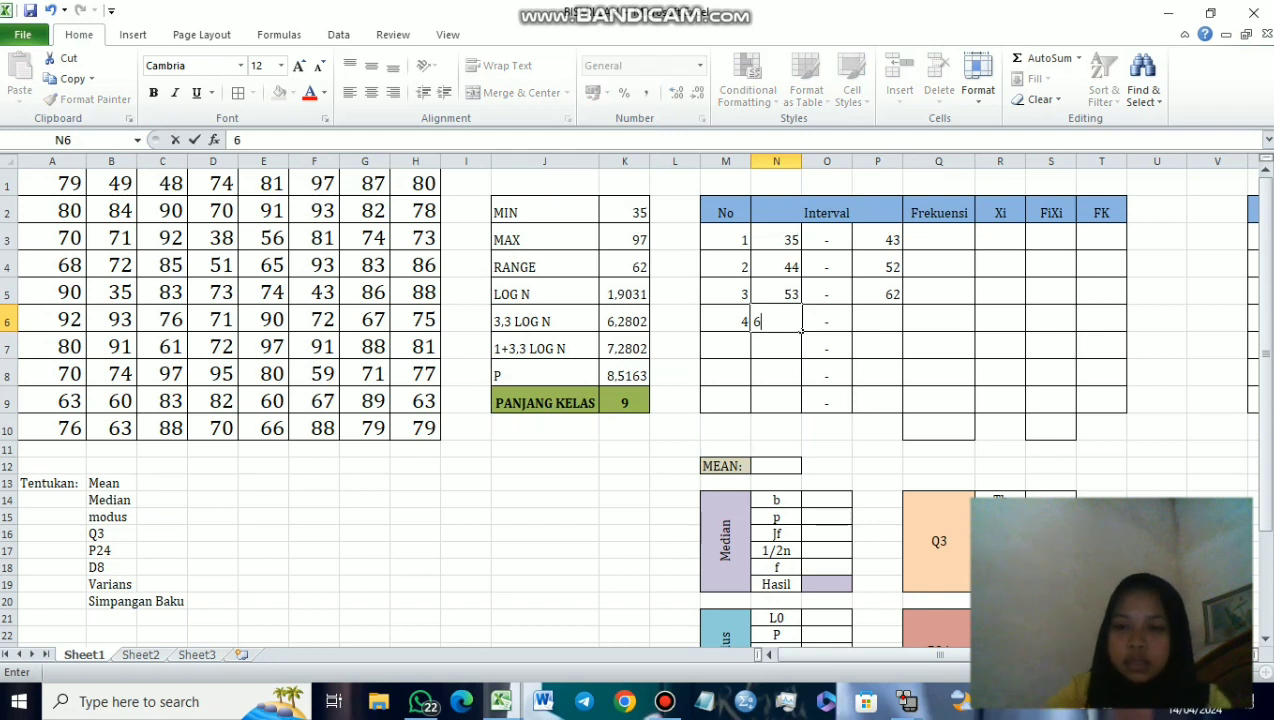
# Step: Correct the upper limit of the third class in P5 to 61
pyautogui.click(896, 298)
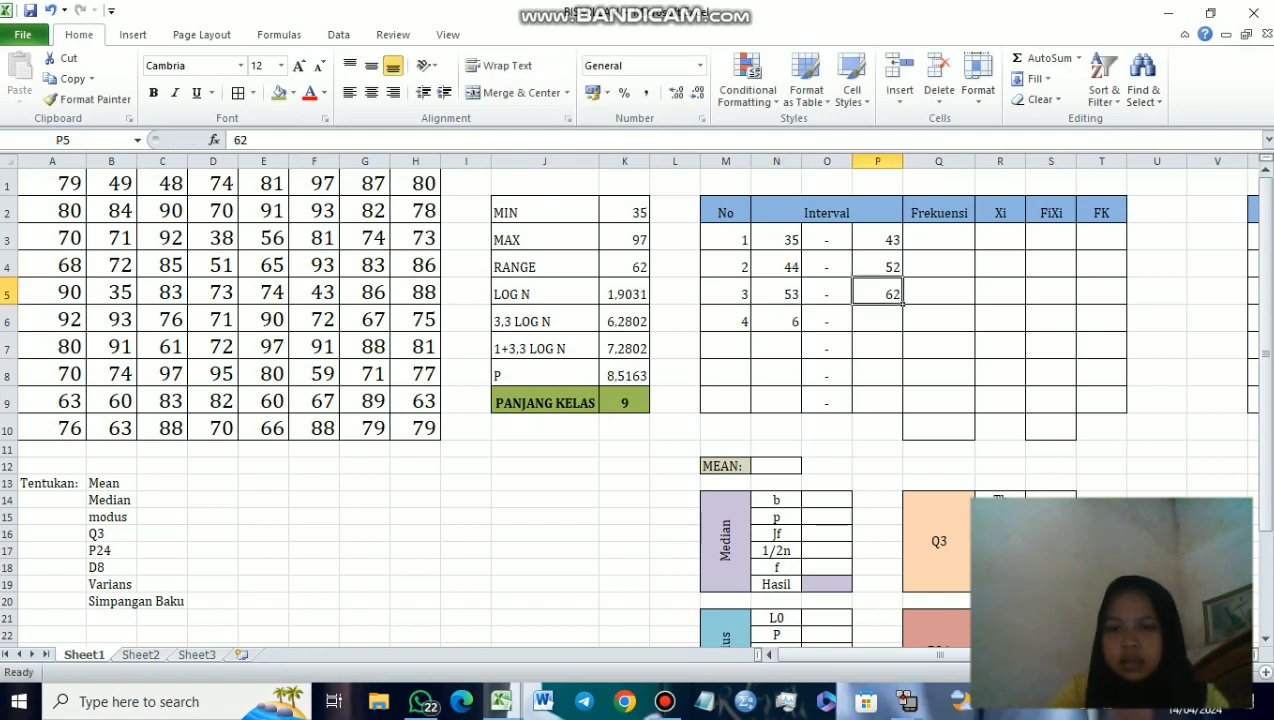
pyautogui.doubleClick(900, 298)
pyautogui.press('BackSpace')
pyautogui.write('1')
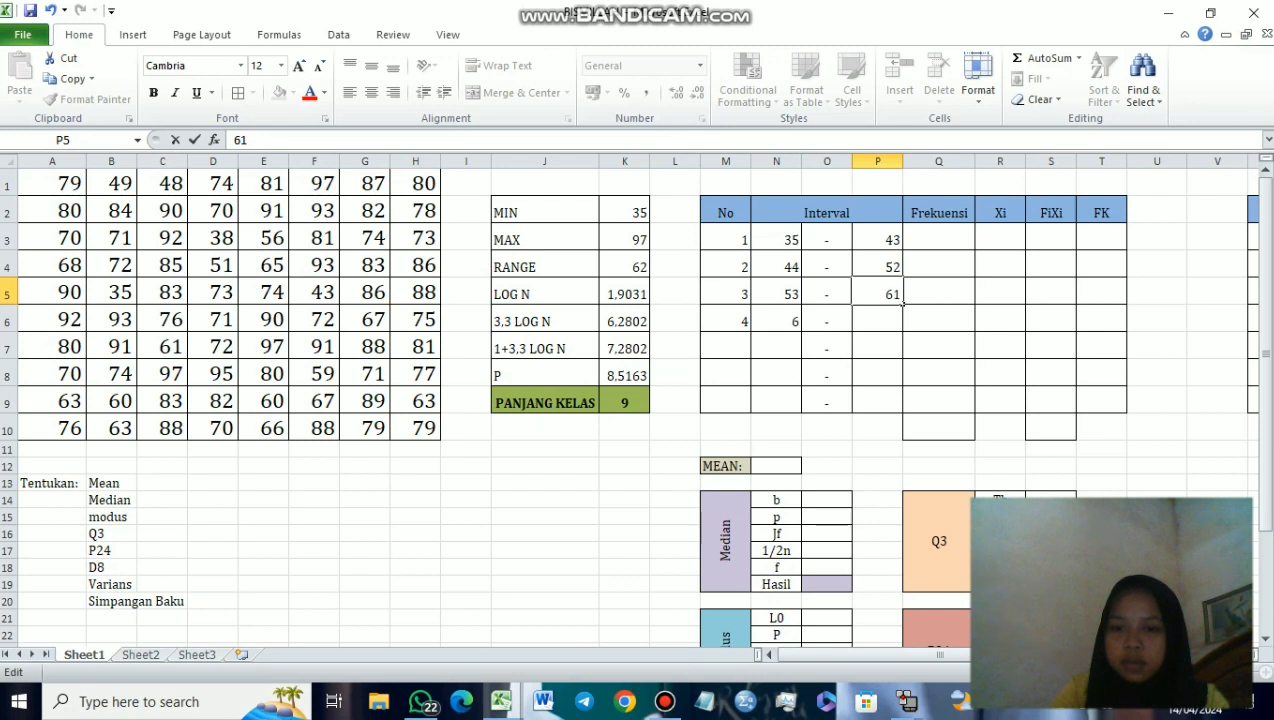
# Step: Complete the interval of the fourth class in row 6 as 62 - 70
pyautogui.click(798, 325)
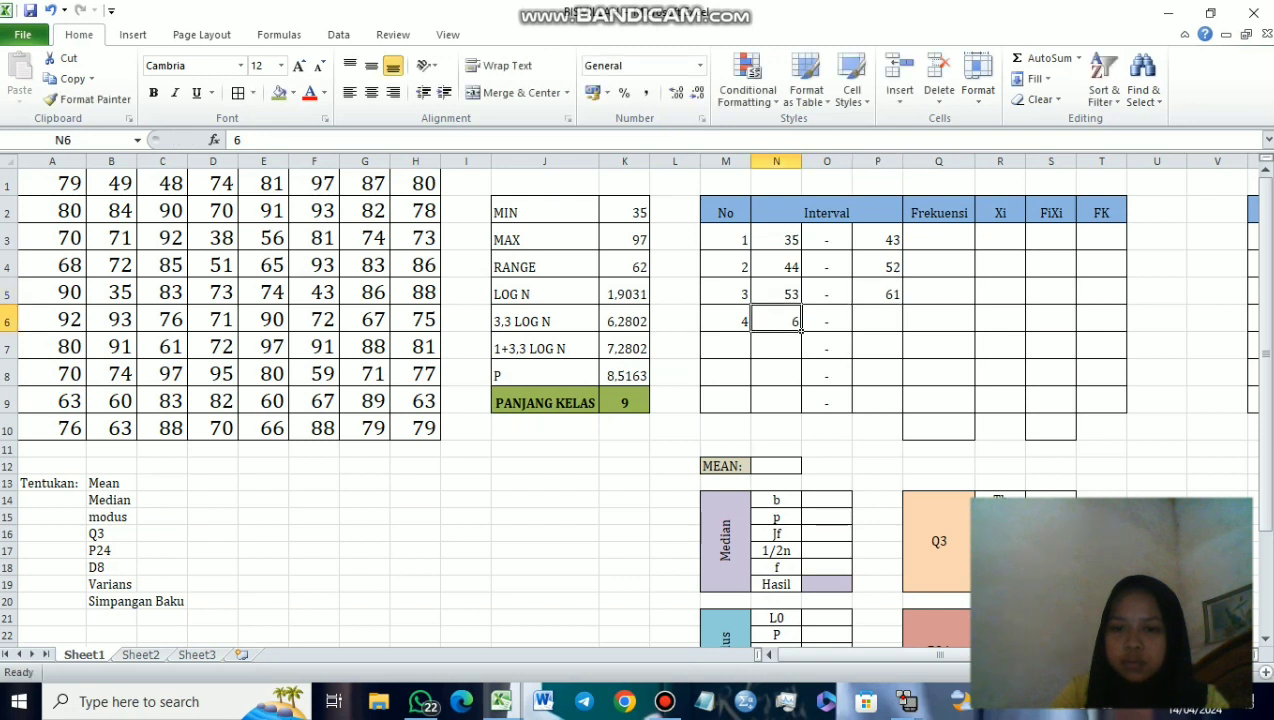
pyautogui.doubleClick(798, 325)
pyautogui.write('2')
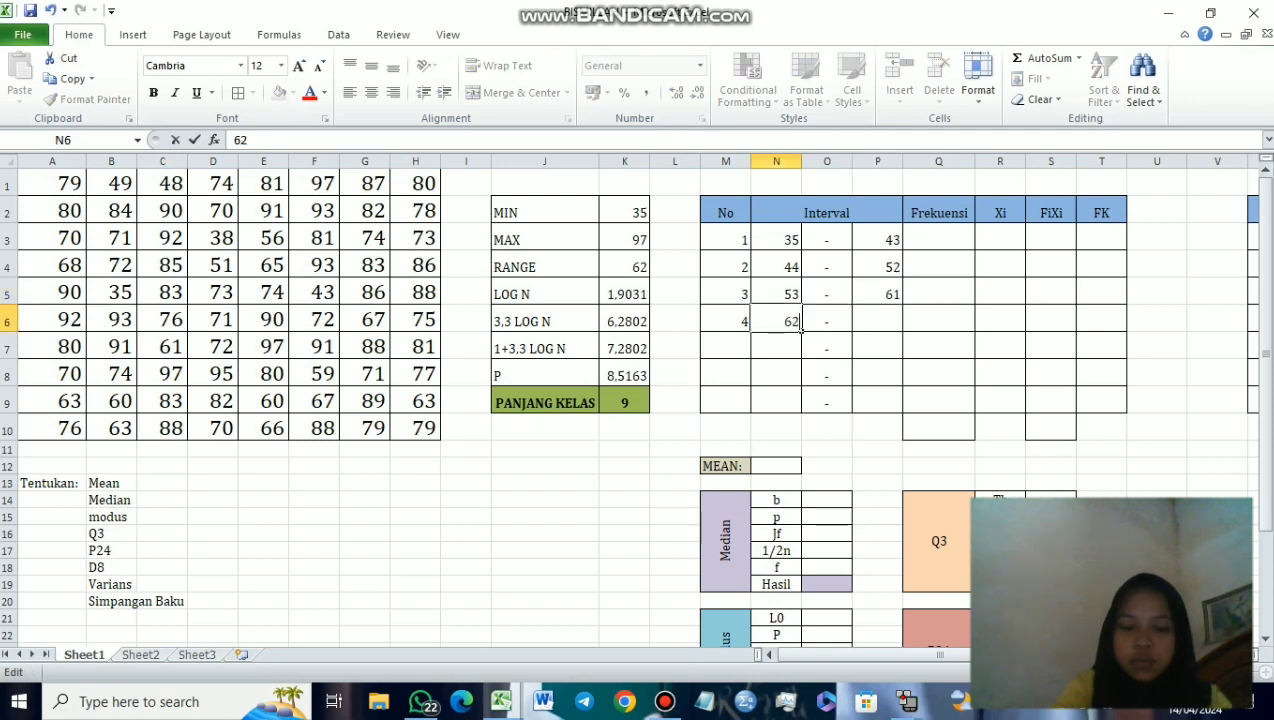
pyautogui.click(900, 328)
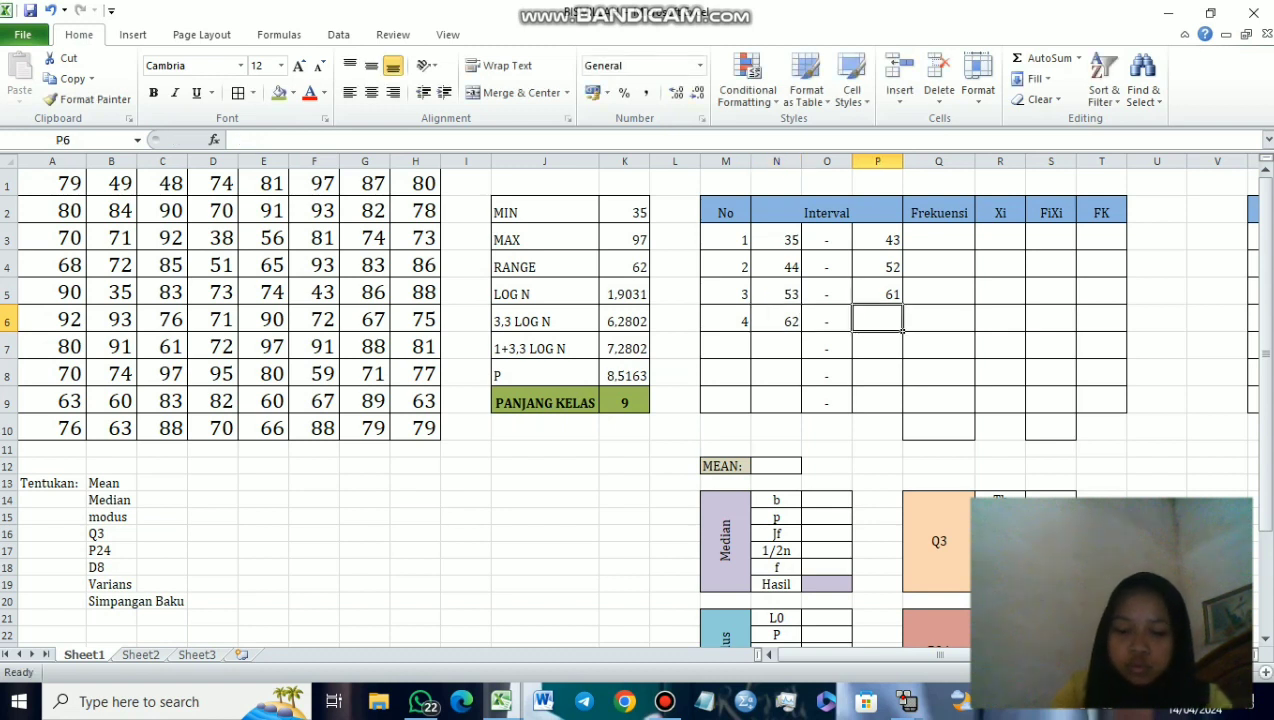
pyautogui.write('70')
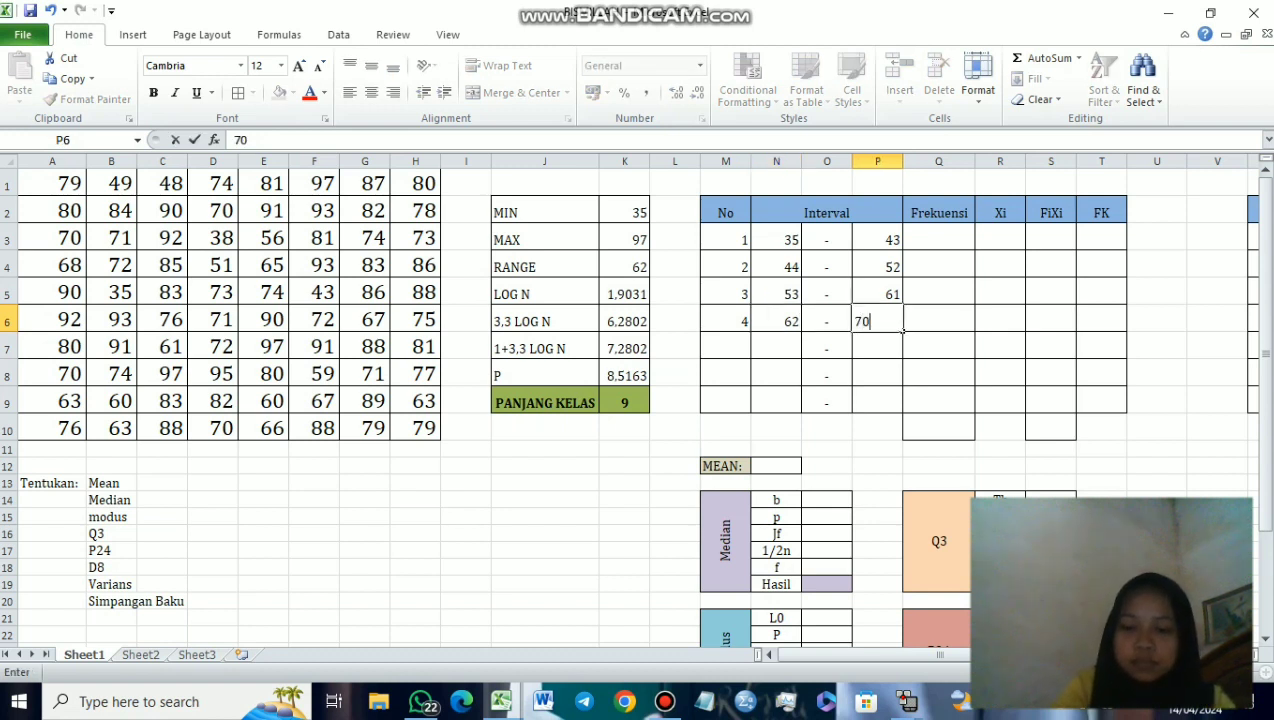
# Step: Fill in the fifth class of the frequency table in row 7 with No 5 and the interval 71 - 79
pyautogui.click(748, 352)
pyautogui.write('5')
pyautogui.click(760, 350)
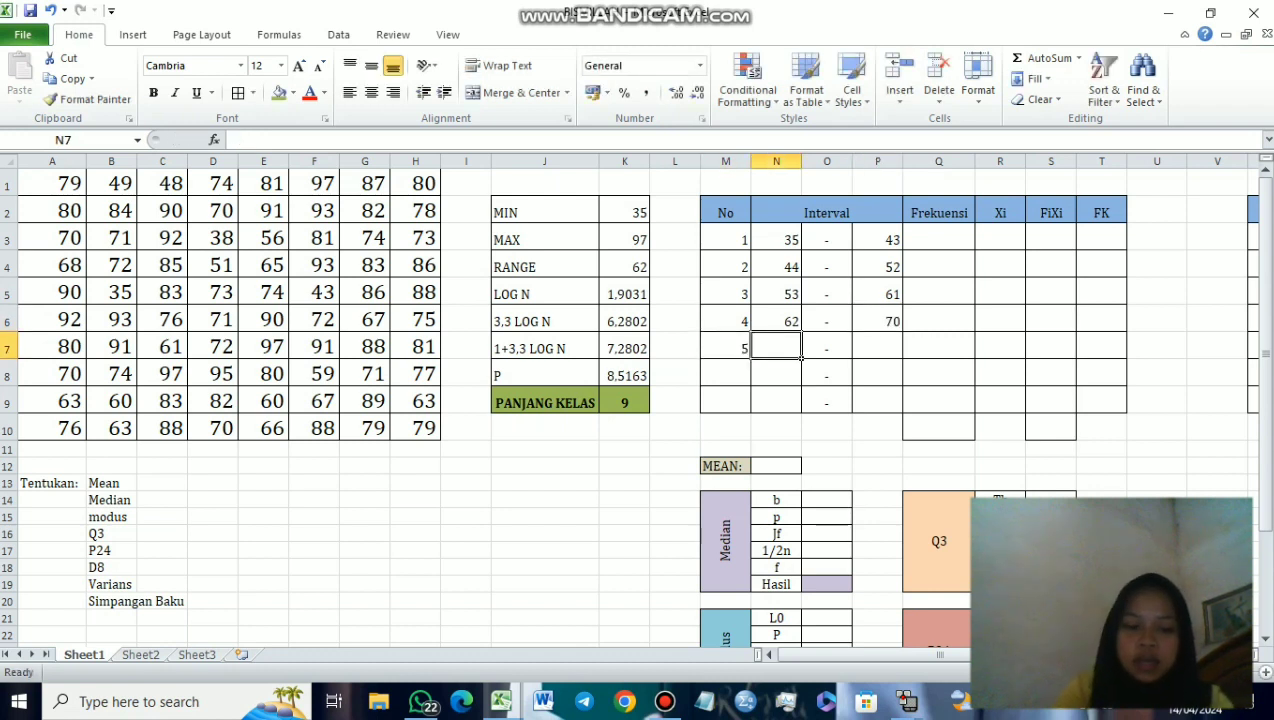
pyautogui.write('71')
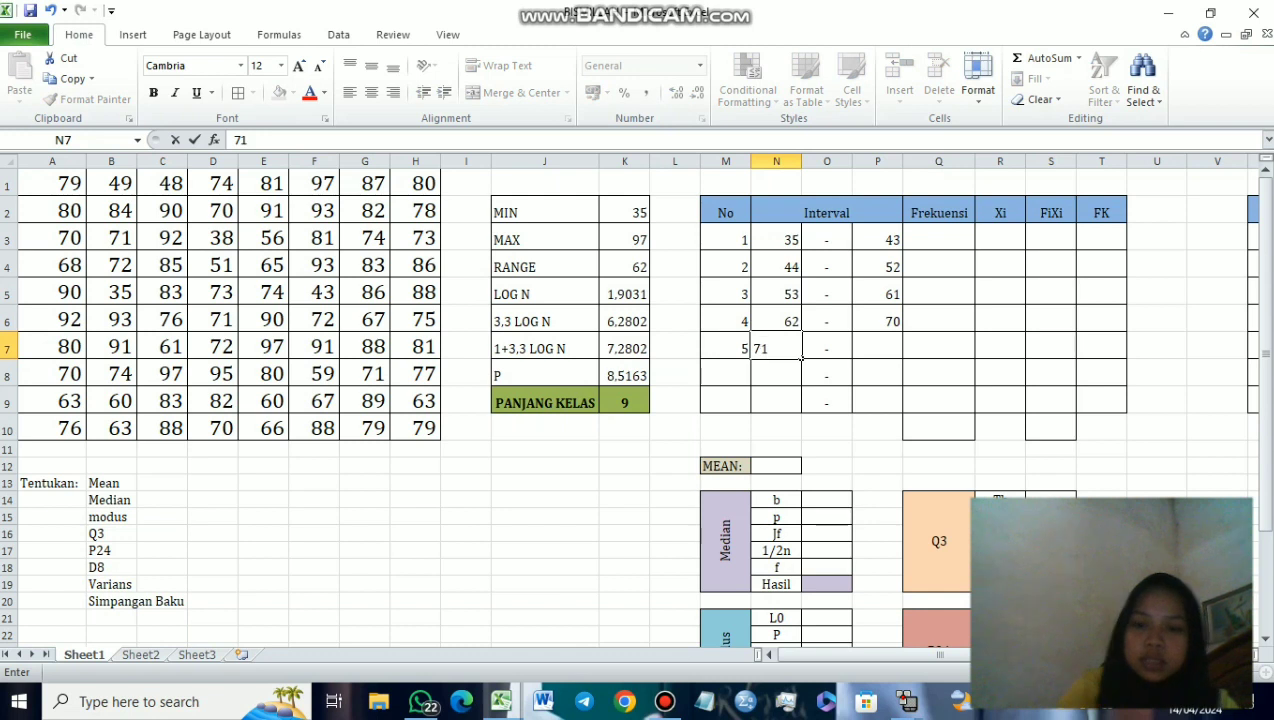
pyautogui.click(877, 347)
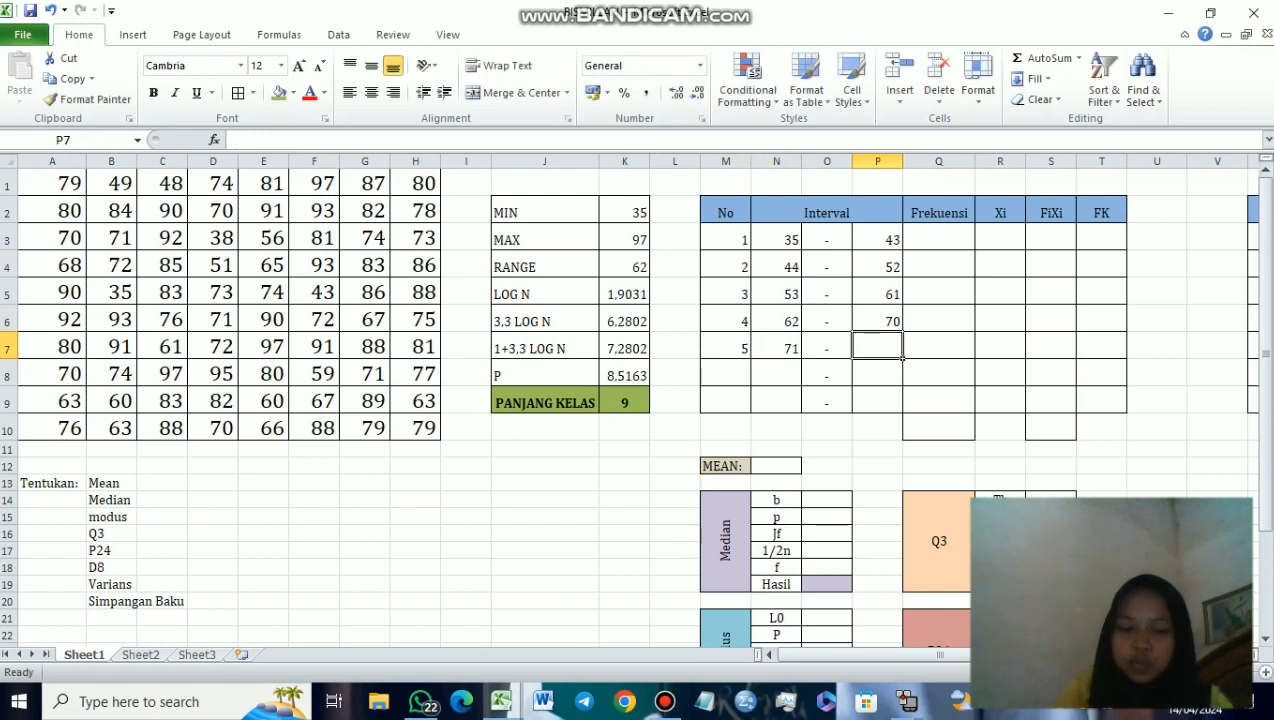
pyautogui.write('78')
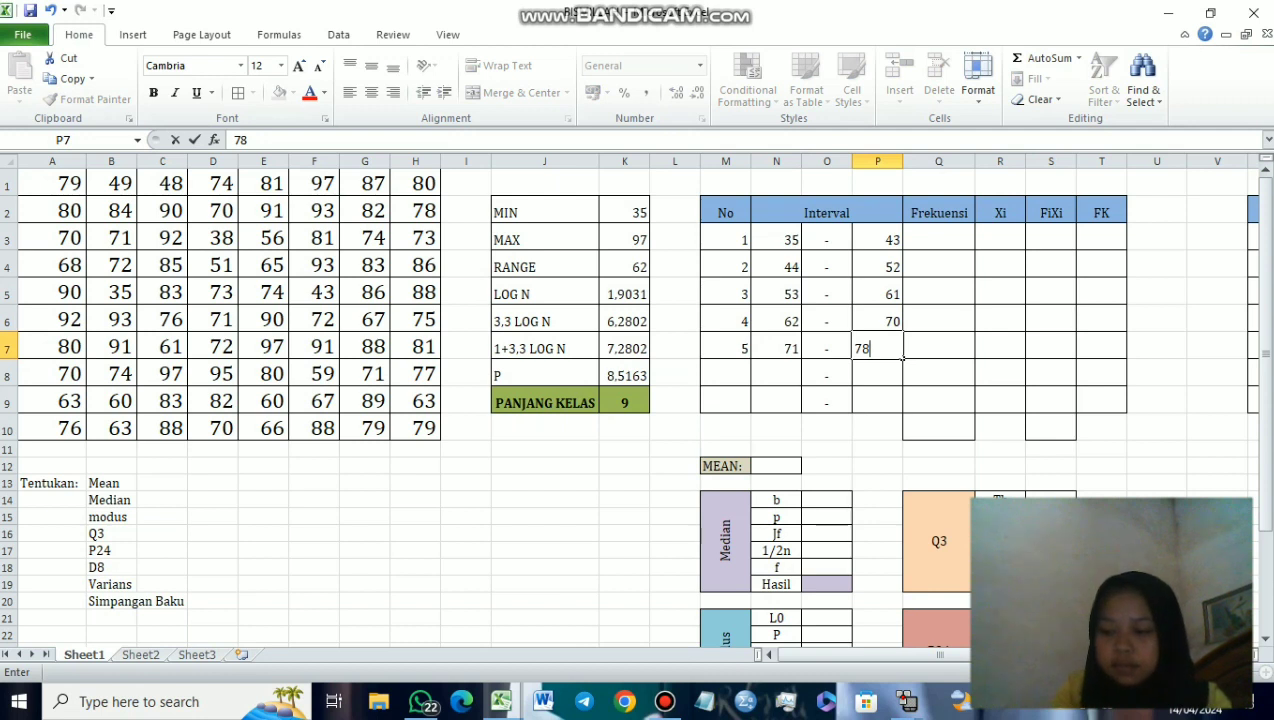
pyautogui.press('BackSpace')
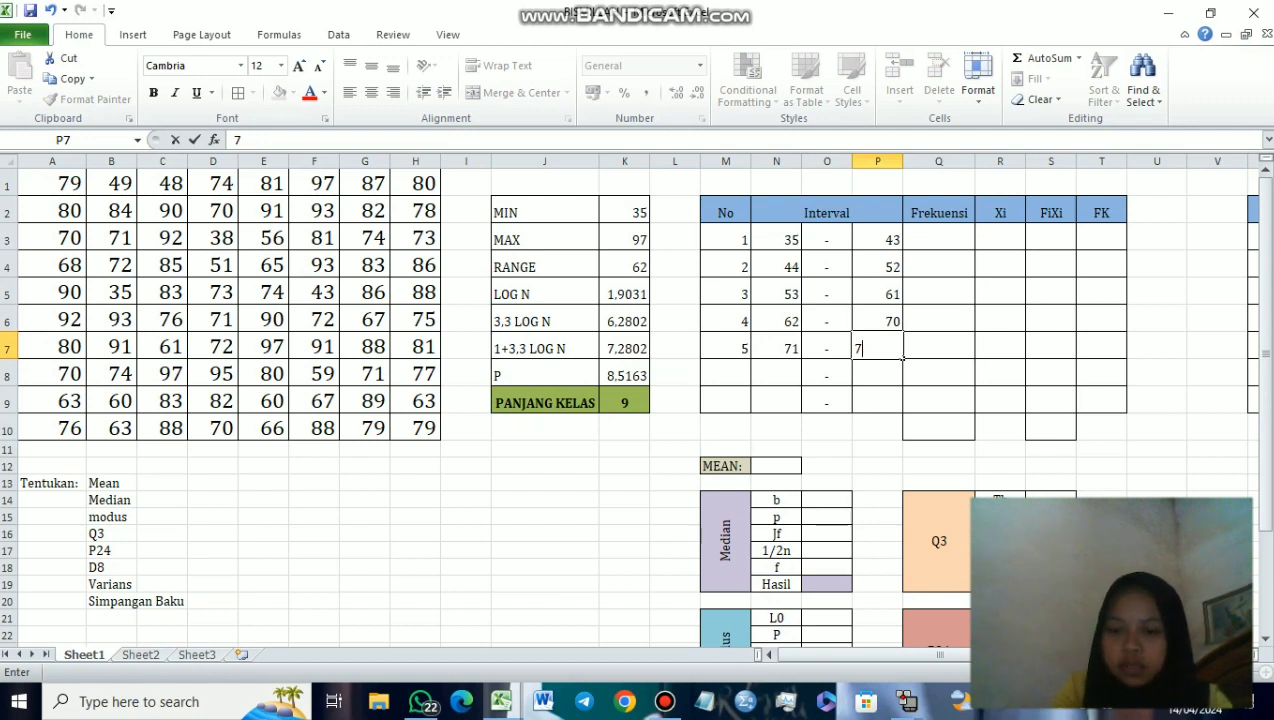
pyautogui.write('9')
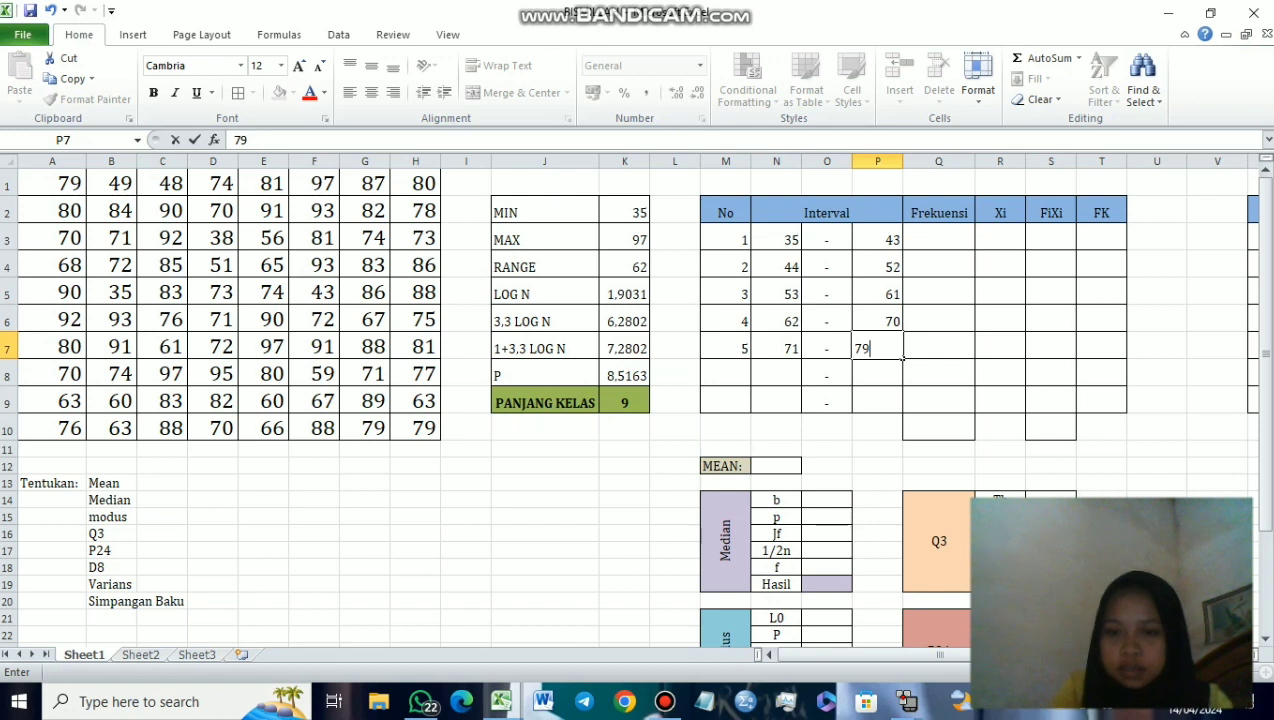
pyautogui.press('Return')
# Step: Fill in the sixth class of the frequency table in row 8 with No 6 and the interval 80 - 88
pyautogui.write('6')
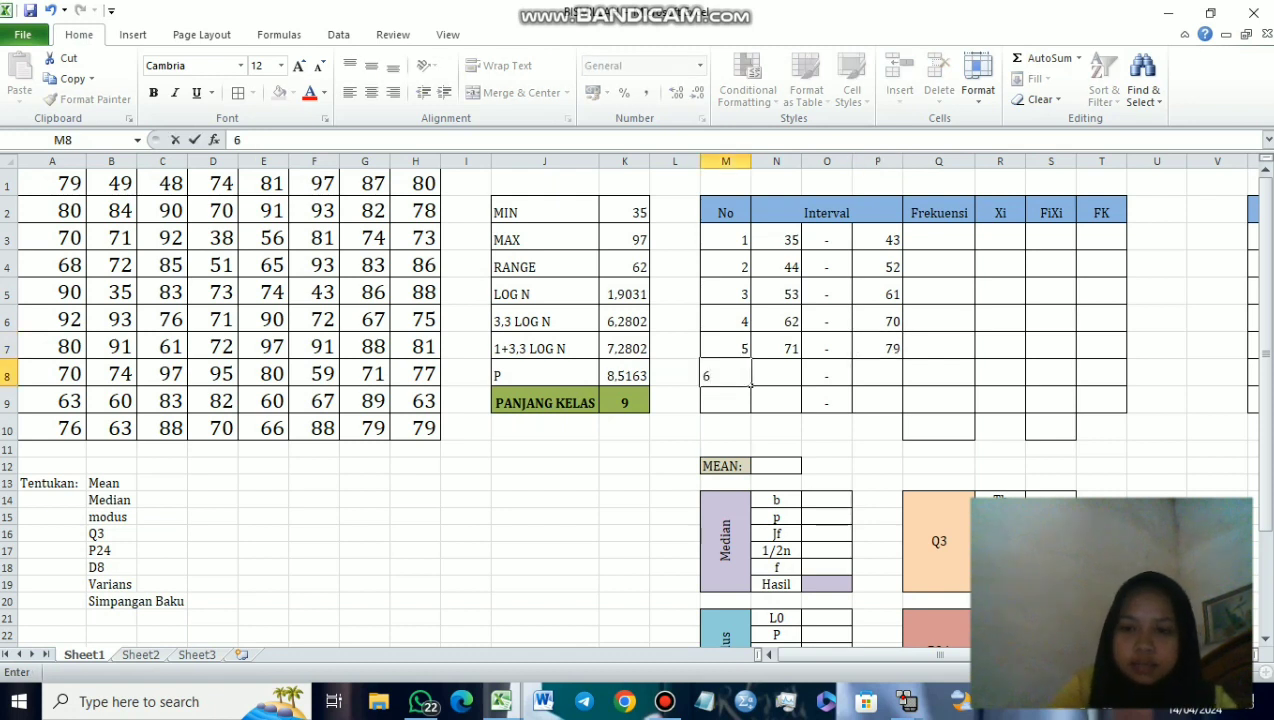
pyautogui.press('Tab')
pyautogui.write('80')
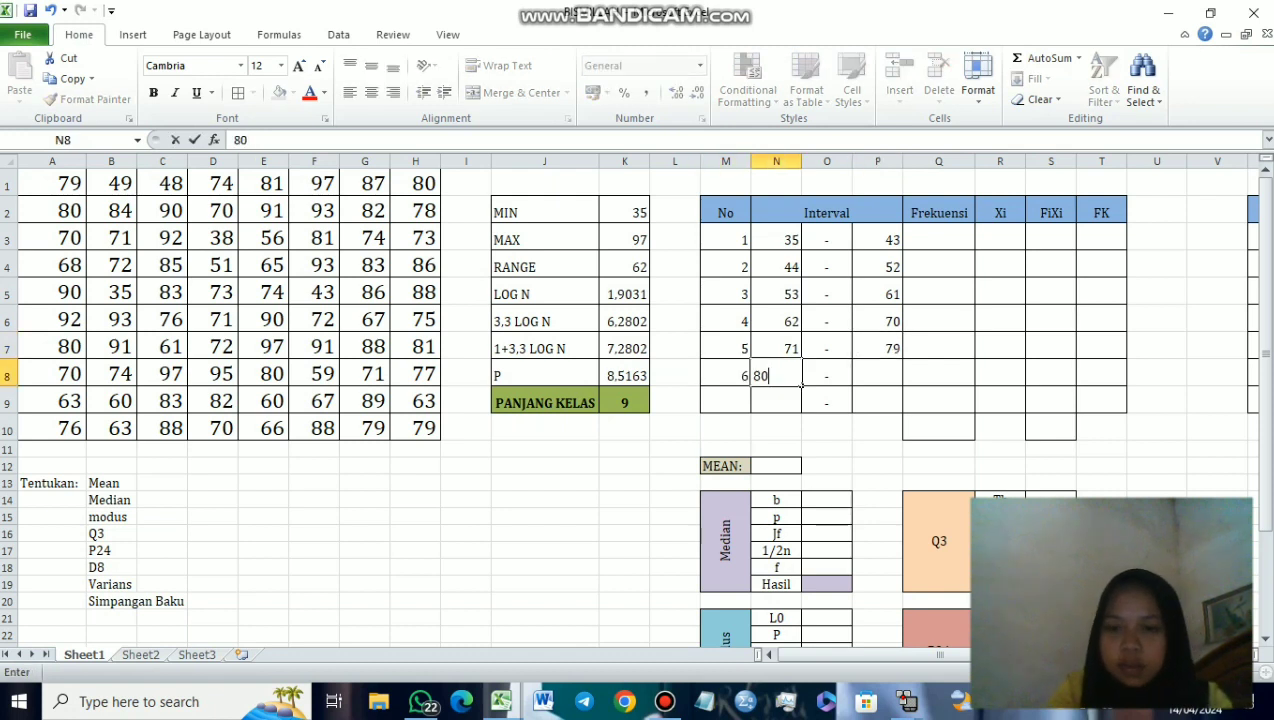
pyautogui.press('Tab')
pyautogui.press('Tab')
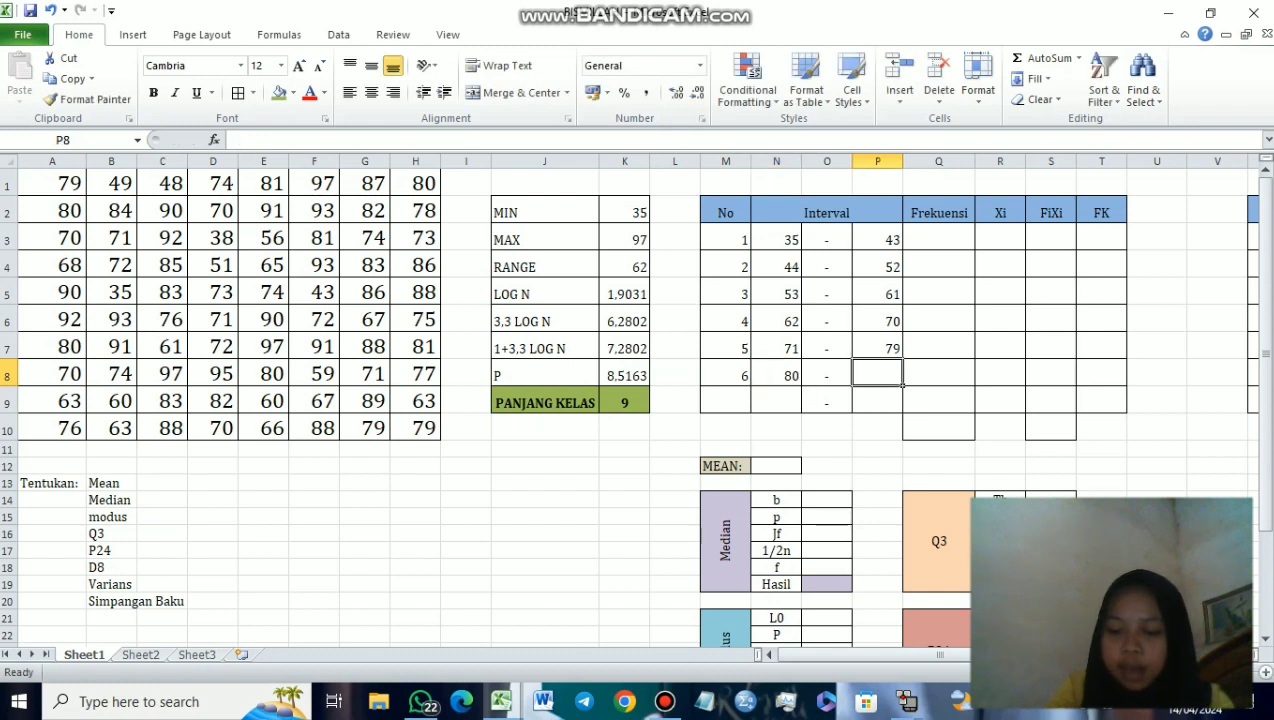
pyautogui.write('88')
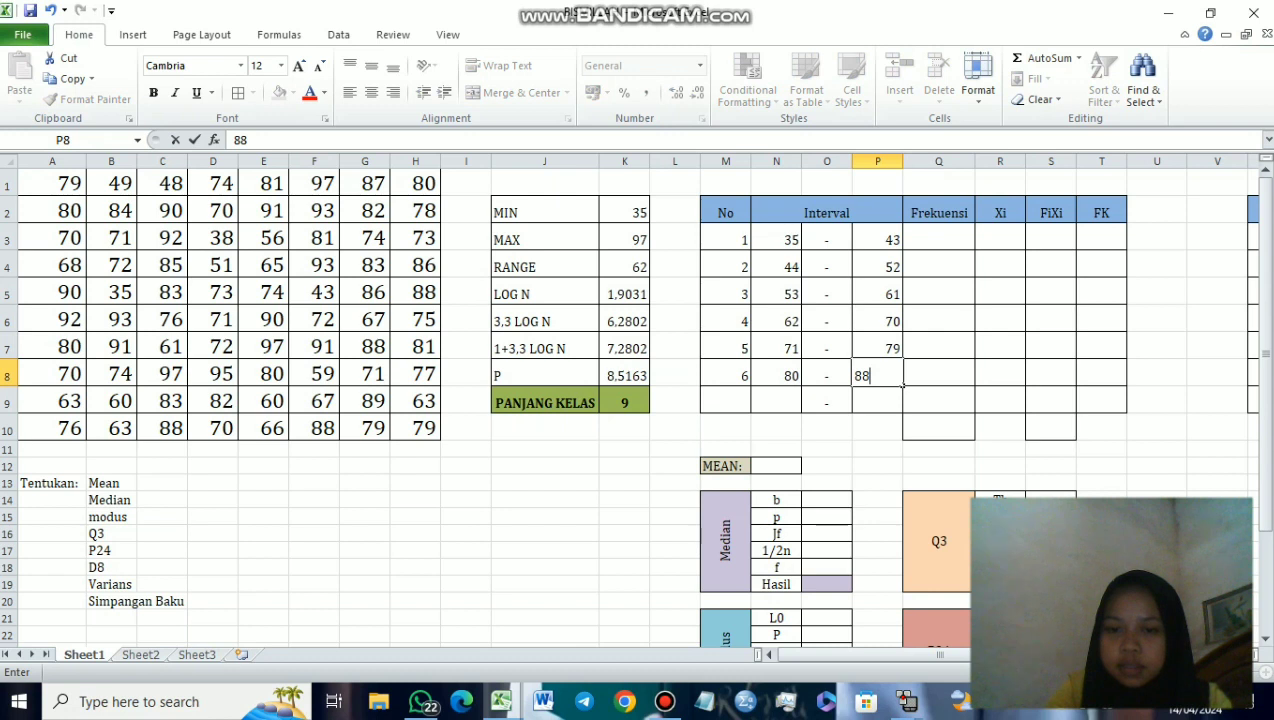
pyautogui.press('Return')
# Step: Fill in the seventh class of the frequency table in row 9 with No 7 and the interval 89 - 97
pyautogui.write('7')
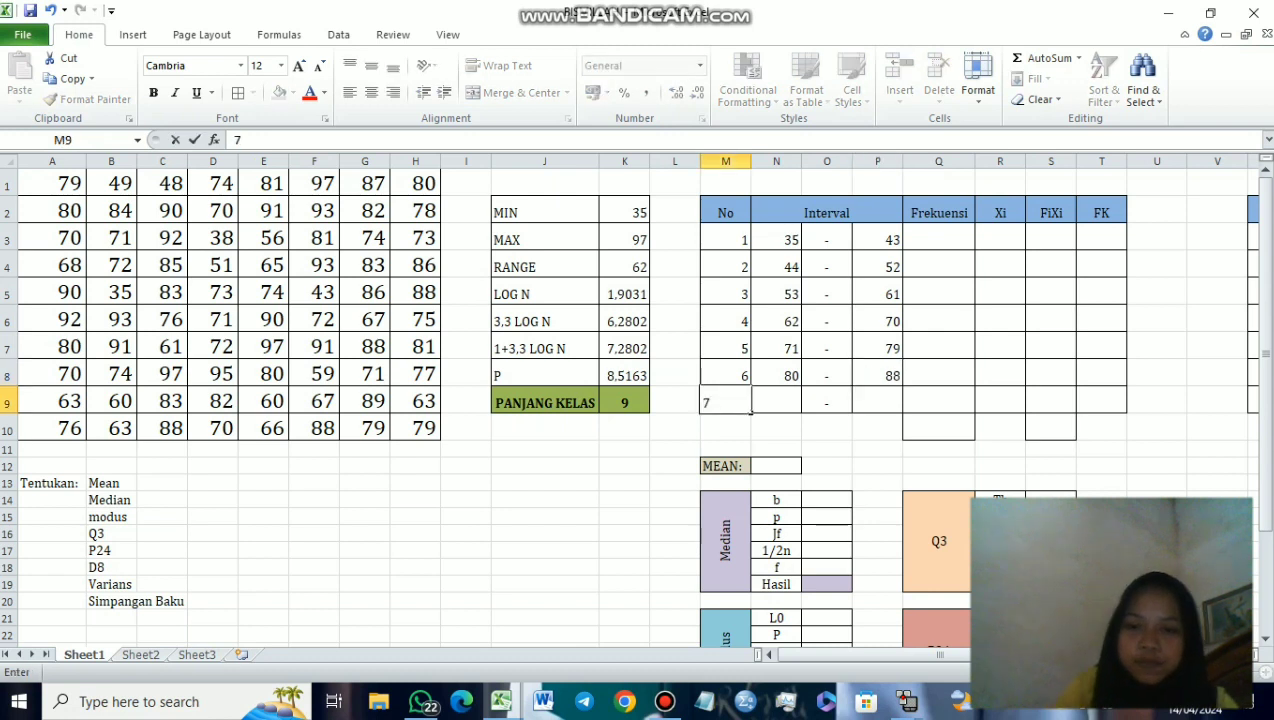
pyautogui.press('Tab')
pyautogui.write('89')
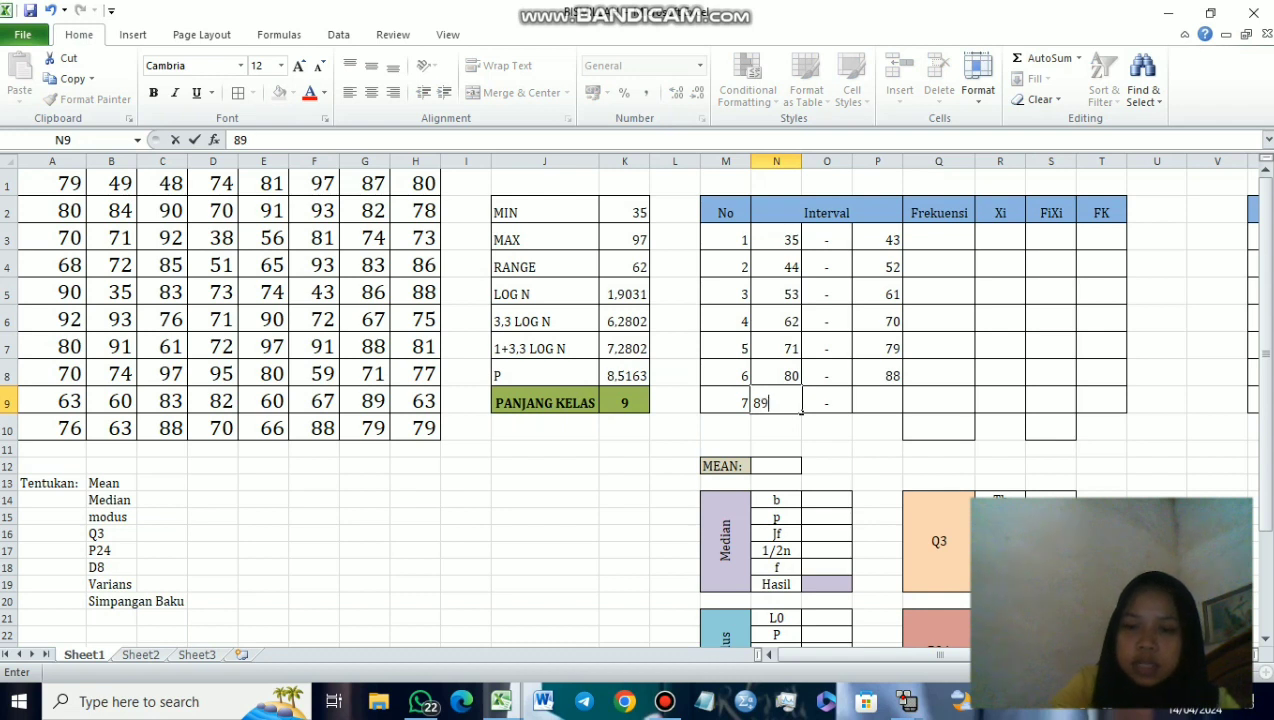
pyautogui.press('Tab')
pyautogui.press('Tab')
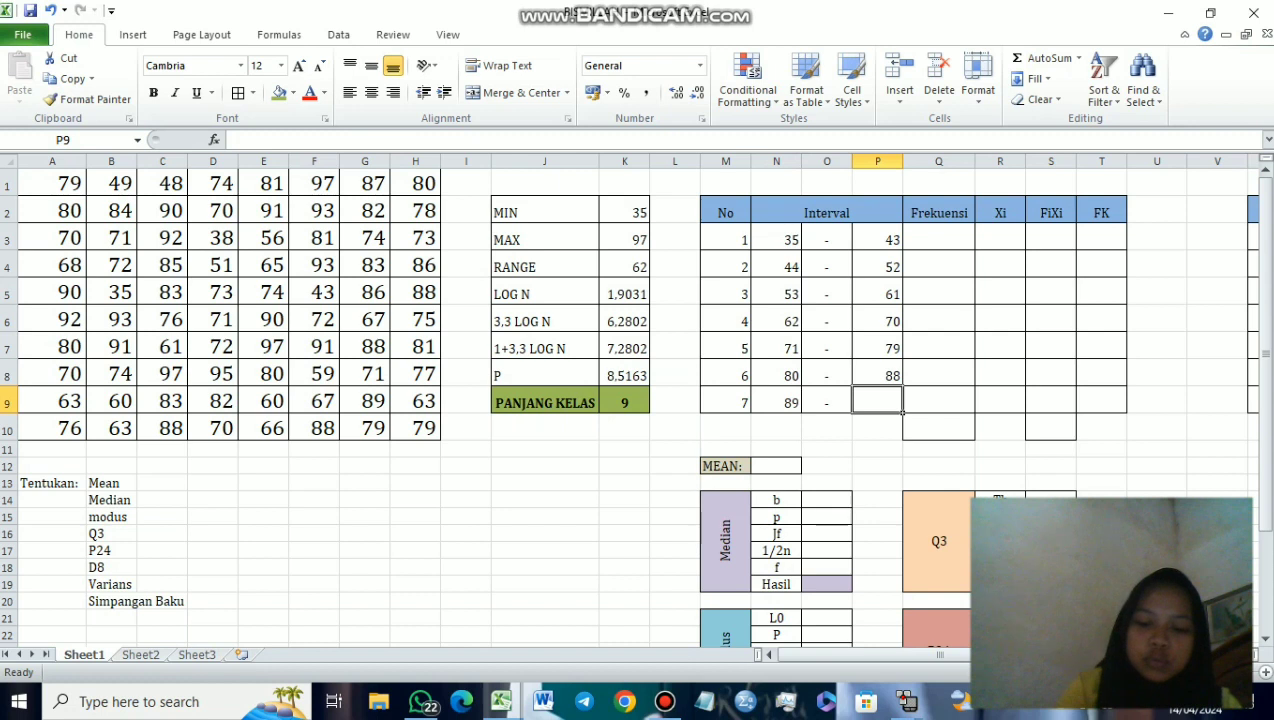
pyautogui.write('97')
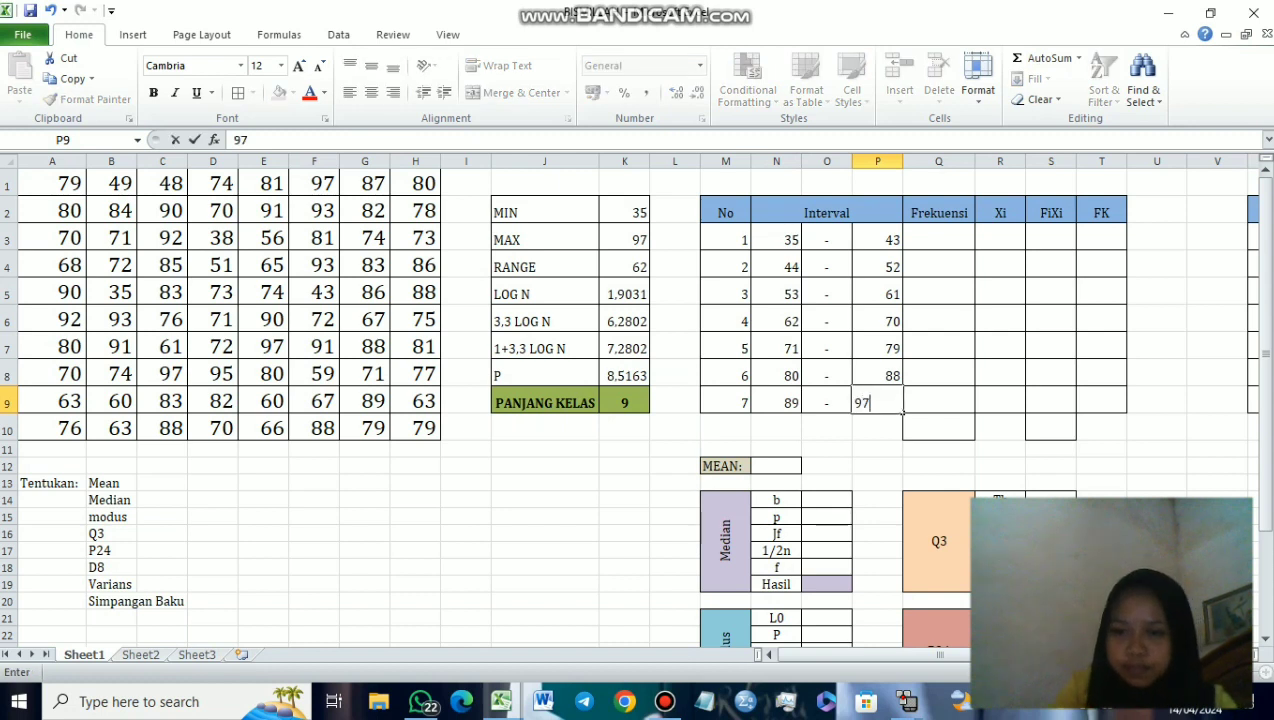
pyautogui.press('Tab')
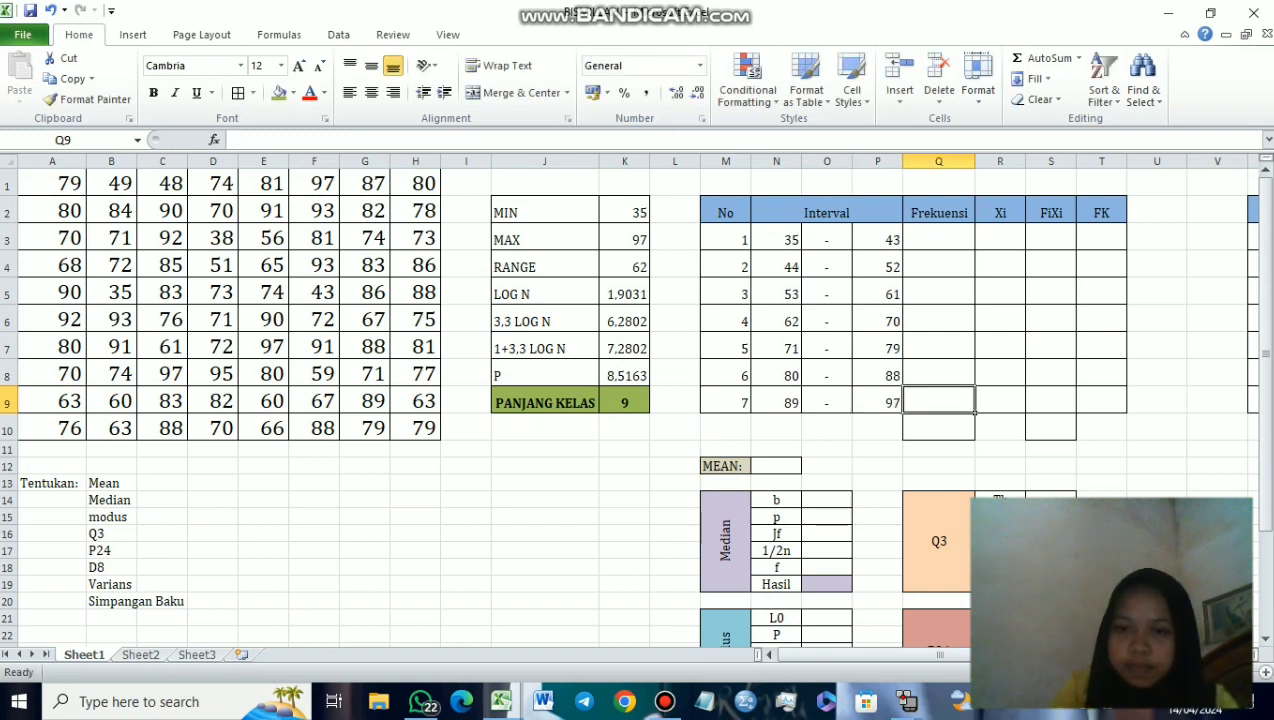
# Step: Compare the first class's lower limit and the last class's upper limit with the MIN and MAX values in K2 and K3
pyautogui.click(776, 240)
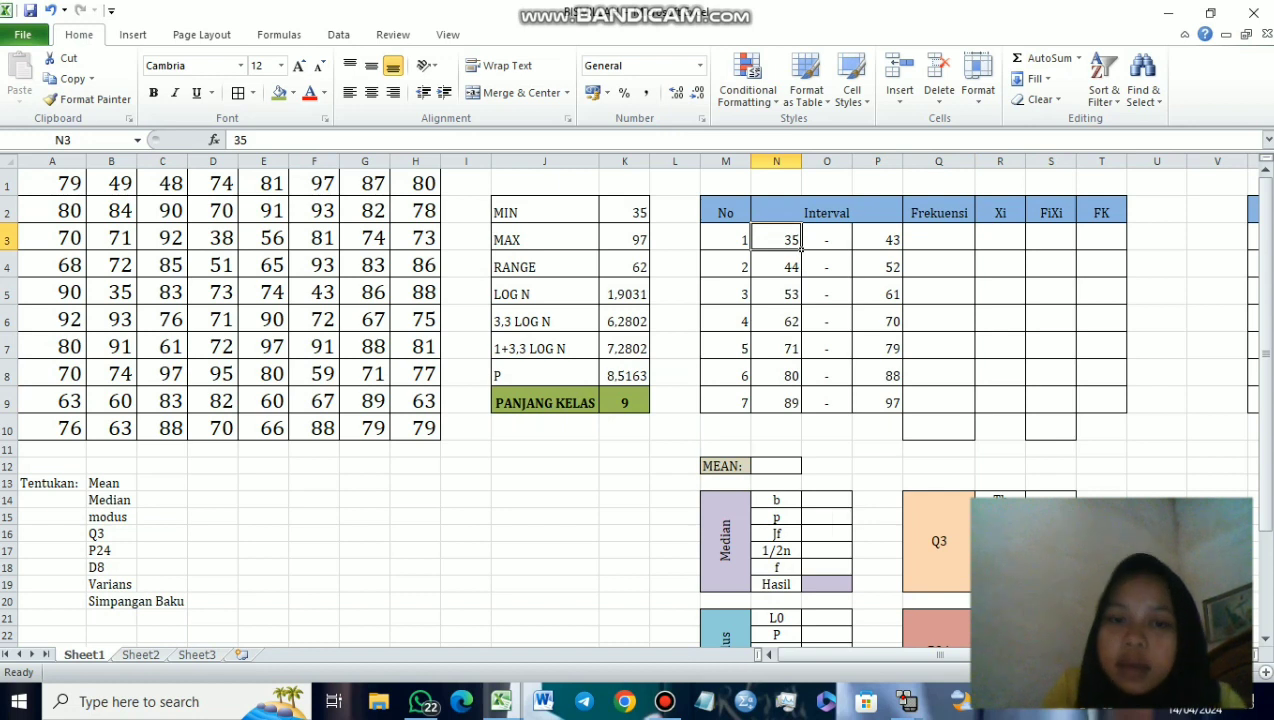
pyautogui.click(624, 212)
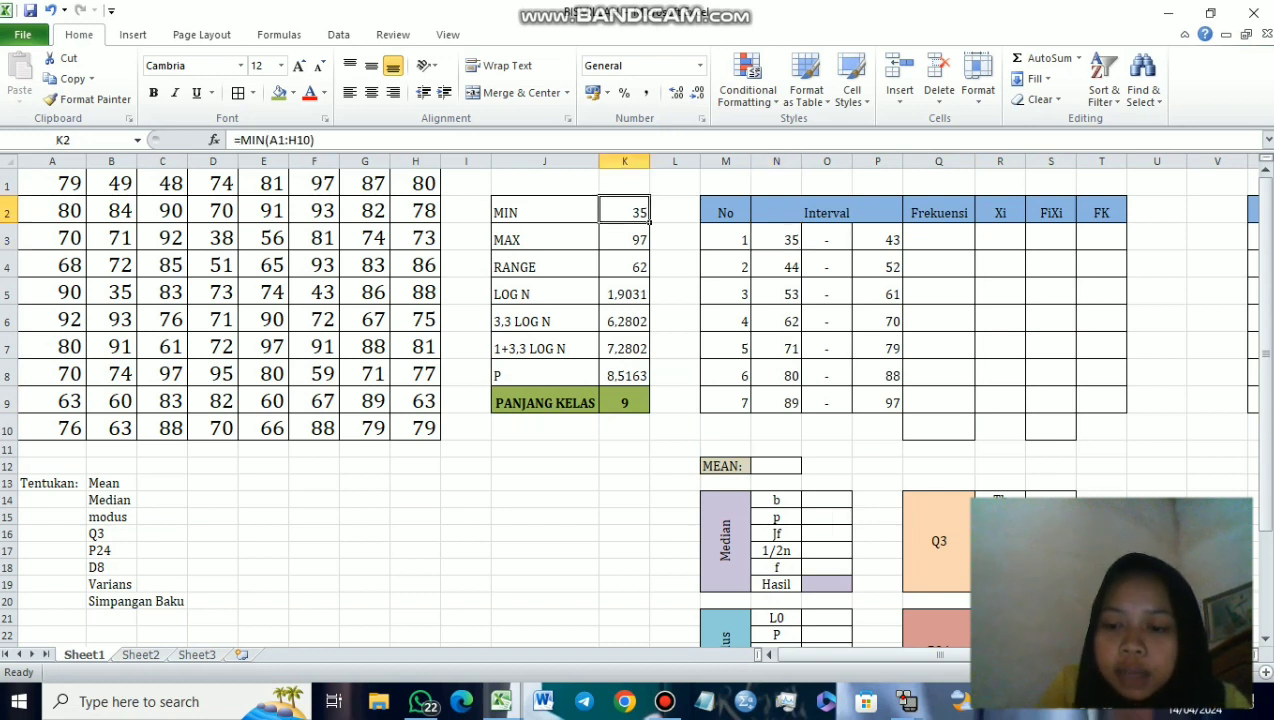
pyautogui.click(877, 402)
pyautogui.click(545, 240)
pyautogui.click(624, 240)
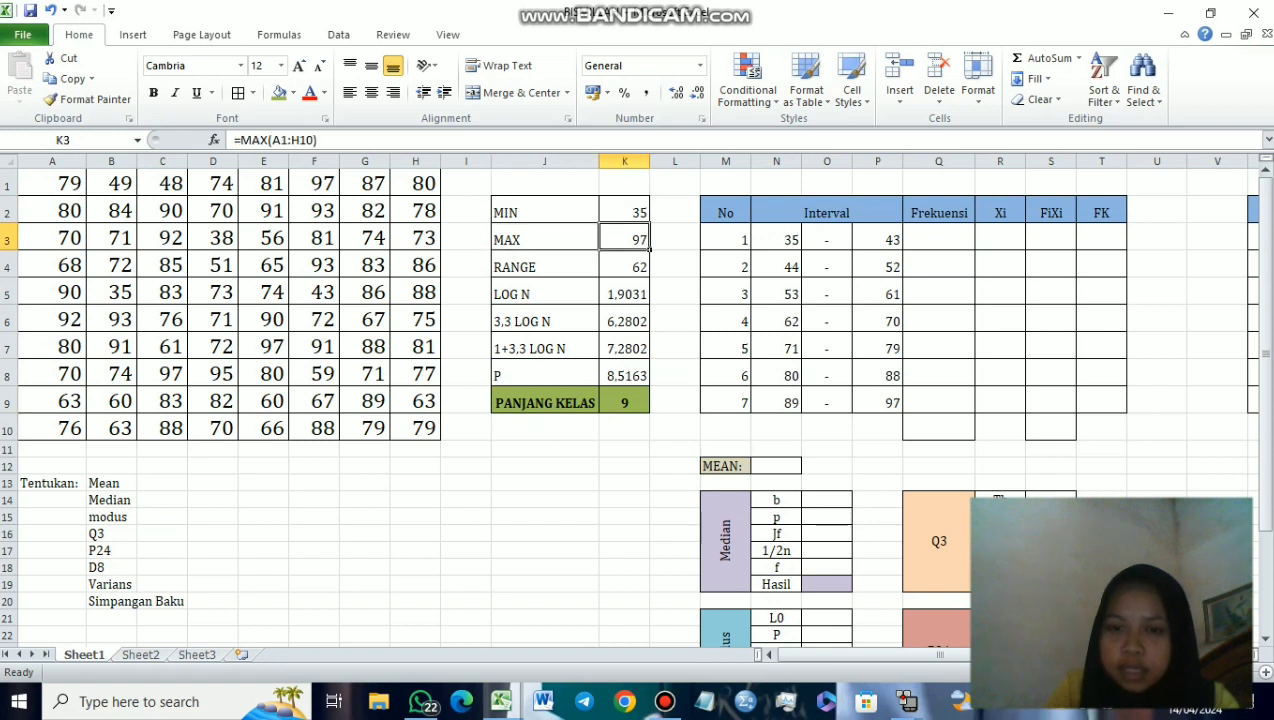
pyautogui.click(877, 321)
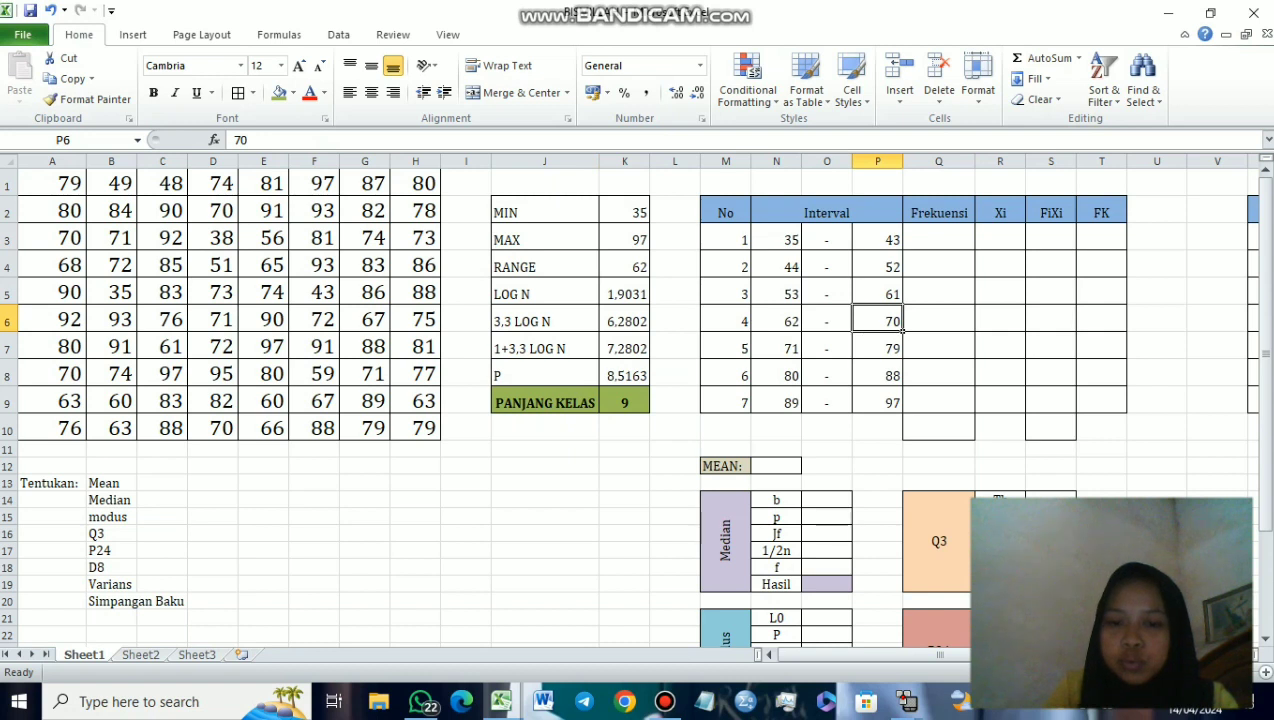
pyautogui.click(938, 427)
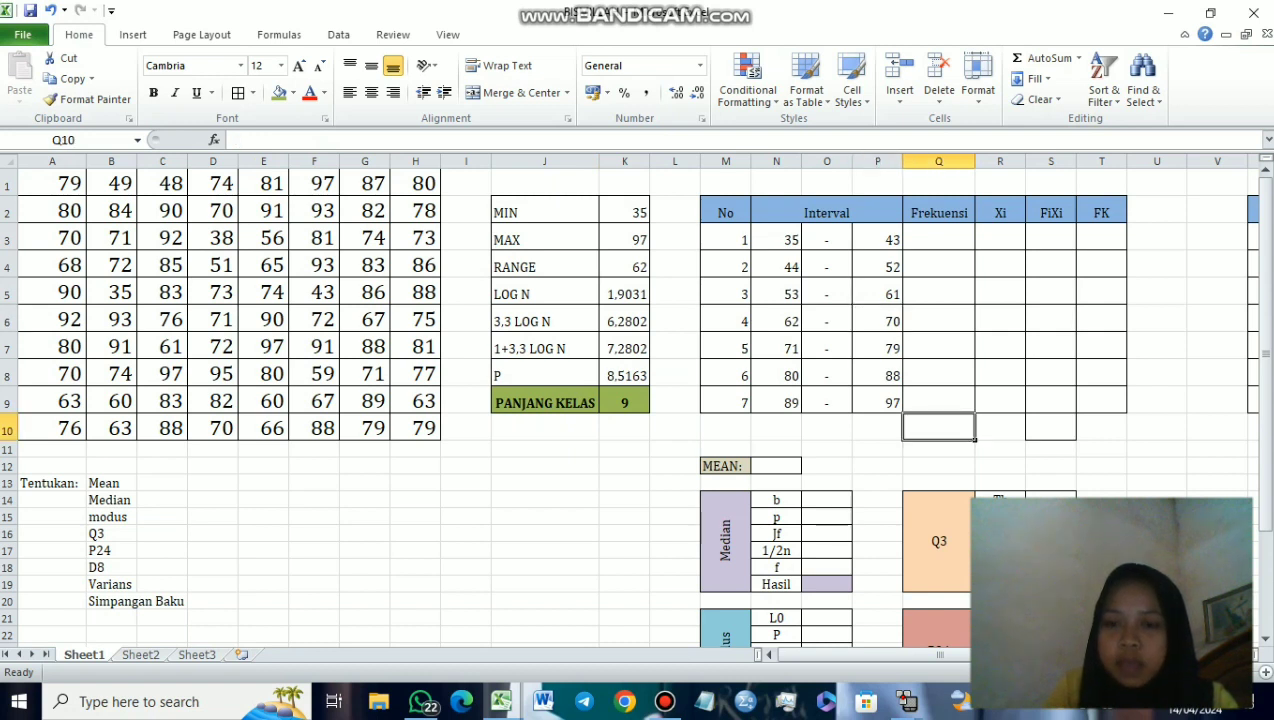
pyautogui.click(938, 240)
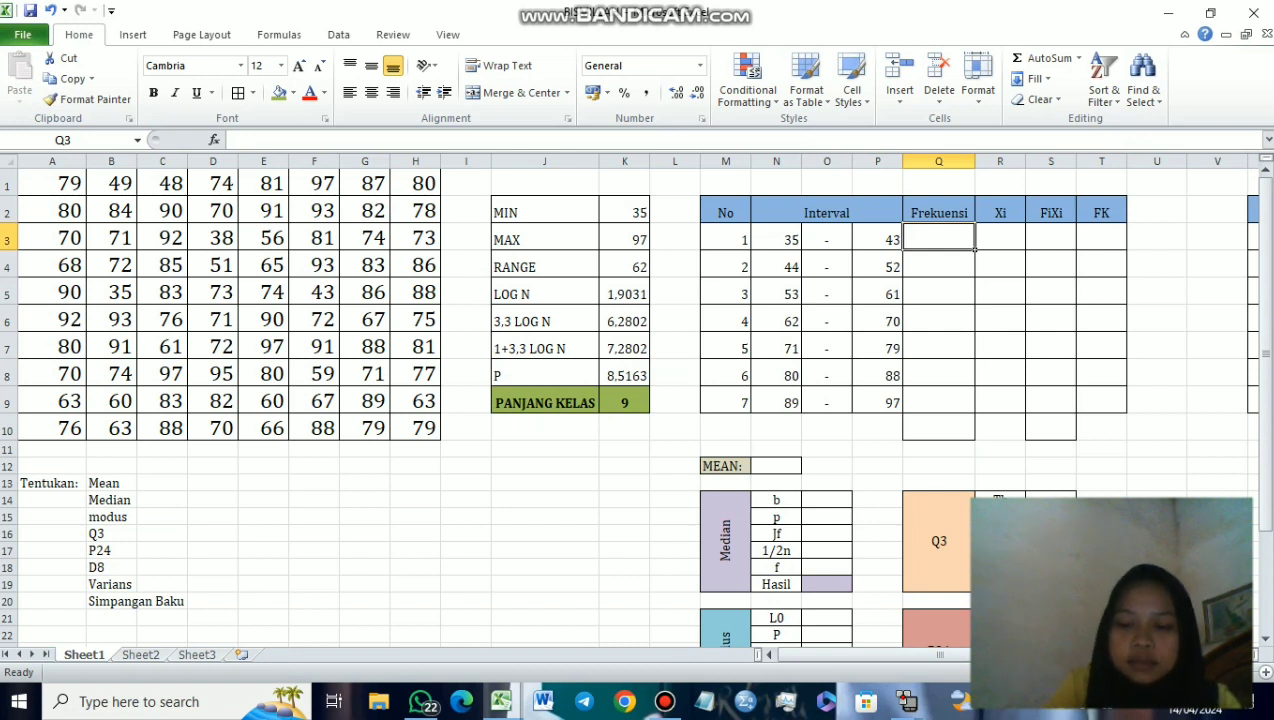
pyautogui.write('=')
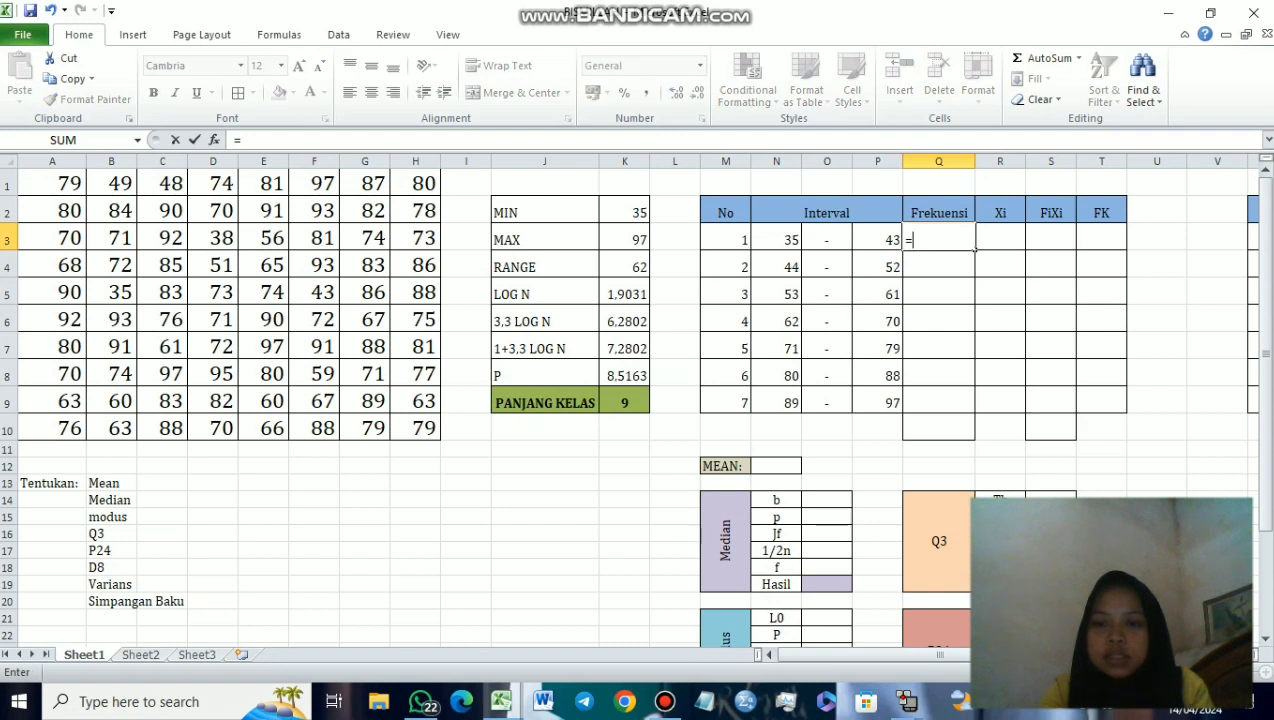
pyautogui.write('FREQ')
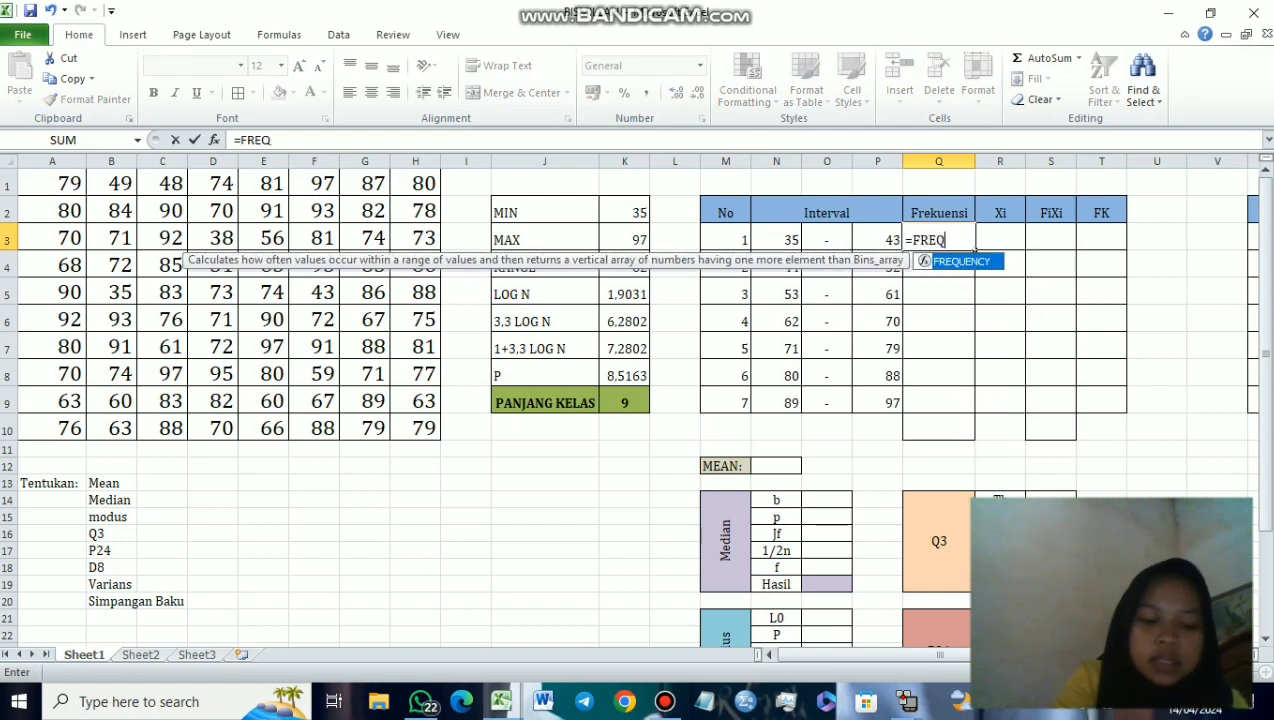
pyautogui.write('UENCY')
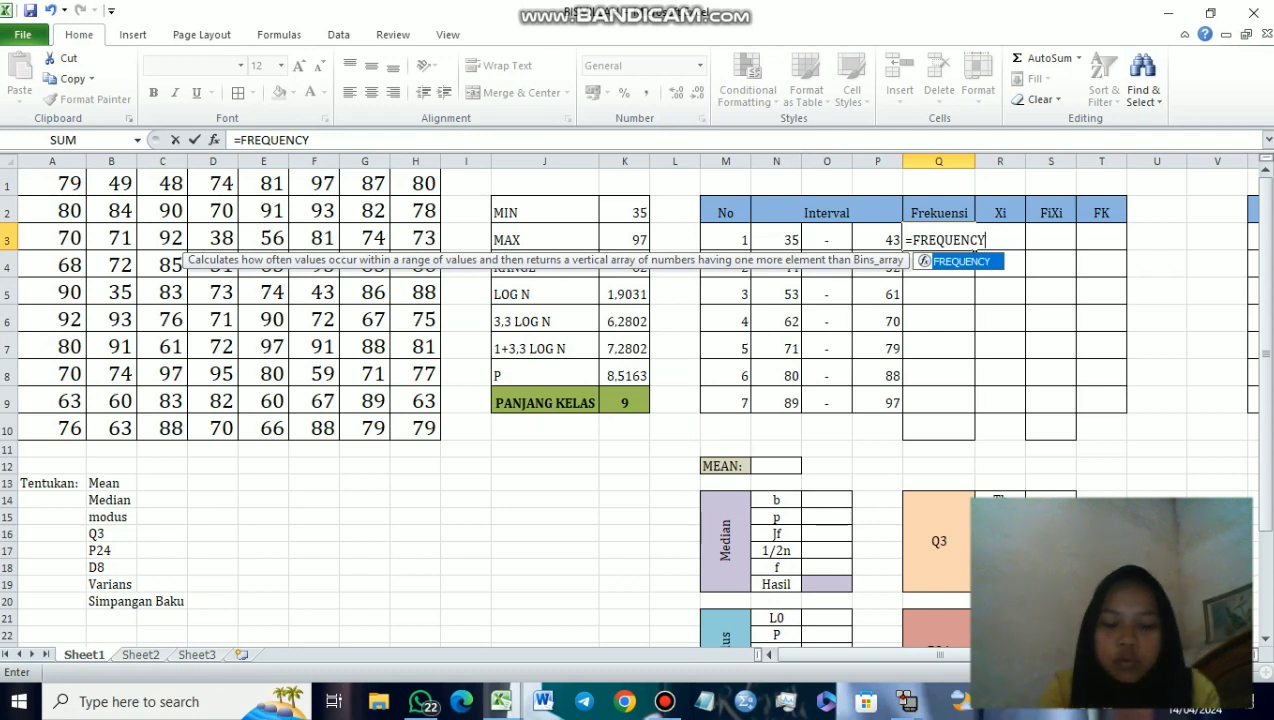
pyautogui.write('(')
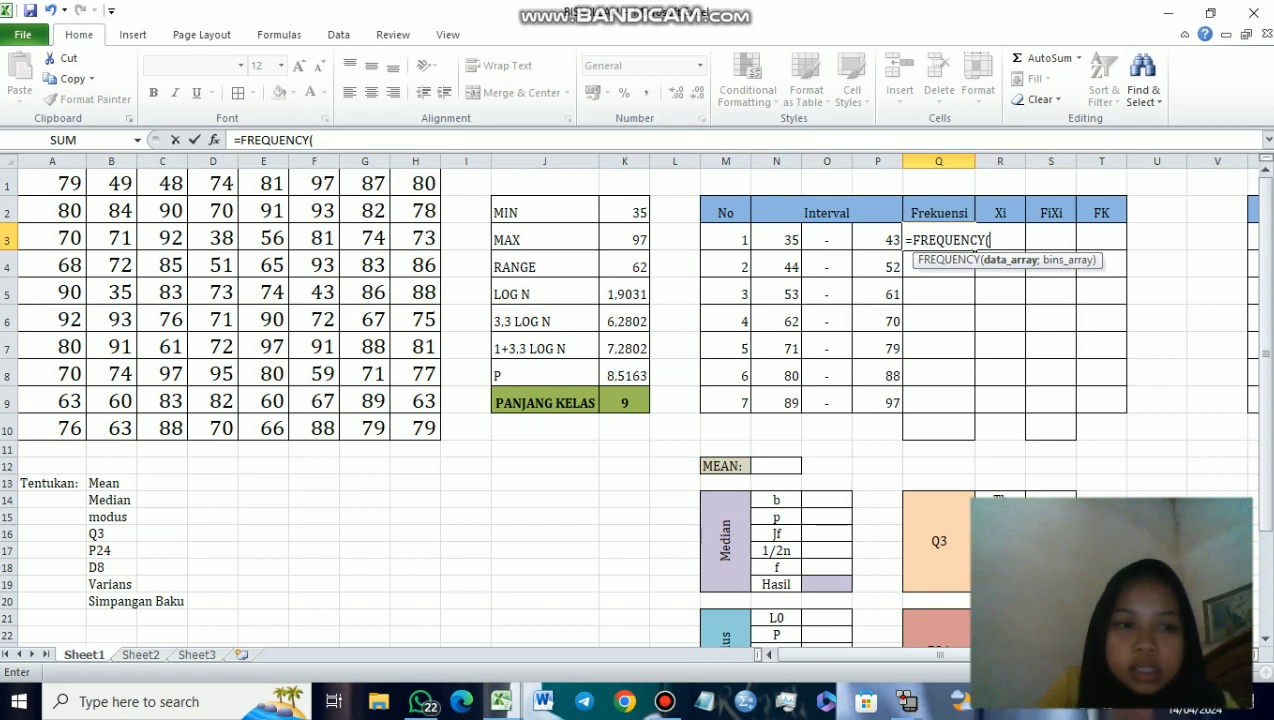
pyautogui.moveTo(55, 184); pyautogui.dragTo(128, 220)
pyautogui.moveTo(390, 386); pyautogui.dragTo(440, 440)
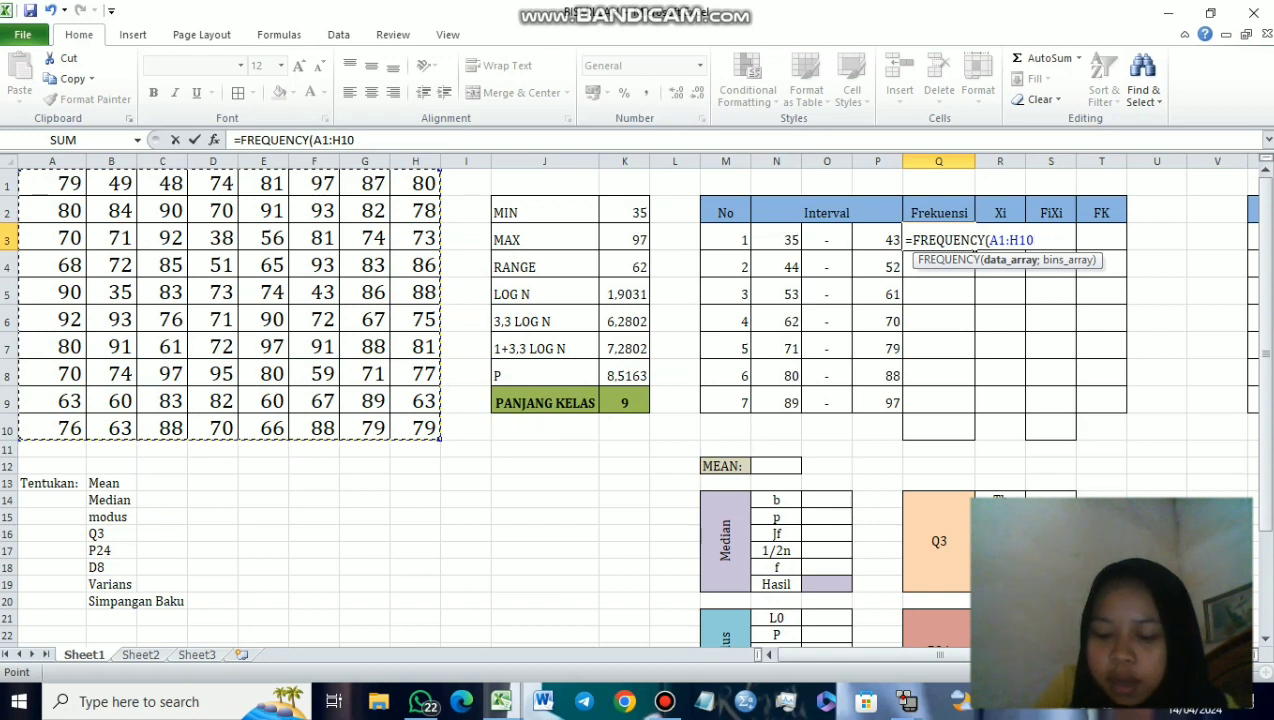
pyautogui.write(';')
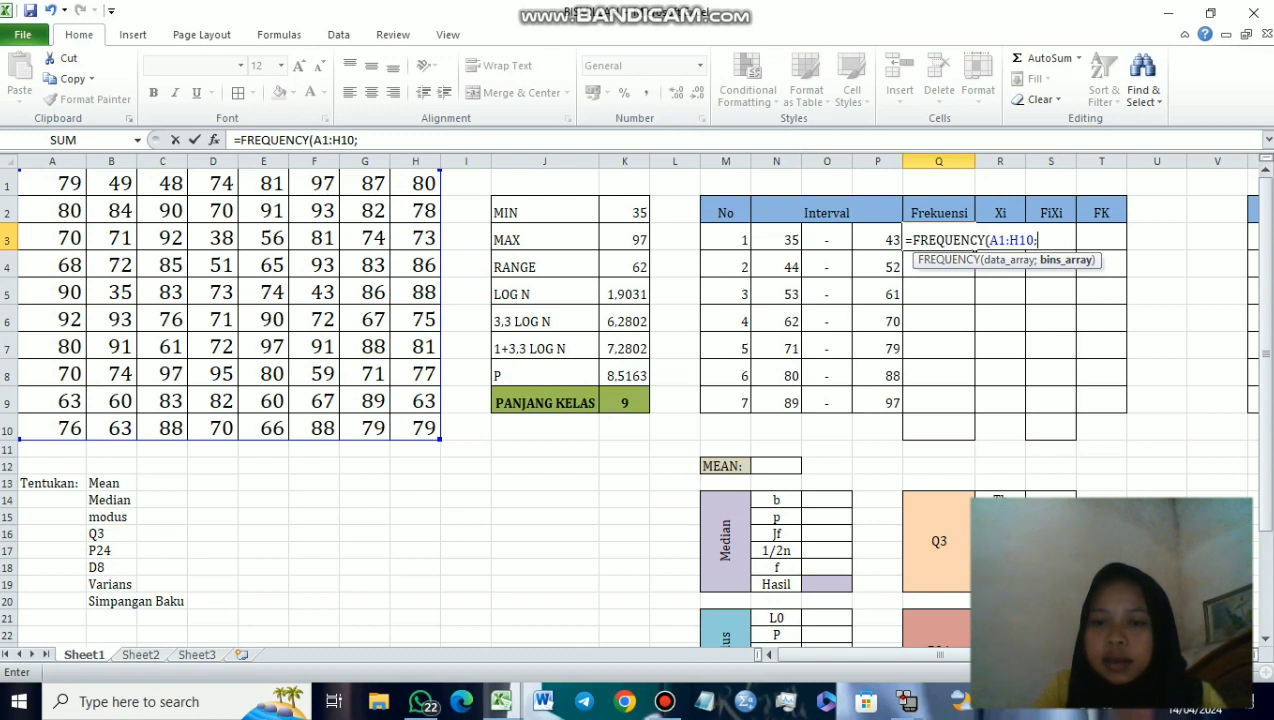
pyautogui.moveTo(877, 240); pyautogui.dragTo(877, 403)
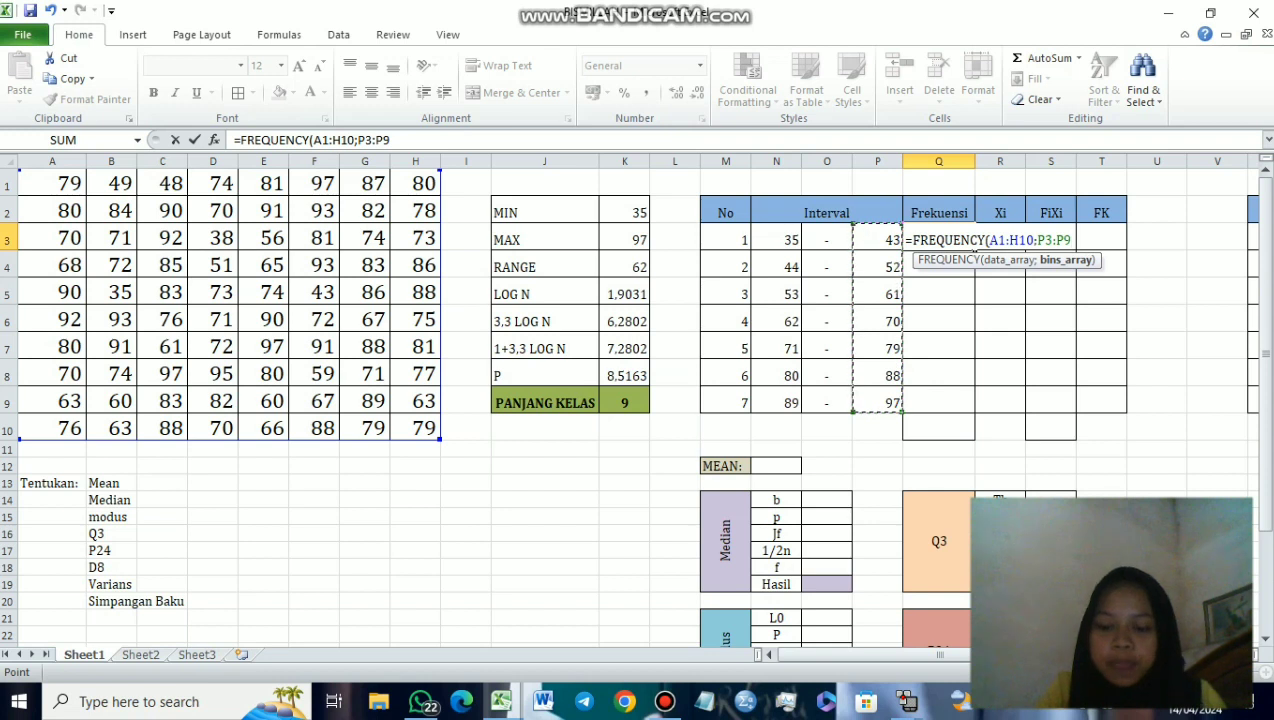
pyautogui.write(')')
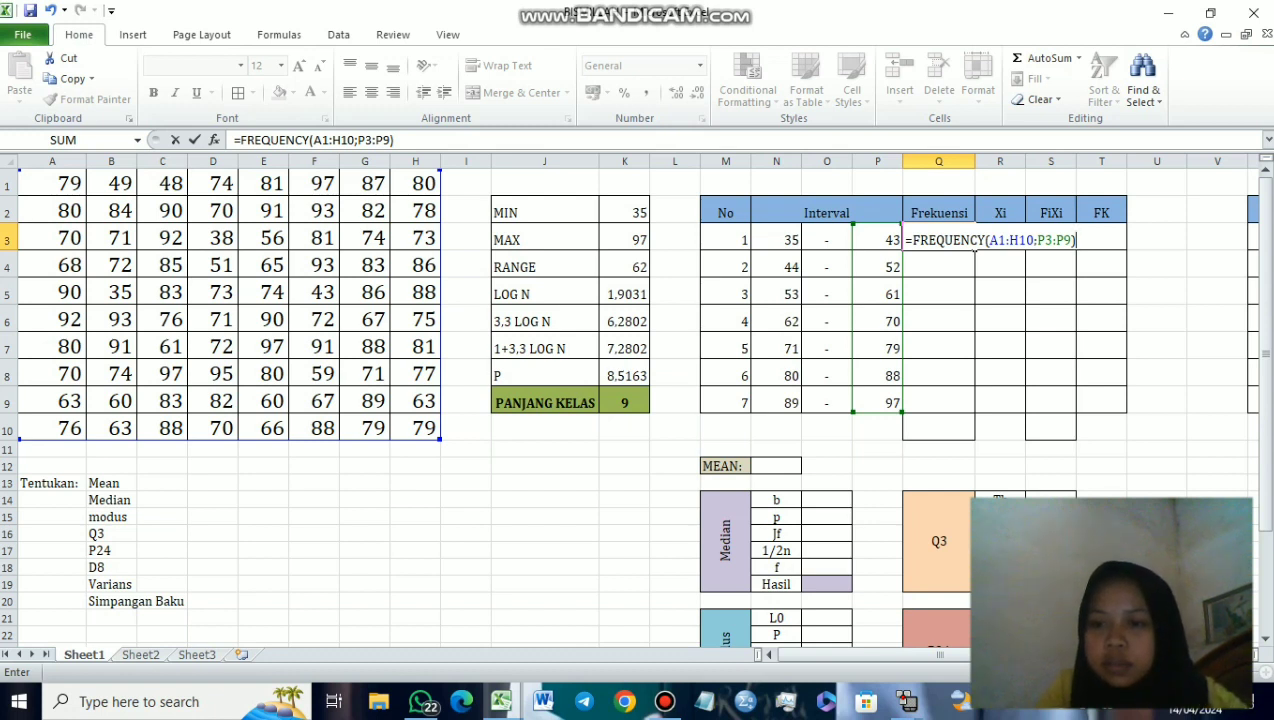
pyautogui.moveTo(1069, 240); pyautogui.dragTo(911, 240)
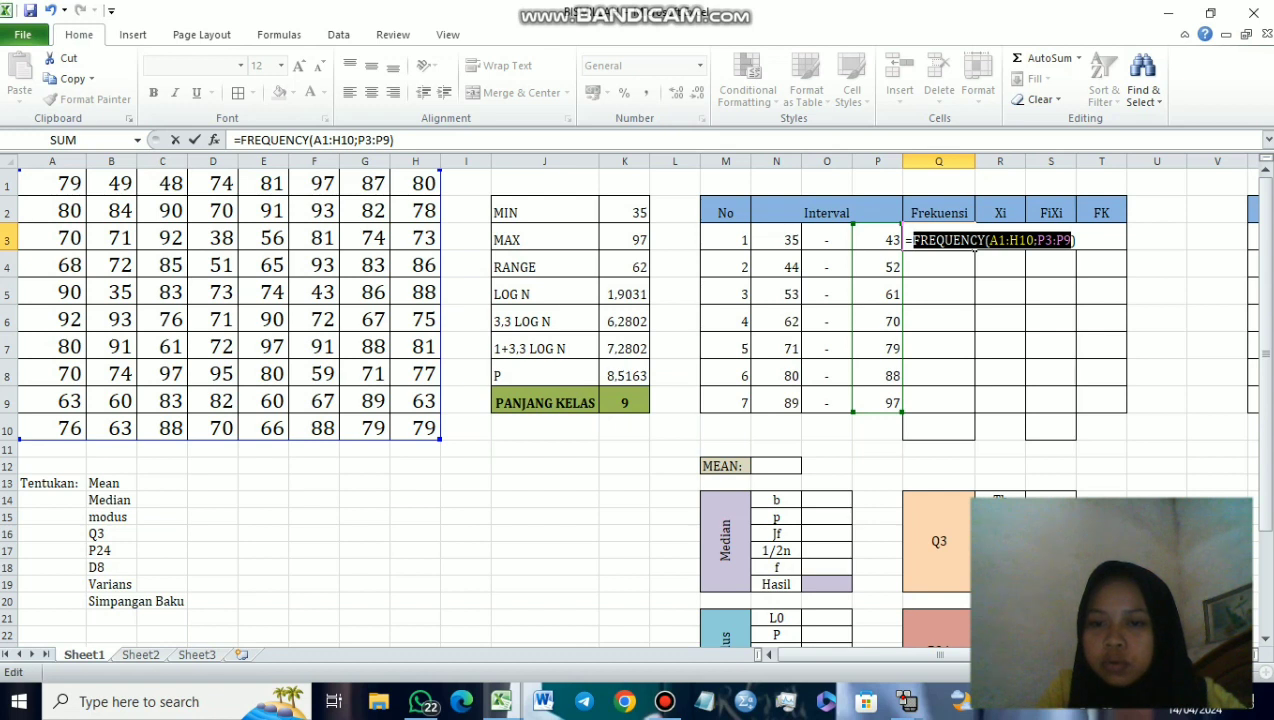
pyautogui.press('BackSpace')
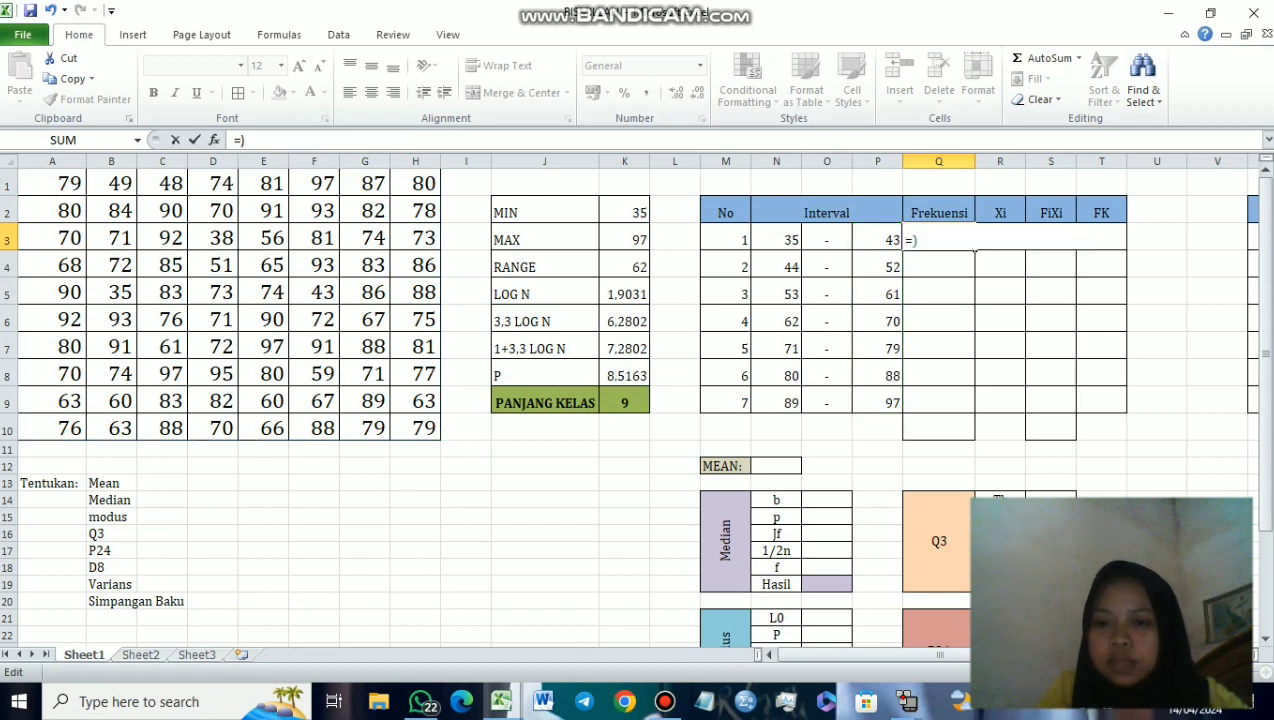
pyautogui.press('Right')
pyautogui.press('BackSpace')
pyautogui.press('BackSpace')
pyautogui.click(938, 346)
# Step: Fill the Frekuensi cells Q3:Q9 with the array formula =FREQUENCY(A1:H10;P3:P9)
pyautogui.moveTo(938, 240); pyautogui.dragTo(938, 400)
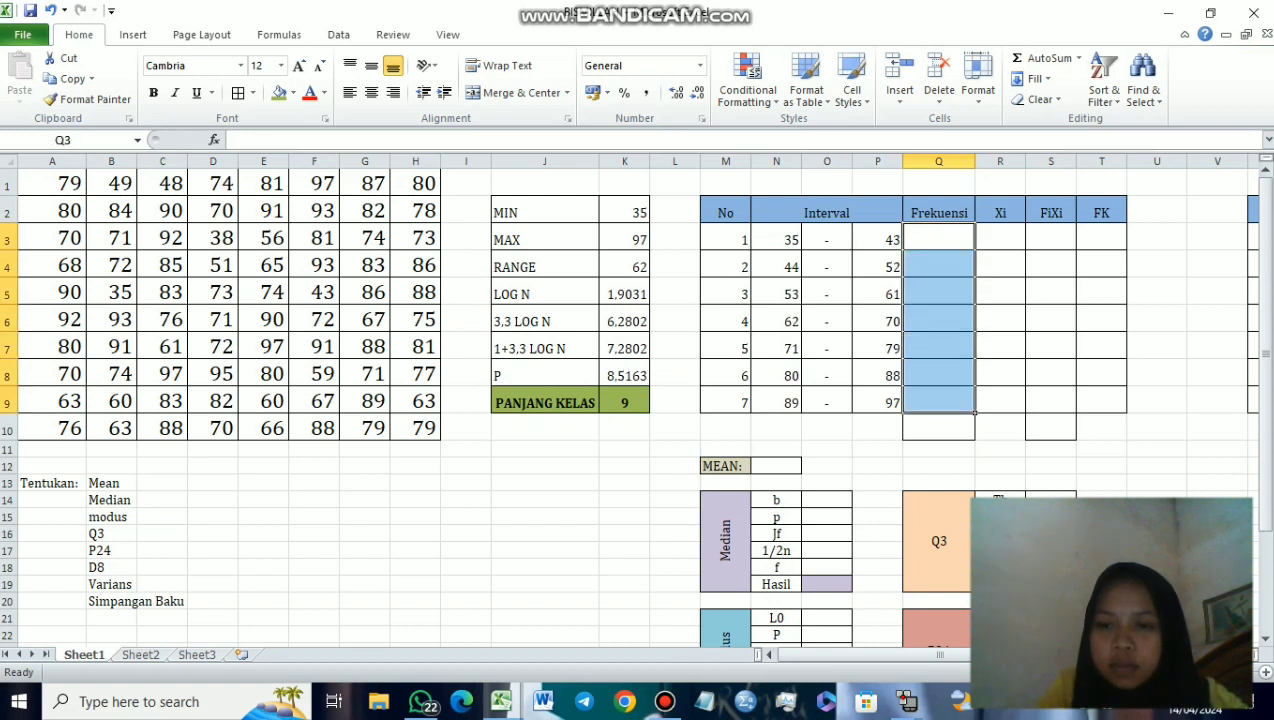
pyautogui.write('=')
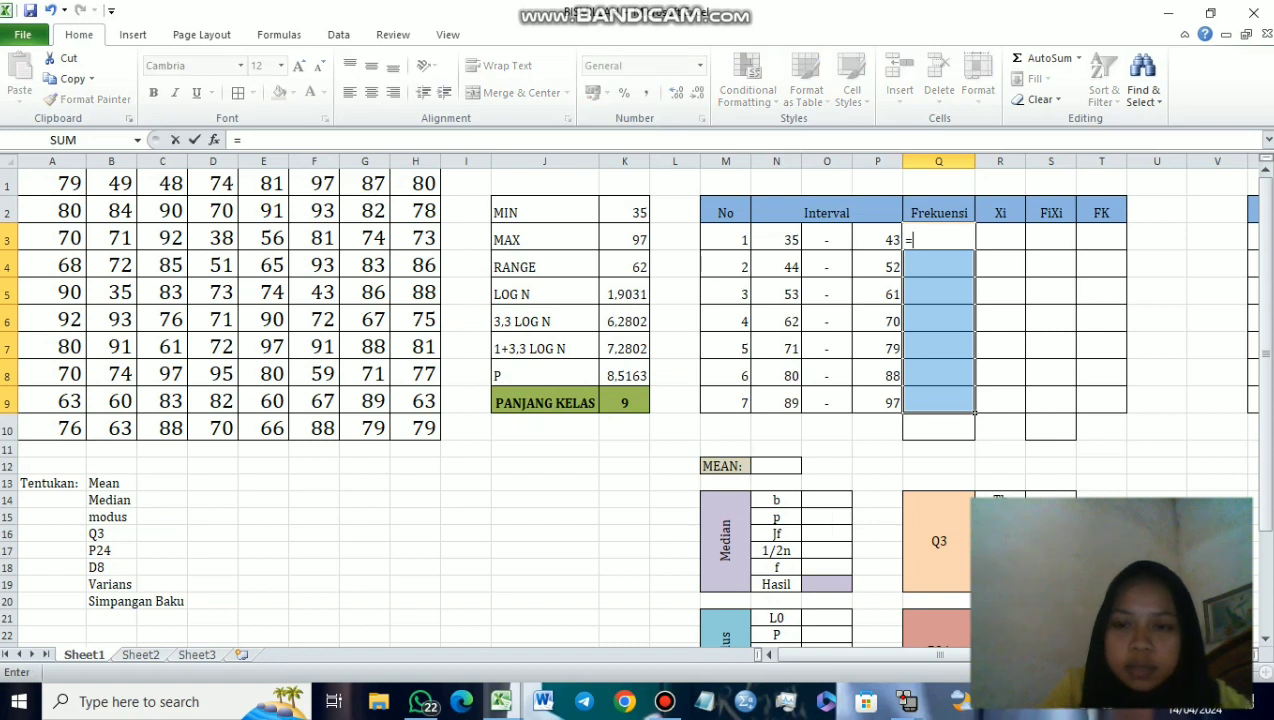
pyautogui.write('FREQUENCY(')
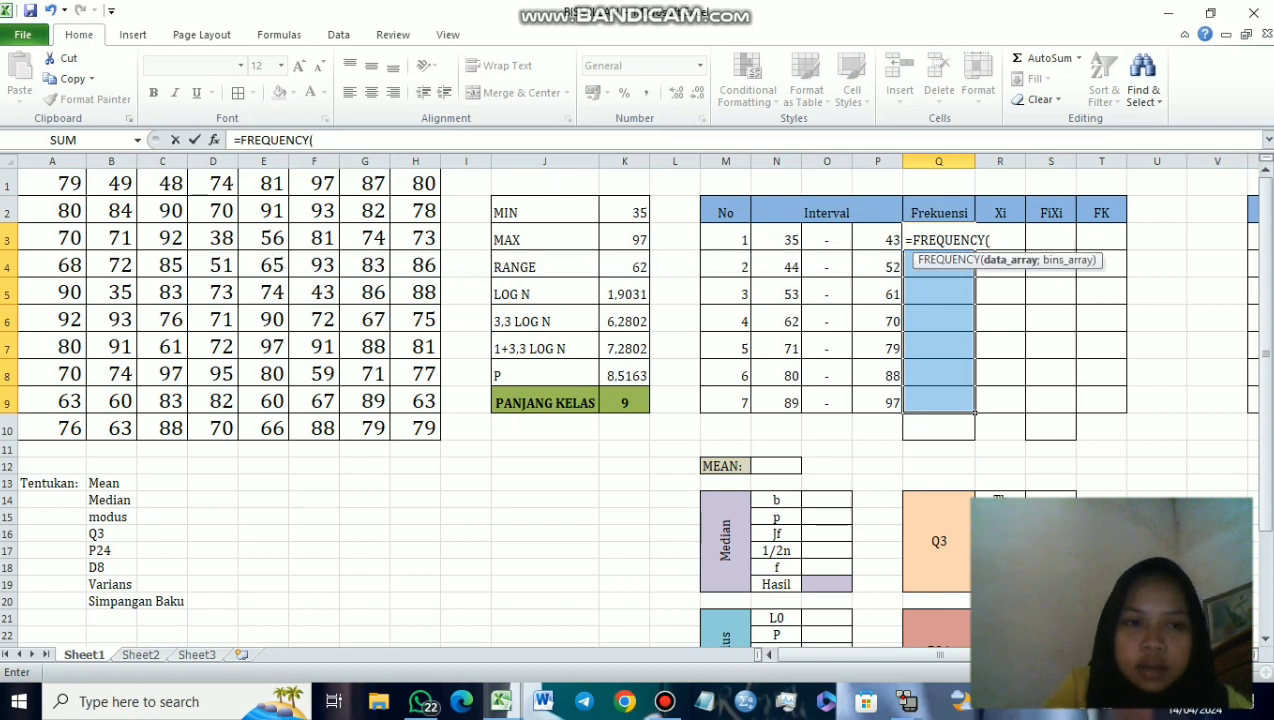
pyautogui.moveTo(40, 185); pyautogui.dragTo(428, 437)
pyautogui.write(';')
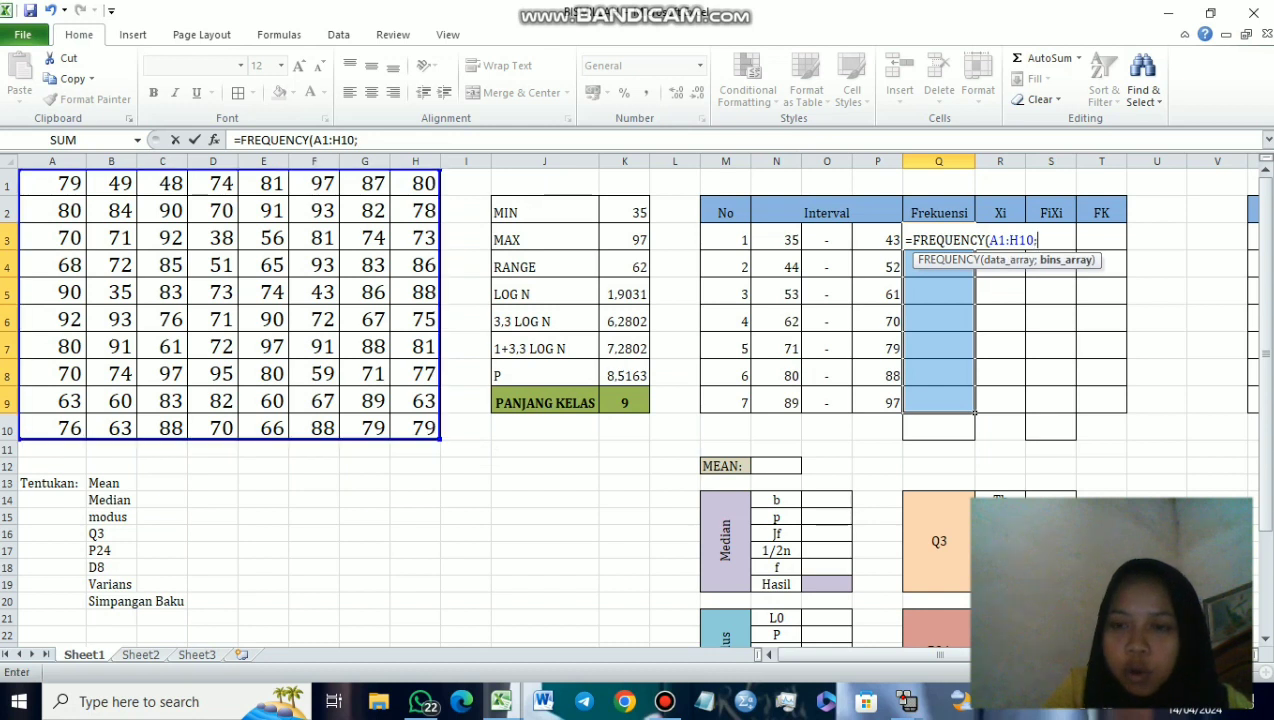
pyautogui.moveTo(877, 240); pyautogui.dragTo(877, 403)
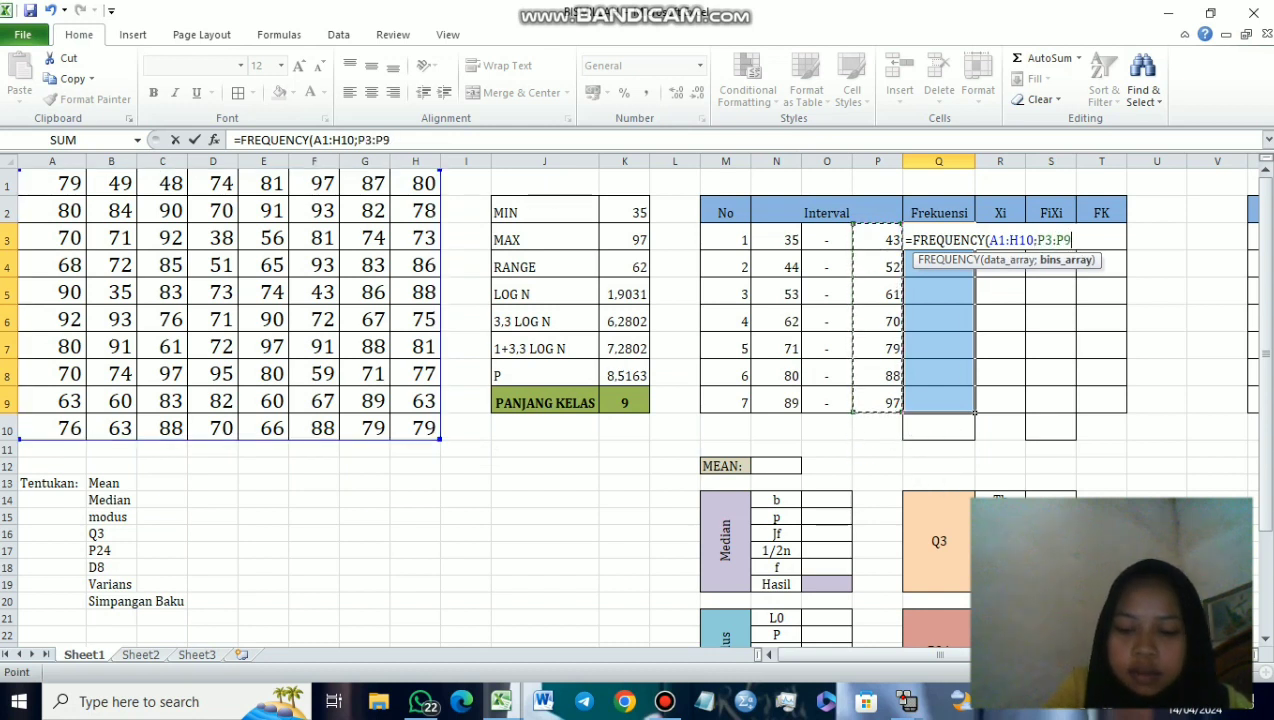
pyautogui.write(')')
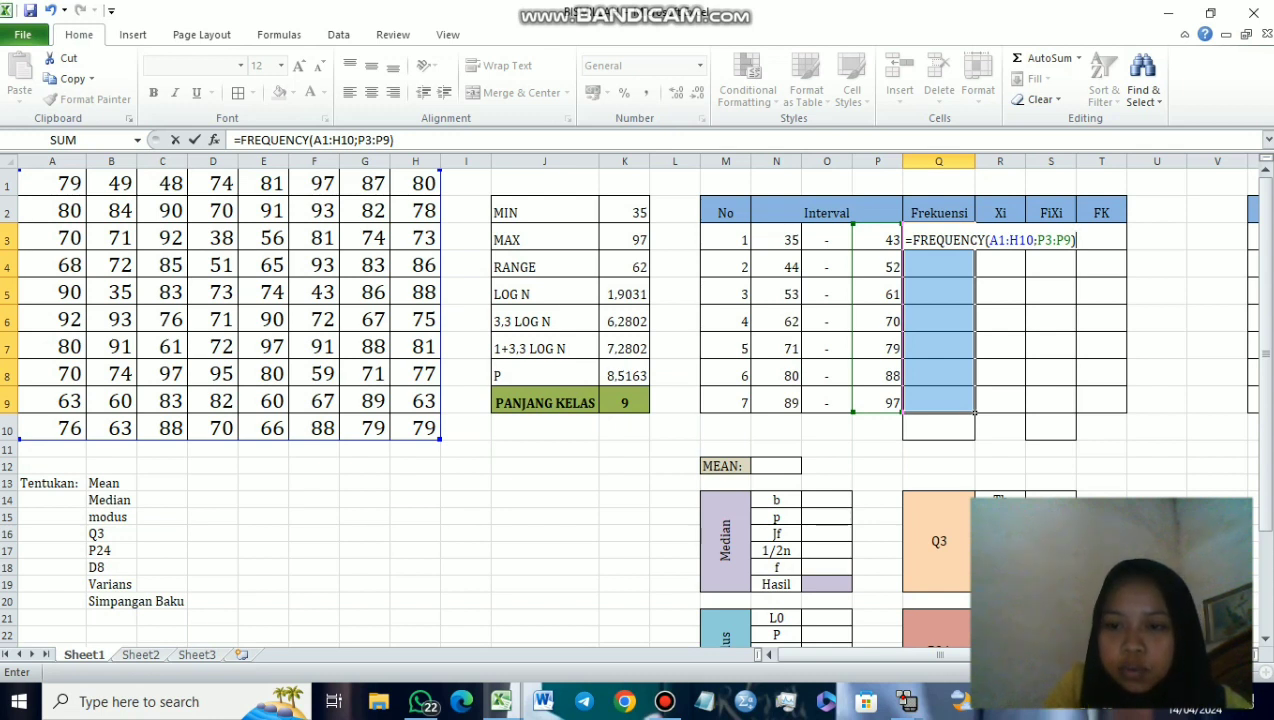
pyautogui.hotkey('ctrl', 'shift', 'Return')
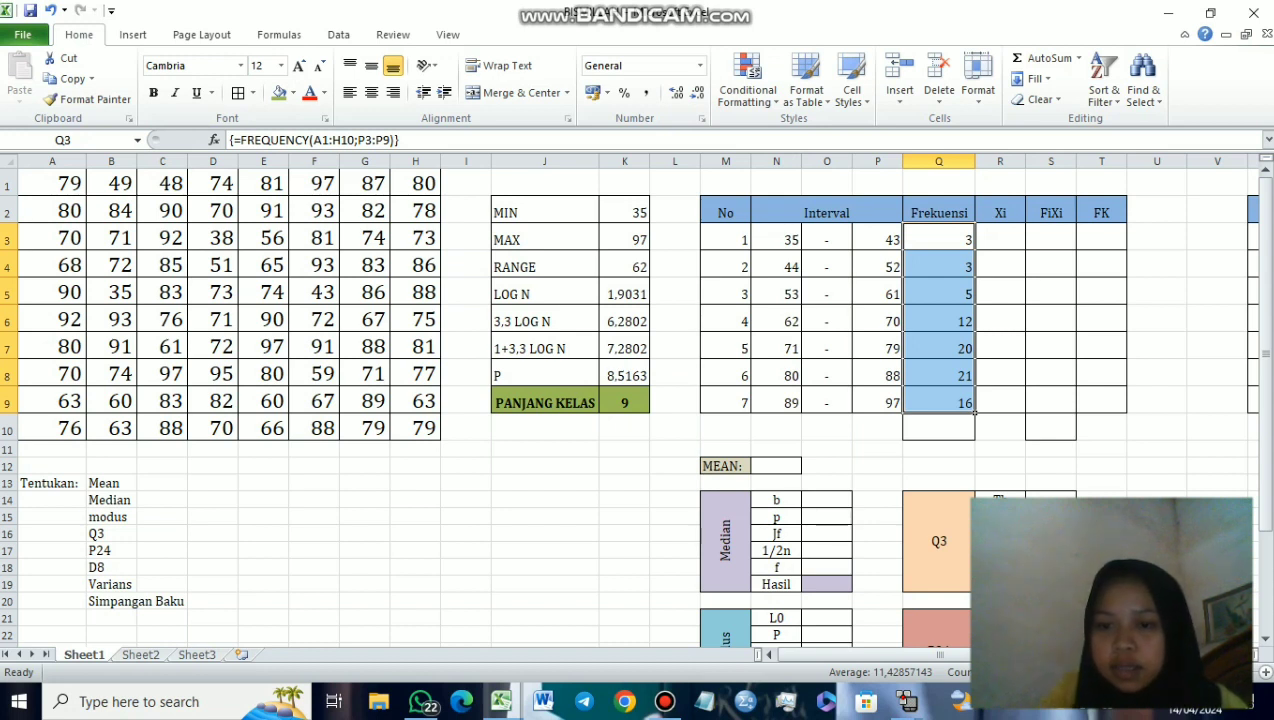
pyautogui.click(938, 427)
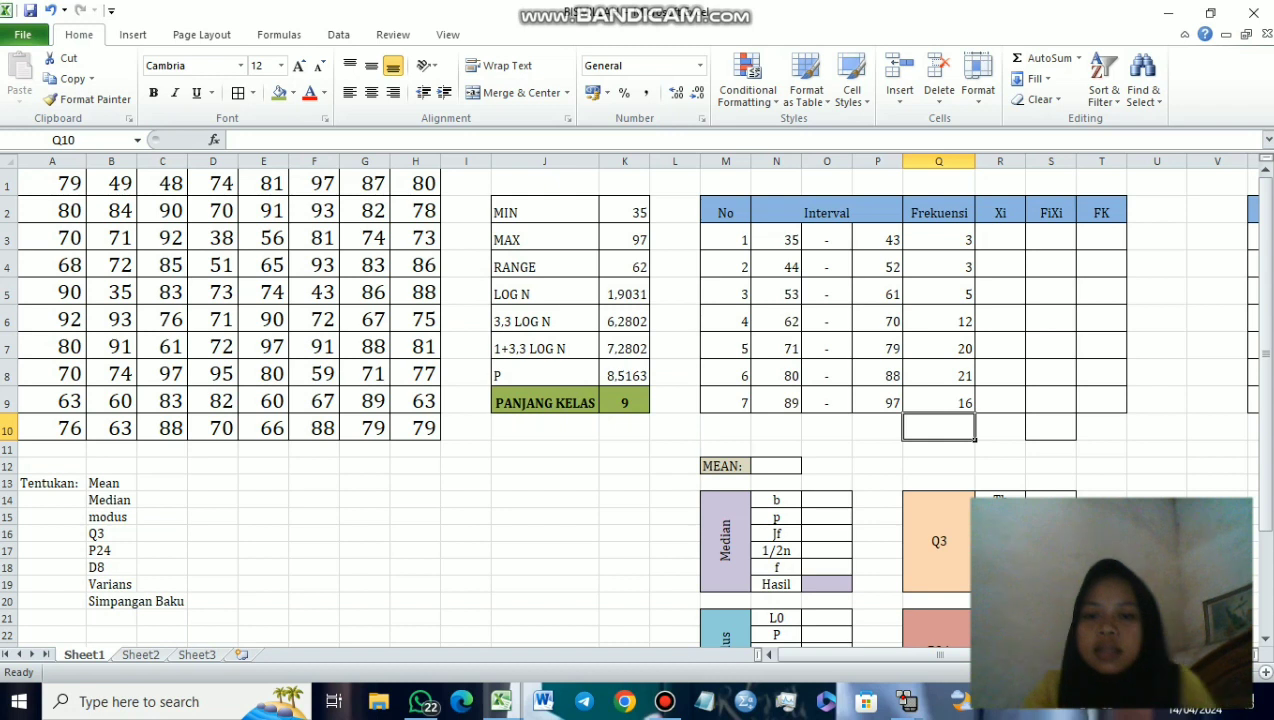
pyautogui.click(962, 241)
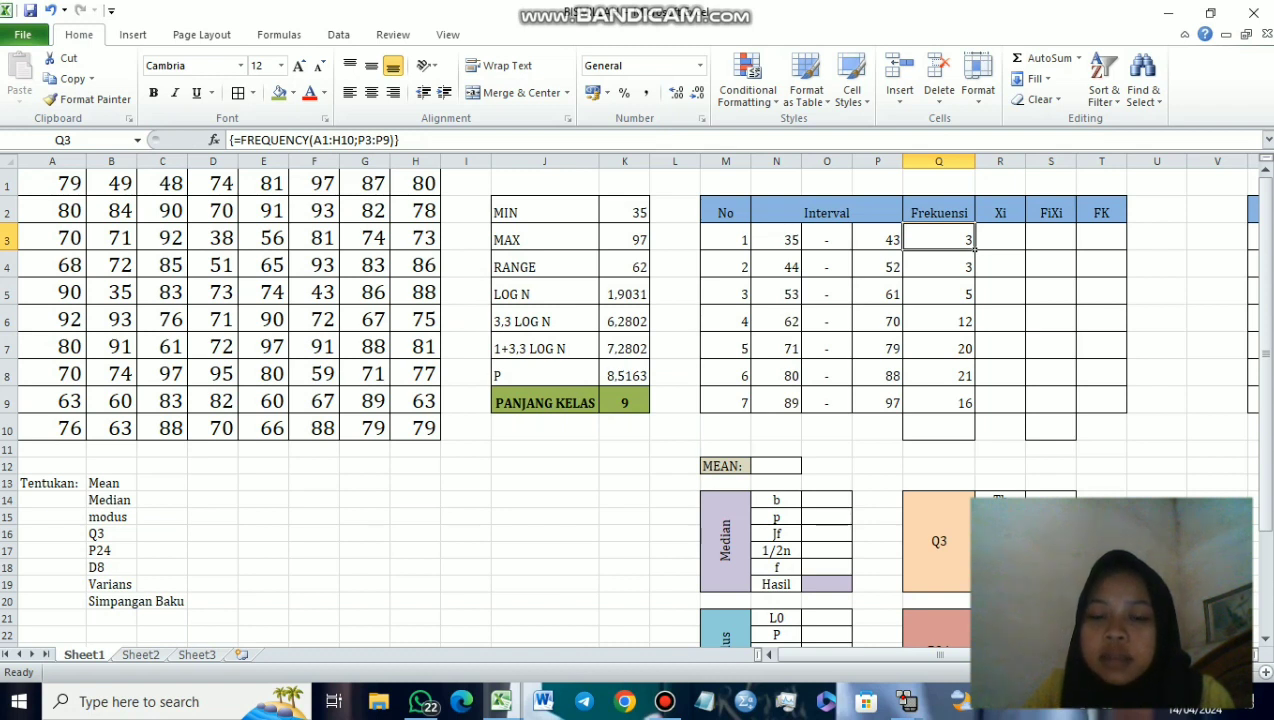
pyautogui.moveTo(776, 402); pyautogui.dragTo(880, 402)
pyautogui.click(877, 402)
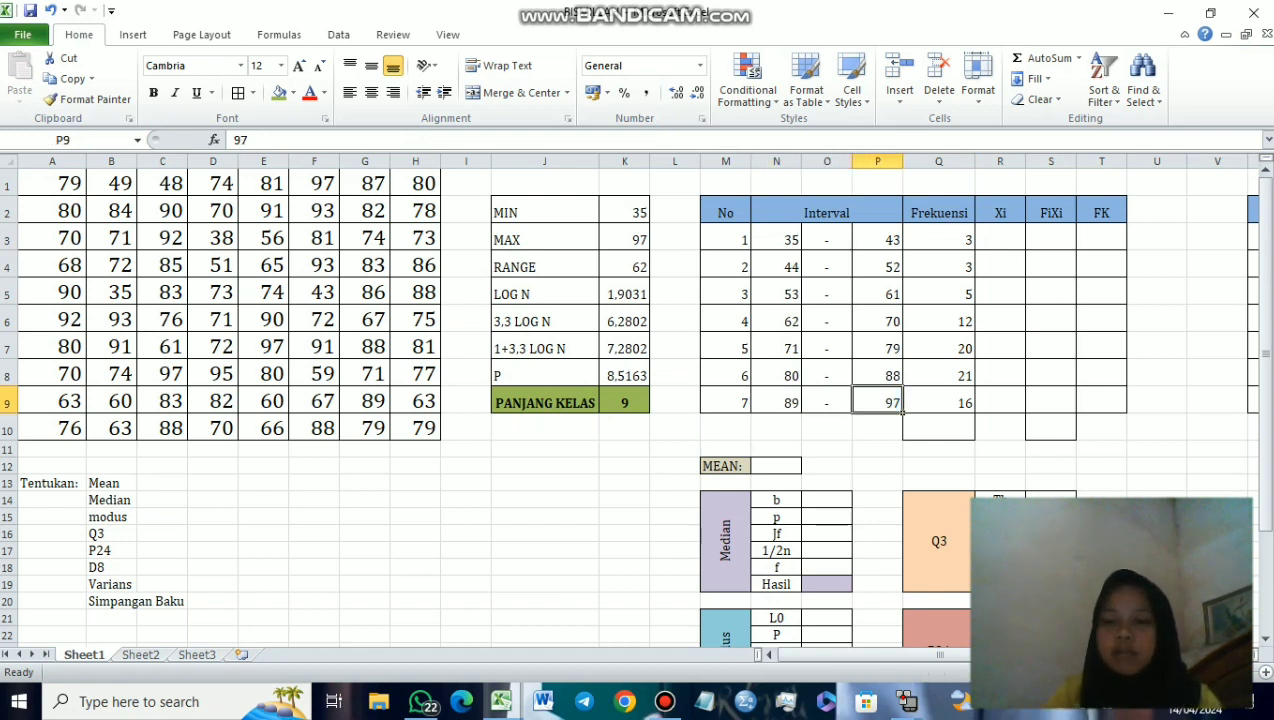
pyautogui.click(938, 402)
# Step: Total the Frekuensi column in Q10 with the formula =SUM(Q3:Q9)
pyautogui.click(938, 427)
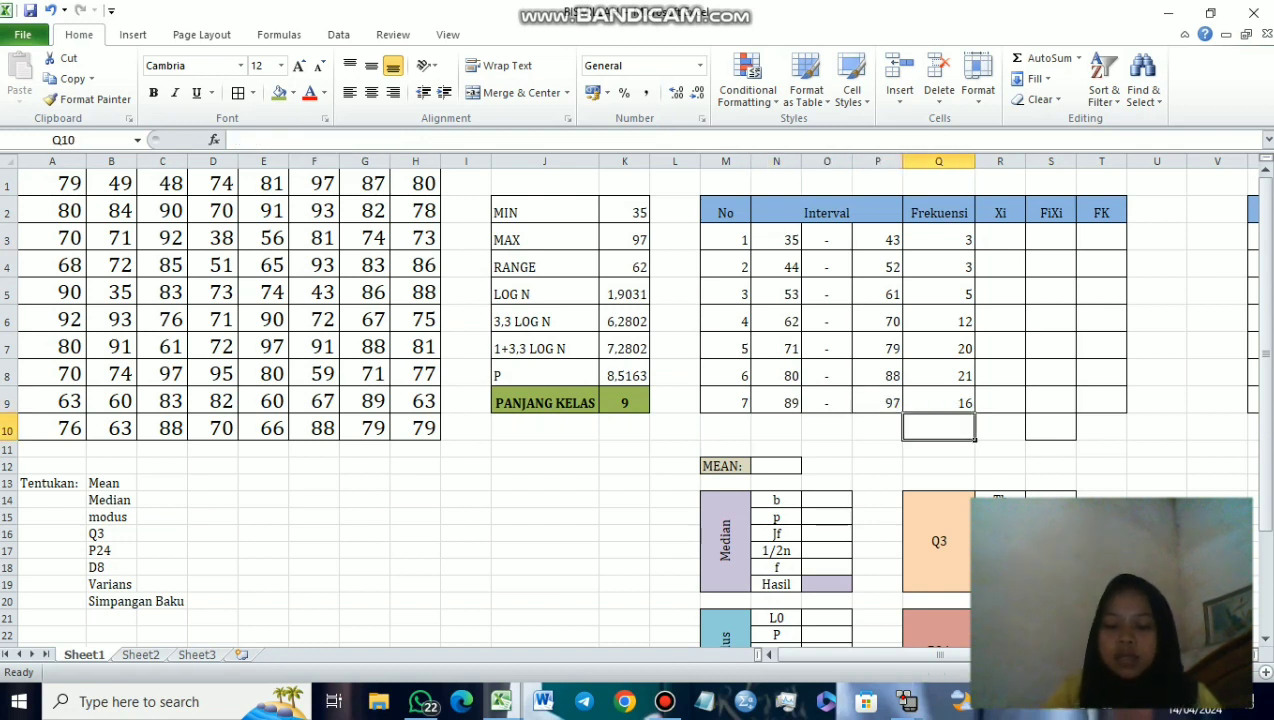
pyautogui.write('=')
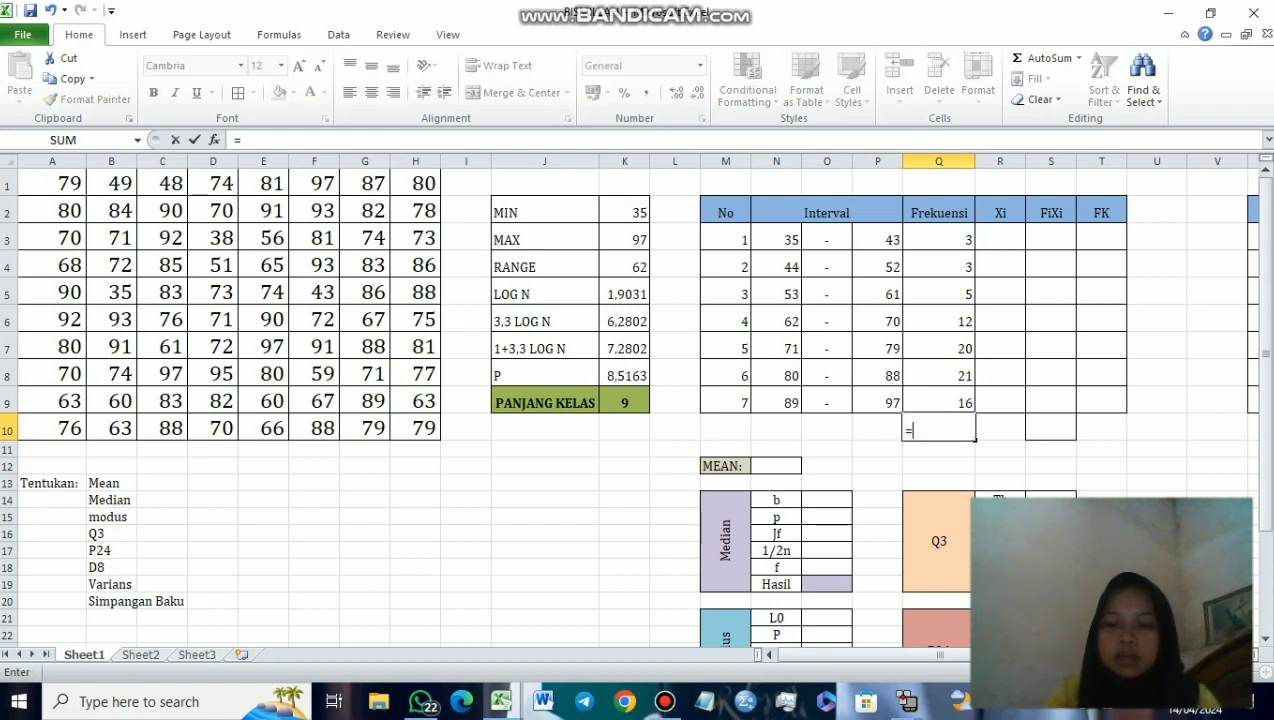
pyautogui.write('SU')
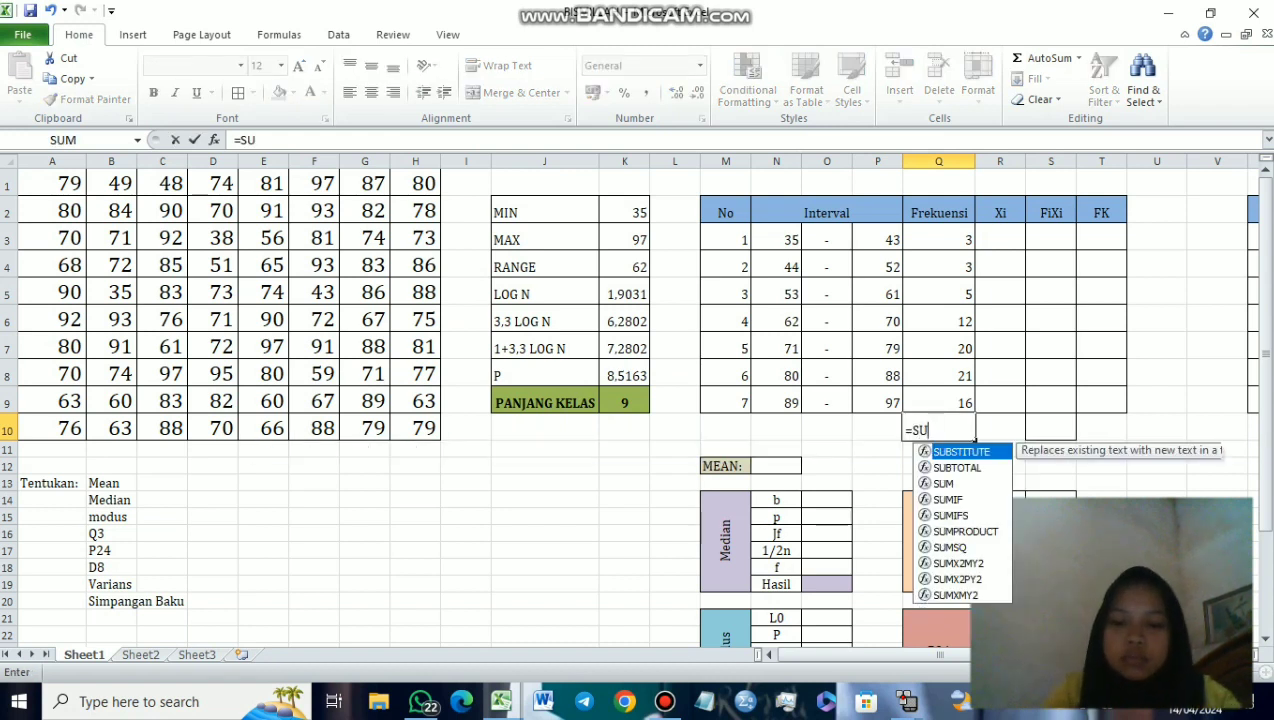
pyautogui.write('M(')
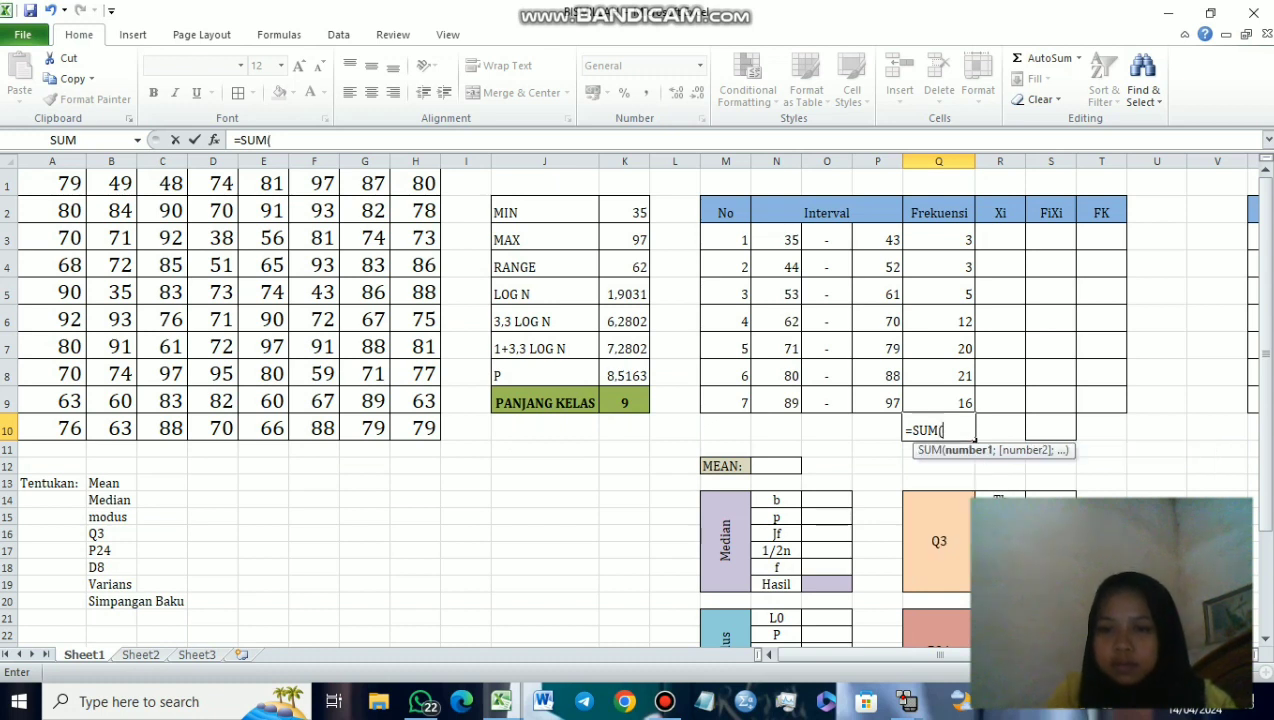
pyautogui.moveTo(938, 240); pyautogui.dragTo(938, 403)
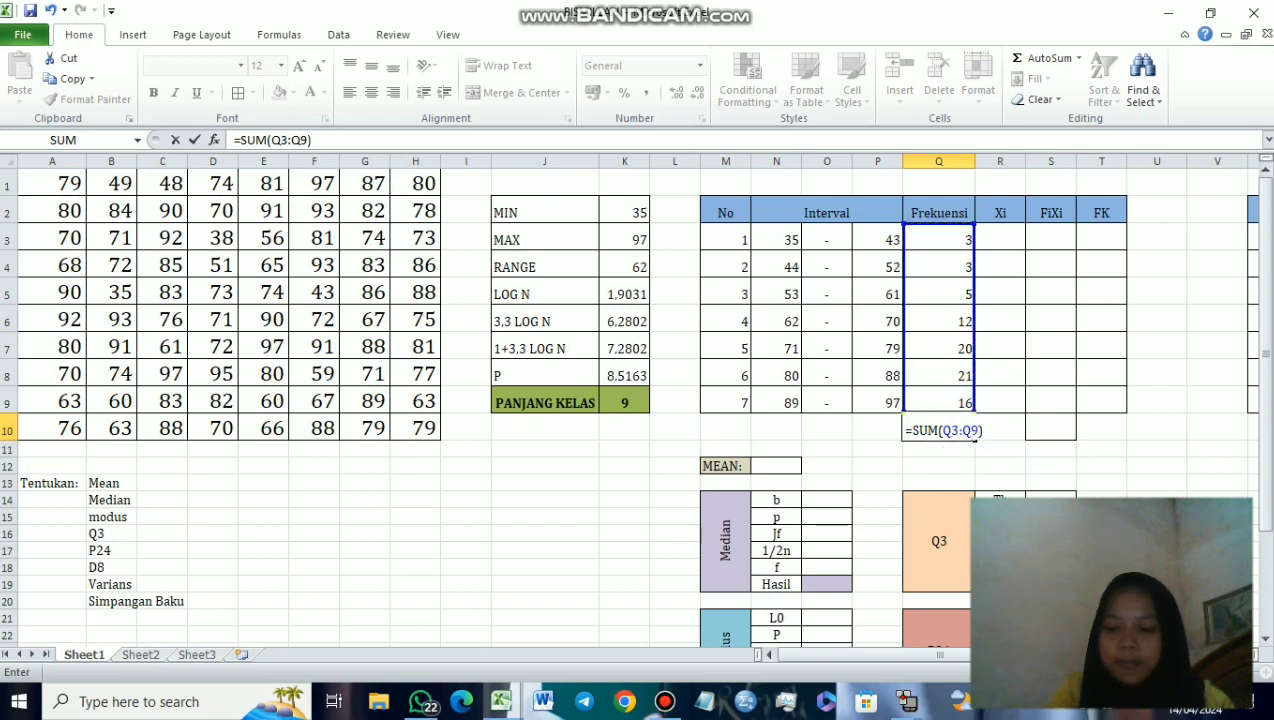
pyautogui.press('Return')
# Step: Calculate the Xi class midpoints by entering =(N3+P3)/2 in R3 and filling the formula down to R9
pyautogui.click(1000, 240)
pyautogui.click(1000, 267)
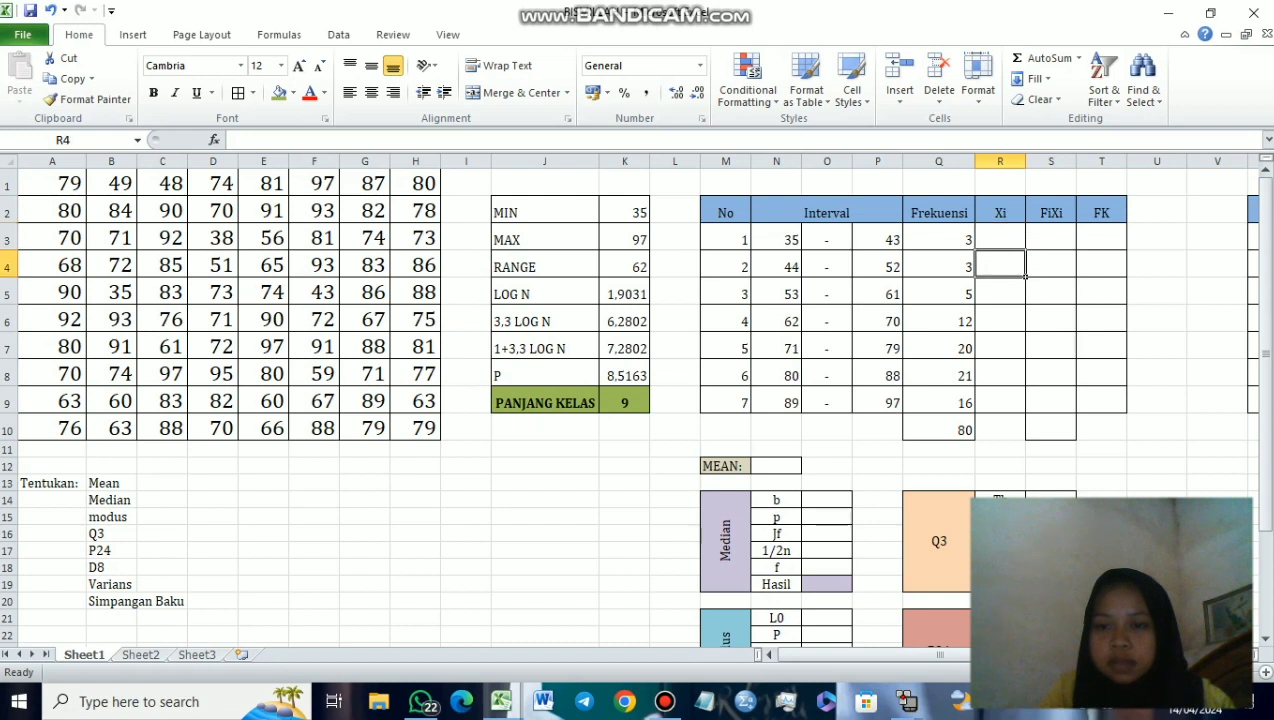
pyautogui.click(1000, 240)
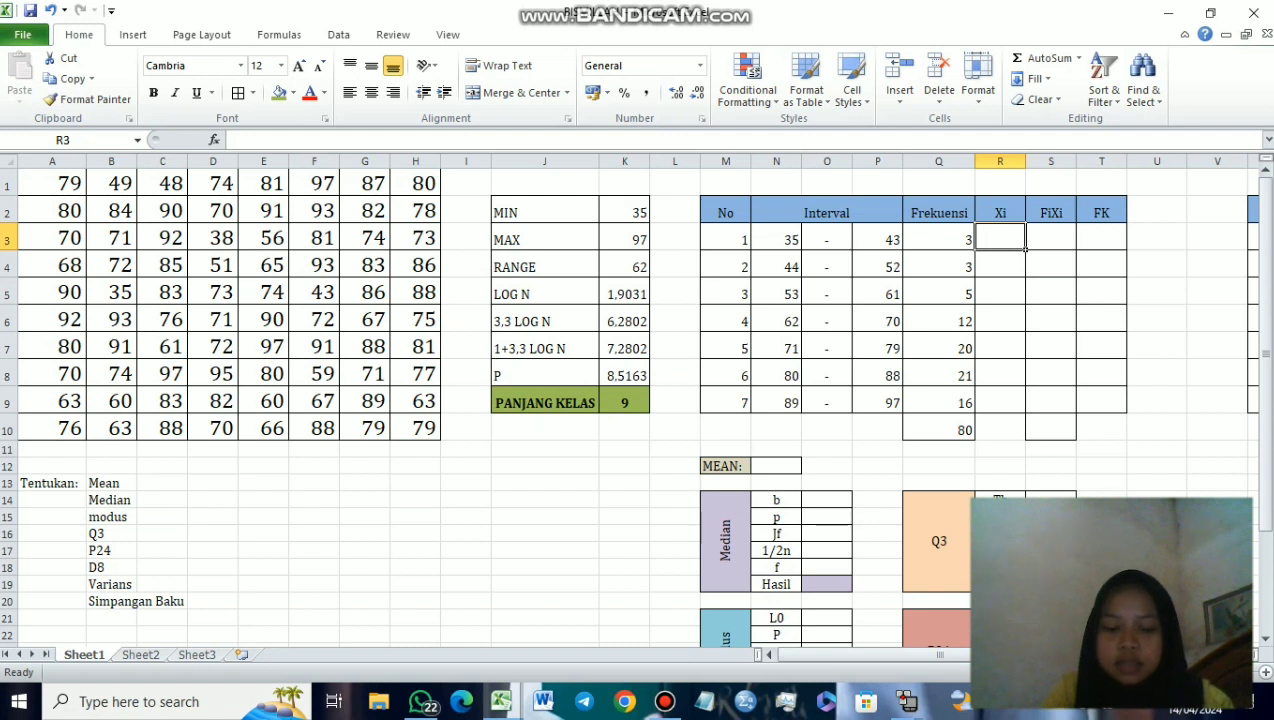
pyautogui.write('=')
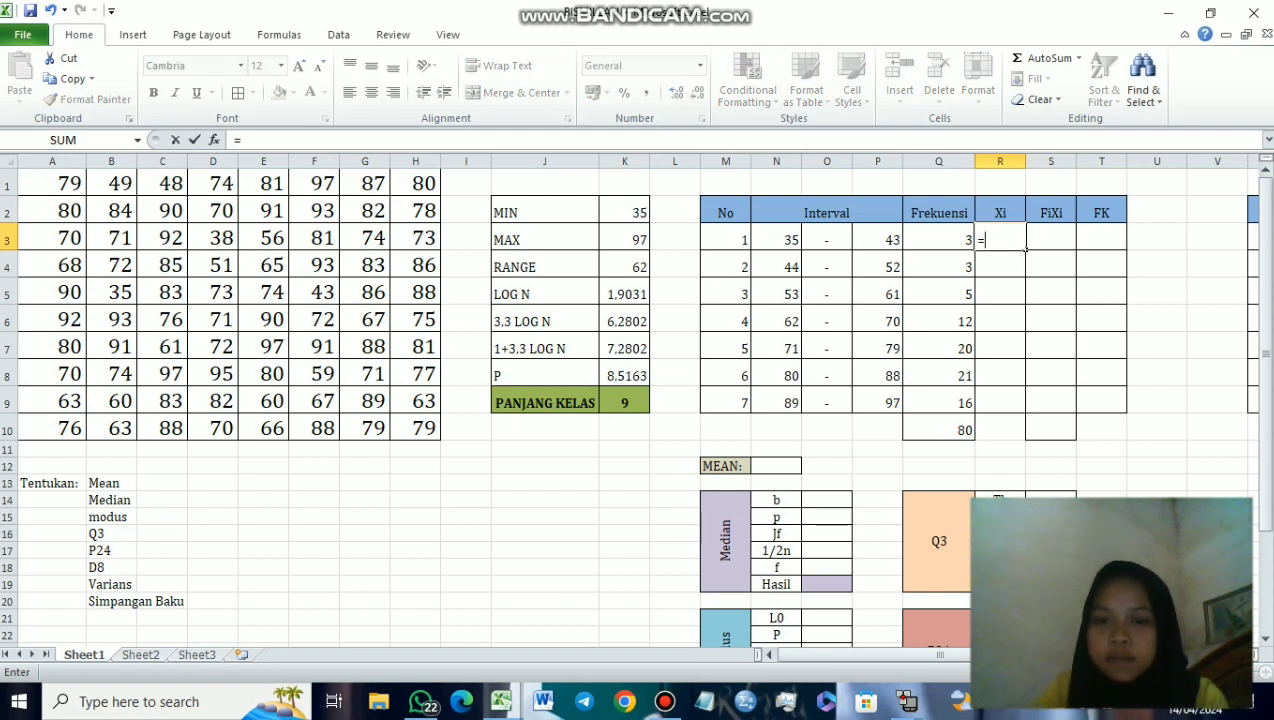
pyautogui.press('Left')
pyautogui.press('Left')
pyautogui.press('Left')
pyautogui.press('Left')
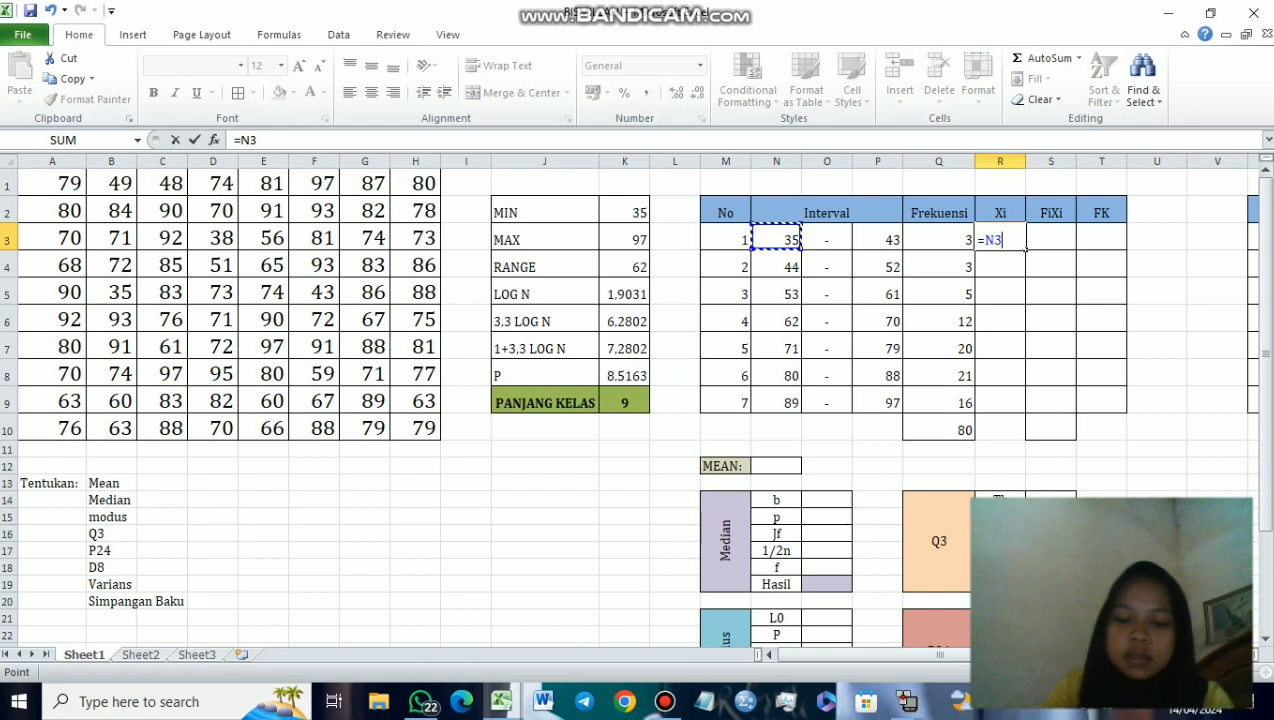
pyautogui.press('BackSpace')
pyautogui.press('BackSpace')
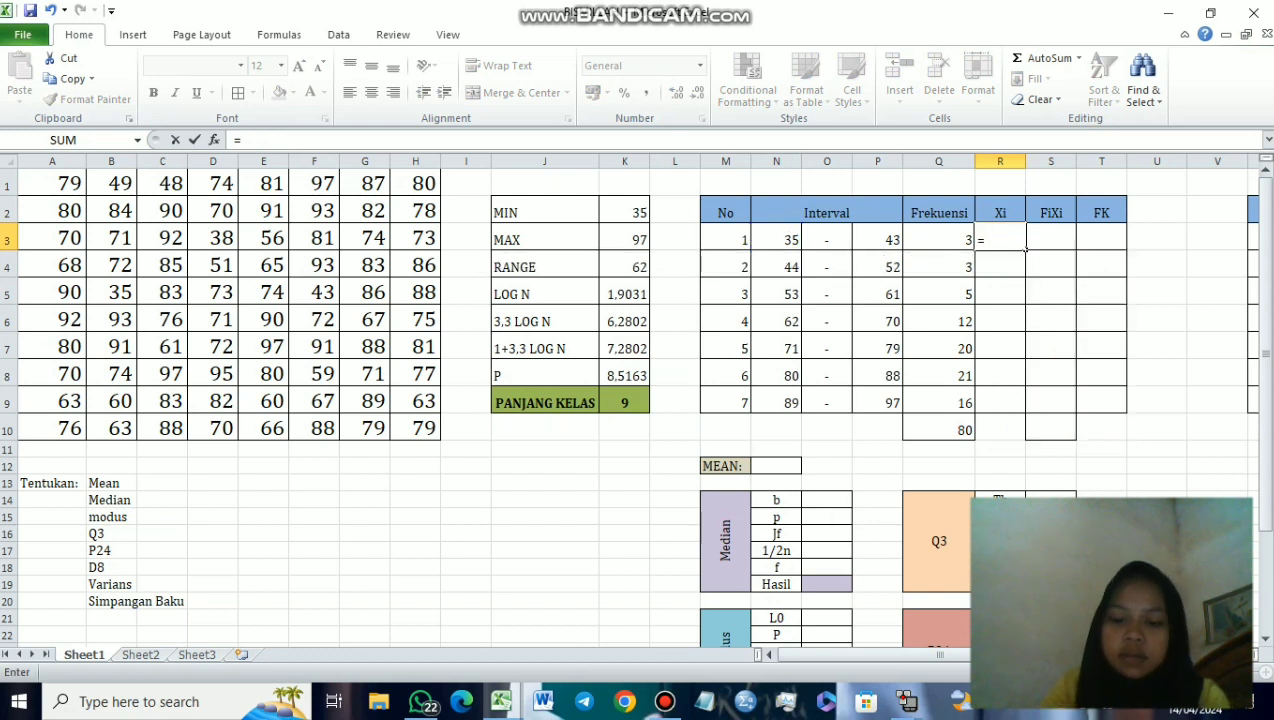
pyautogui.write('(')
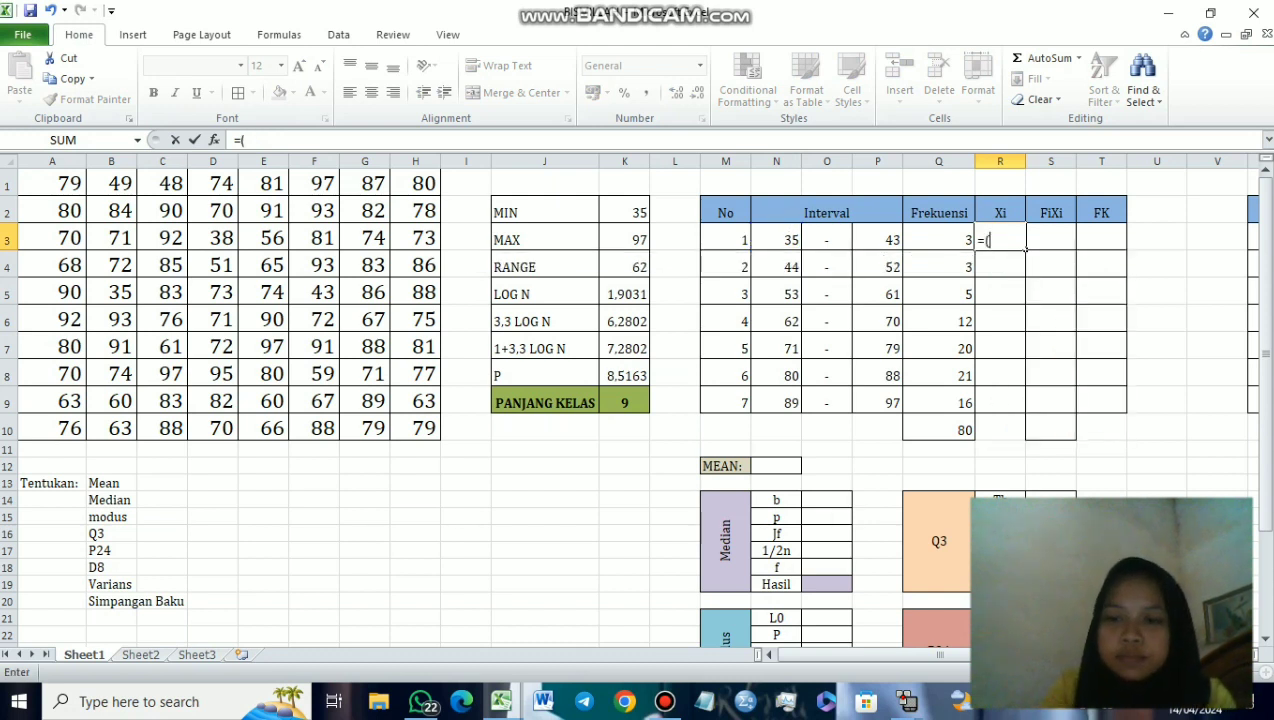
pyautogui.press('Left')
pyautogui.press('Left')
pyautogui.press('Left')
pyautogui.press('Left')
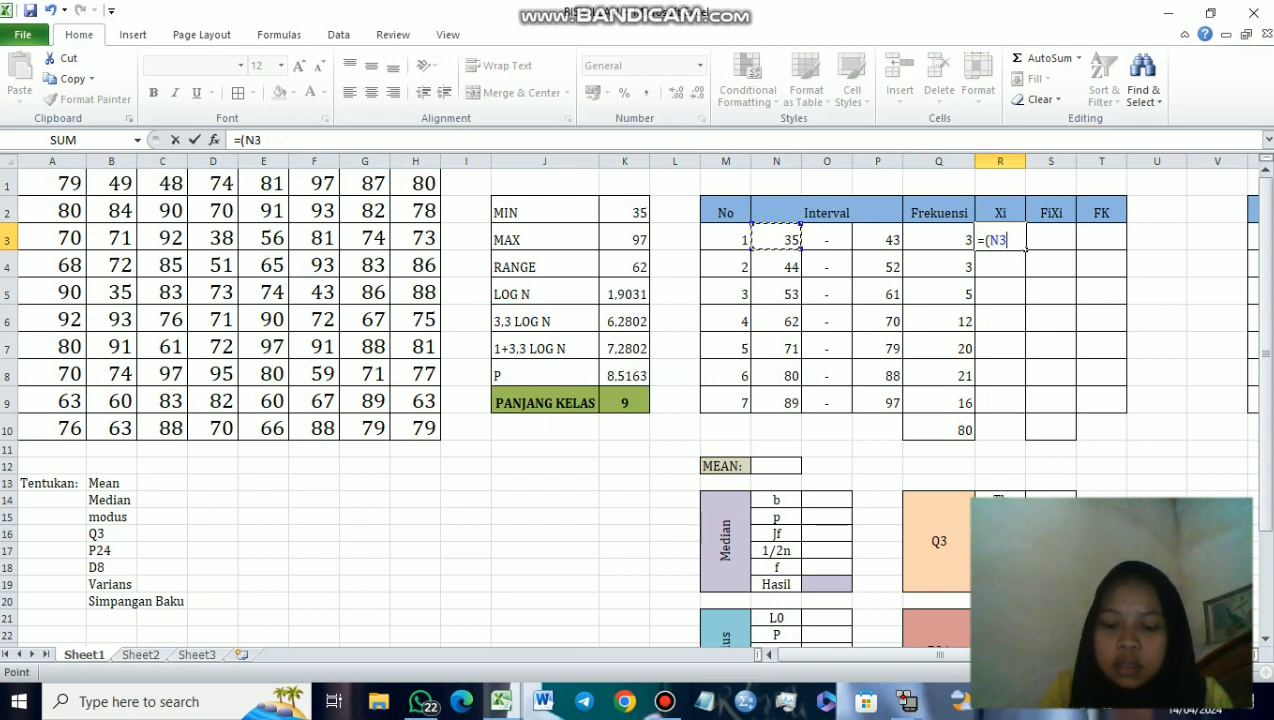
pyautogui.write('+')
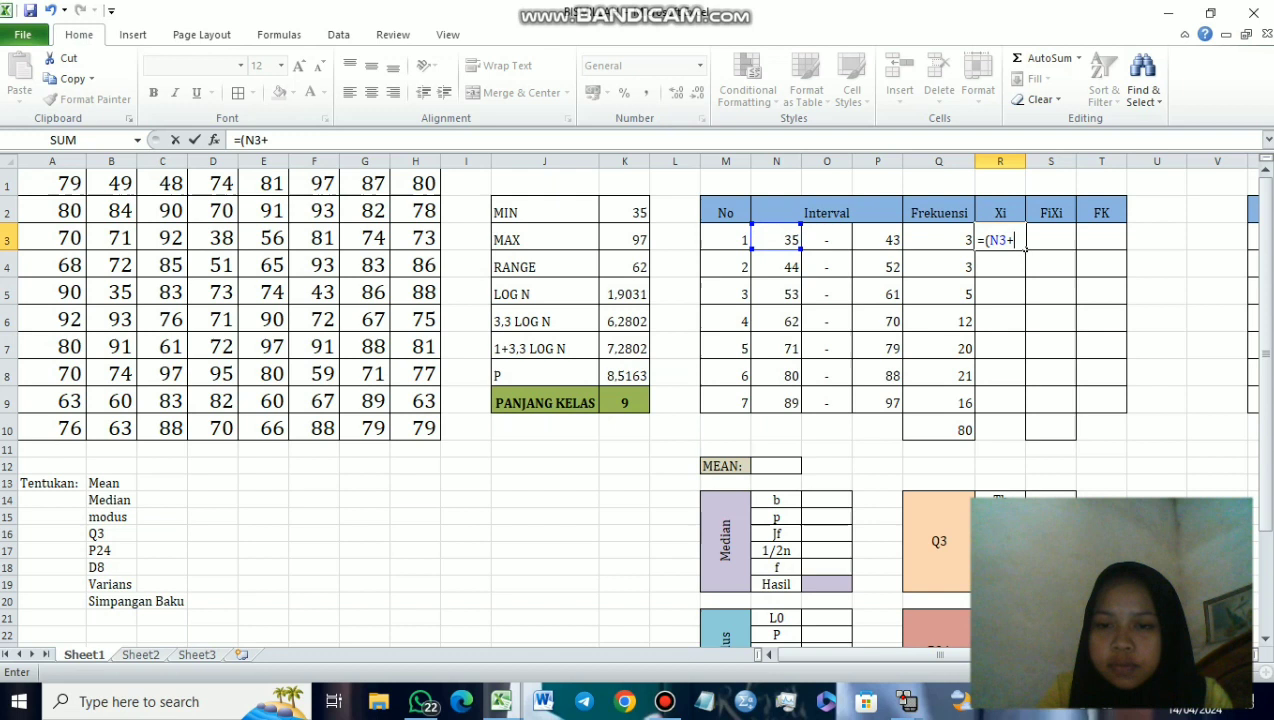
pyautogui.press('Left')
pyautogui.press('Left')
pyautogui.write(')/')
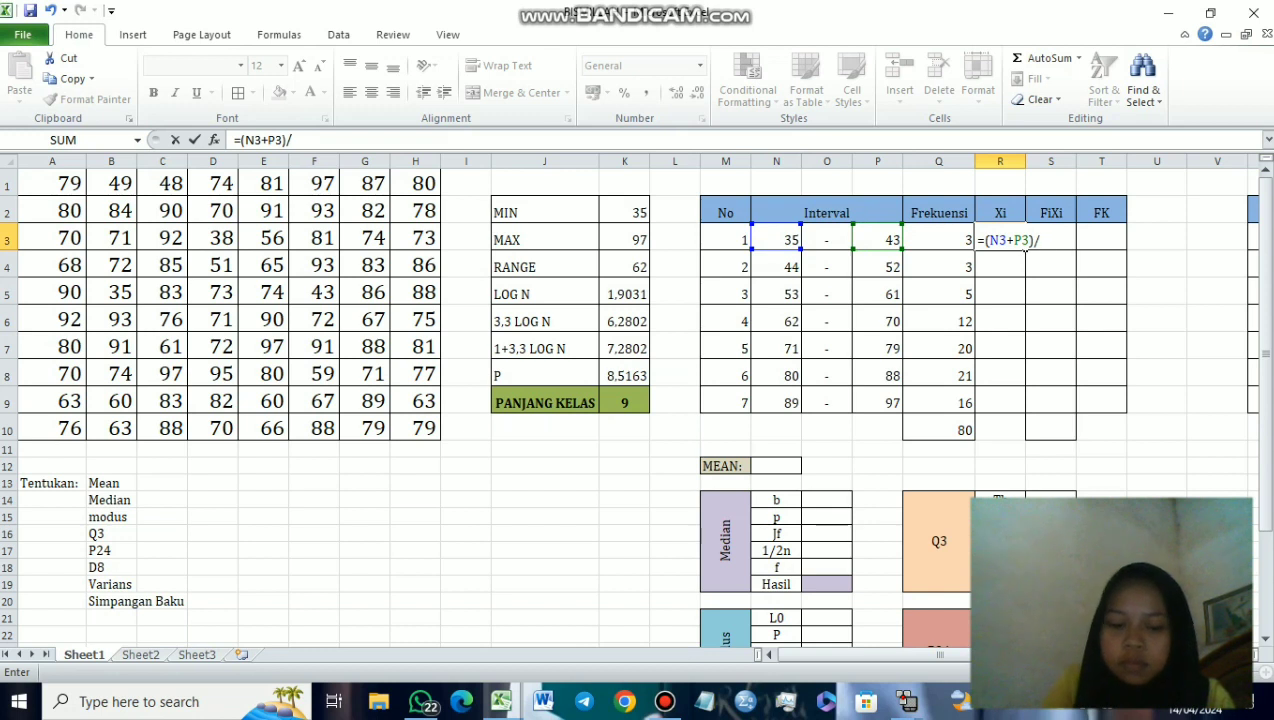
pyautogui.write('2')
pyautogui.press('Return')
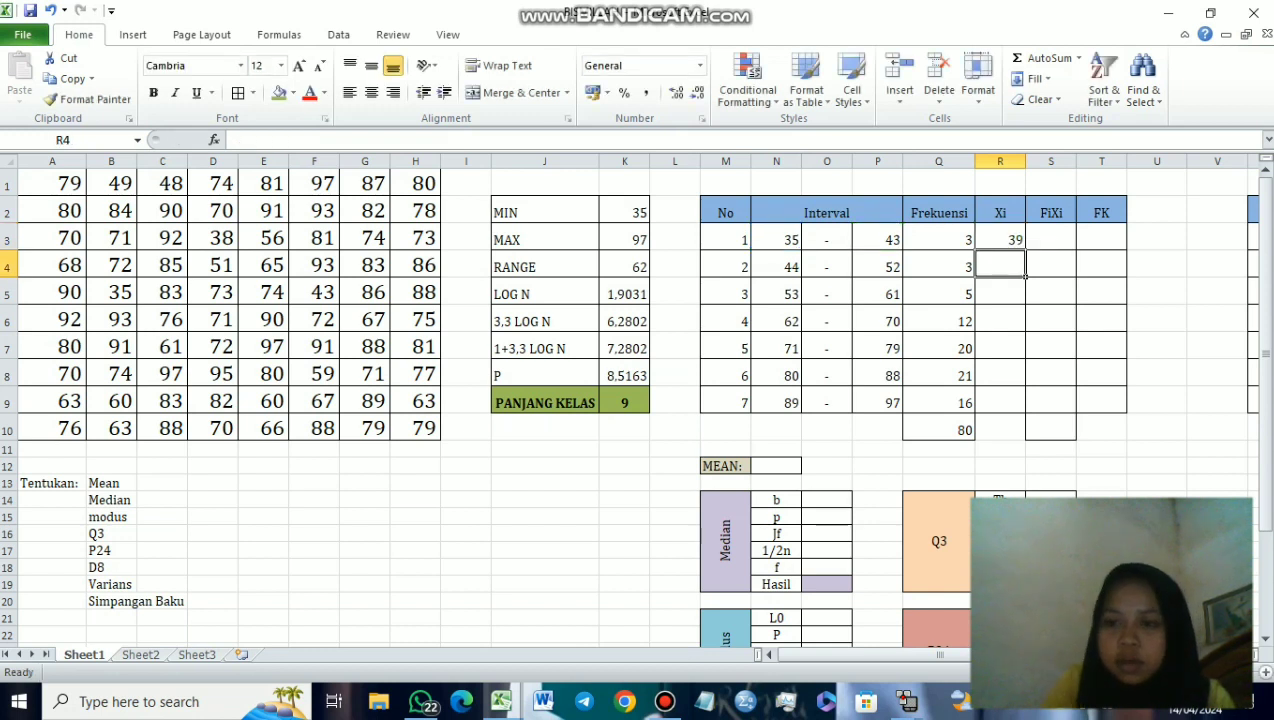
pyautogui.click(1000, 240)
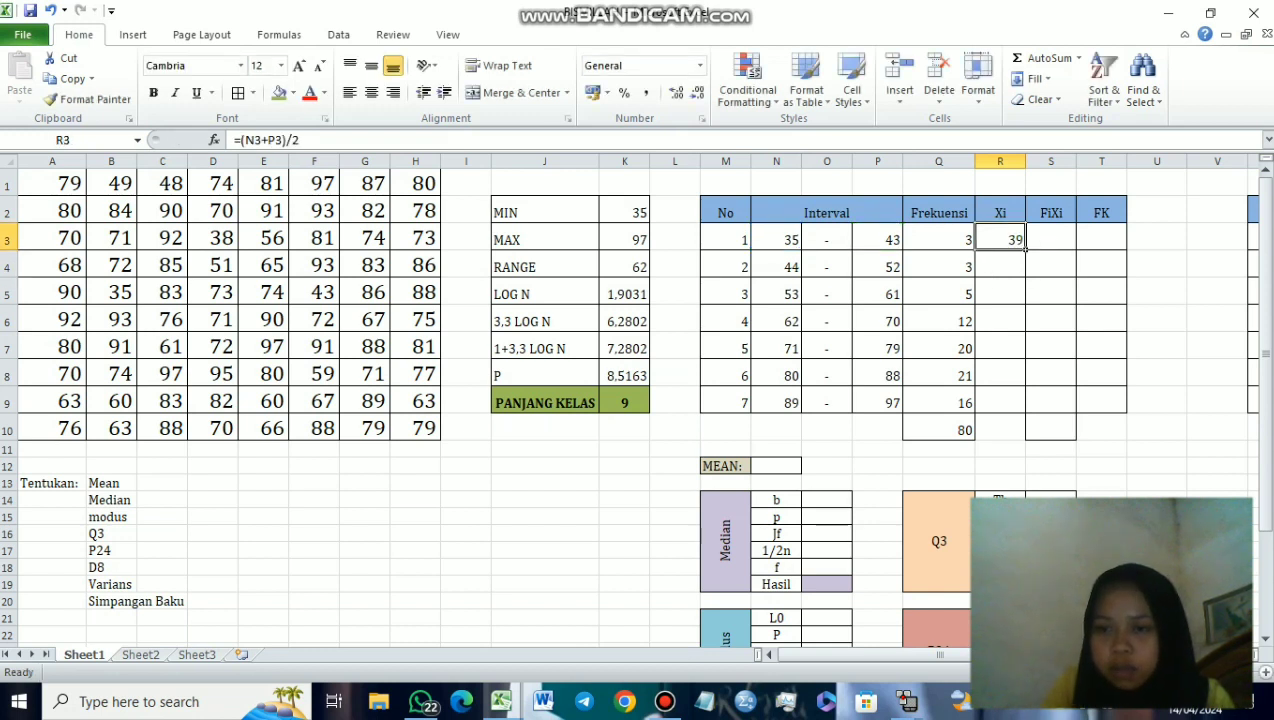
pyautogui.moveTo(1025, 251); pyautogui.dragTo(1026, 413)
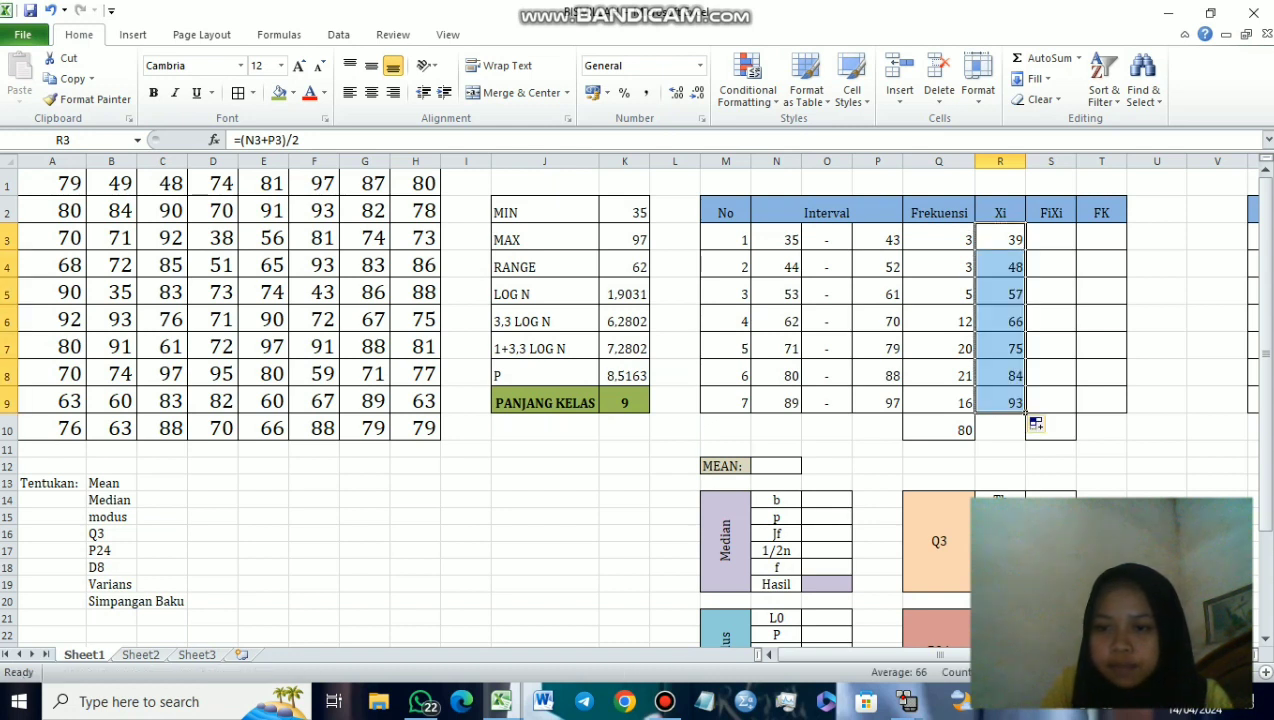
# Step: Calculate the FiXi column by entering =Q3*R3 in S3 and filling the formula down to S9
pyautogui.click(1070, 246)
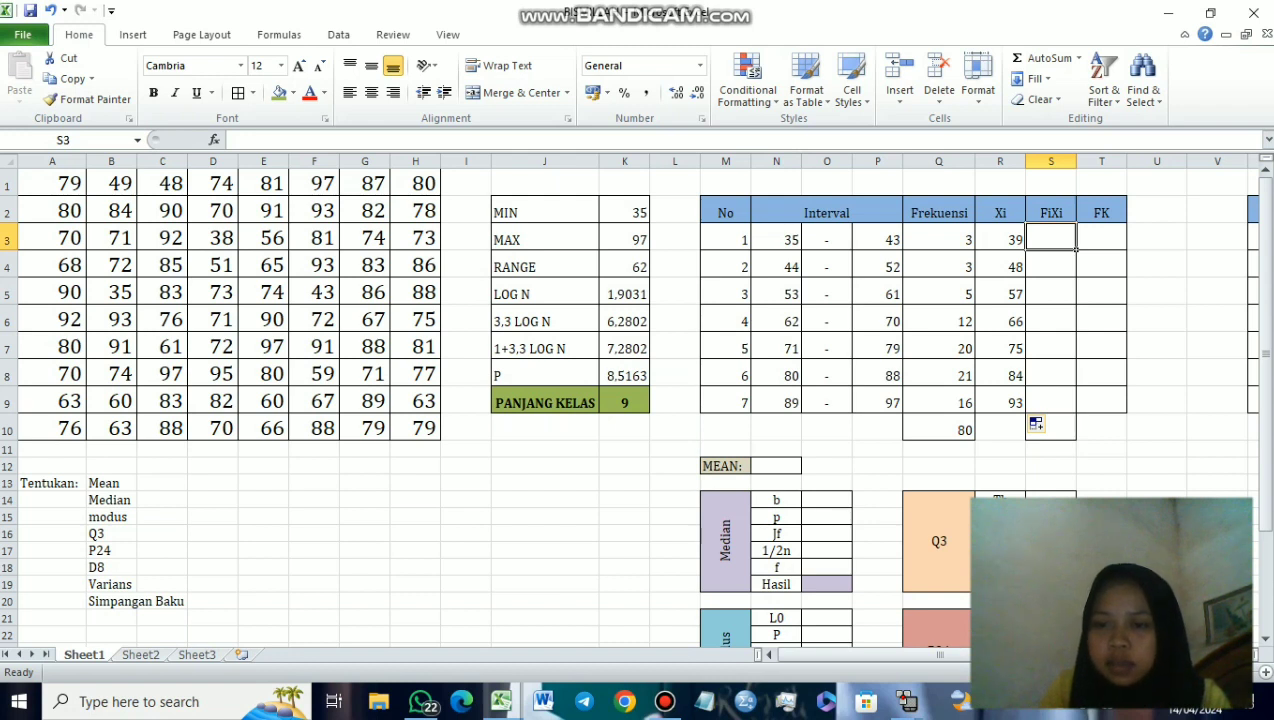
pyautogui.write('=')
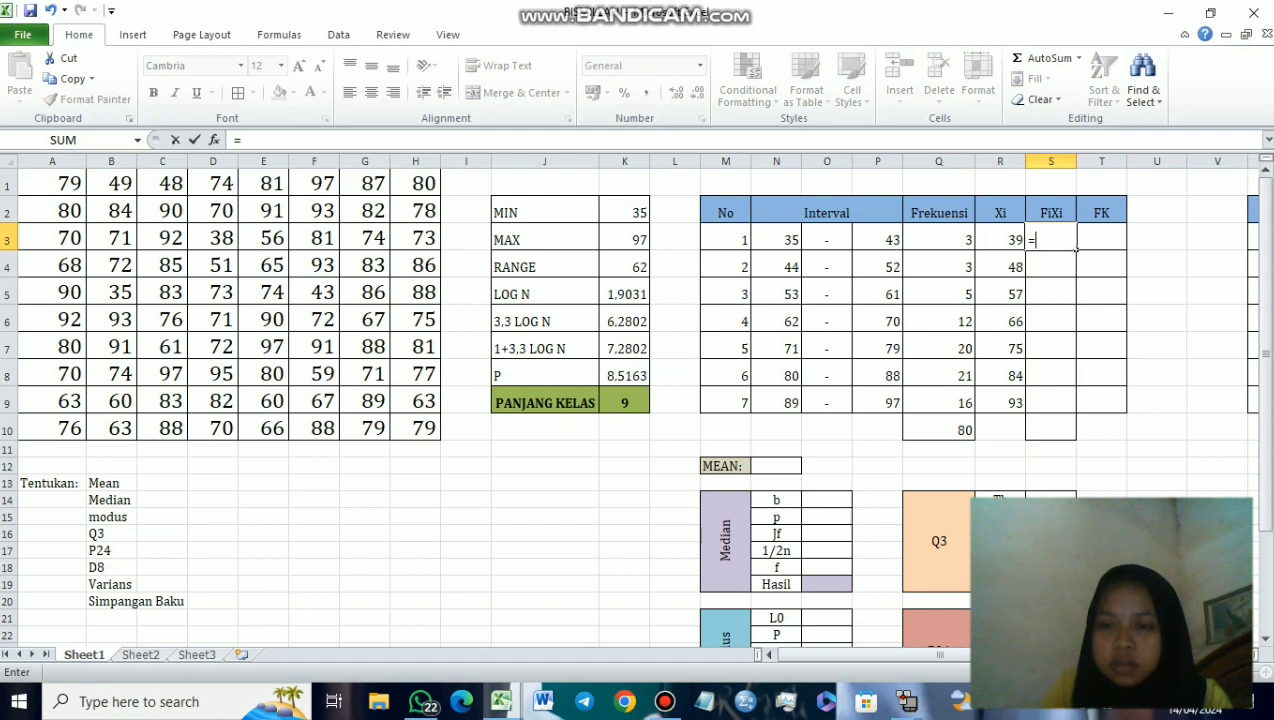
pyautogui.press('Left')
pyautogui.press('Left')
pyautogui.write('*')
pyautogui.press('Left')
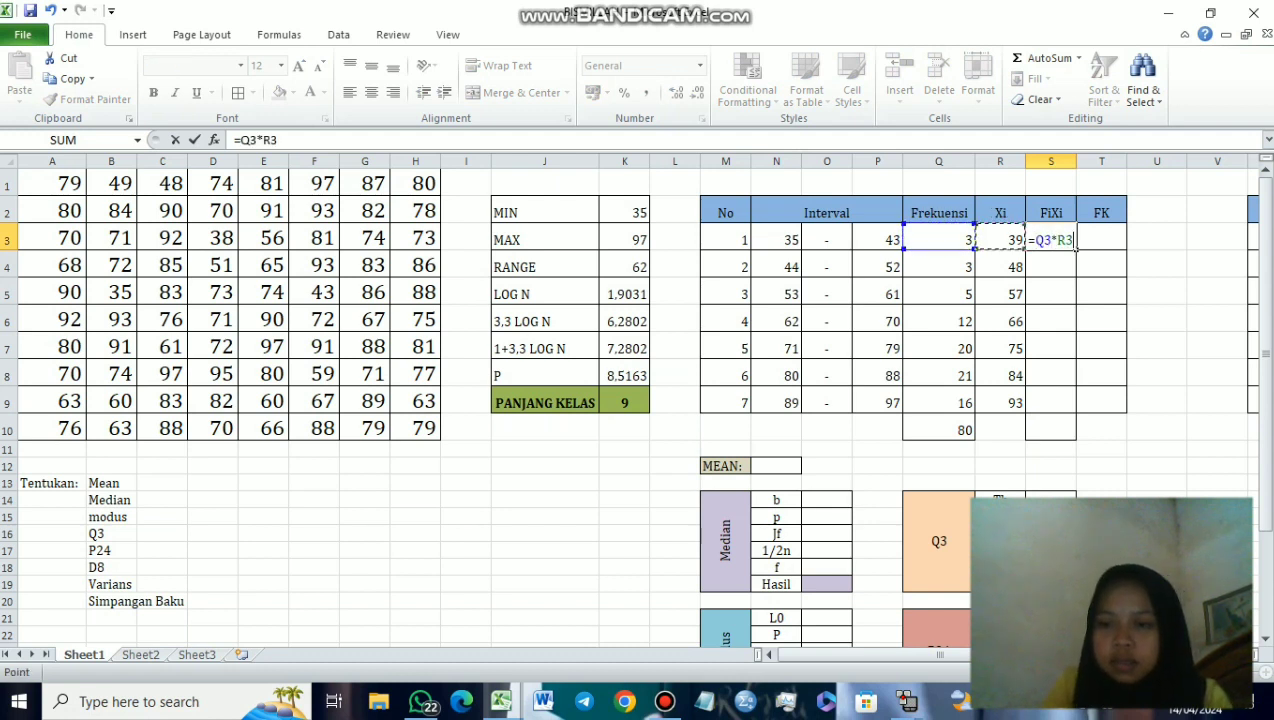
pyautogui.press('Return')
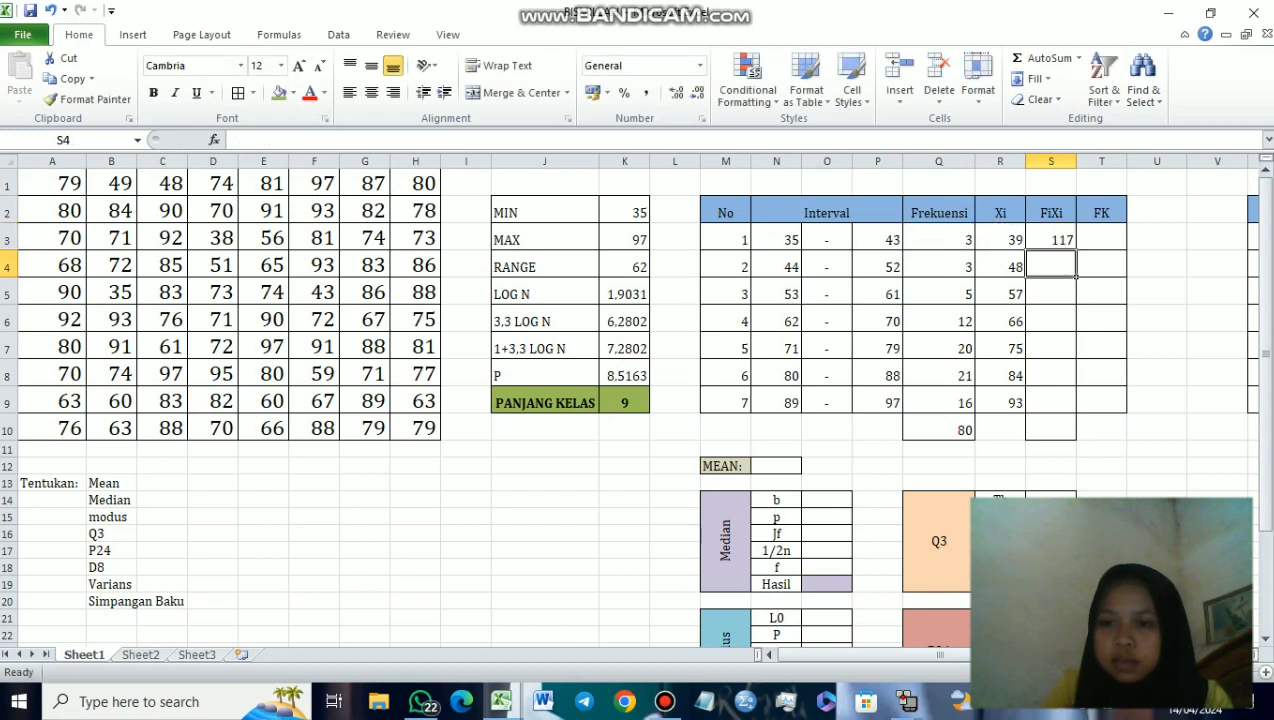
pyautogui.click(1068, 246)
pyautogui.moveTo(1076, 251); pyautogui.dragTo(1078, 414)
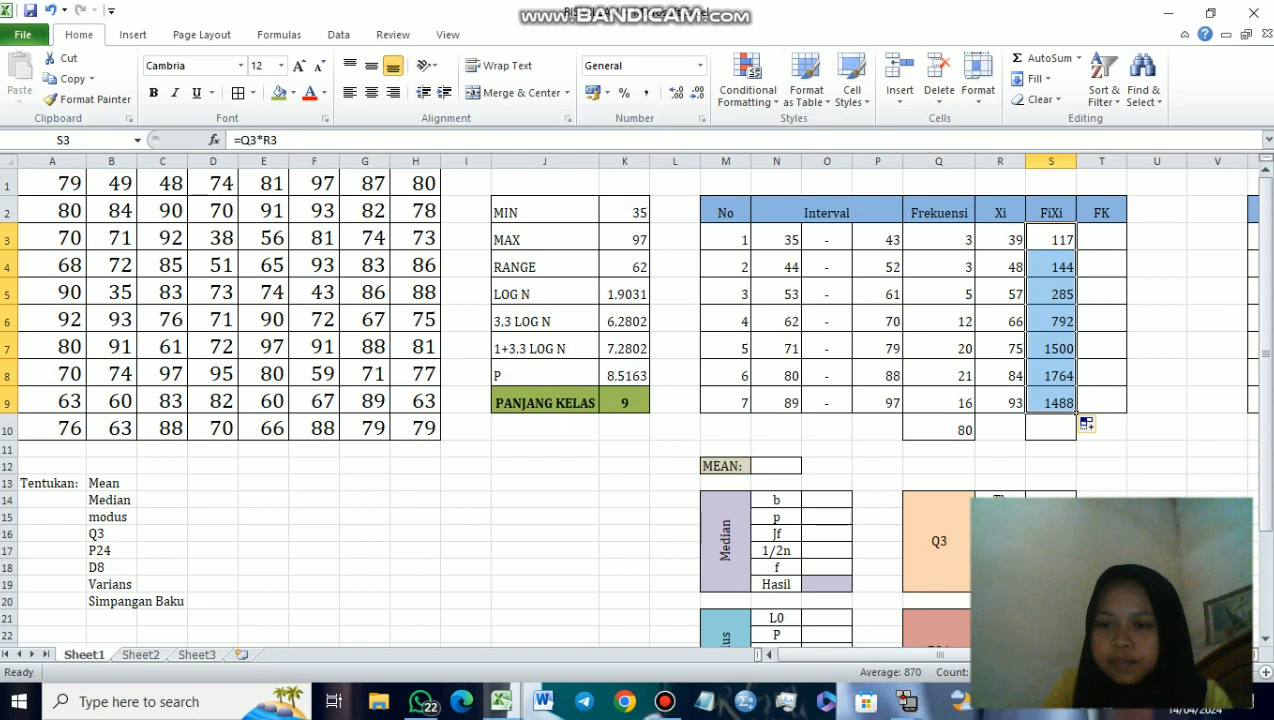
# Step: Begin the cumulative frequency column FK by entering =Q3 in T3
pyautogui.click(1101, 321)
pyautogui.click(1101, 240)
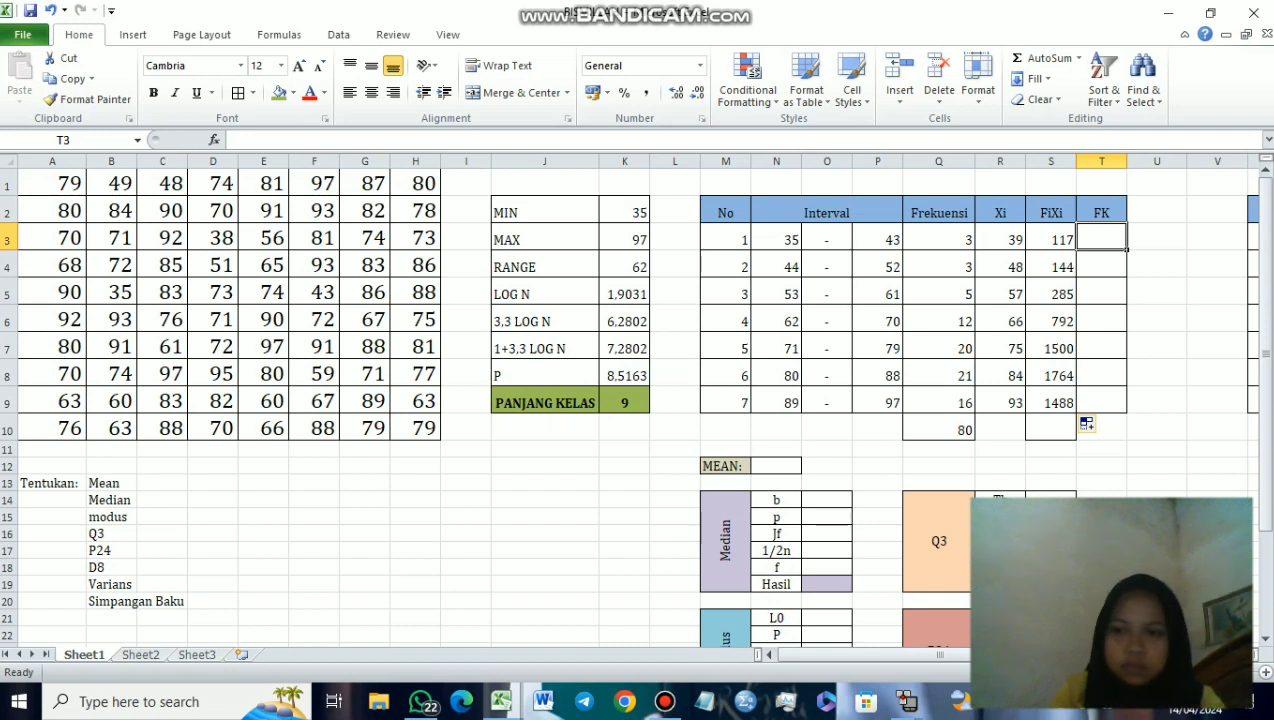
pyautogui.click(1051, 240)
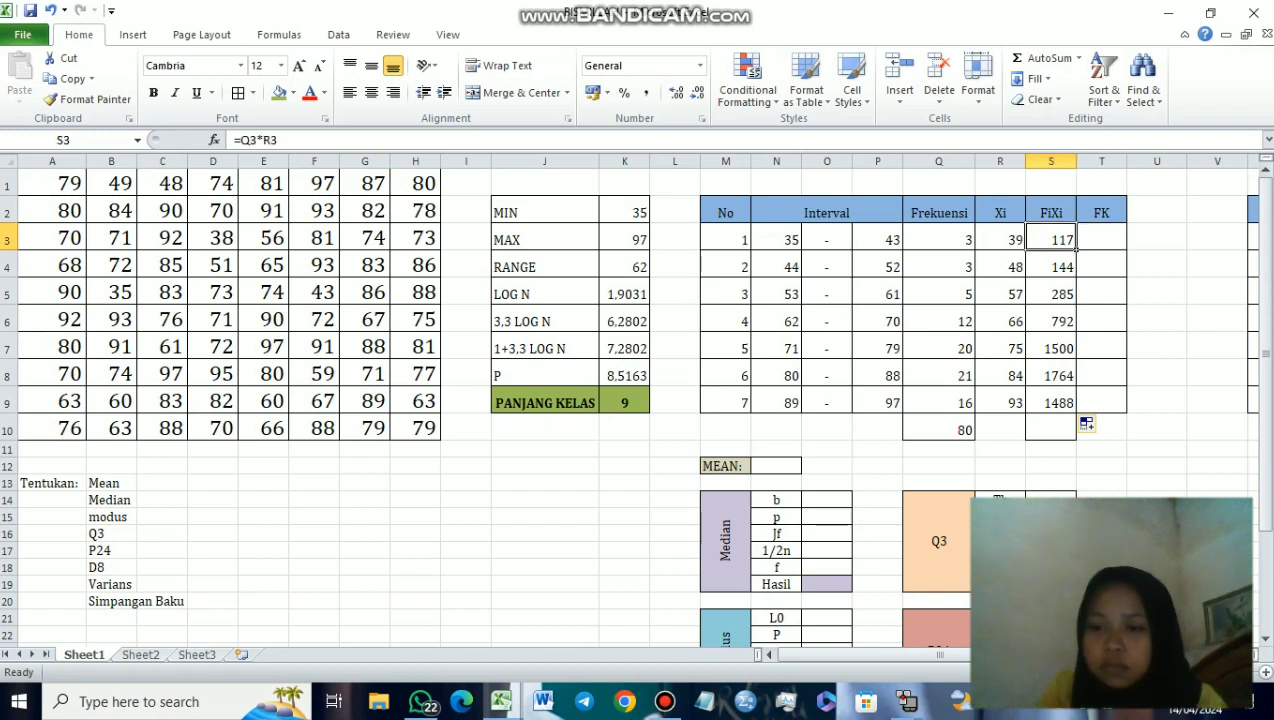
pyautogui.click(1101, 240)
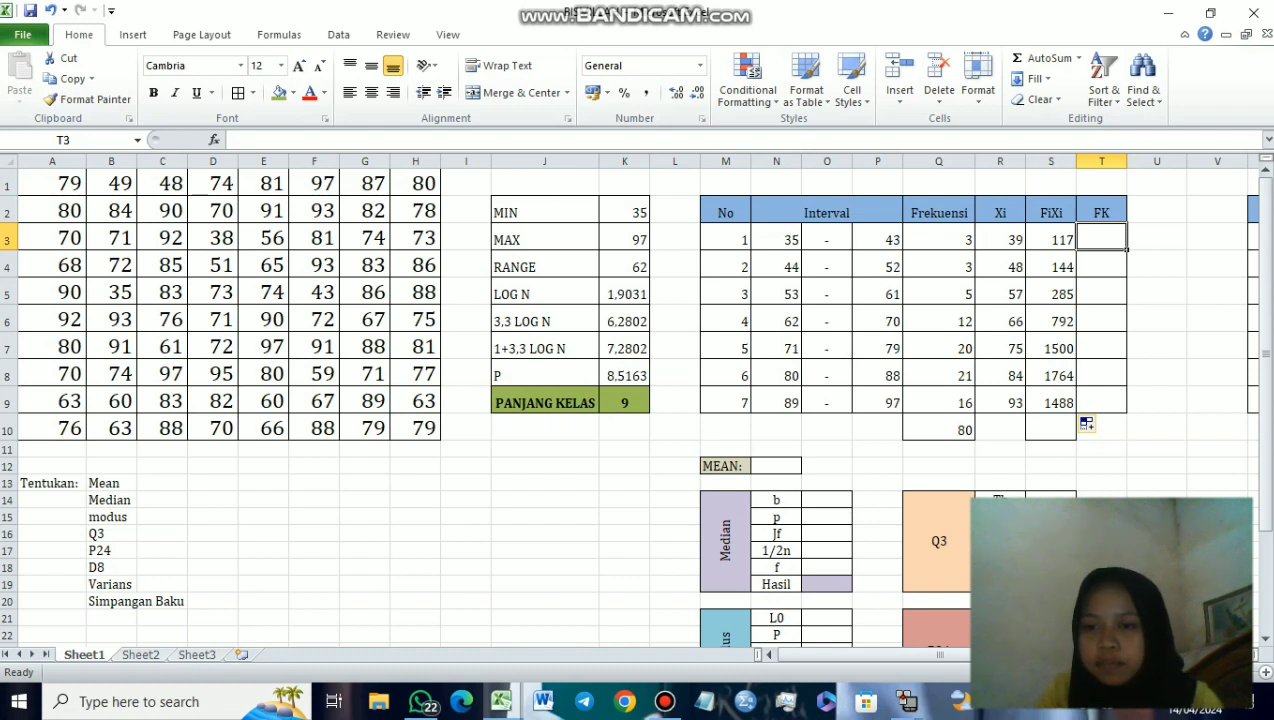
pyautogui.write('=')
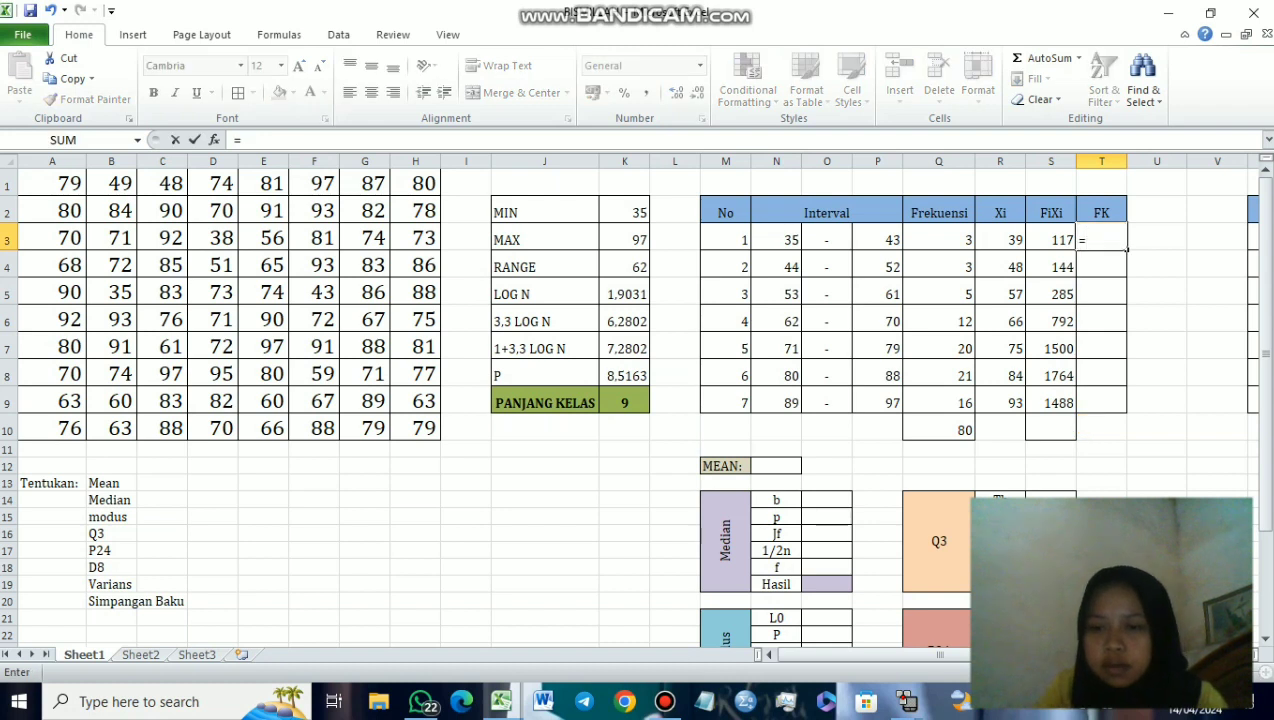
pyautogui.write('Q3')
pyautogui.press('Return')
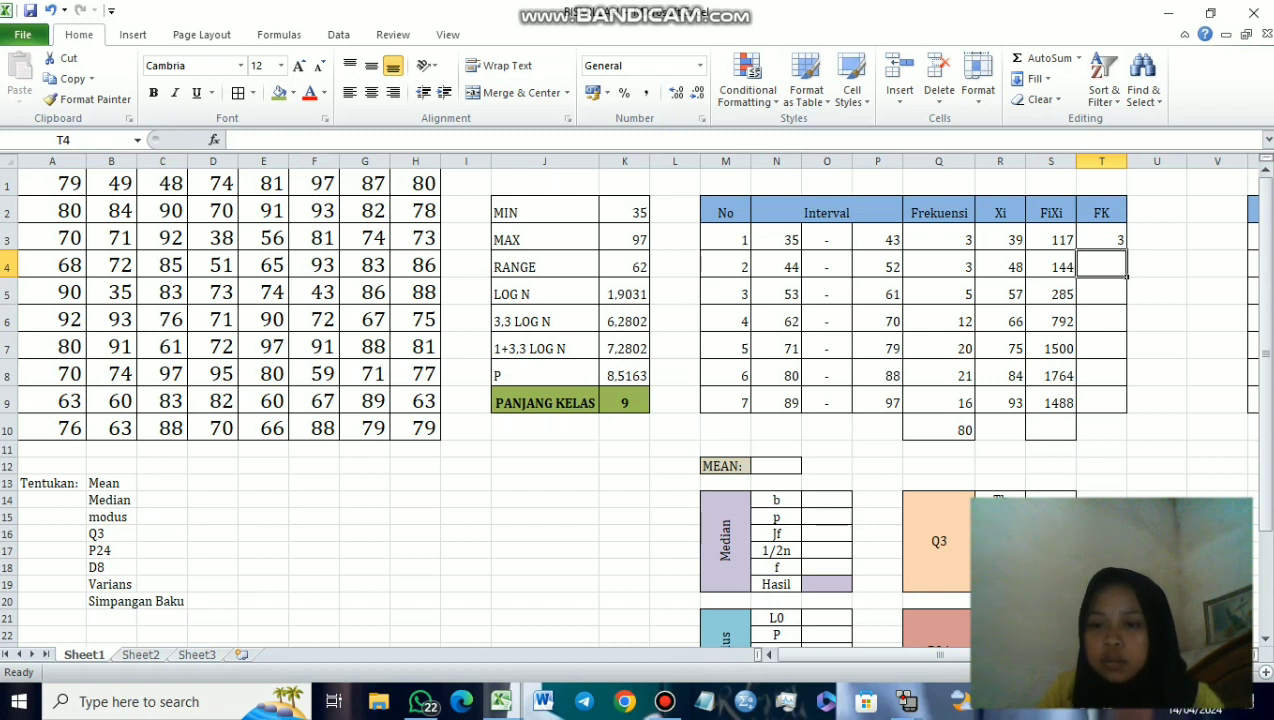
# Step: Enter the second class's cumulative frequency in T4 with the formula =T3+Q4
pyautogui.write('=')
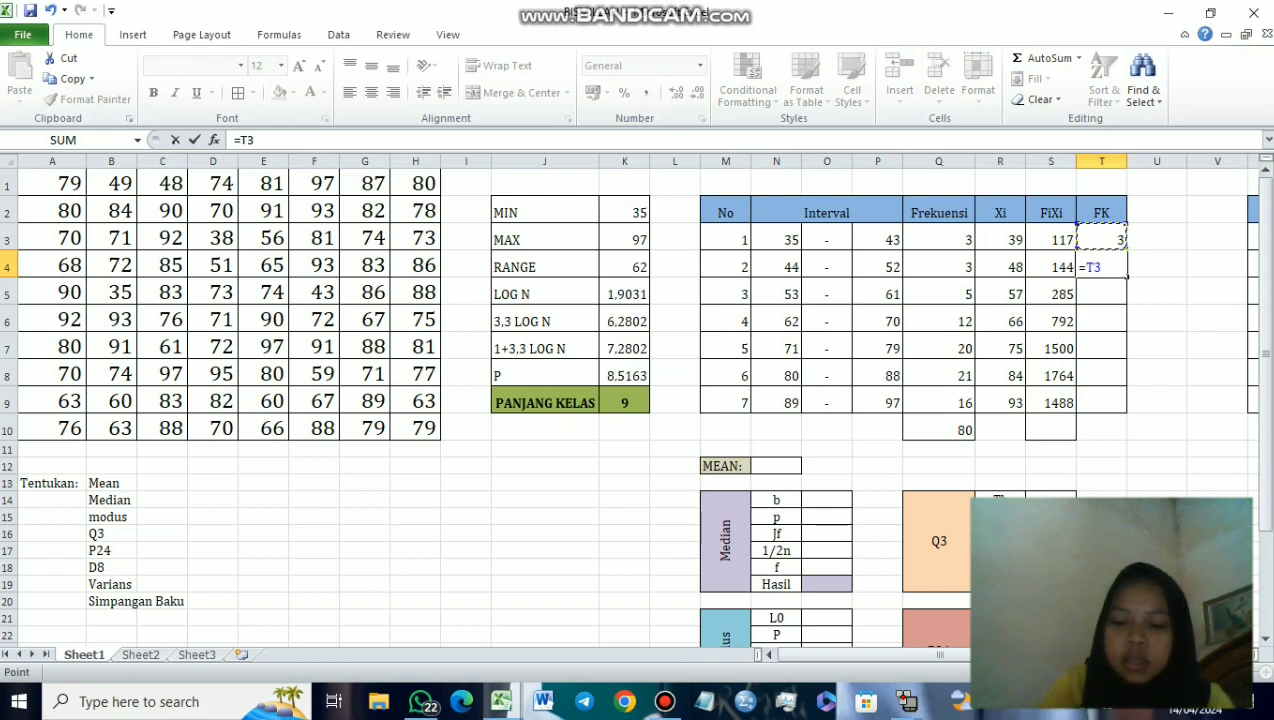
pyautogui.write('+')
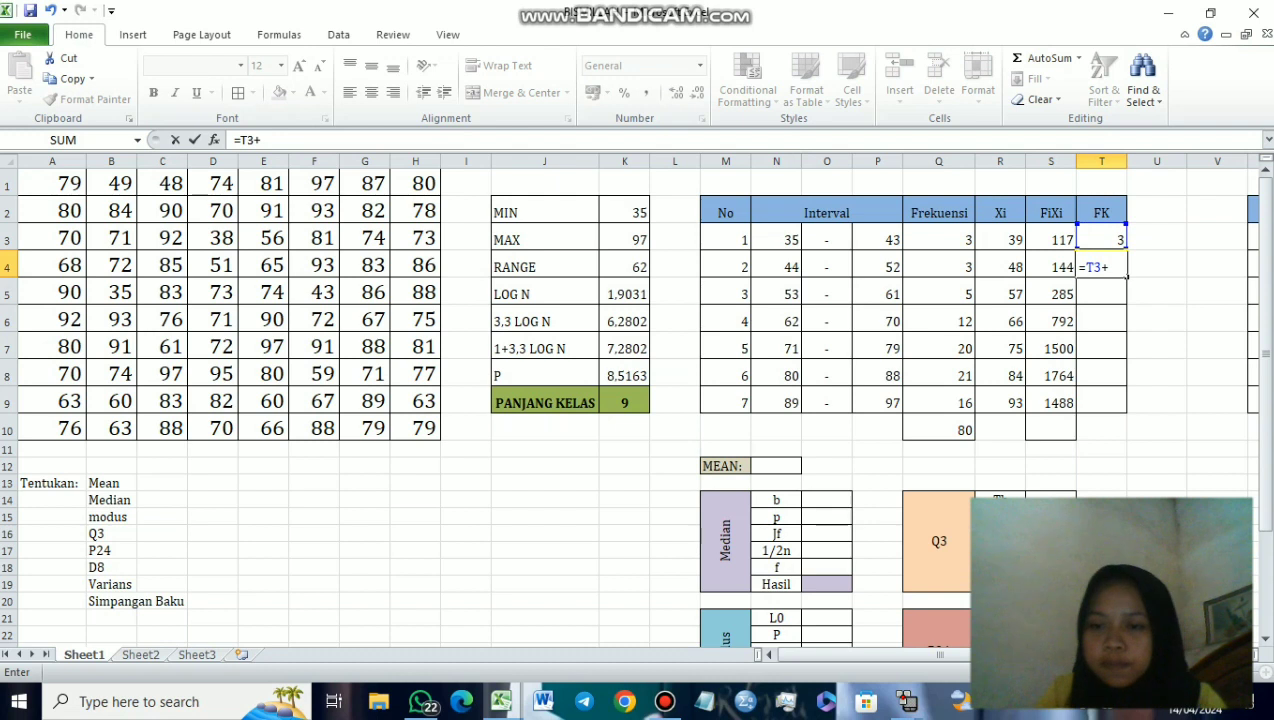
pyautogui.click(938, 267)
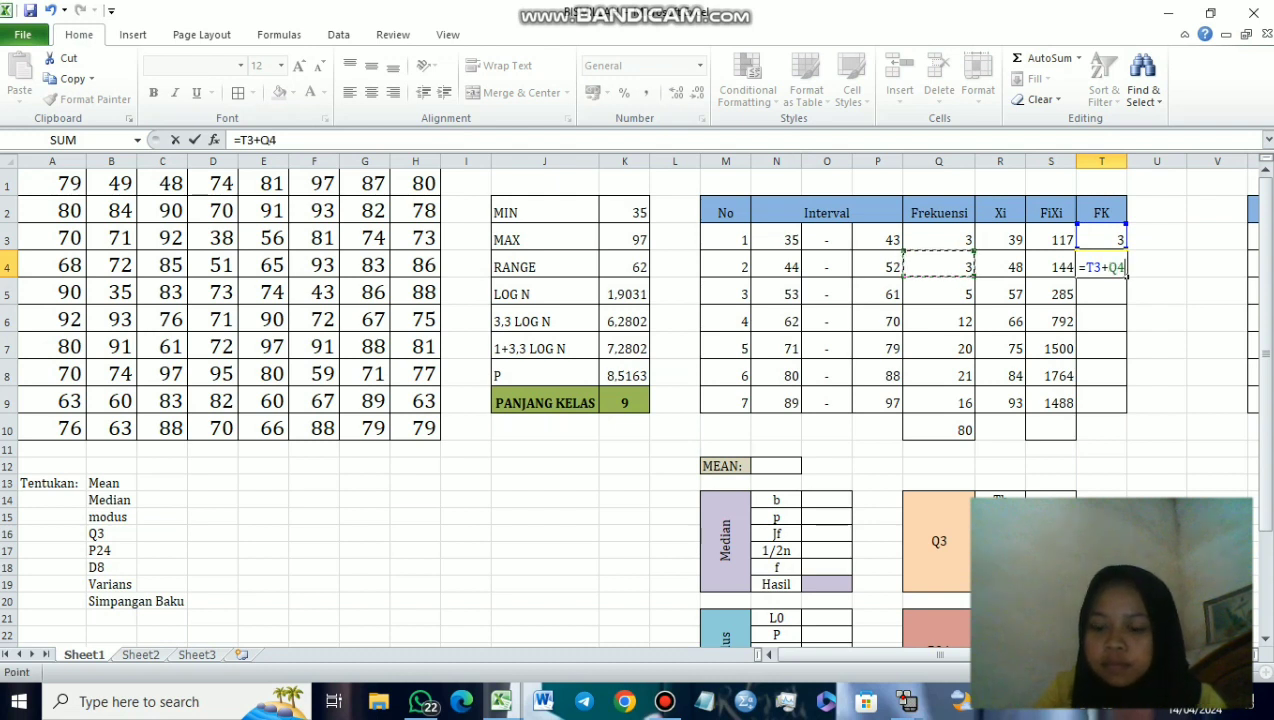
pyautogui.press('Return')
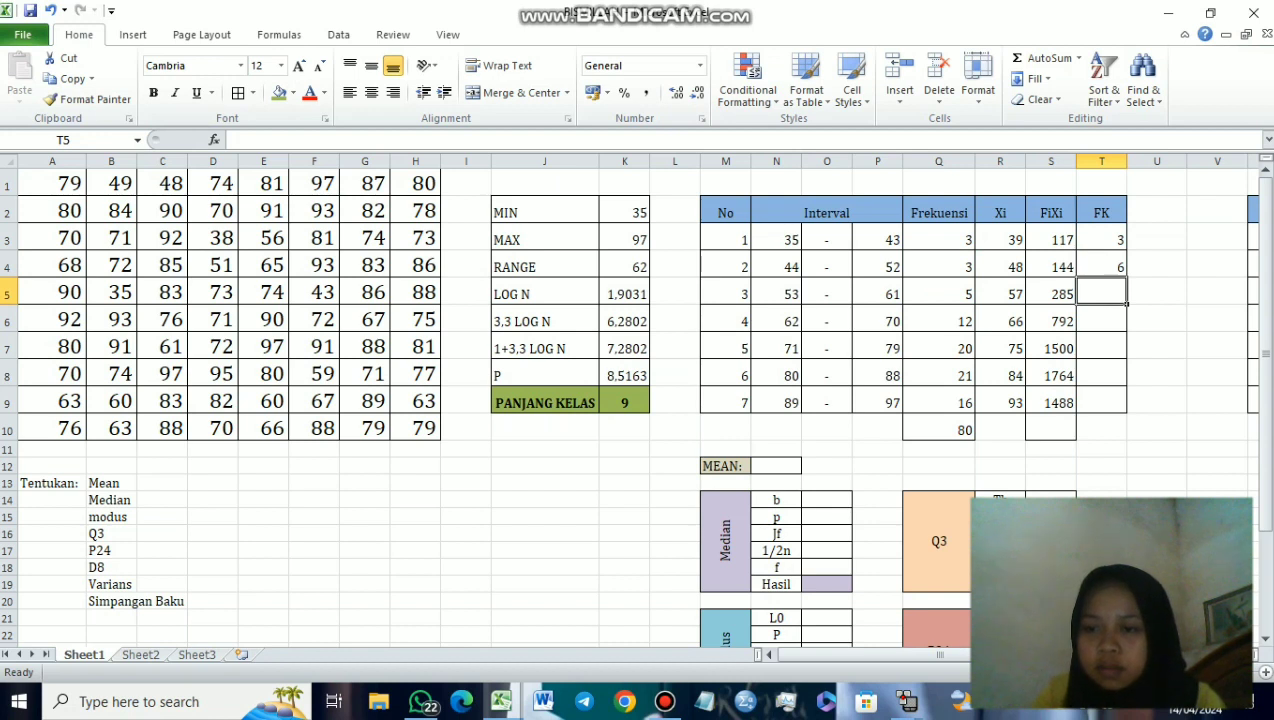
# Step: Enter the third class's cumulative frequency in T5 with the formula =Q5+T4
pyautogui.write('=')
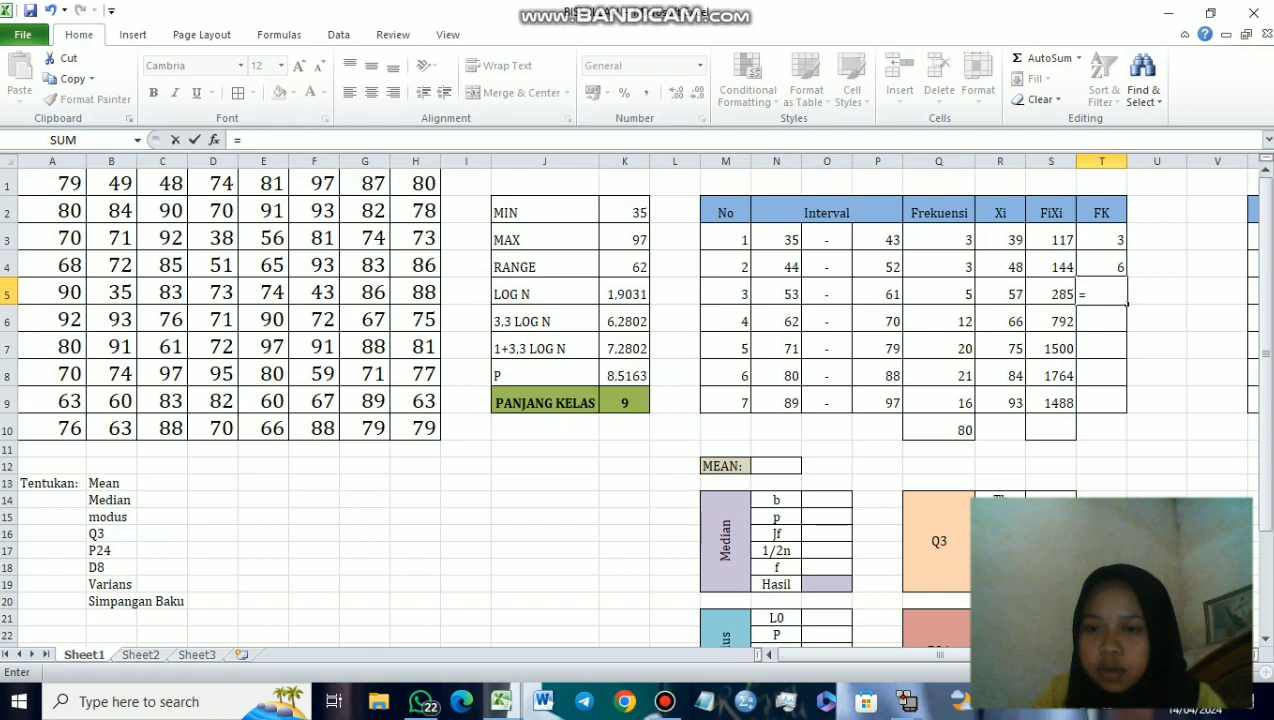
pyautogui.click(950, 294)
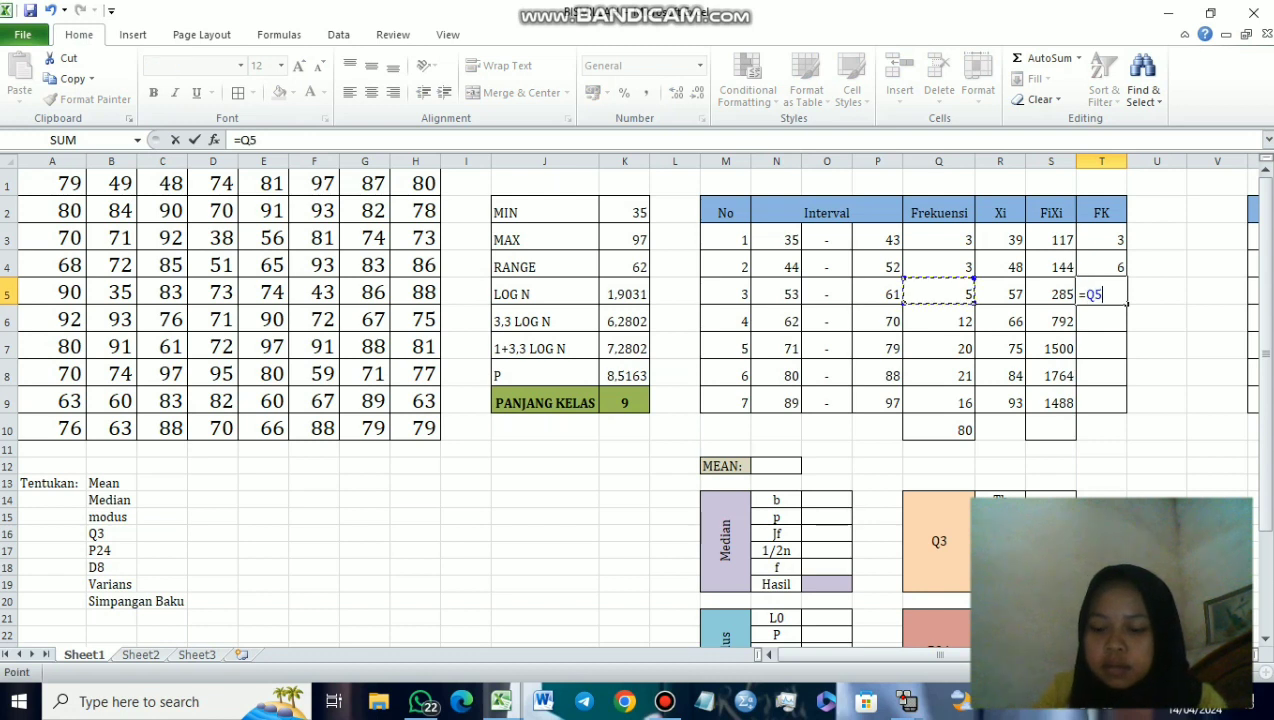
pyautogui.write('+')
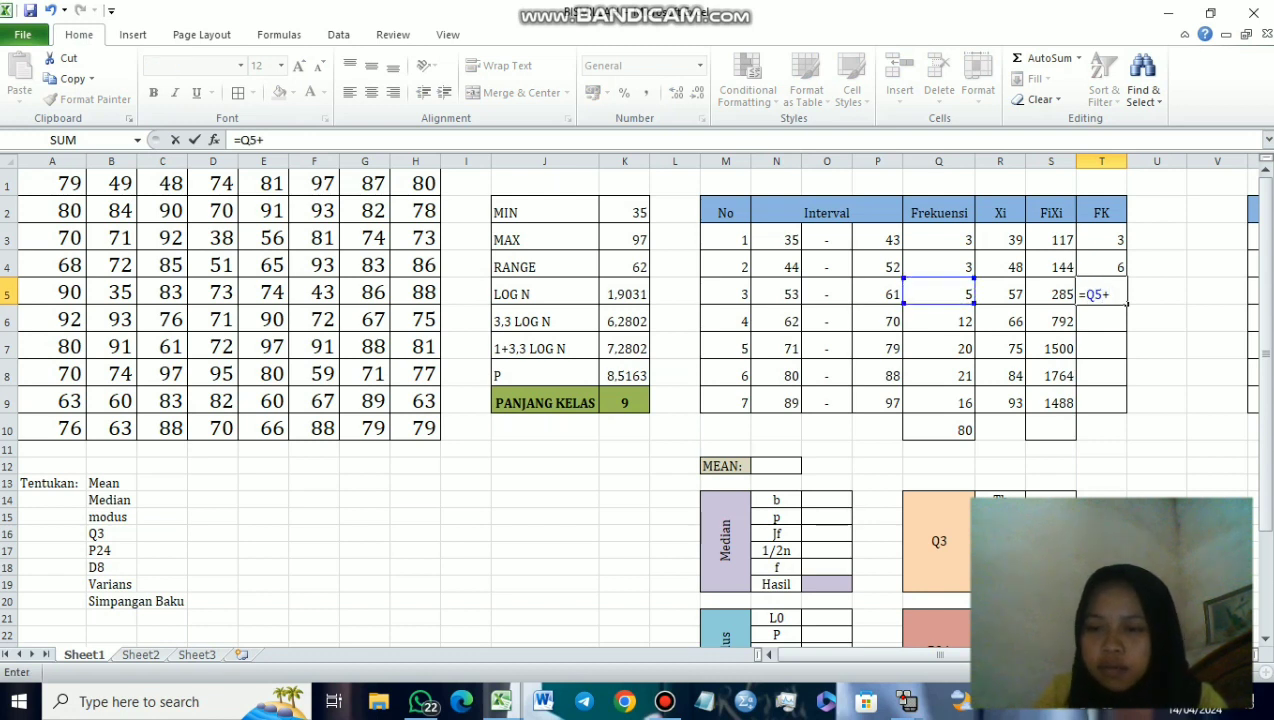
pyautogui.click(1101, 267)
pyautogui.press('Return')
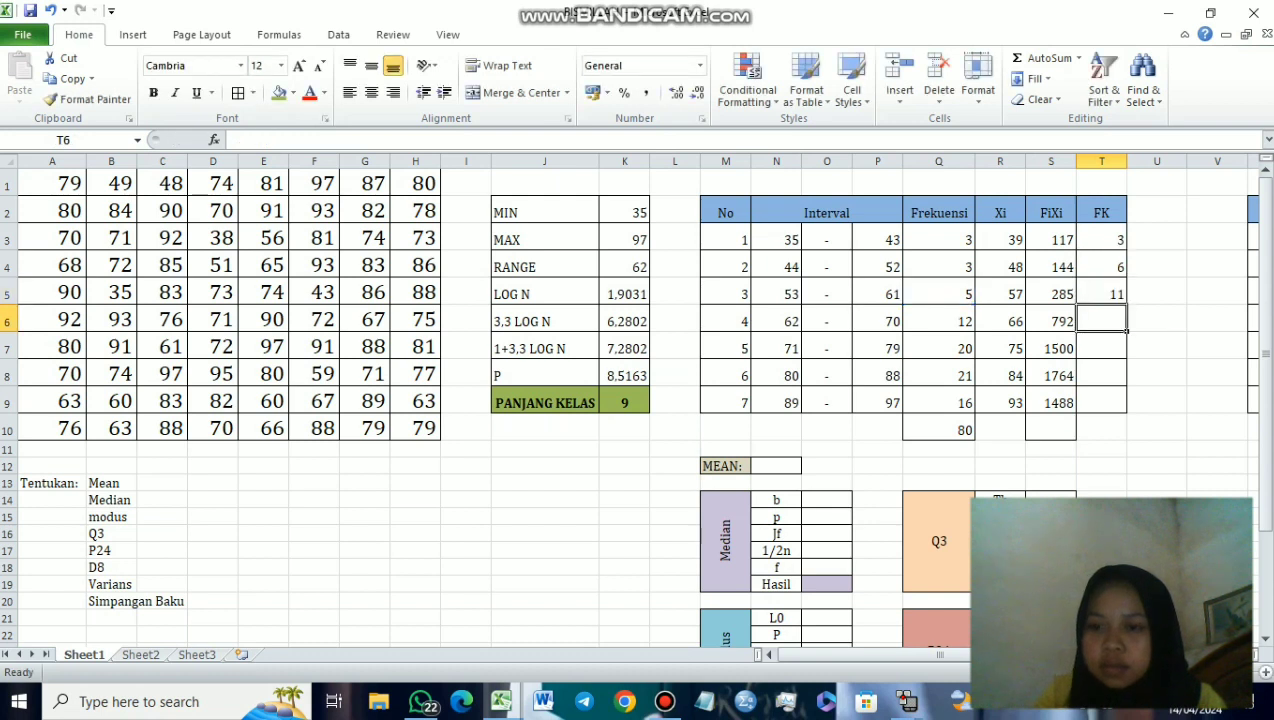
# Step: Enter the fourth class's cumulative frequency in T6 with the formula =Q6+T5
pyautogui.write('=')
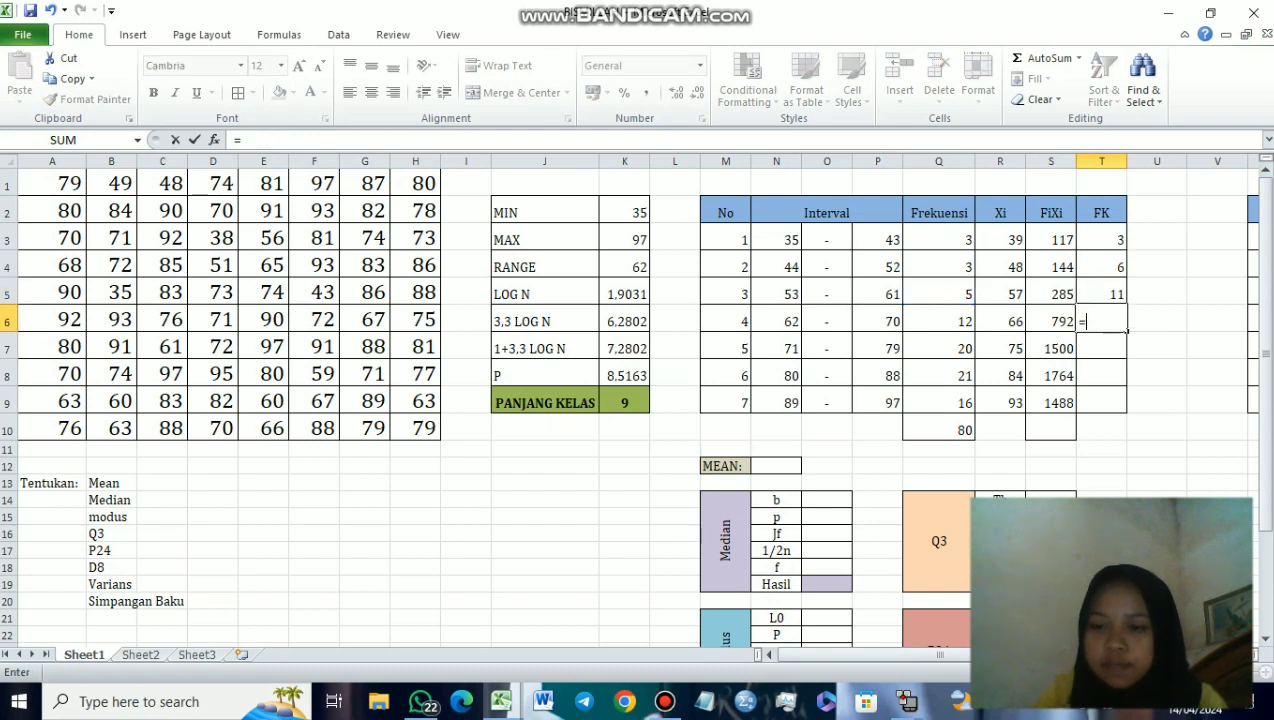
pyautogui.click(938, 321)
pyautogui.write('+')
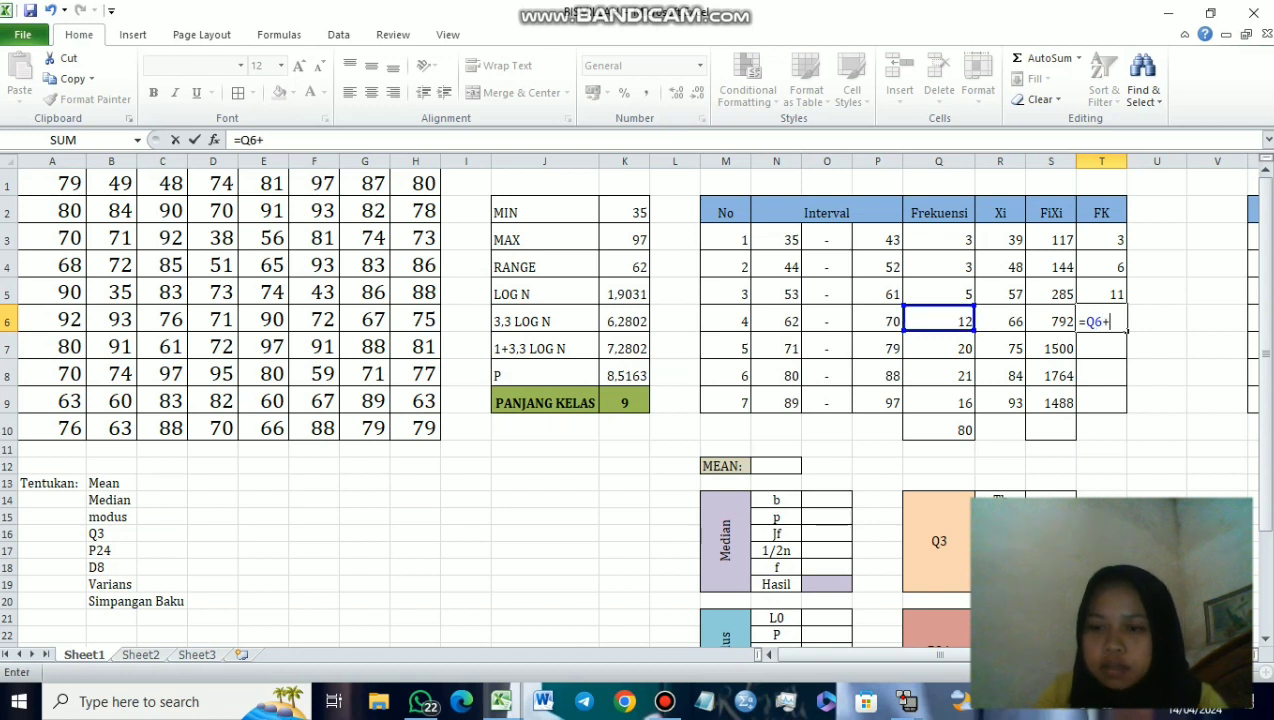
pyautogui.press('Up')
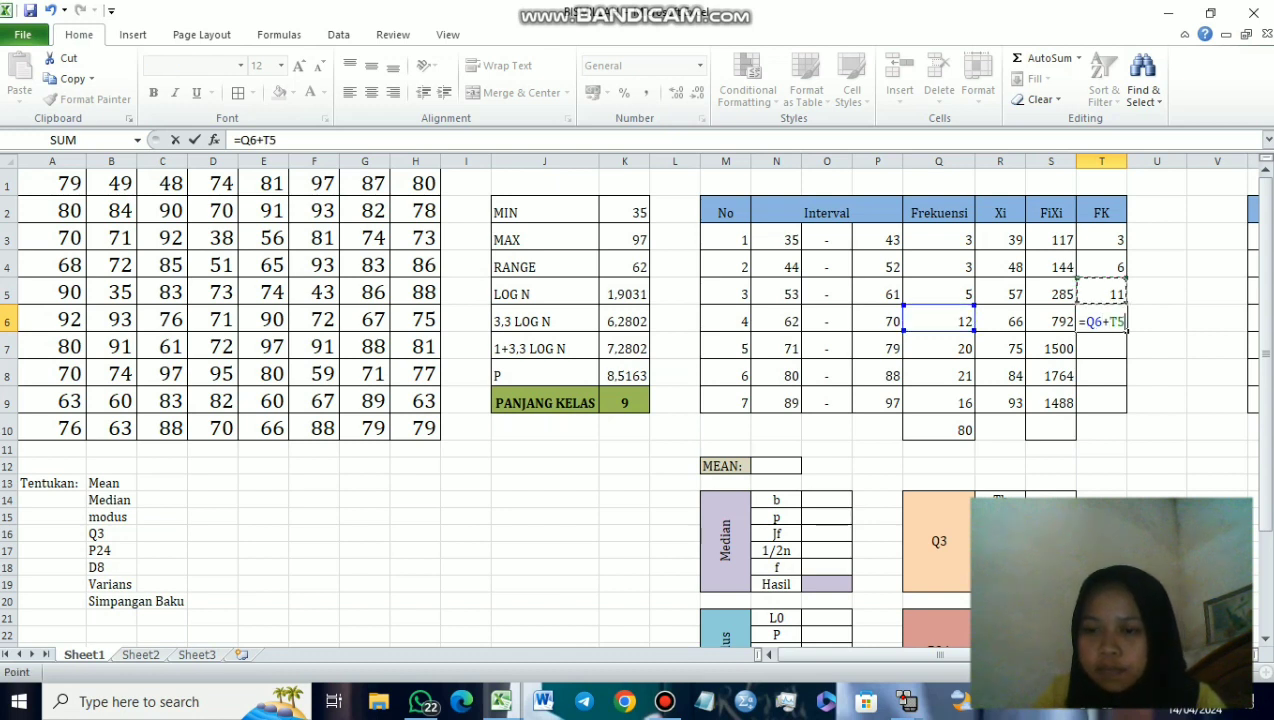
pyautogui.press('Return')
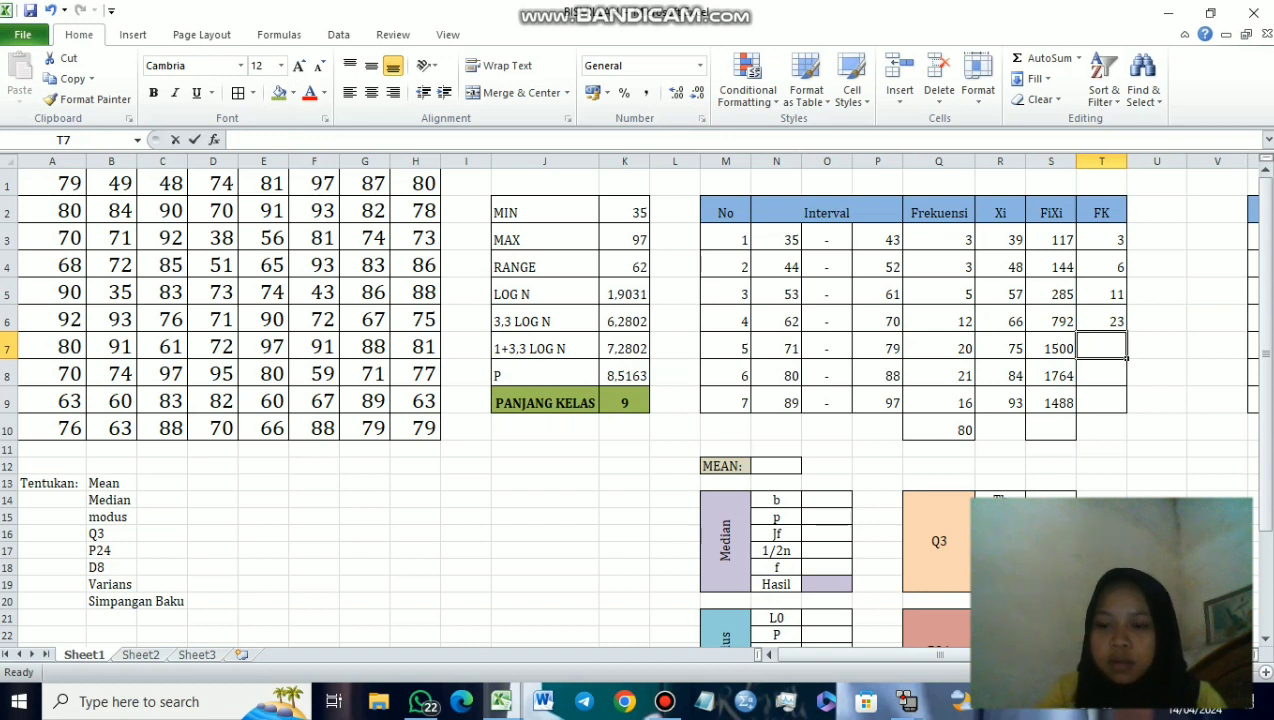
# Step: Enter the fifth class's cumulative frequency in T7 with the formula =T6+Q7
pyautogui.write('=')
pyautogui.press('Up')
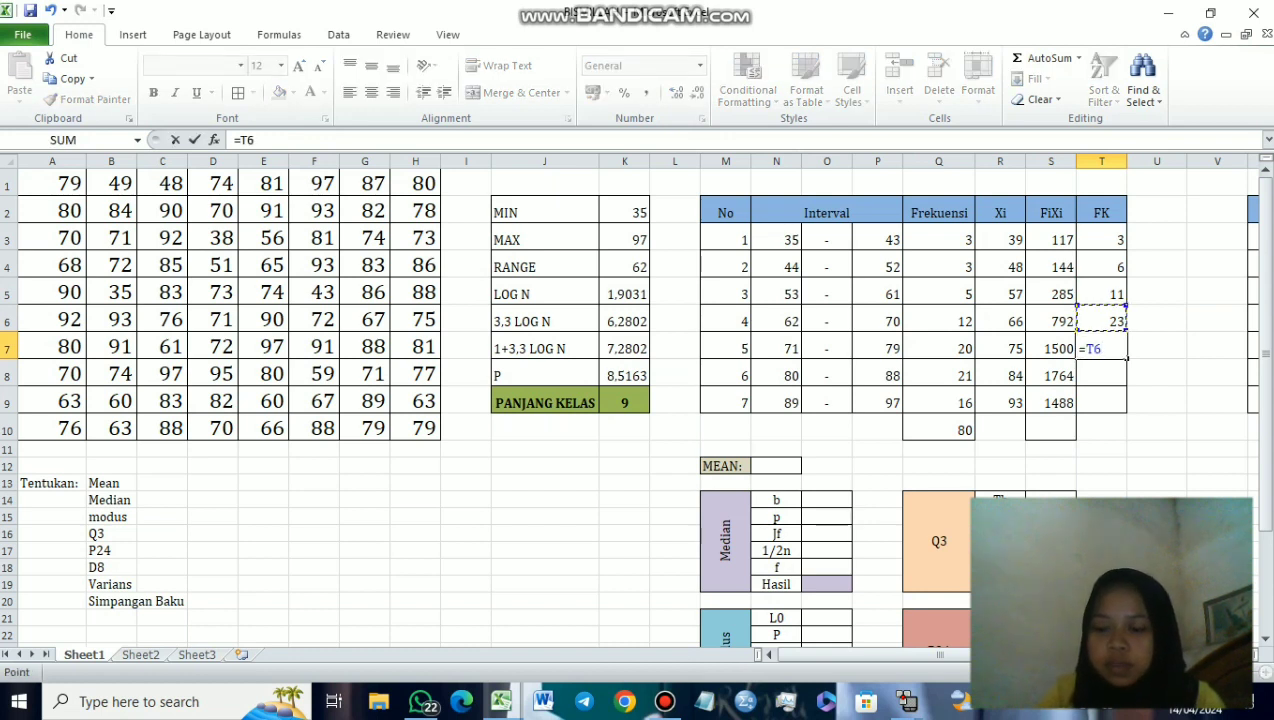
pyautogui.write('+')
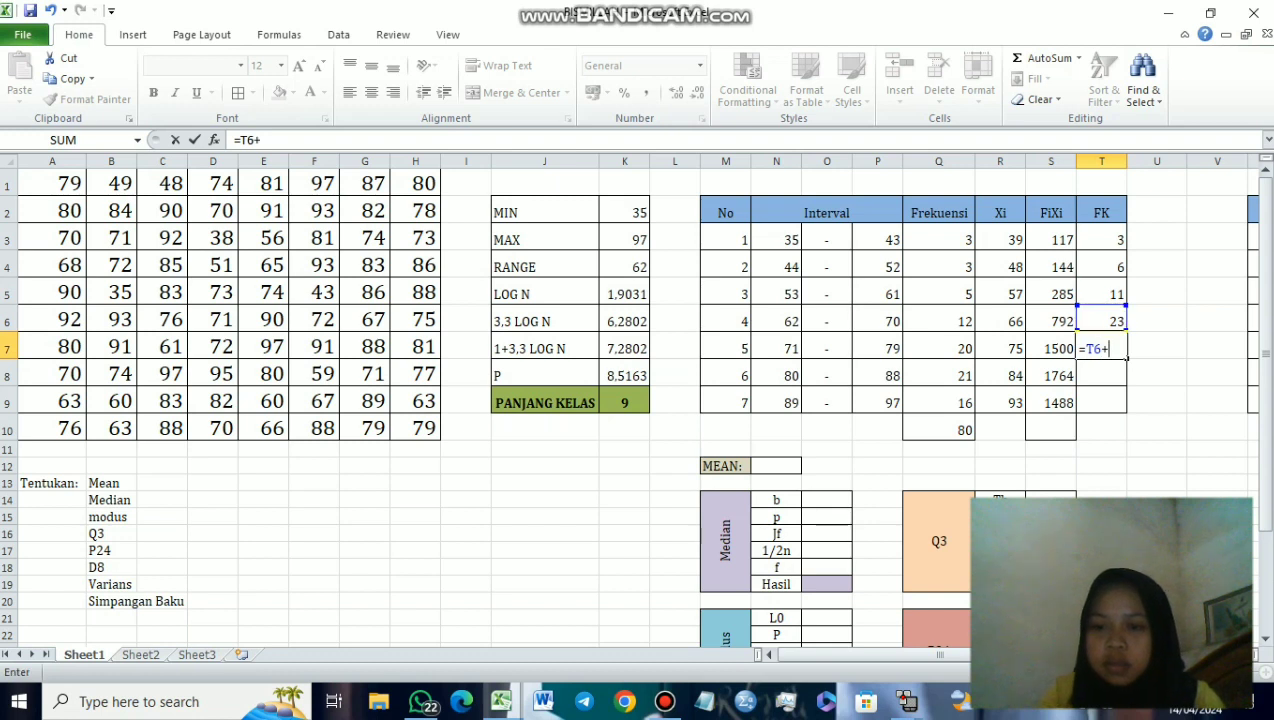
pyautogui.press('Left')
pyautogui.press('Left')
pyautogui.press('Left')
pyautogui.press('Return')
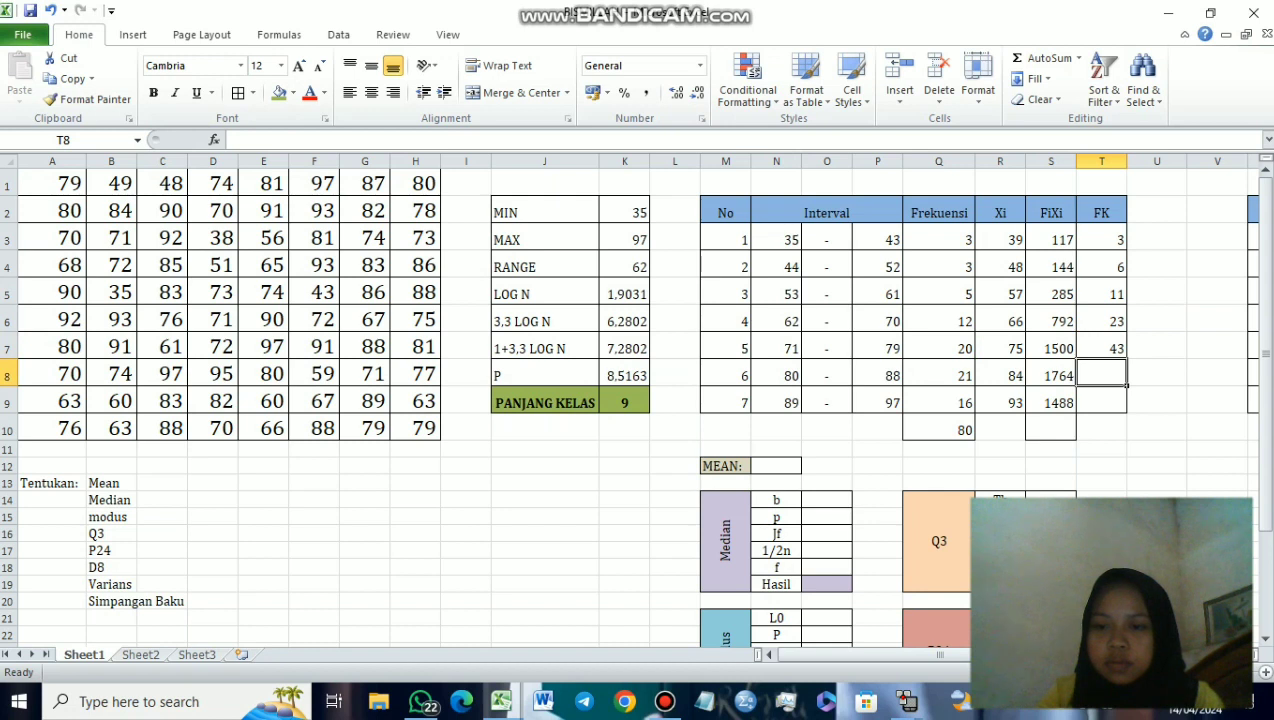
# Step: Enter the sixth class's cumulative frequency in T8 with the formula =Q8+T7
pyautogui.write('=')
pyautogui.press('Left')
pyautogui.press('Left')
pyautogui.press('Left')
pyautogui.write('+')
pyautogui.press('Up')
pyautogui.press('Return')
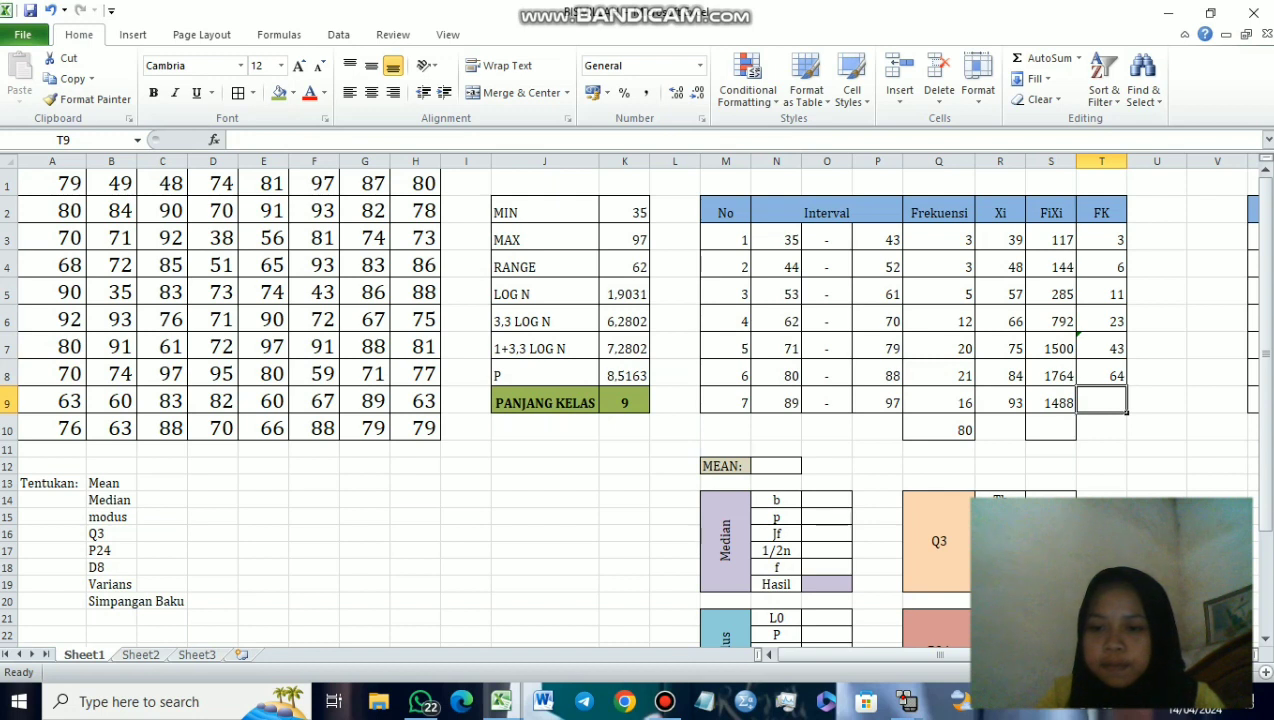
# Step: Enter the seventh class's cumulative frequency in T9 with the formula =Q9+T8
pyautogui.write('=')
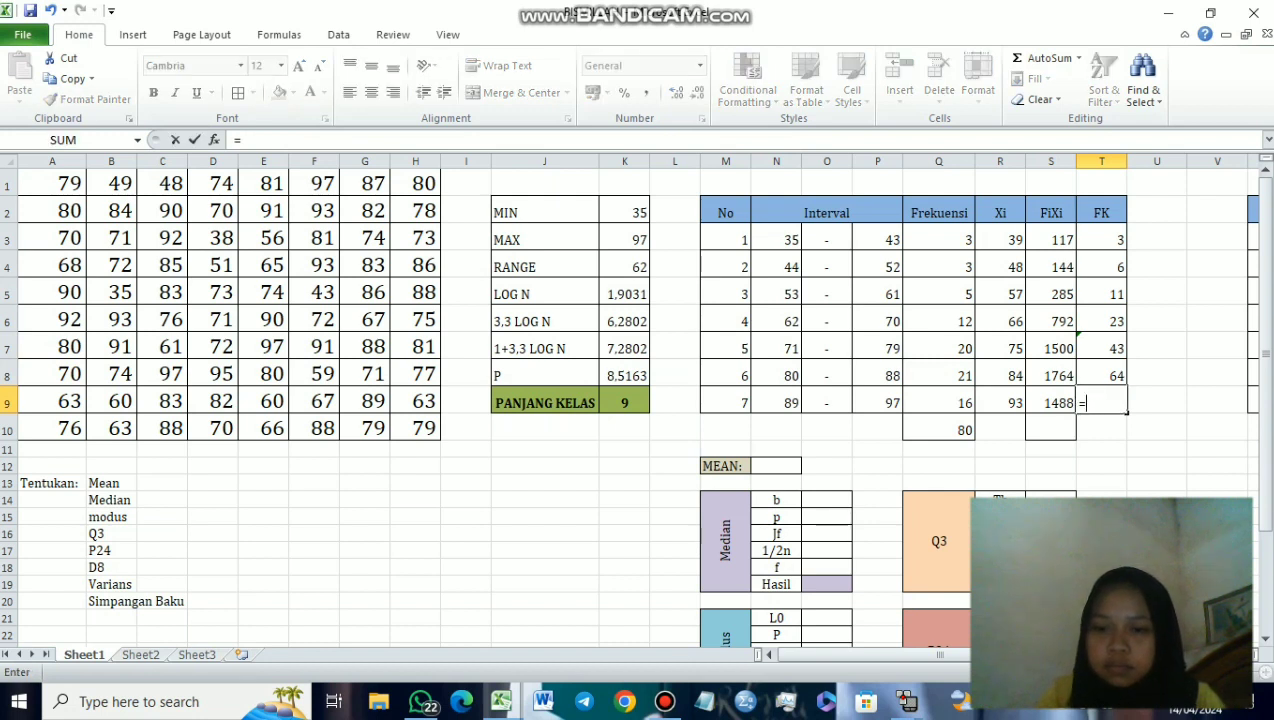
pyautogui.press('Left')
pyautogui.press('Left')
pyautogui.press('Left')
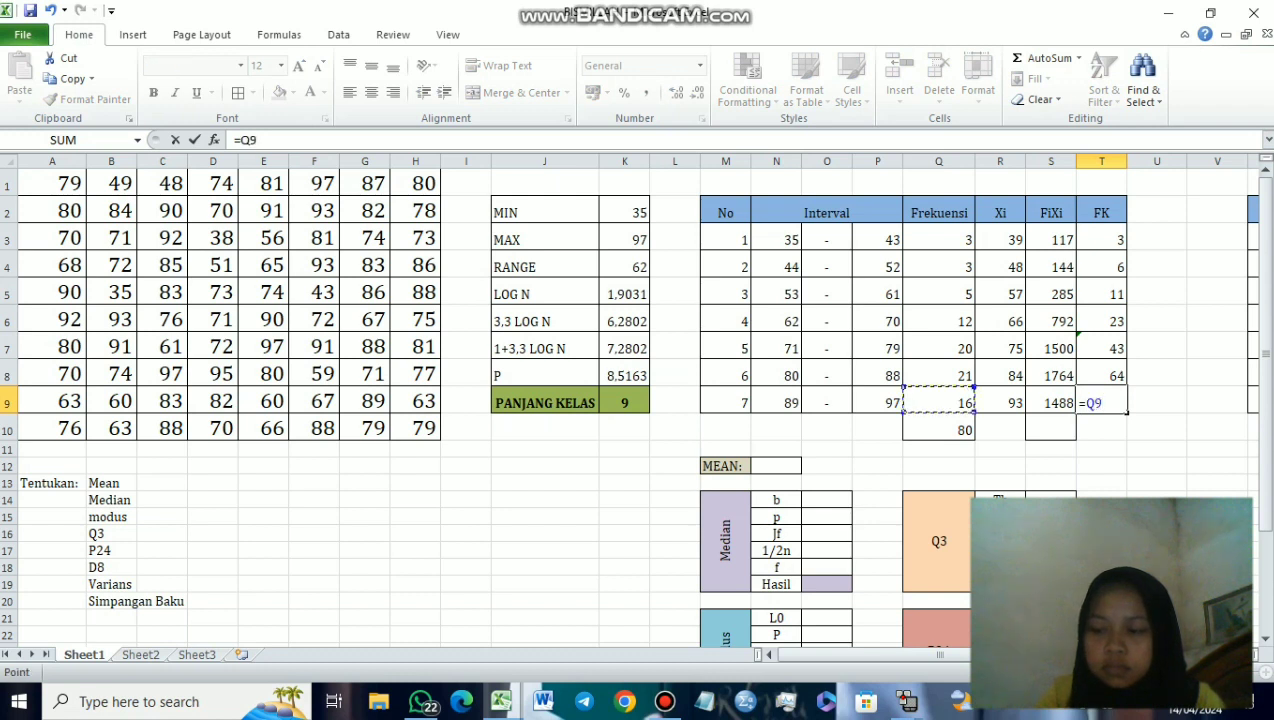
pyautogui.write('+')
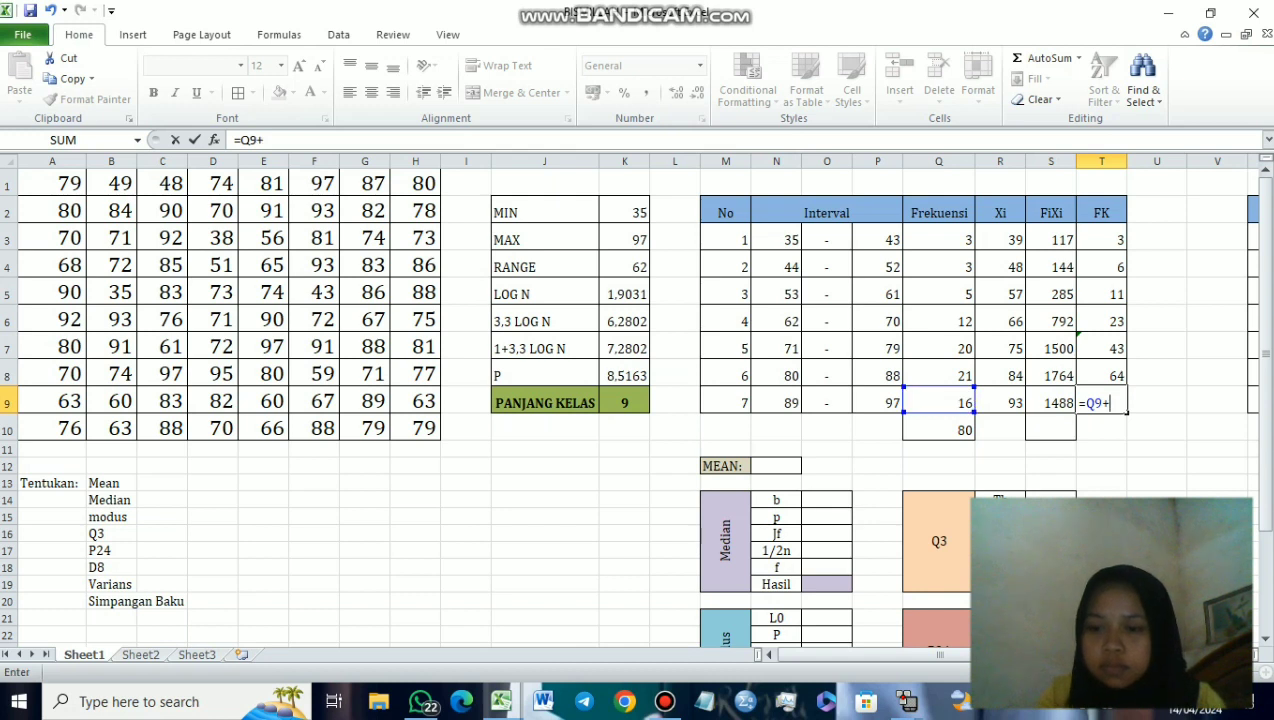
pyautogui.press('F2')
pyautogui.press('Return')
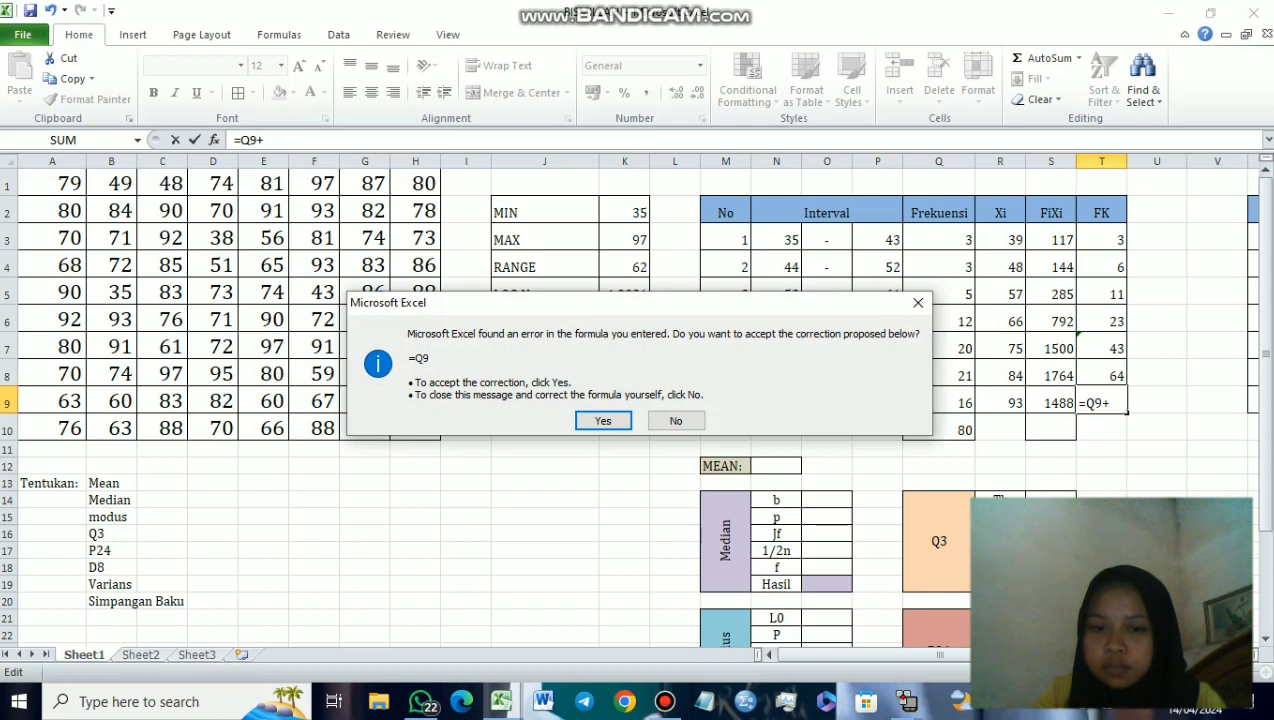
pyautogui.press('Return')
pyautogui.click(1101, 375)
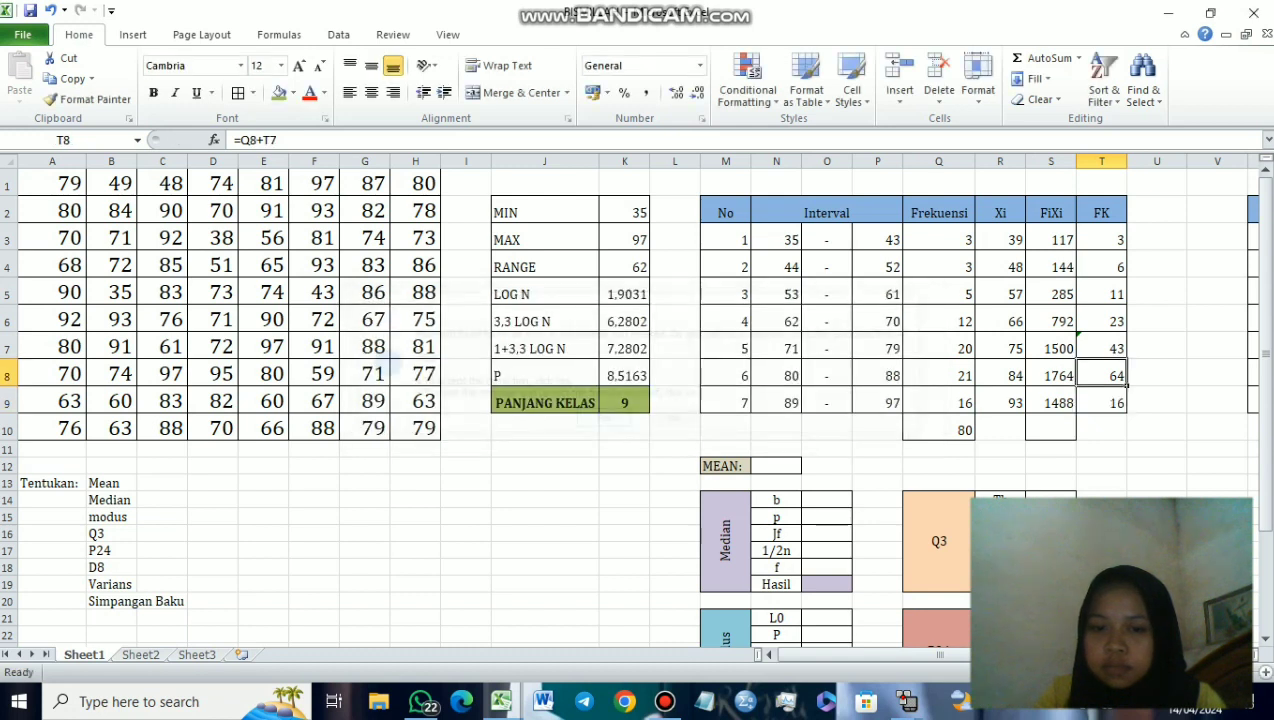
pyautogui.click(1101, 402)
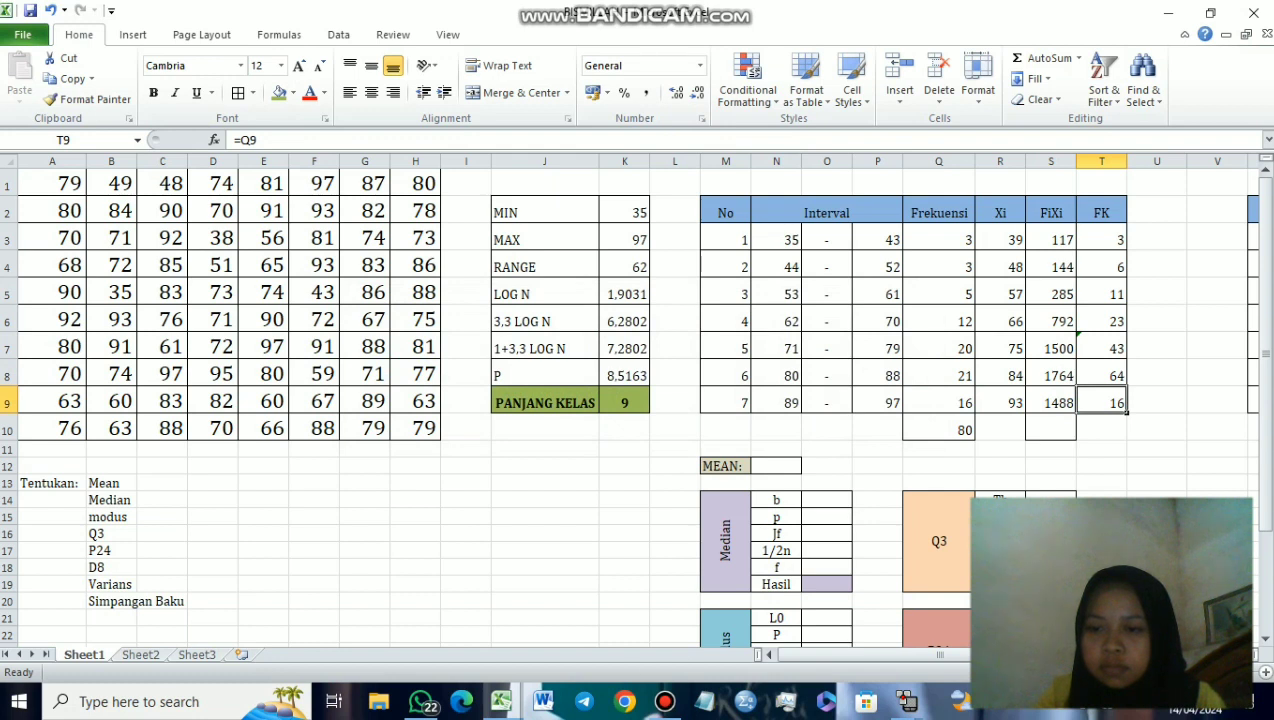
pyautogui.doubleClick(1101, 402)
pyautogui.write('+')
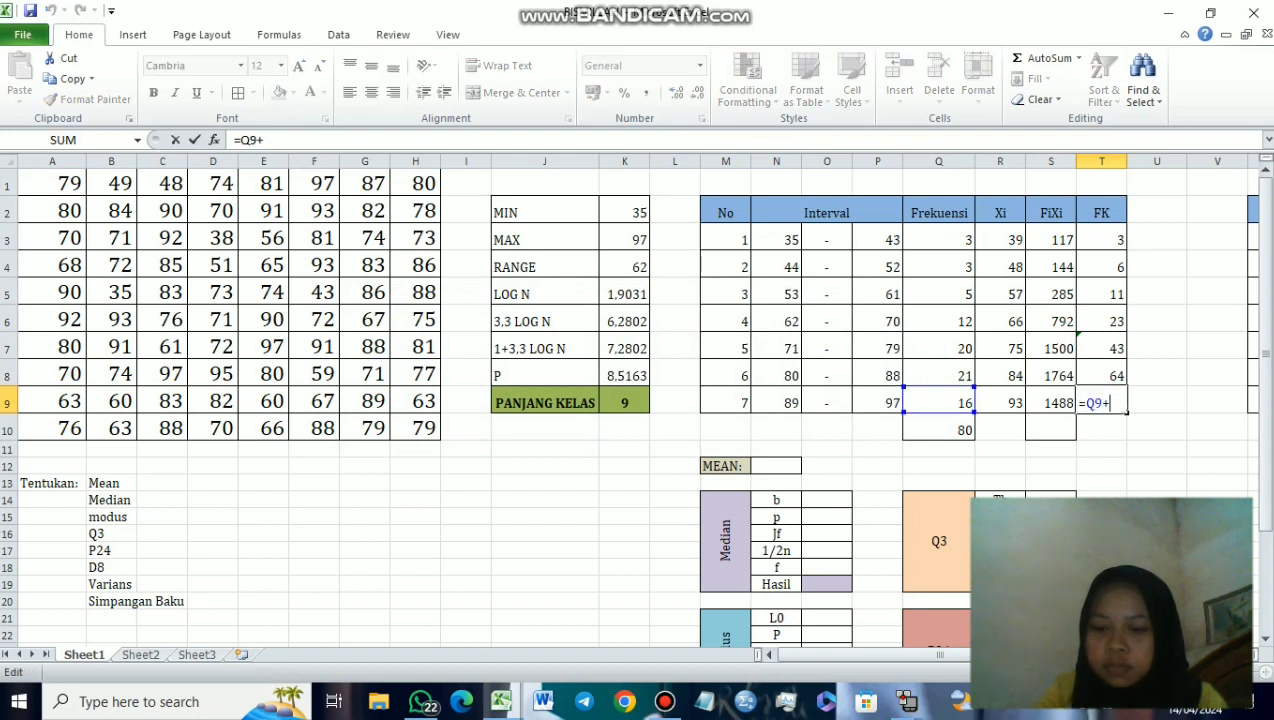
pyautogui.click(1101, 375)
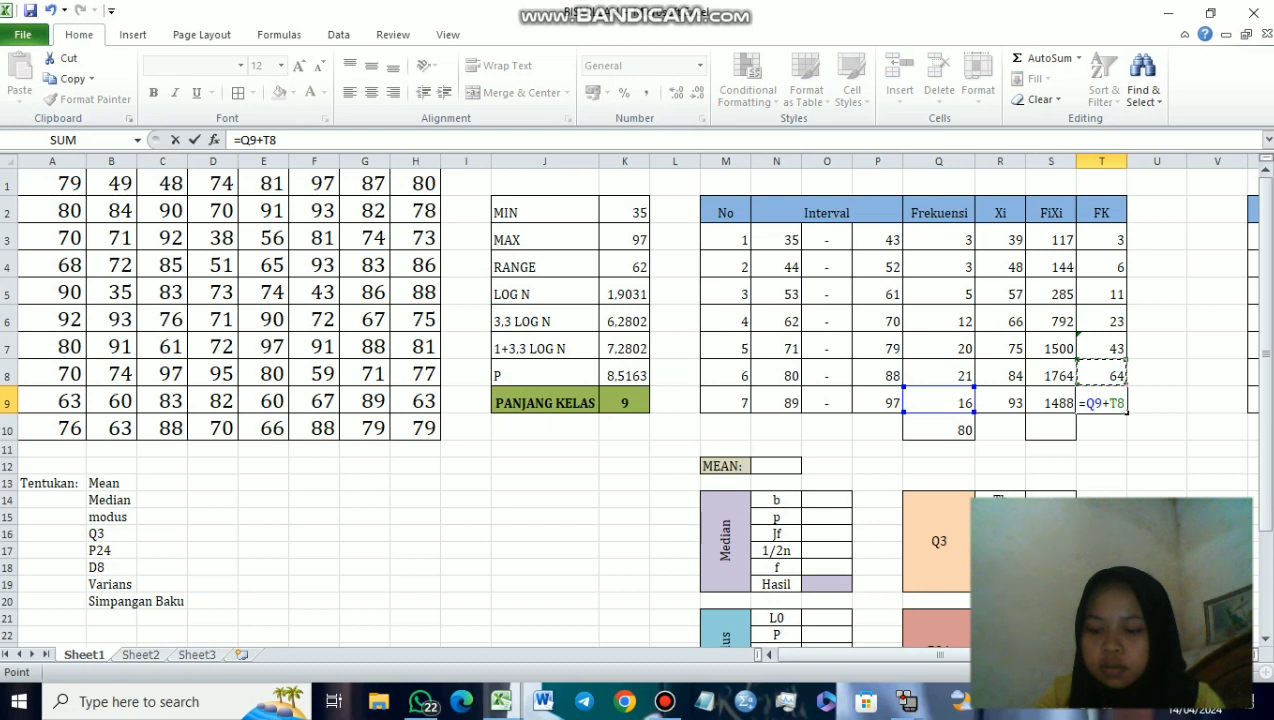
pyautogui.press('Return')
# Step: Total the FiXi column in S10 with the formula =SUM(S3:S9)
pyautogui.click(1050, 429)
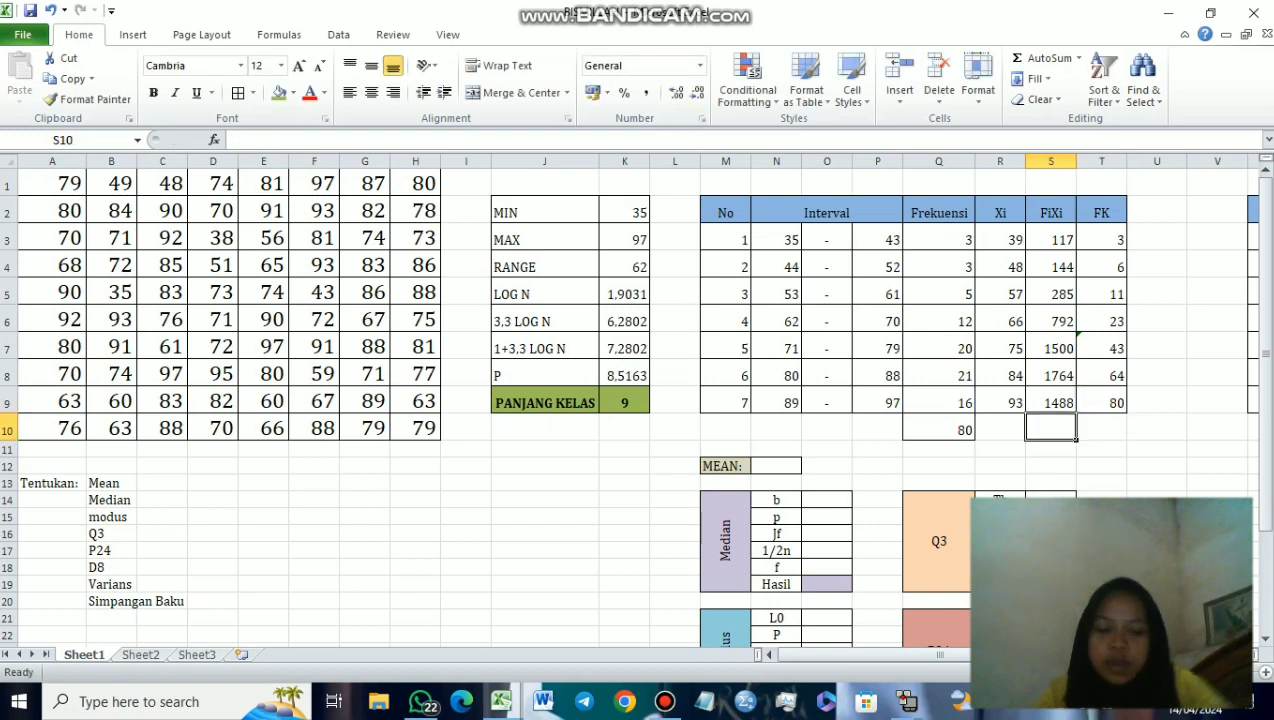
pyautogui.write('S')
pyautogui.press('BackSpace')
pyautogui.write('=SU')
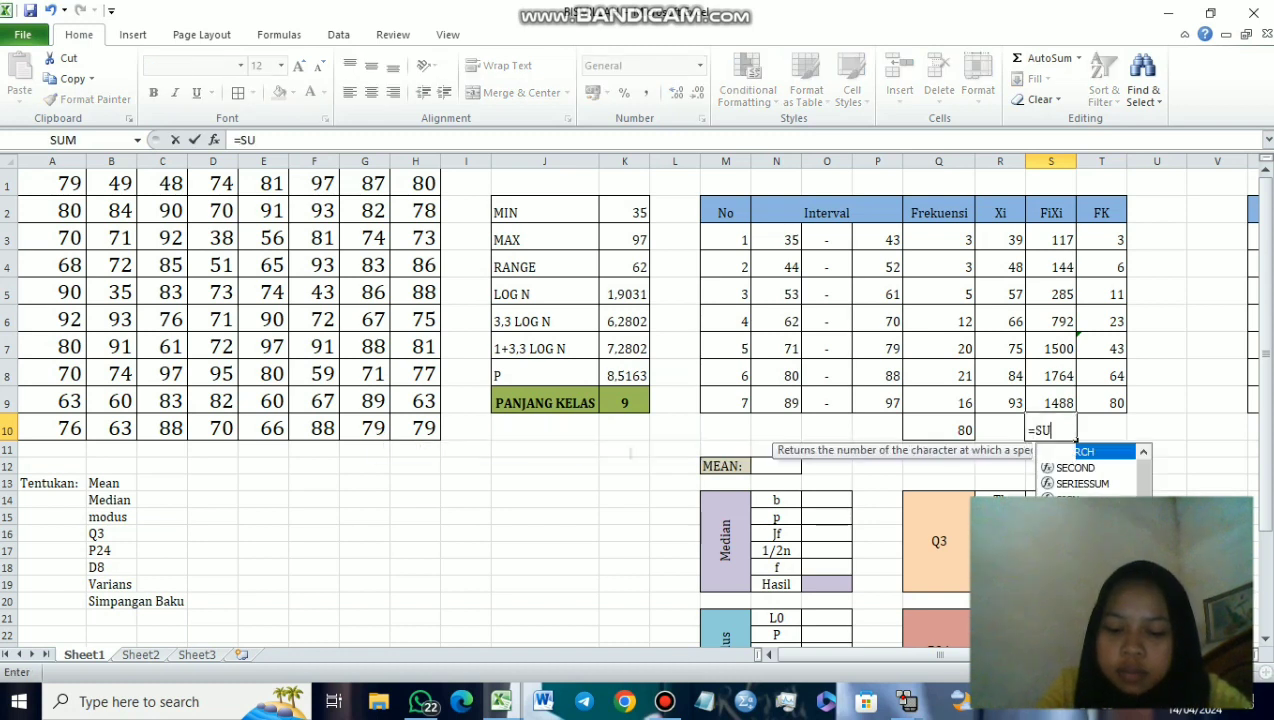
pyautogui.write('M(')
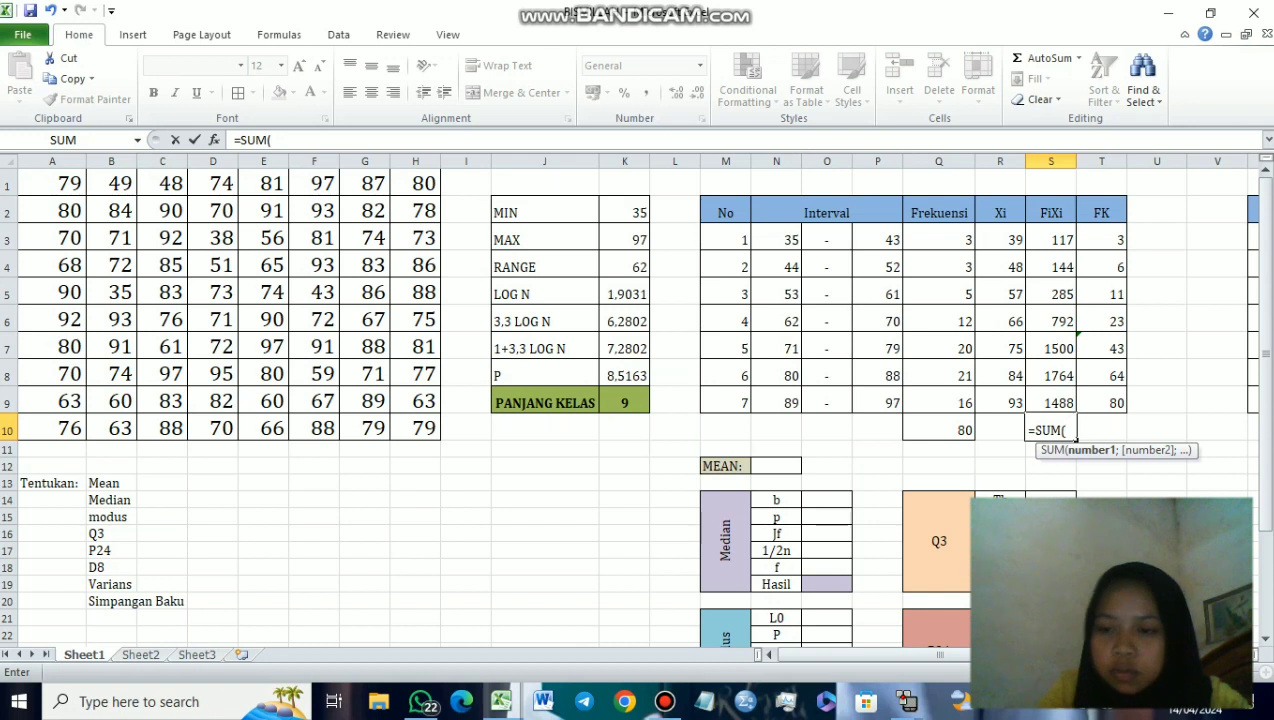
pyautogui.moveTo(1050, 240); pyautogui.dragTo(1060, 403)
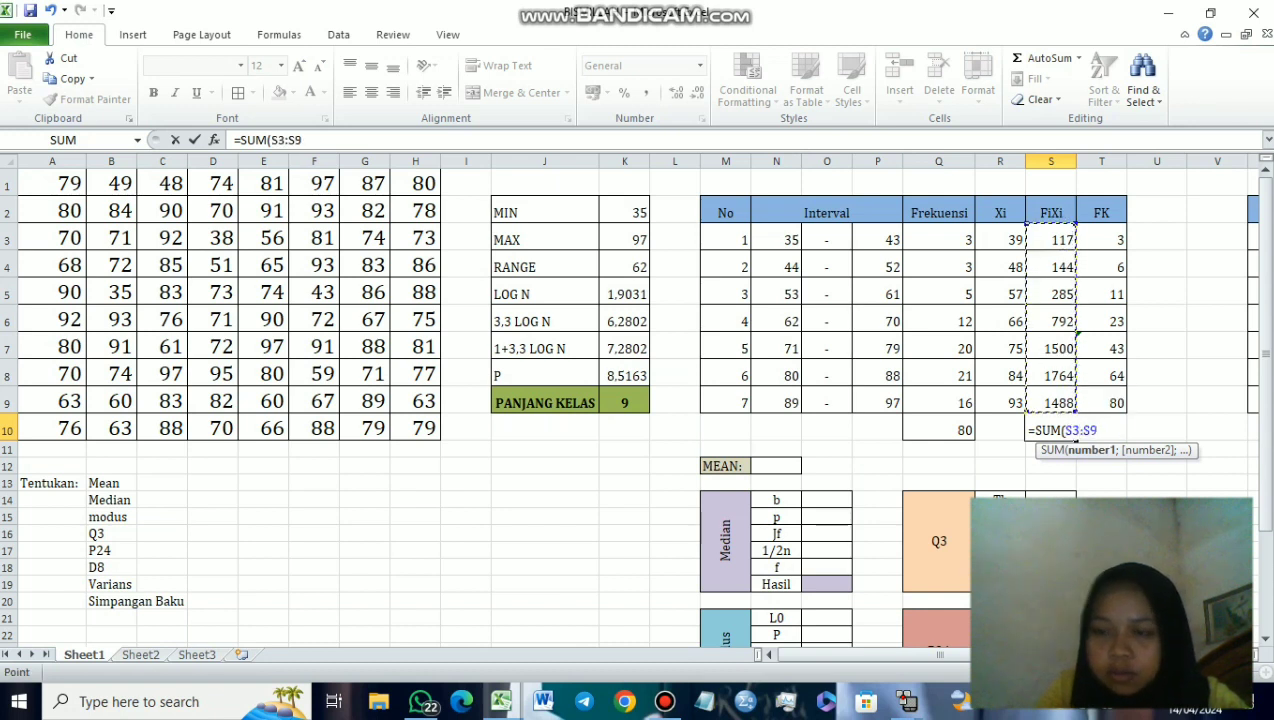
pyautogui.write(')')
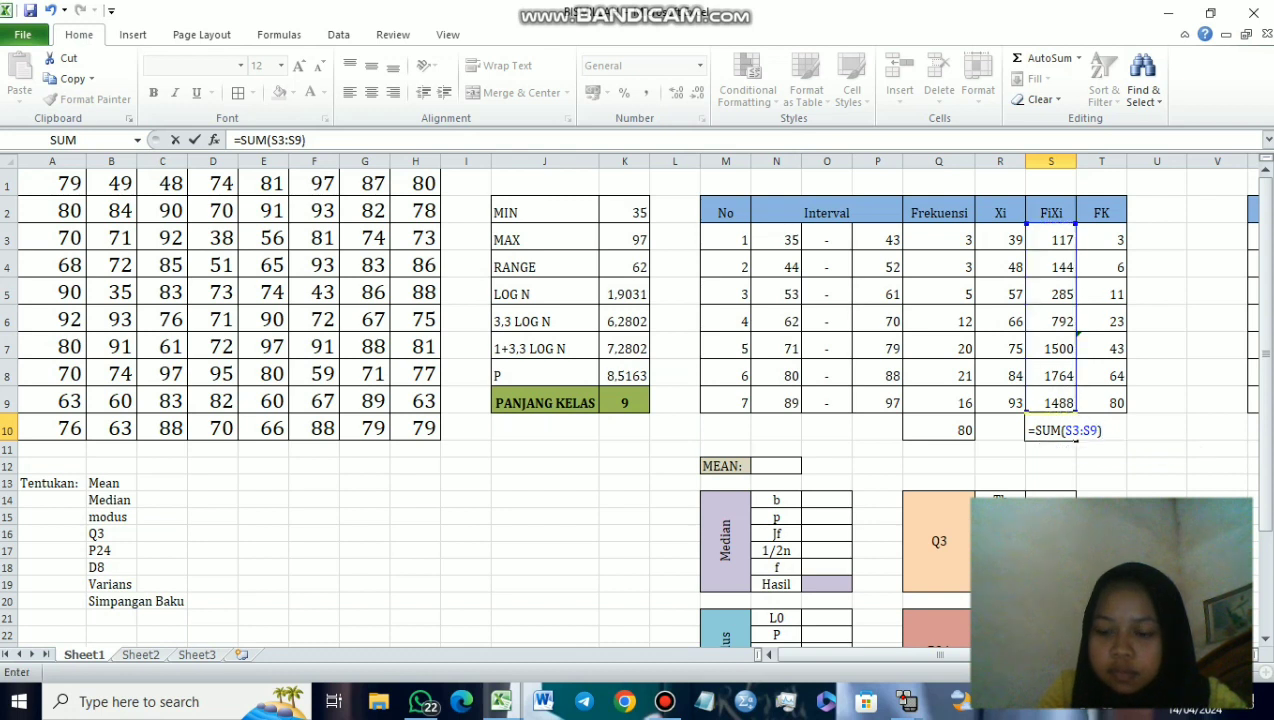
pyautogui.press('Return')
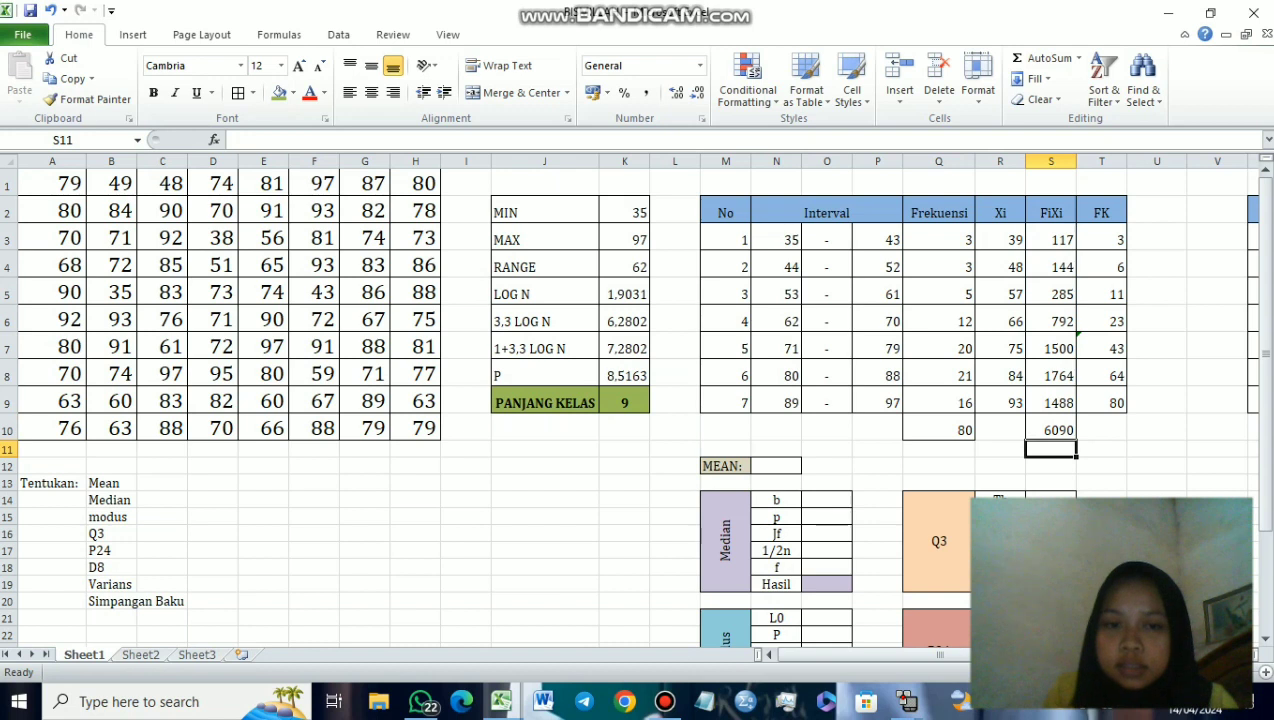
# Step: Review the frequency table and the list of statistics to determine, from Mean to Simpangan Baku
pyautogui.click(624, 267)
pyautogui.click(675, 267)
pyautogui.click(725, 267)
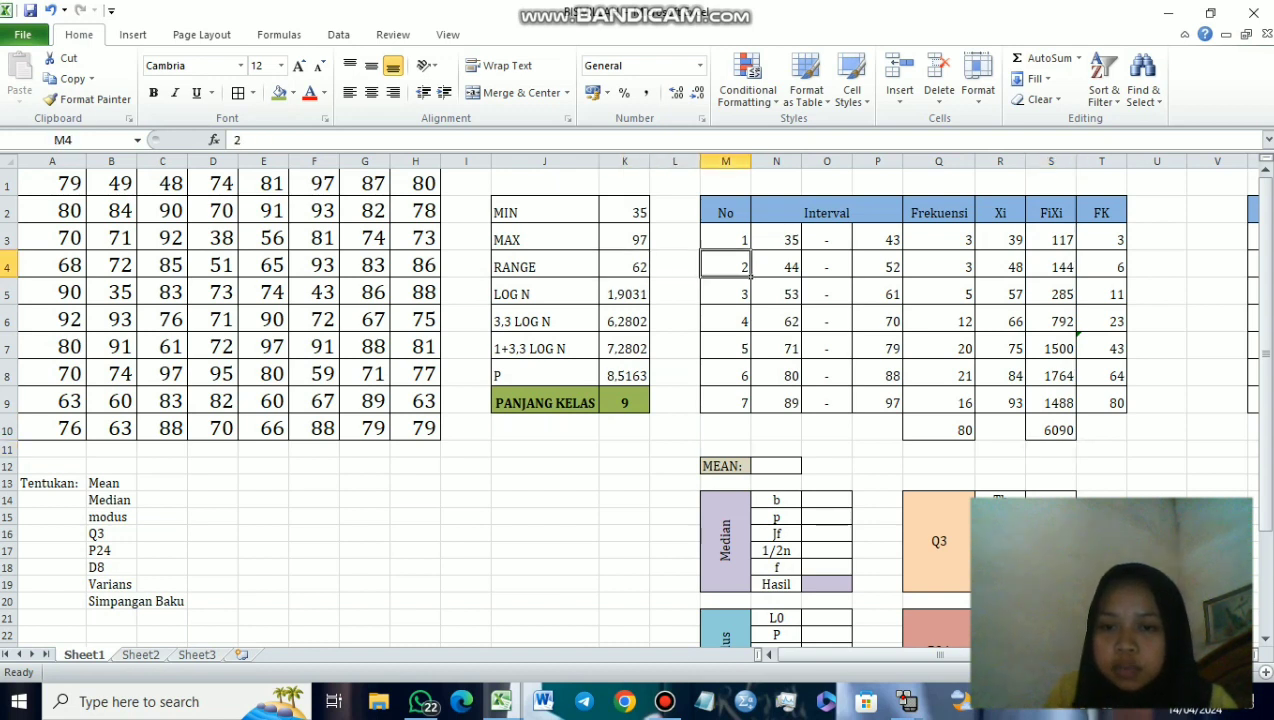
pyautogui.click(740, 241)
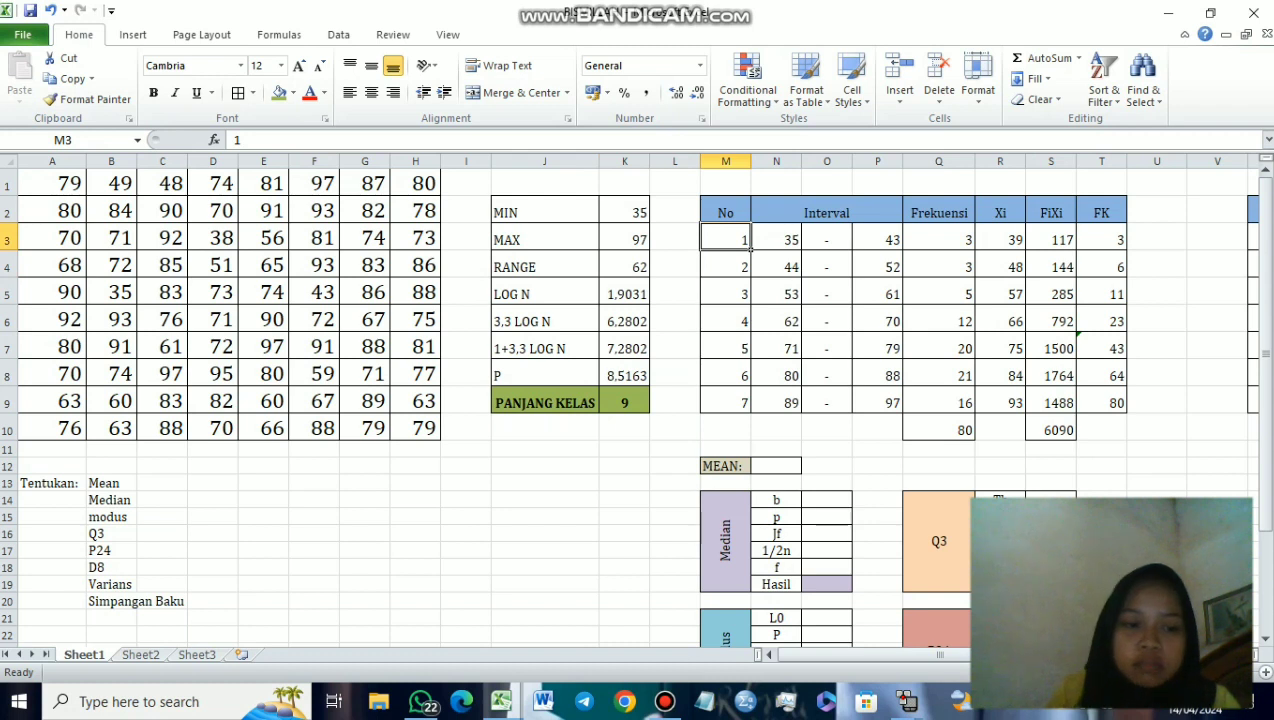
pyautogui.click(110, 483)
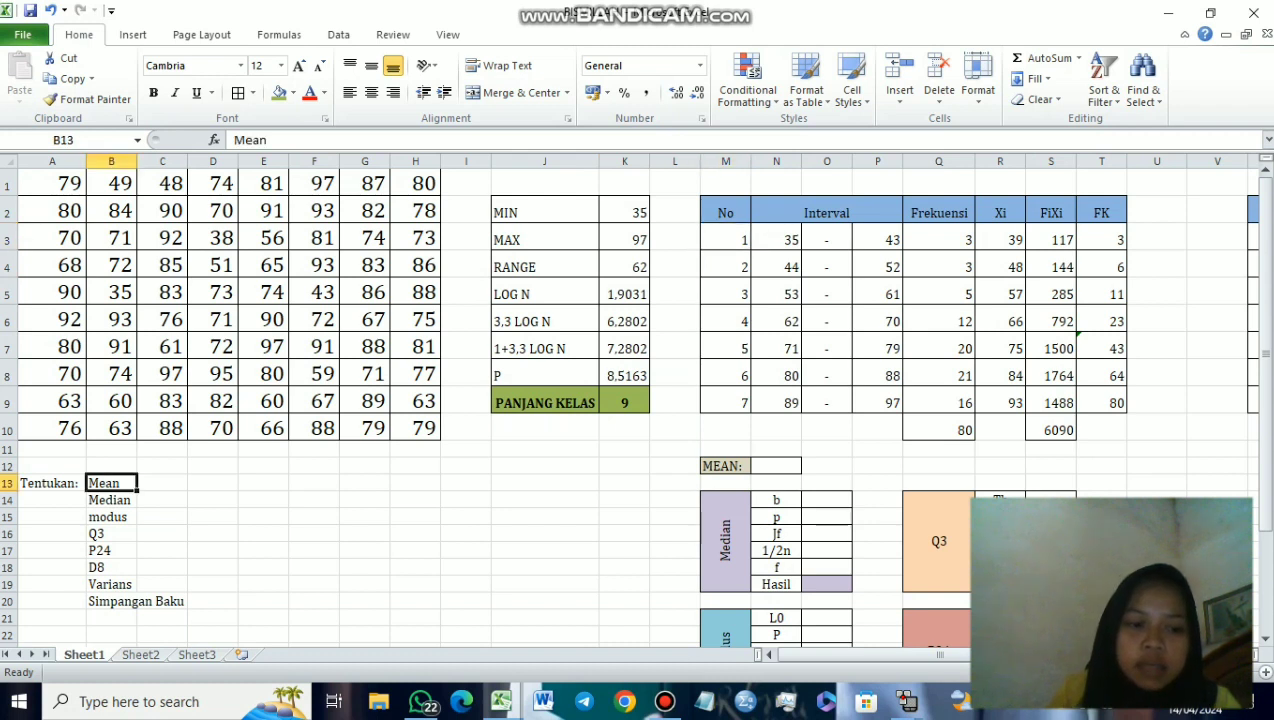
pyautogui.click(162, 499)
pyautogui.click(110, 601)
pyautogui.click(162, 601)
pyautogui.click(162, 584)
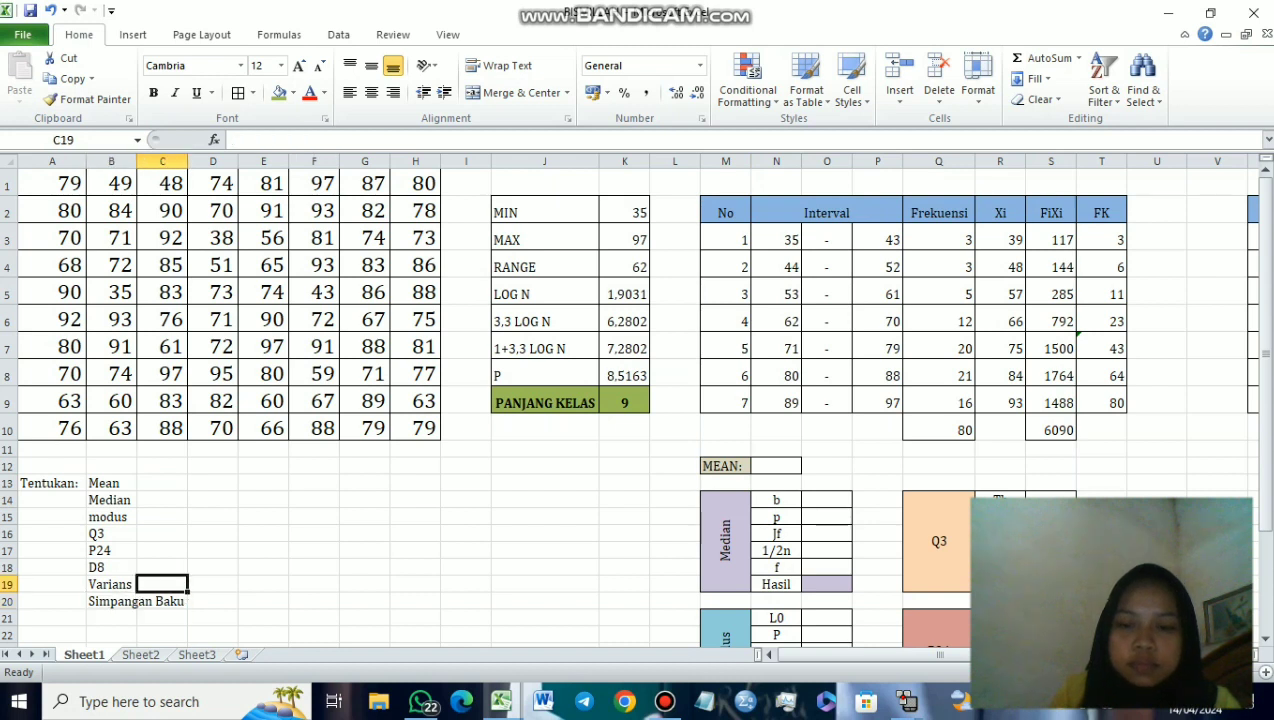
# Step: Calculate the mean in N12 by dividing the FiXi total by the frequency total with =S10/Q10
pyautogui.click(795, 466)
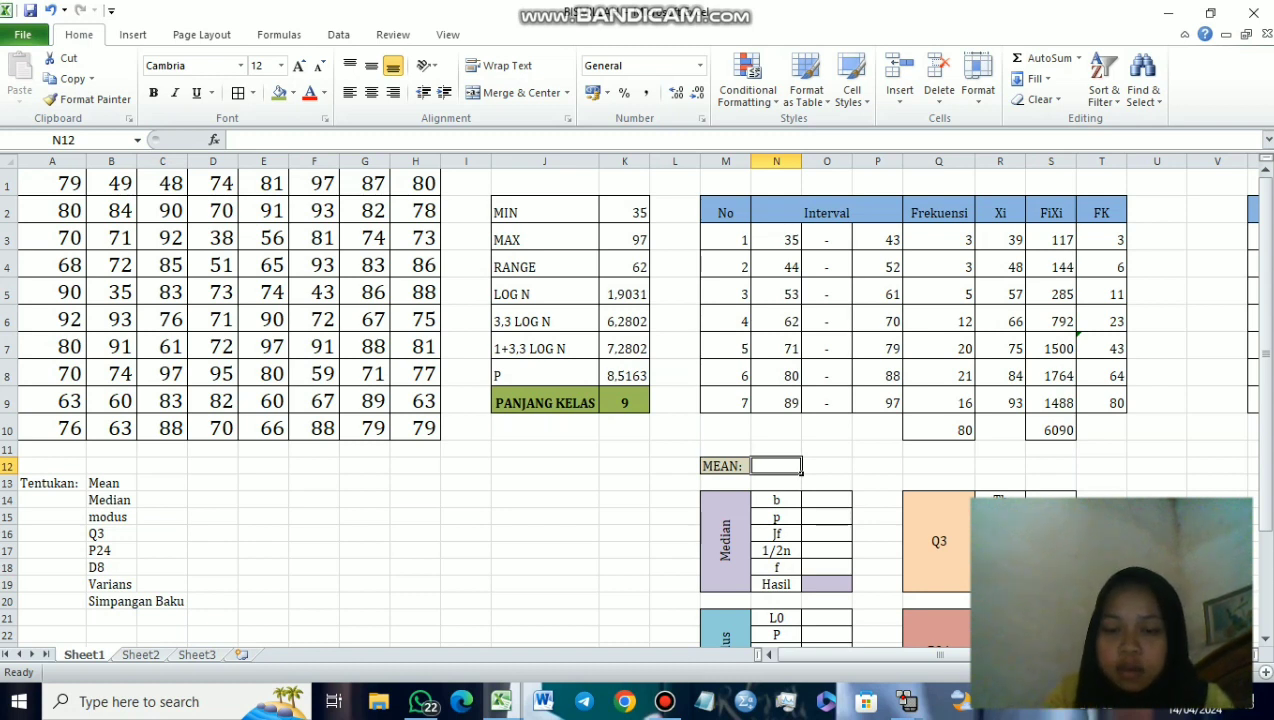
pyautogui.write('=')
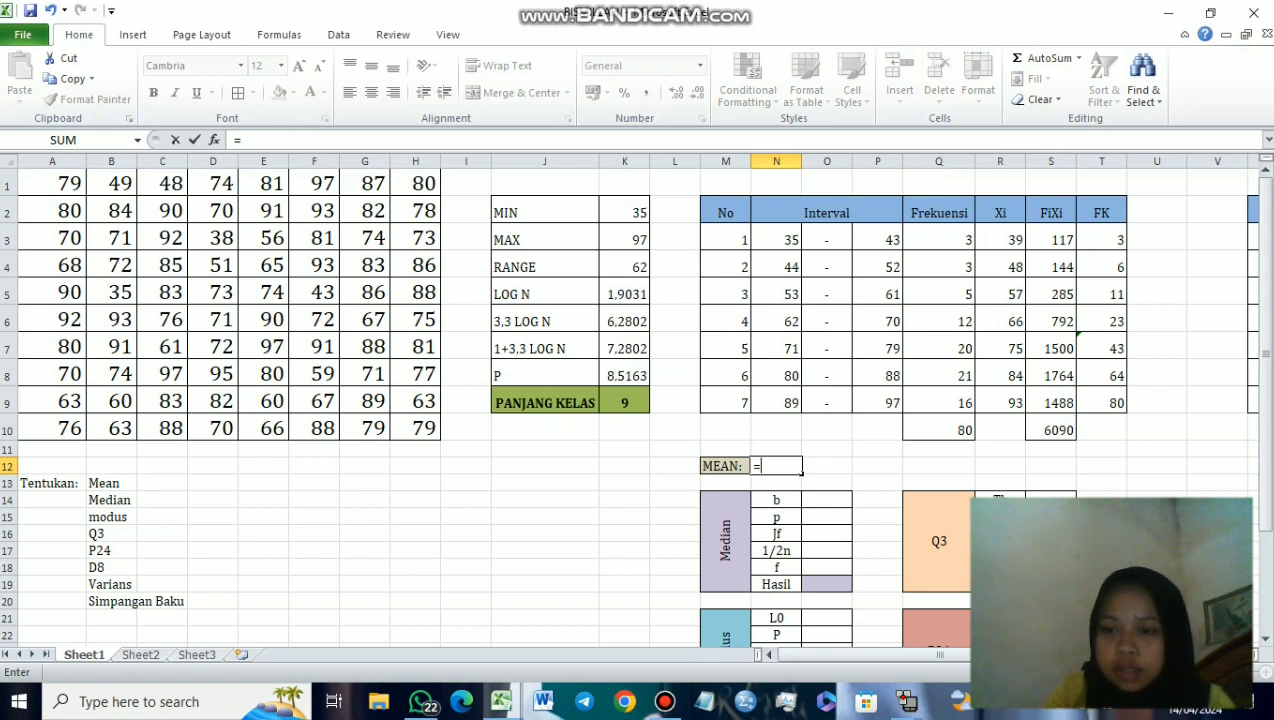
pyautogui.click(1051, 430)
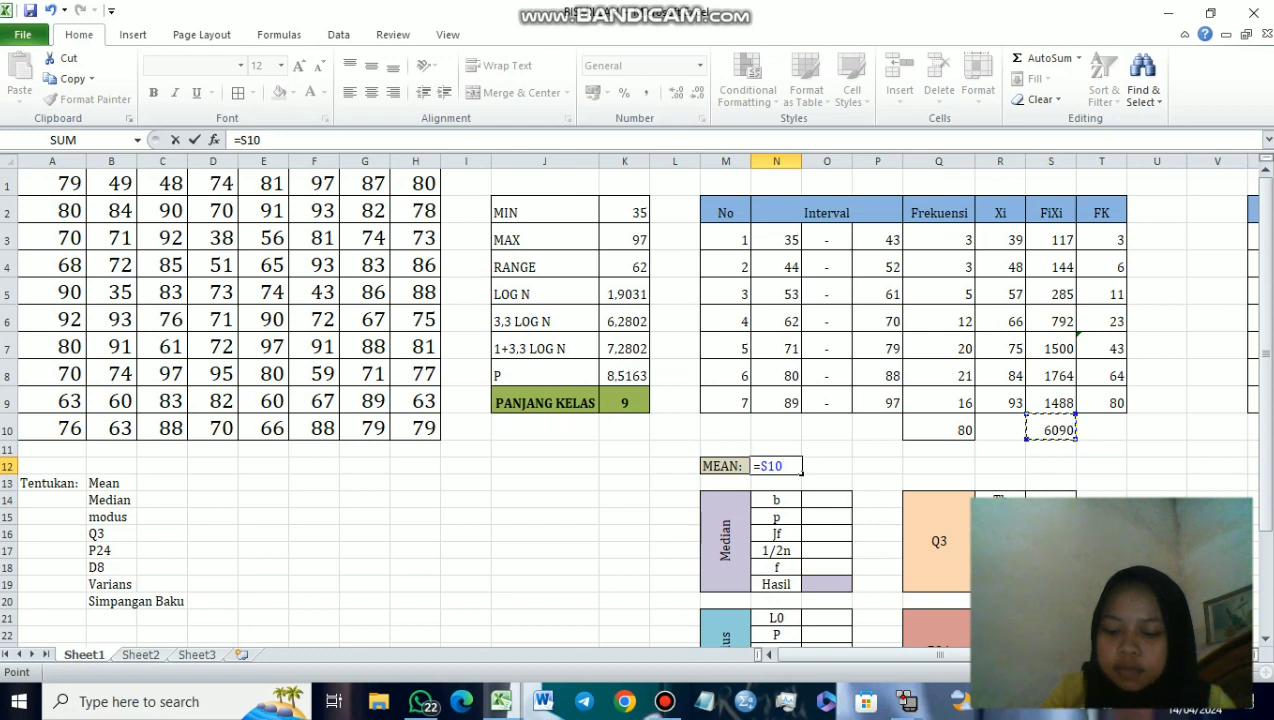
pyautogui.write('/')
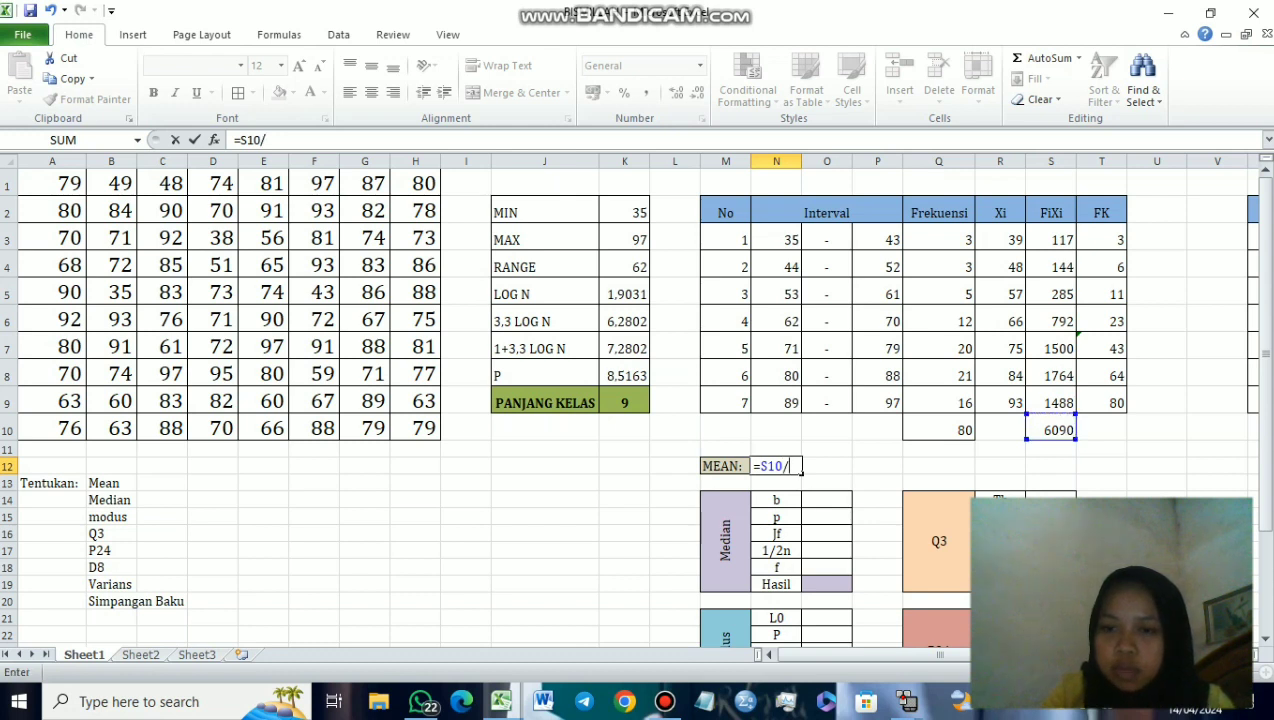
pyautogui.click(938, 430)
pyautogui.press('Return')
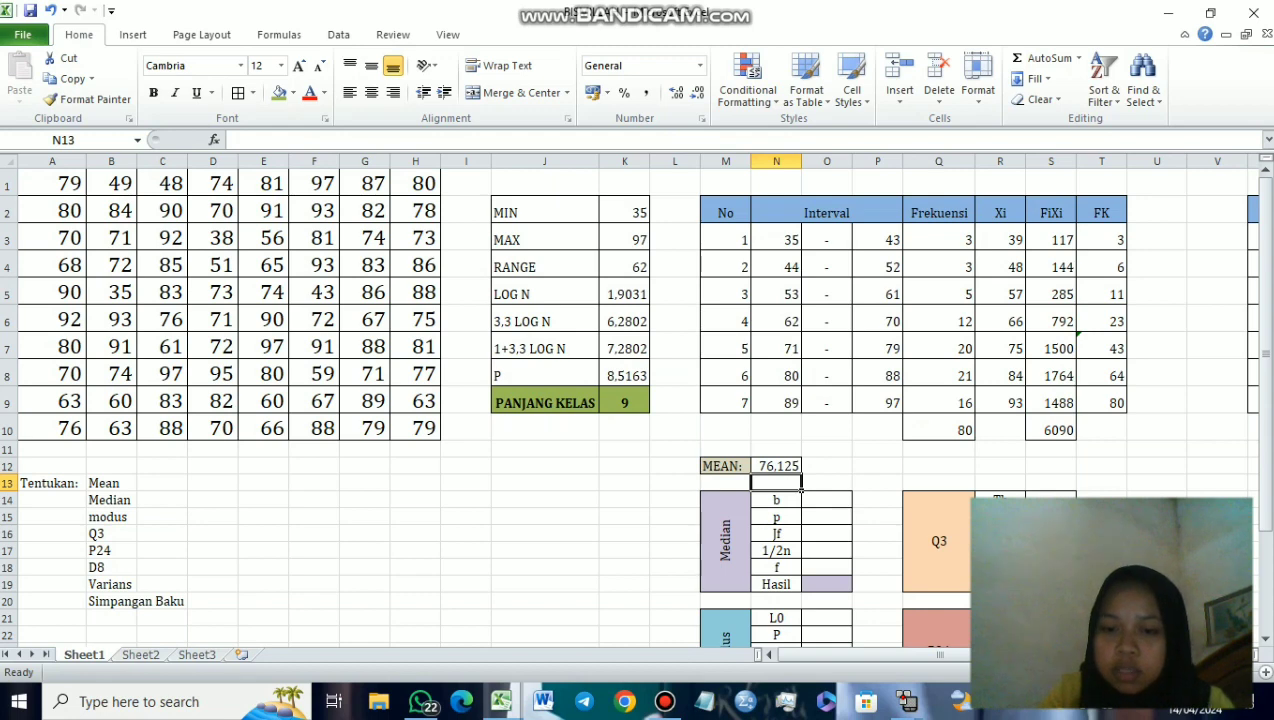
# Step: Calculate the median's 1/2n value in O17 from the frequency total with the formula =0,5*Q10
pyautogui.hscroll(2, 637, 400)
pyautogui.scroll(-2, 637, 400)
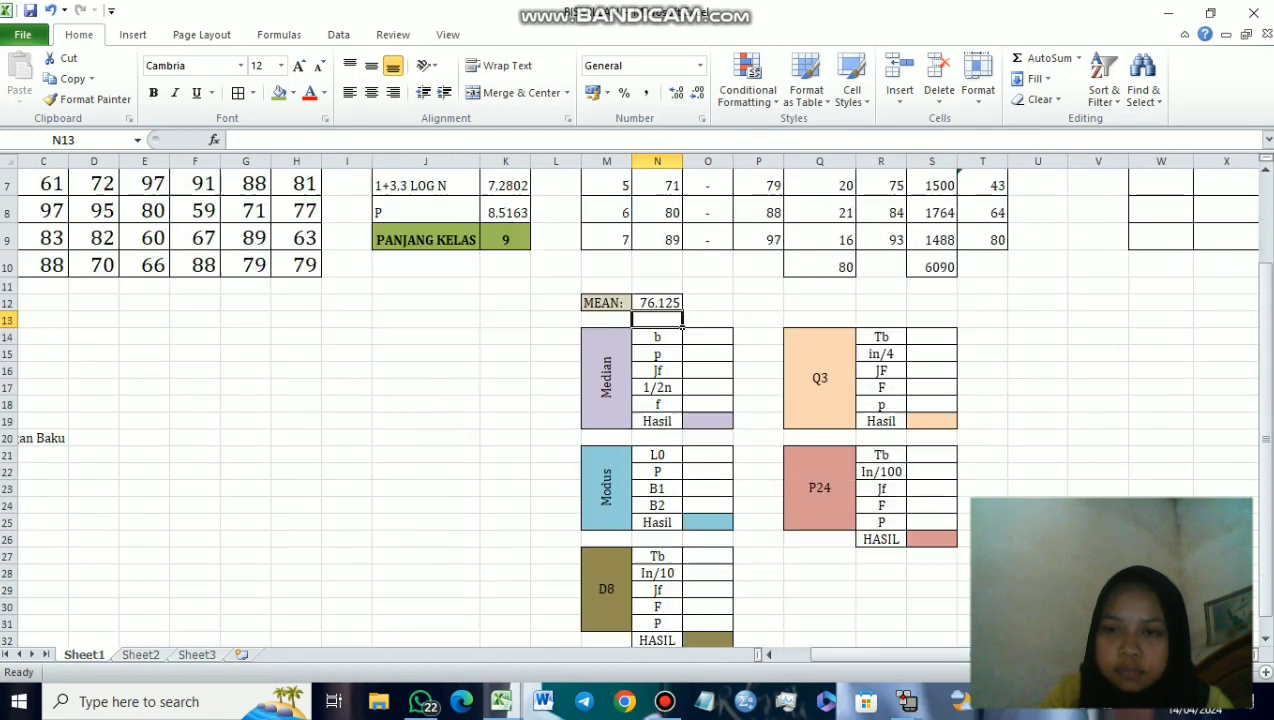
pyautogui.hscroll(-2, 637, 400)
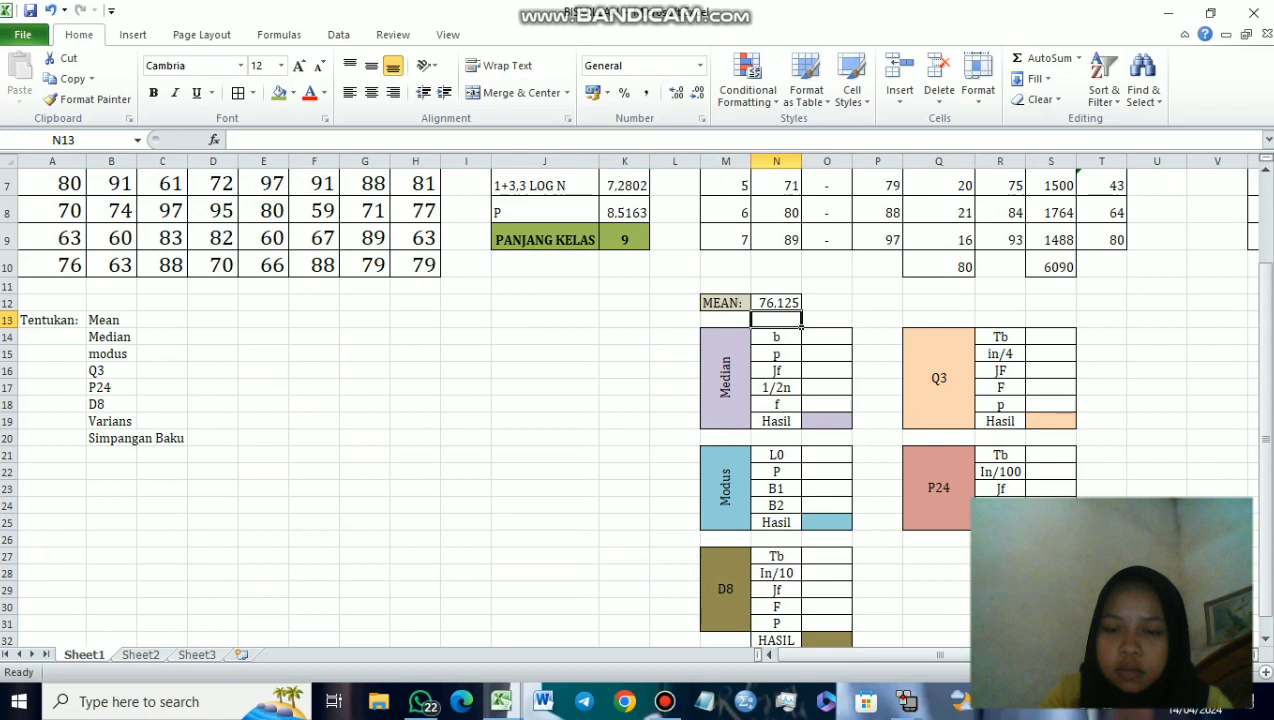
pyautogui.click(725, 378)
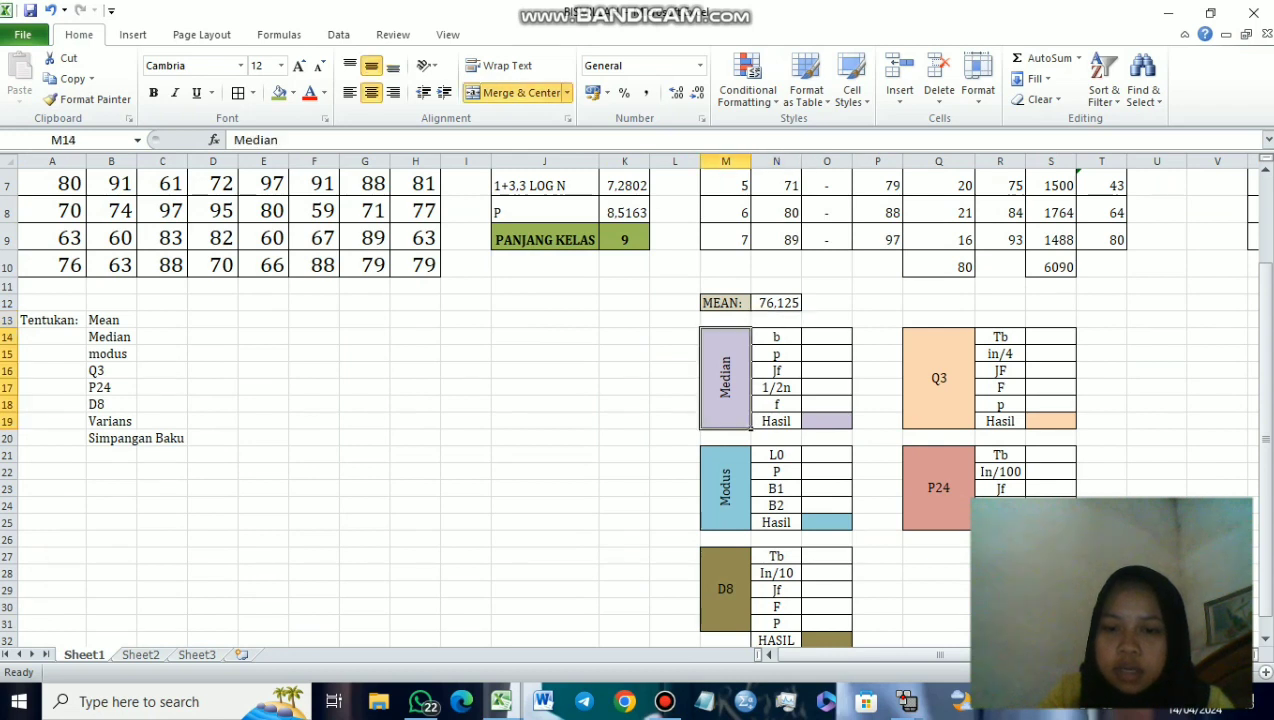
pyautogui.click(826, 387)
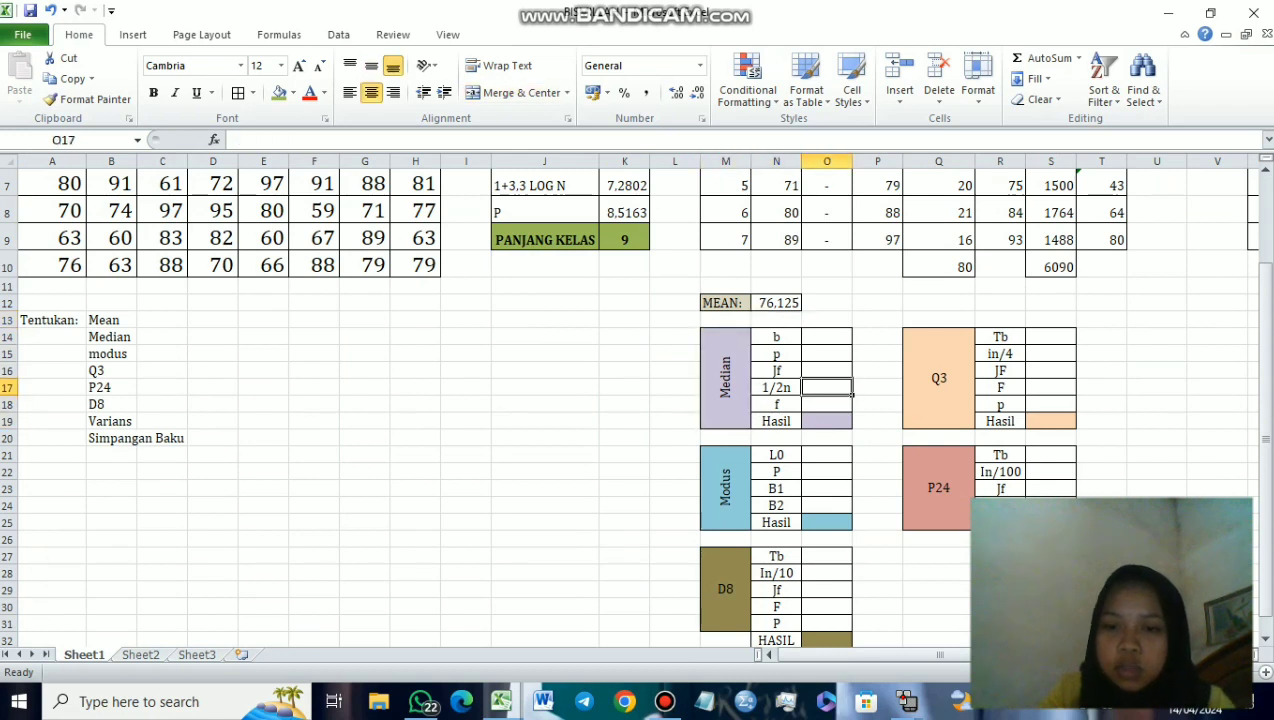
pyautogui.scroll(2, 630, 400)
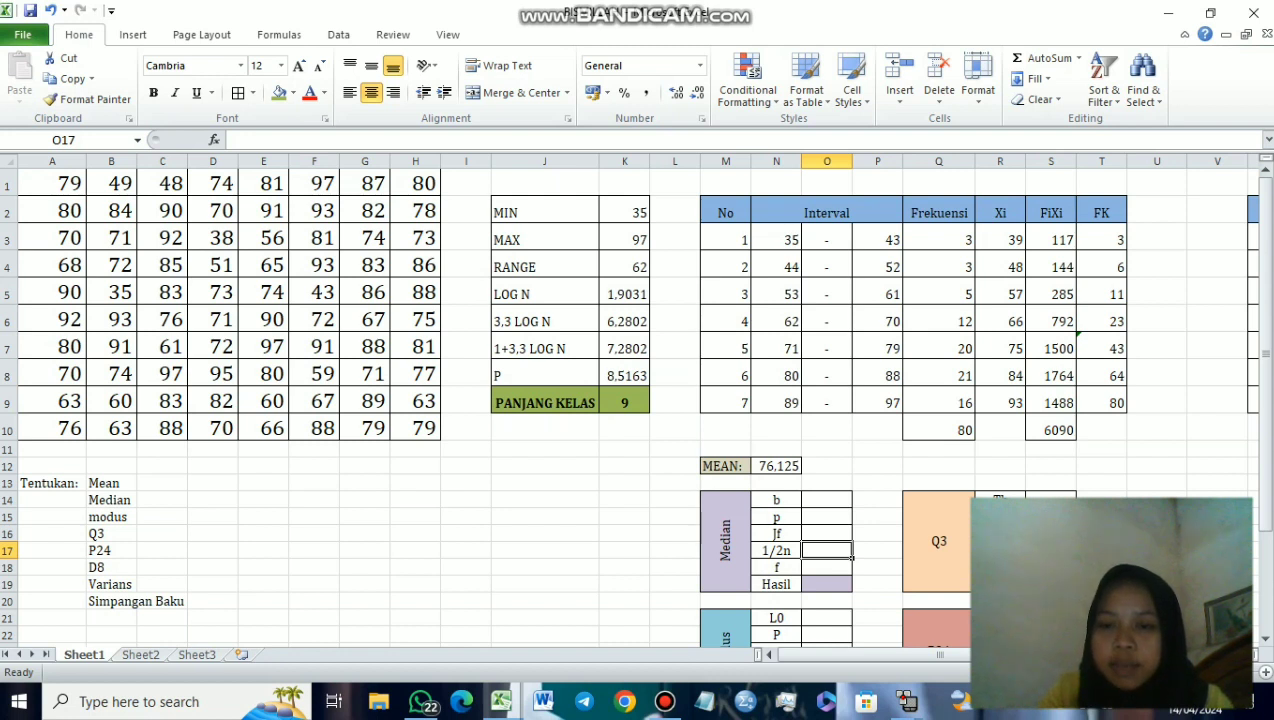
pyautogui.click(826, 533)
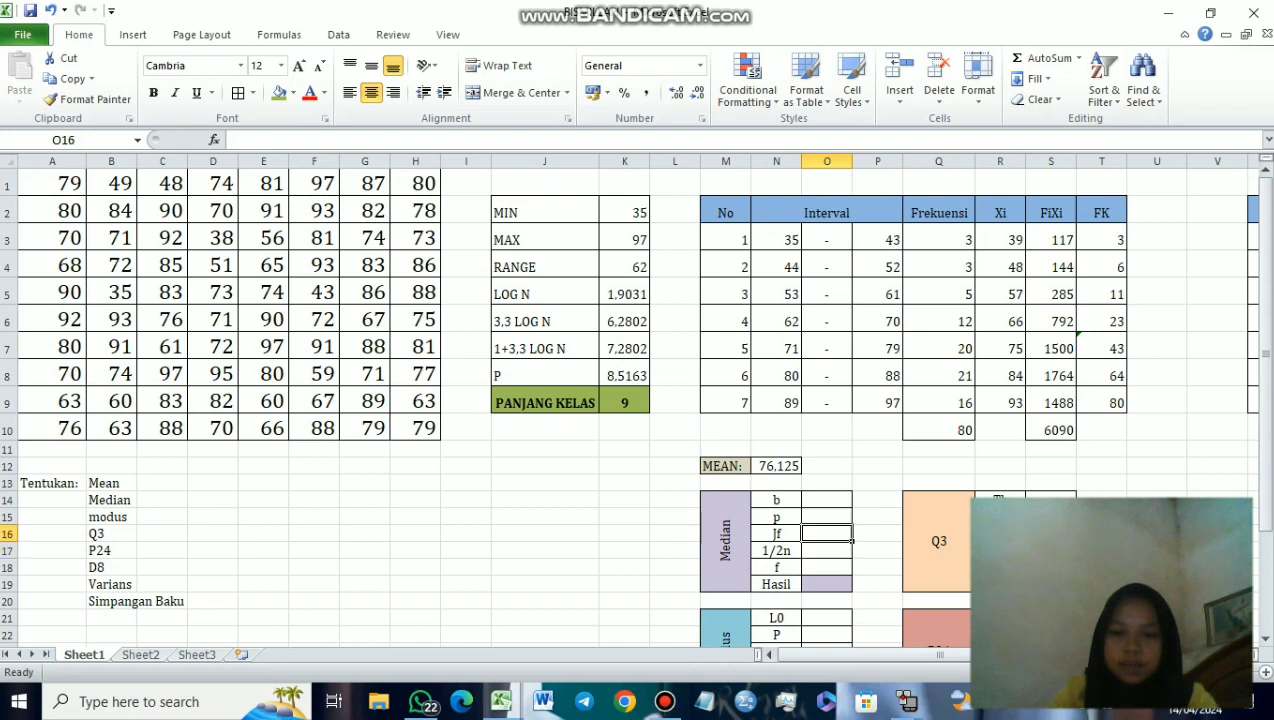
pyautogui.click(826, 550)
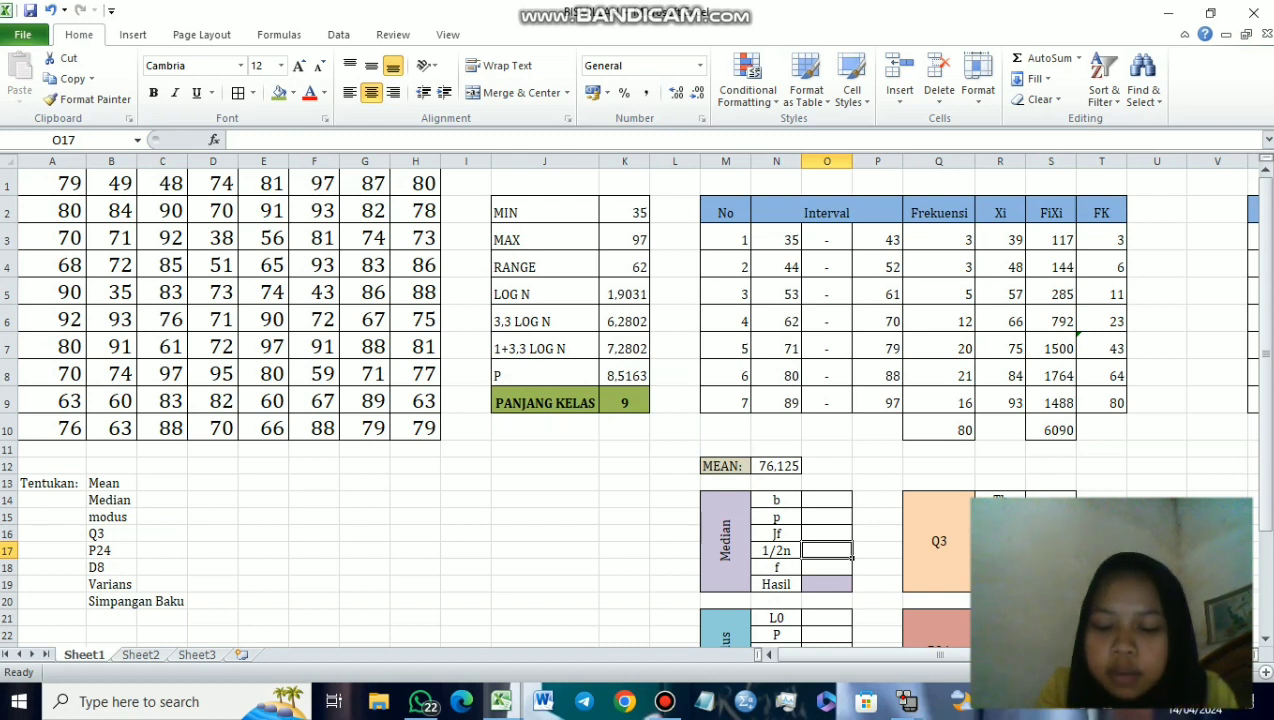
pyautogui.write('=0,')
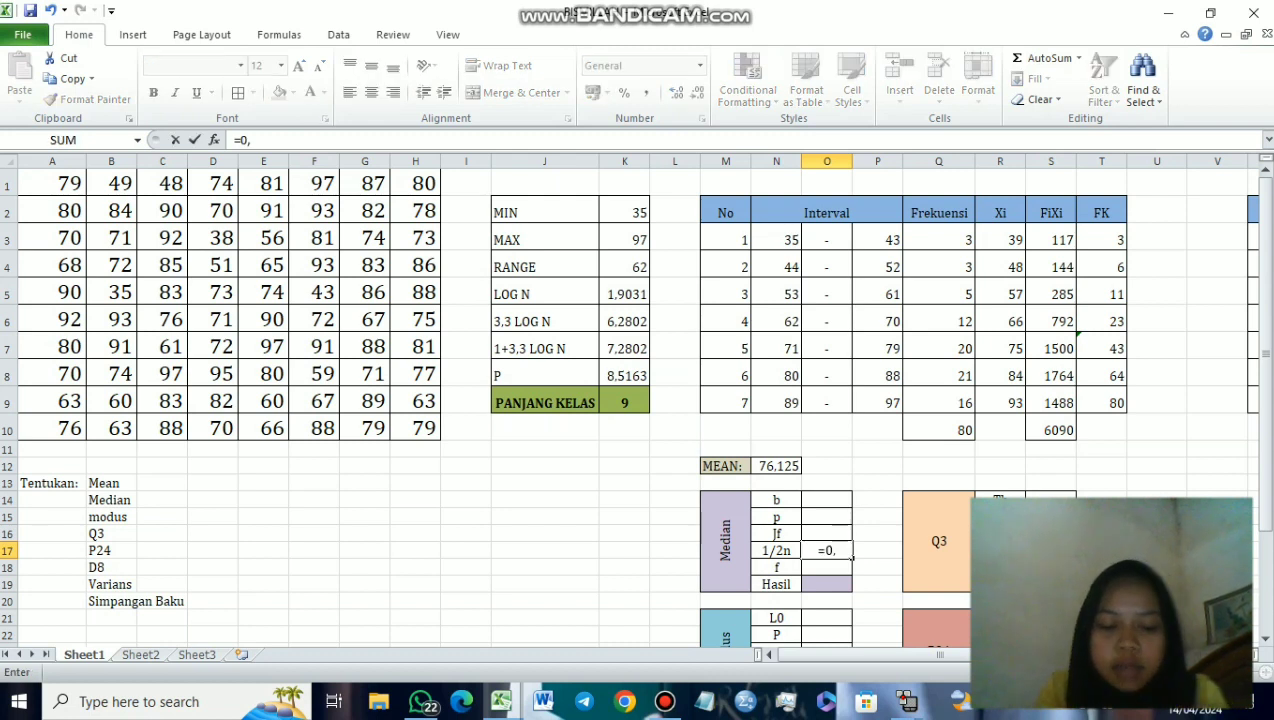
pyautogui.write('5')
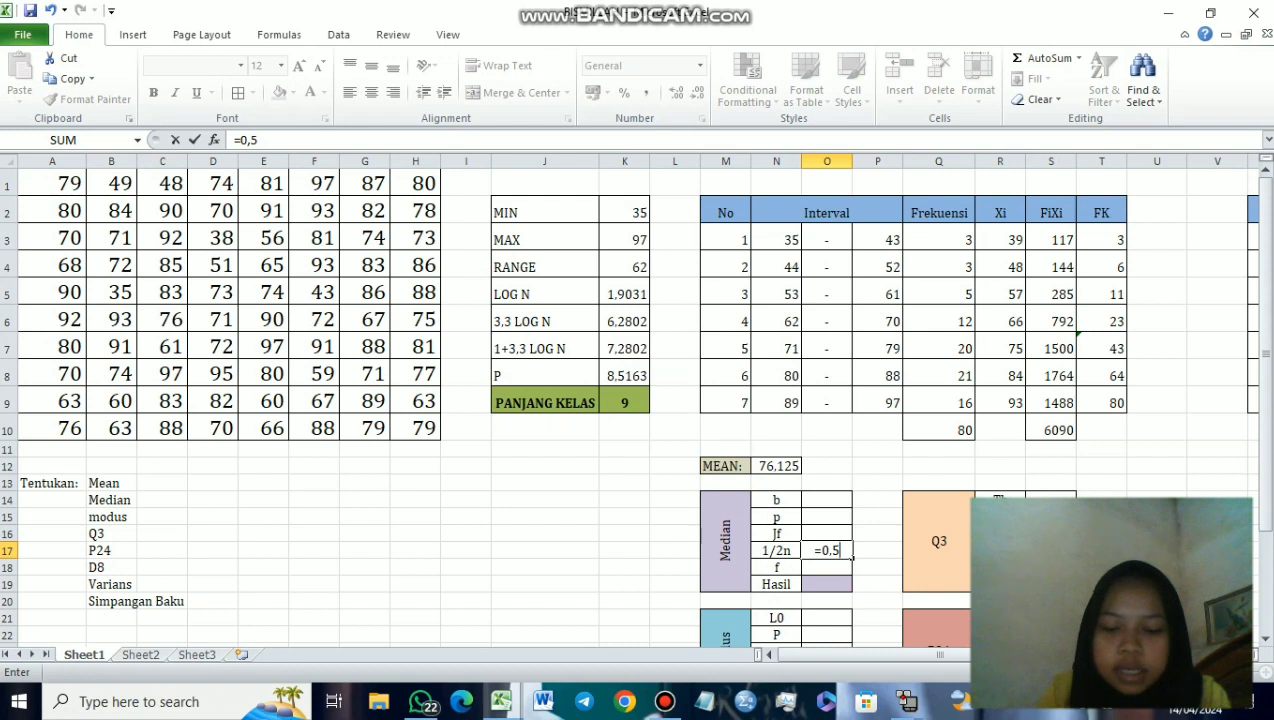
pyautogui.write('*')
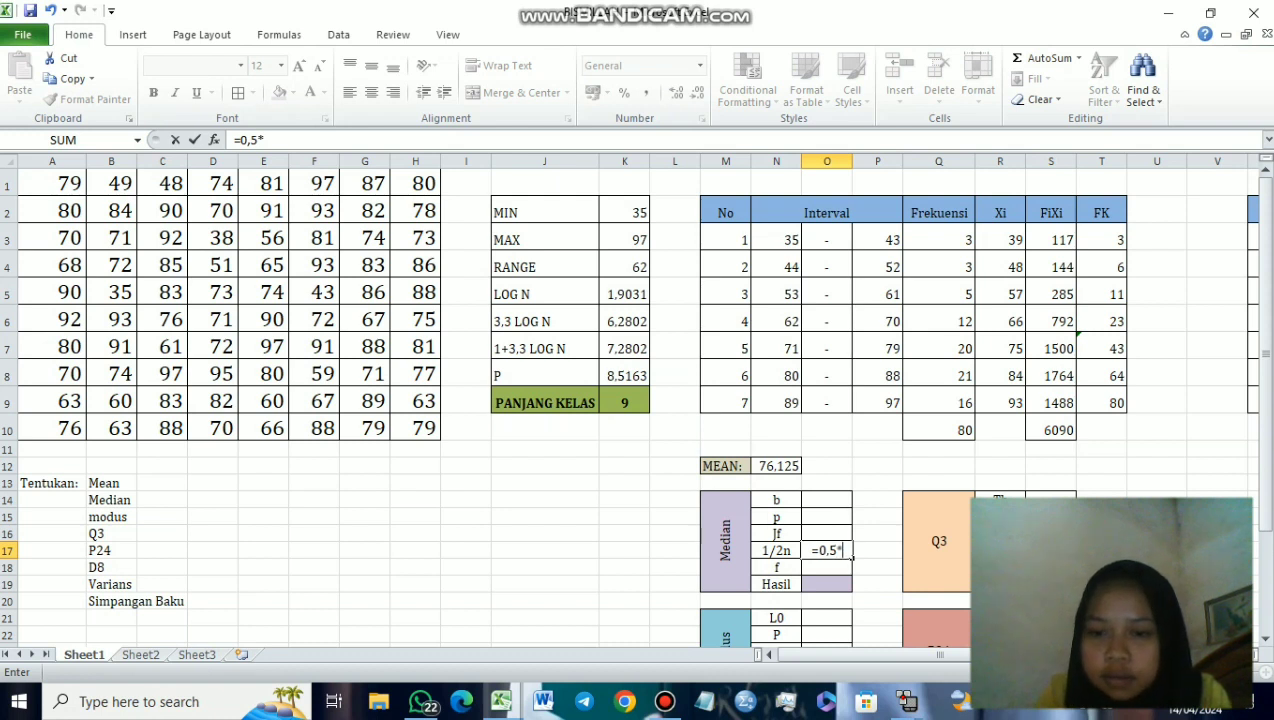
pyautogui.write('Q10')
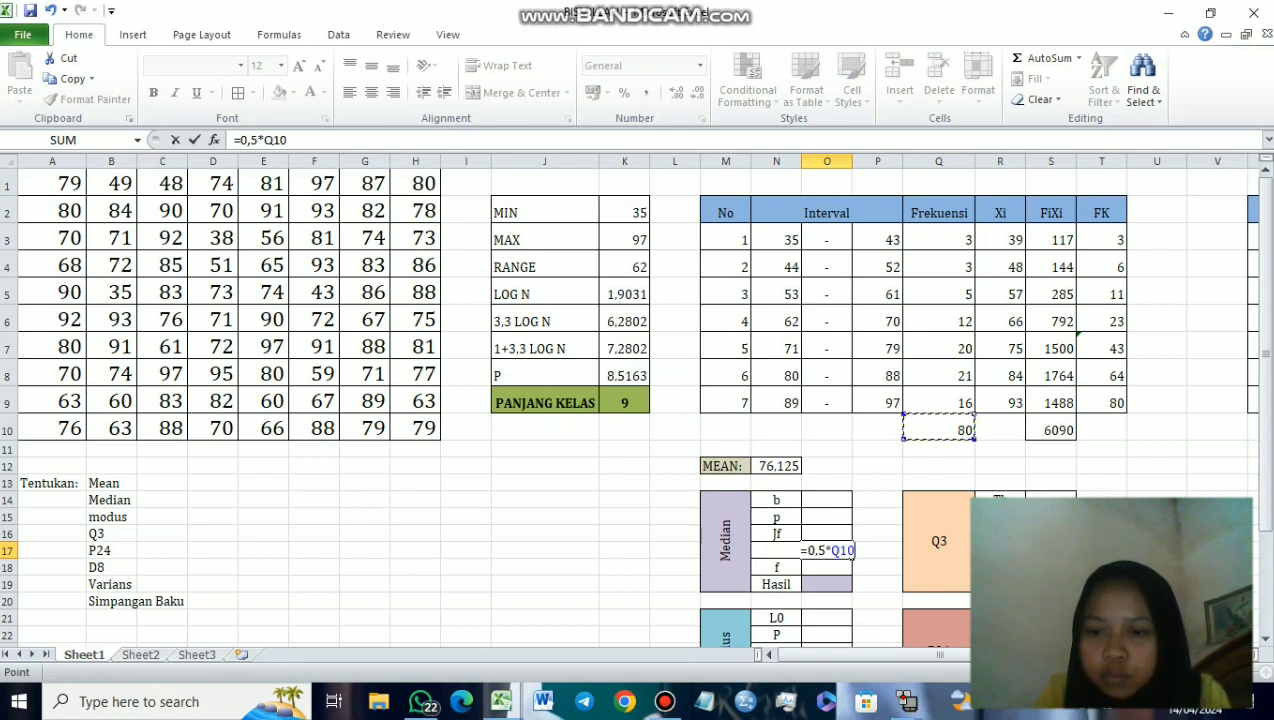
pyautogui.press('Return')
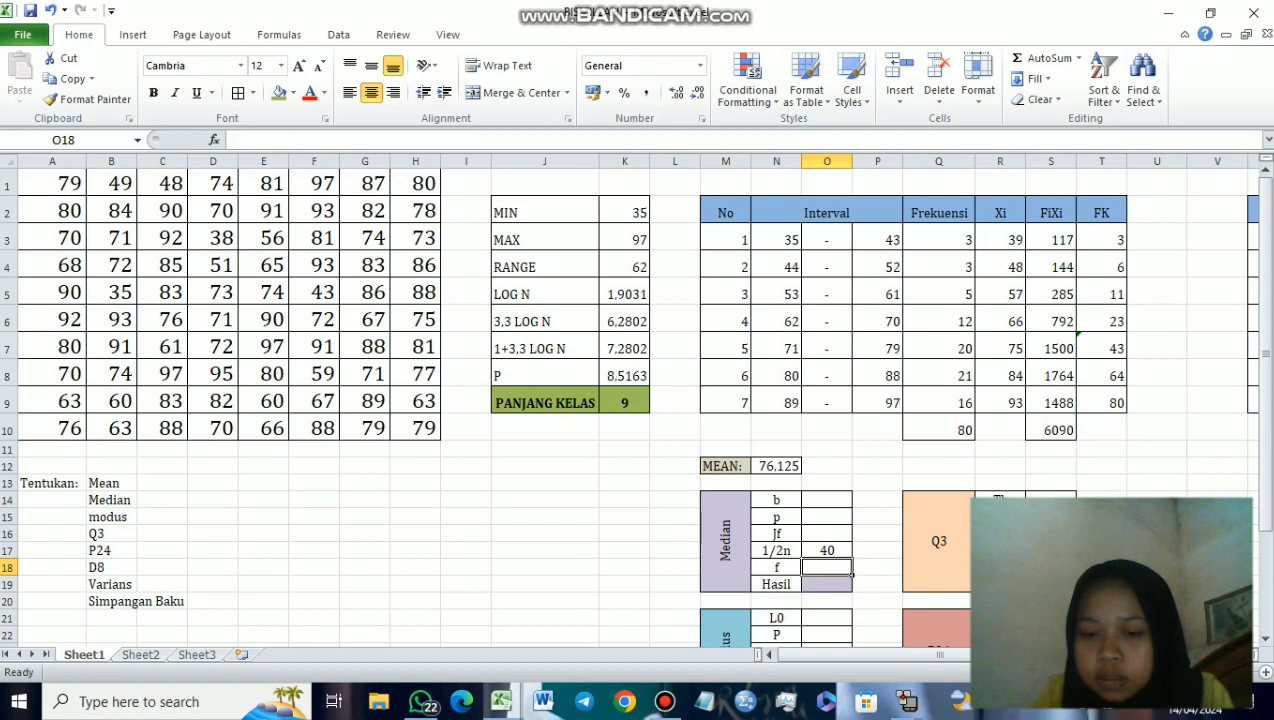
# Step: Highlight the median class, row 5 of the frequency table (M7:T7), with a light purple fill
pyautogui.click(826, 550)
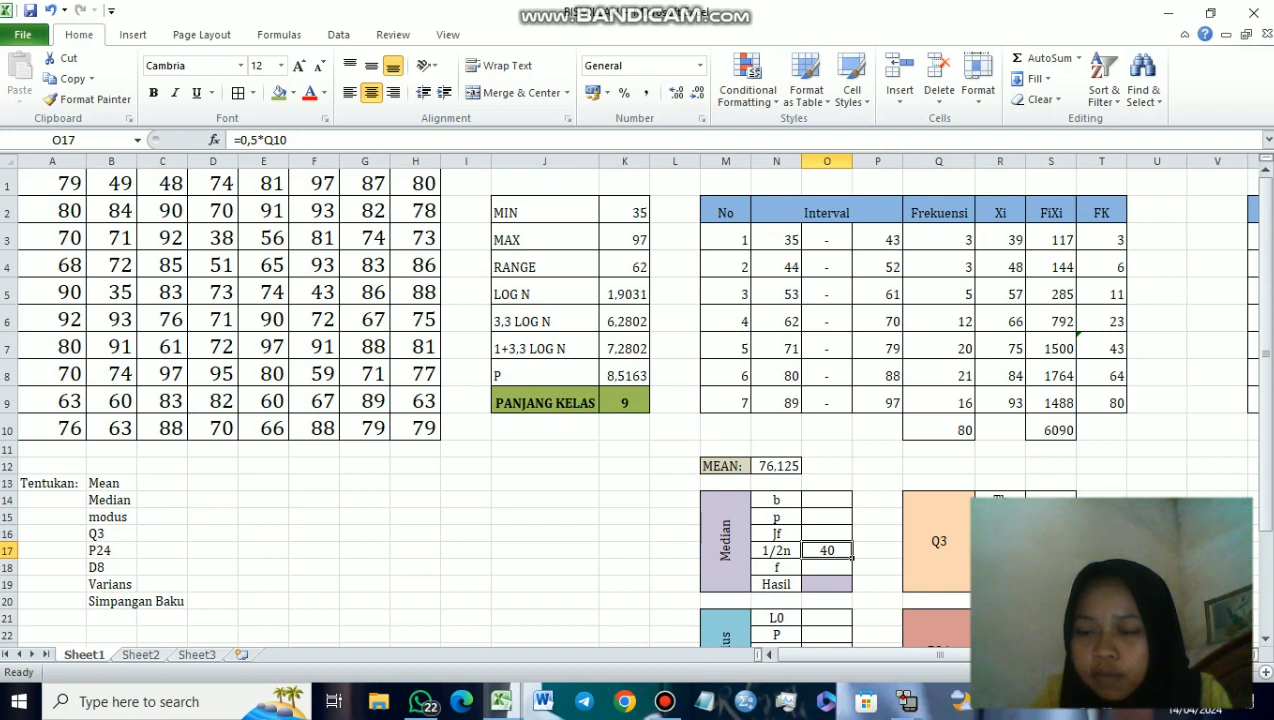
pyautogui.click(1100, 347)
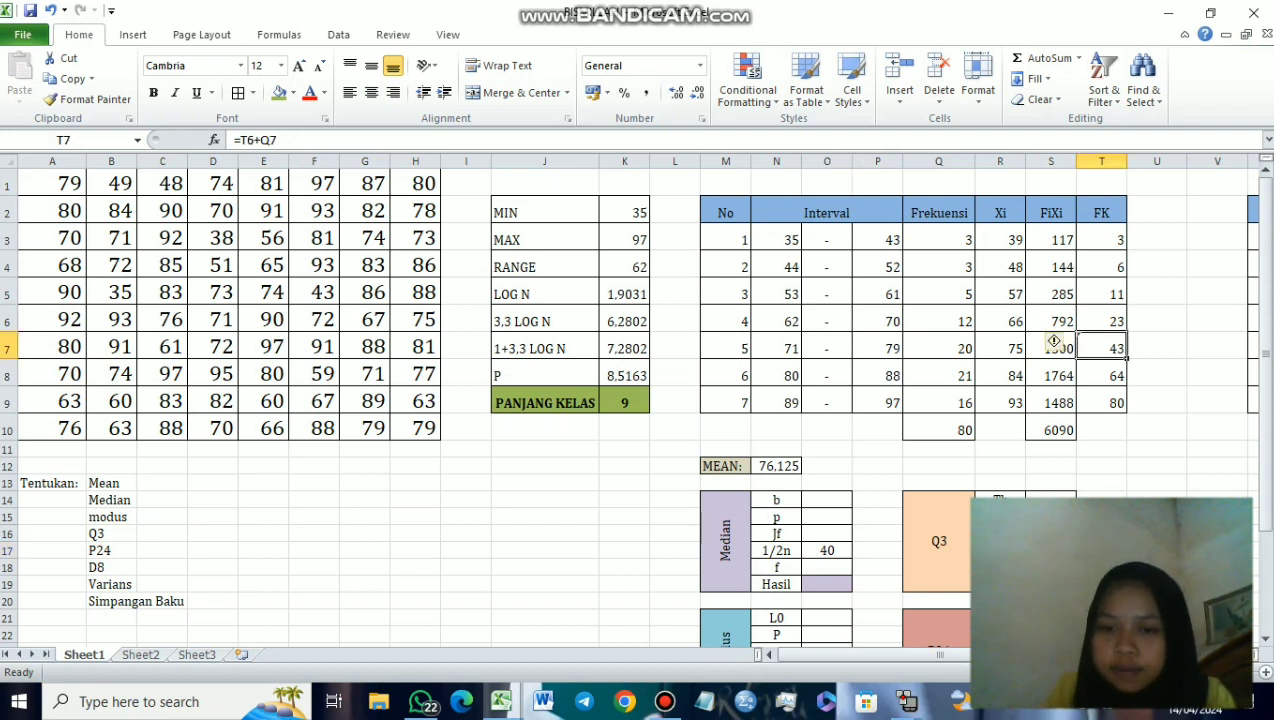
pyautogui.moveTo(725, 348); pyautogui.dragTo(1127, 357)
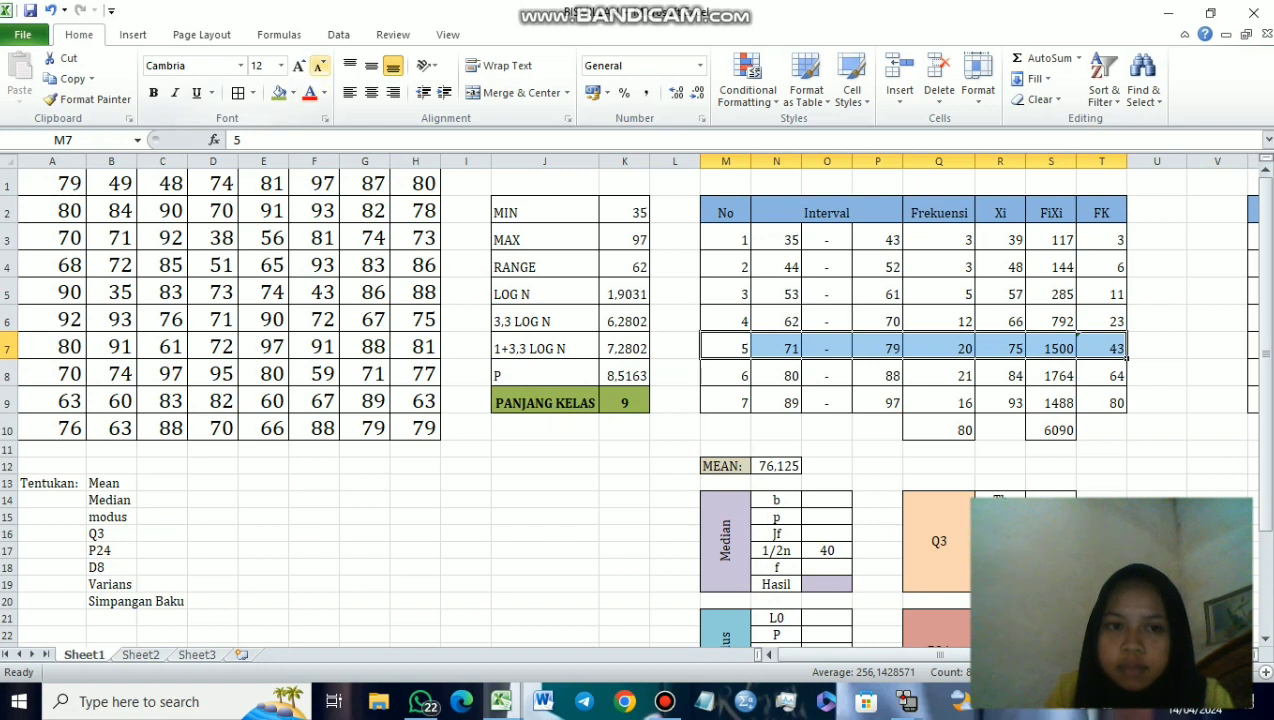
pyautogui.click(292, 92)
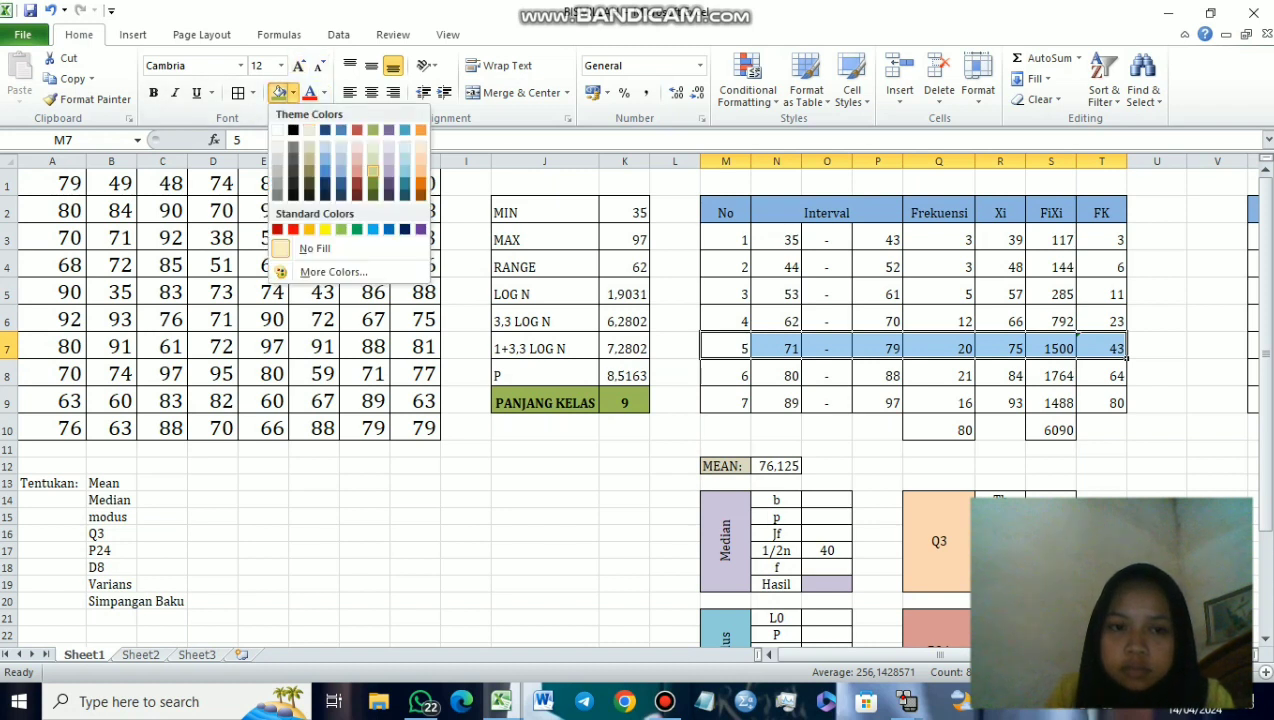
pyautogui.click(389, 160)
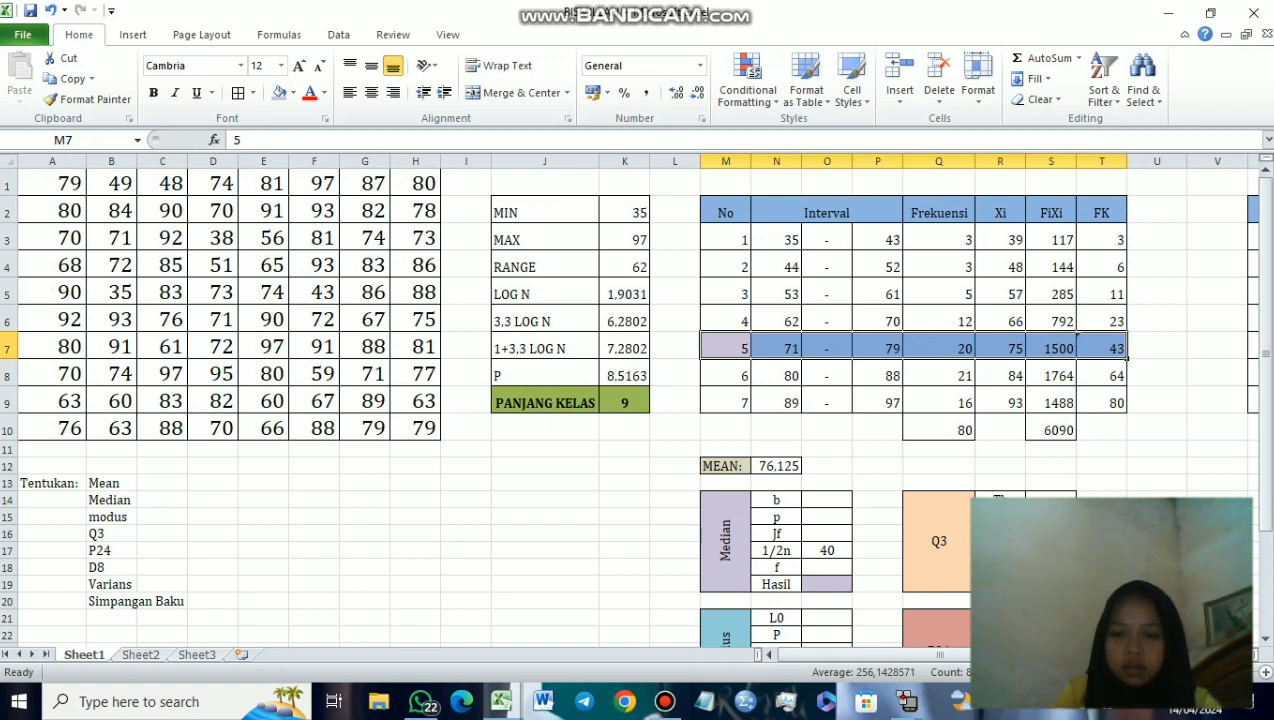
# Step: Enter the median's lower boundary b in O14 with the formula =N7-0,5
pyautogui.click(826, 500)
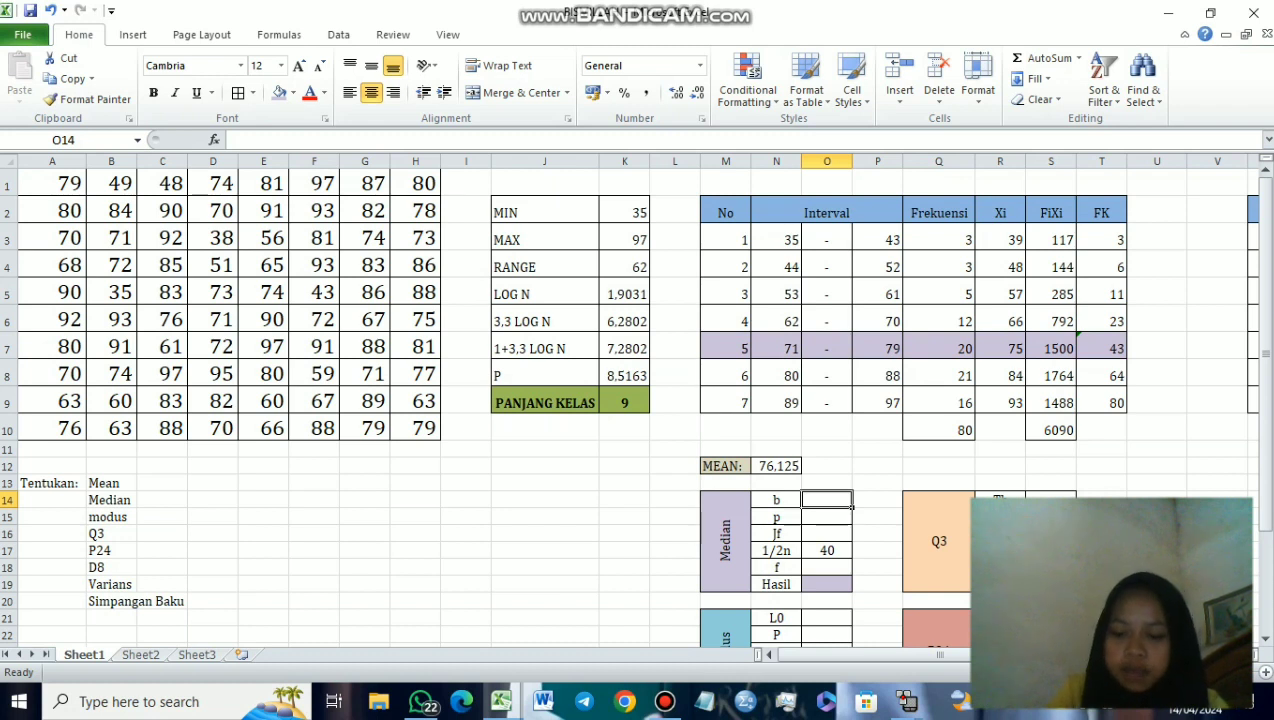
pyautogui.write('=')
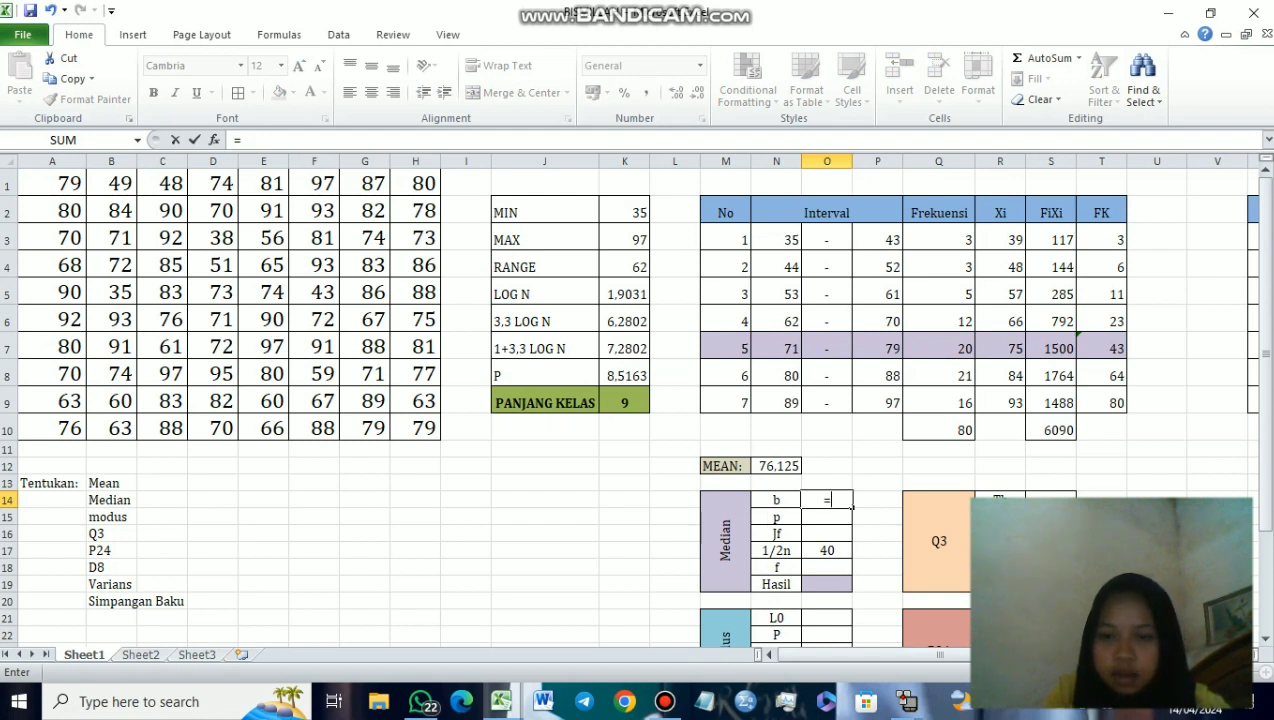
pyautogui.press('Left')
pyautogui.press('Up')
pyautogui.press('Up')
pyautogui.press('Up')
pyautogui.press('Up')
pyautogui.press('Up')
pyautogui.press('Up')
pyautogui.press('Up')
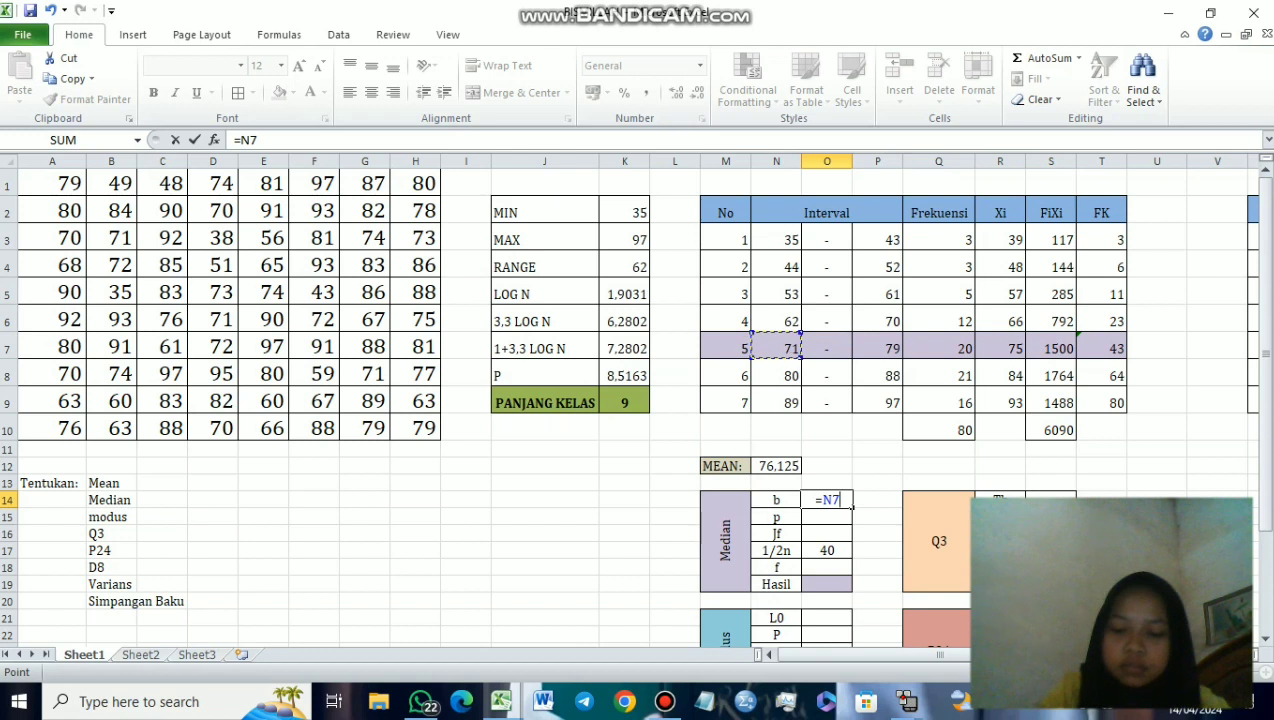
pyautogui.write('-0,5')
pyautogui.press('Return')
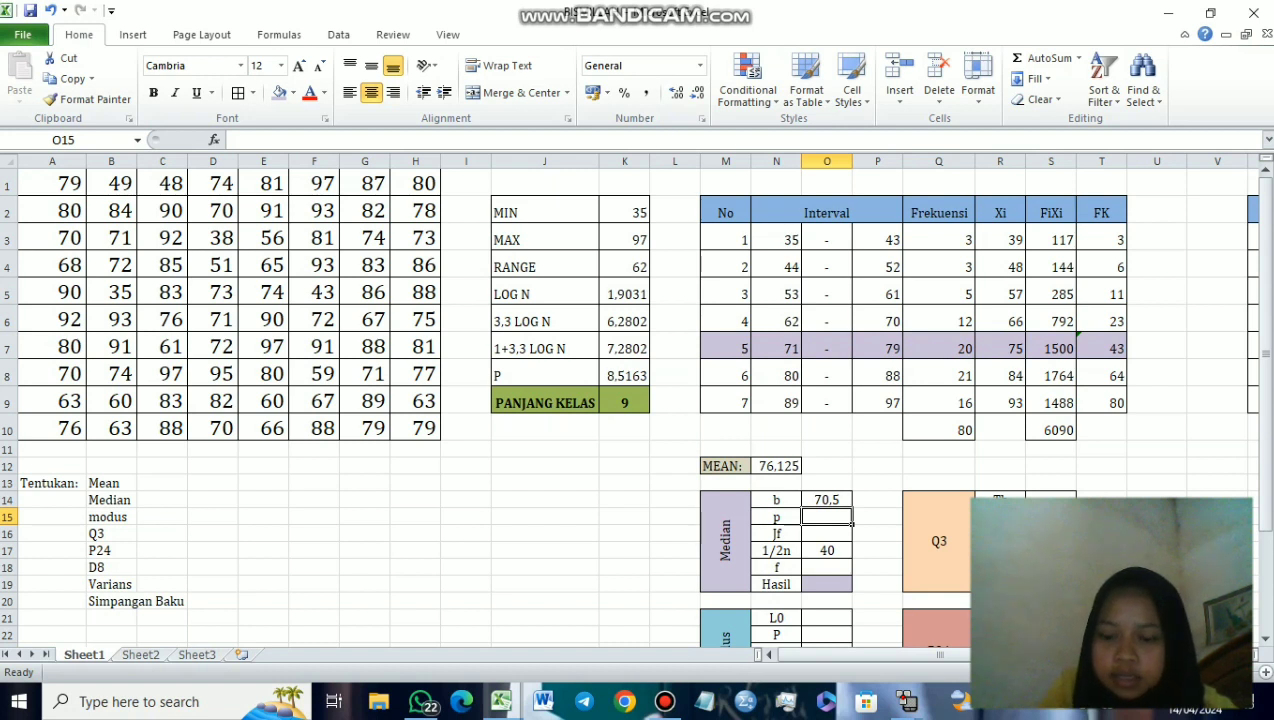
# Step: Fill the median's p in O15 with =K9 and its Jf in O16 with =23
pyautogui.write('=K9')
pyautogui.press('Return')
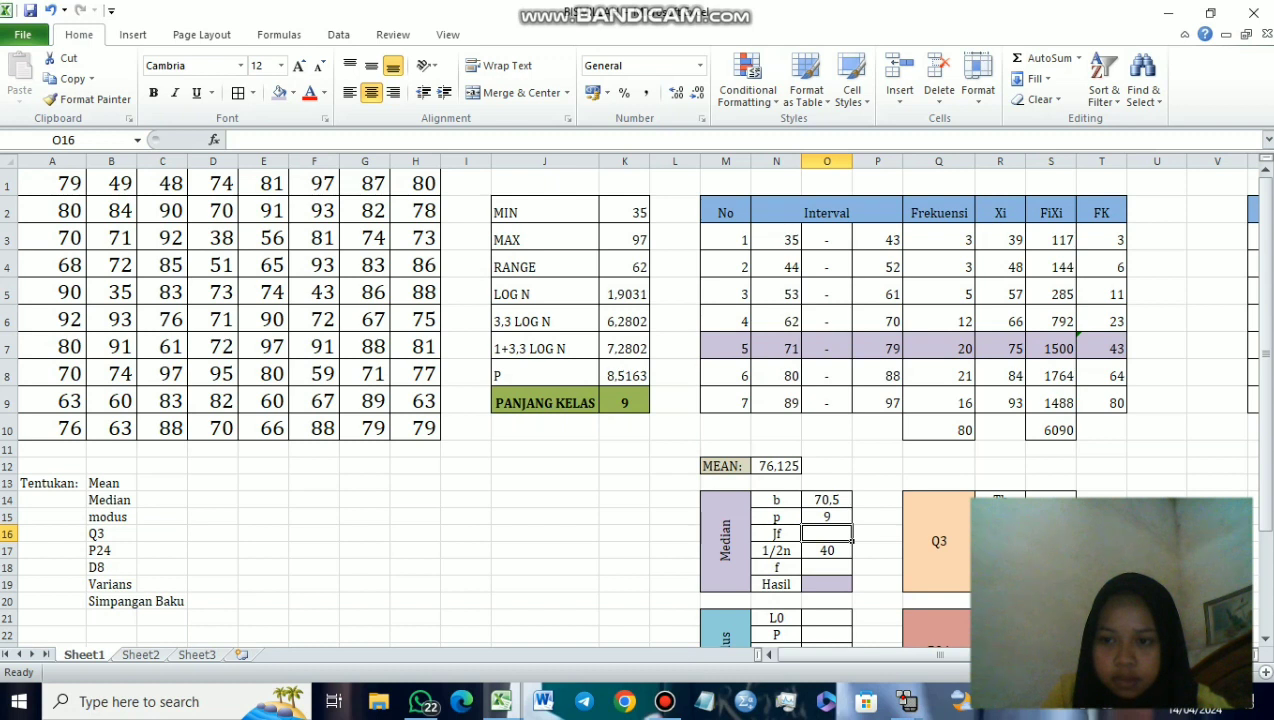
pyautogui.write('=')
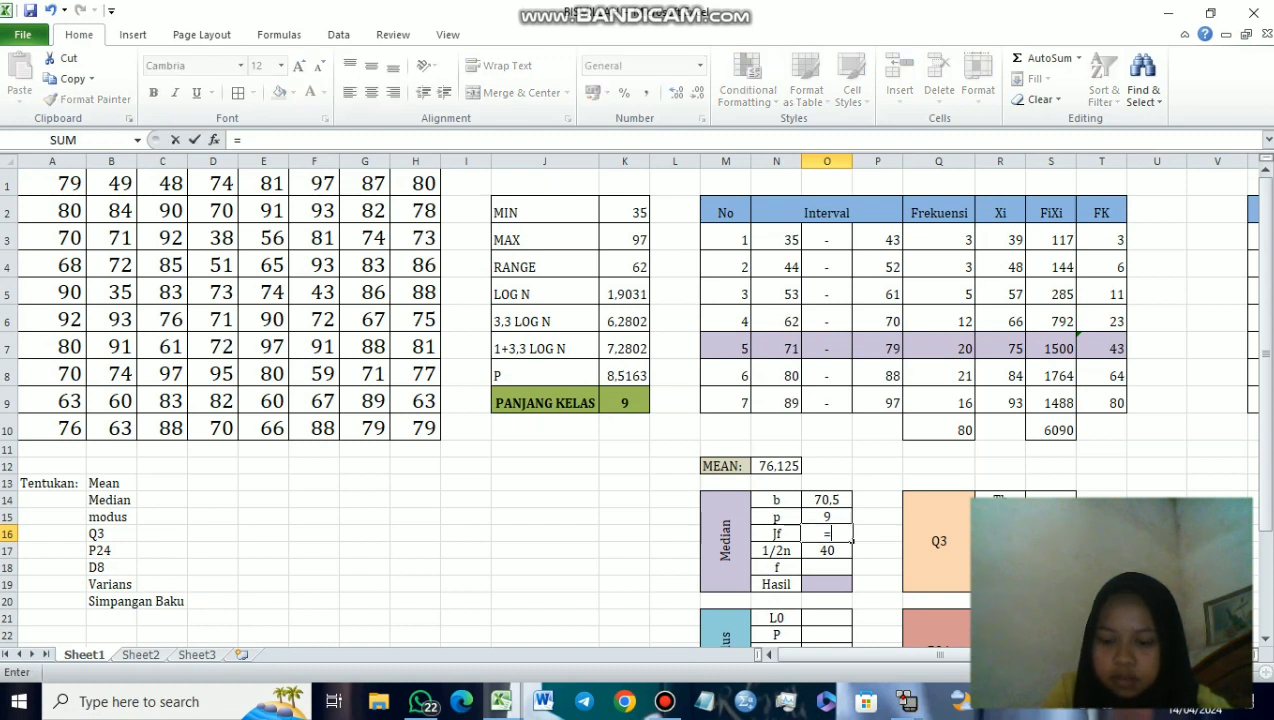
pyautogui.write('2')
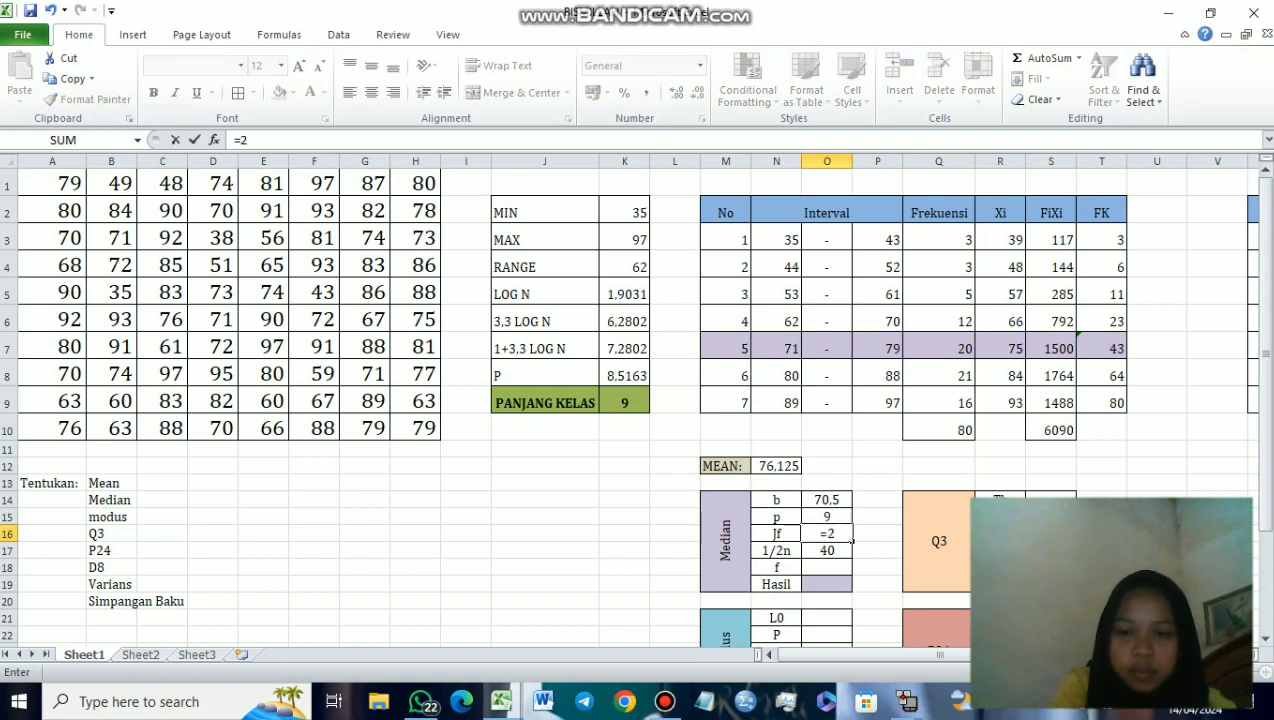
pyautogui.write('3')
pyautogui.press('Return')
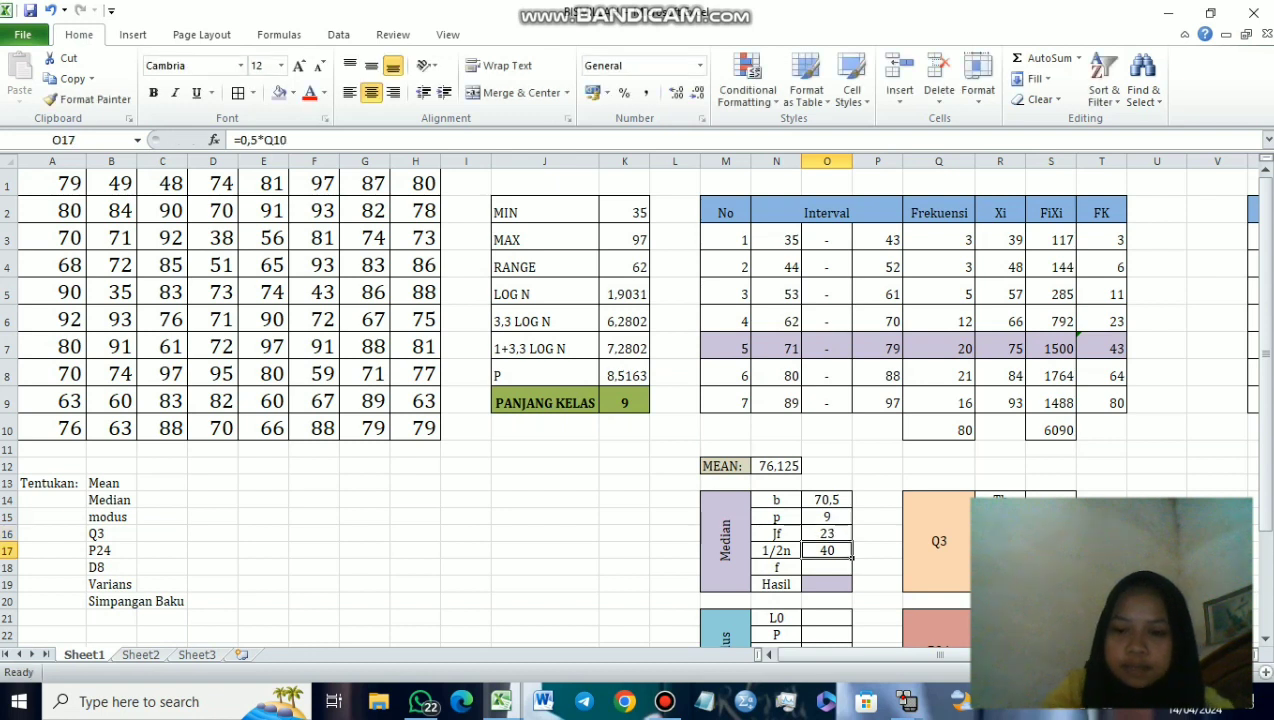
# Step: Enter the median class frequency f in O18 with the formula =Q7
pyautogui.click(826, 567)
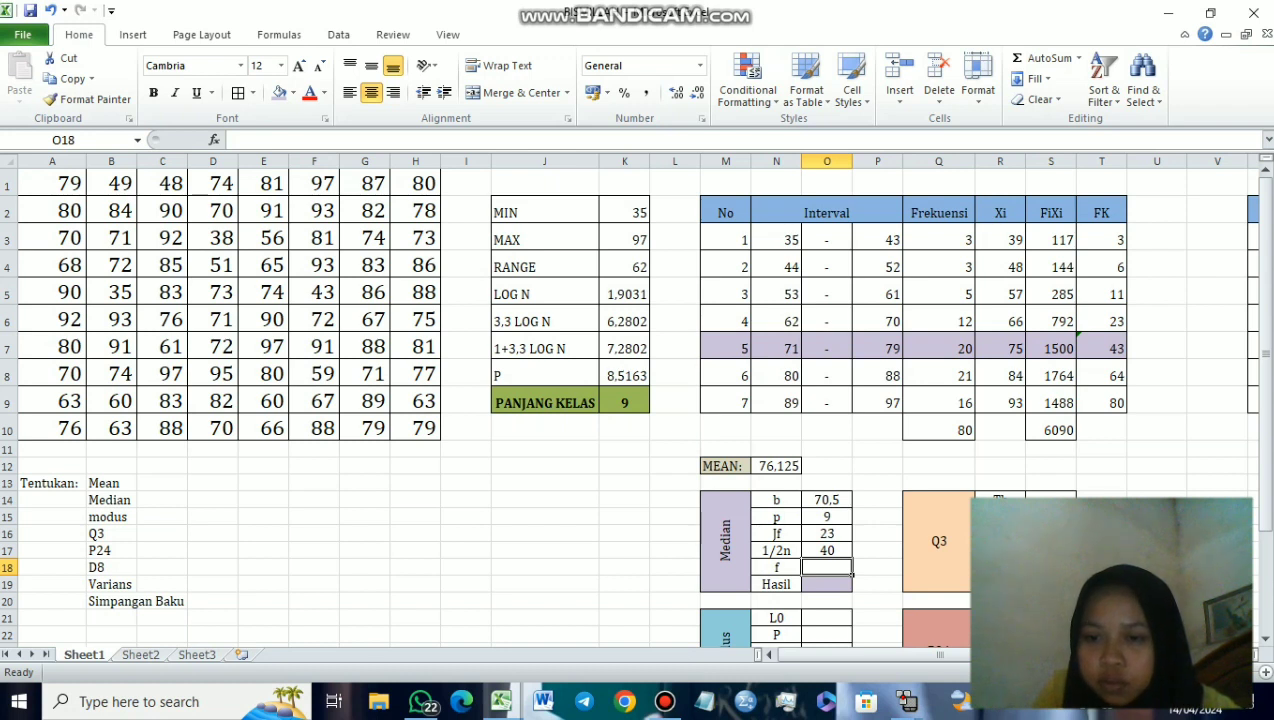
pyautogui.write('=')
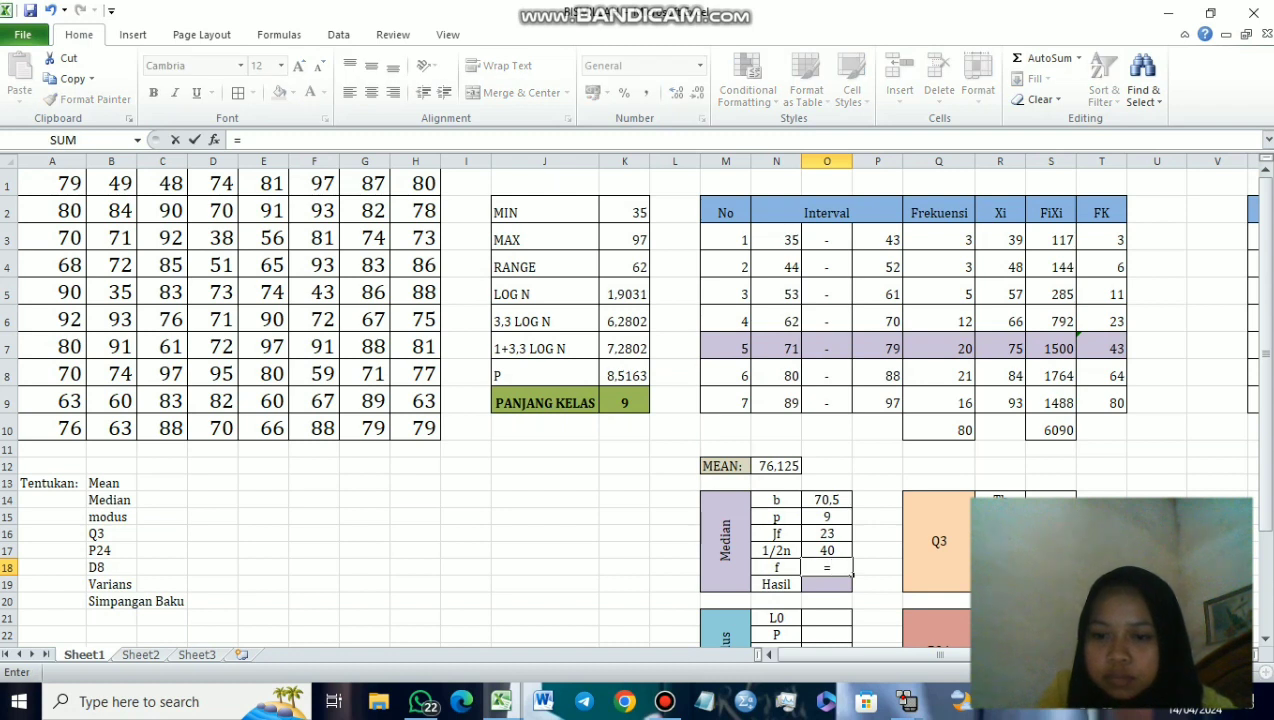
pyautogui.write('Q7')
pyautogui.press('Return')
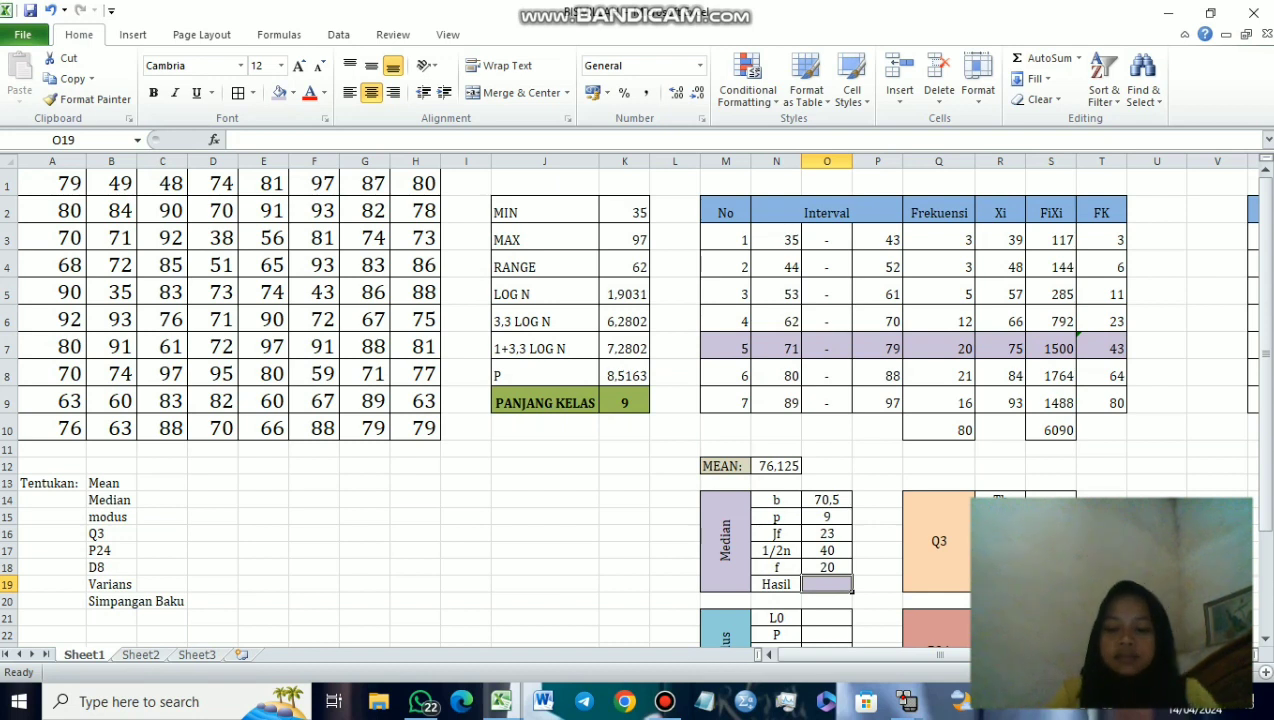
# Step: Calculate the median in O19 with the formula =O14+((O17-O16)/O18)*O15
pyautogui.write('=')
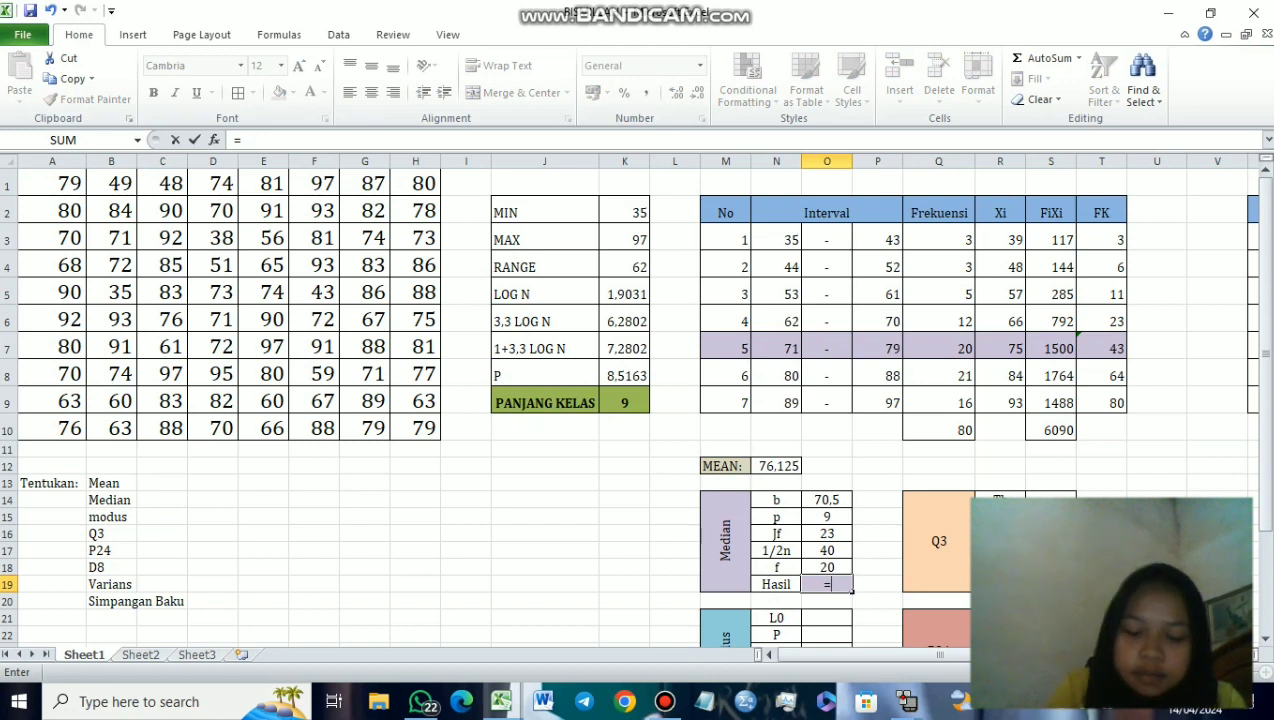
pyautogui.click(826, 499)
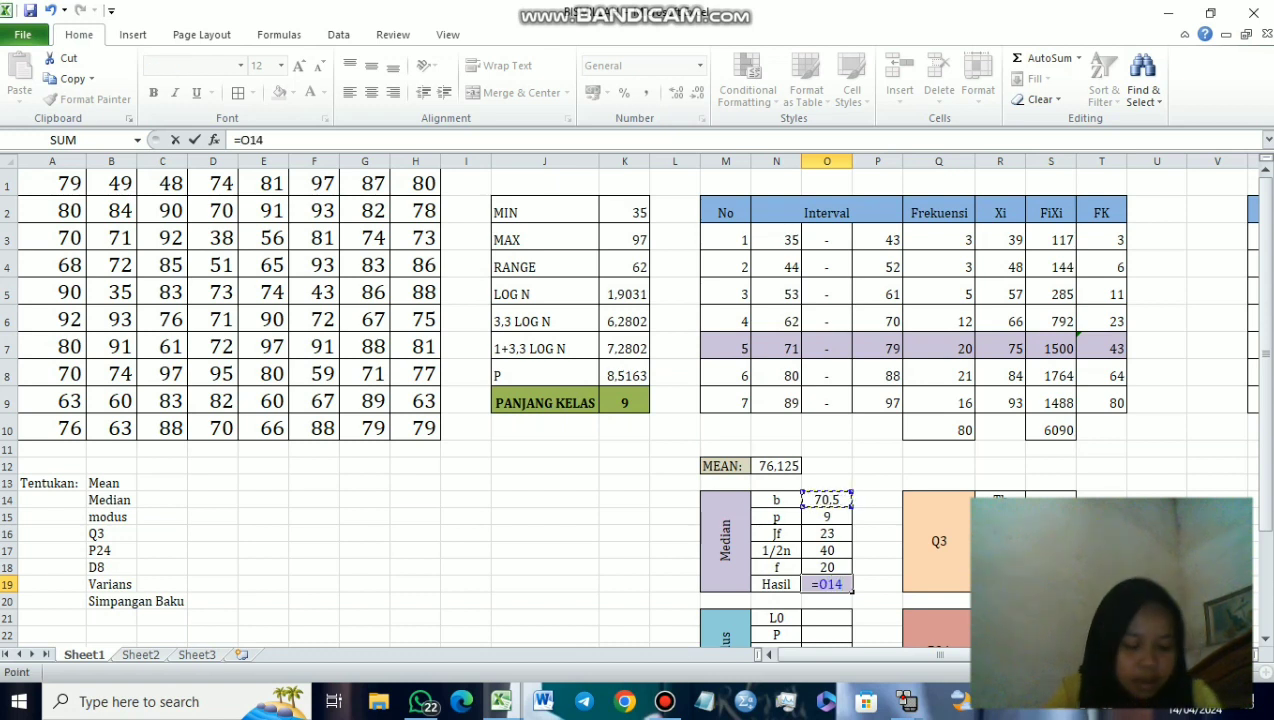
pyautogui.write('+')
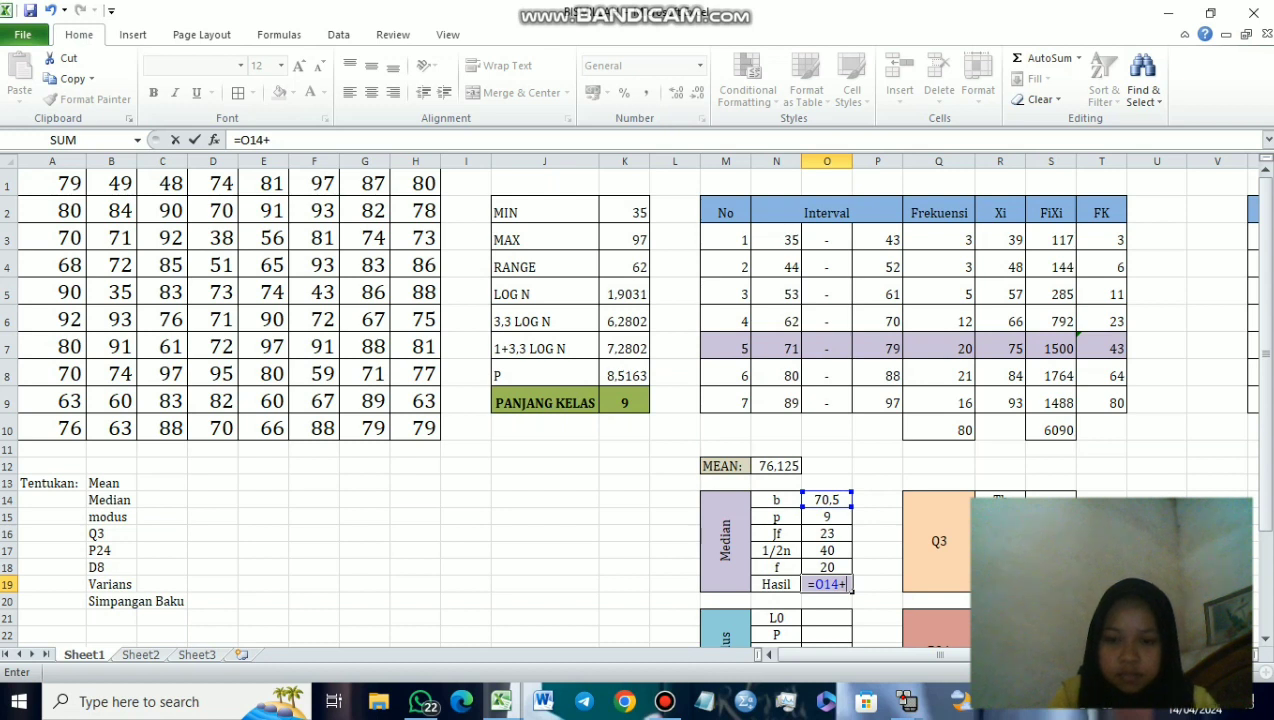
pyautogui.write('(')
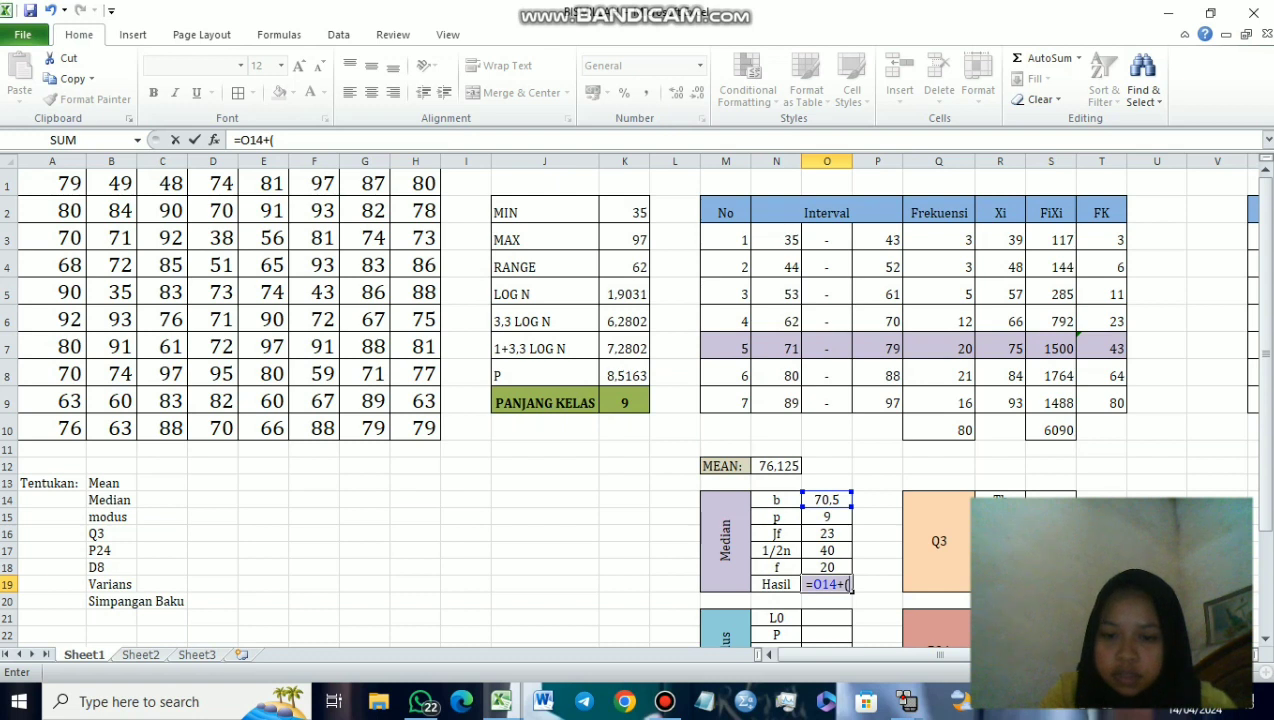
pyautogui.write('O17')
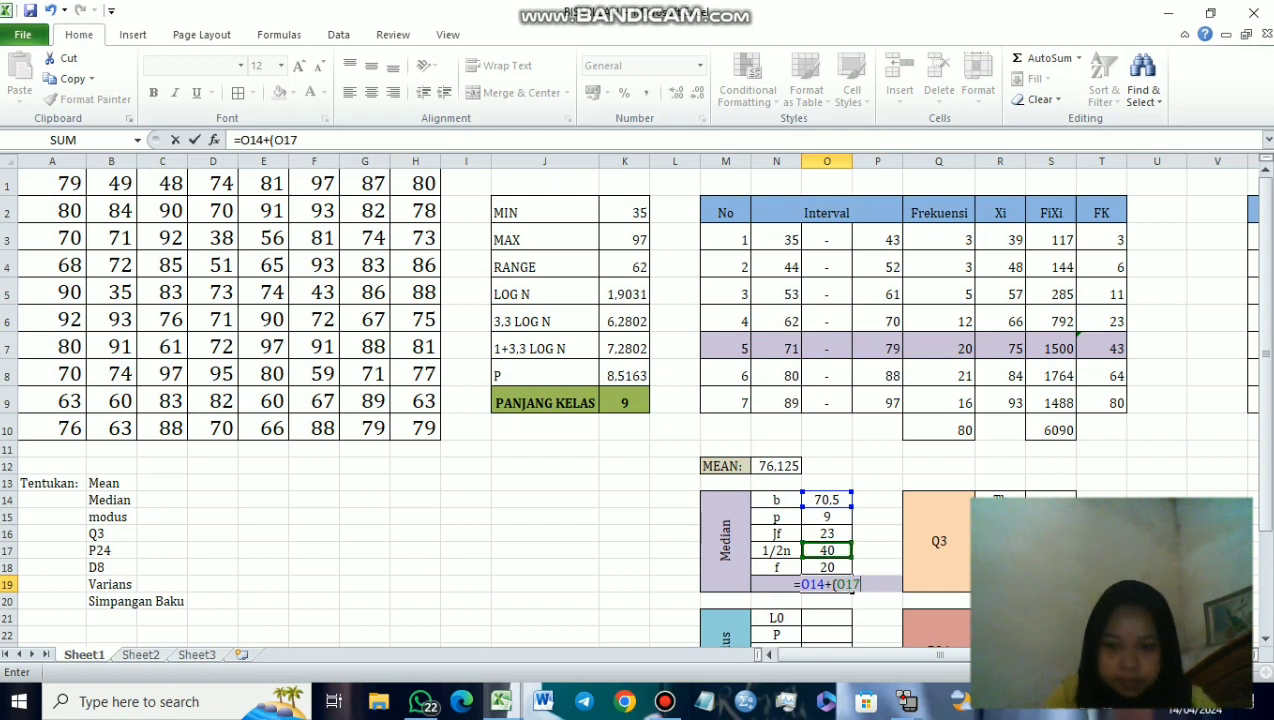
pyautogui.press('F2')
pyautogui.press('Left')
pyautogui.press('Left')
pyautogui.press('Left')
pyautogui.press('Left')
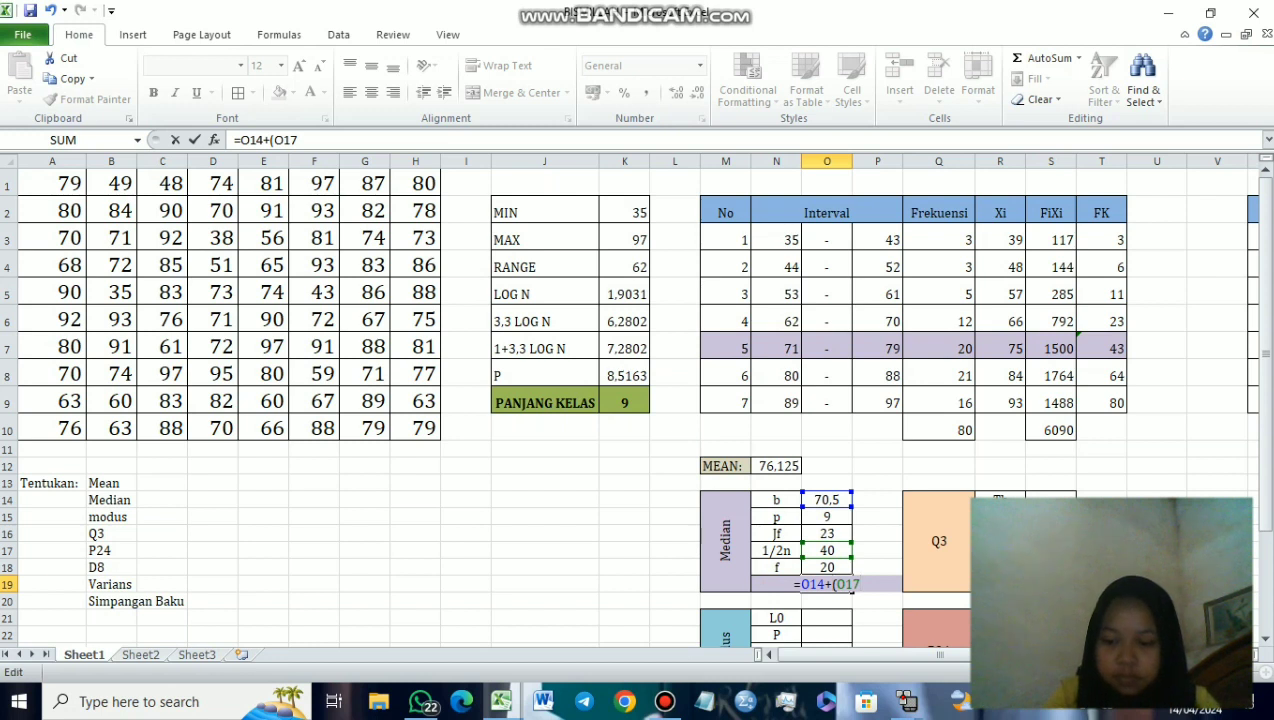
pyautogui.write('(O17')
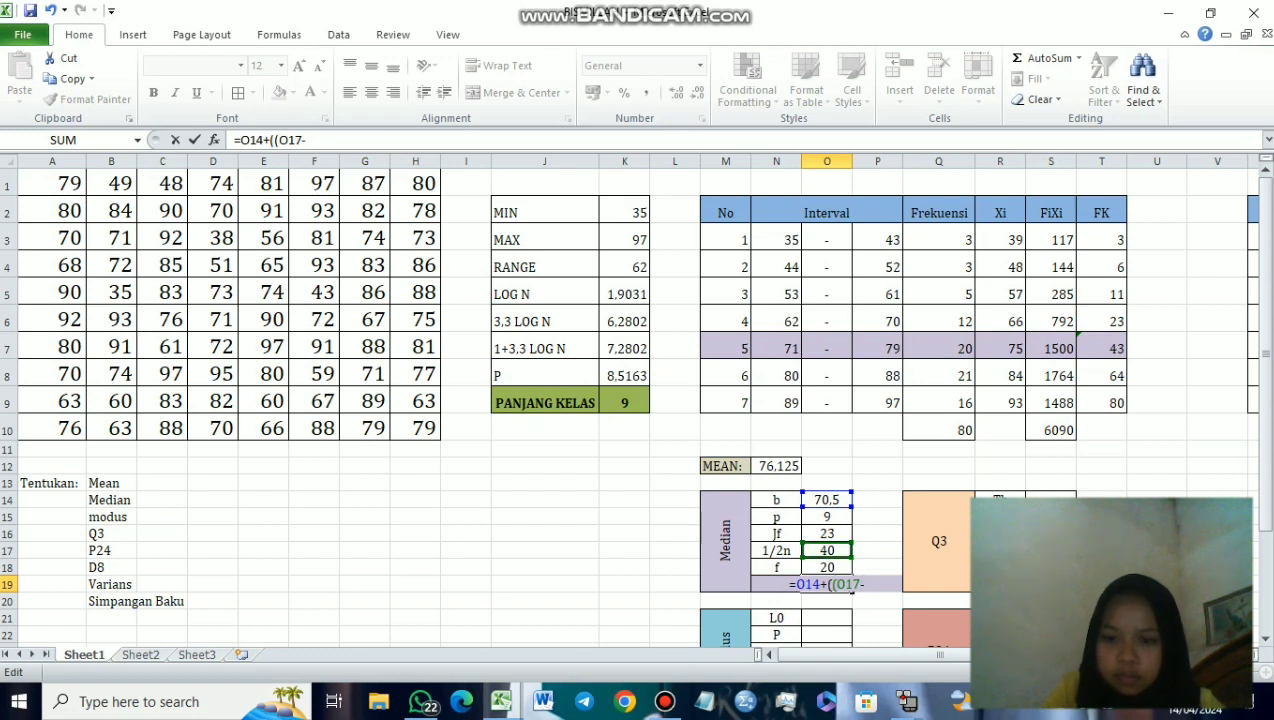
pyautogui.write('-O16')
pyautogui.click(826, 533)
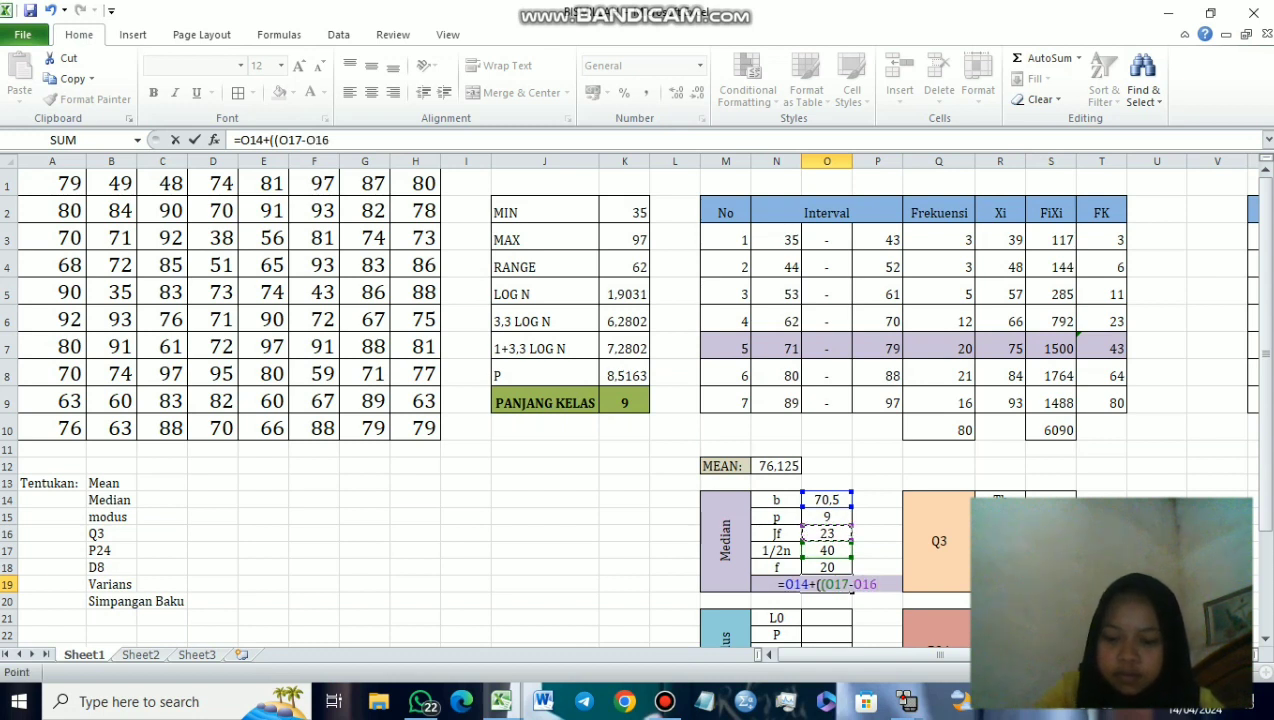
pyautogui.write(')')
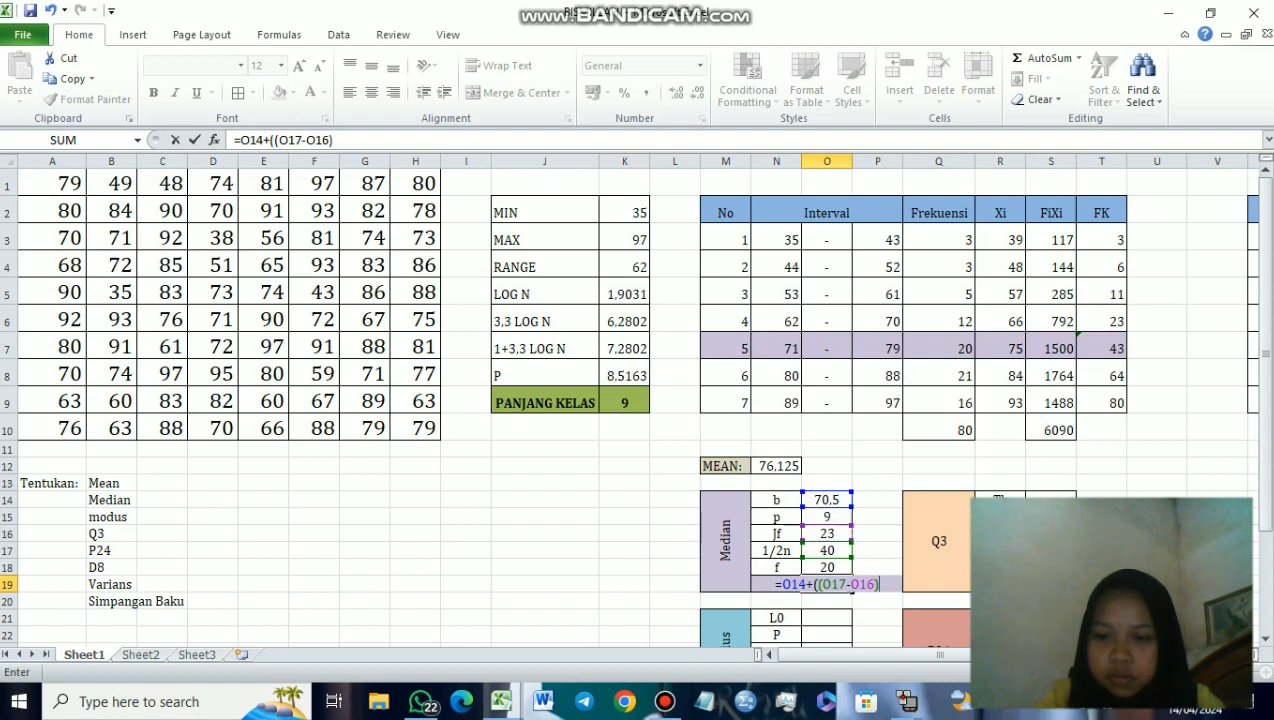
pyautogui.write('/')
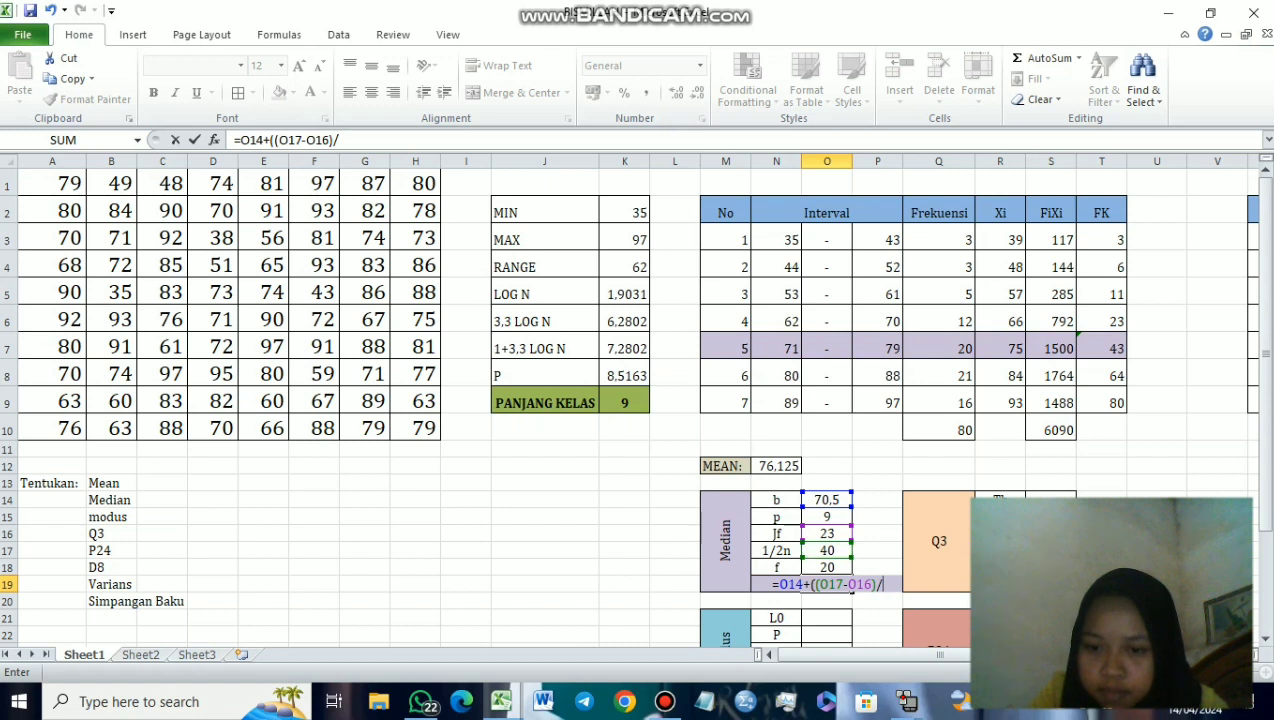
pyautogui.press('Up')
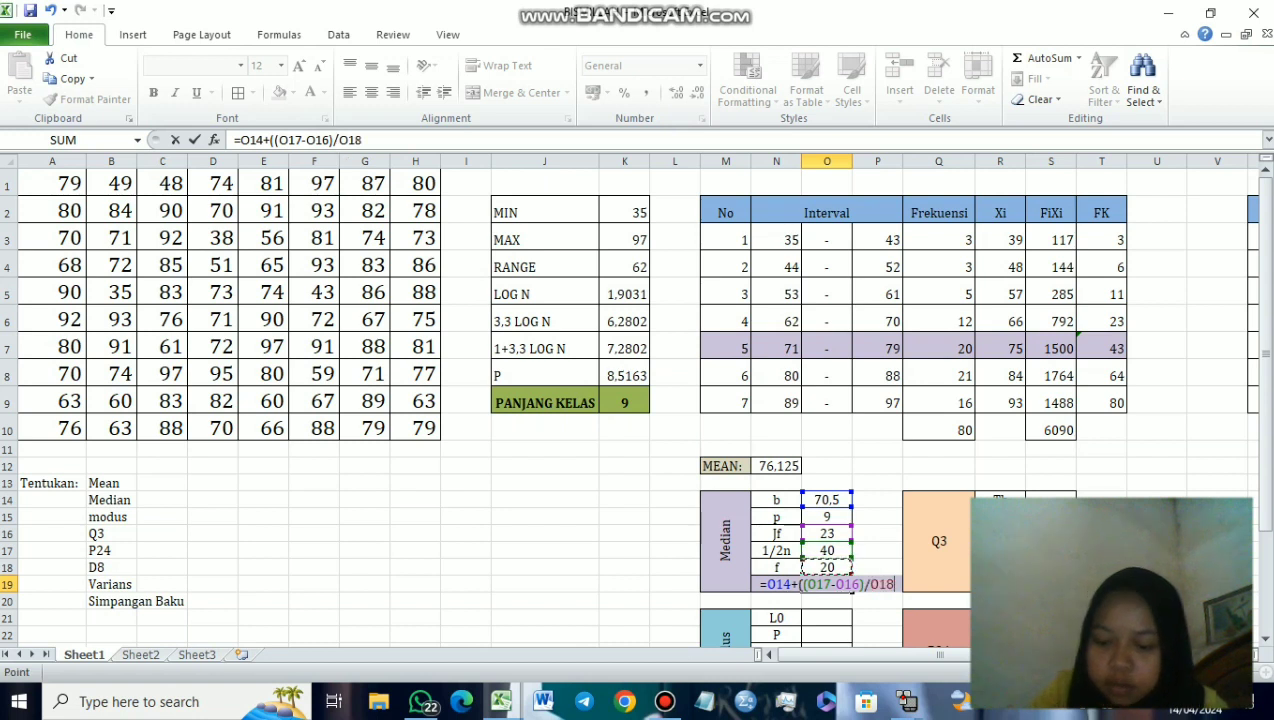
pyautogui.write(')*')
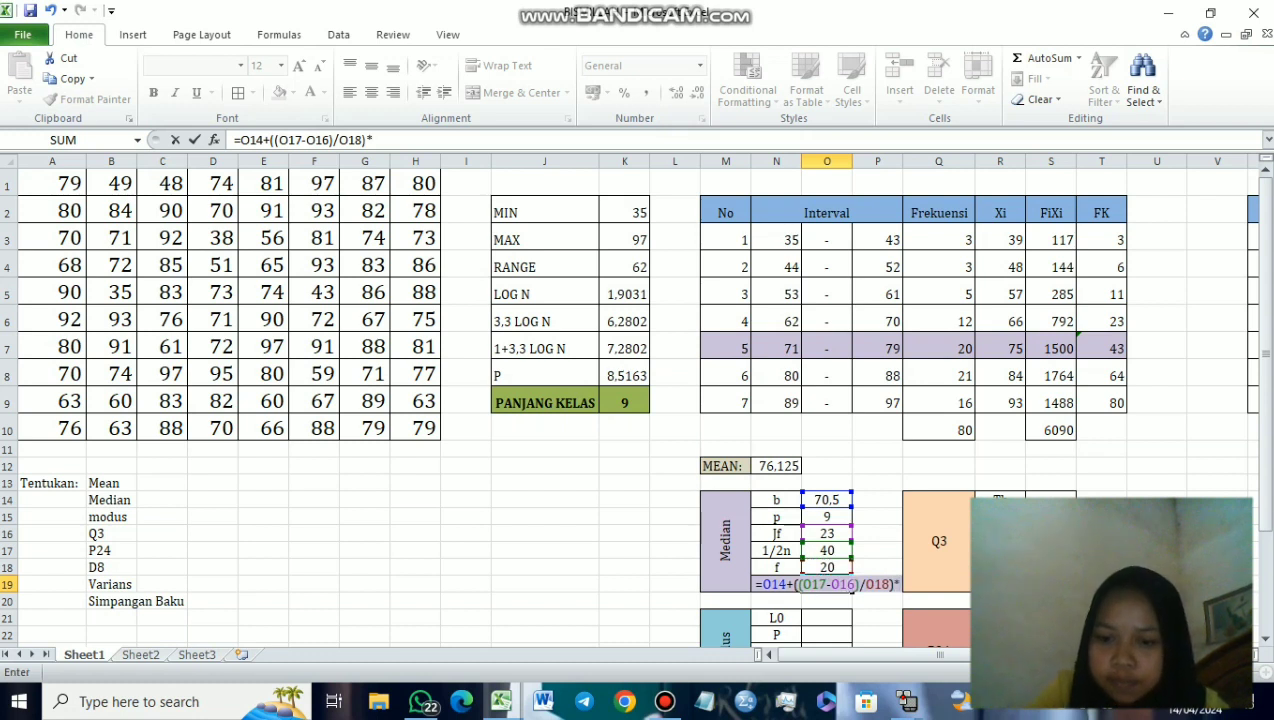
pyautogui.click(826, 516)
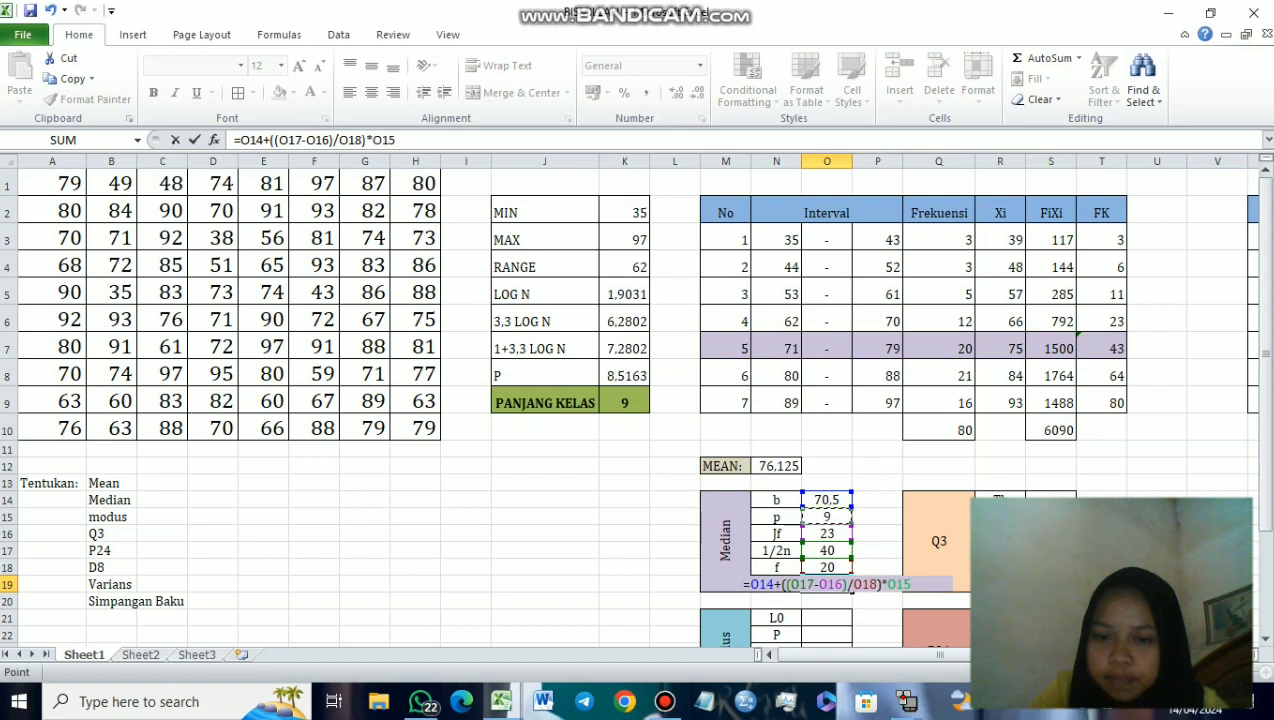
pyautogui.press('Return')
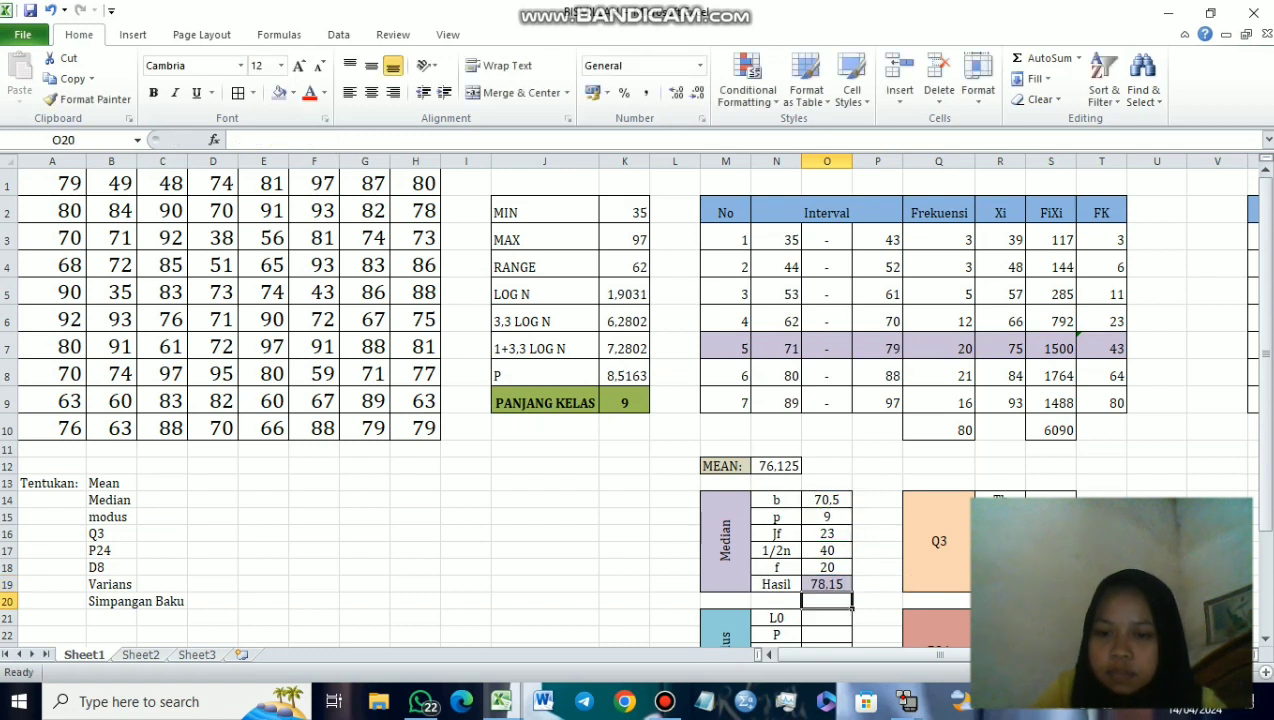
# Step: Highlight the modal class, row 6 of the frequency table (M8:T8), with a light blue fill
pyautogui.scroll(-1, 637, 400)
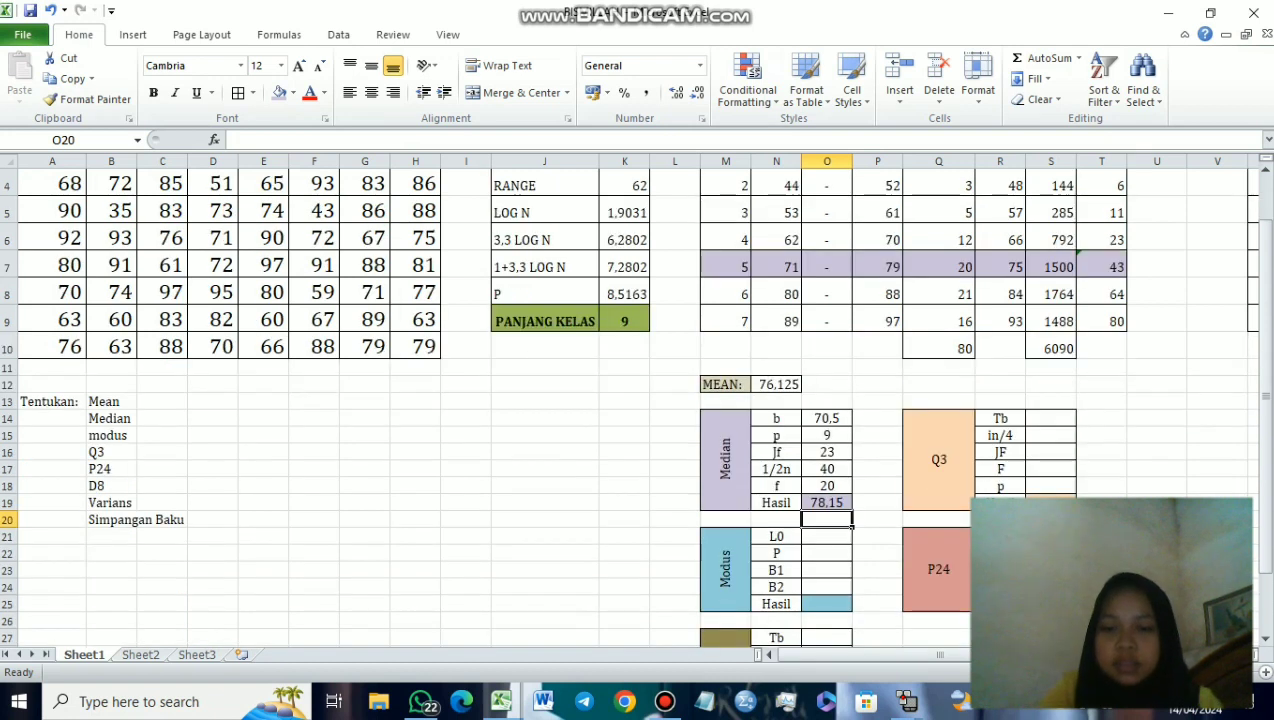
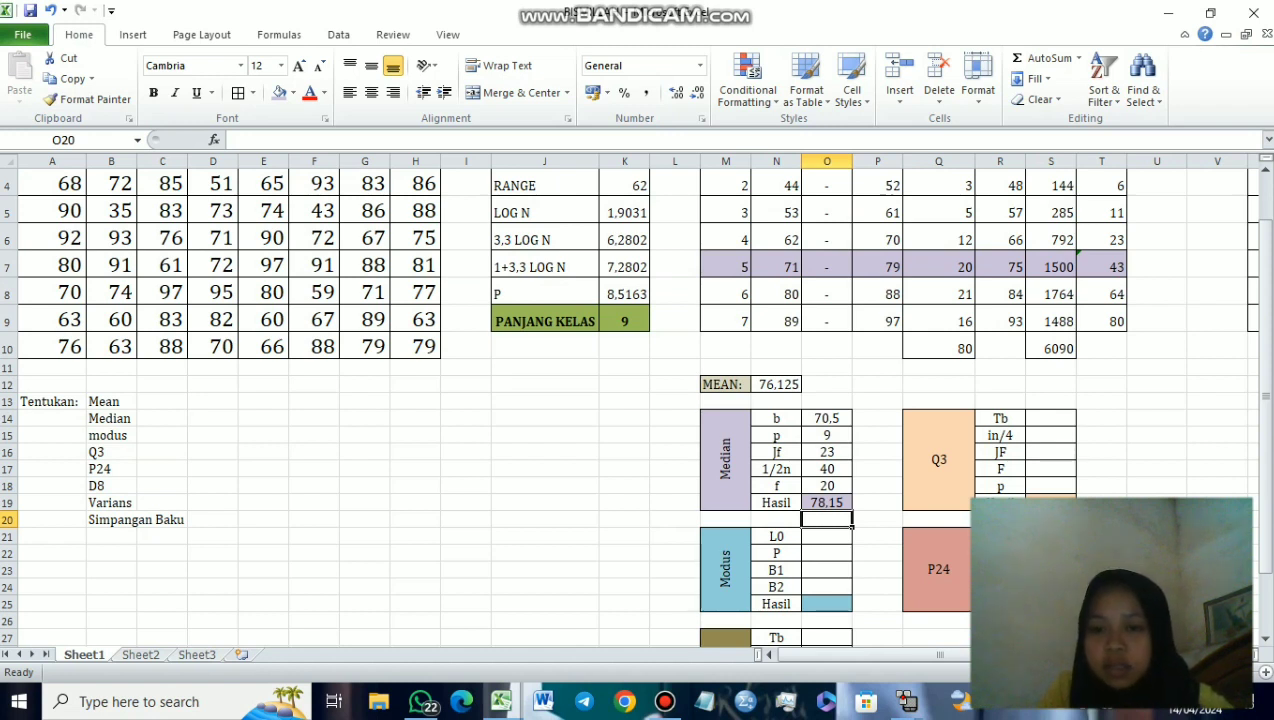
pyautogui.scroll(1, 630, 400)
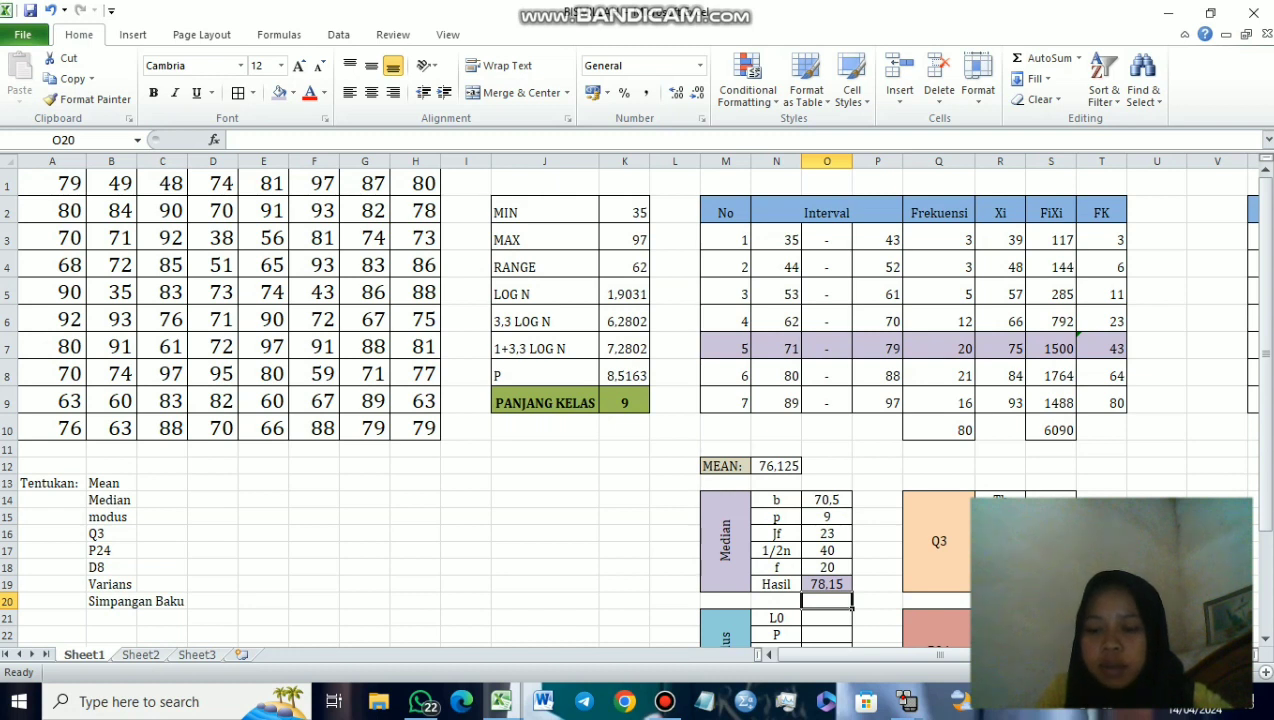
pyautogui.moveTo(726, 375); pyautogui.dragTo(1110, 375)
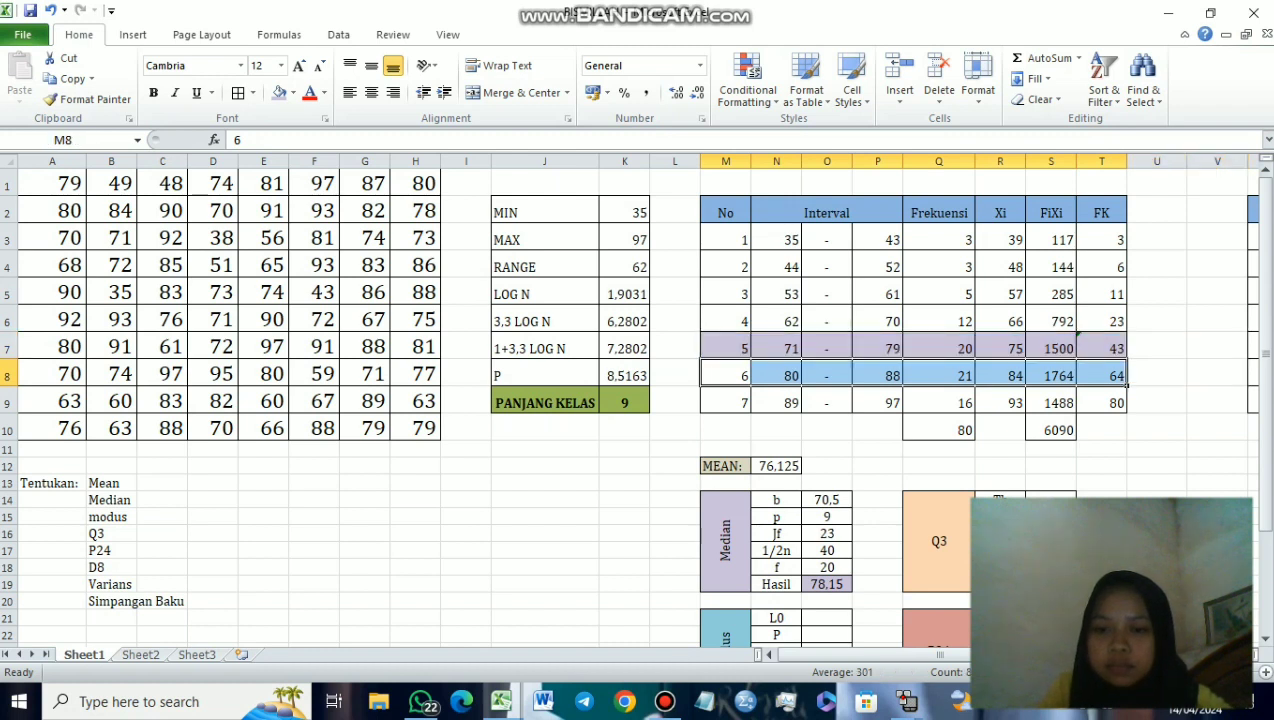
pyautogui.click(293, 92)
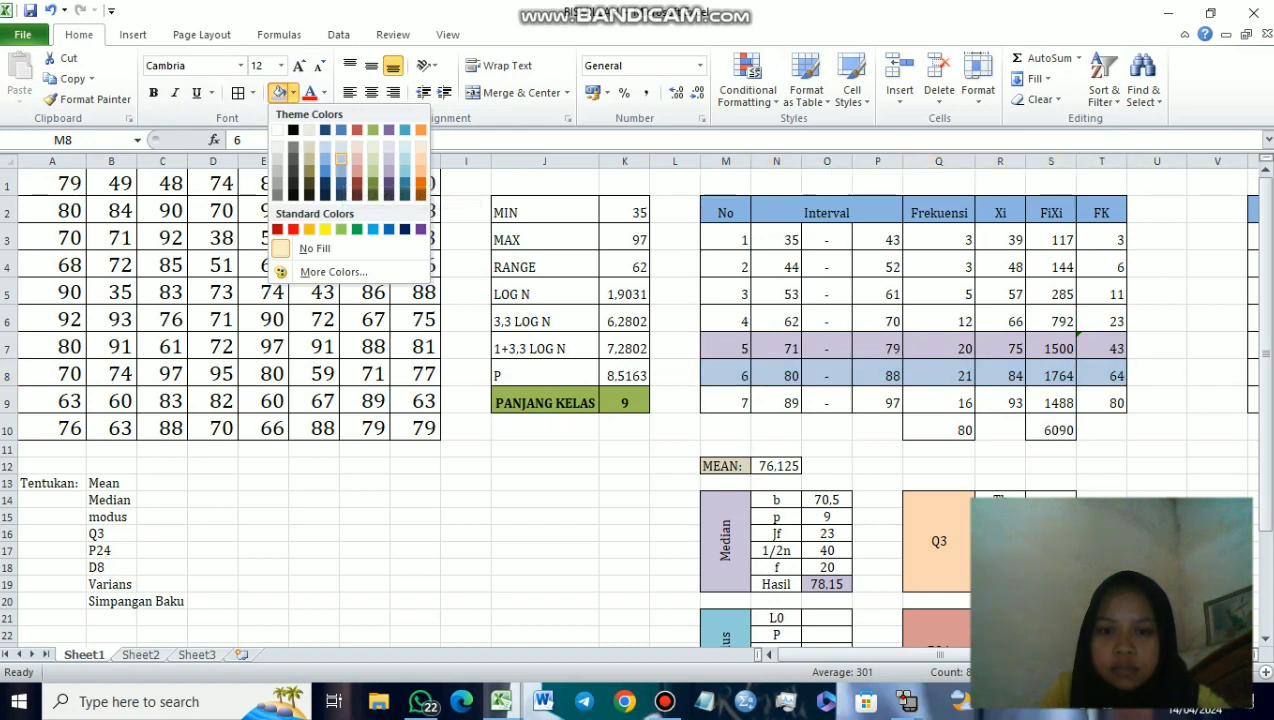
pyautogui.click(341, 158)
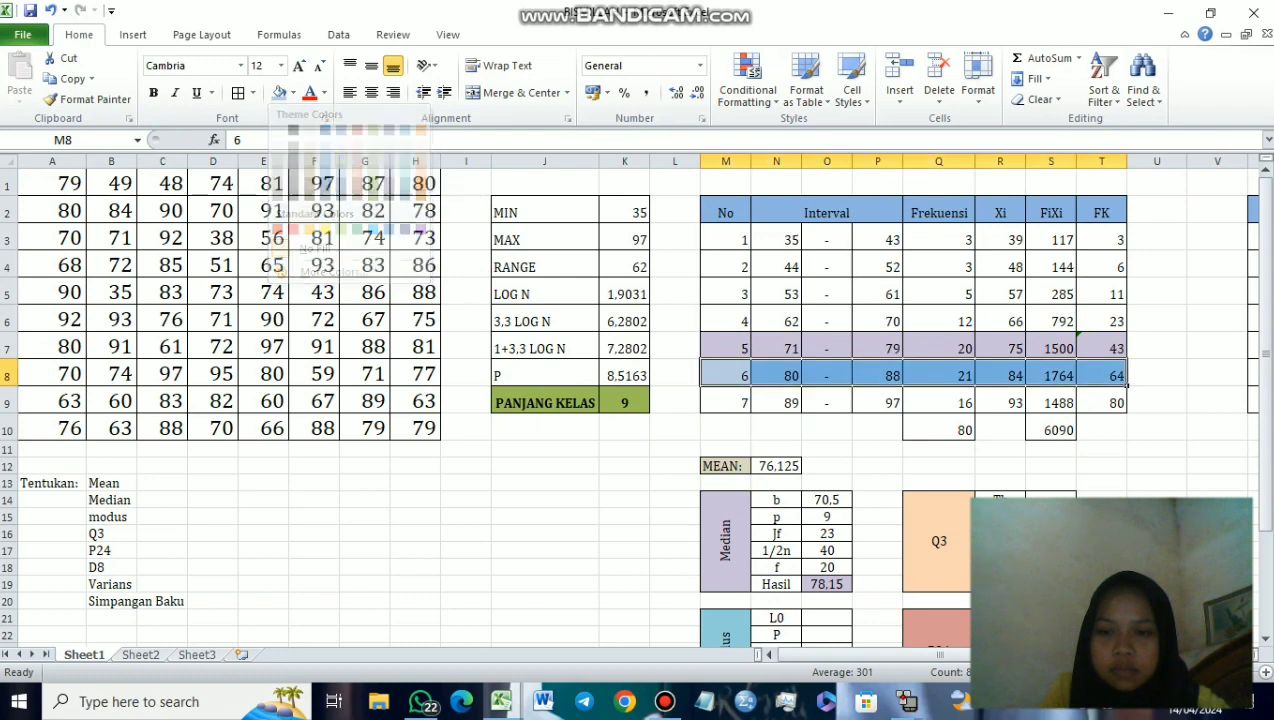
# Step: Review the blue-highlighted 80–88 class row in the frequency table and the calculation tables beneath it
pyautogui.click(624, 550)
pyautogui.scroll(-2, 624, 550)
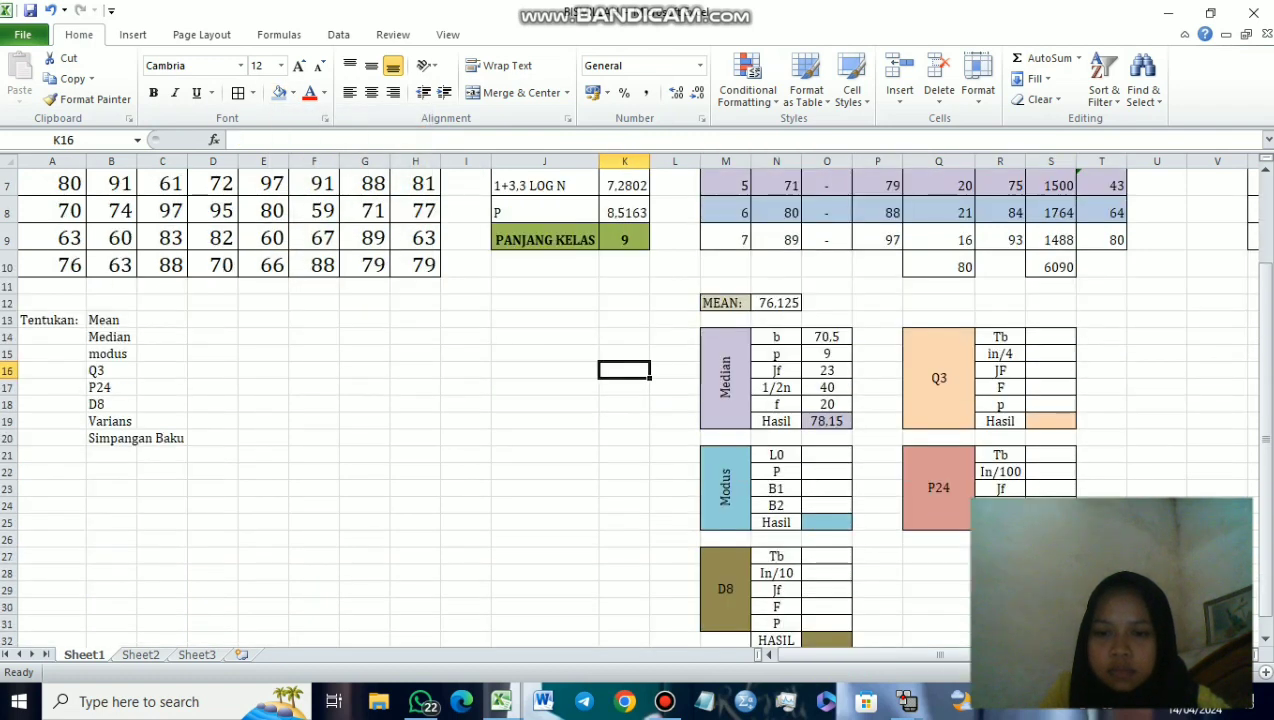
pyautogui.scroll(2, 624, 400)
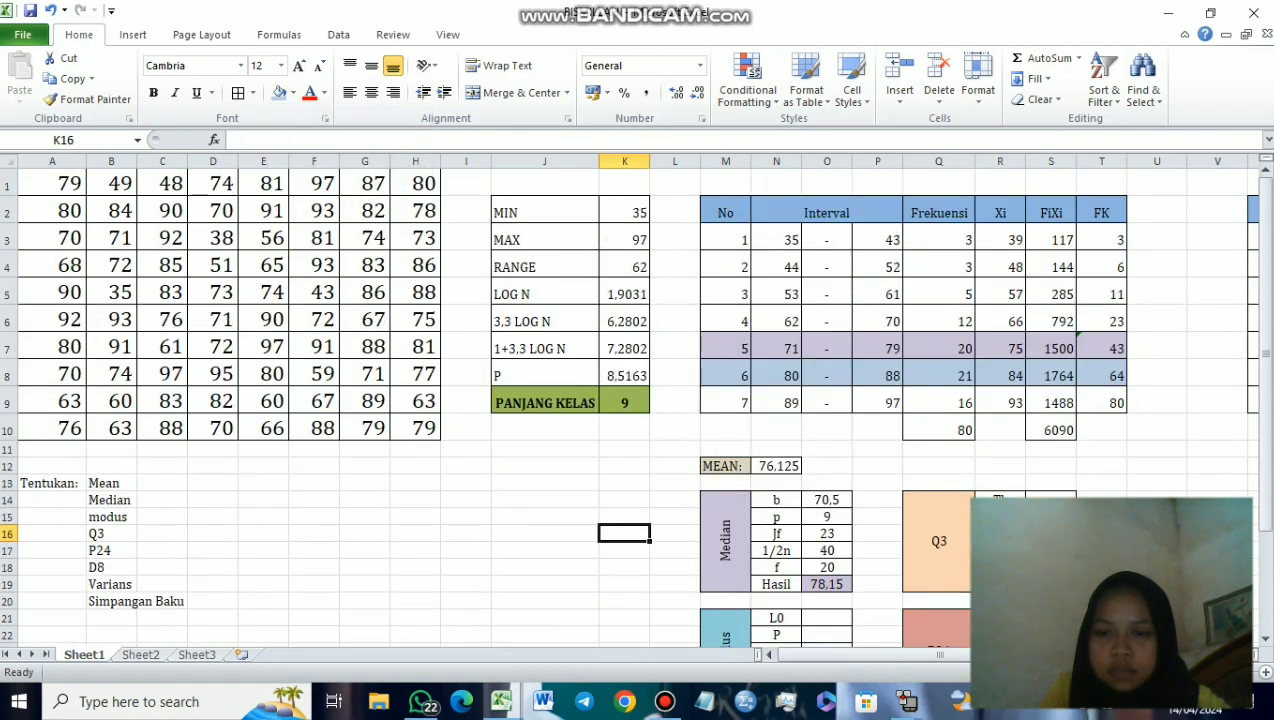
pyautogui.moveTo(725, 375); pyautogui.dragTo(940, 375)
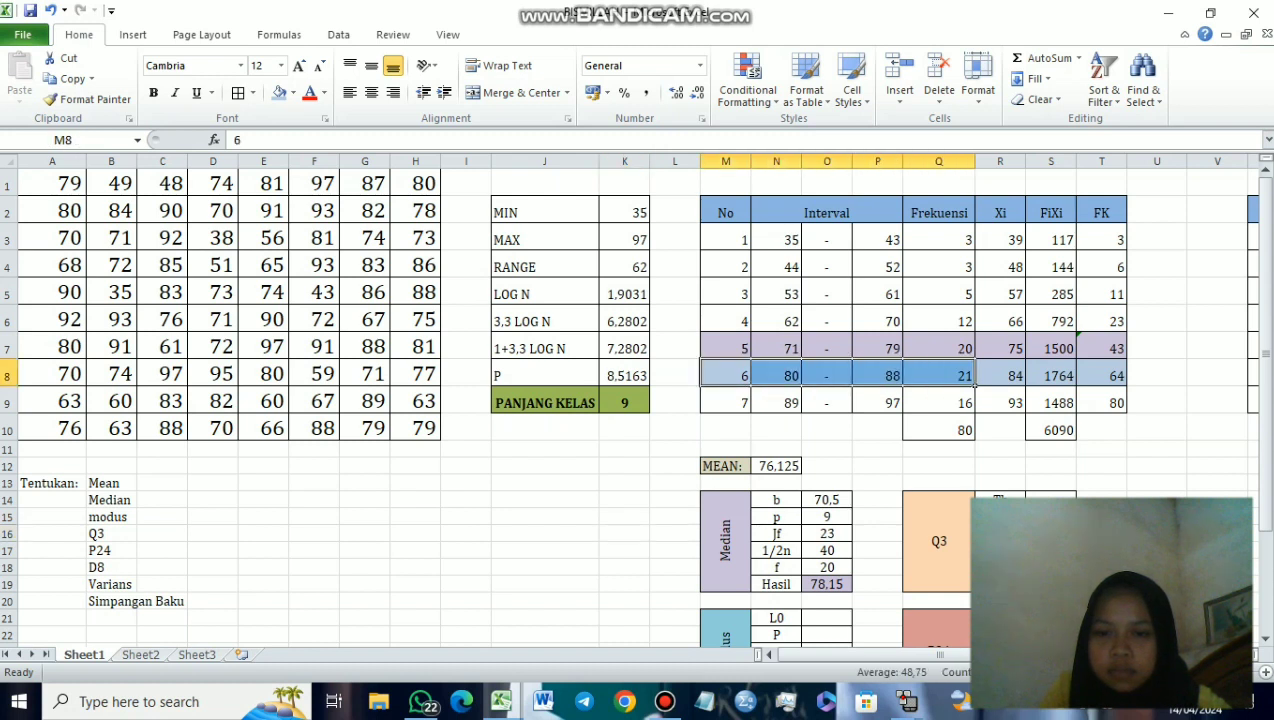
pyautogui.click(1051, 375)
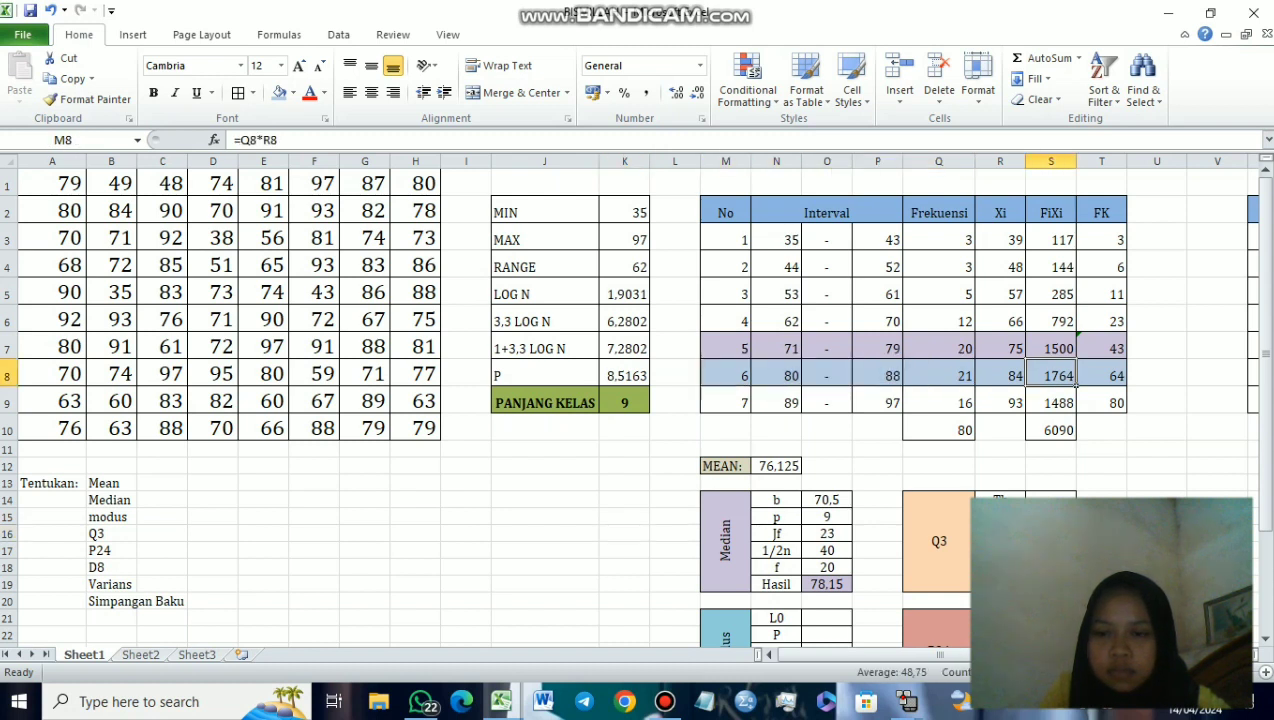
pyautogui.scroll(-2, 1051, 375)
pyautogui.scroll(2, 1076, 224)
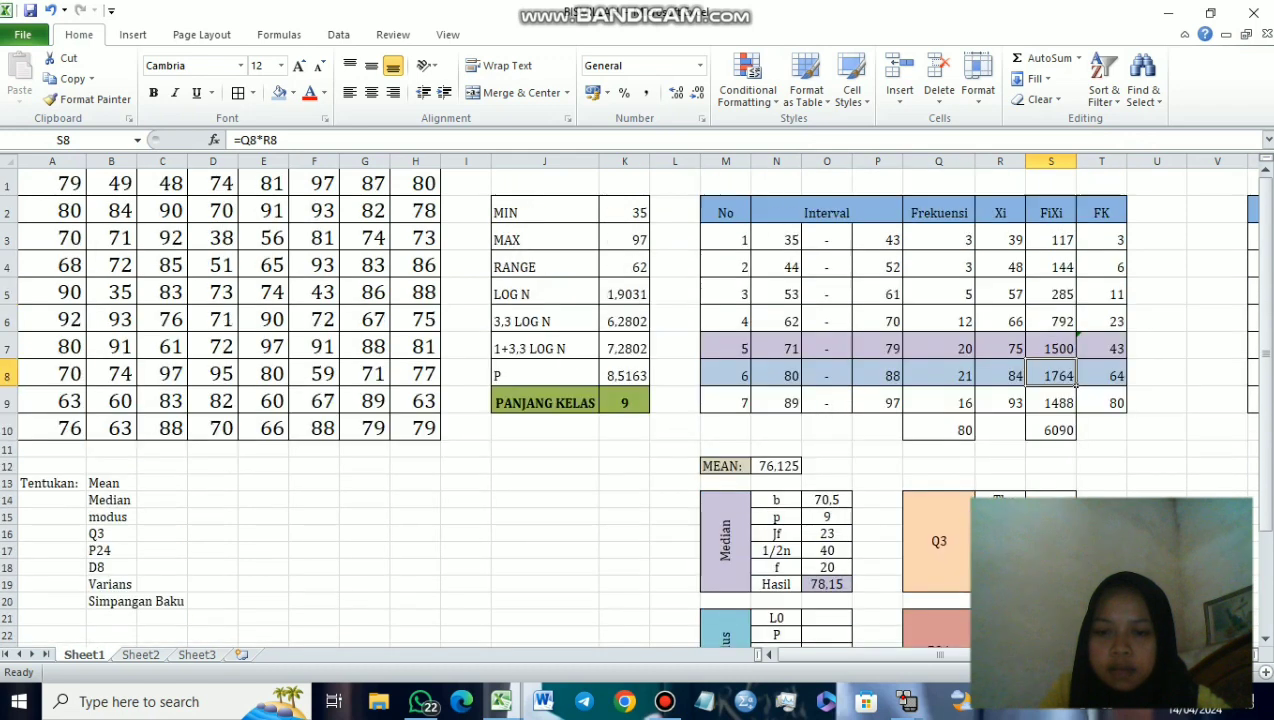
# Step: Calculate L0 in the Modus table's cell O21 as the highlighted 80–88 class's lower limit minus 0,5, using =N8-0,5
pyautogui.click(826, 618)
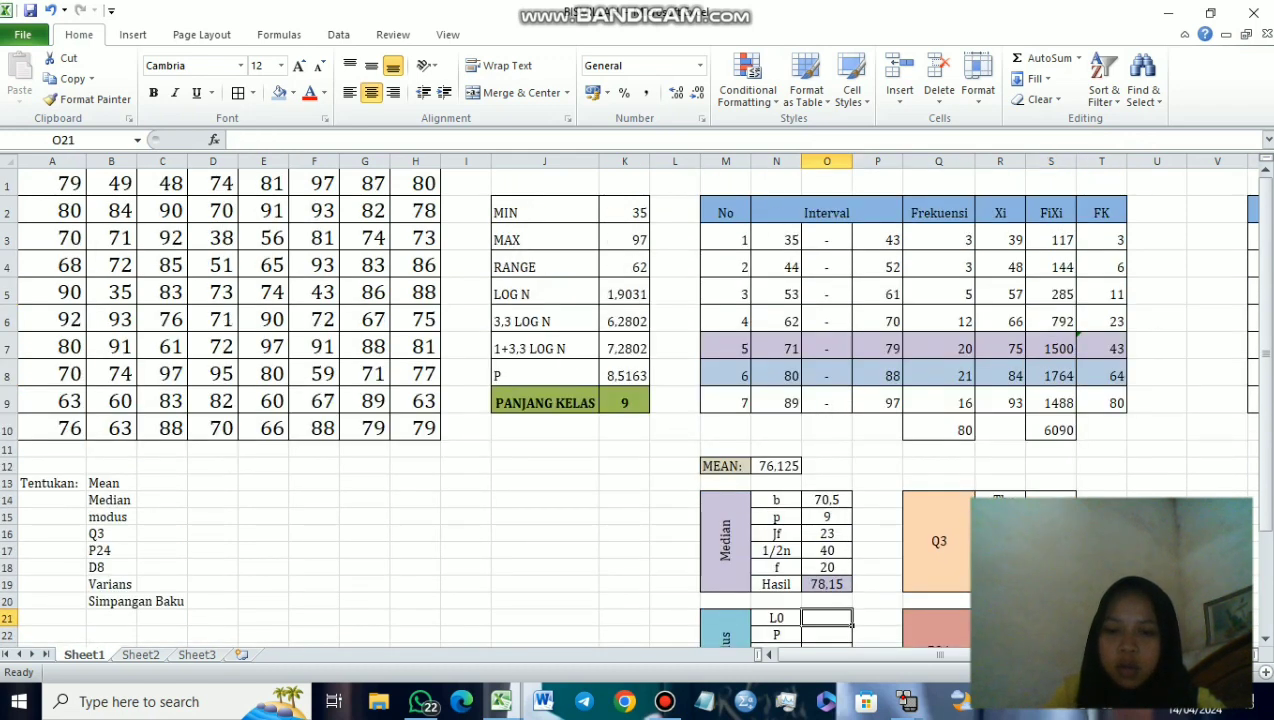
pyautogui.scroll(-1, 1160, 600)
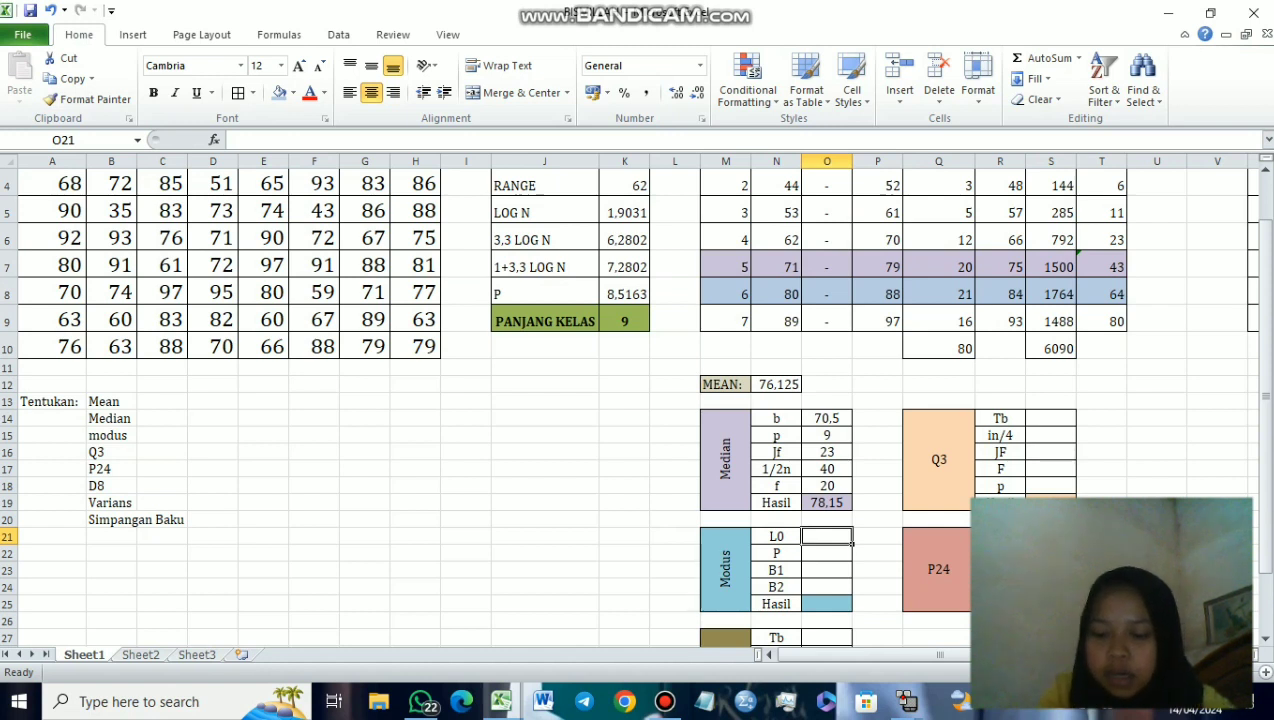
pyautogui.write('=')
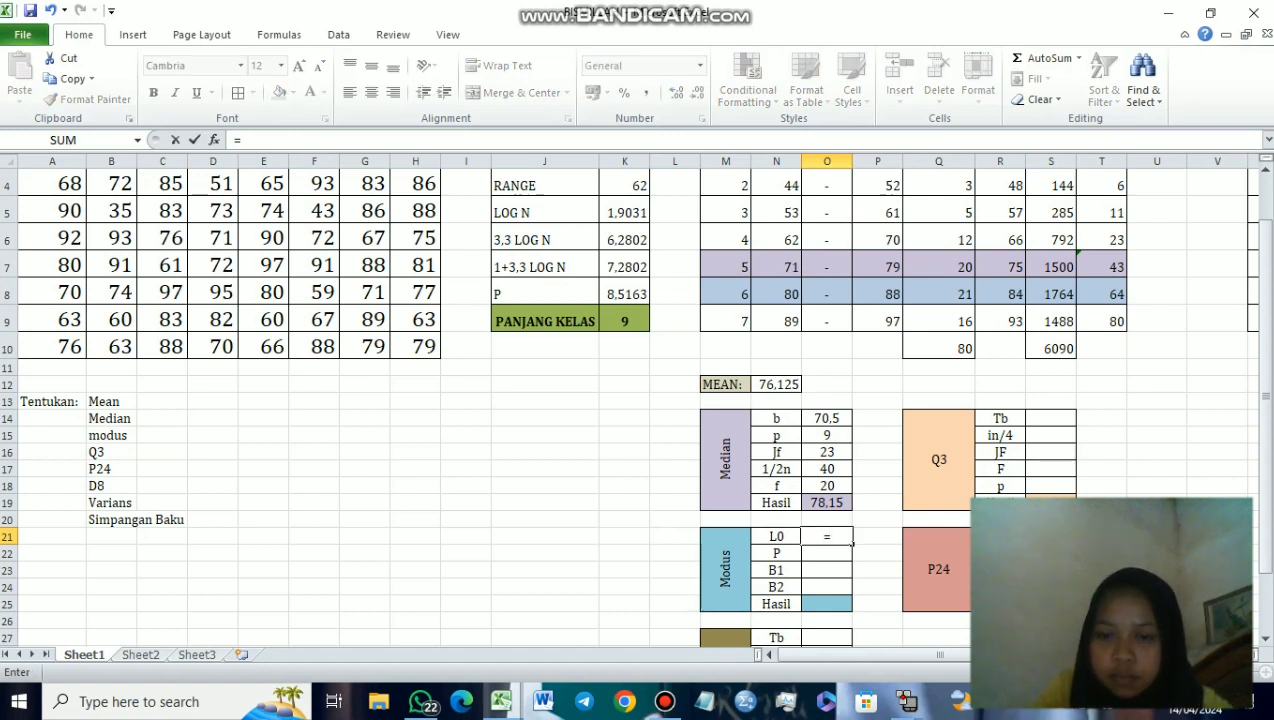
pyautogui.click(790, 294)
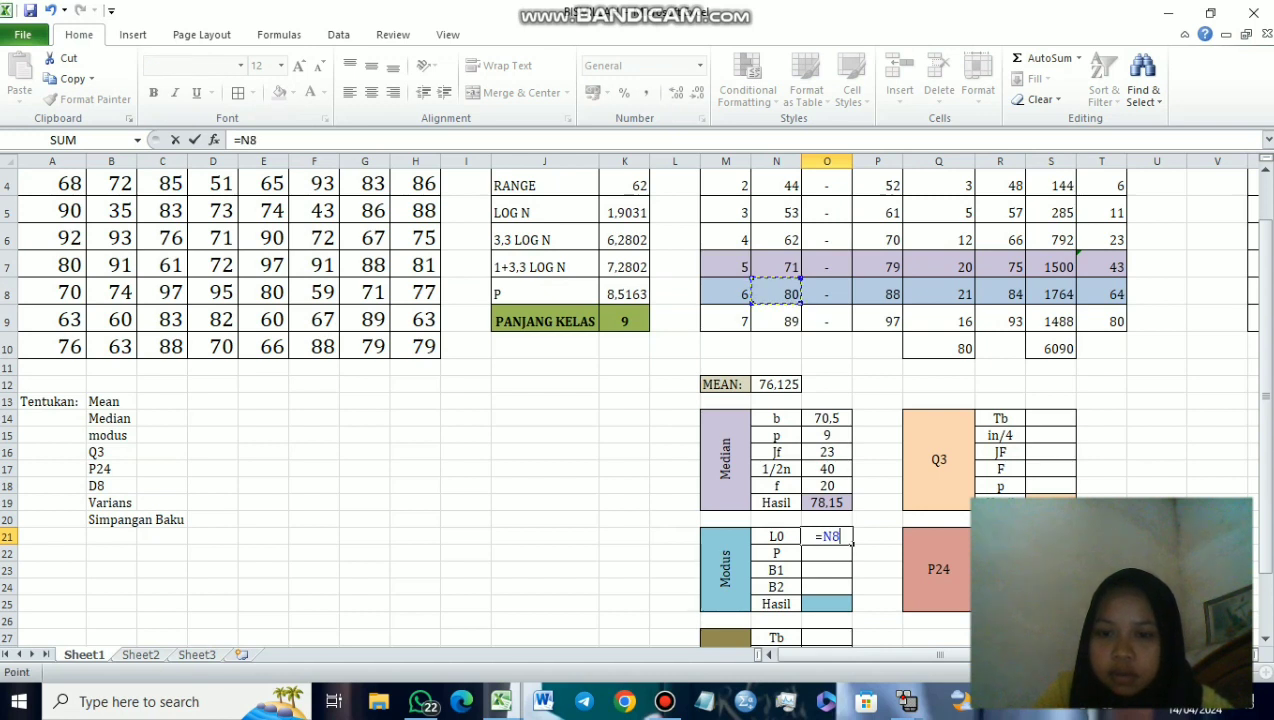
pyautogui.write('-0,5')
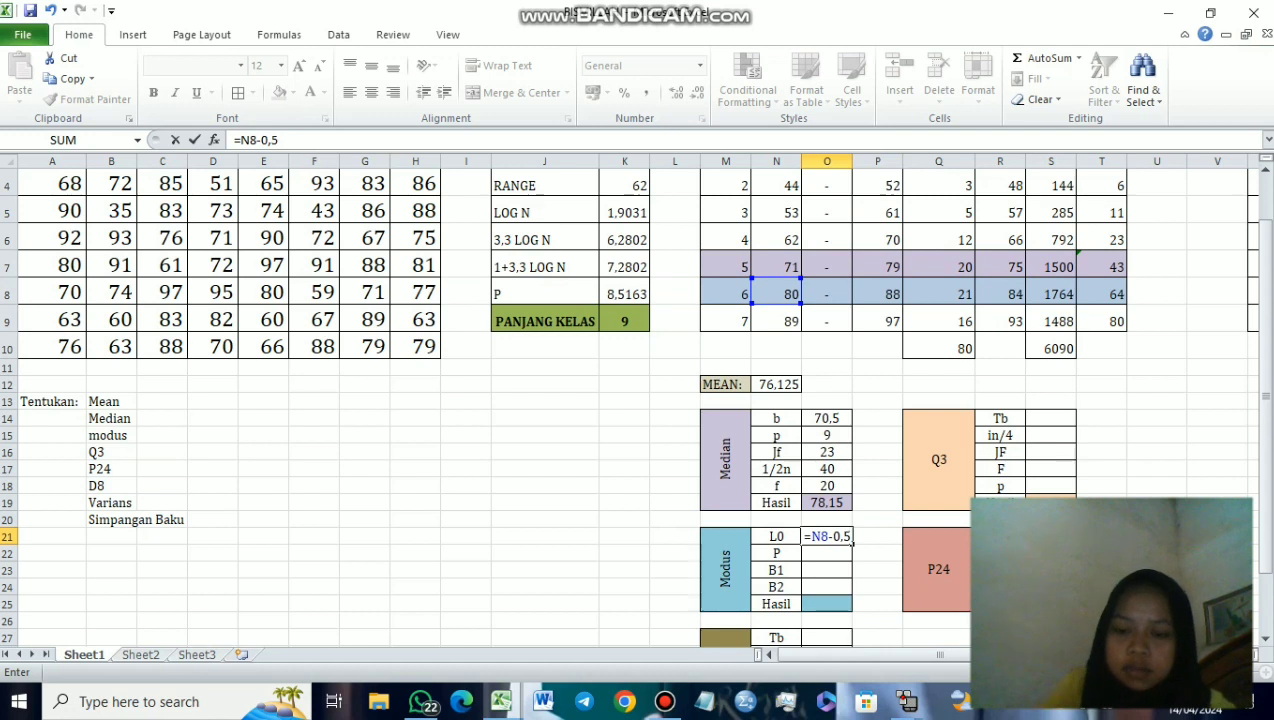
pyautogui.press('Return')
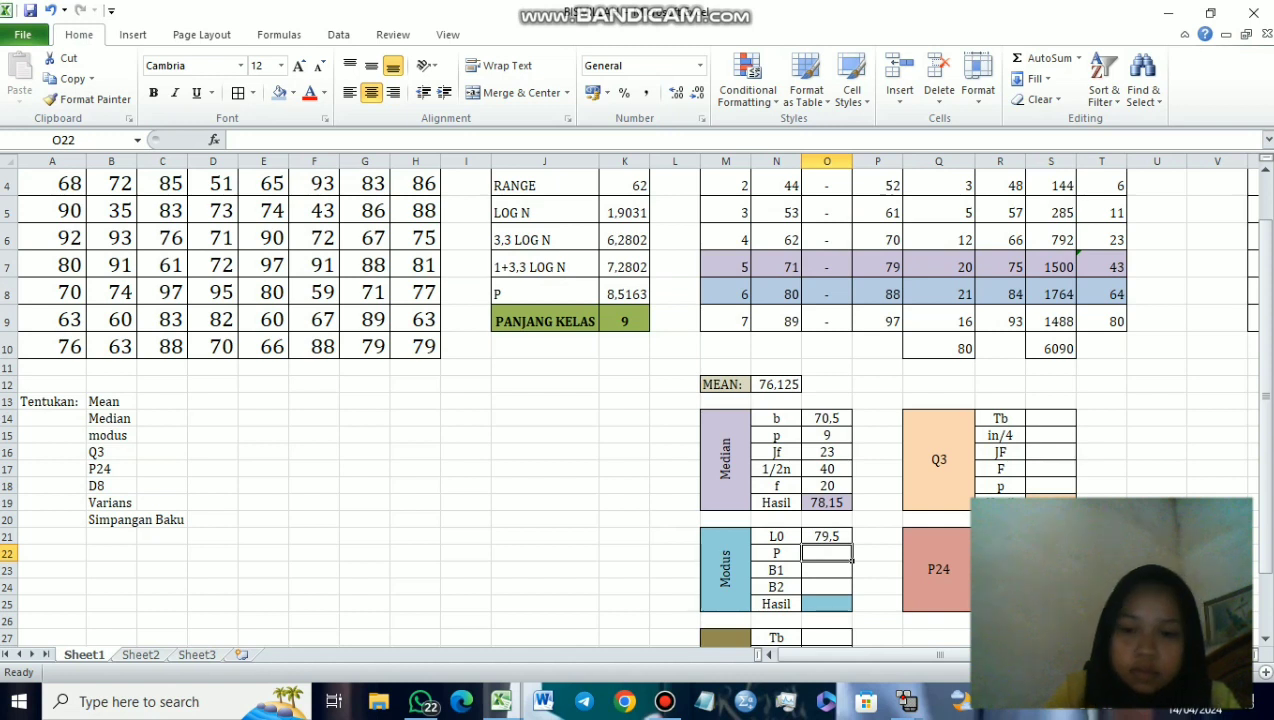
# Step: Fill P in the Modus table by linking cell O22 to the PANJANG KELAS value with =K9
pyautogui.write('=')
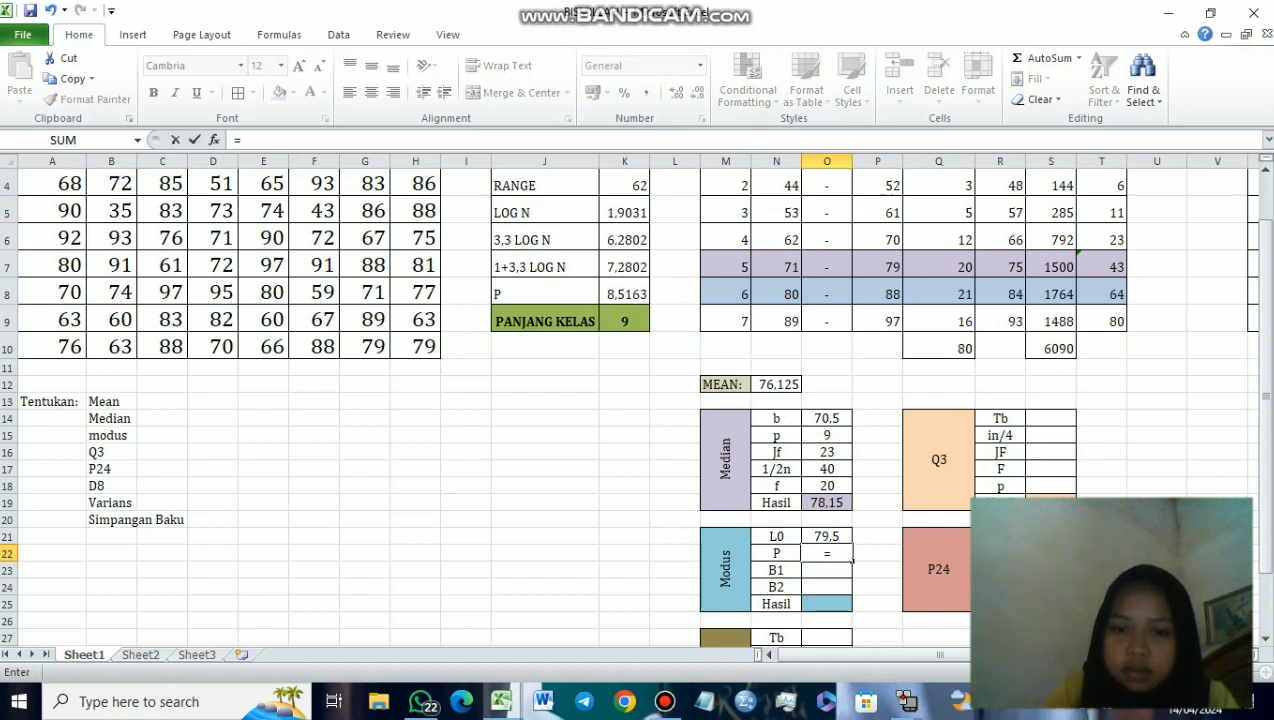
pyautogui.click(624, 321)
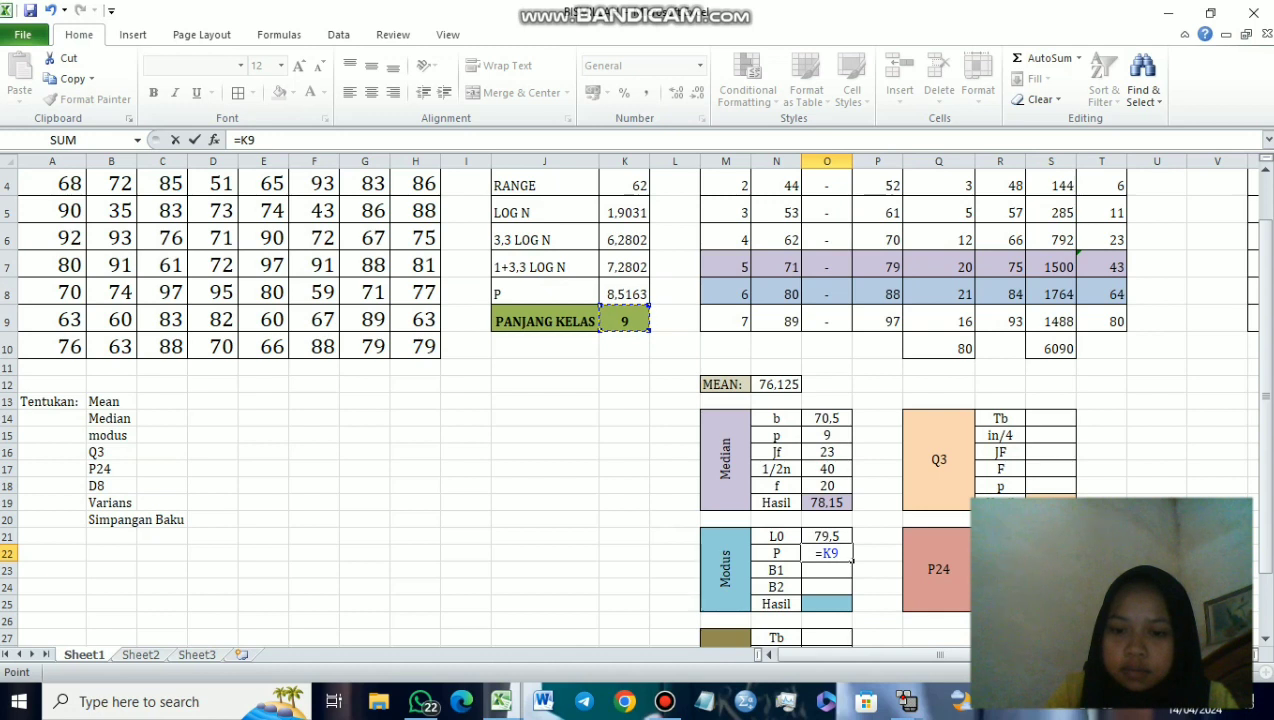
pyautogui.press('Return')
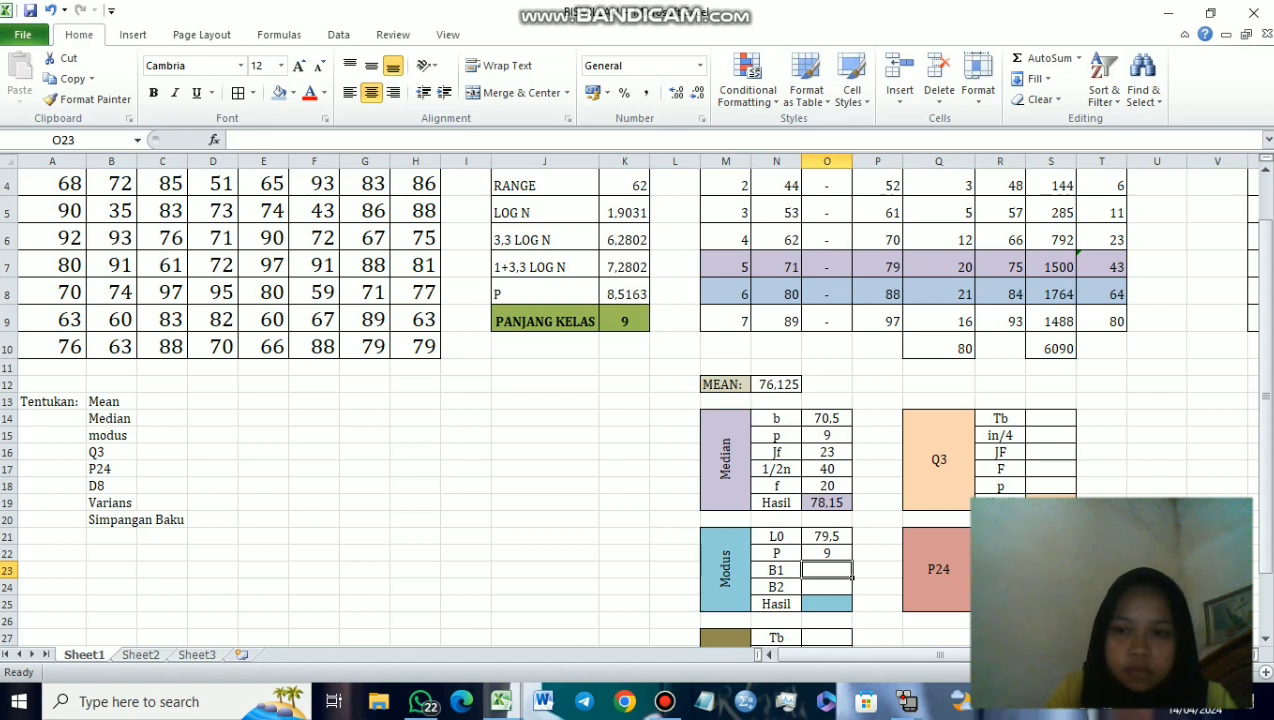
# Step: Calculate B1 in cell O23 as the modal class frequency minus the preceding class frequency, using =Q8-Q7
pyautogui.click(938, 267)
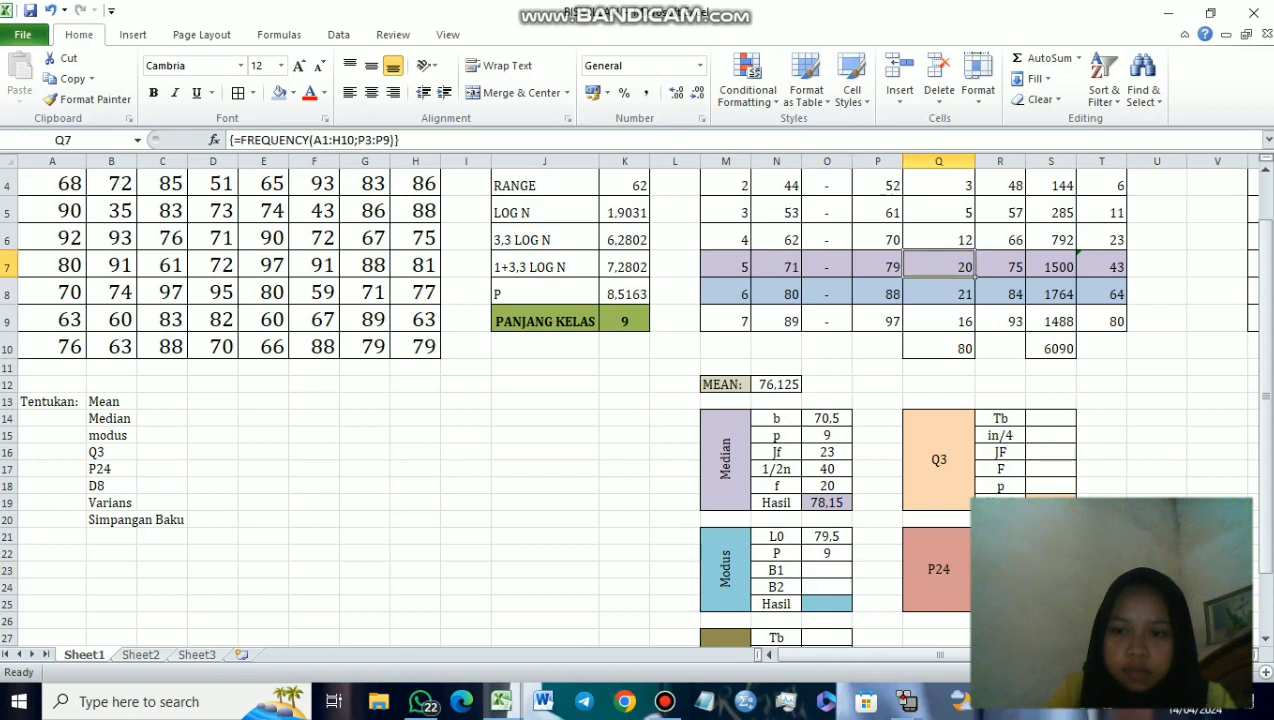
pyautogui.click(938, 294)
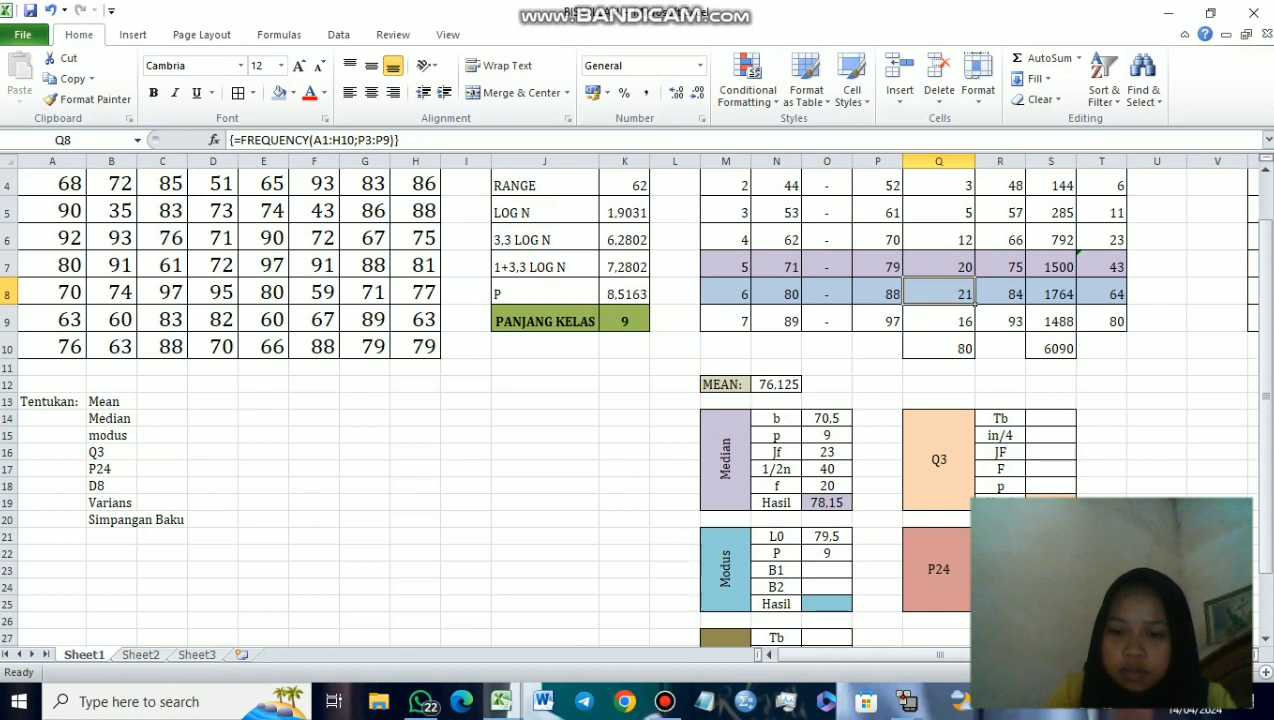
pyautogui.click(849, 572)
pyautogui.write('=')
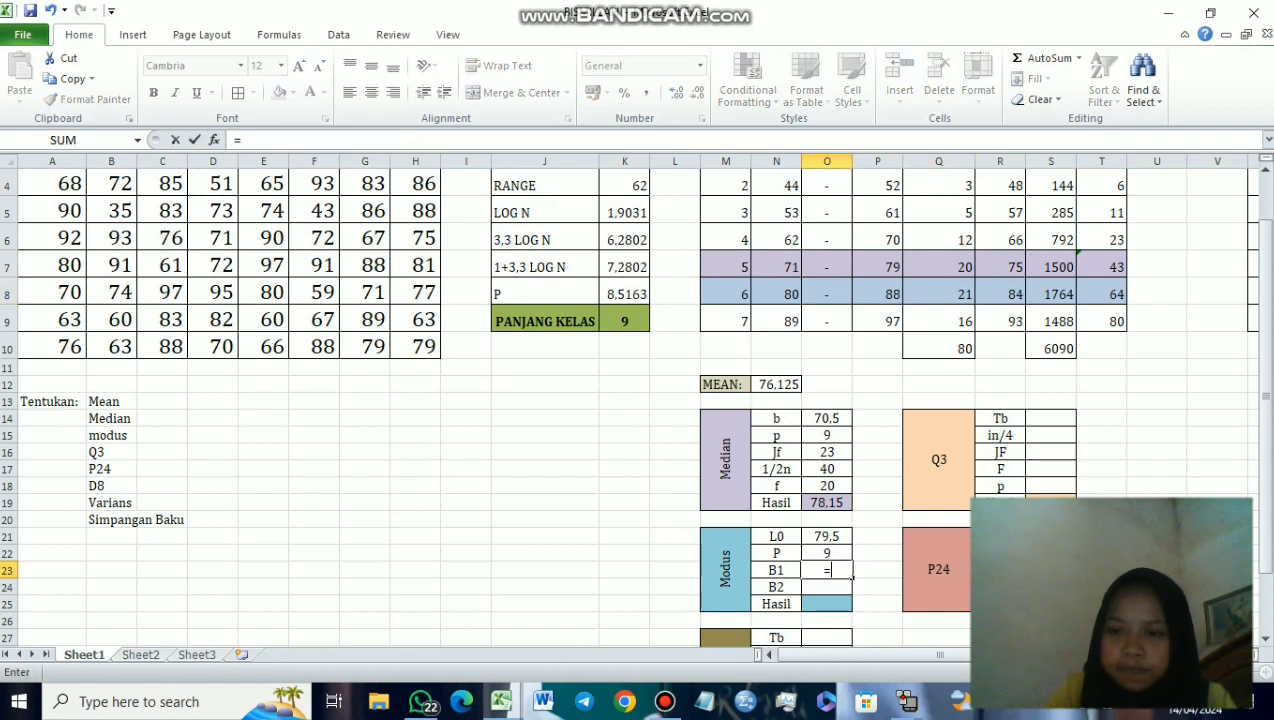
pyautogui.press('Up')
pyautogui.press('Up')
pyautogui.press('Up')
pyautogui.press('Up')
pyautogui.press('Up')
pyautogui.press('Up')
pyautogui.press('Up')
pyautogui.press('Up')
pyautogui.press('Up')
pyautogui.press('Up')
pyautogui.press('Up')
pyautogui.press('Up')
pyautogui.press('Up')
pyautogui.press('Up')
pyautogui.press('Up')
pyautogui.press('Right')
pyautogui.press('Right')
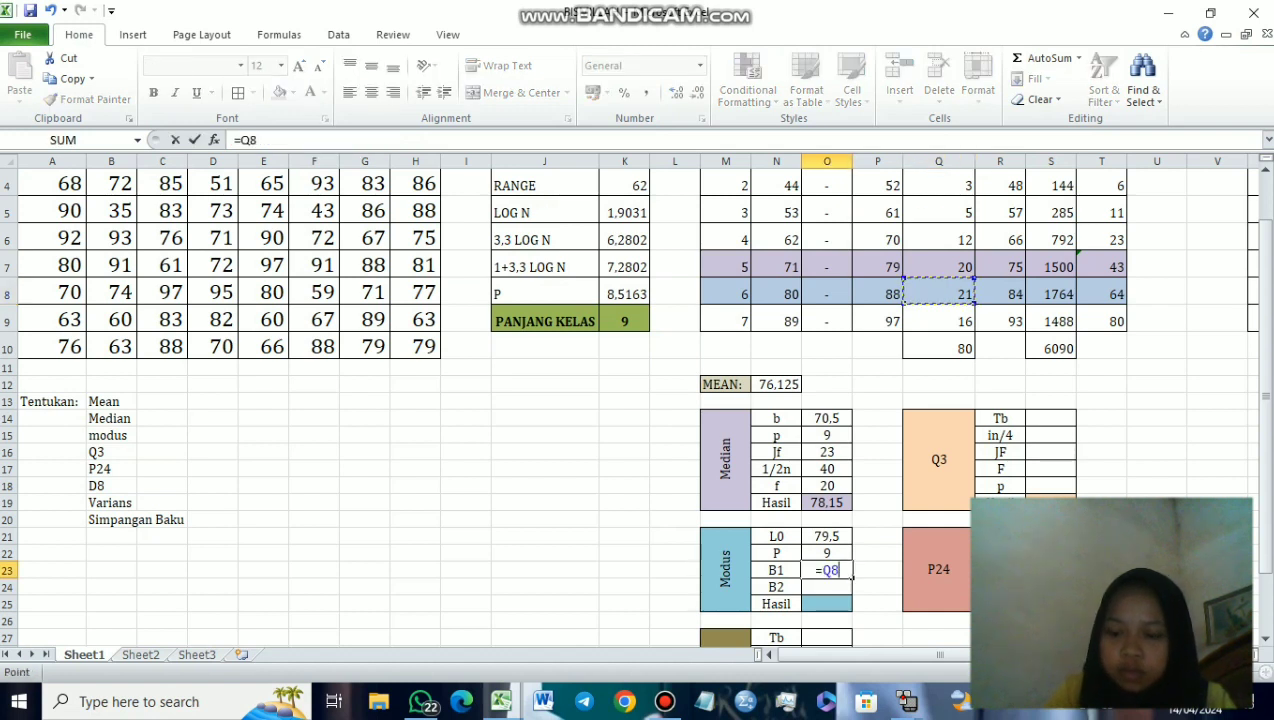
pyautogui.write('-')
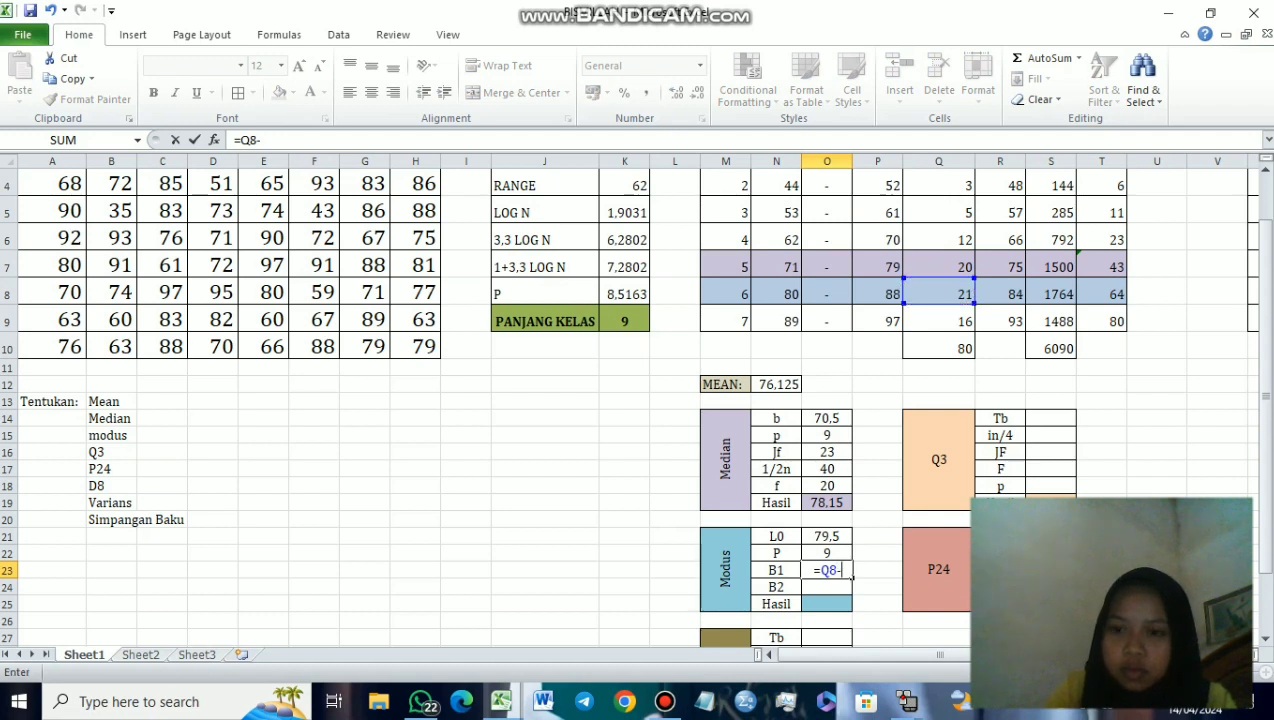
pyautogui.press('Up')
pyautogui.press('Up')
pyautogui.press('Up')
pyautogui.press('Up')
pyautogui.press('Up')
pyautogui.press('Up')
pyautogui.press('Up')
pyautogui.press('Up')
pyautogui.press('Up')
pyautogui.press('Up')
pyautogui.press('Up')
pyautogui.press('Up')
pyautogui.press('Up')
pyautogui.press('Up')
pyautogui.press('Up')
pyautogui.press('Up')
pyautogui.press('Right')
pyautogui.press('Right')
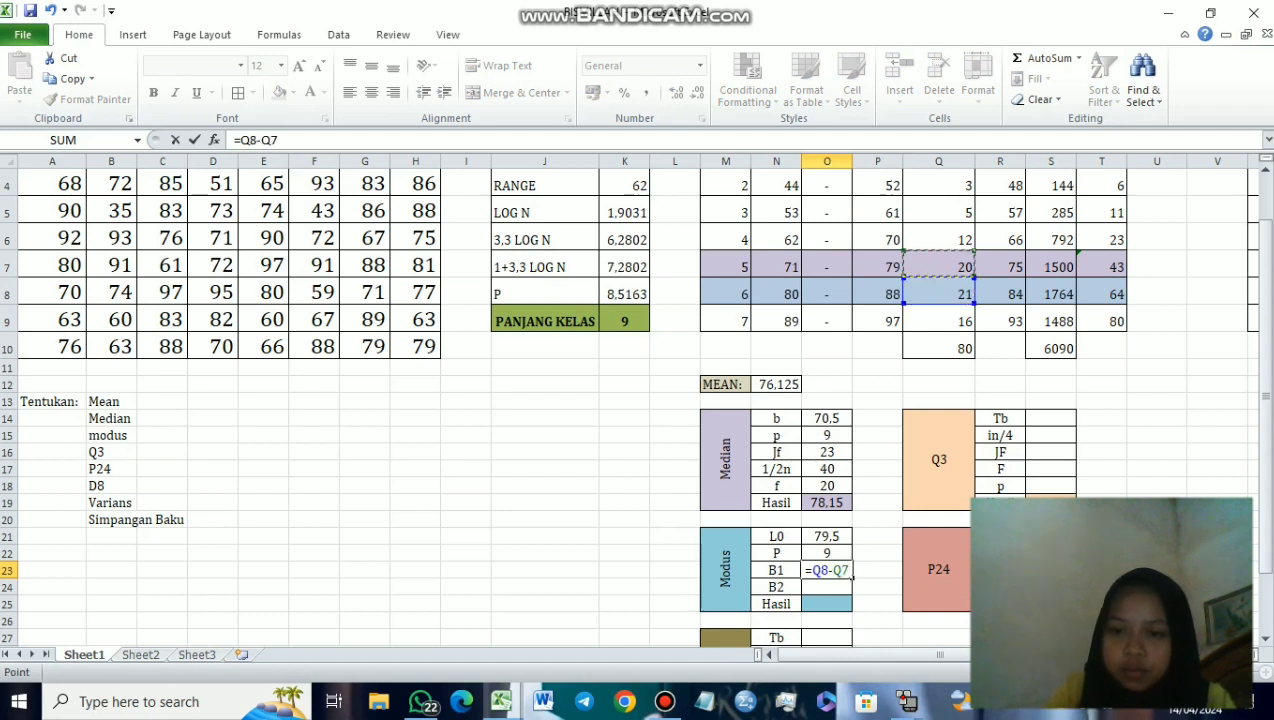
pyautogui.press('Return')
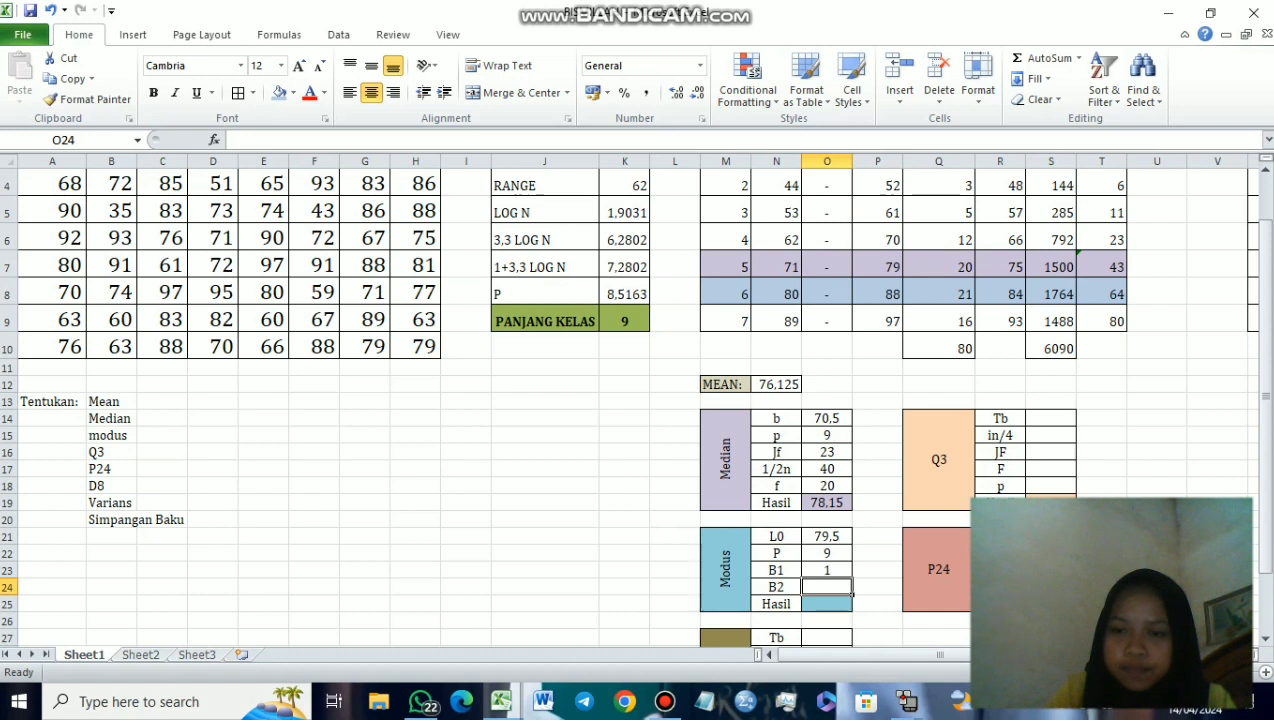
# Step: Calculate B2 in cell O24 as the modal class frequency minus the following class frequency, using Q8 minus Q9
pyautogui.write('=')
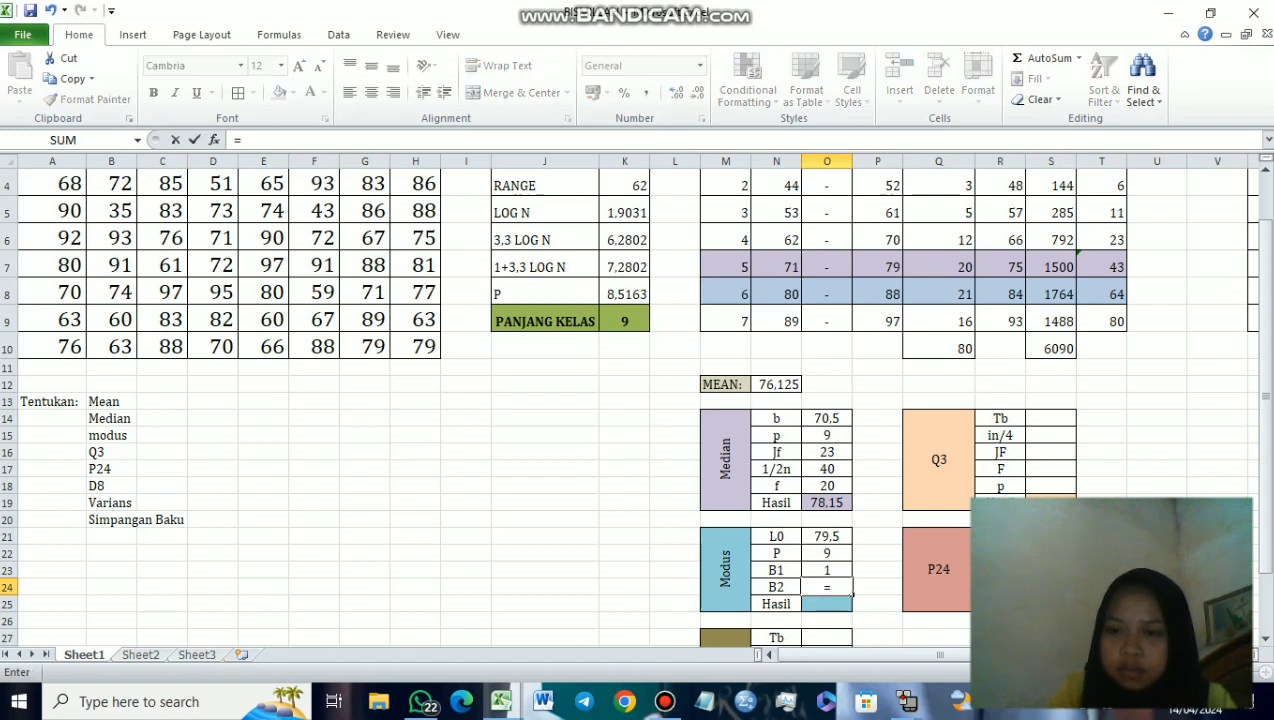
pyautogui.scroll(1, 630, 400)
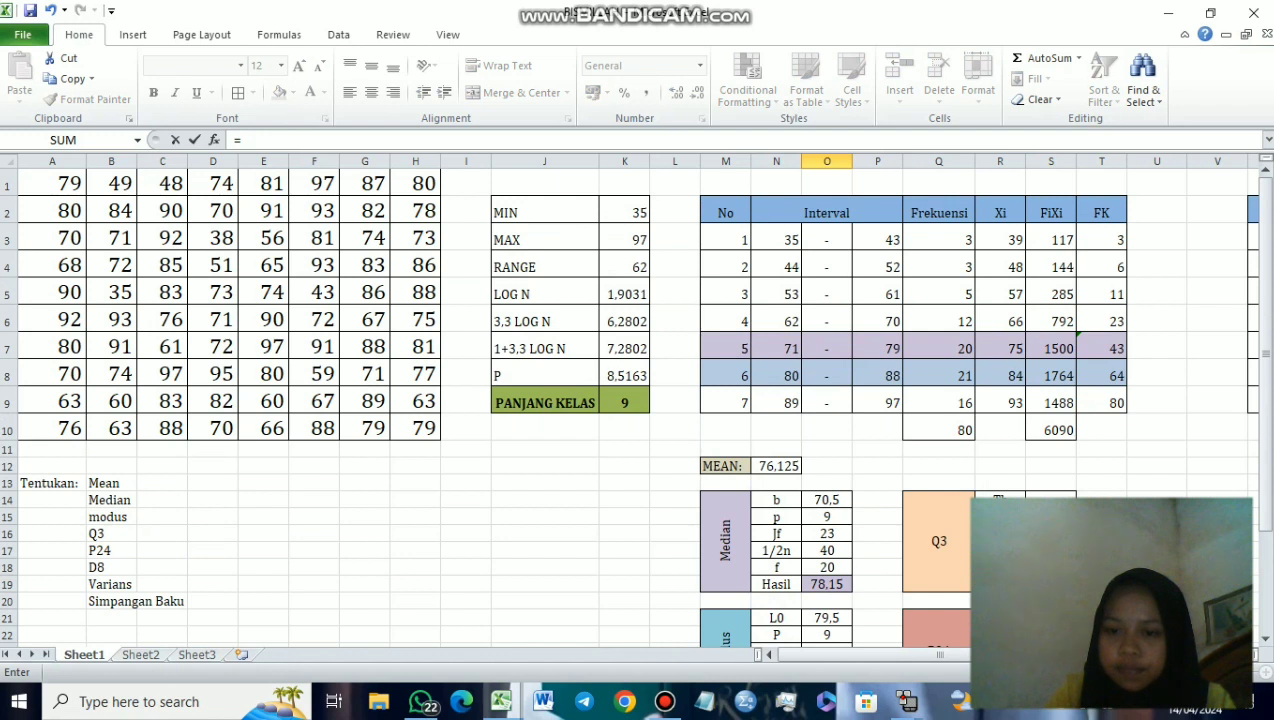
pyautogui.scroll(-2, 630, 400)
pyautogui.press('BackSpace')
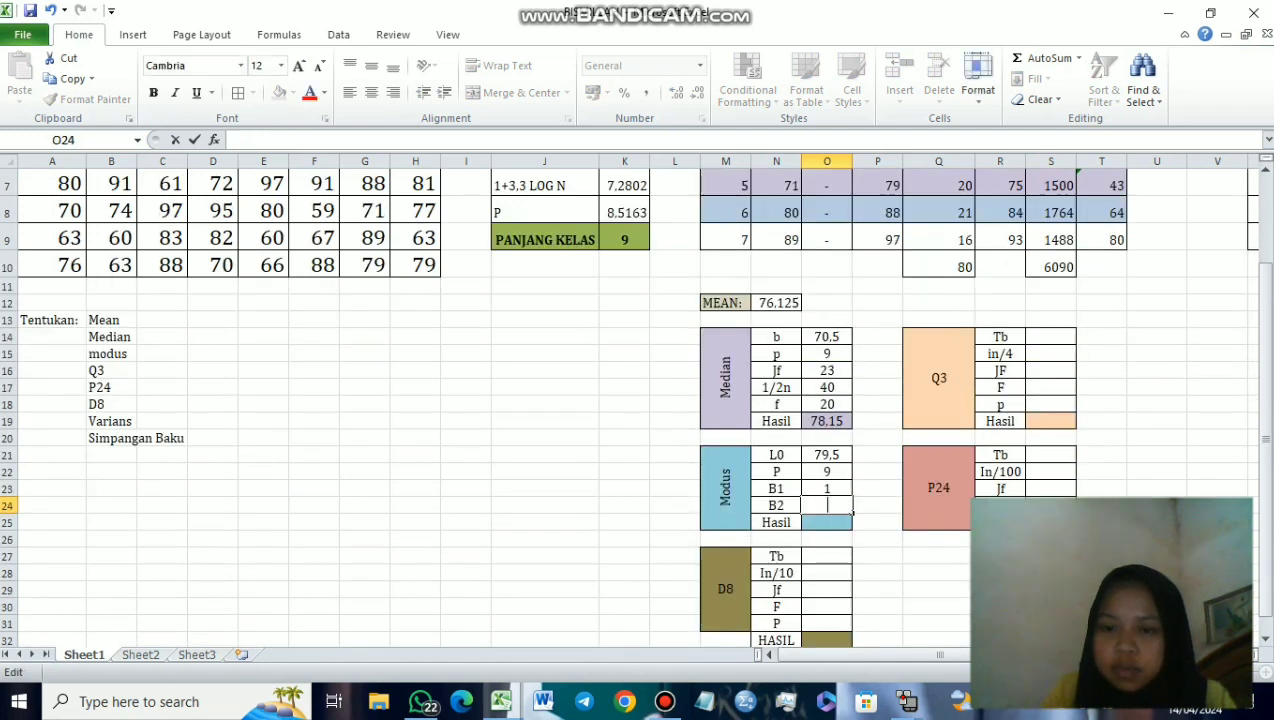
pyautogui.write('=')
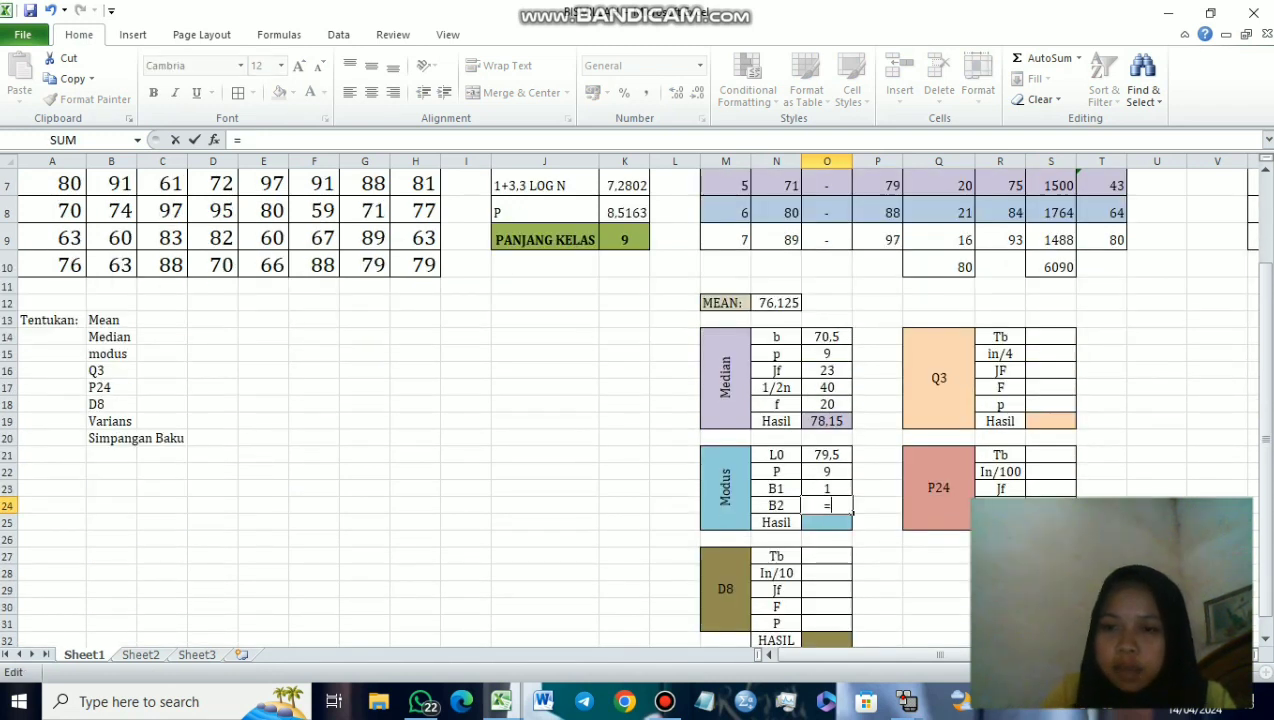
pyautogui.click(938, 212)
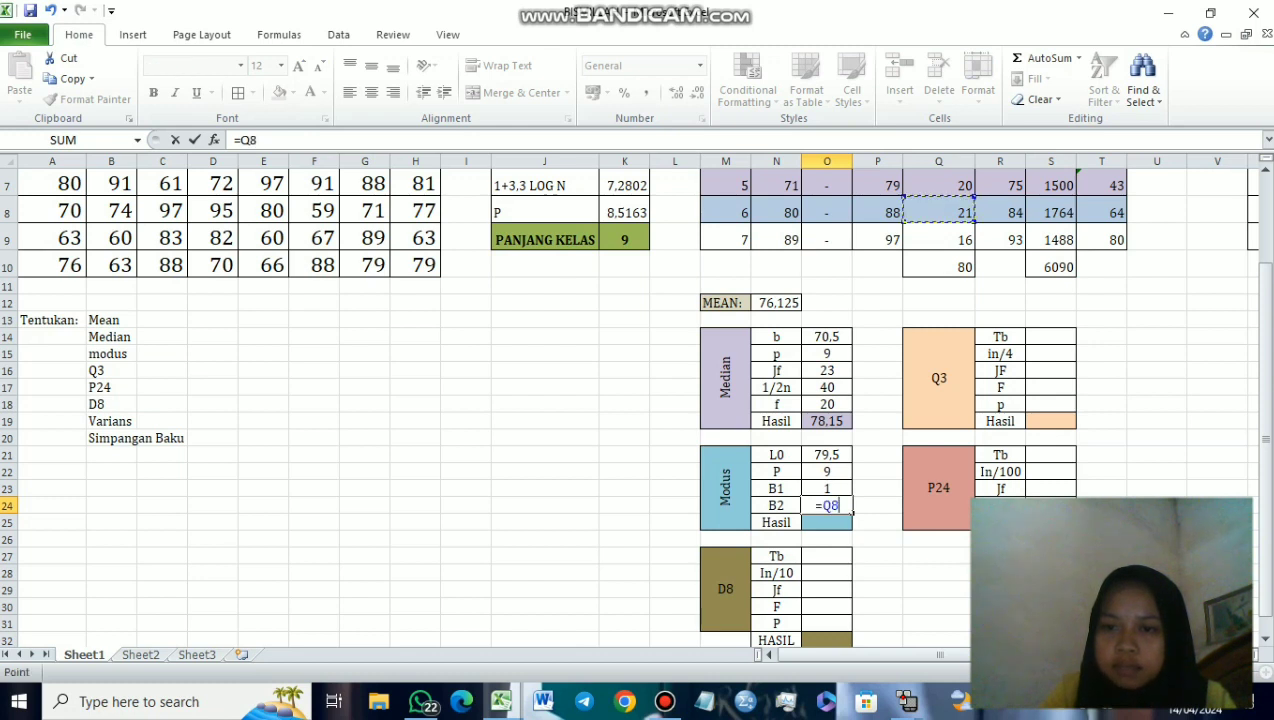
pyautogui.write('-')
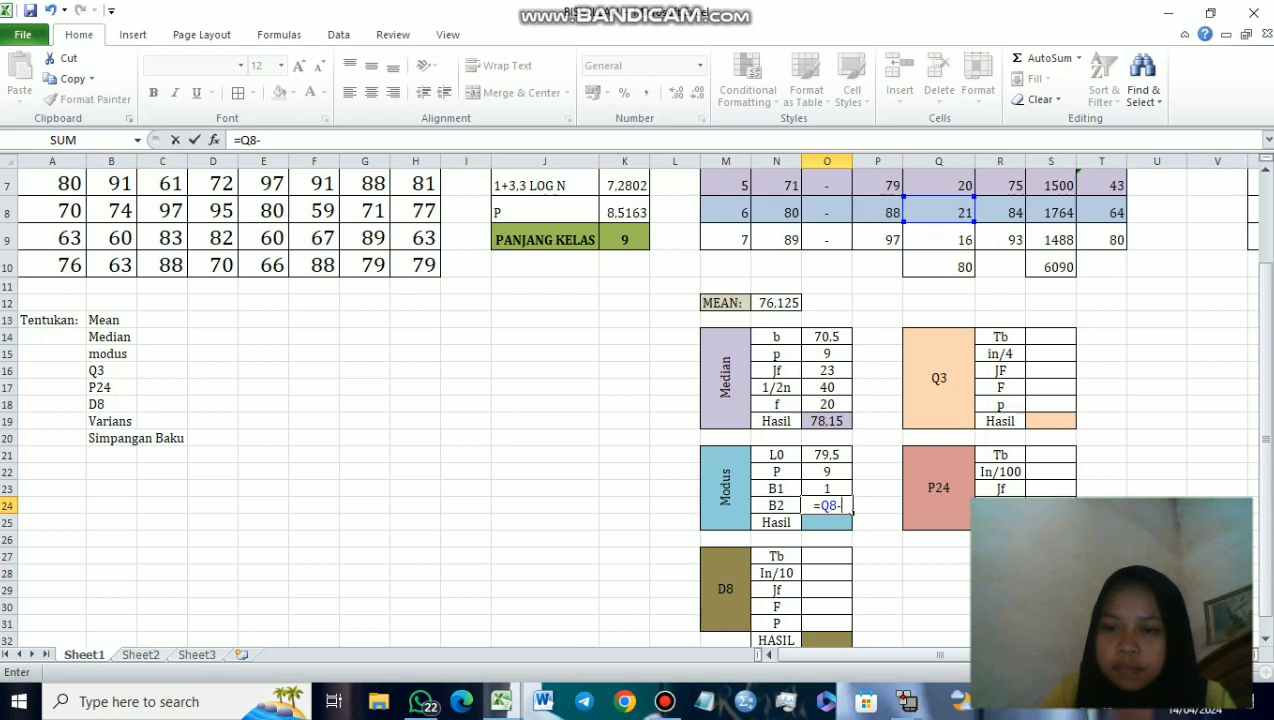
pyautogui.click(938, 239)
pyautogui.press('Return')
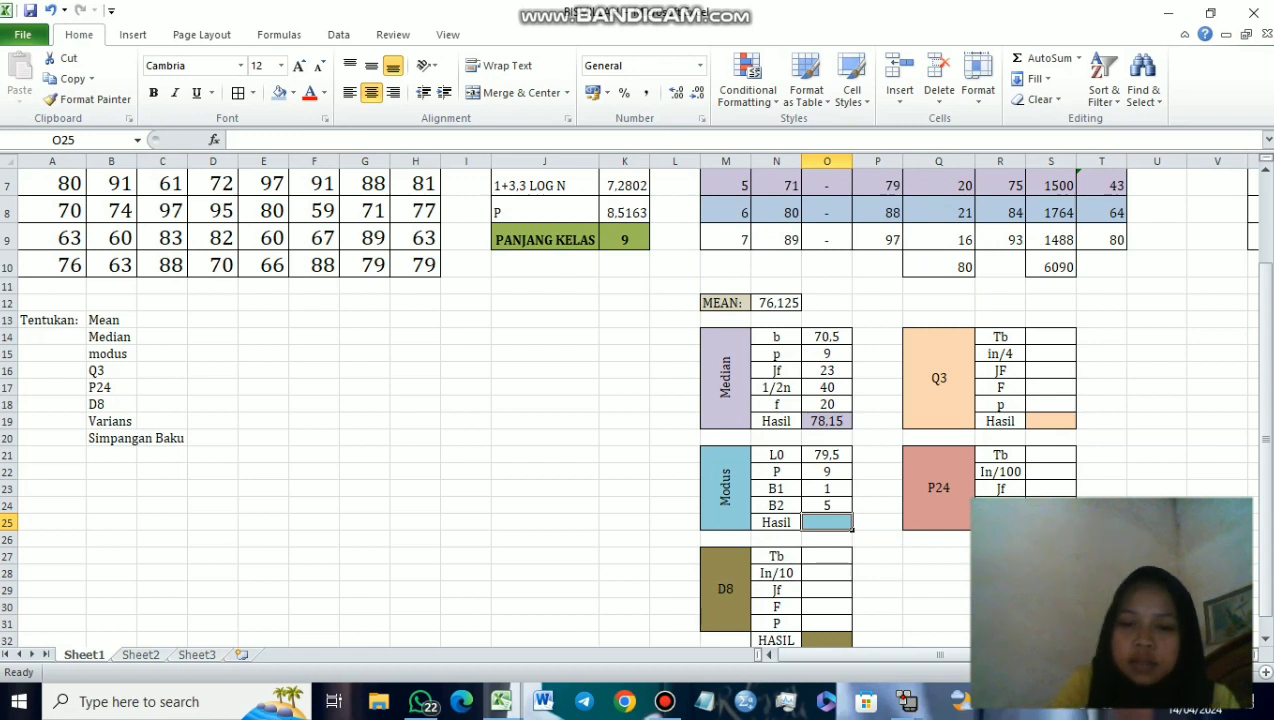
# Step: Calculate the Modus result (Hasil) in cell O25 with the formula =O21+((O23/(O23+O24))*O22)
pyautogui.write('=')
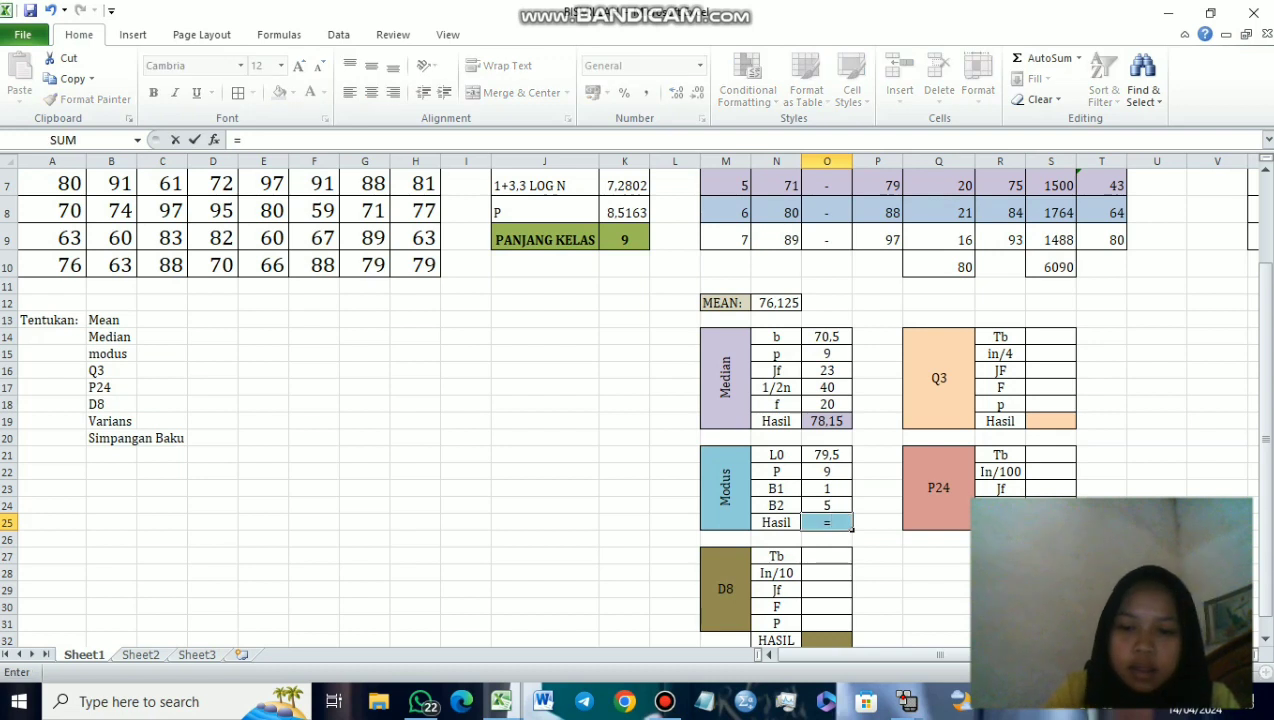
pyautogui.press('Up')
pyautogui.press('Up')
pyautogui.press('Up')
pyautogui.press('Up')
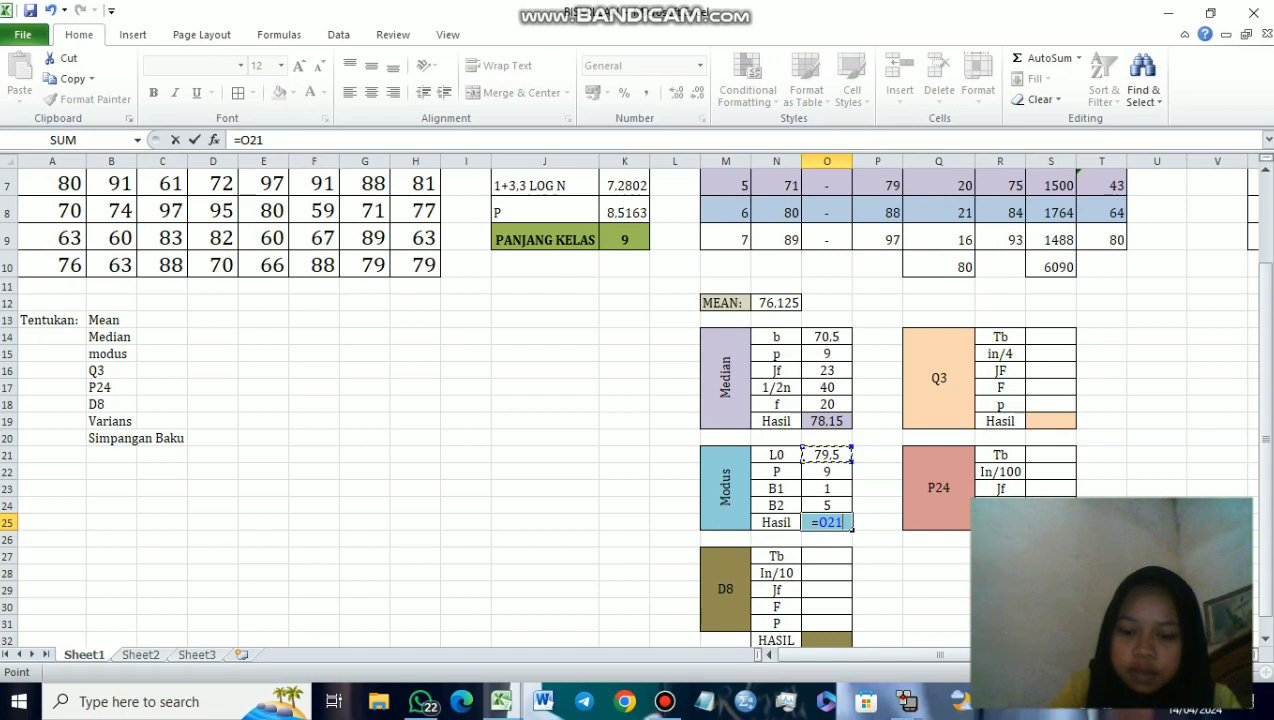
pyautogui.write('+')
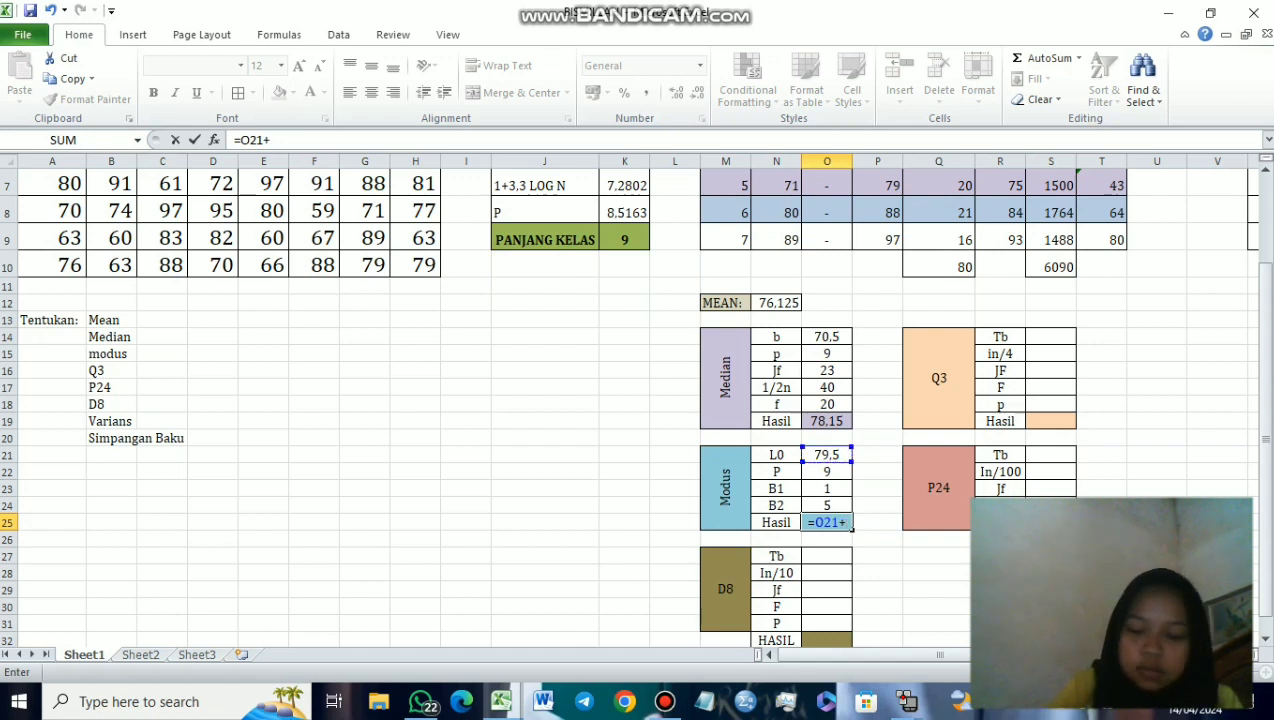
pyautogui.write('((')
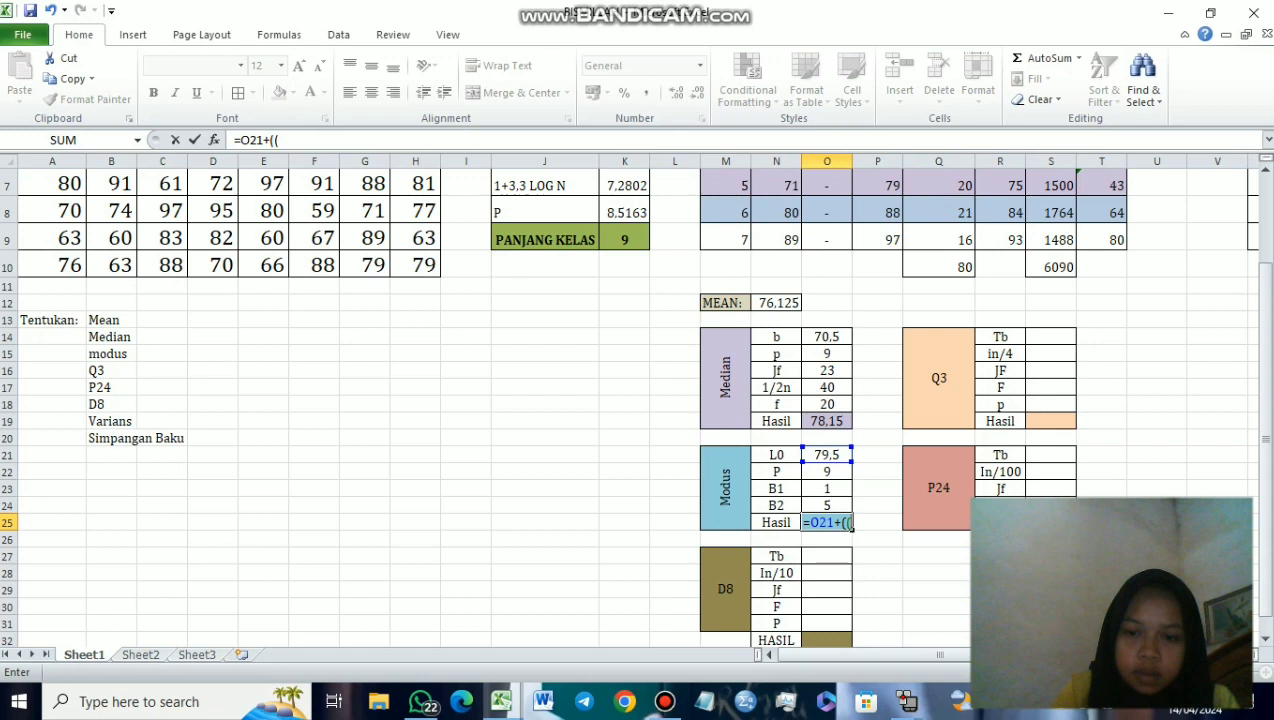
pyautogui.click(826, 488)
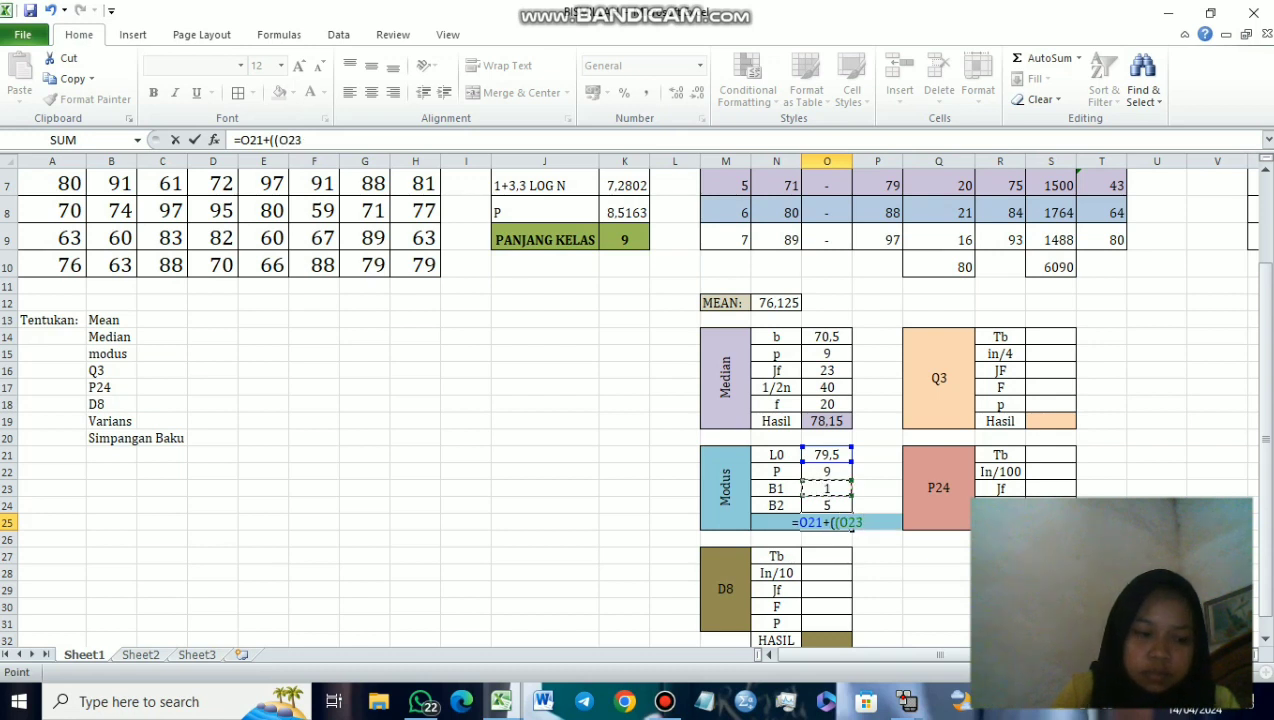
pyautogui.write('/')
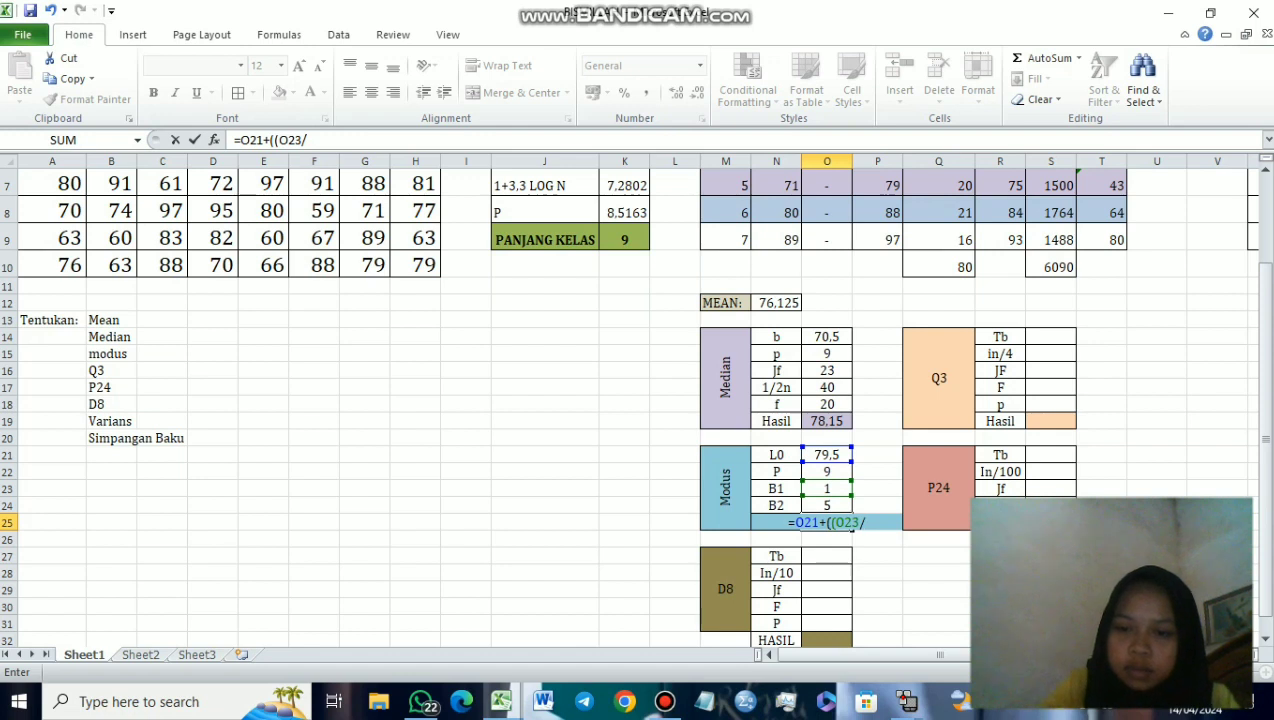
pyautogui.click(826, 488)
pyautogui.write('+')
pyautogui.click(826, 505)
pyautogui.write(')')
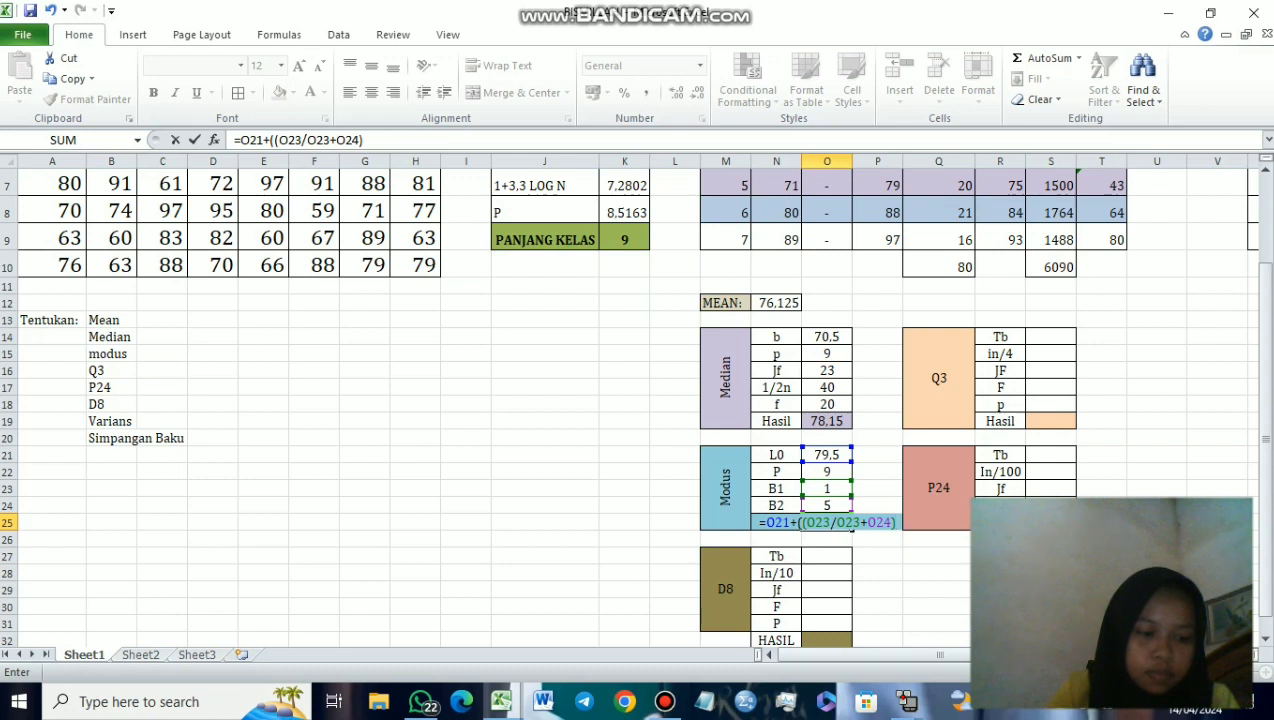
pyautogui.write('*')
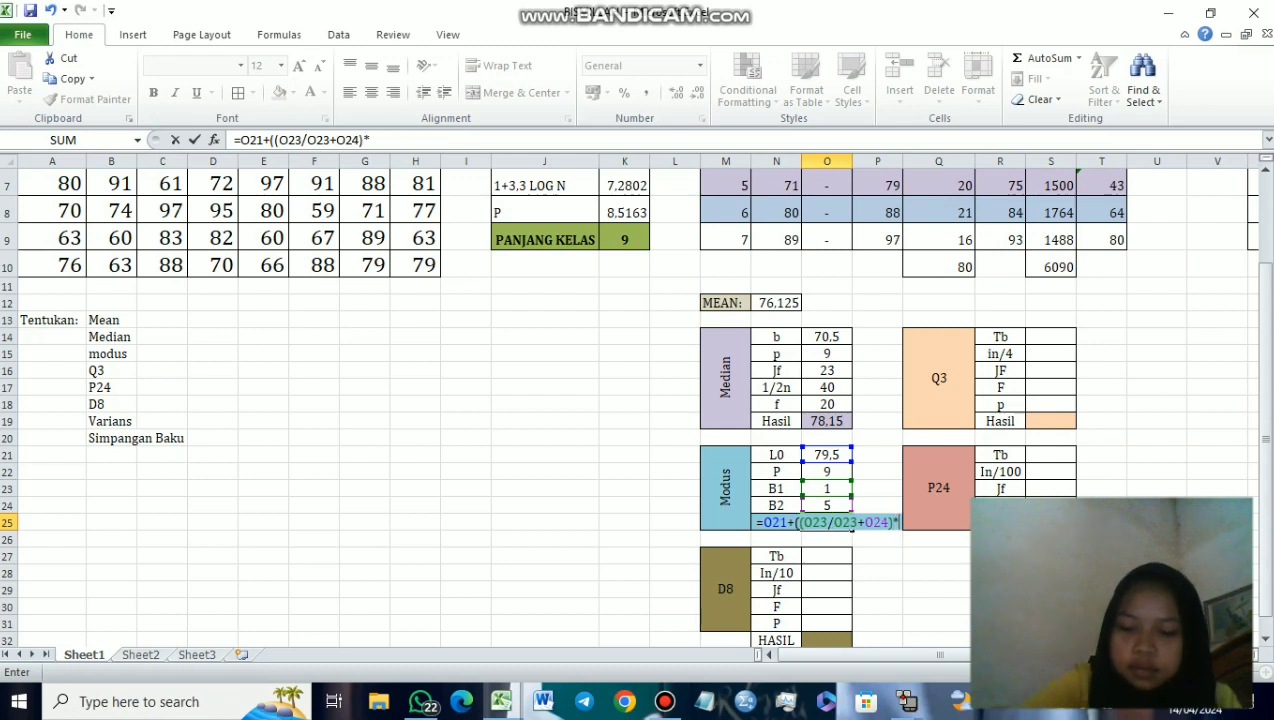
pyautogui.click(826, 471)
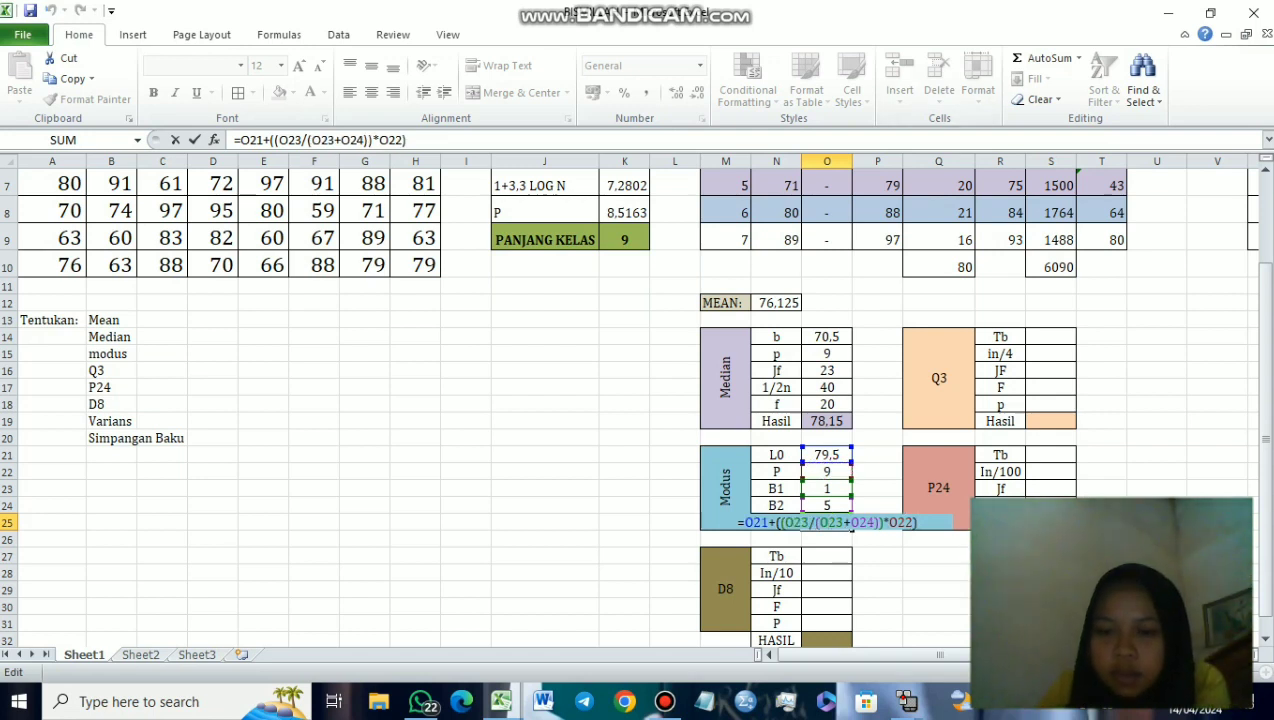
pyautogui.press('Return')
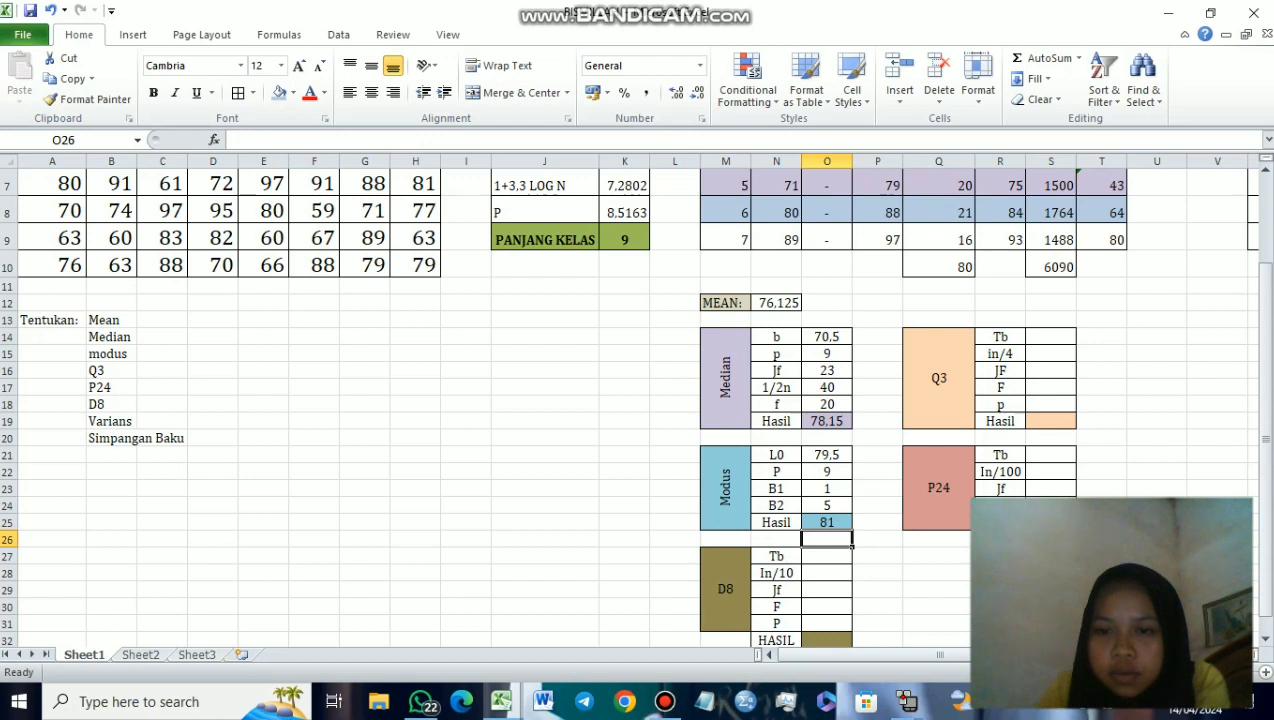
# Step: Calculate in/4 in the Q3 table's cell S15 as three quarters of the total frequency, using =(3*Q10)/4
pyautogui.click(827, 238)
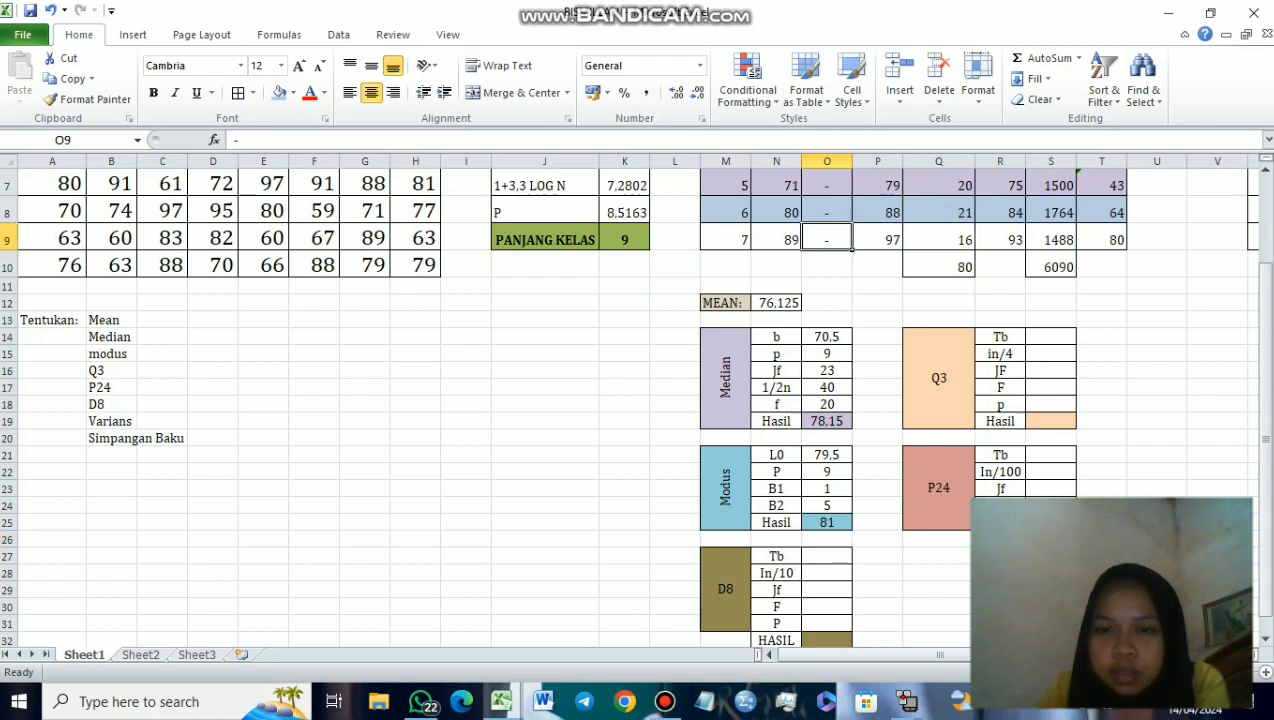
pyautogui.scroll(2, 827, 238)
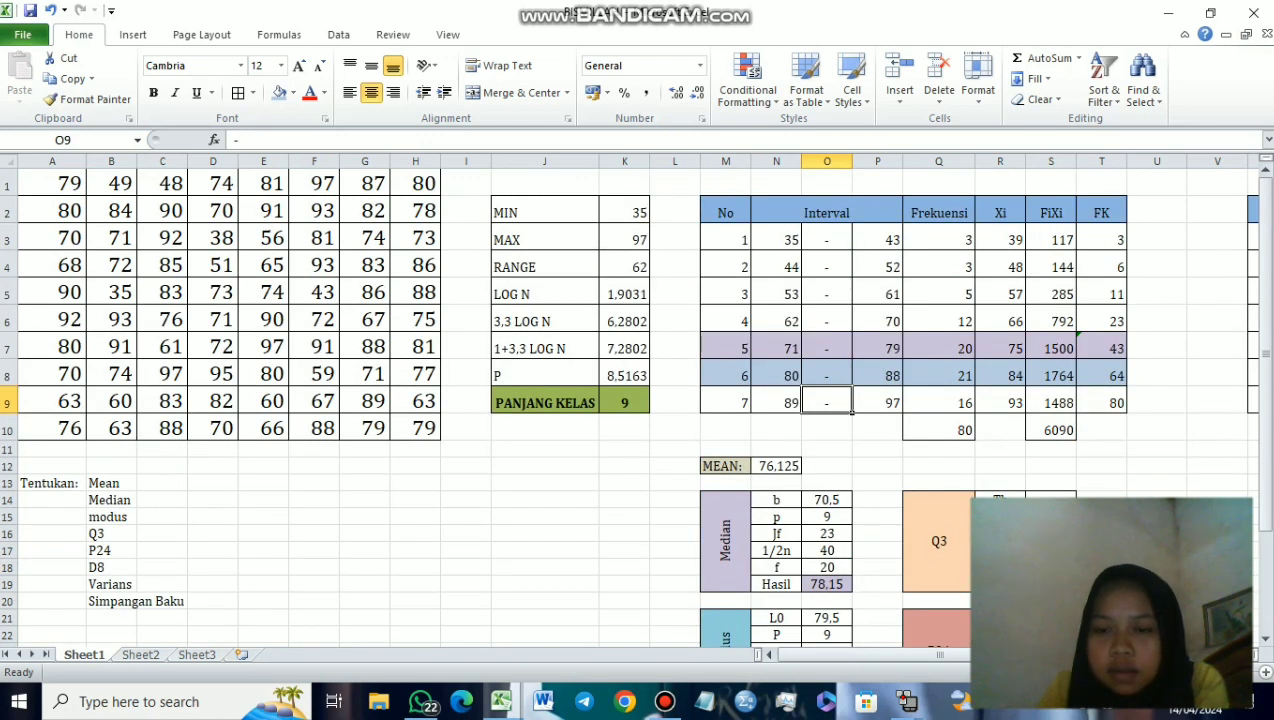
pyautogui.scroll(-3, 637, 400)
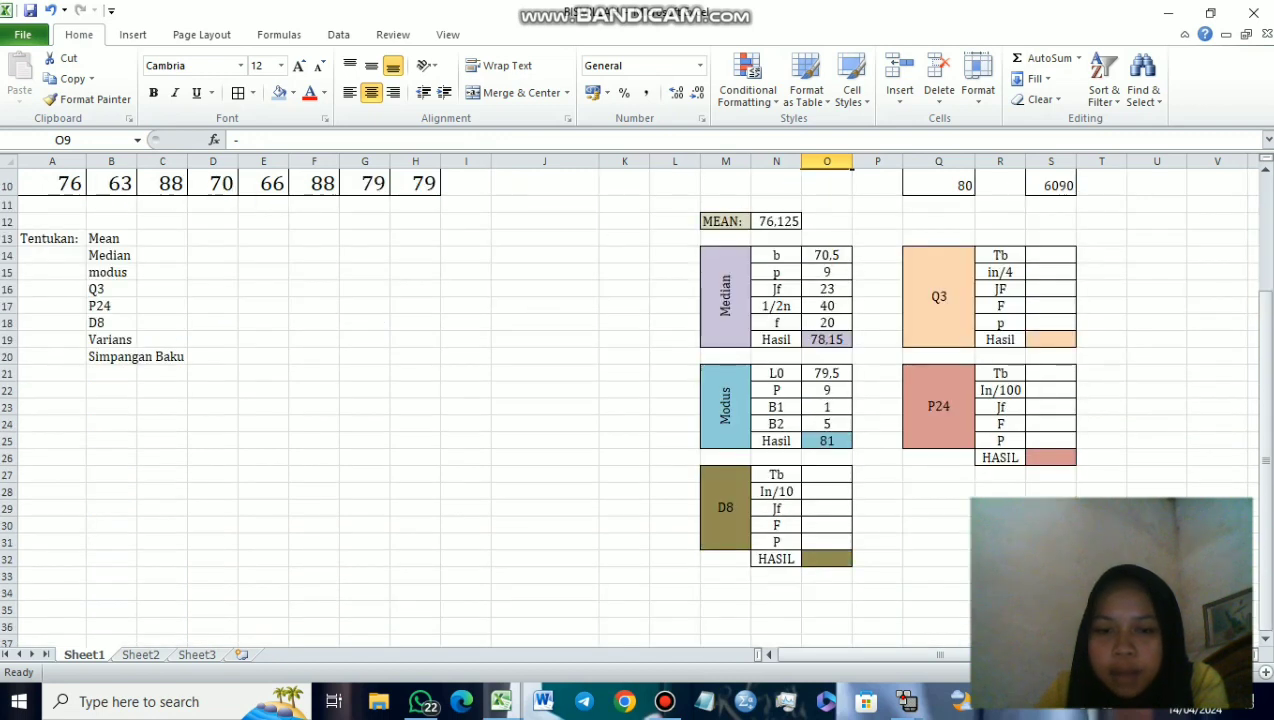
pyautogui.scroll(1, 637, 400)
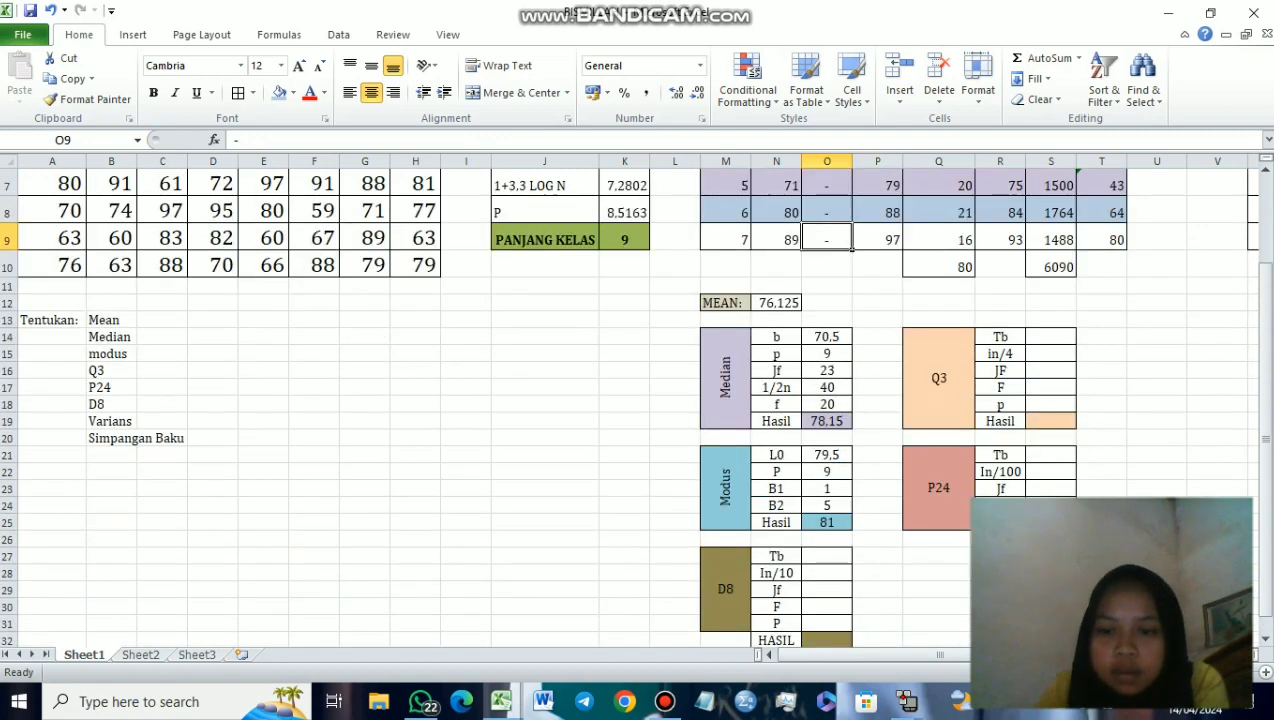
pyautogui.scroll(1, 637, 400)
pyautogui.hscroll(1, 637, 400)
pyautogui.click(1051, 336)
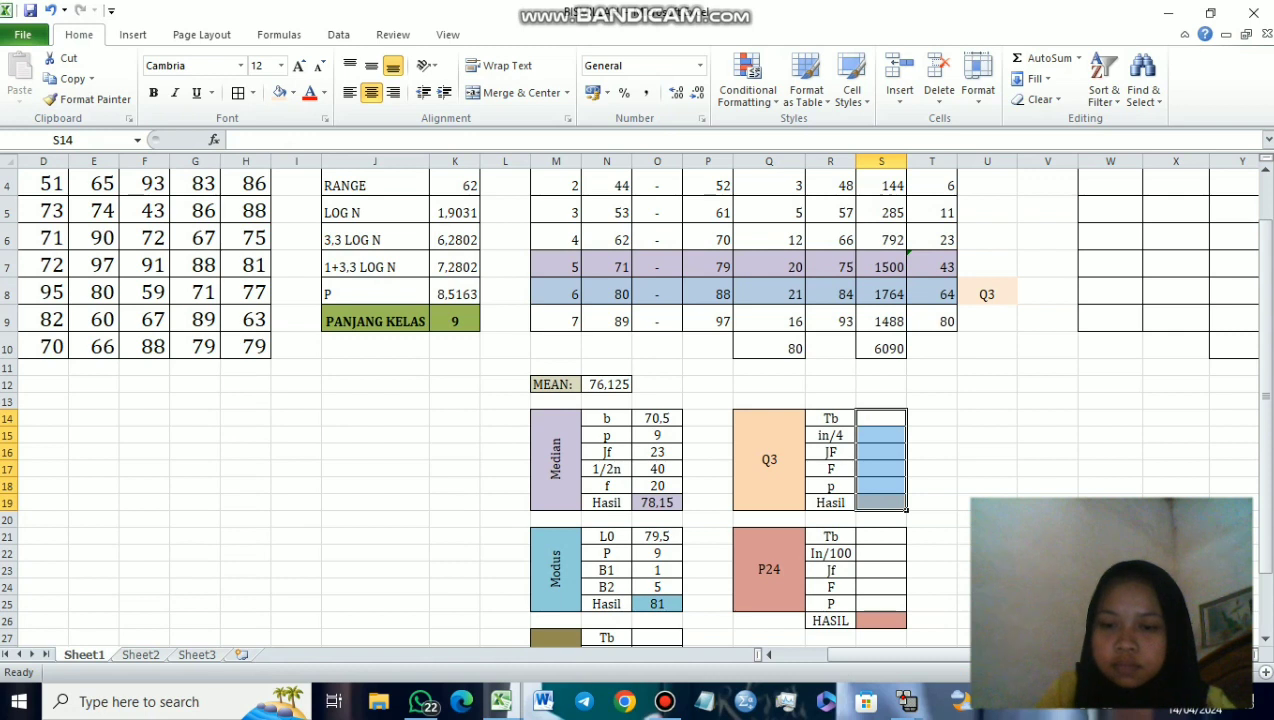
pyautogui.press('Down')
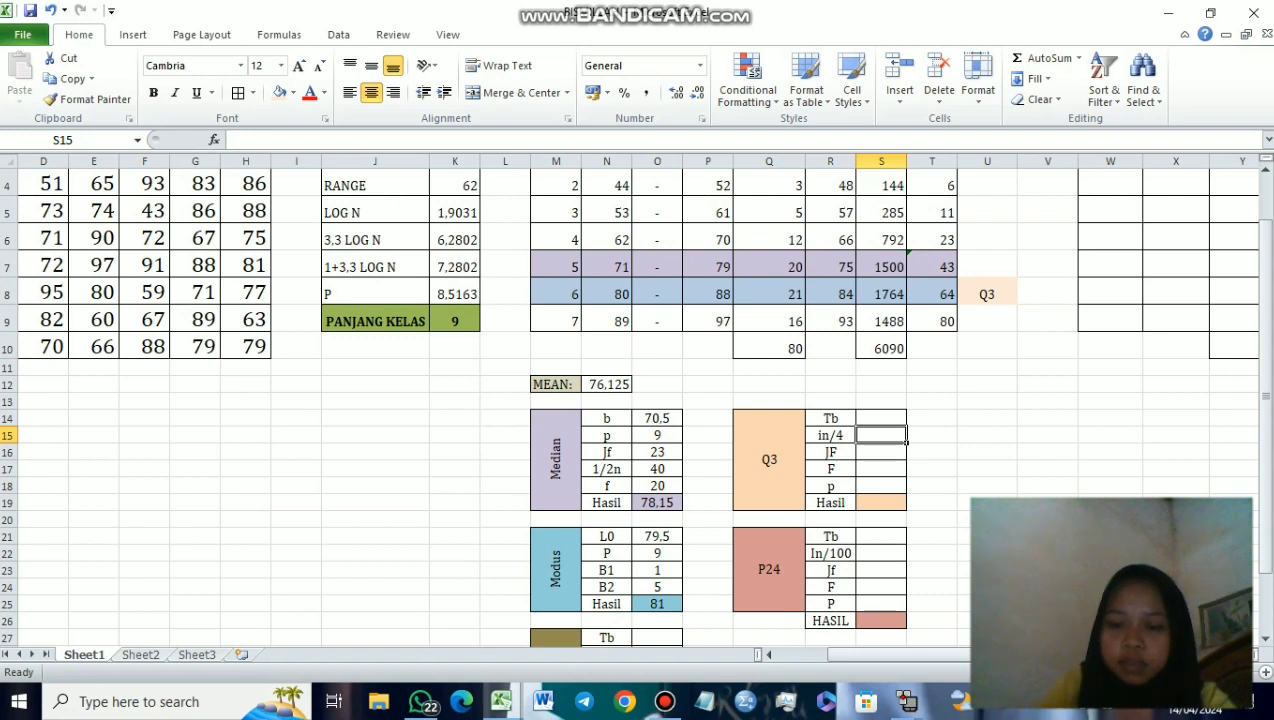
pyautogui.write('=')
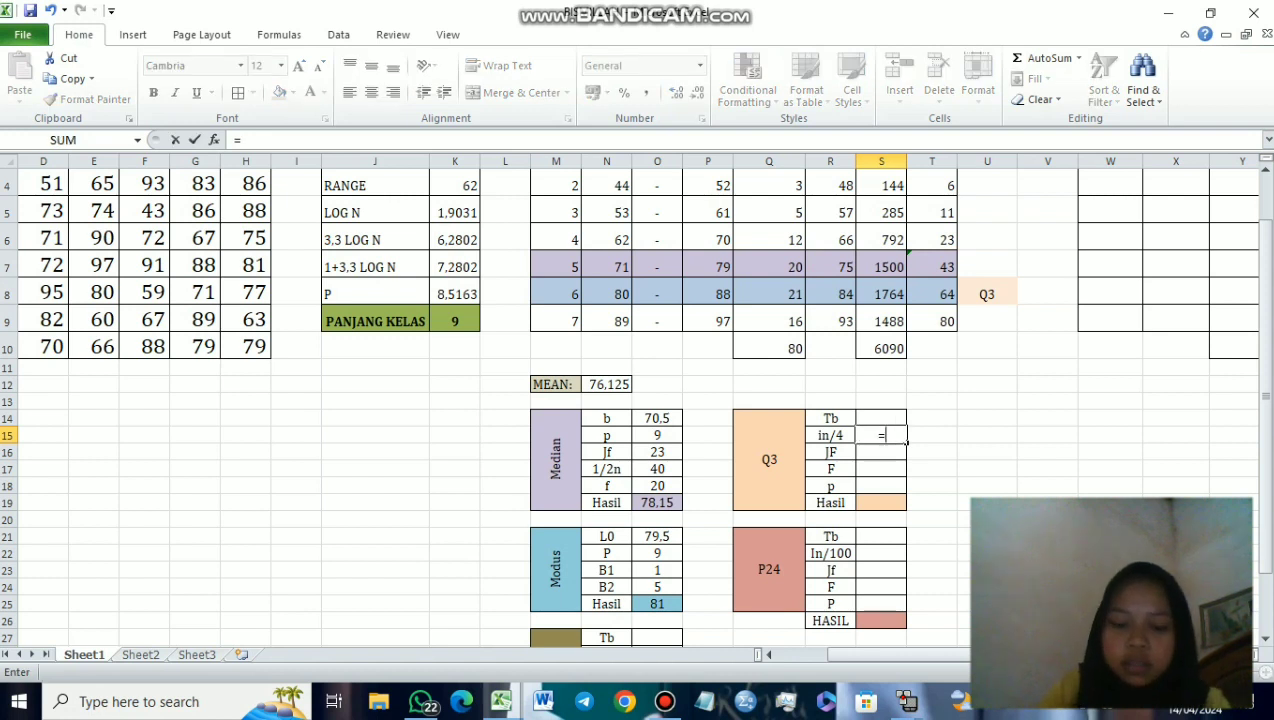
pyautogui.write('(3')
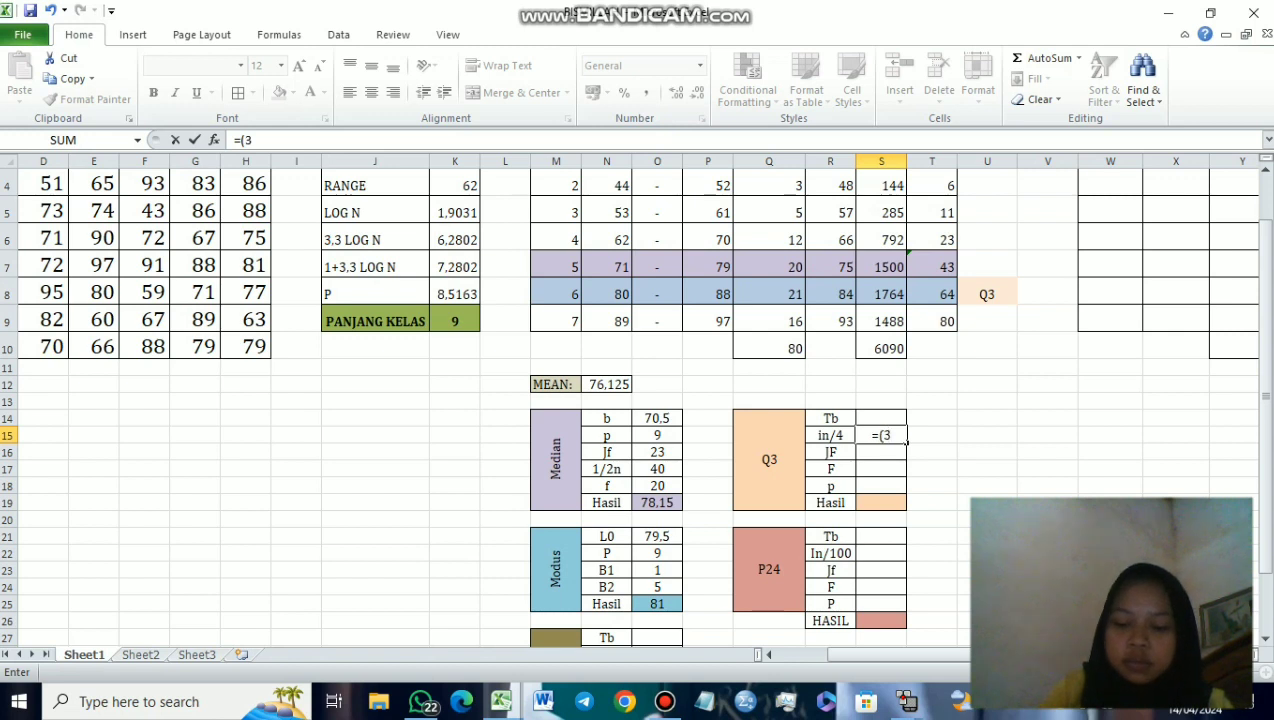
pyautogui.write('*')
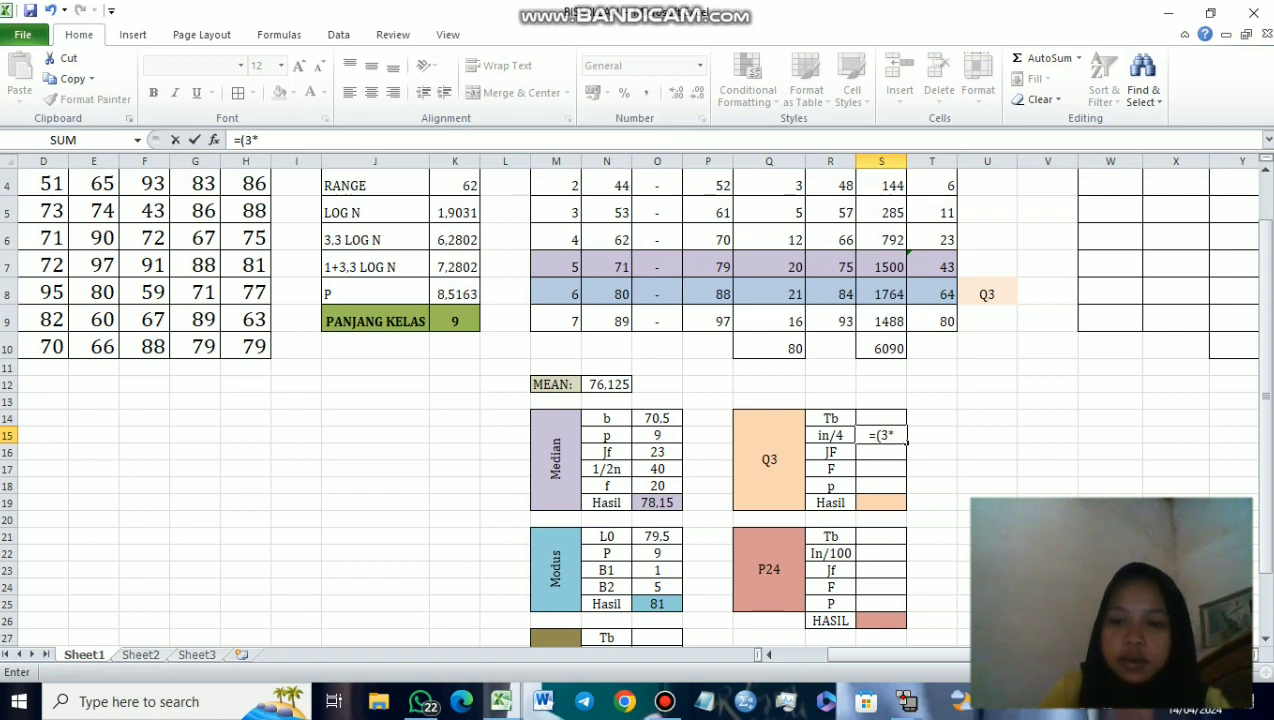
pyautogui.click(769, 348)
pyautogui.write(')')
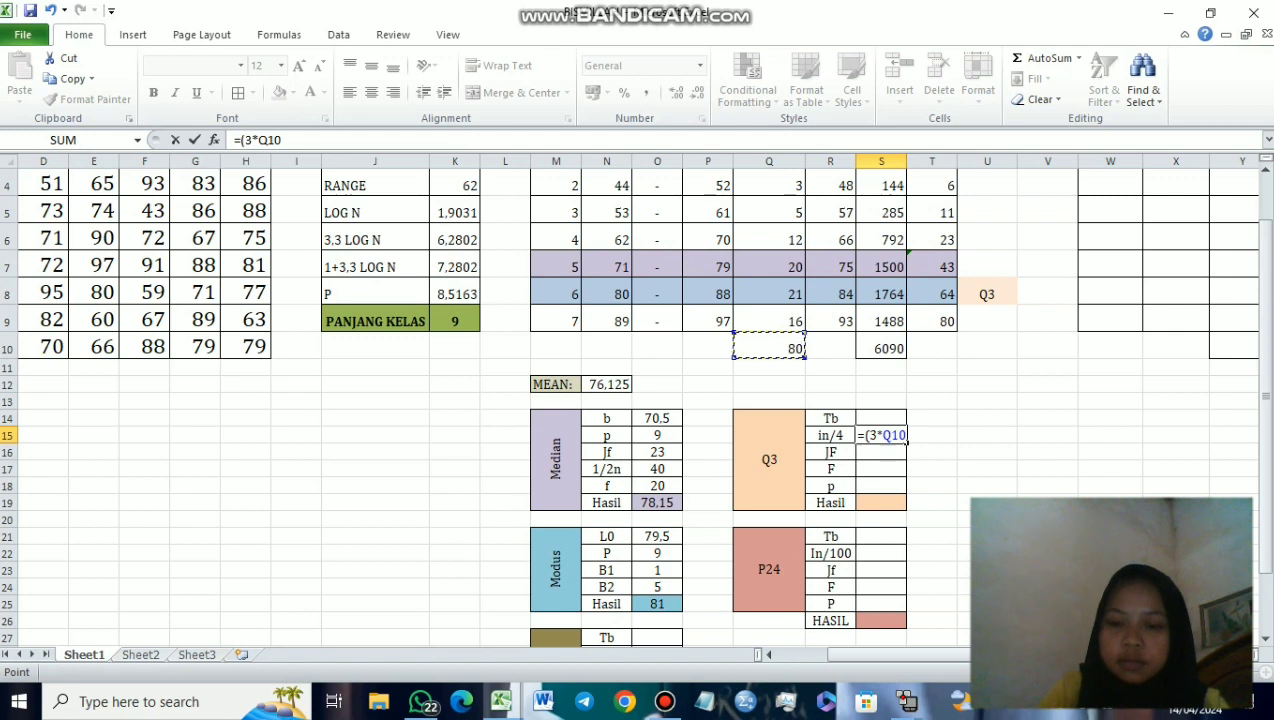
pyautogui.write('/4')
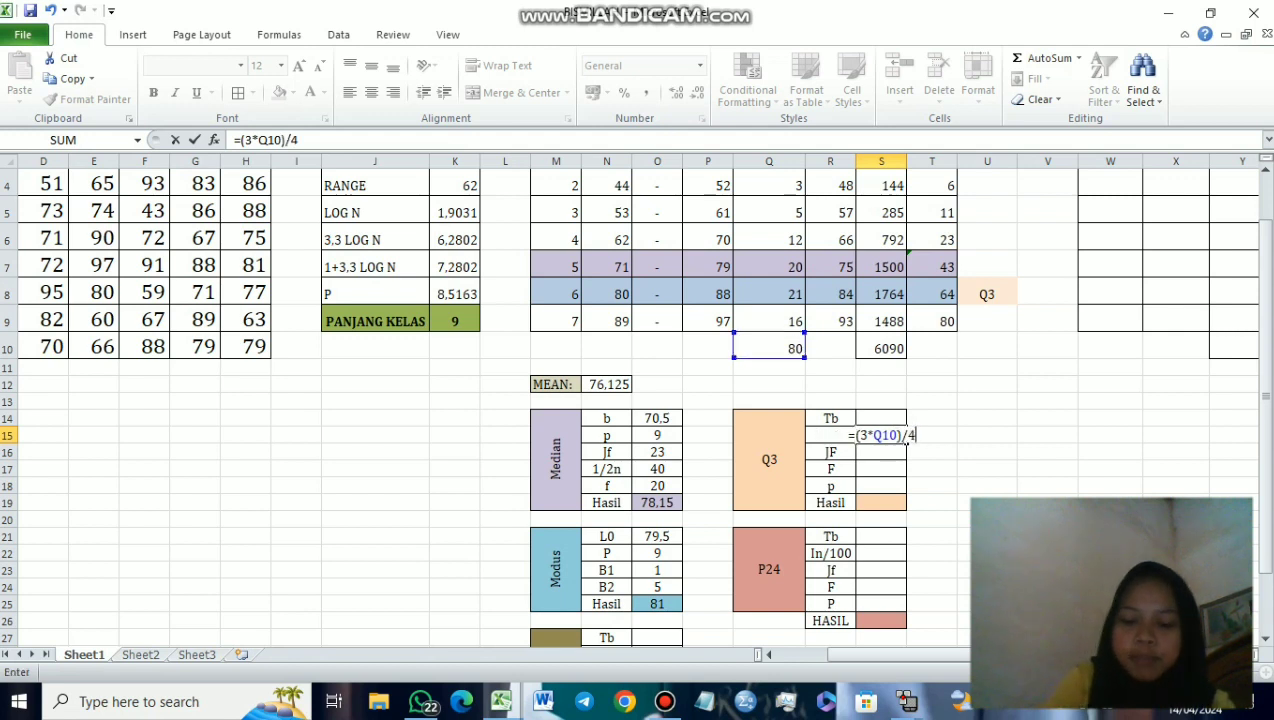
pyautogui.press('Return')
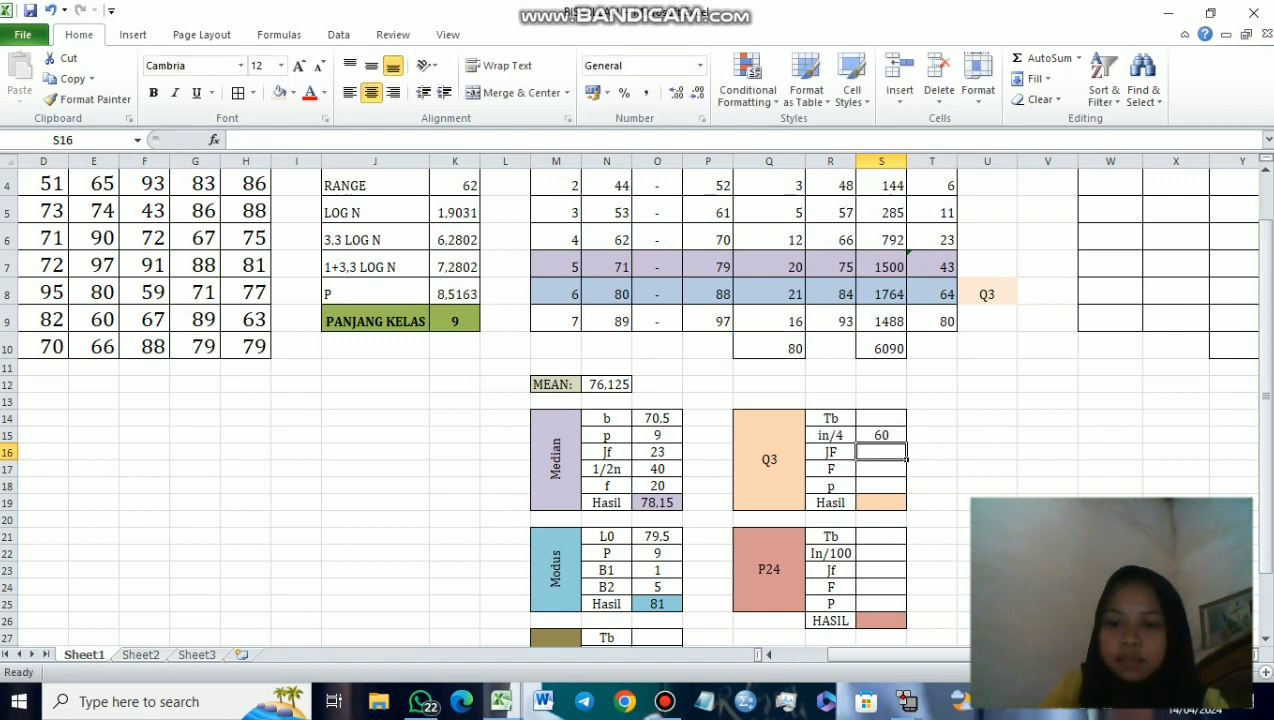
# Step: Calculate Tb in the Q3 table's cell S14 as the 80–88 class's lower limit minus 0,5, using =N8-0,5
pyautogui.click(769, 348)
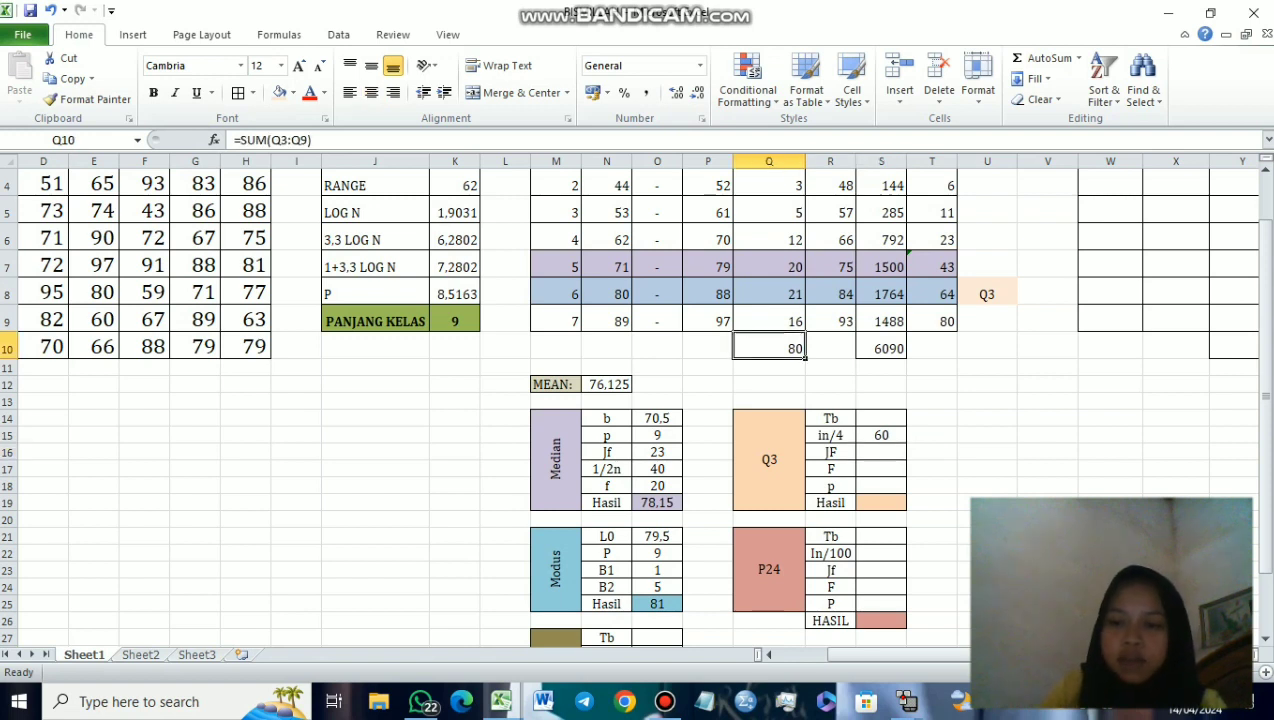
pyautogui.click(931, 294)
pyautogui.click(987, 294)
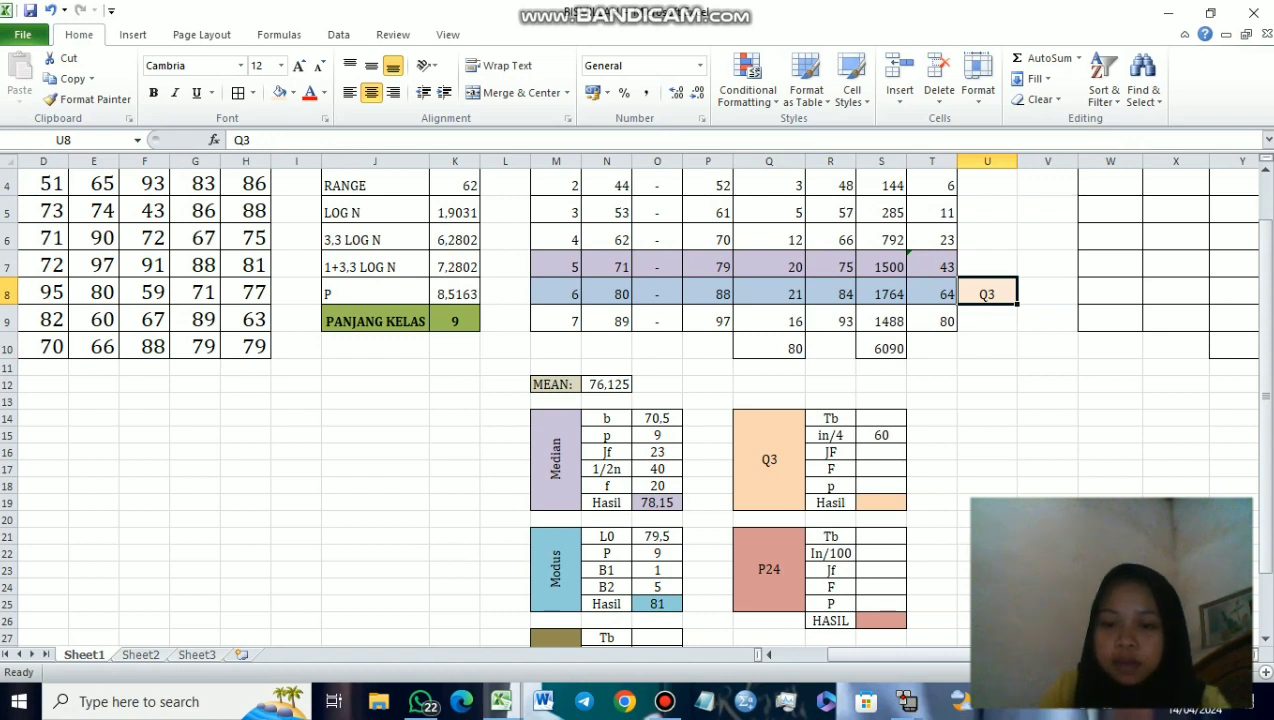
pyautogui.click(881, 418)
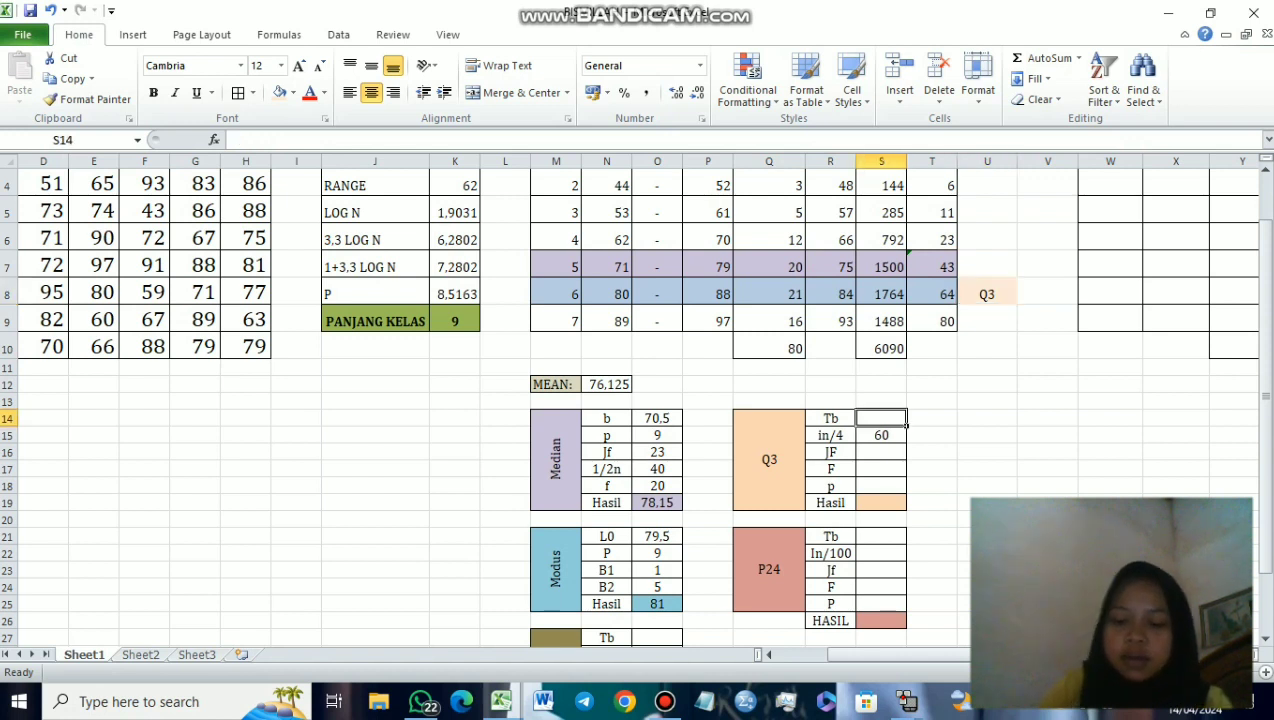
pyautogui.write('=')
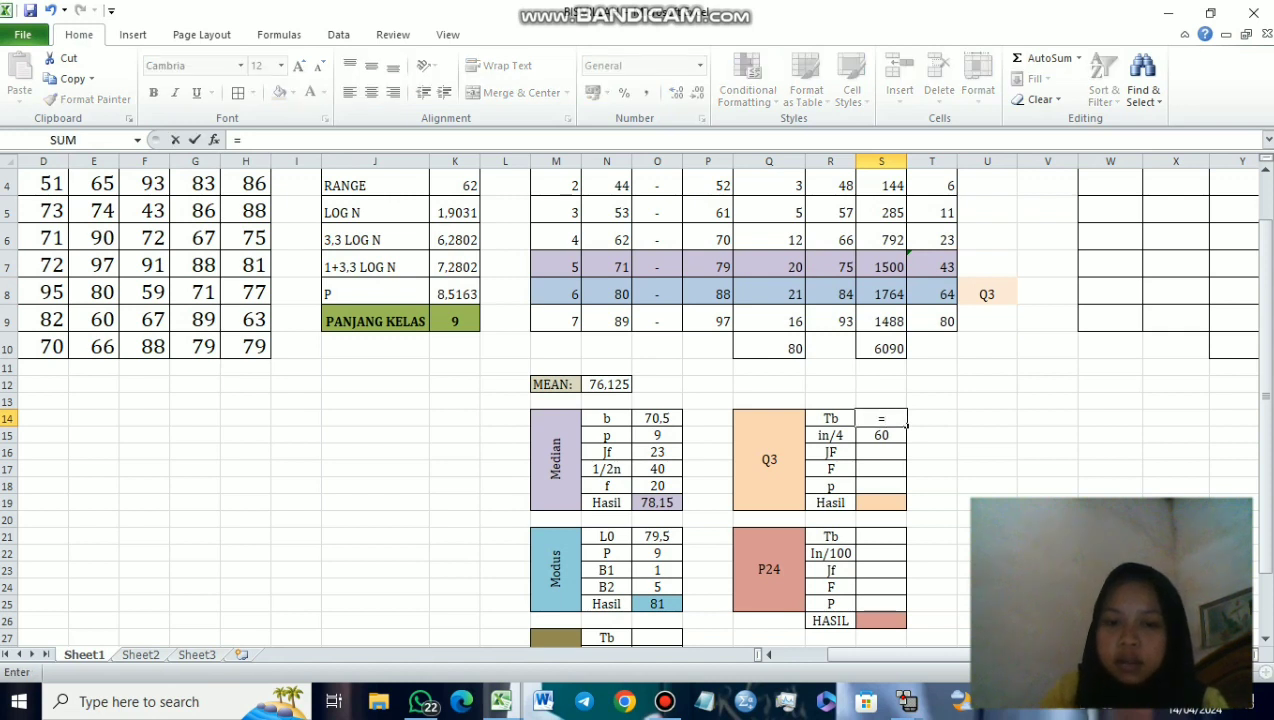
pyautogui.click(606, 294)
pyautogui.write('-0')
pyautogui.write(',5')
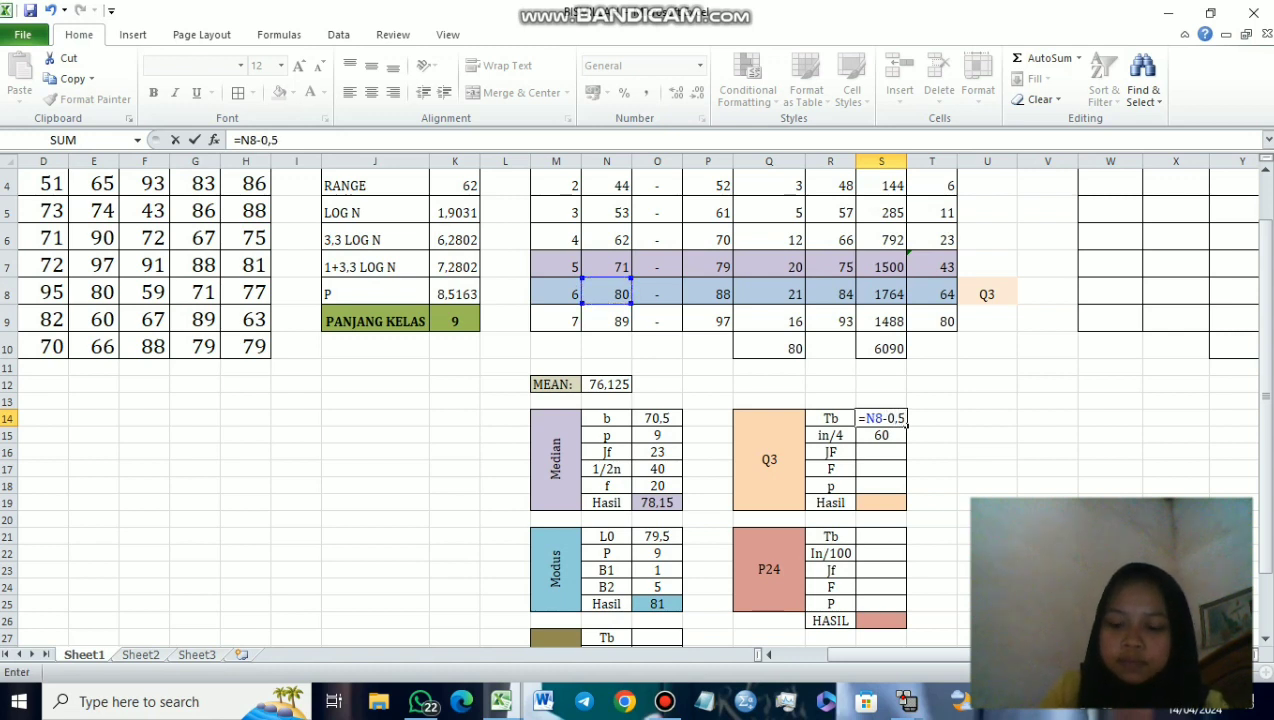
pyautogui.press('Return')
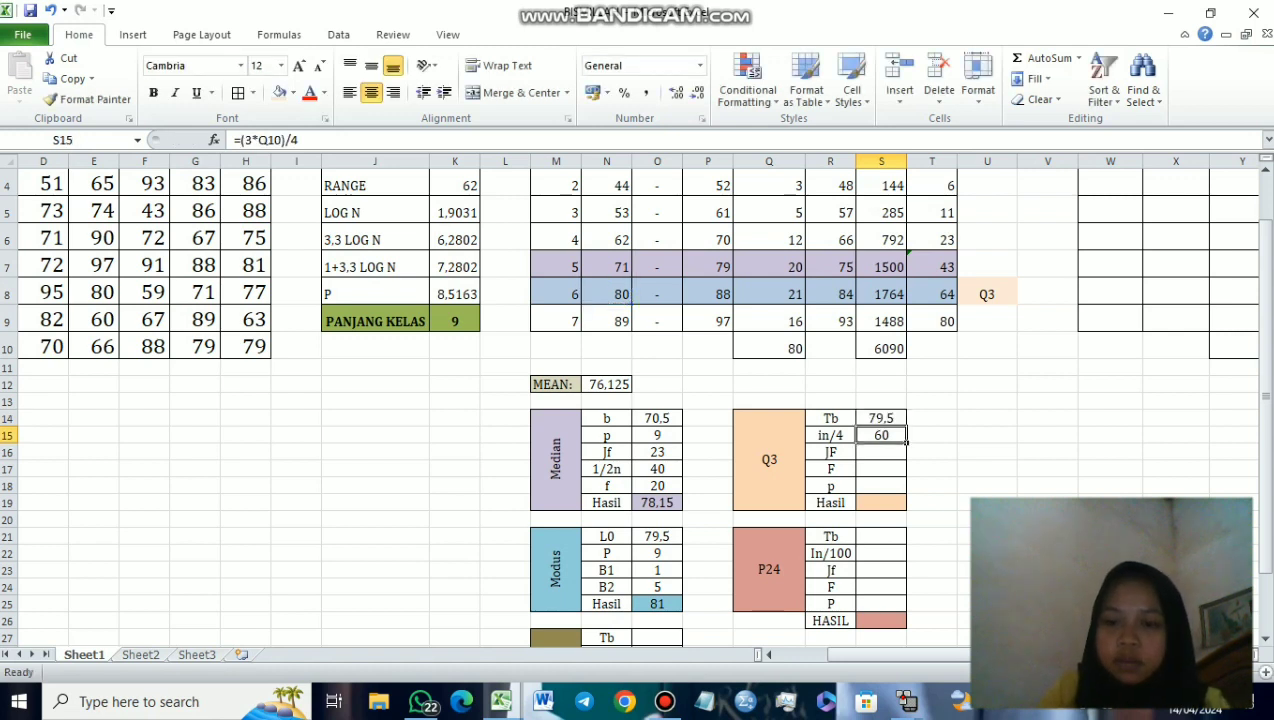
# Step: Link JF in cell S16 to the preceding class's cumulative frequency with =T7 and F in S17 to the Q3 class's frequency with =Q8
pyautogui.click(881, 452)
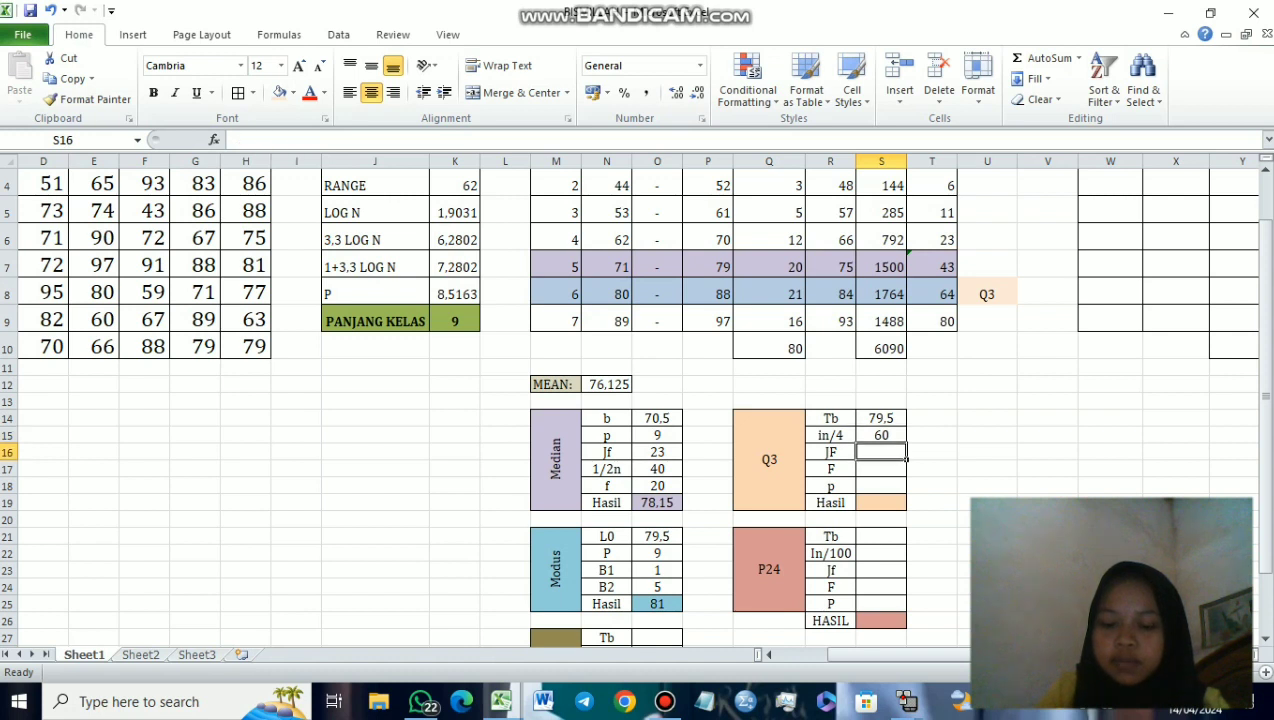
pyautogui.write('=')
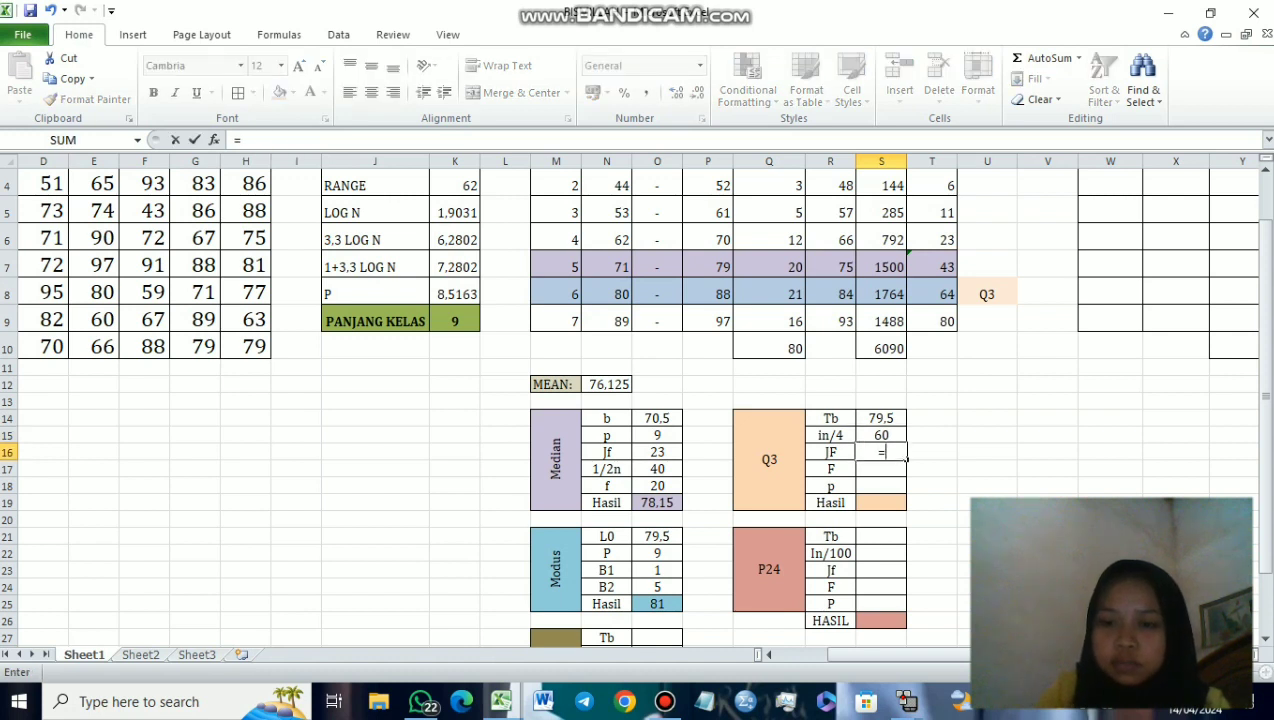
pyautogui.click(940, 267)
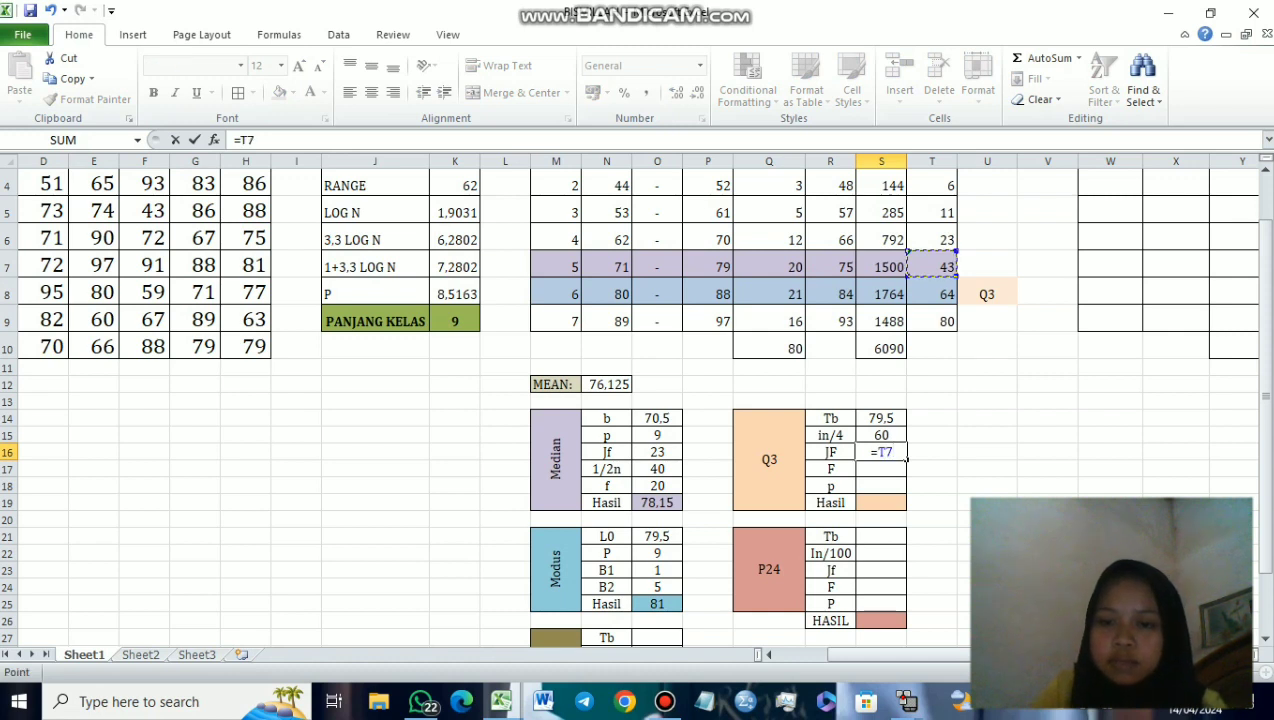
pyautogui.press('Return')
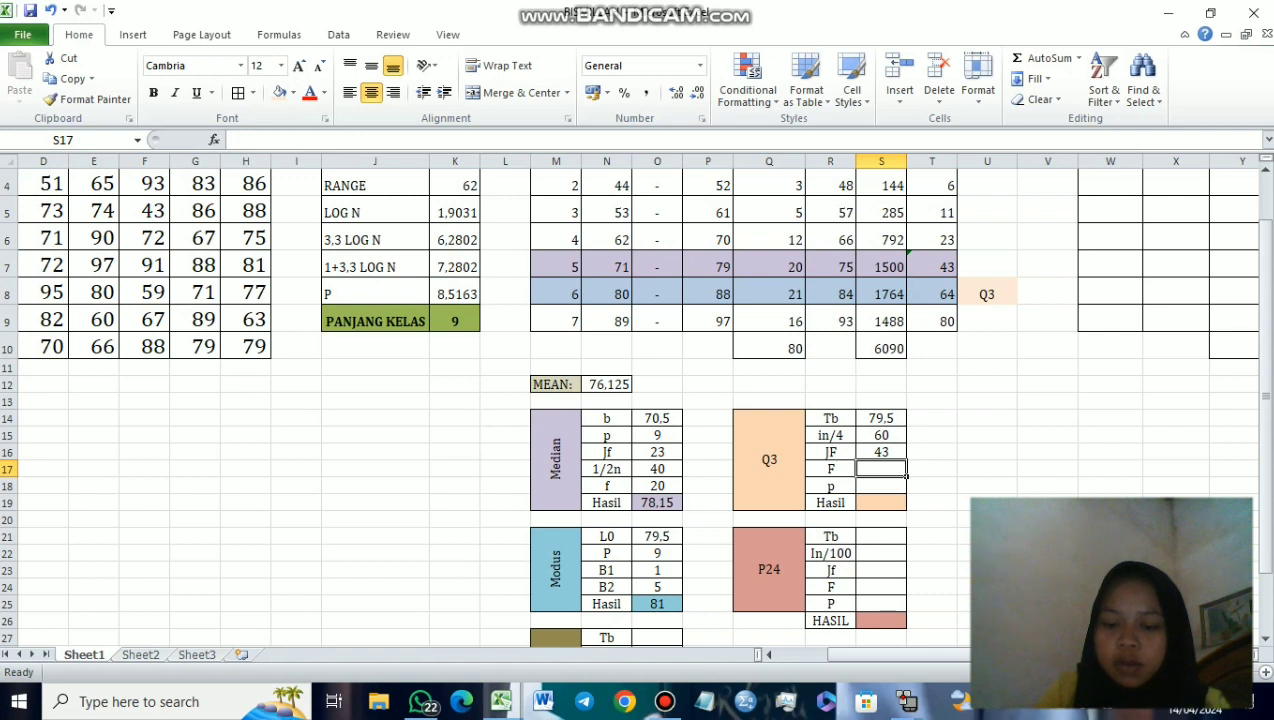
pyautogui.write('=')
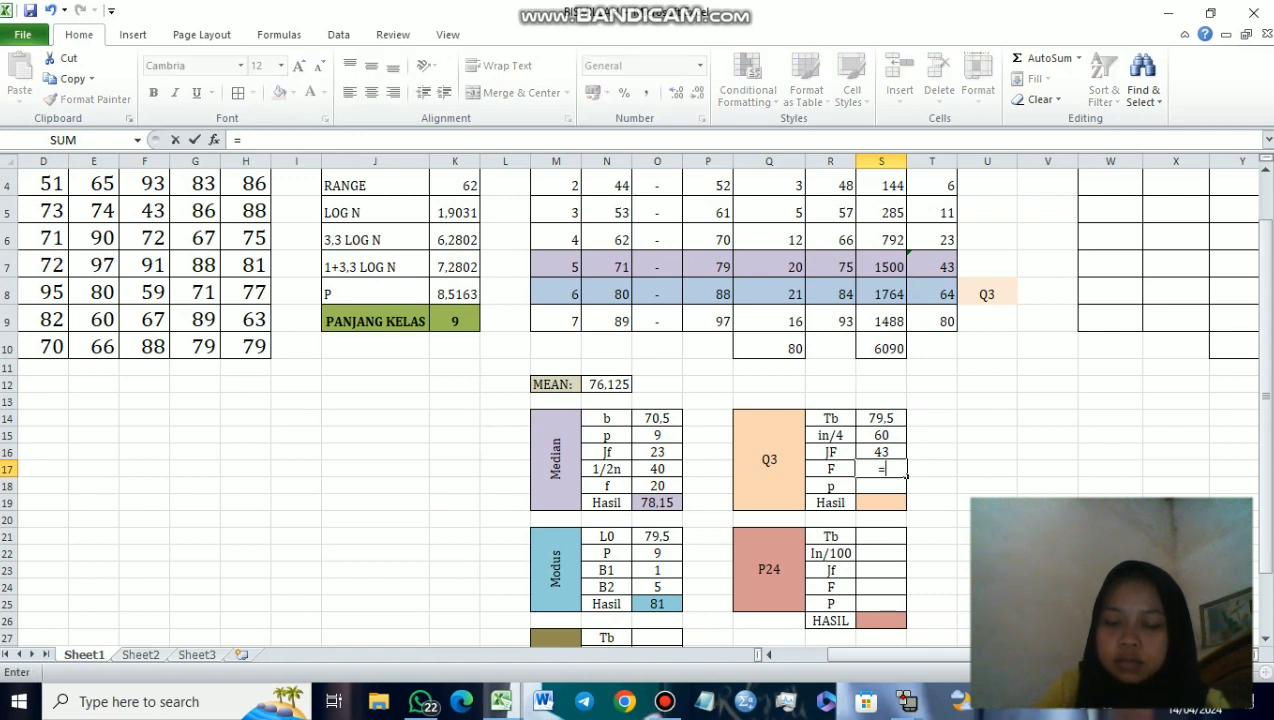
pyautogui.click(769, 294)
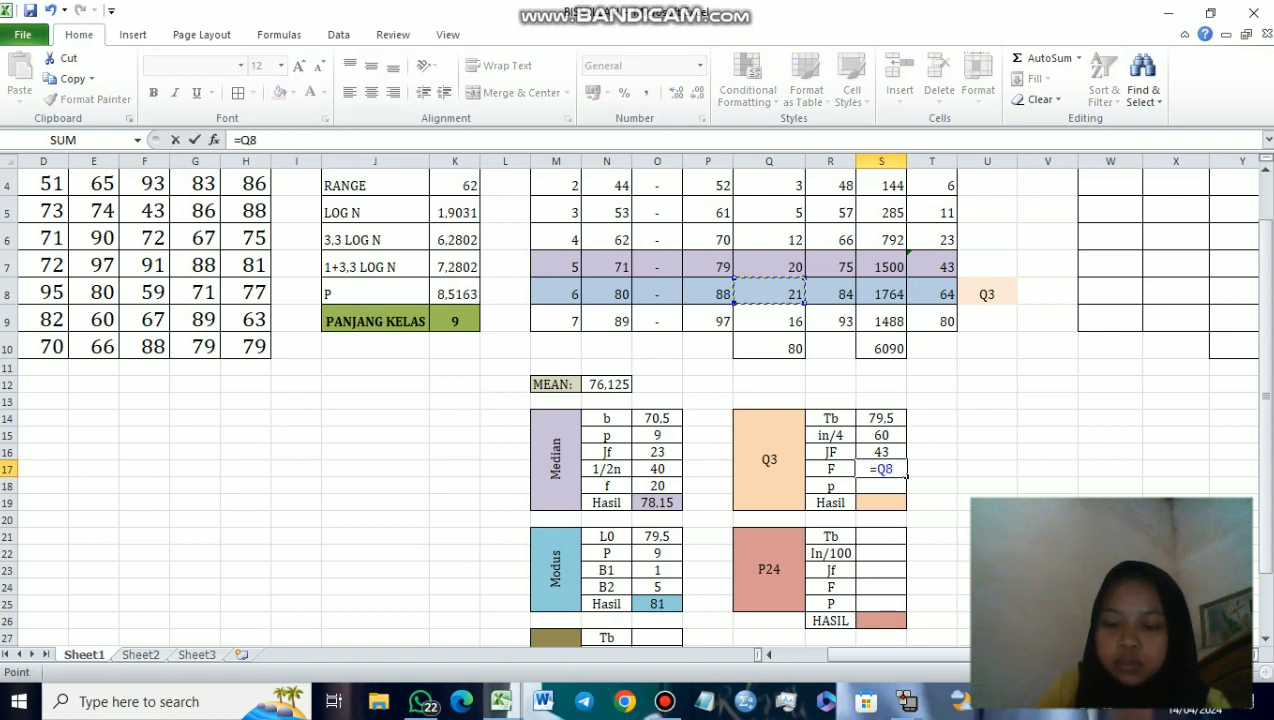
pyautogui.press('Return')
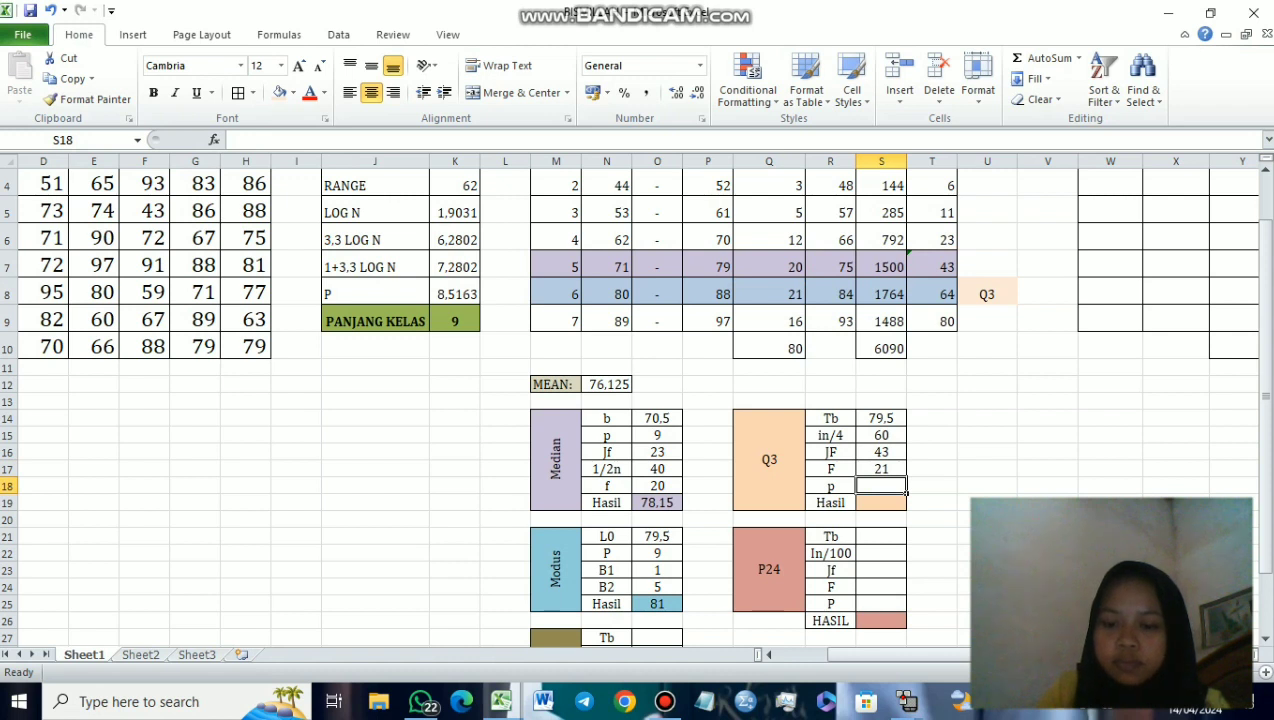
# Step: Link p in the Q3 table's cell S18 to the class length (PANJANG KELAS) in cell K9
pyautogui.write('=')
pyautogui.click(375, 294)
pyautogui.moveTo(375, 294); pyautogui.dragTo(455, 321)
pyautogui.click(455, 321)
pyautogui.press('Return')
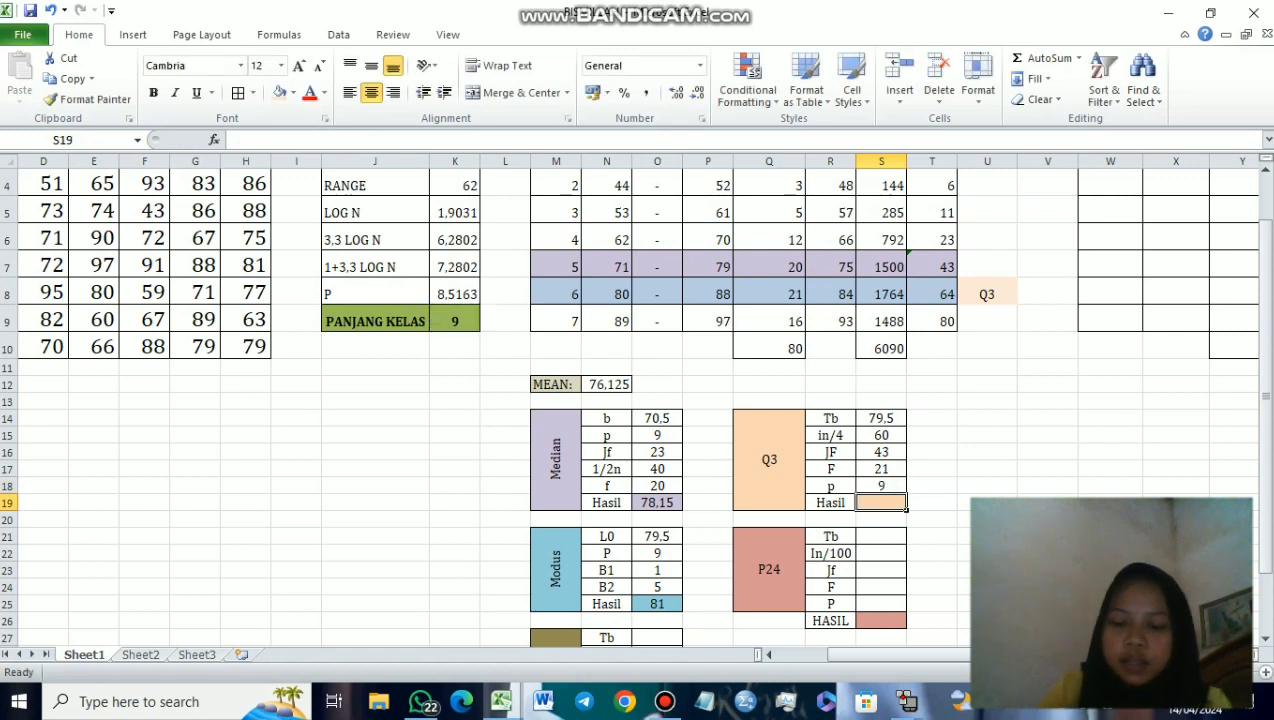
# Step: Calculate the Q3 result (Hasil) in cell S19 with the formula =S14+((S15-S16)/S17)*S18
pyautogui.write('=')
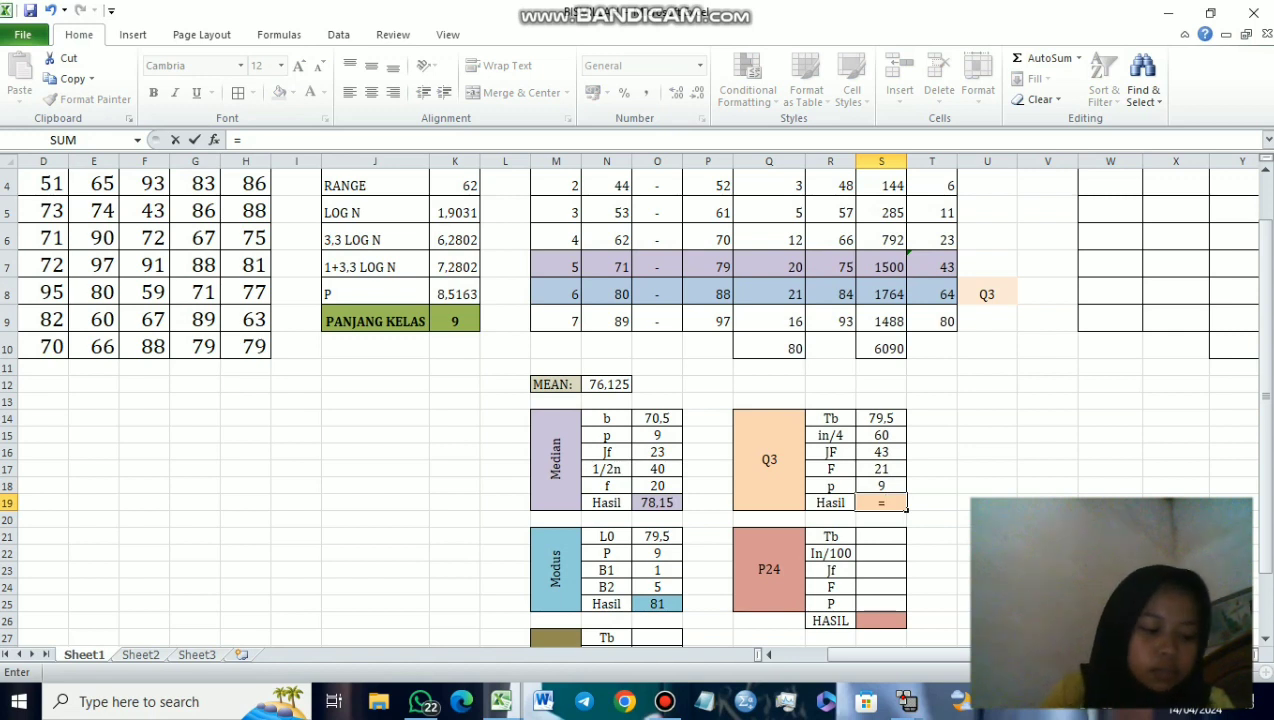
pyautogui.click(881, 418)
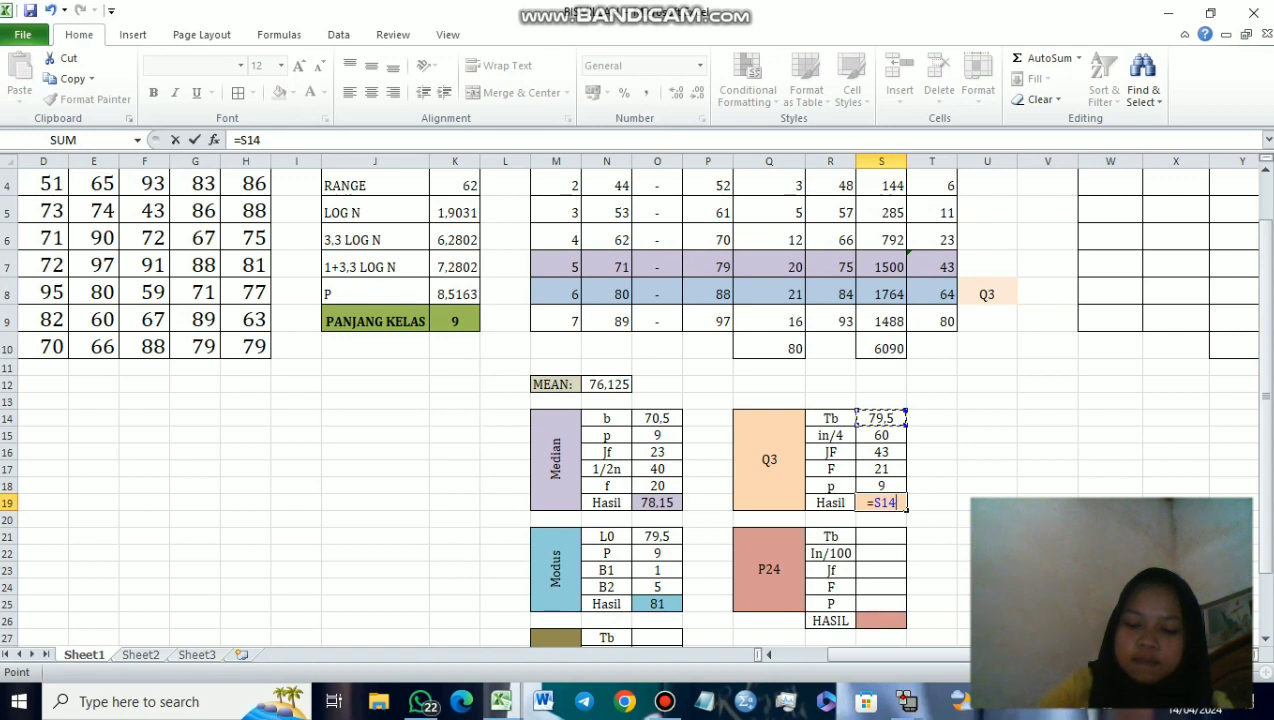
pyautogui.write('((')
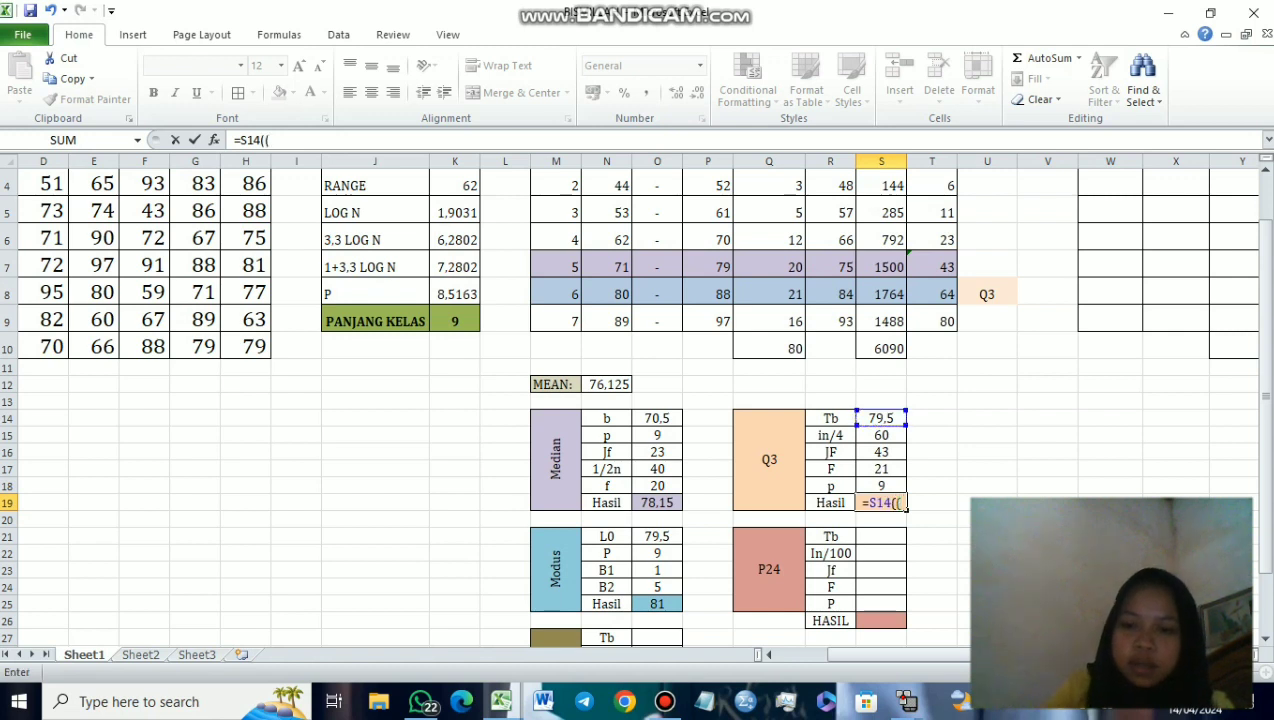
pyautogui.click(881, 435)
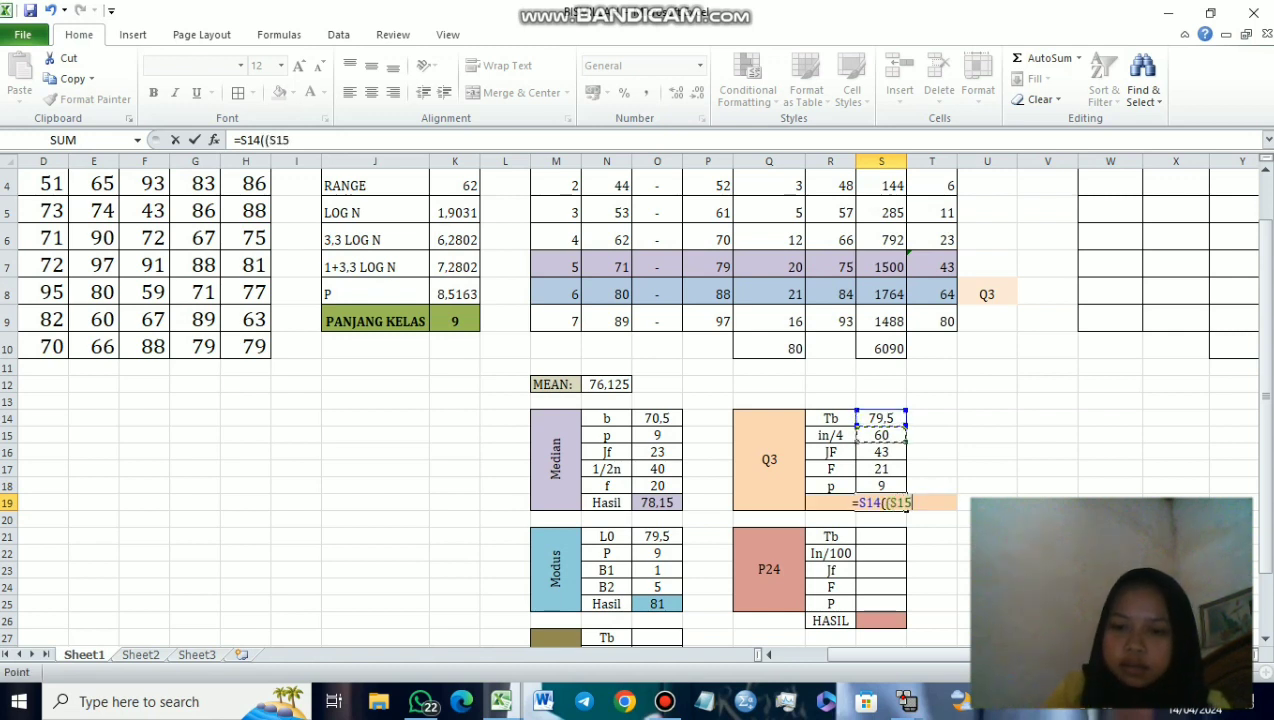
pyautogui.write('-')
pyautogui.click(881, 452)
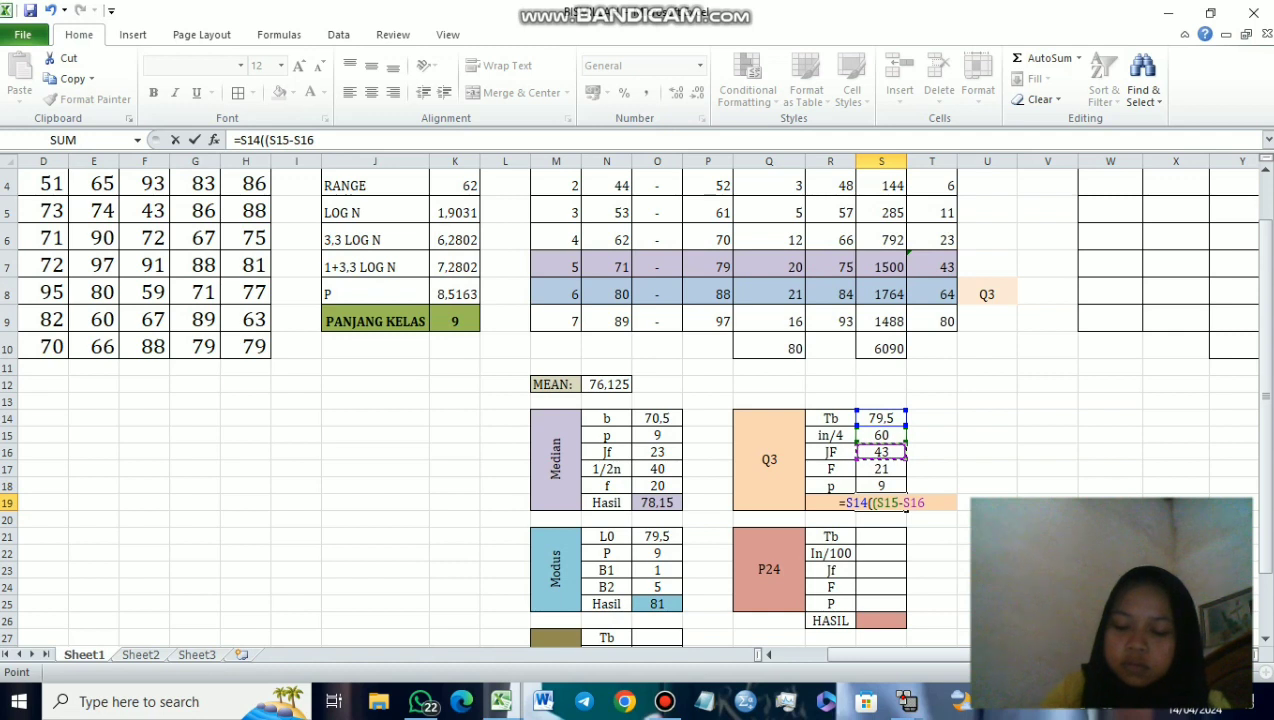
pyautogui.write(')/')
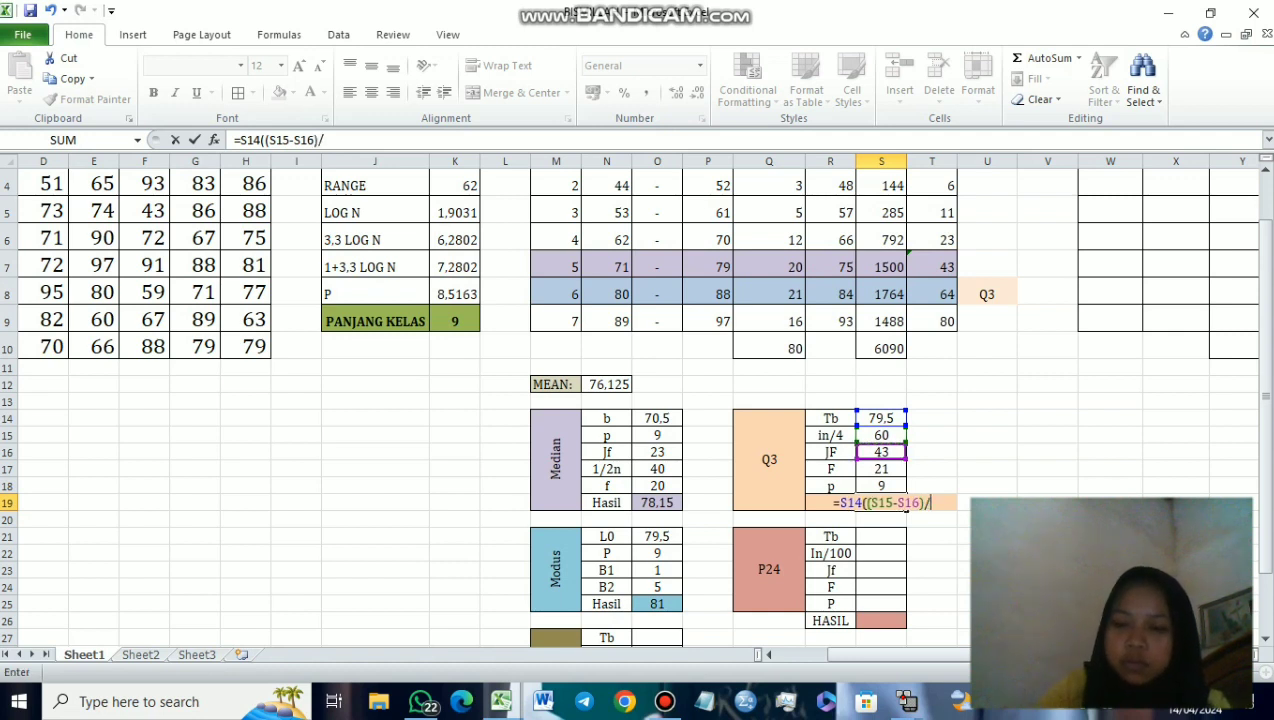
pyautogui.click(881, 469)
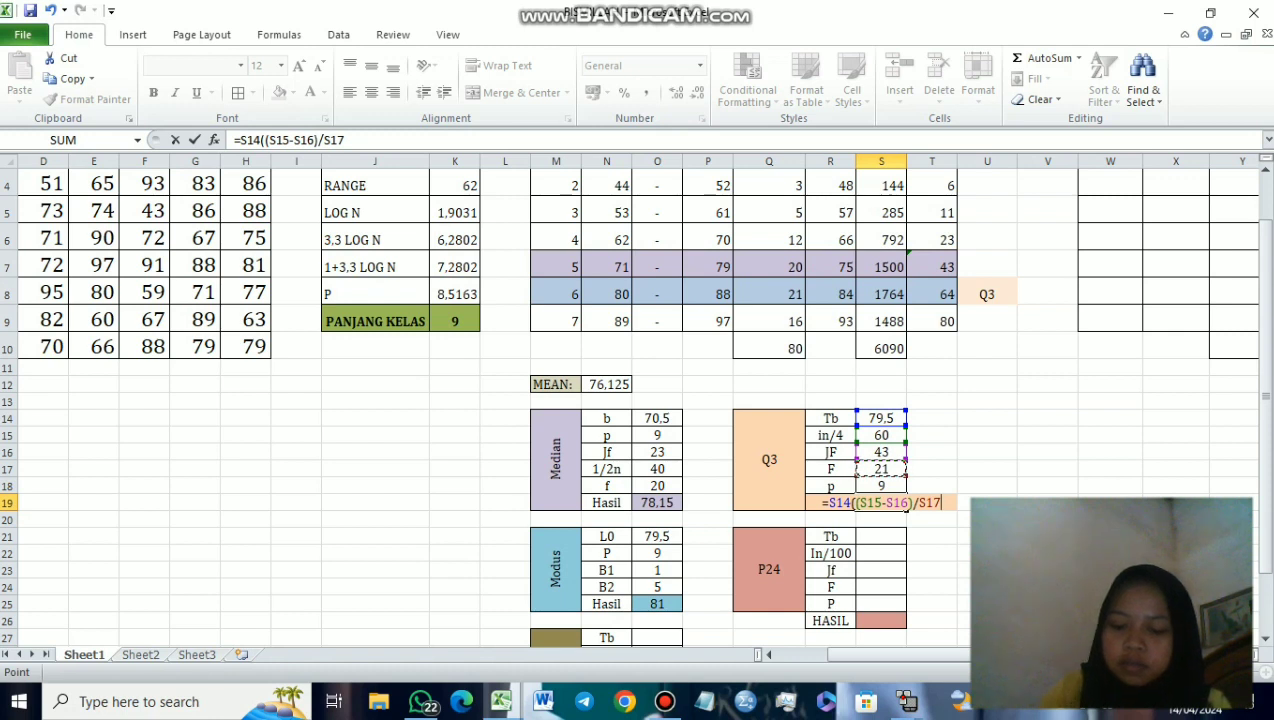
pyautogui.write(')')
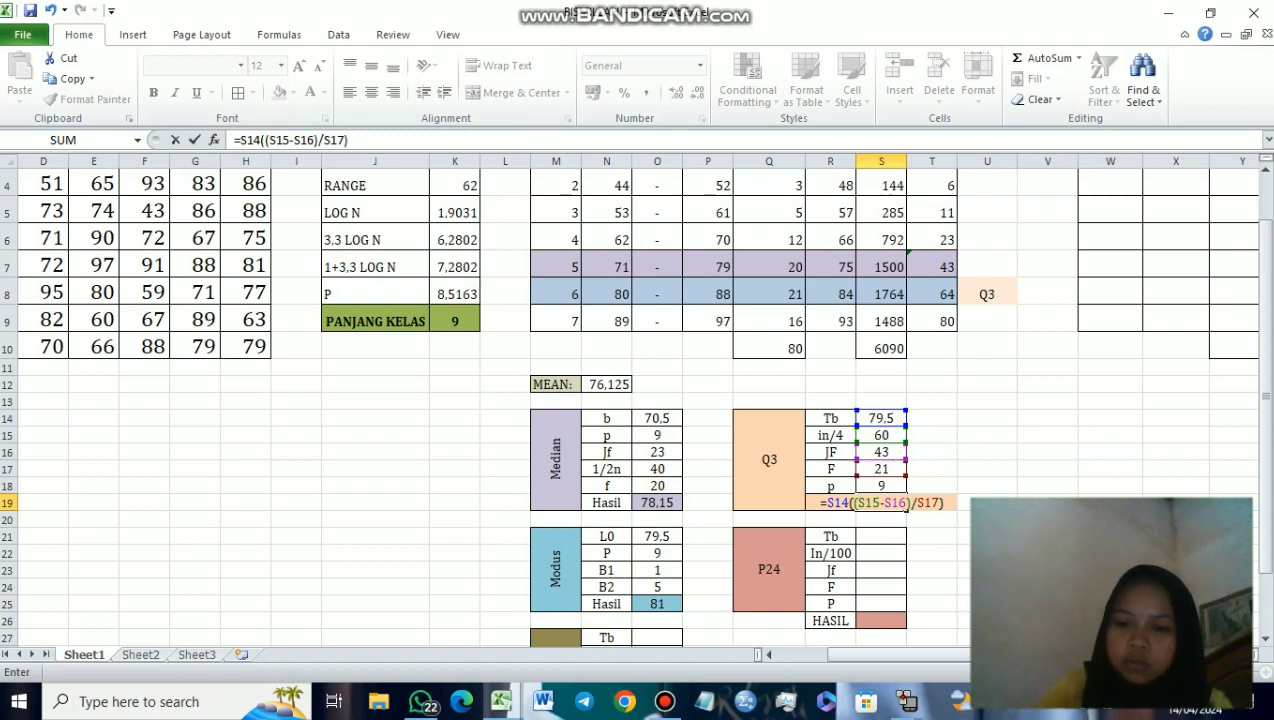
pyautogui.write('*')
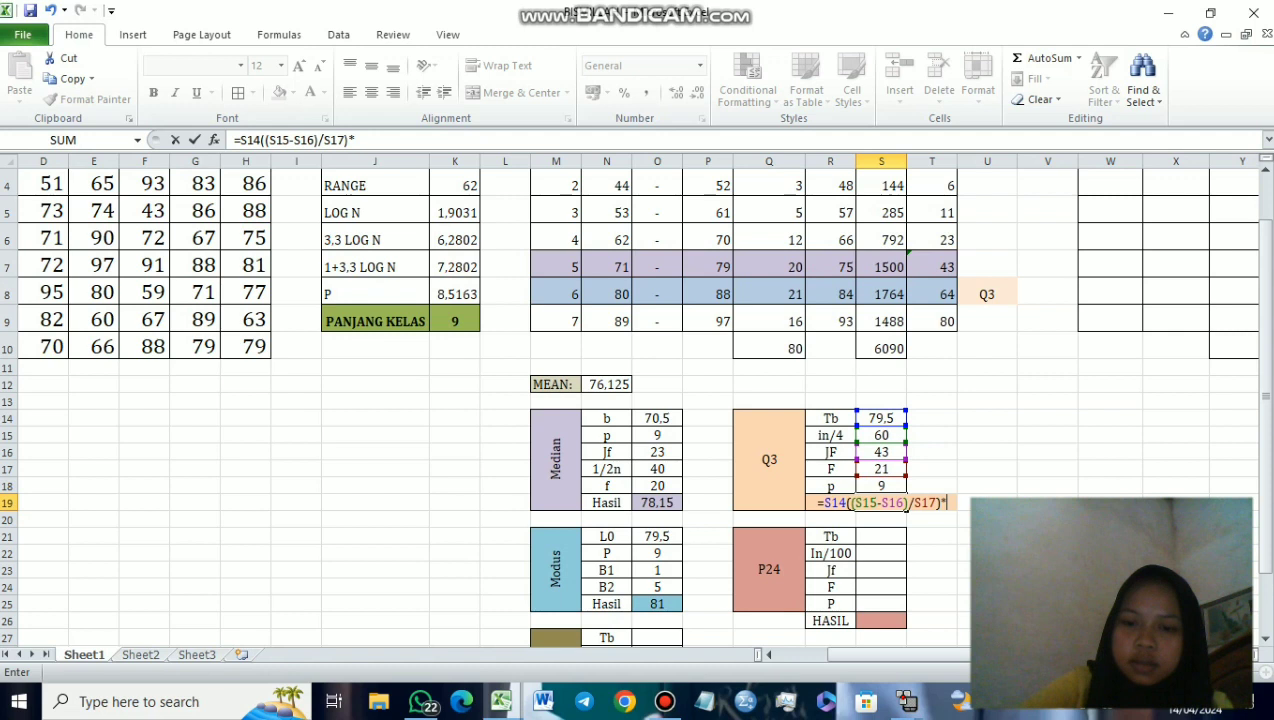
pyautogui.write('S18')
pyautogui.click(835, 502)
pyautogui.write('+')
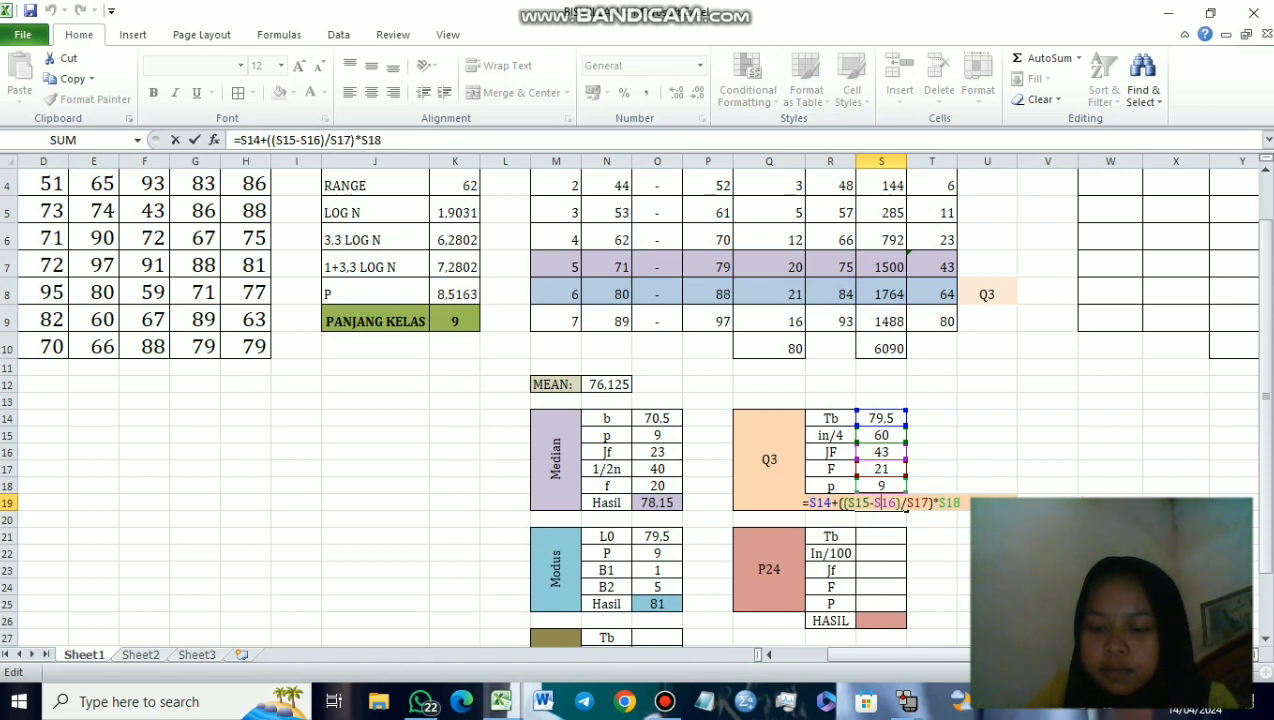
pyautogui.press('Return')
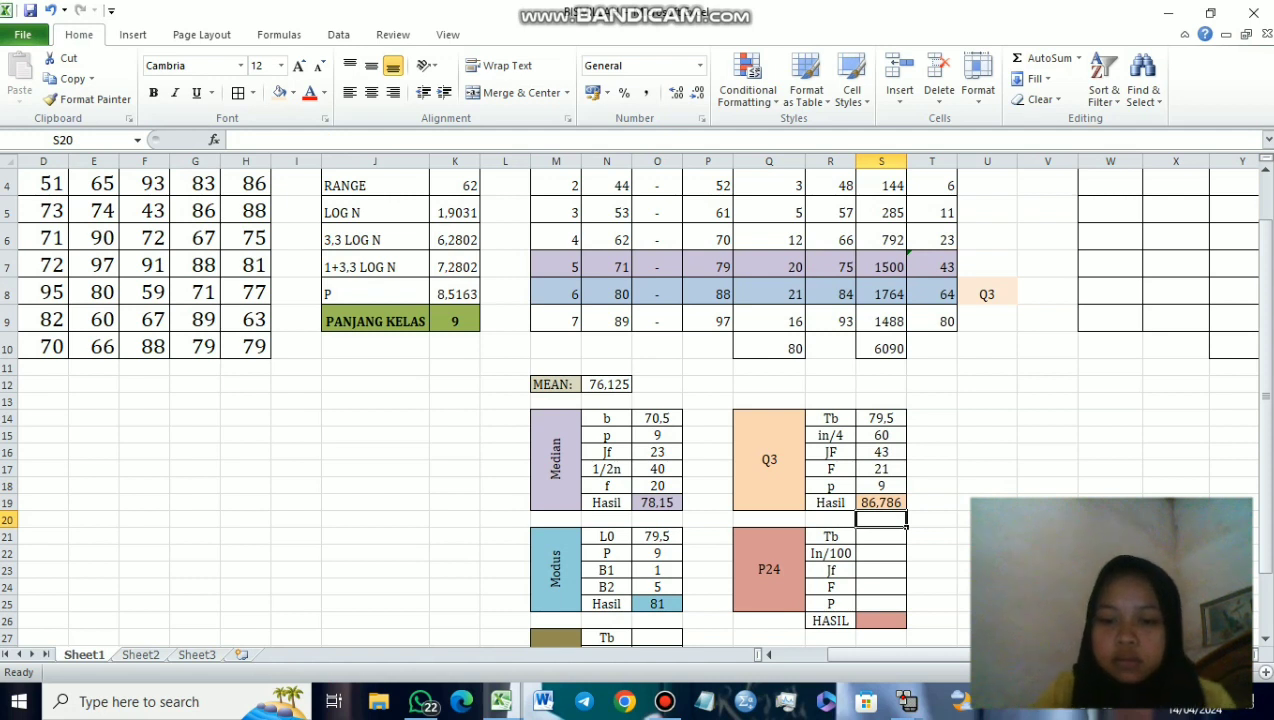
# Step: Calculate In/100 in the P24 table's cell S22 as 24 percent of the total frequency, using =(24*Q10)/100
pyautogui.click(881, 553)
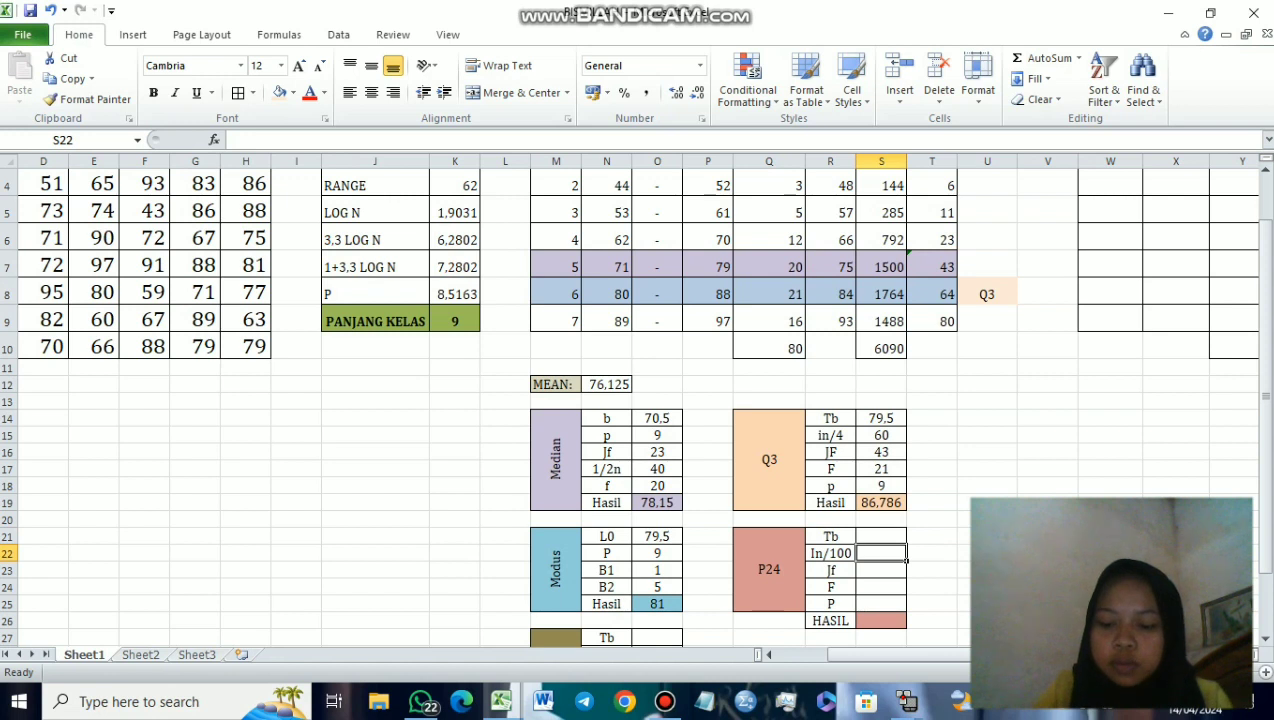
pyautogui.write('=')
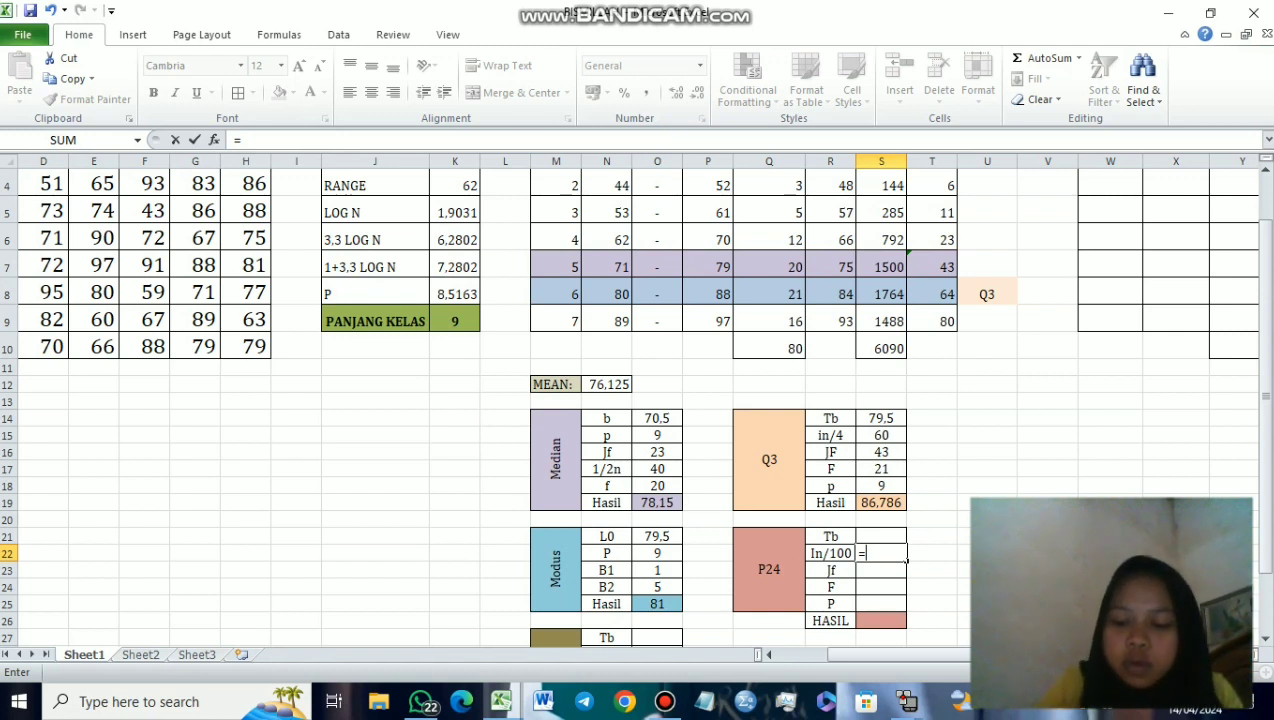
pyautogui.write('(24')
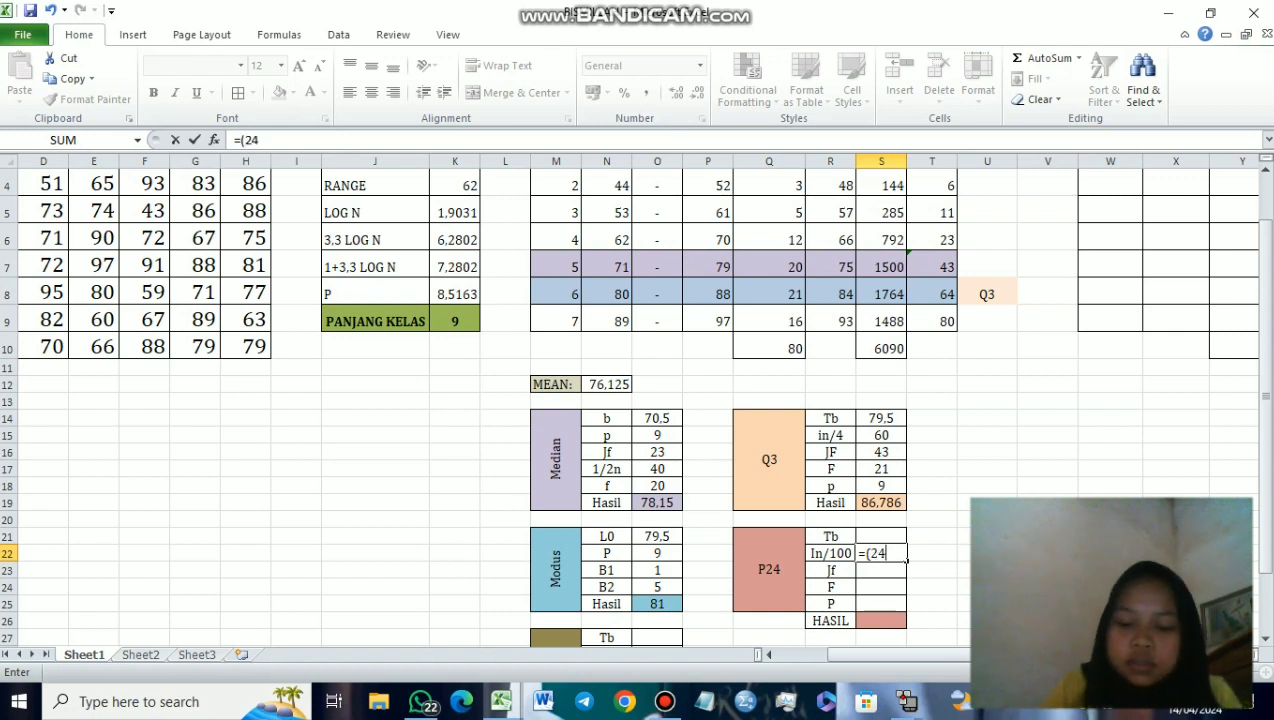
pyautogui.write('*')
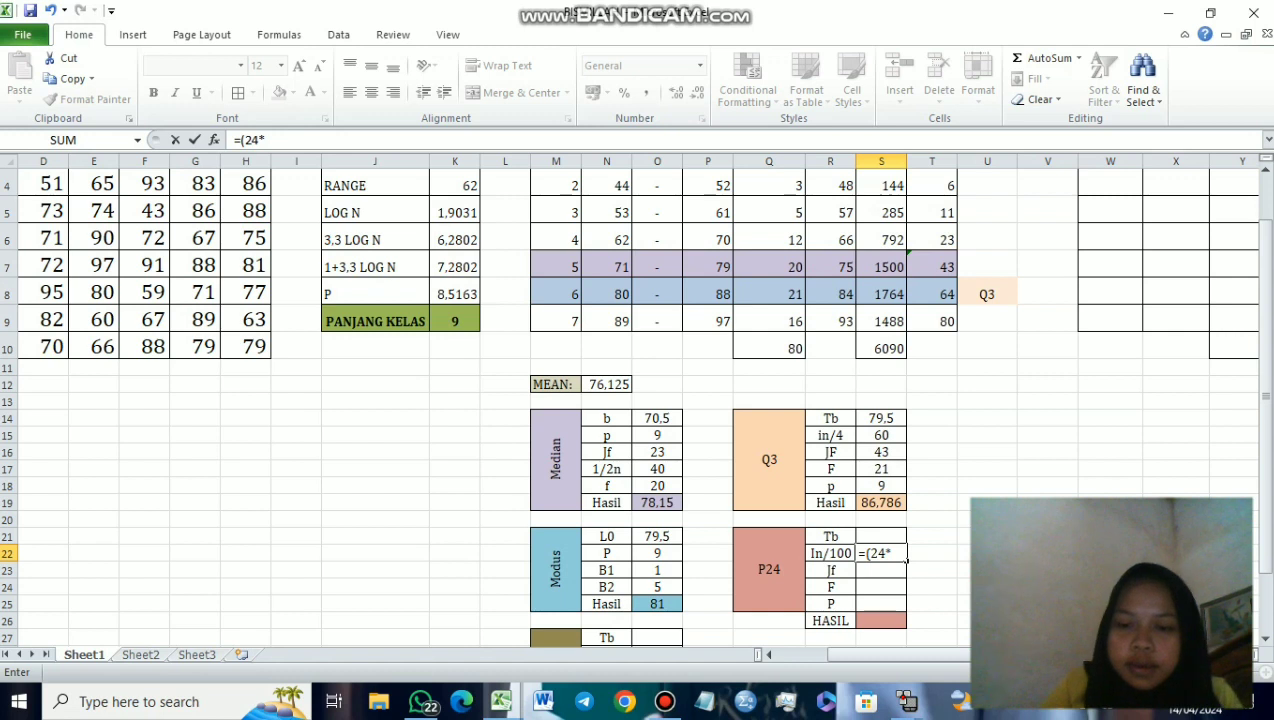
pyautogui.click(769, 348)
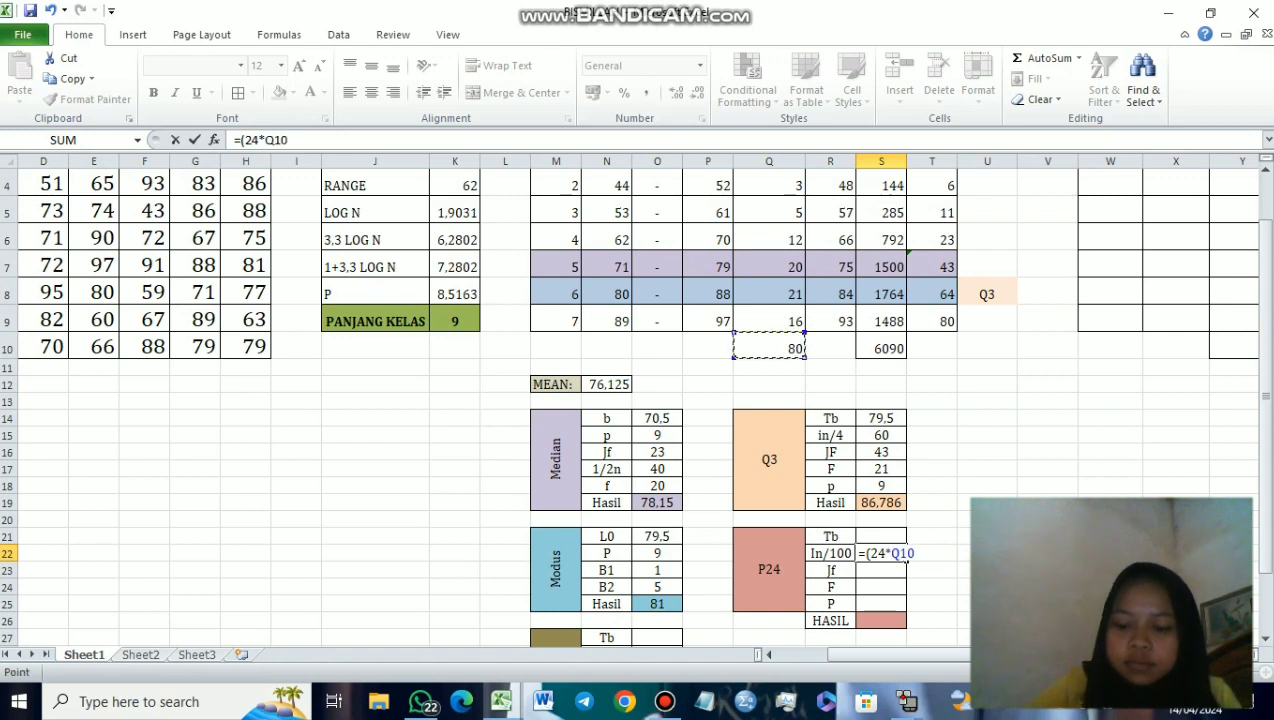
pyautogui.write(')')
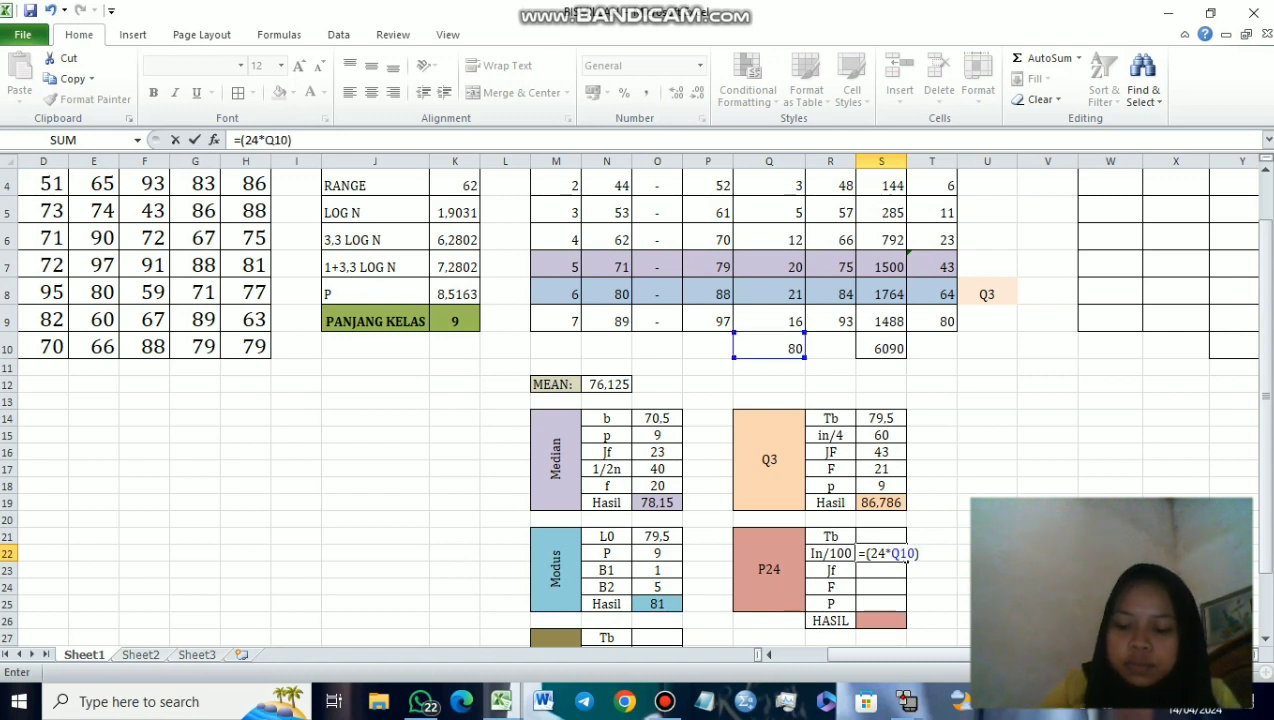
pyautogui.write('/')
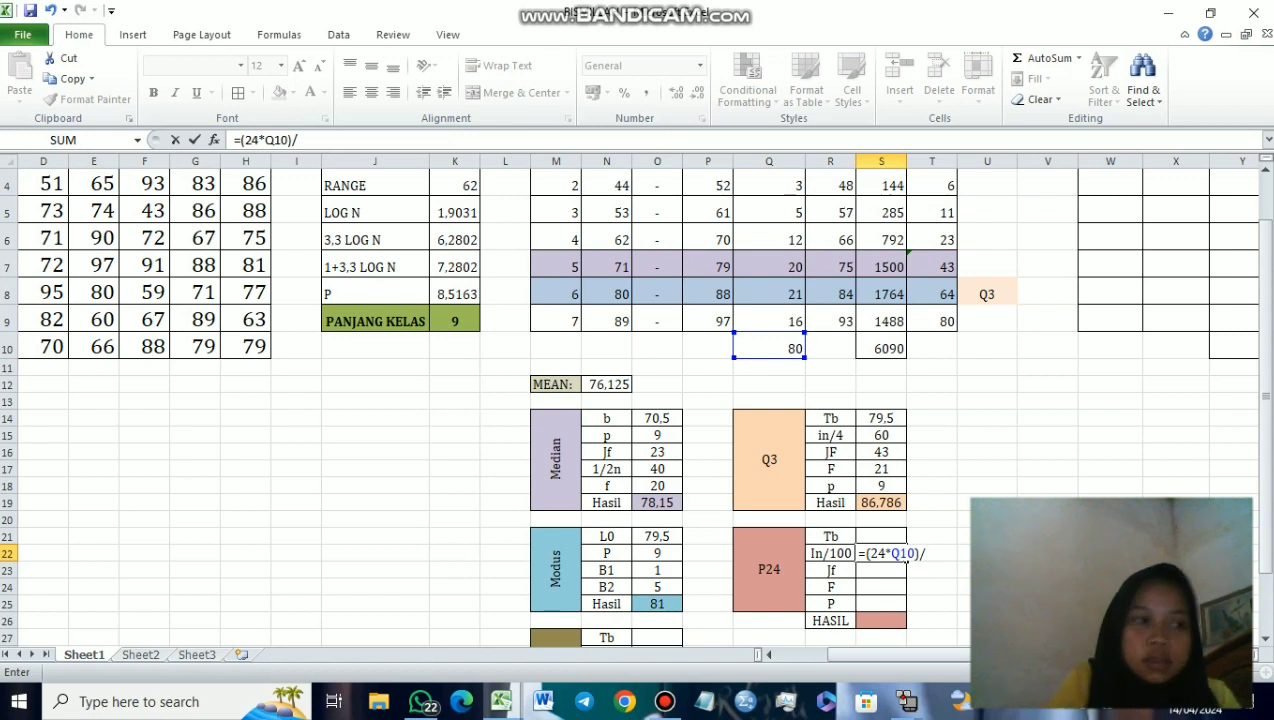
pyautogui.write('100')
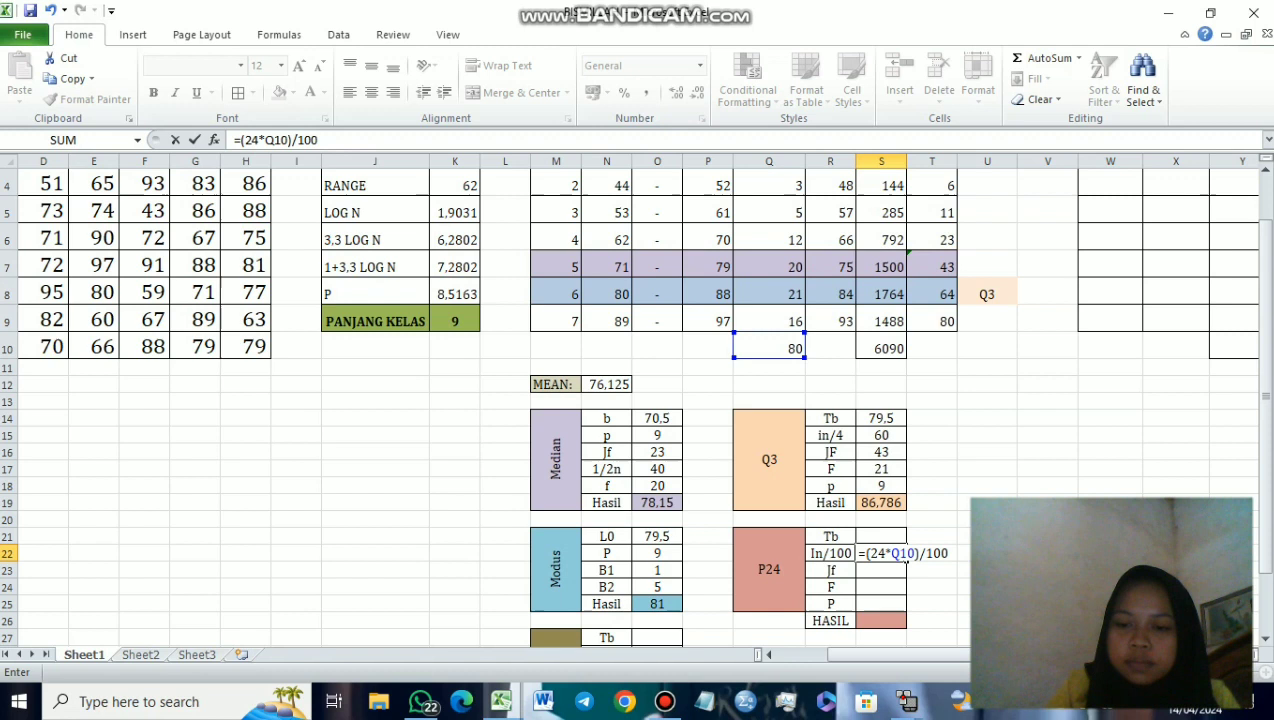
pyautogui.press('Return')
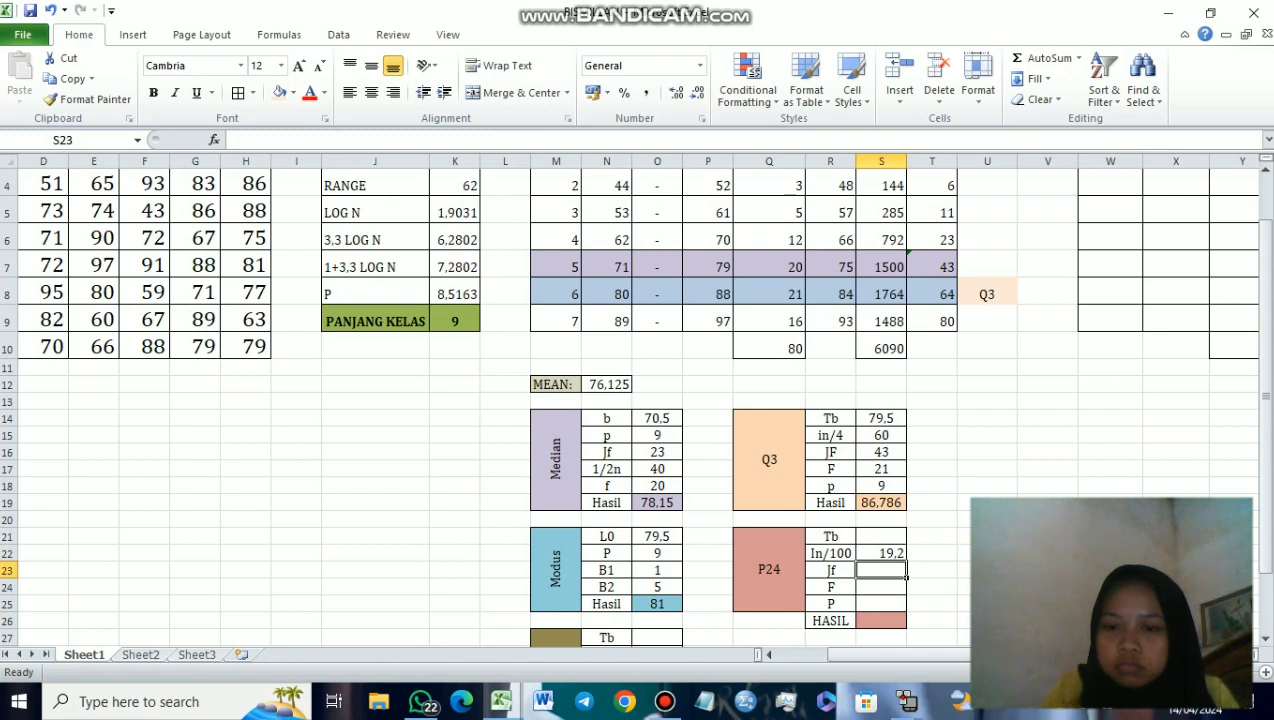
# Step: Mark the 62–70 class row by labelling cell U6 P24, with a light red fill and centred text
pyautogui.click(987, 238)
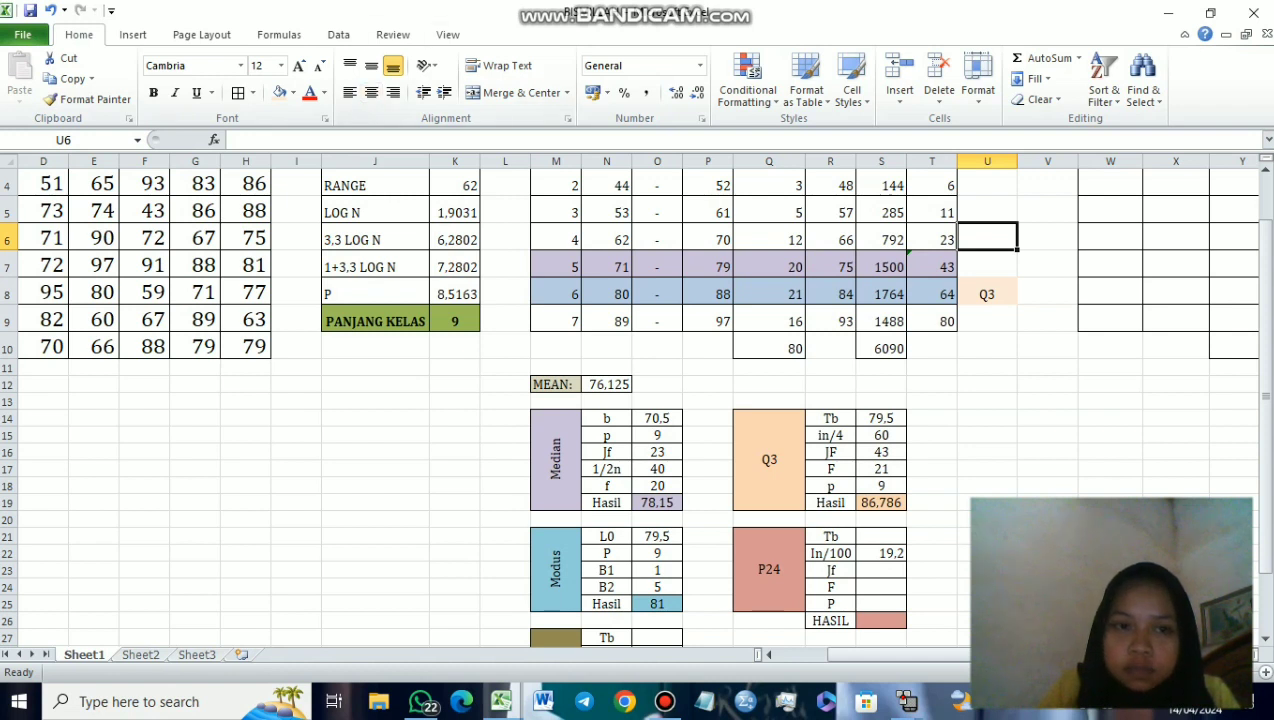
pyautogui.click(292, 92)
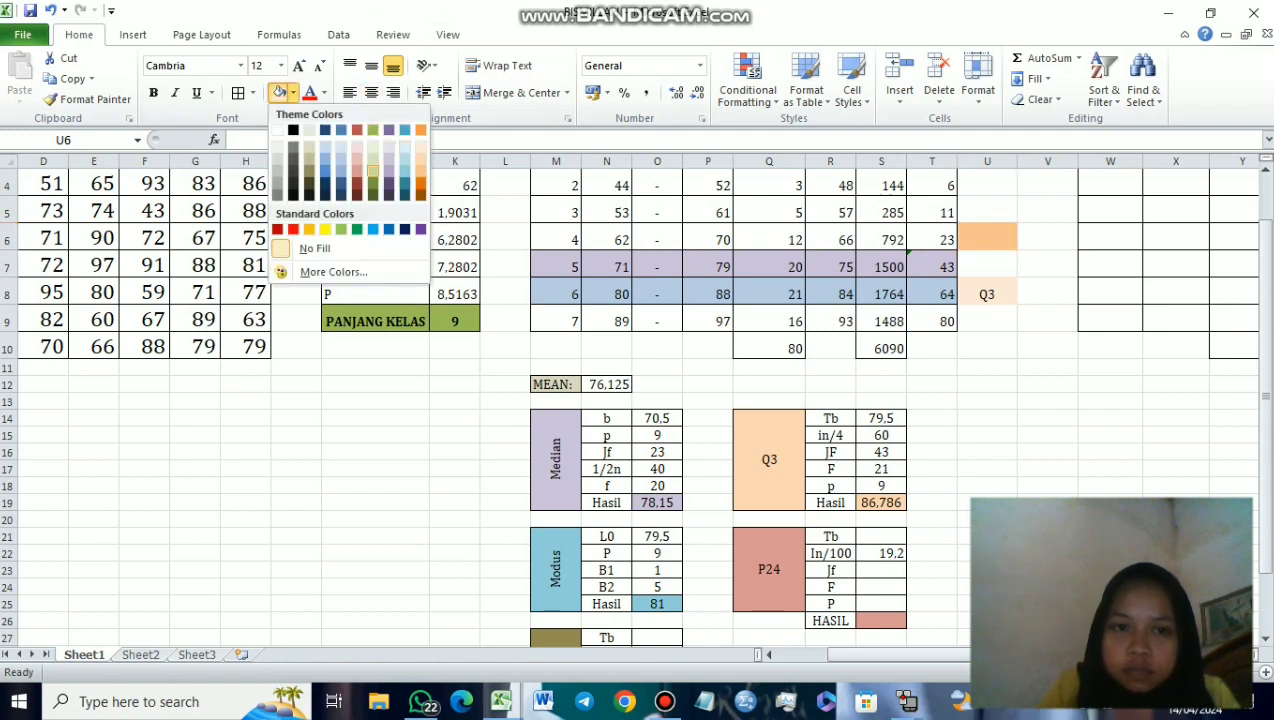
pyautogui.click(357, 158)
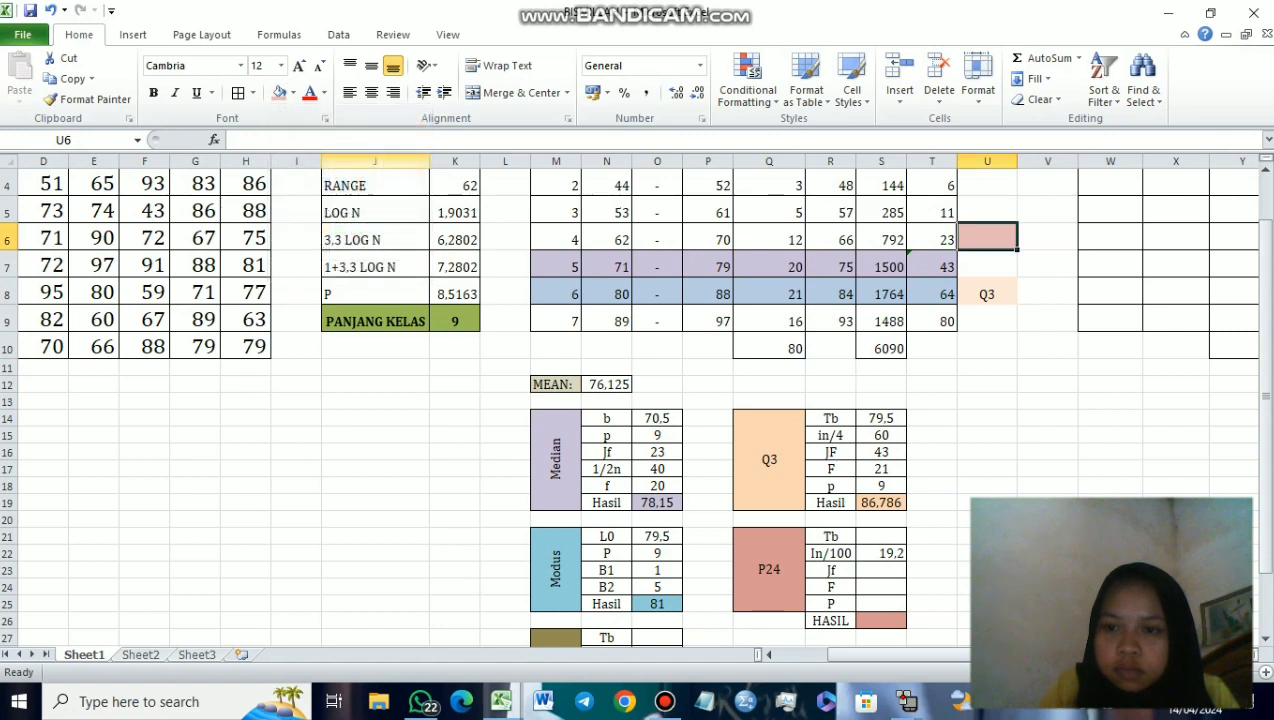
pyautogui.write('P24')
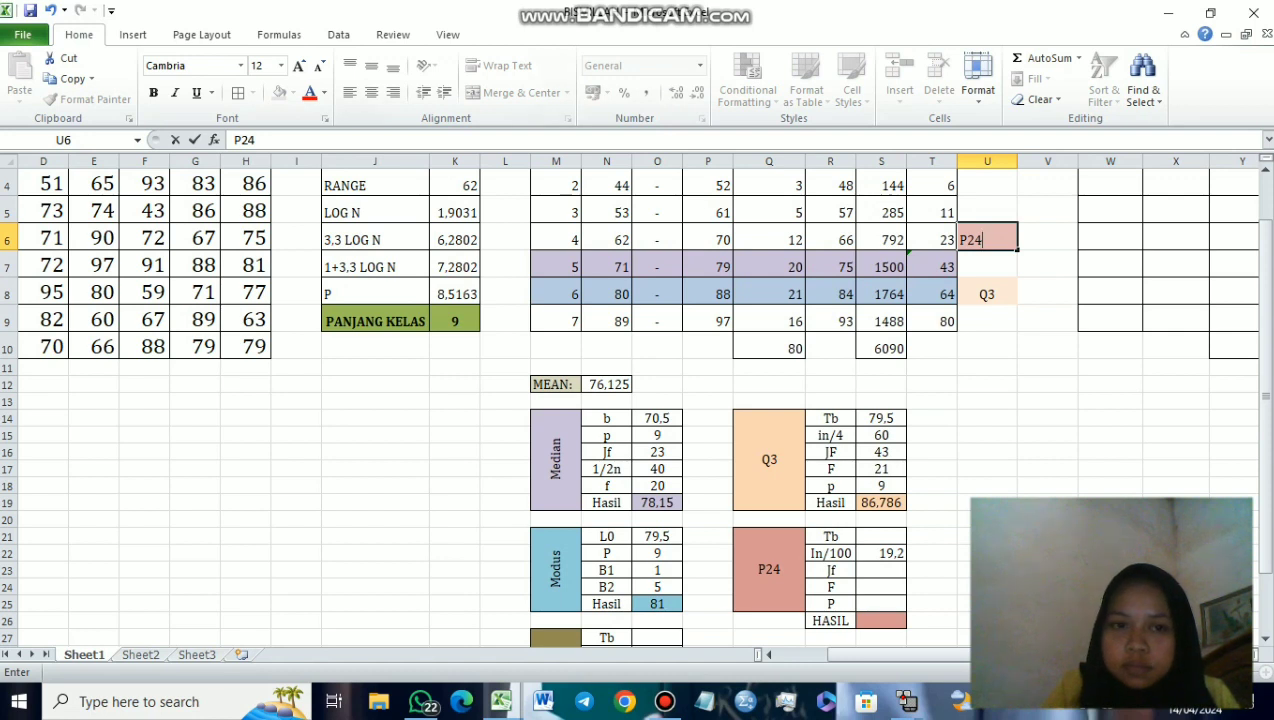
pyautogui.click(375, 401)
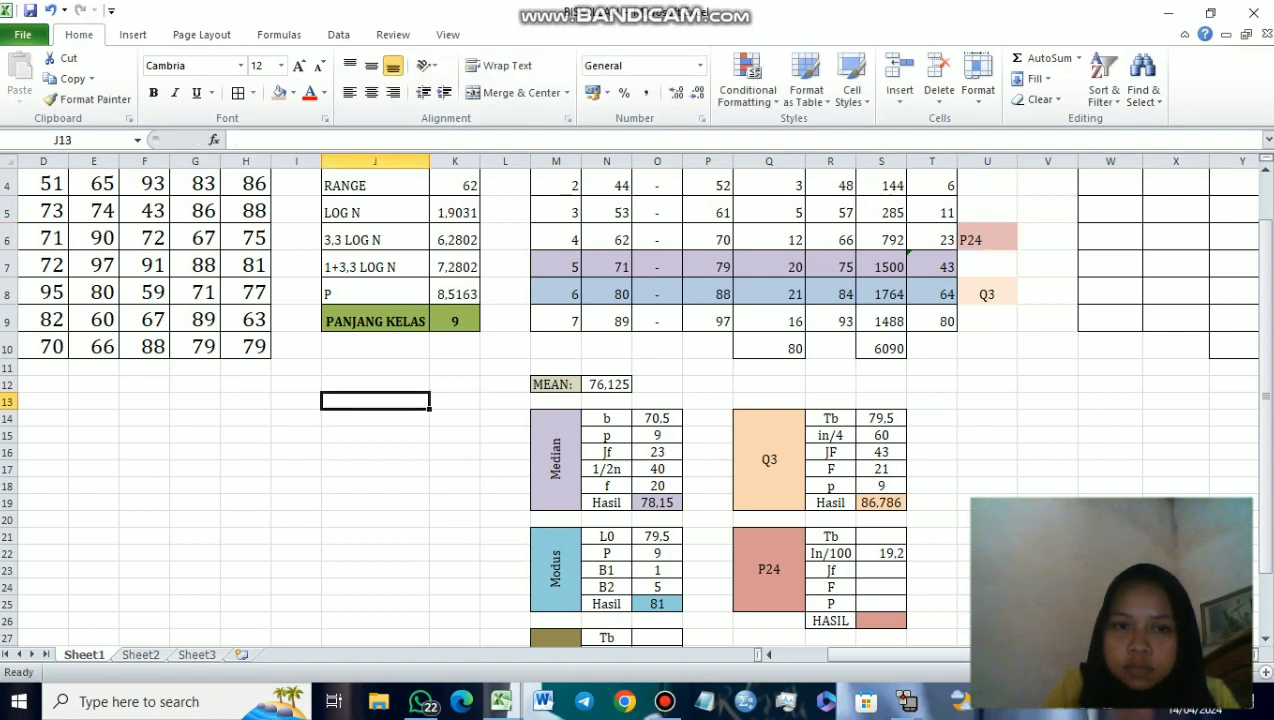
pyautogui.click(987, 240)
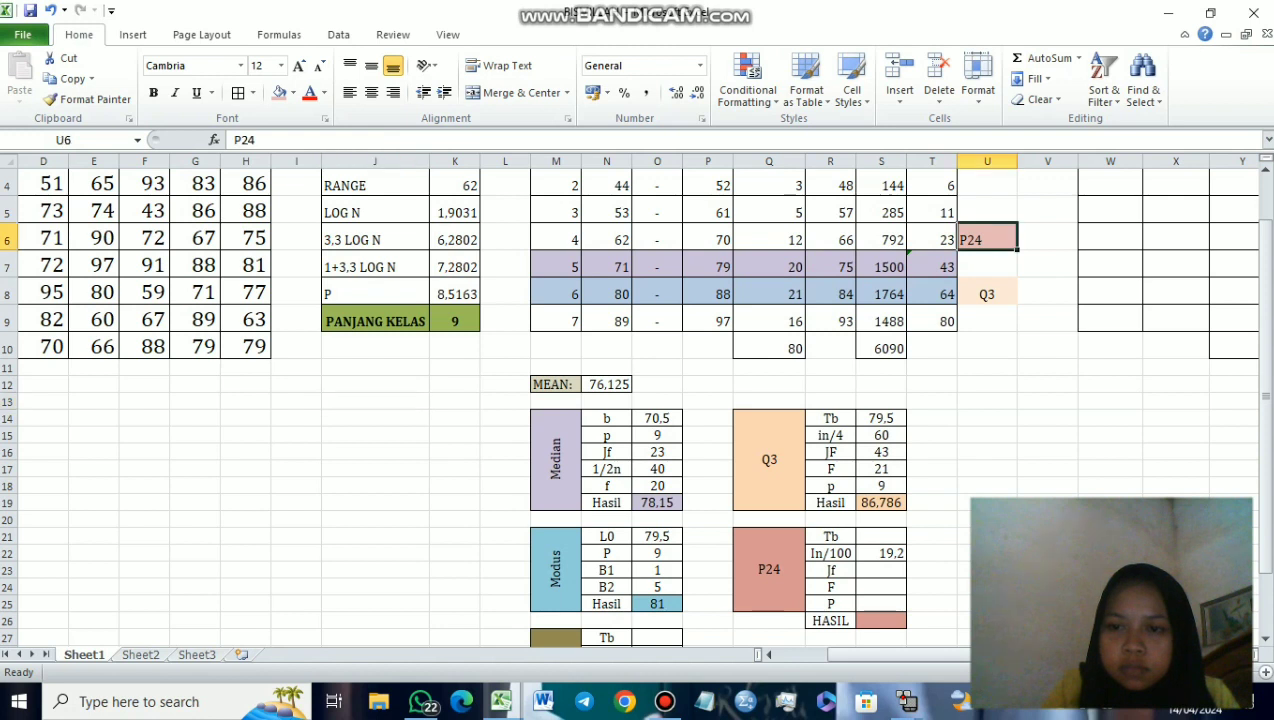
pyautogui.click(371, 92)
pyautogui.click(1110, 345)
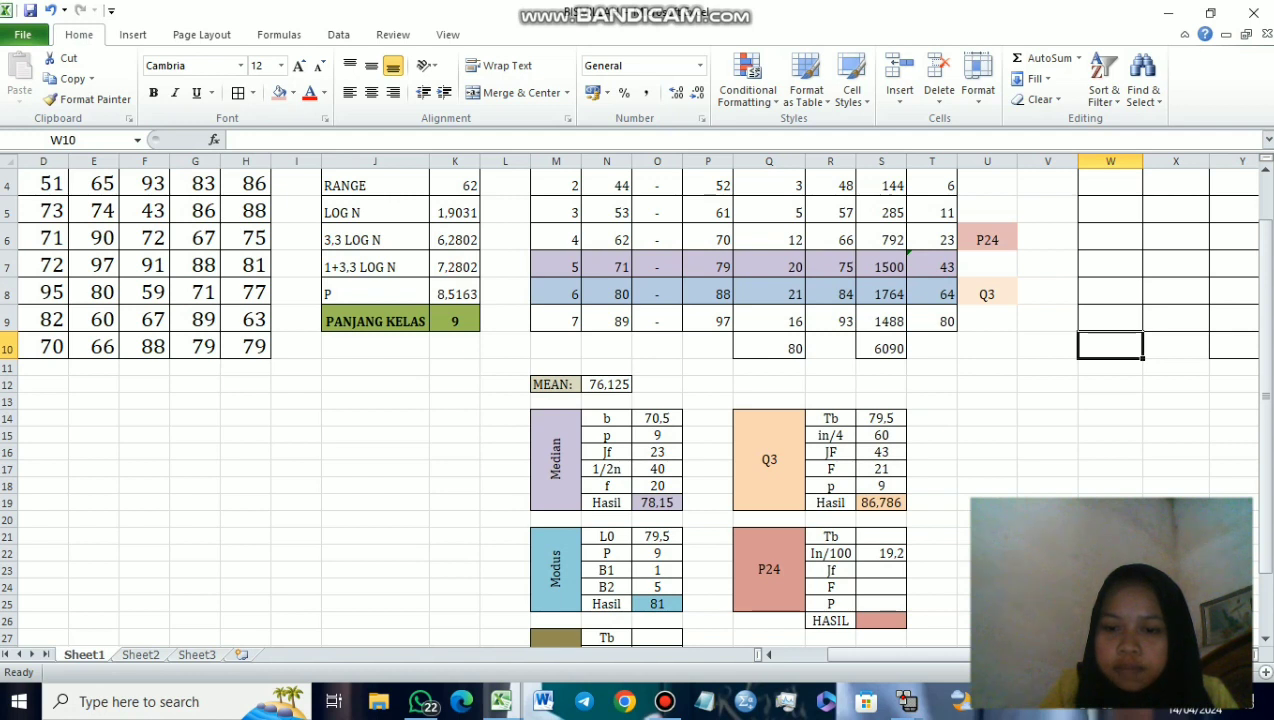
# Step: Calculate Tb in the P24 table's cell S21 as the 62–70 class's lower limit minus 0,5, using =N6-0,5
pyautogui.click(880, 553)
pyautogui.click(880, 537)
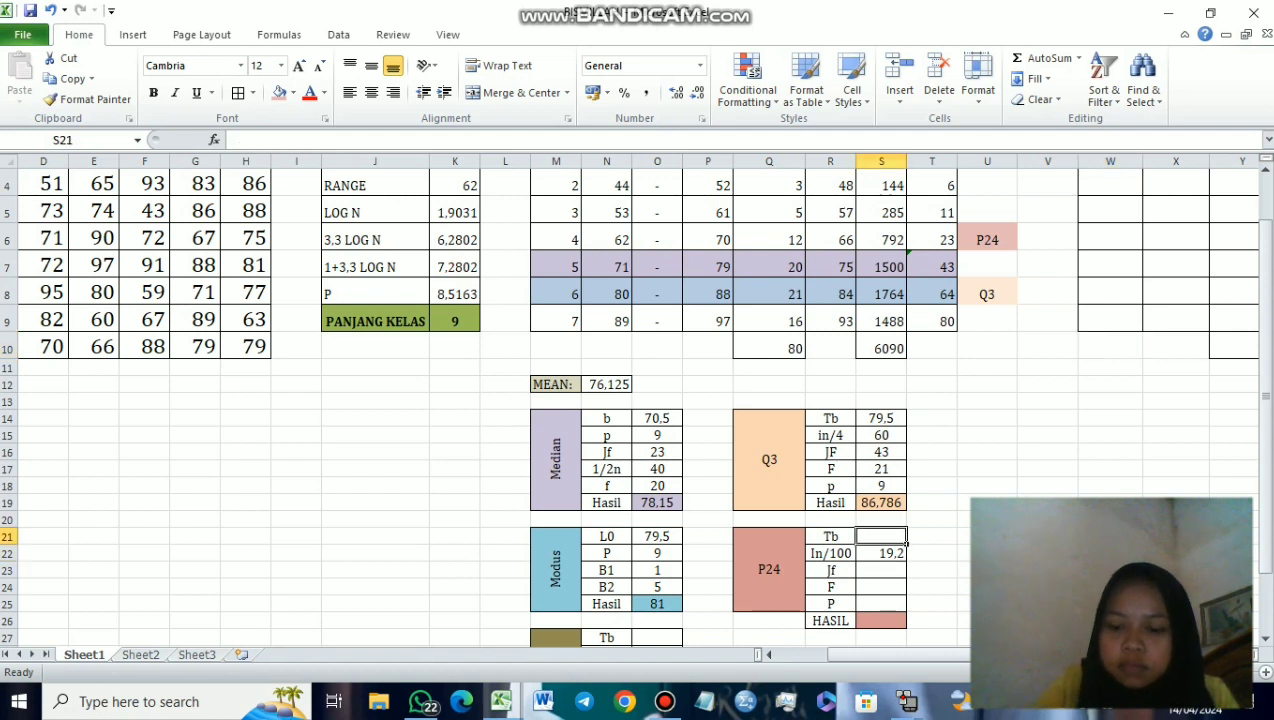
pyautogui.write('=')
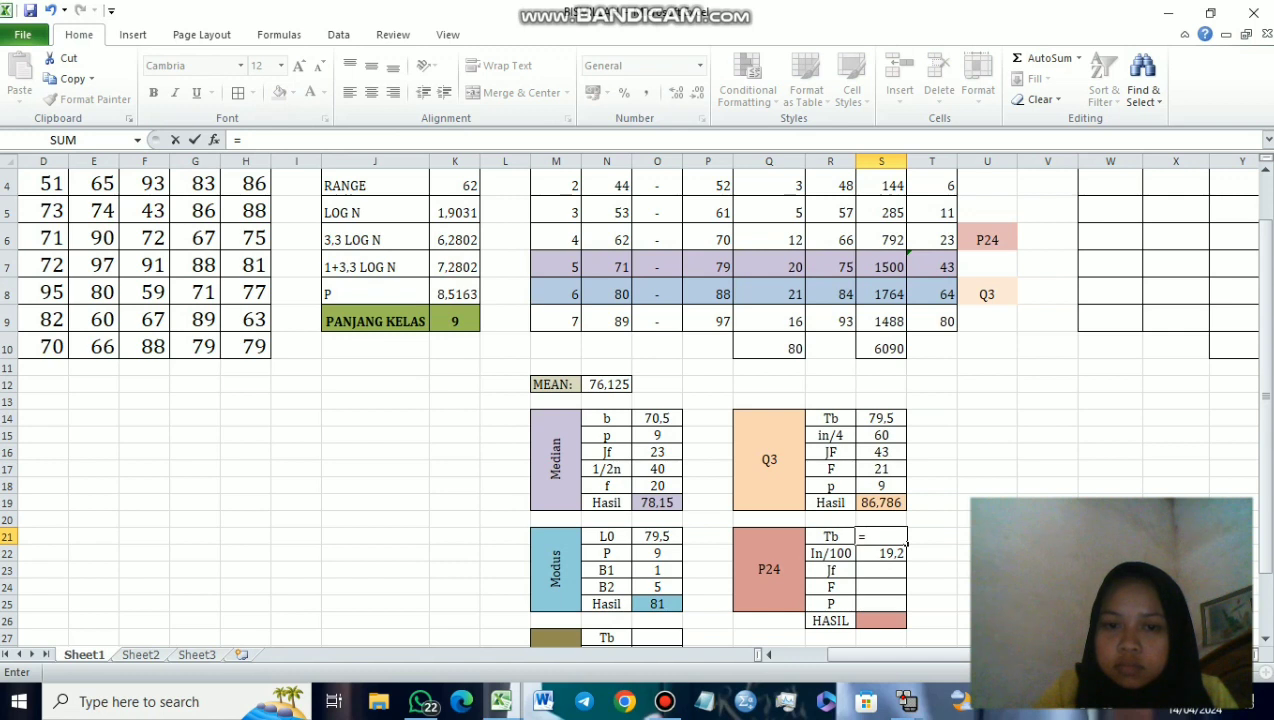
pyautogui.click(606, 240)
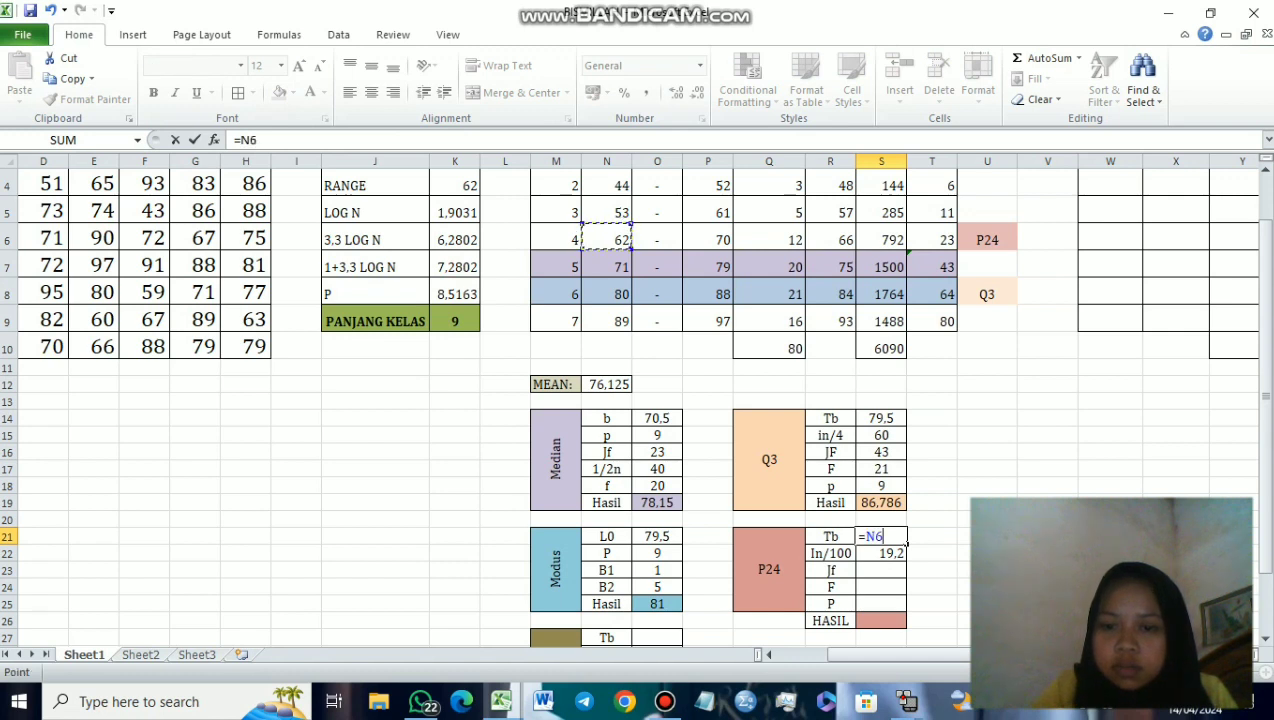
pyautogui.write('-')
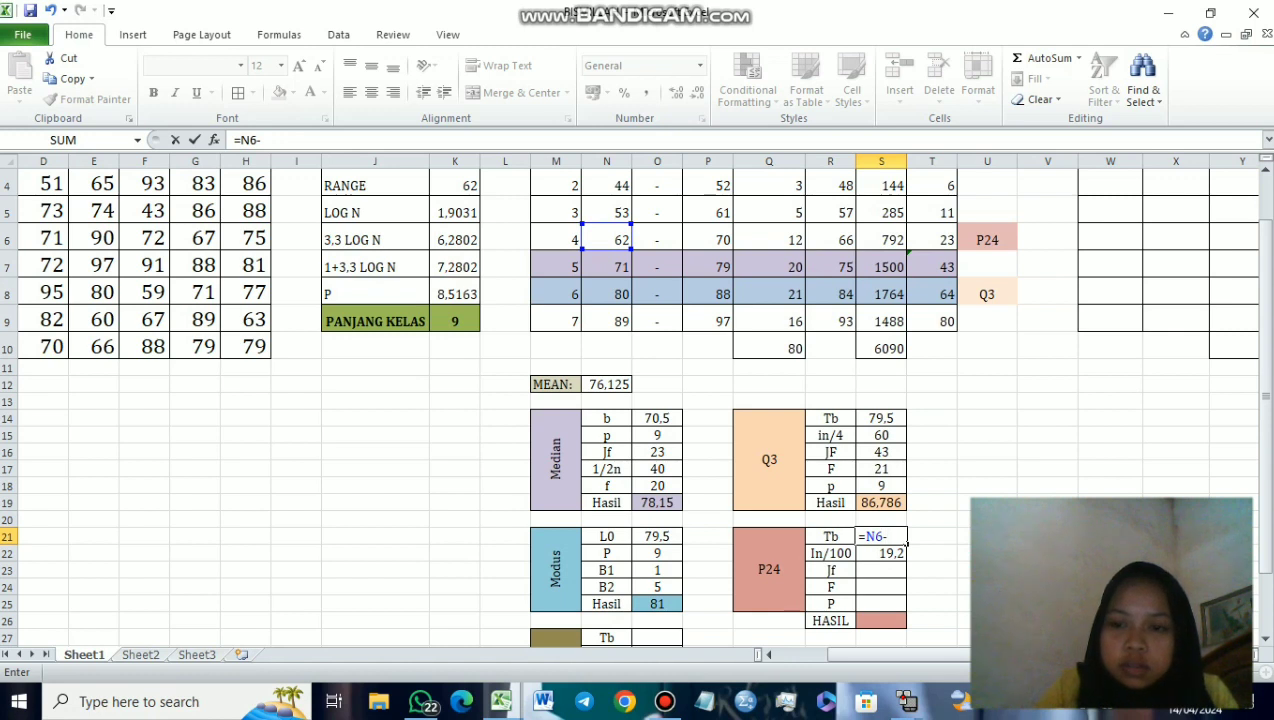
pyautogui.write('0,')
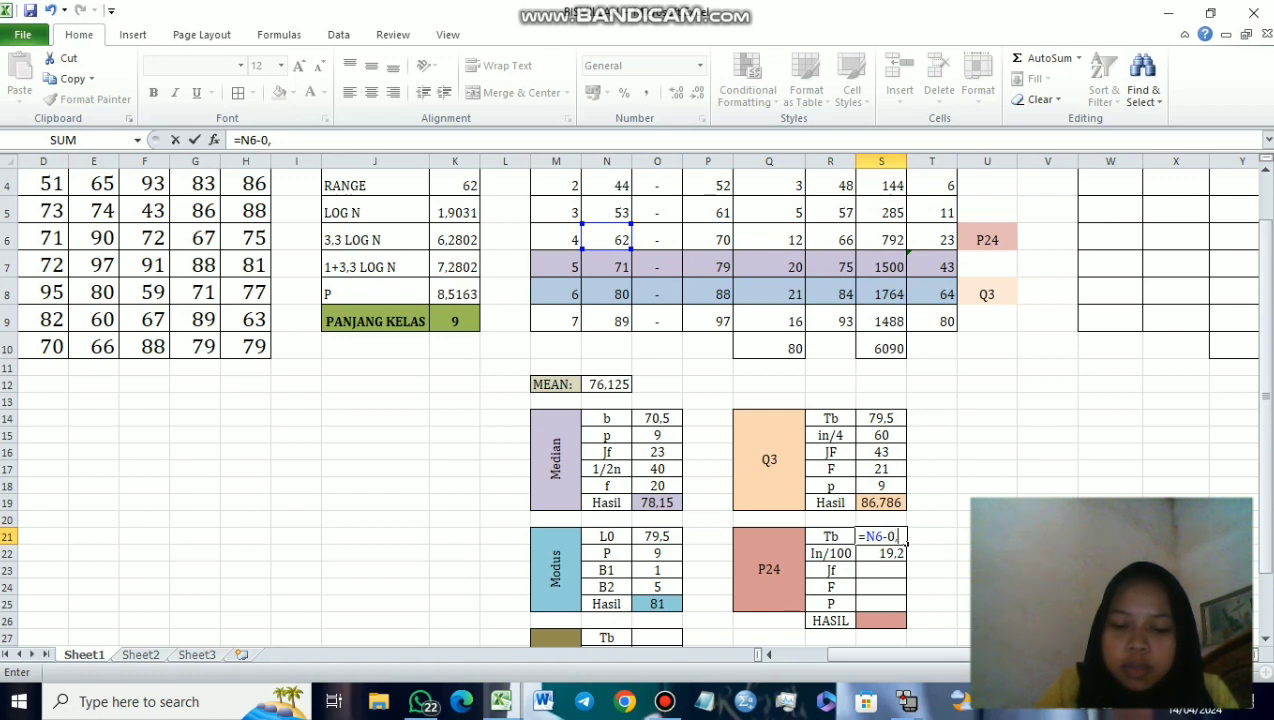
pyautogui.write('5')
pyautogui.press('Return')
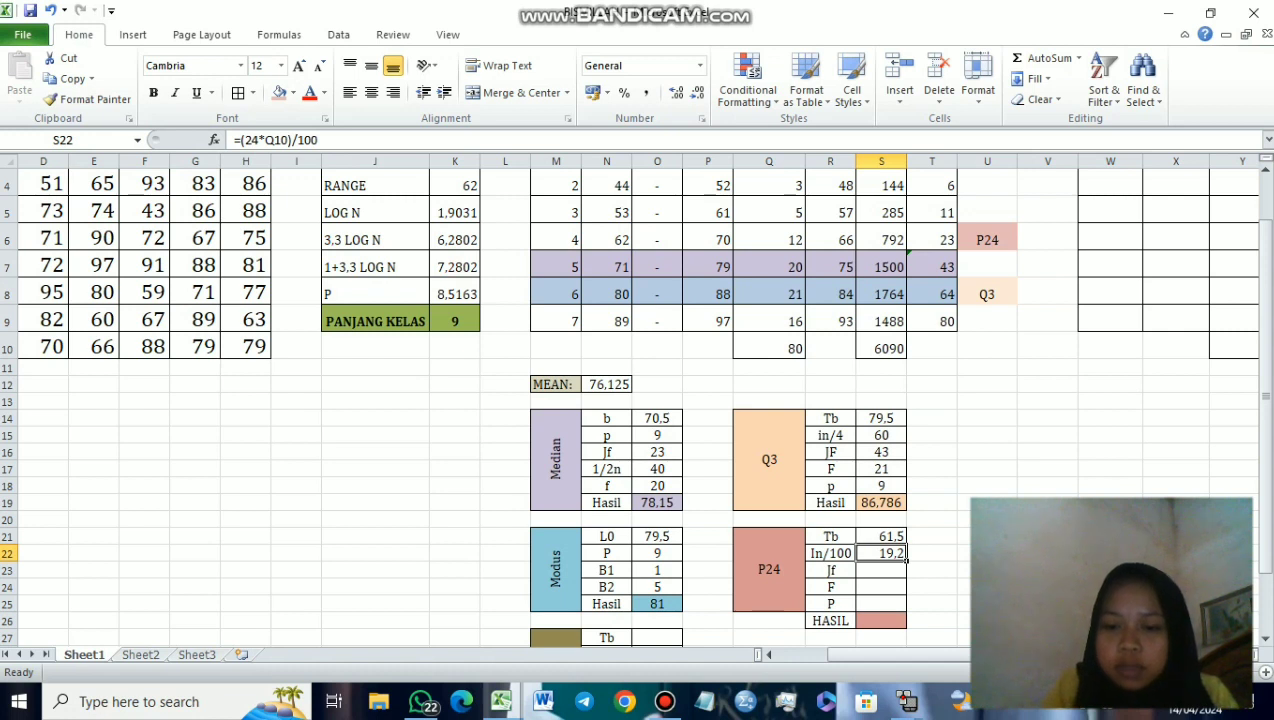
# Step: Fill Jf in the P24 table's cell S23 with the cumulative frequency of the class before 62–70, using =T5
pyautogui.click(880, 570)
pyautogui.write('=')
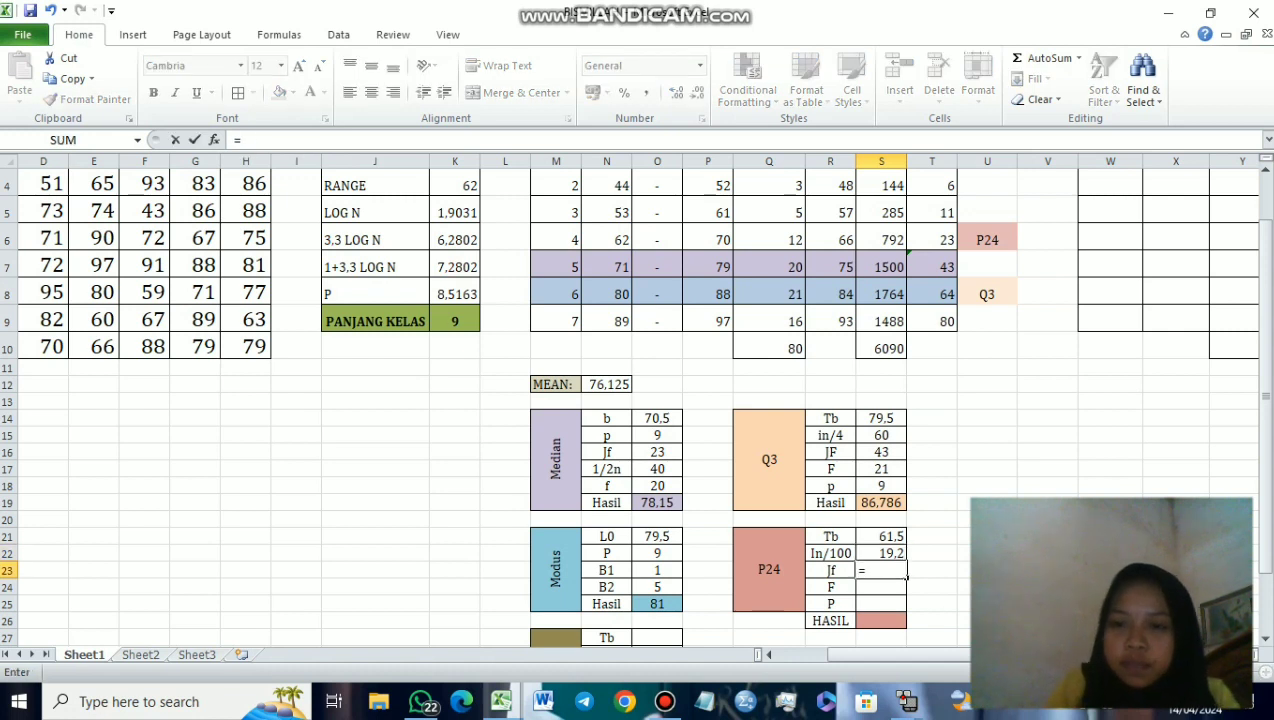
pyautogui.click(932, 212)
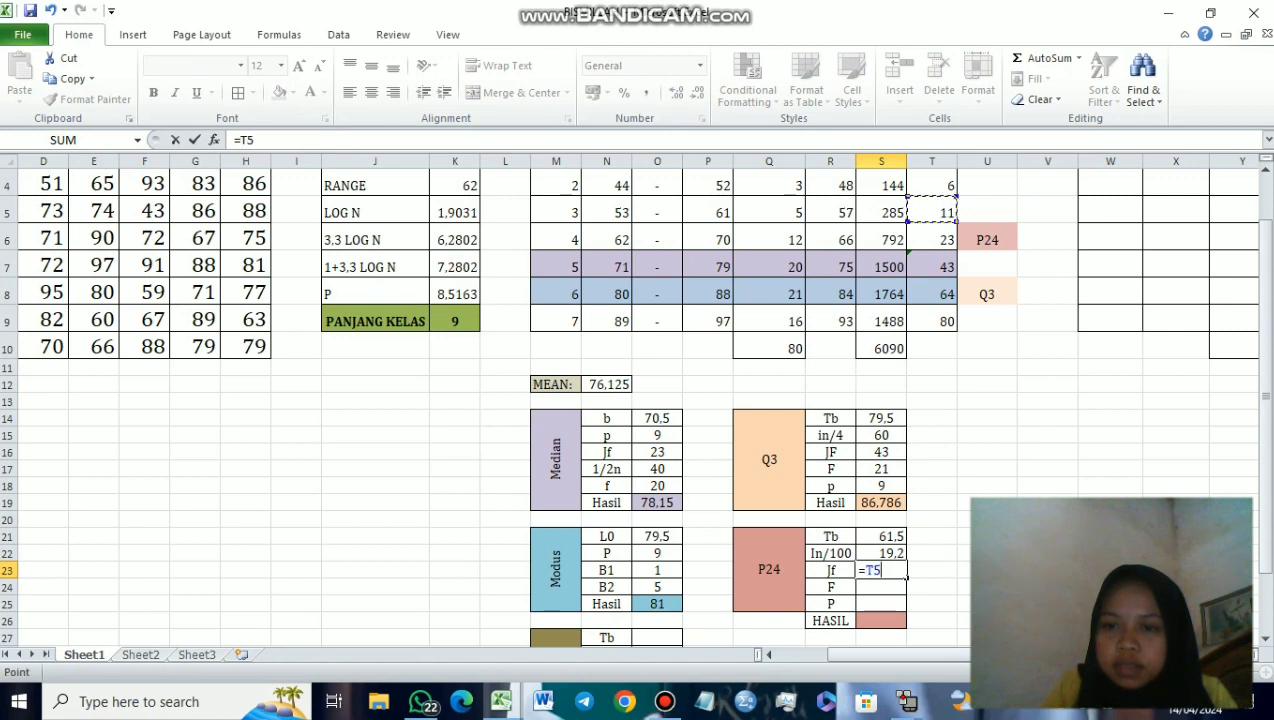
pyautogui.press('Return')
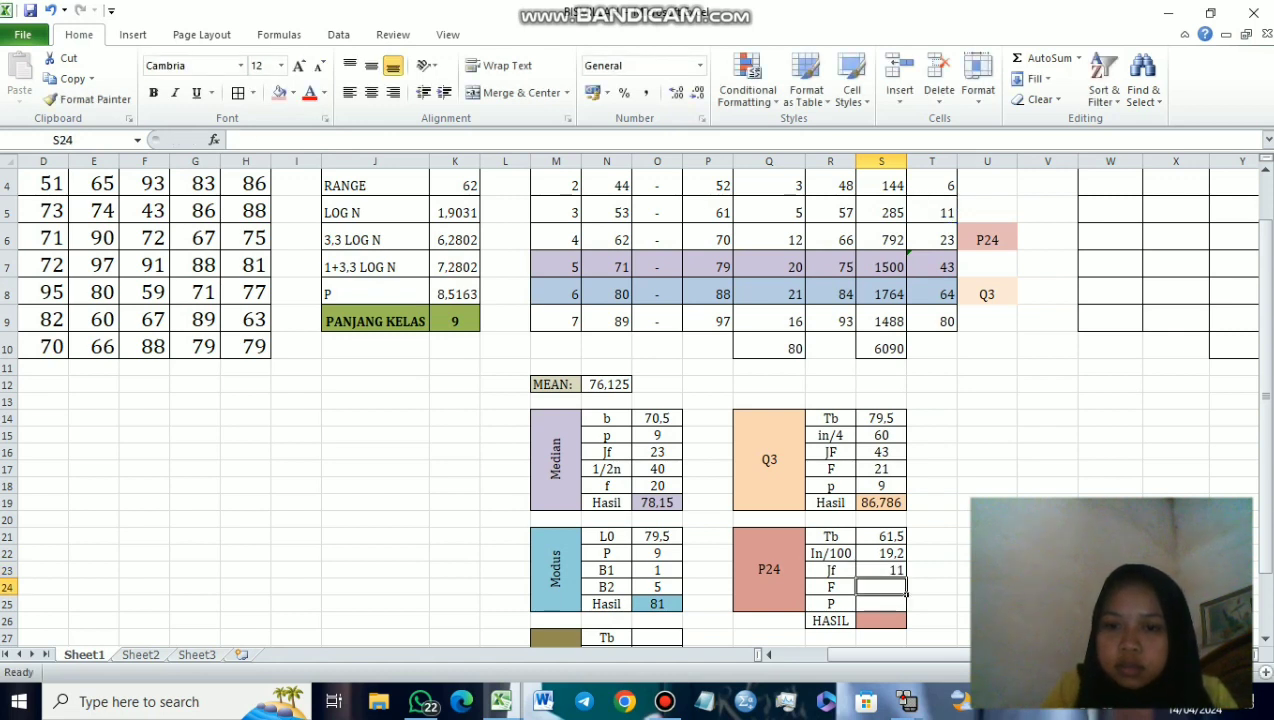
# Step: Fill F in the P24 table's cell S24 with the 62–70 class frequency (=Q6) and P in S25 with the class length (=K9)
pyautogui.write('=')
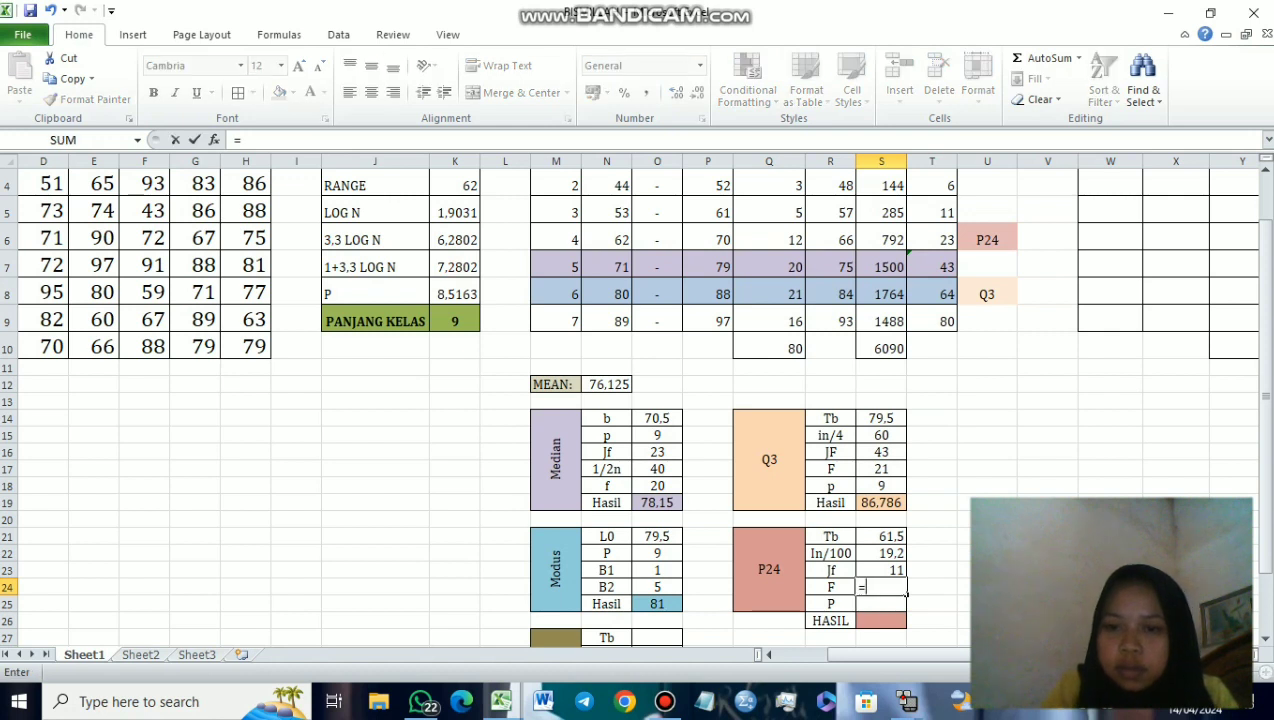
pyautogui.click(769, 240)
pyautogui.press('Return')
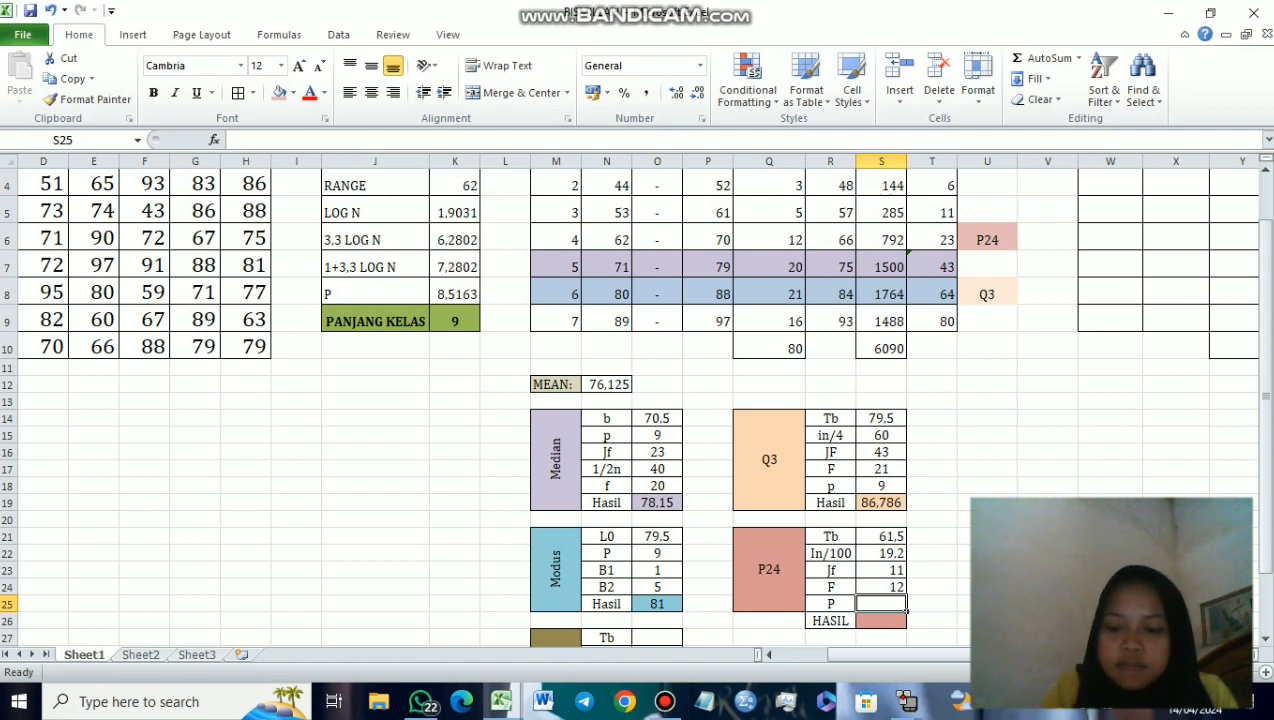
pyautogui.write('=K9')
pyautogui.press('Return')
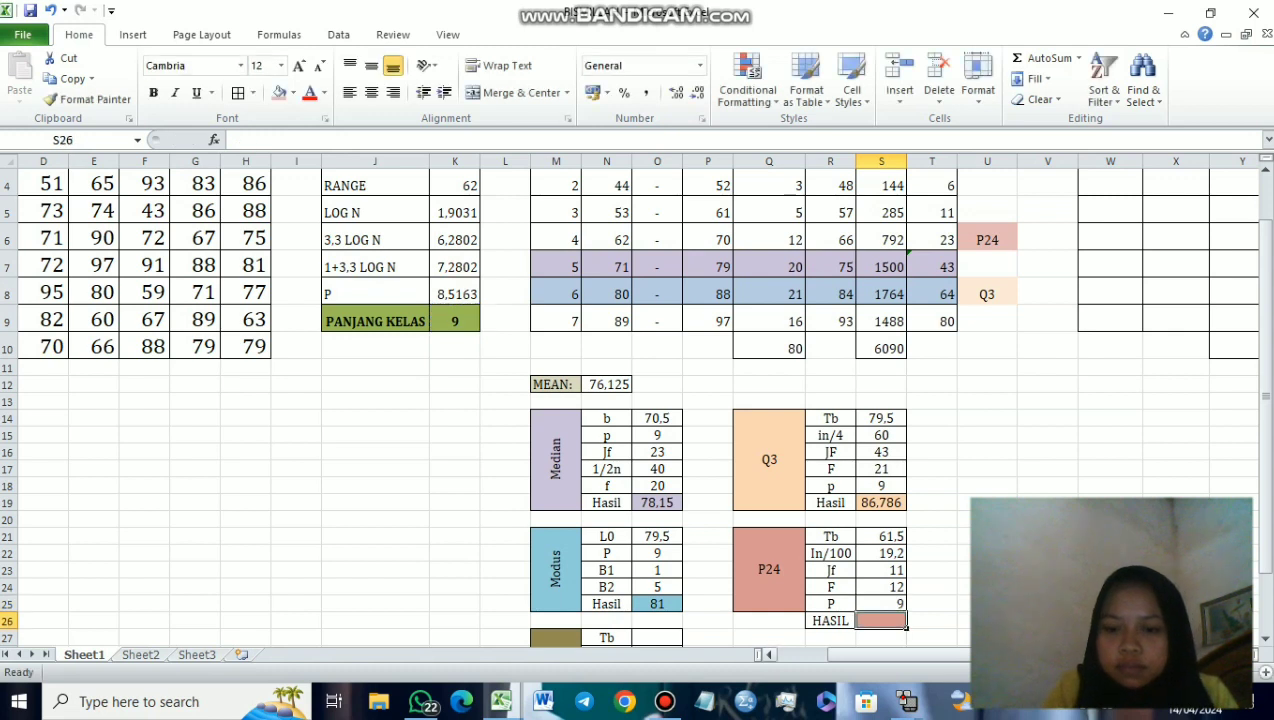
# Step: Calculate the P24 result (HASIL) in cell S26 with the formula =S21+((S22-S23)/S24)*S25
pyautogui.write('=')
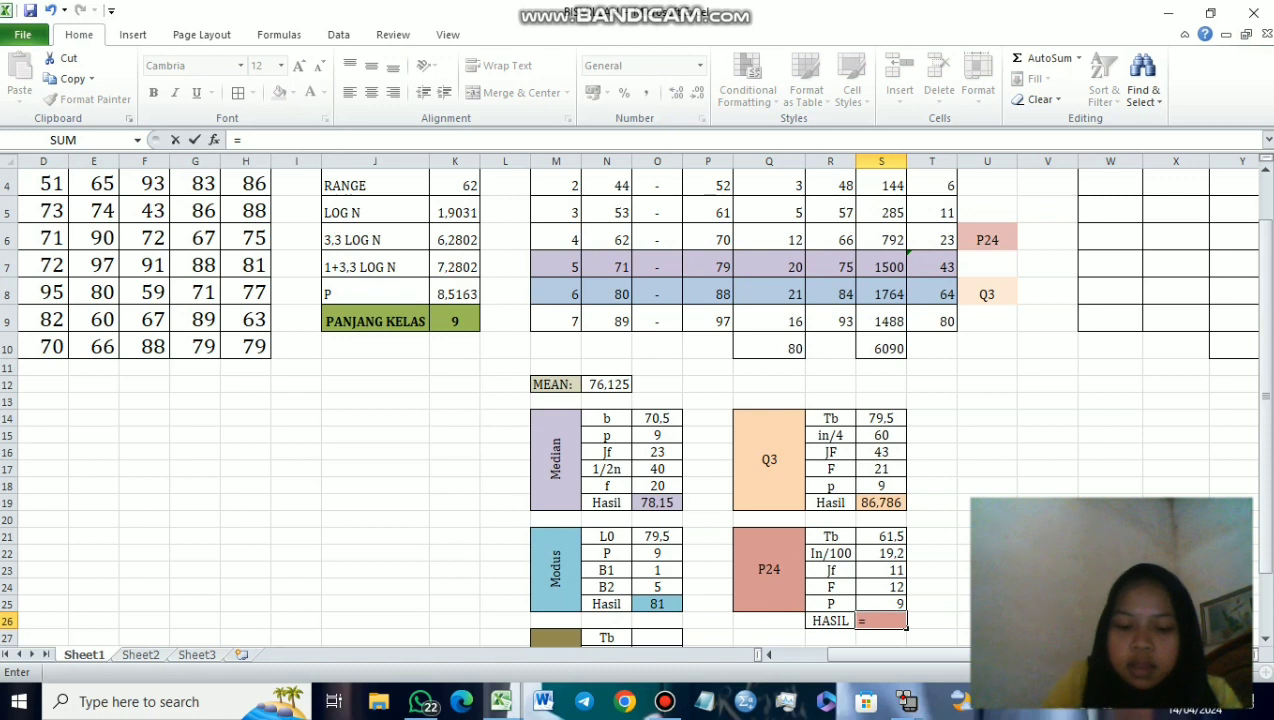
pyautogui.click(881, 536)
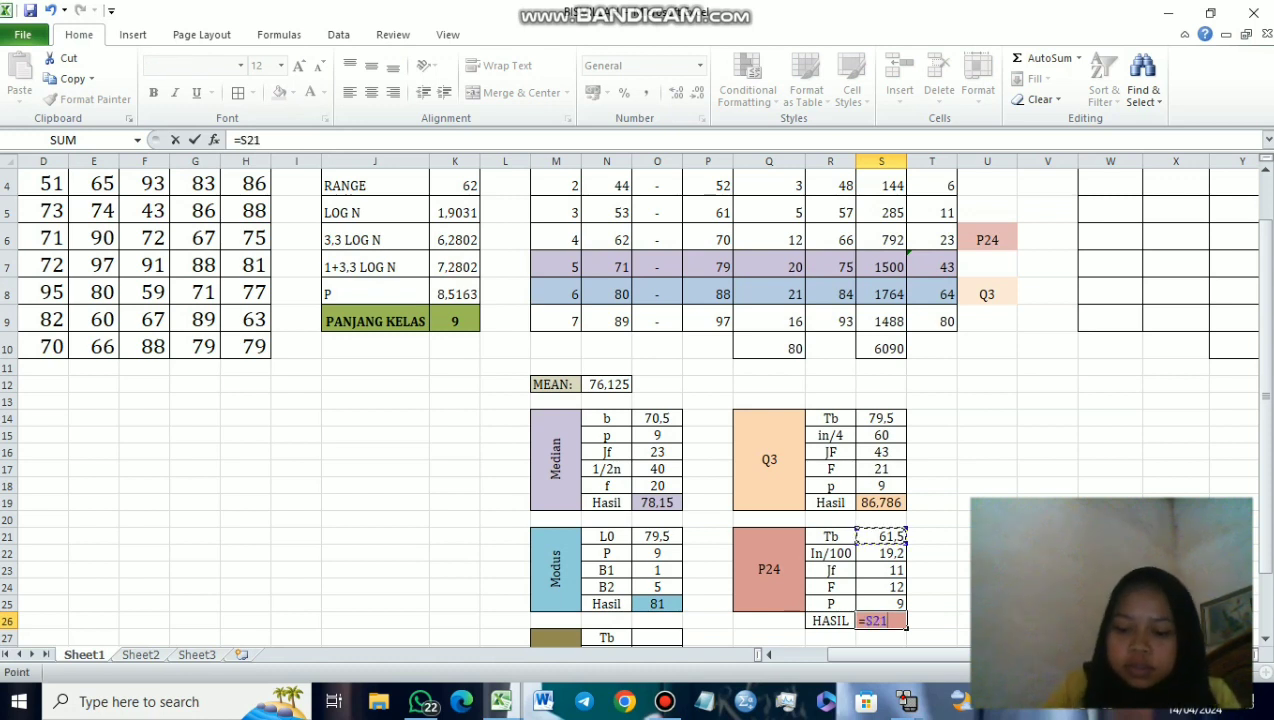
pyautogui.write('+')
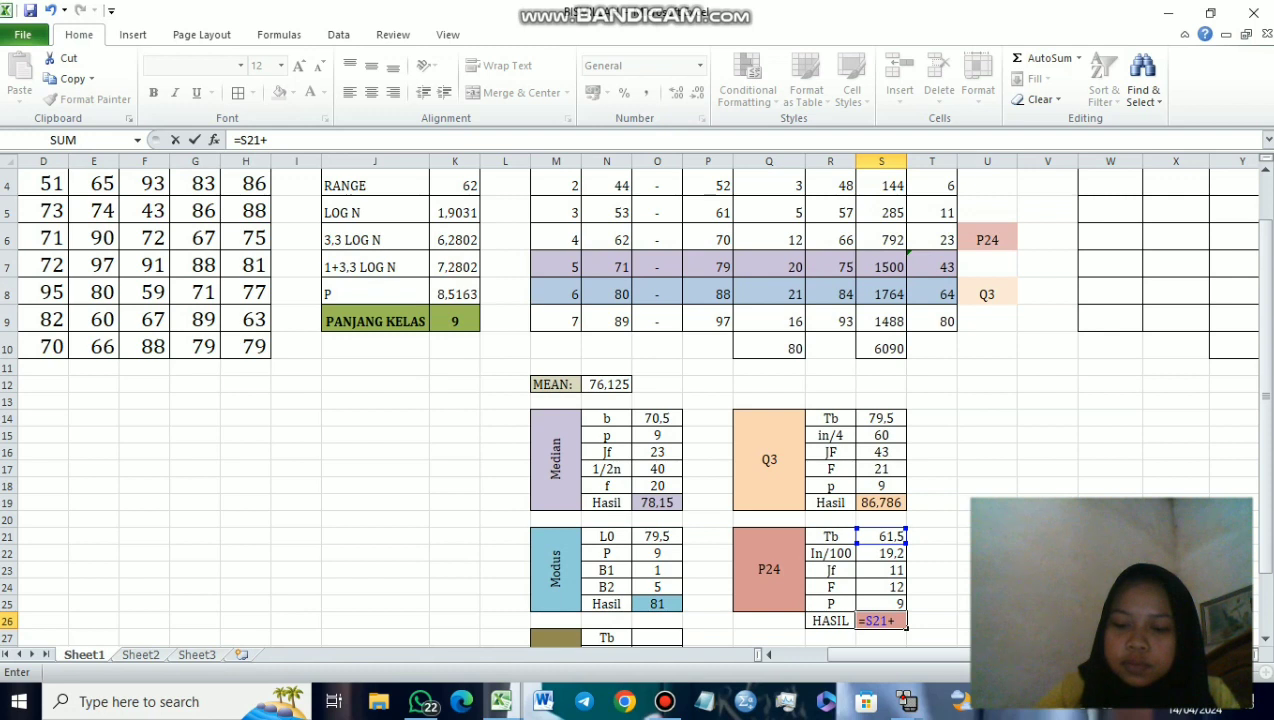
pyautogui.write('((')
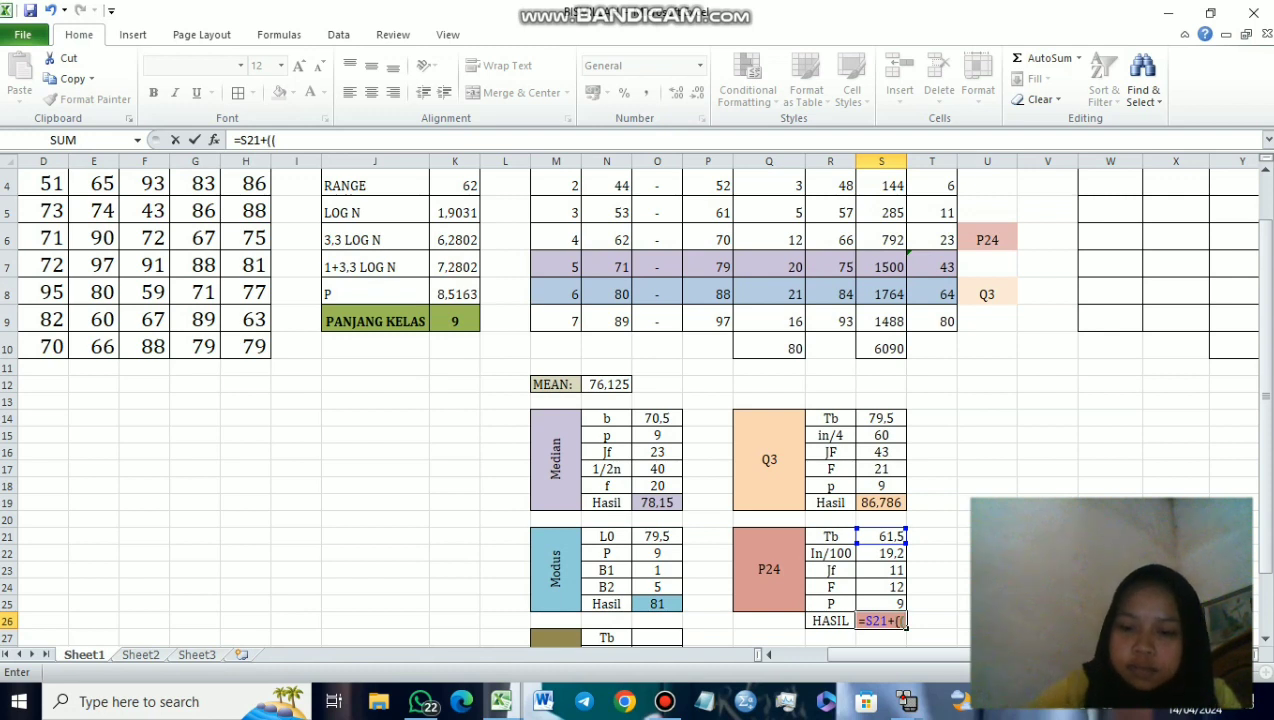
pyautogui.click(881, 553)
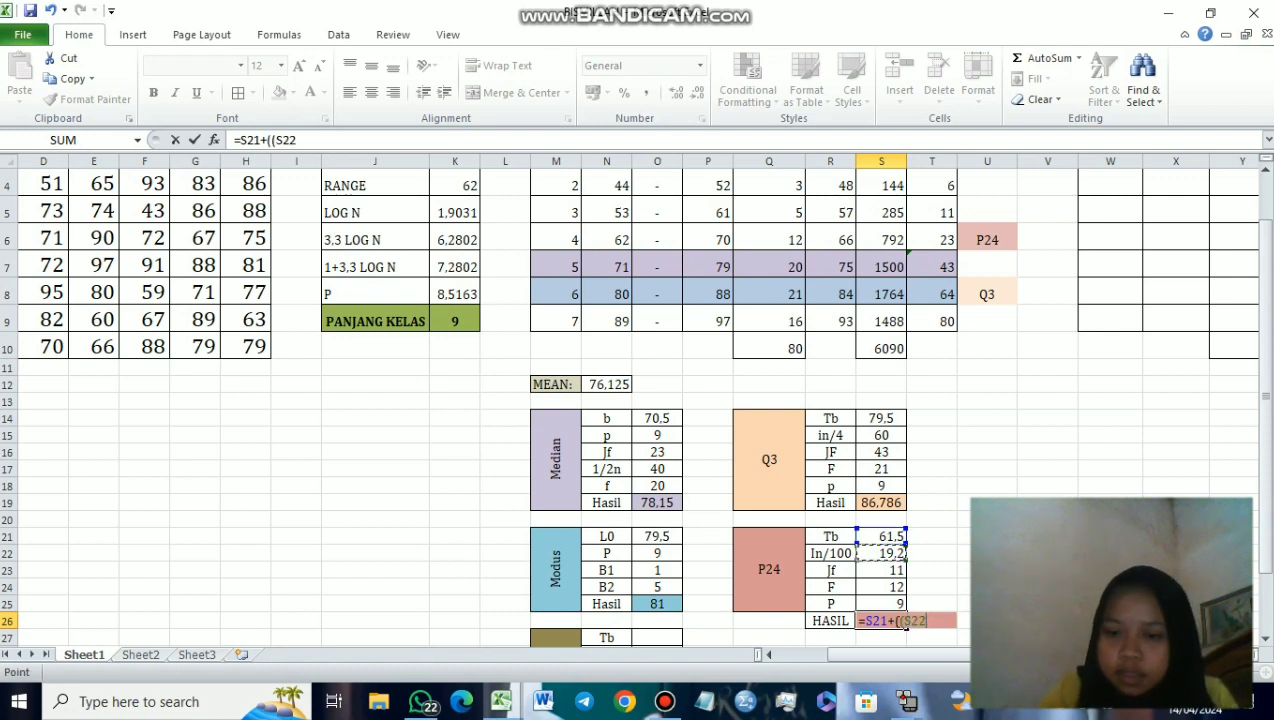
pyautogui.write('-')
pyautogui.click(881, 570)
pyautogui.write(')/S24)*S25')
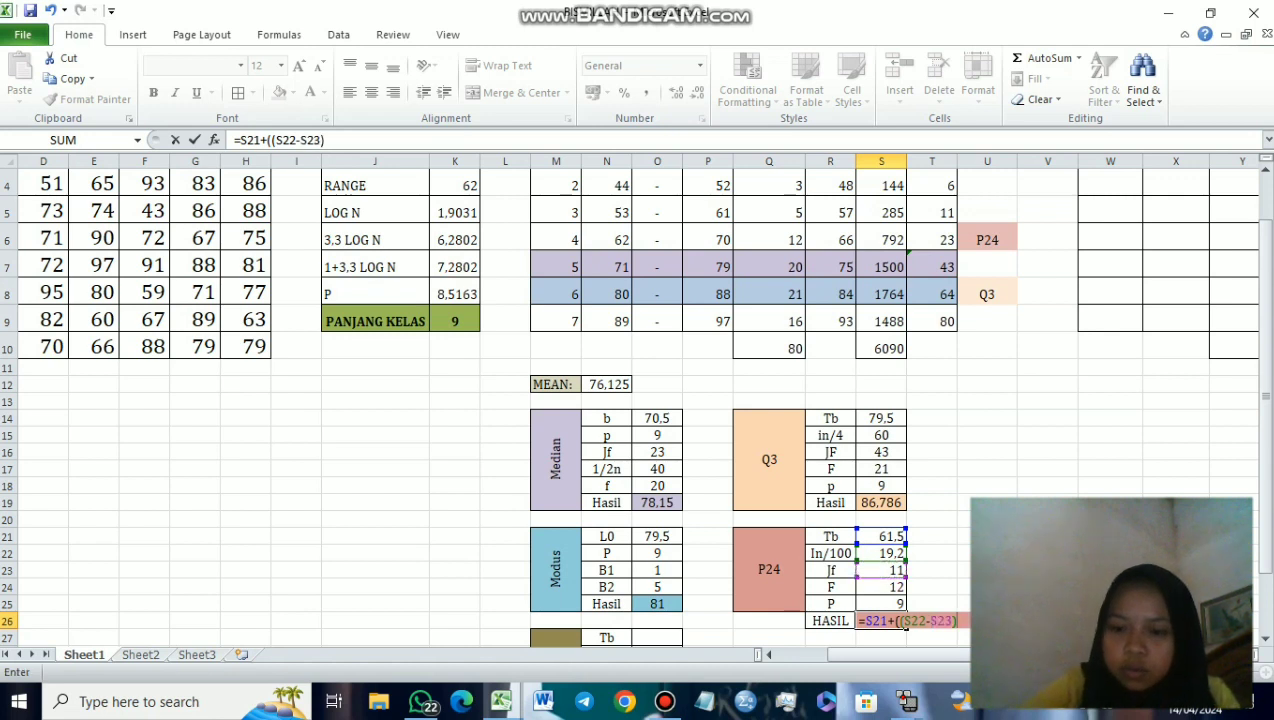
pyautogui.press('Return')
# Step: Calculate In/10 in the D8 table's cell O28 as eight tenths of the total frequency, using =(8*Q10)/10
pyautogui.scroll(-1, 637, 400)
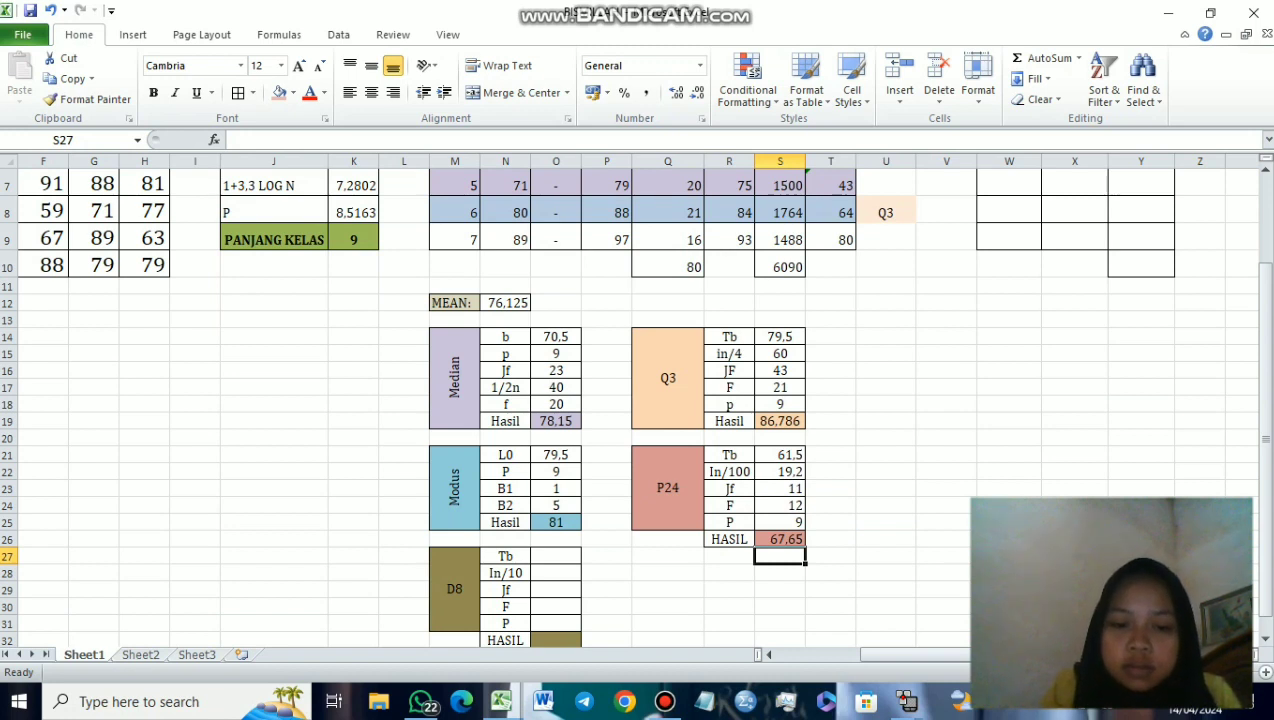
pyautogui.scroll(-1, 637, 400)
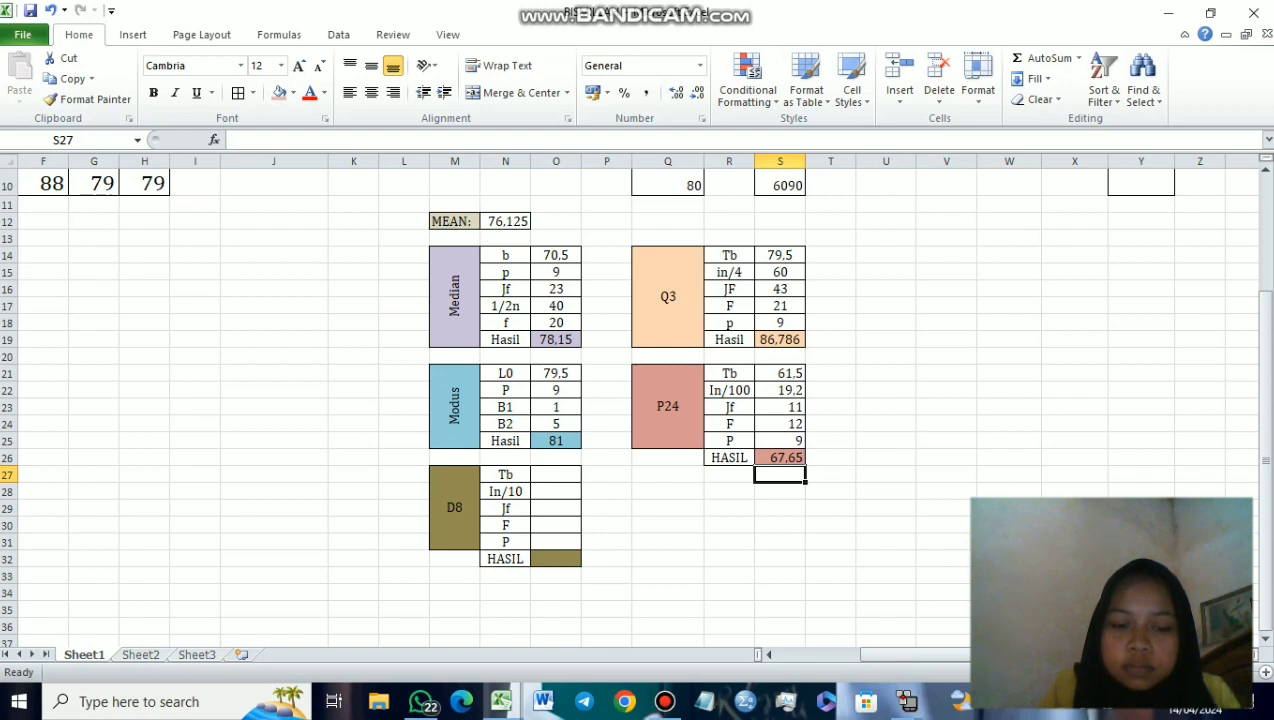
pyautogui.click(556, 491)
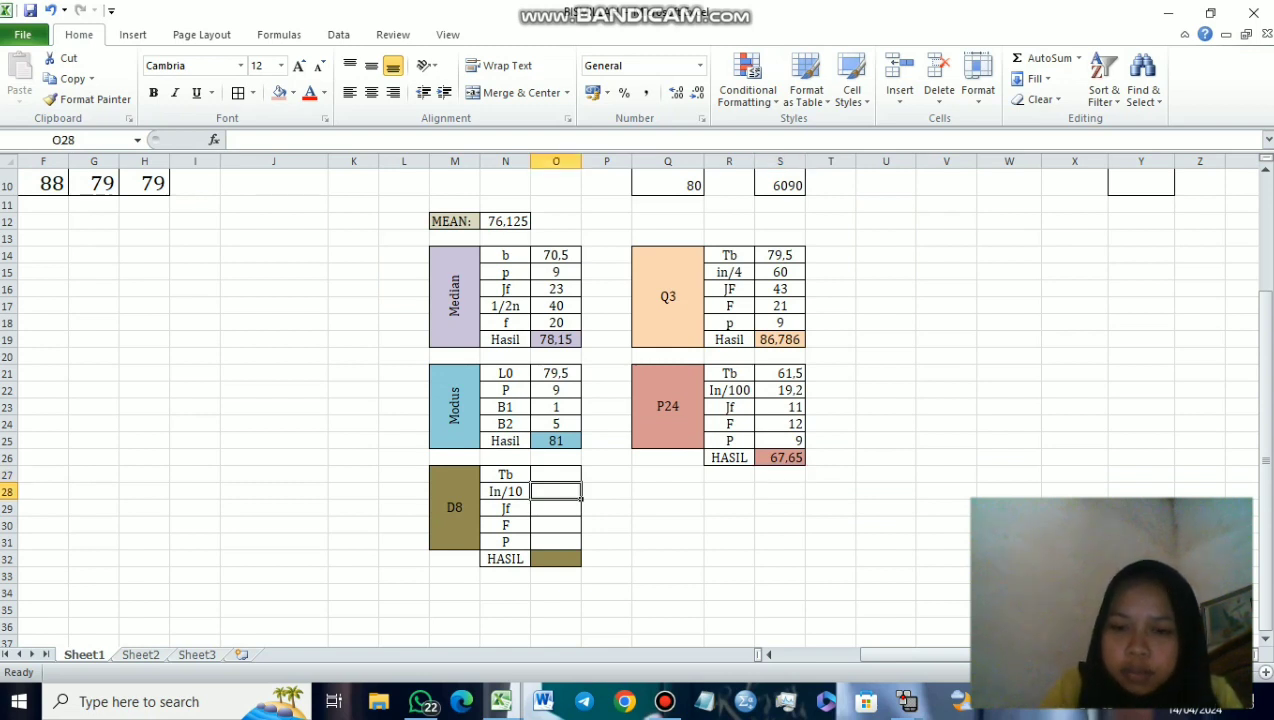
pyautogui.click(668, 296)
pyautogui.click(668, 406)
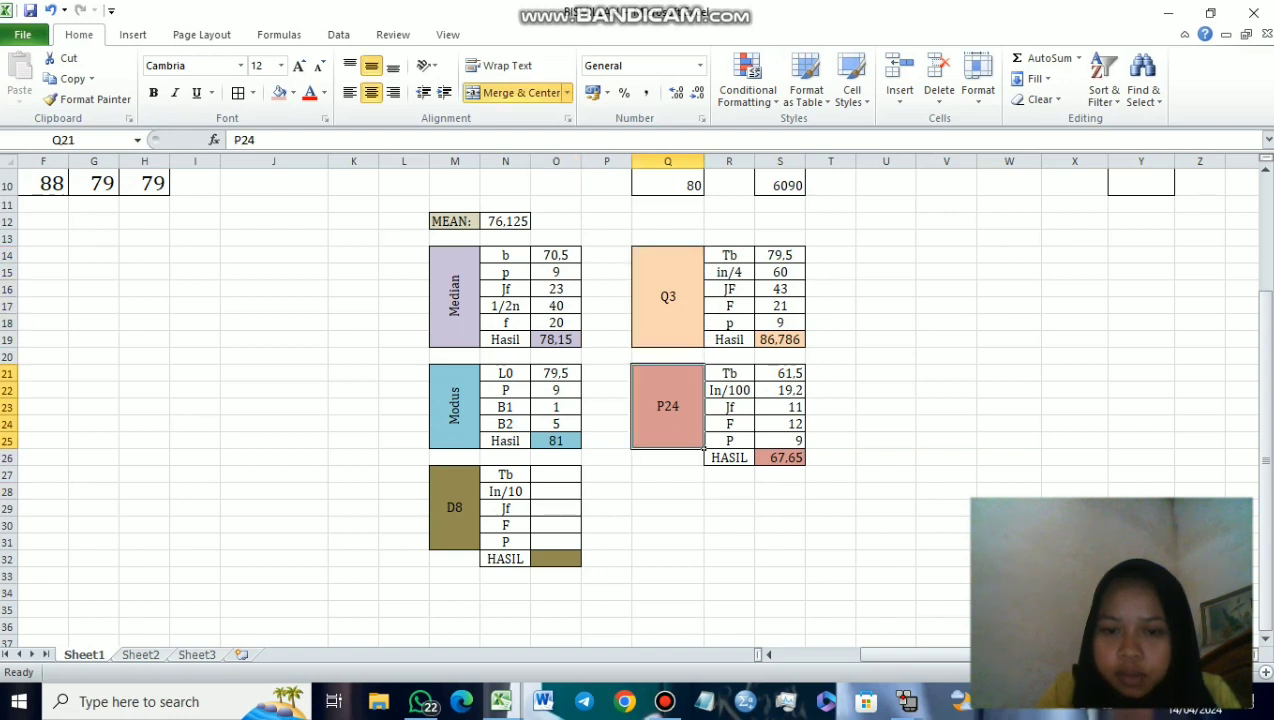
pyautogui.click(556, 508)
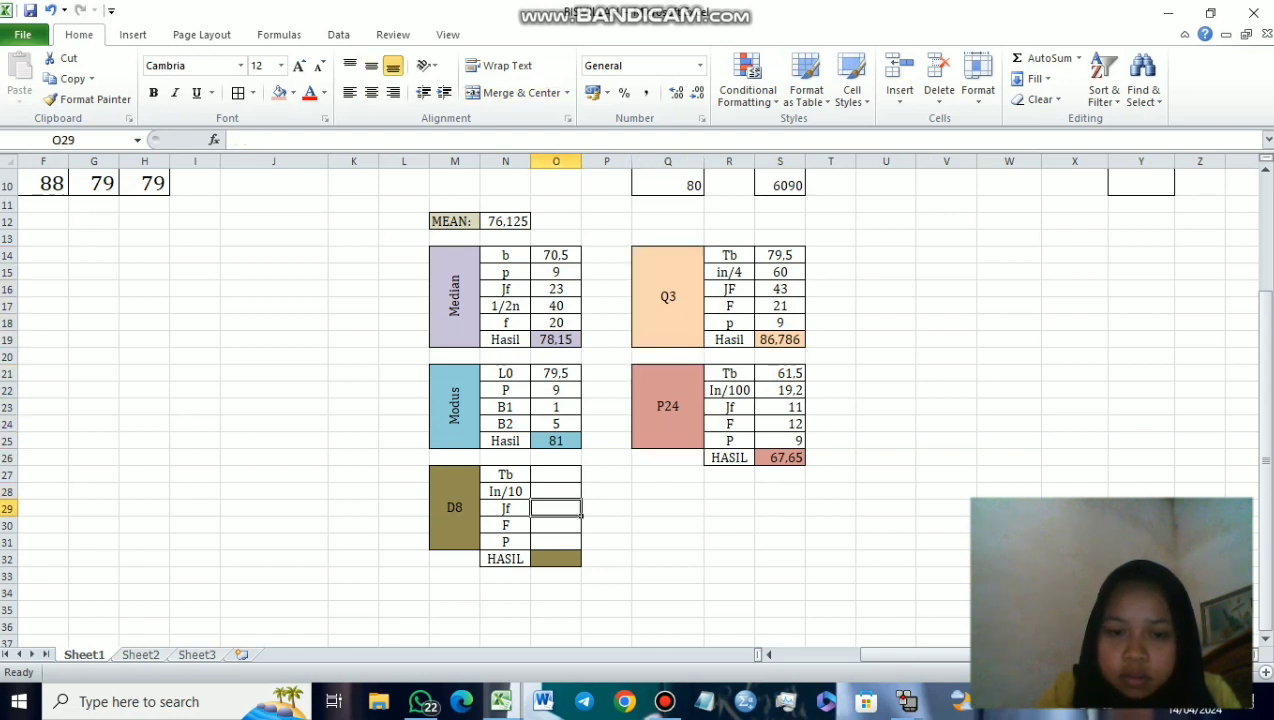
pyautogui.click(578, 493)
pyautogui.write('=')
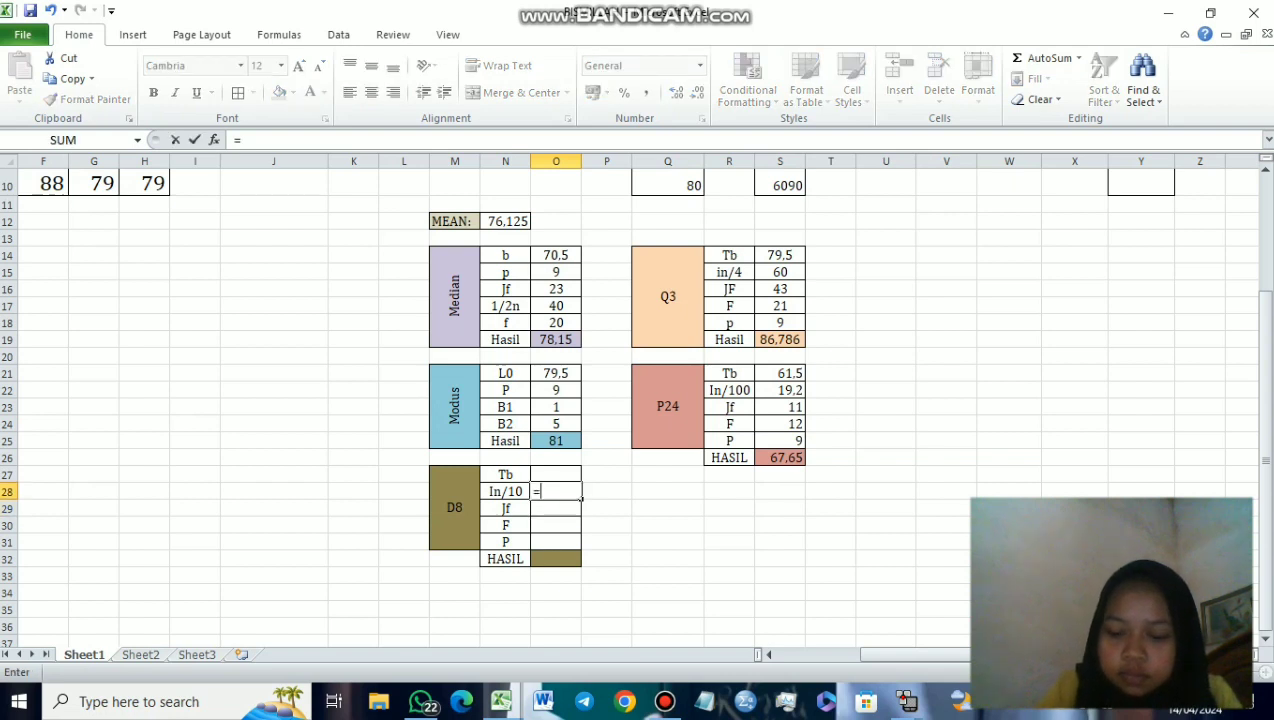
pyautogui.write('(')
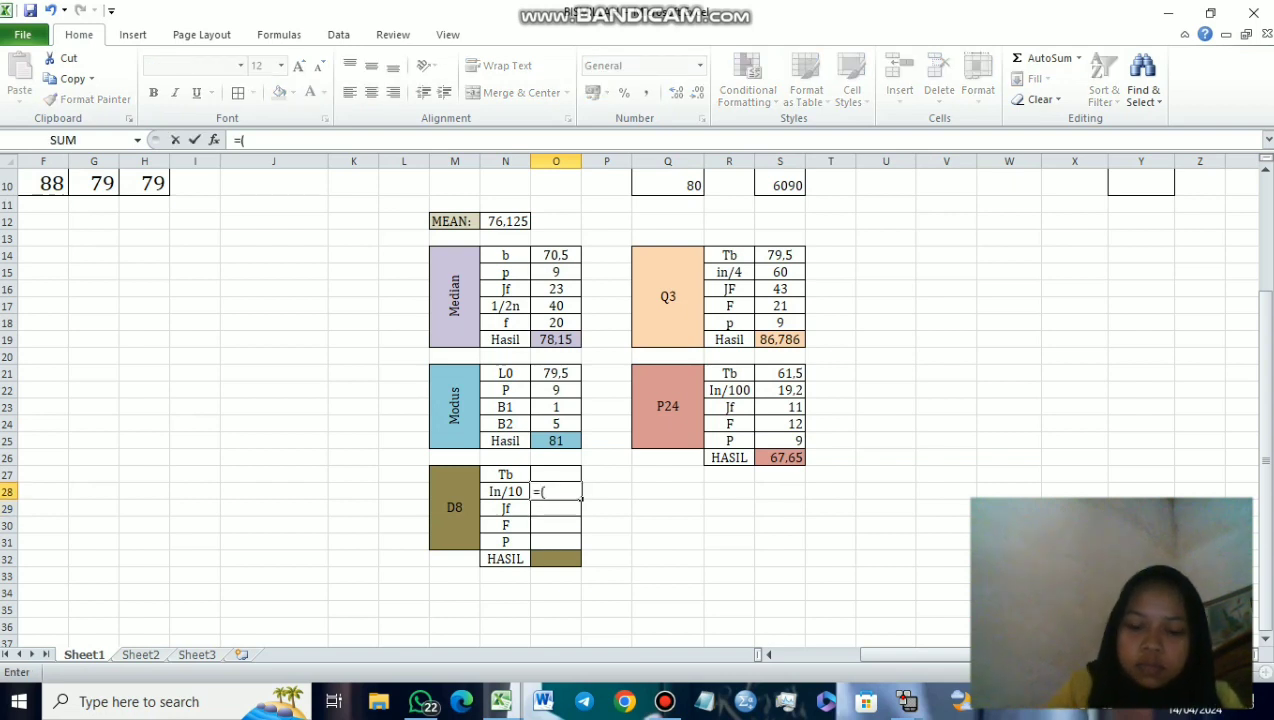
pyautogui.write('8')
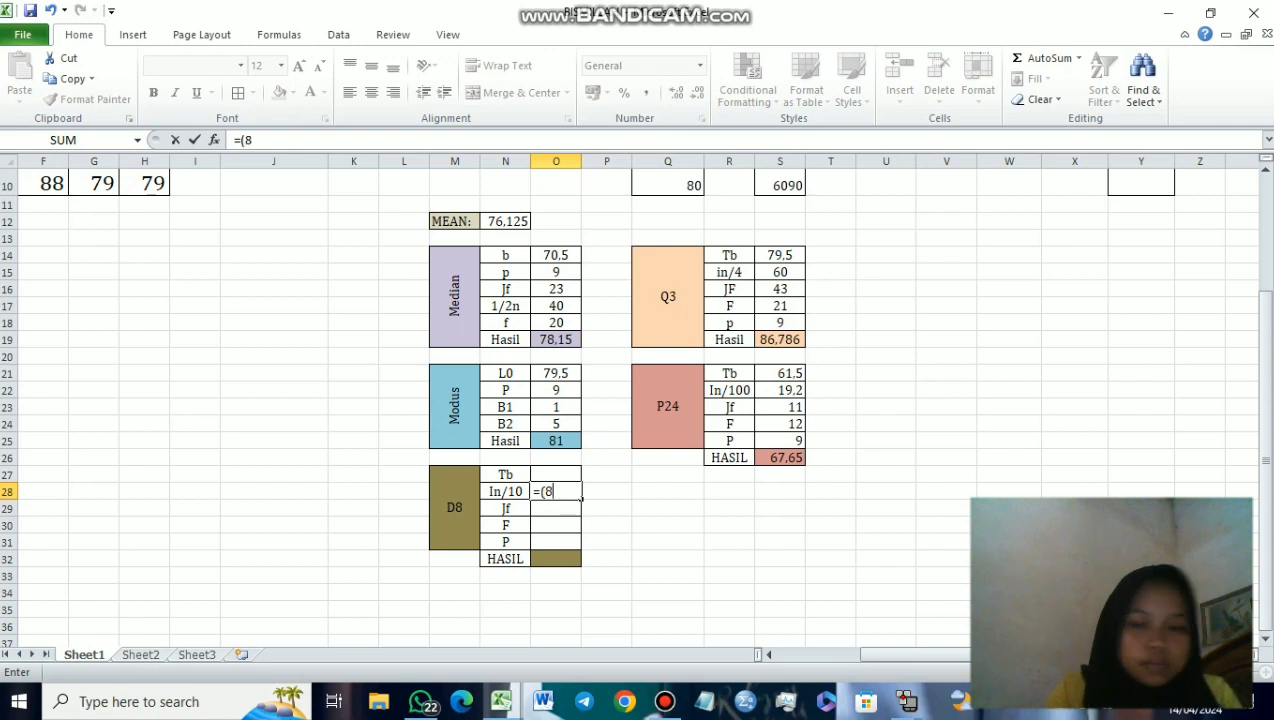
pyautogui.write('*')
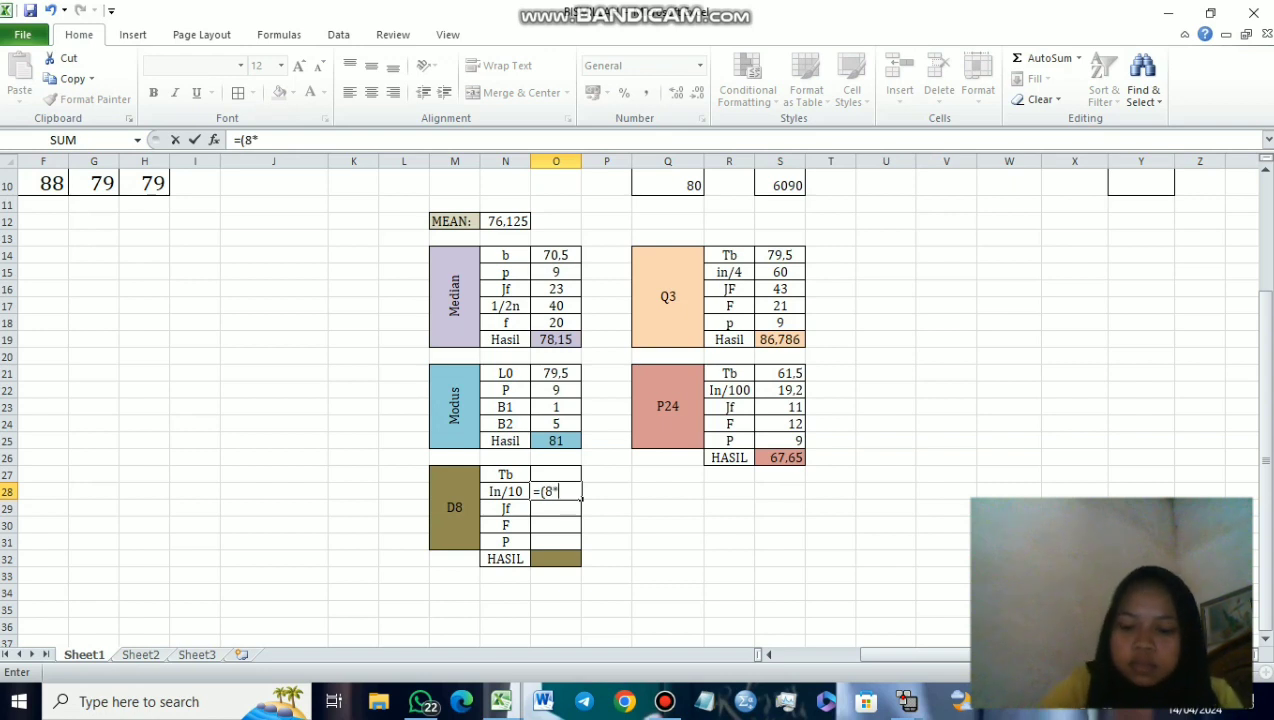
pyautogui.scroll(3, 668, 425)
pyautogui.click(668, 425)
pyautogui.scroll(-2, 668, 425)
pyautogui.scroll(-1, 668, 425)
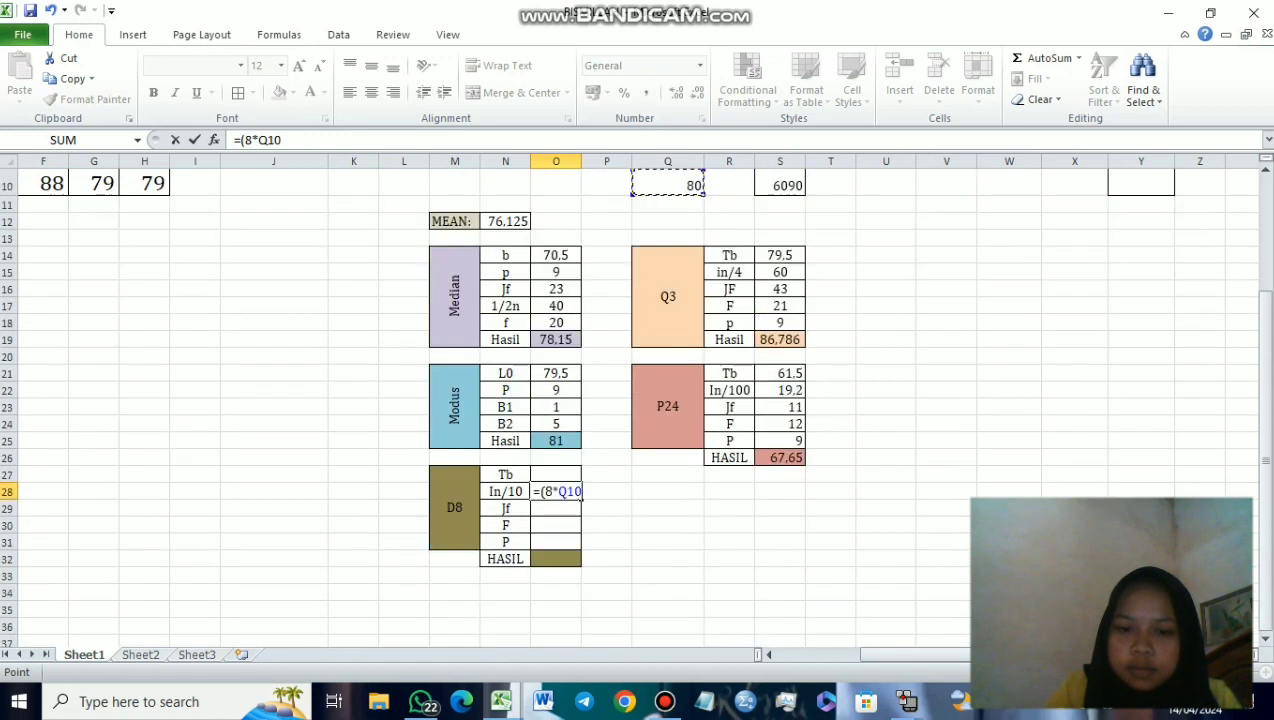
pyautogui.write(')/10')
pyautogui.press('Return')
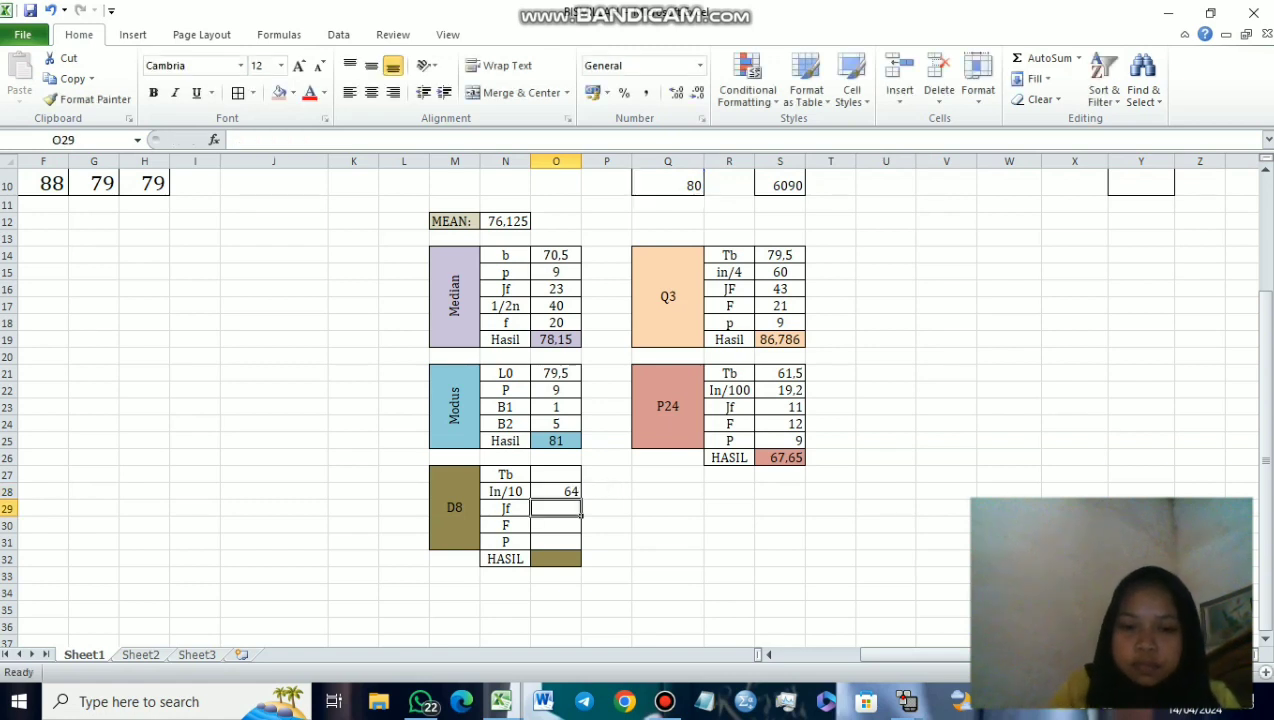
pyautogui.click(556, 474)
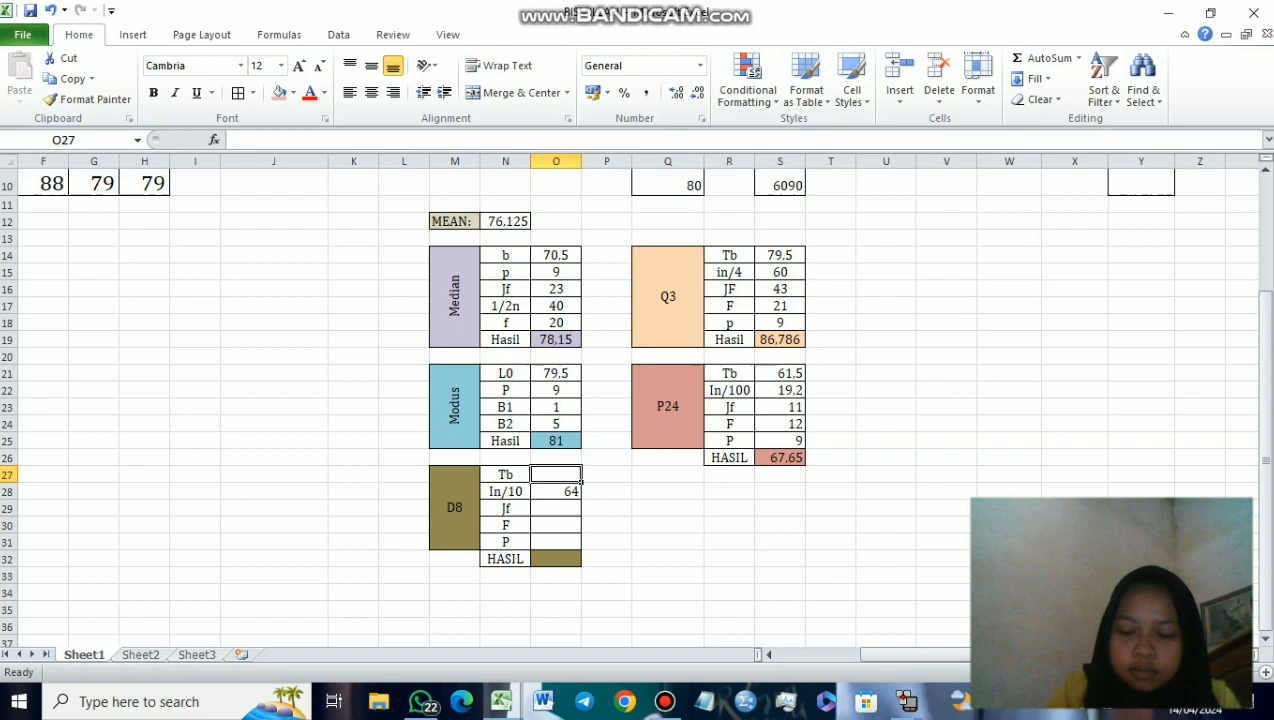
pyautogui.write('=')
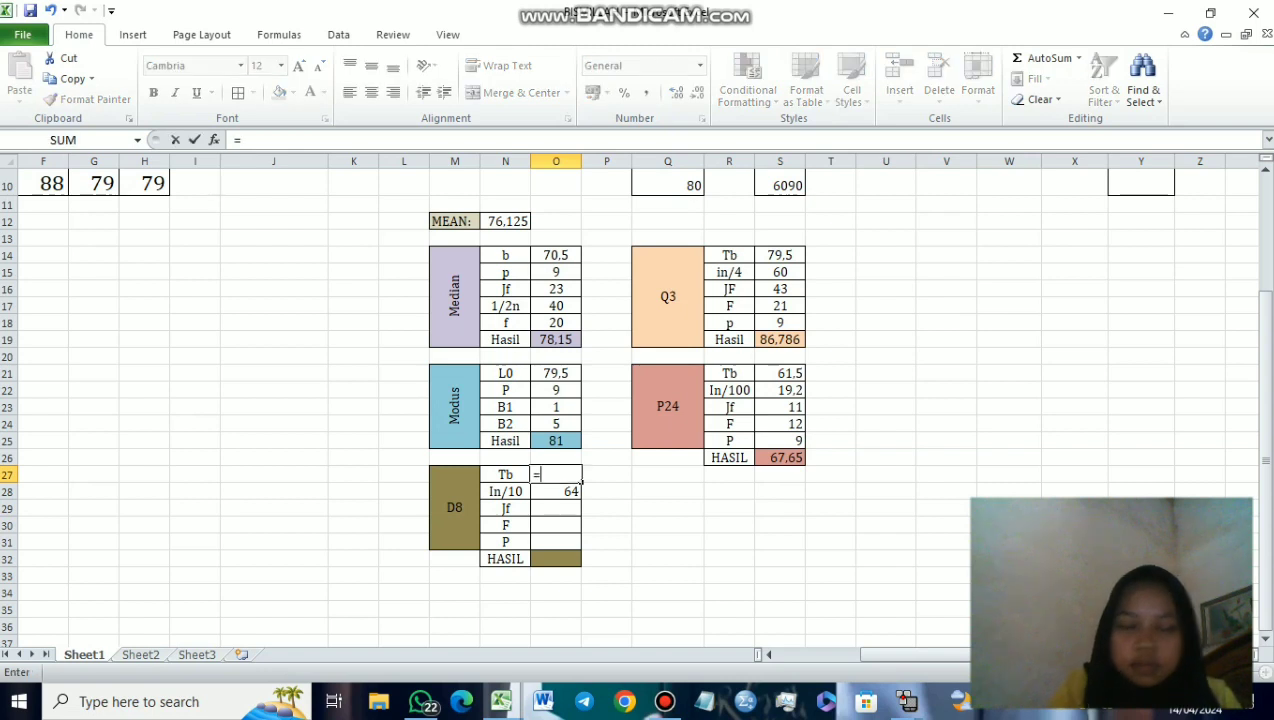
pyautogui.press('BackSpace')
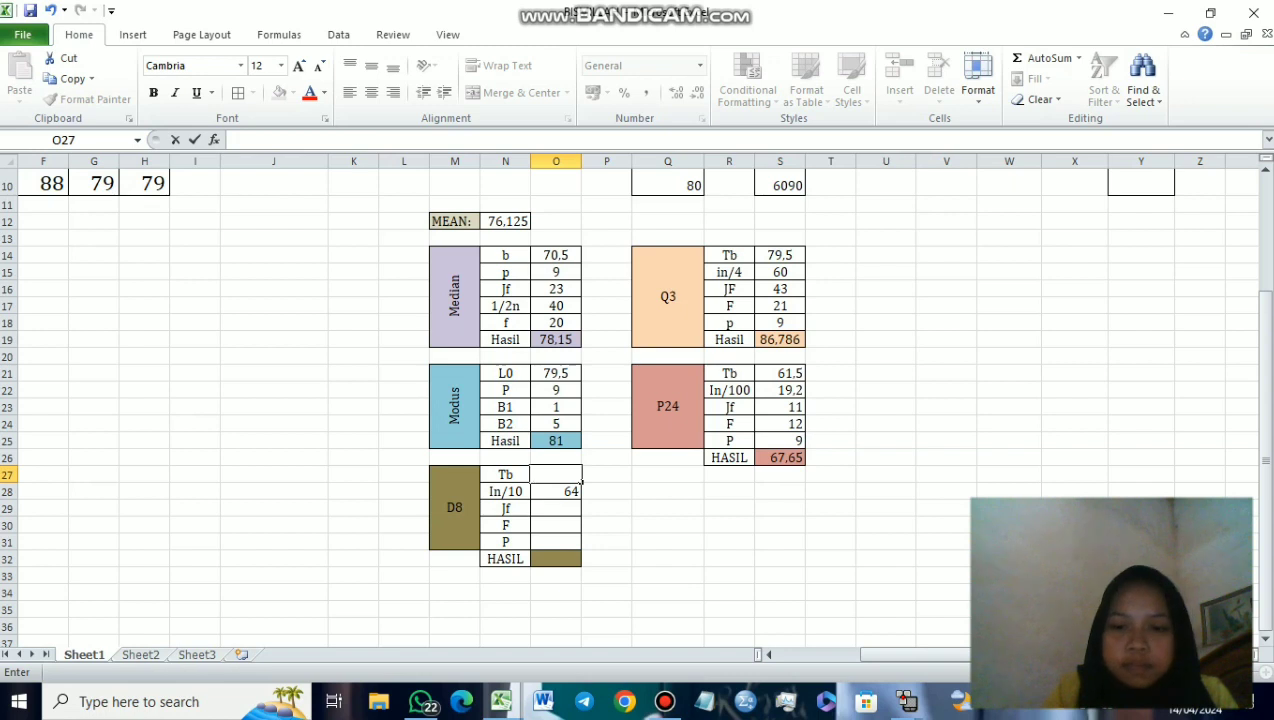
# Step: Mark the 80–88 class row by labelling cell L8 D8, with the olive-brown fill used for the D8 table
pyautogui.scroll(2, 630, 400)
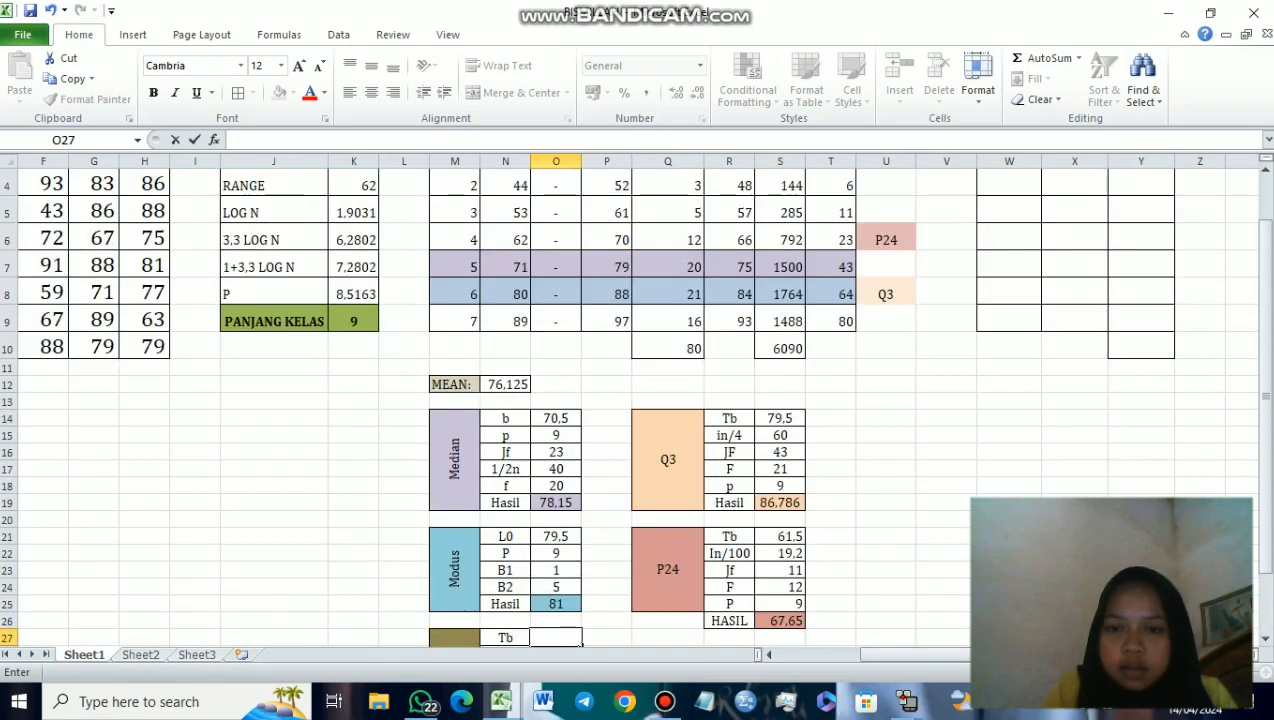
pyautogui.click(427, 301)
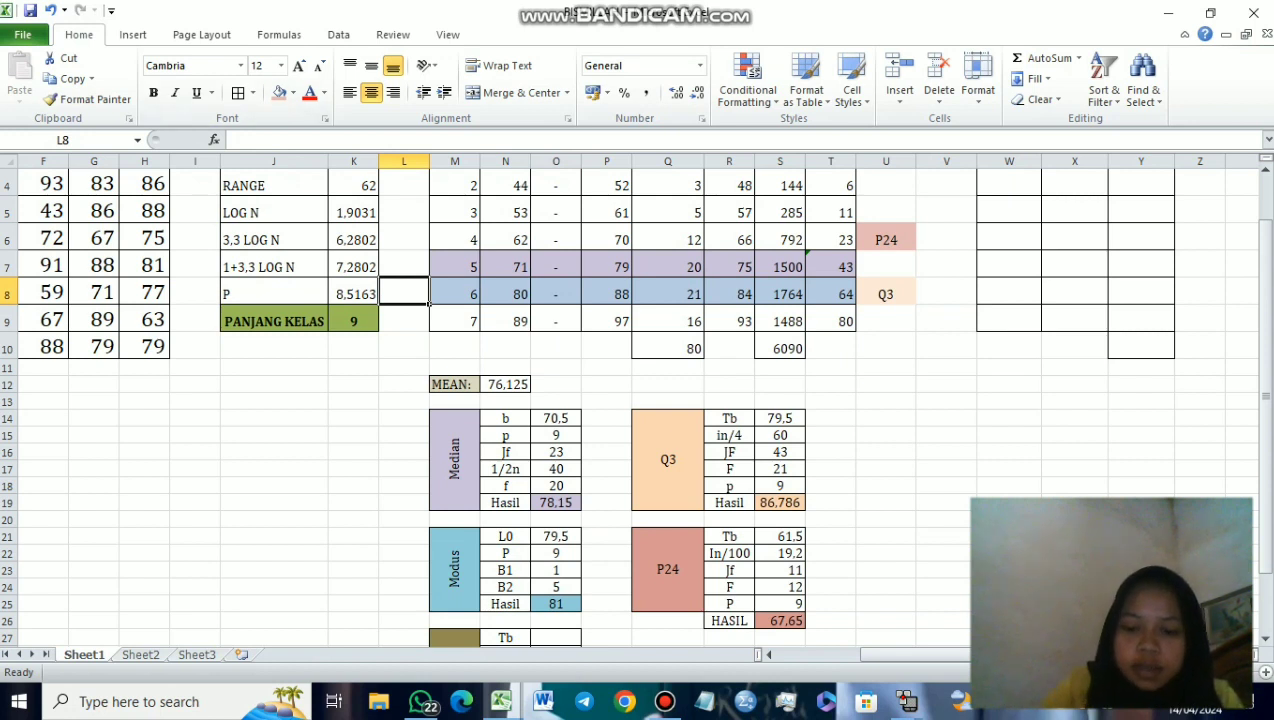
pyautogui.write('D8')
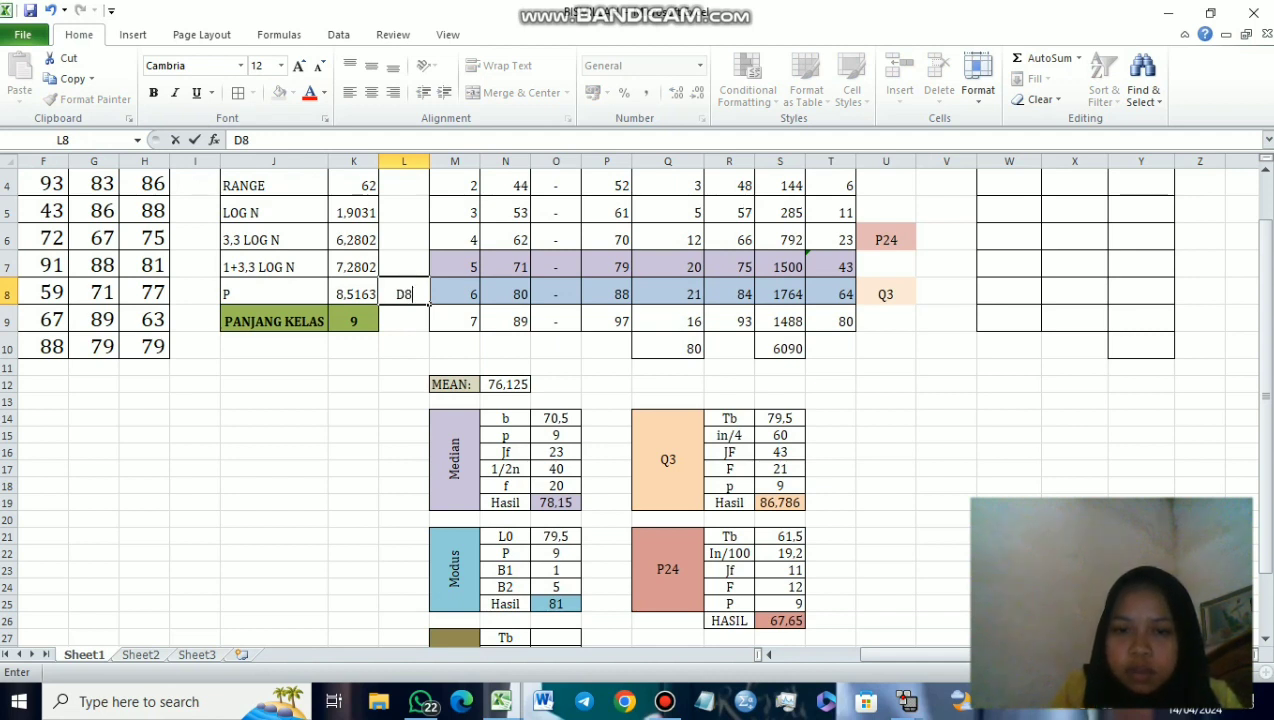
pyautogui.click(353, 267)
pyautogui.click(353, 536)
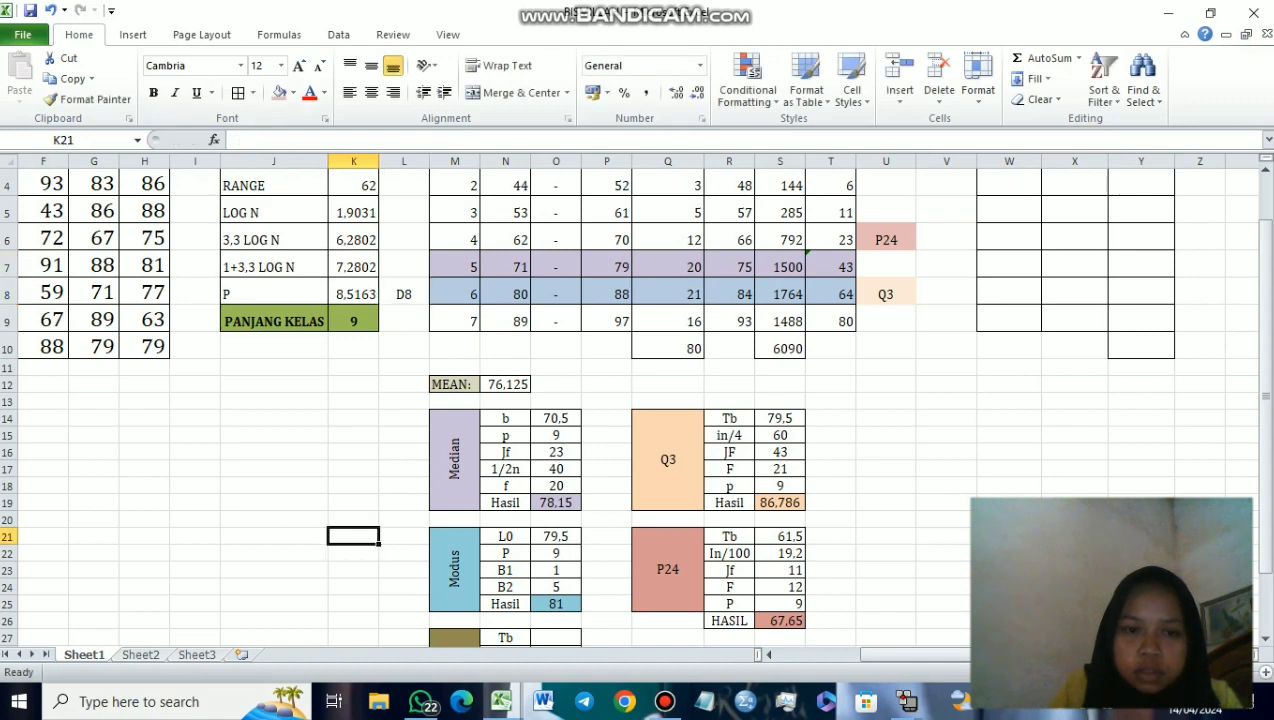
pyautogui.click(404, 294)
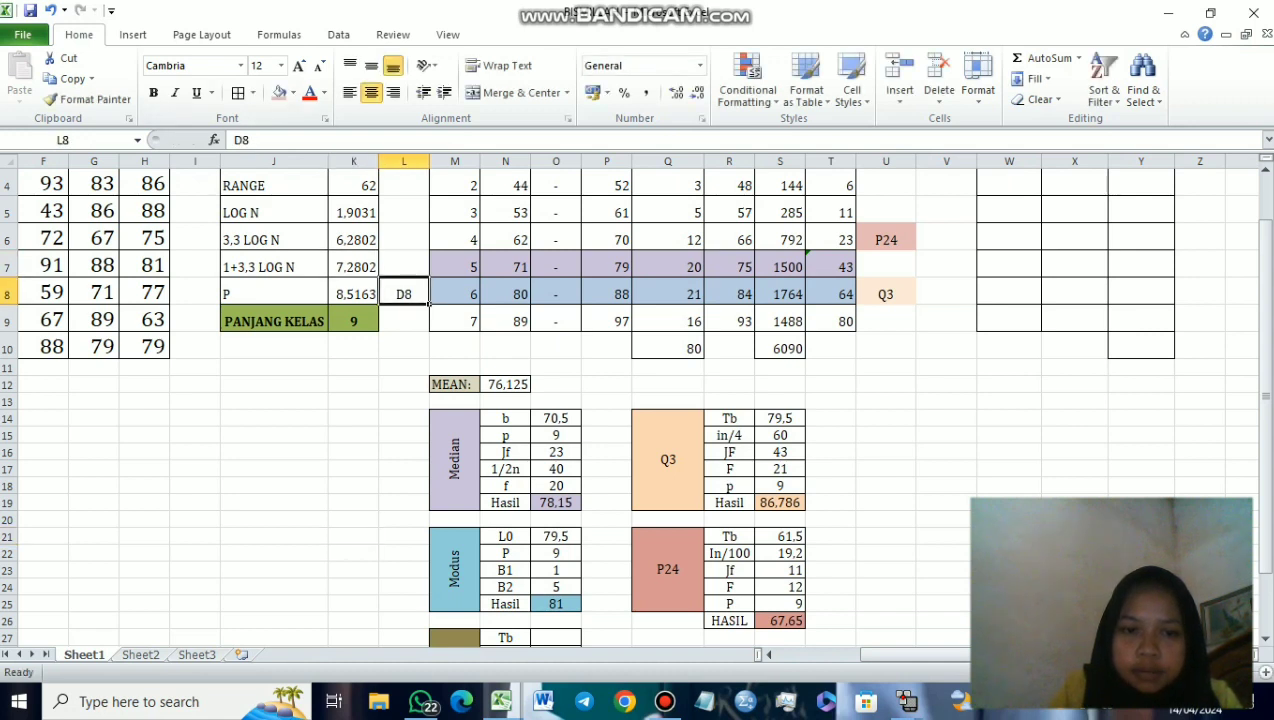
pyautogui.click(292, 92)
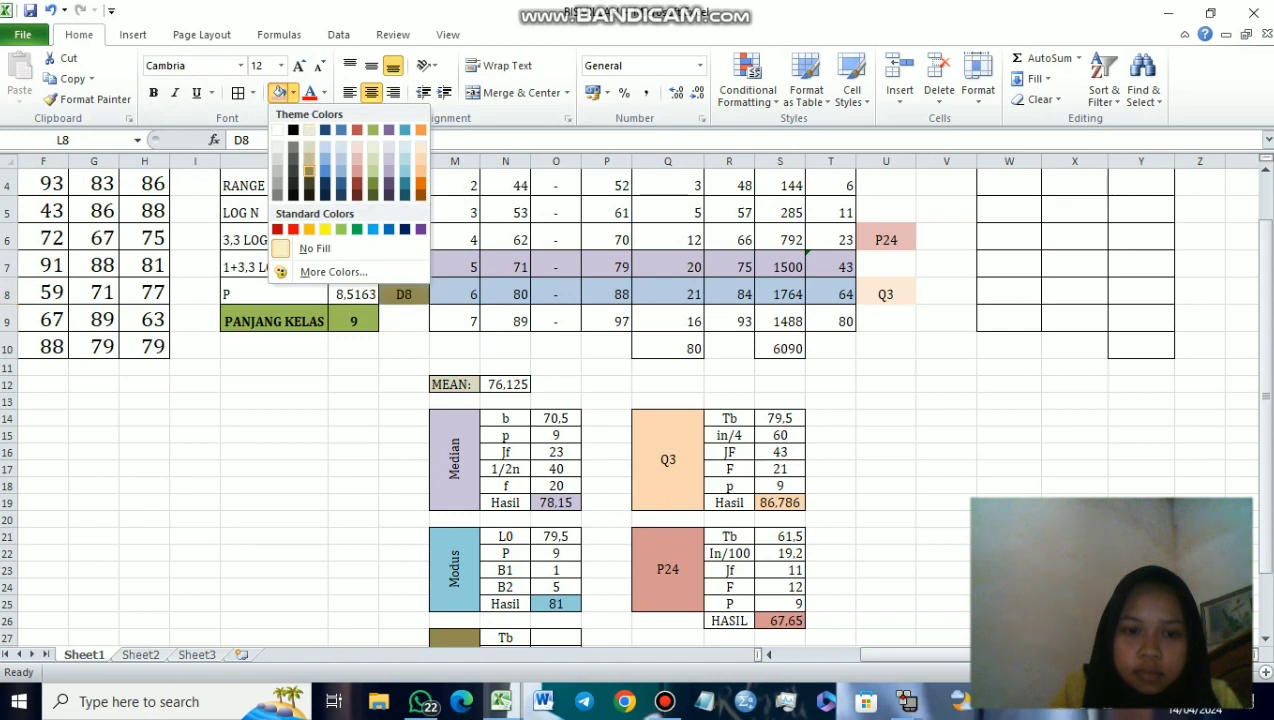
pyautogui.click(309, 192)
pyautogui.click(404, 384)
pyautogui.scroll(-6, 404, 384)
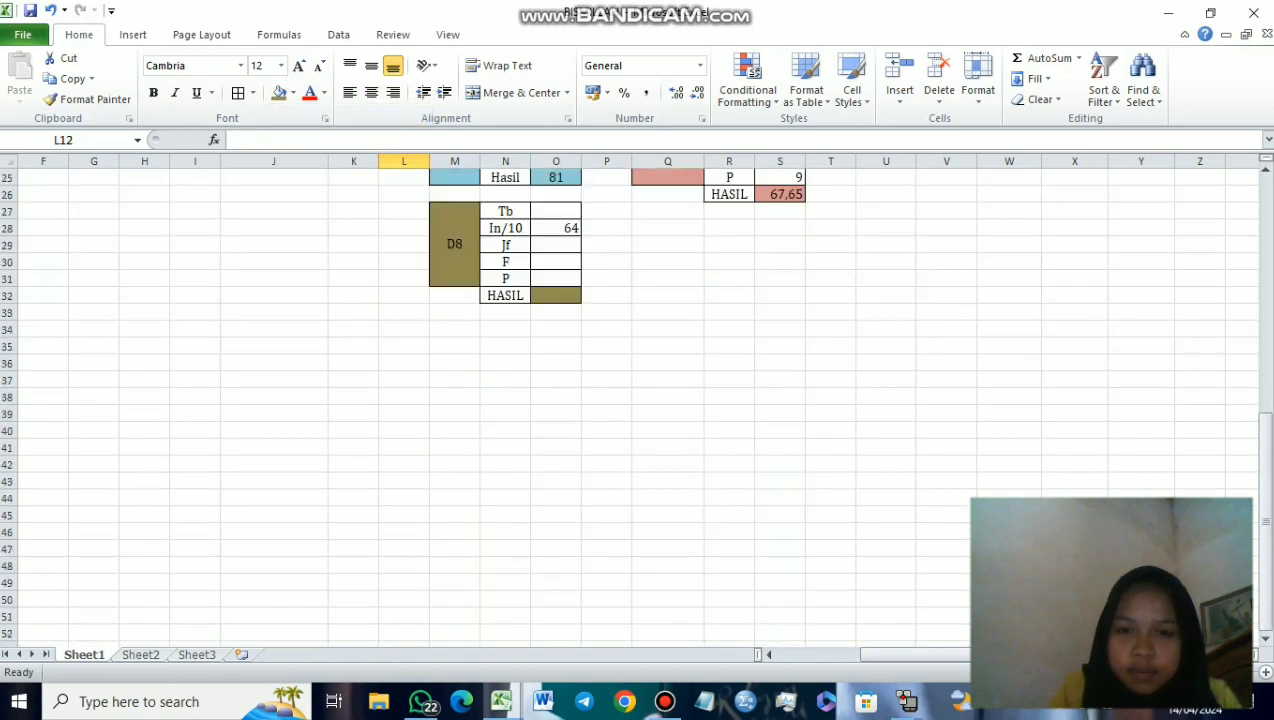
pyautogui.scroll(3, 404, 384)
pyautogui.scroll(-3, 460, 362)
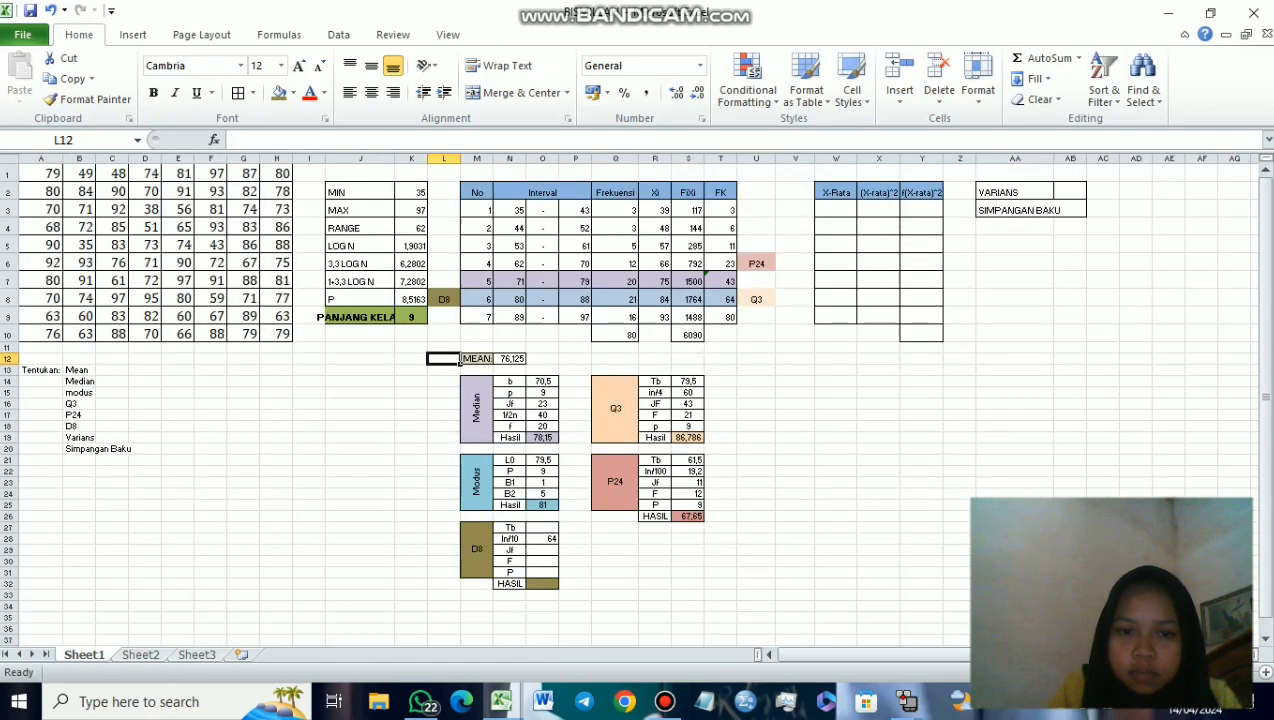
pyautogui.scroll(6, 460, 362)
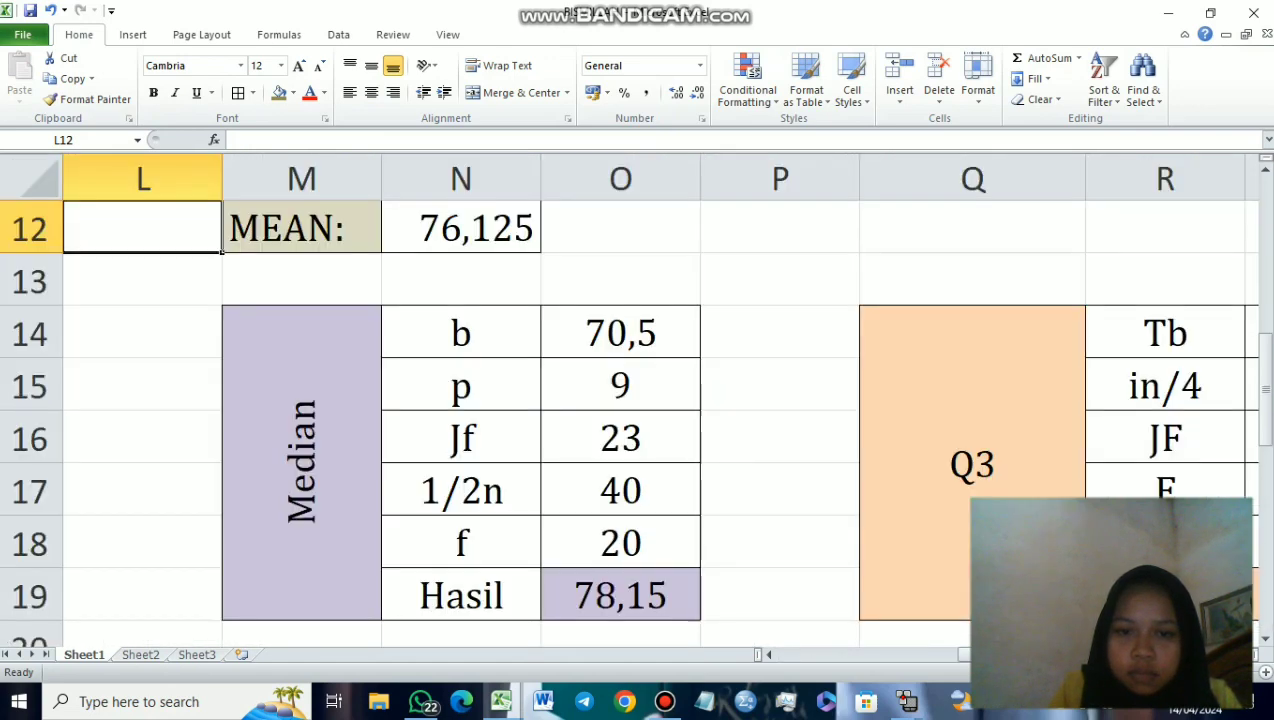
# Step: Fill Tb in the D8 table's cell O27 with the lower boundary of the 80–88 class, using =N8-0,5
pyautogui.scroll(-3, 460, 362)
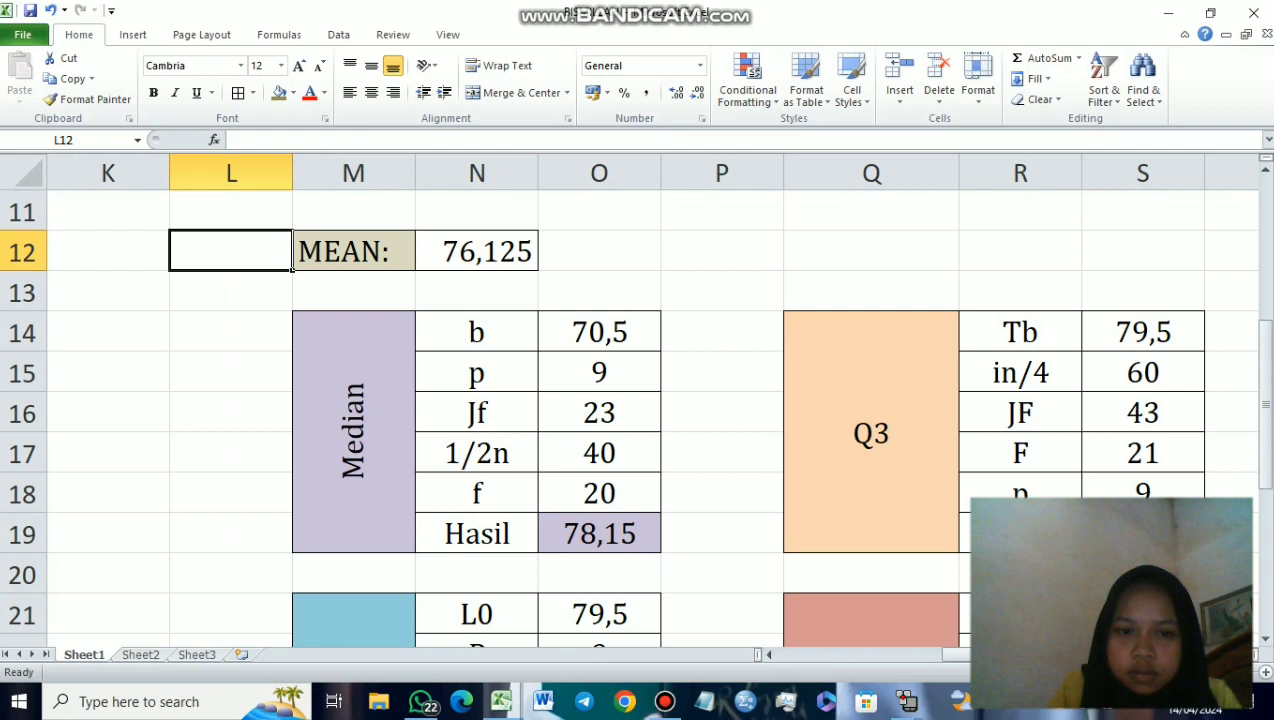
pyautogui.scroll(-2, 460, 362)
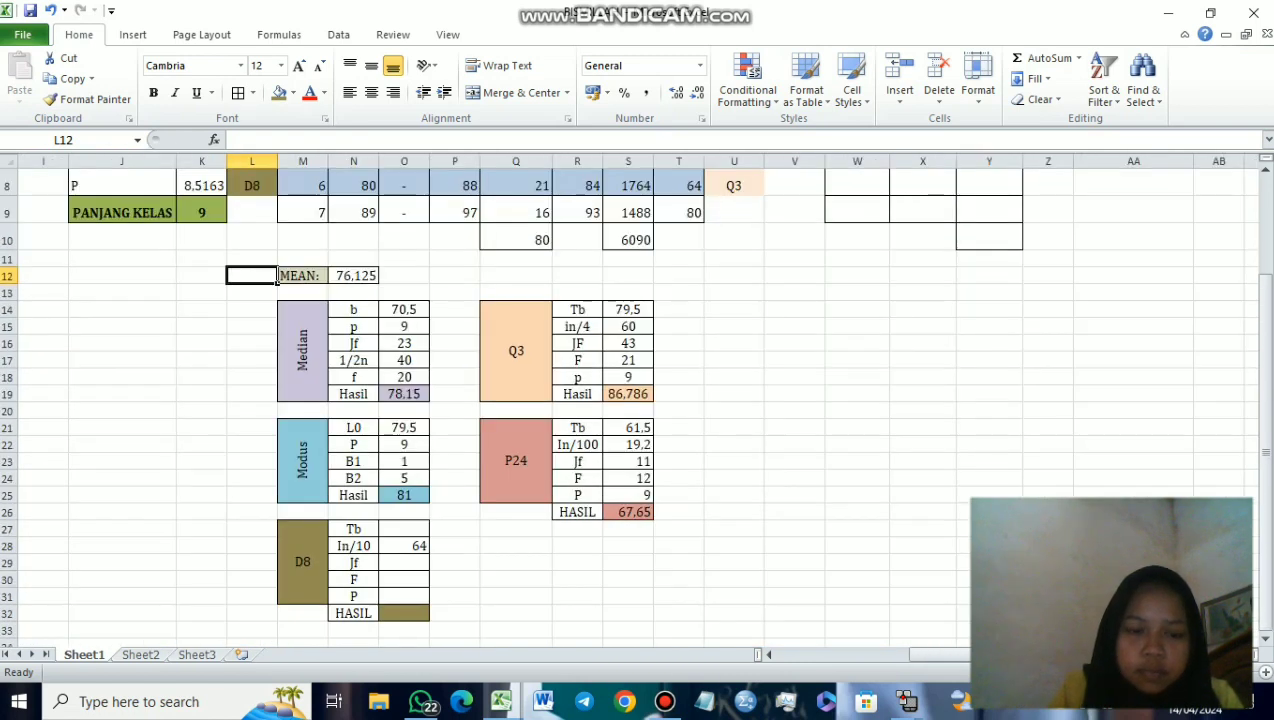
pyautogui.click(404, 529)
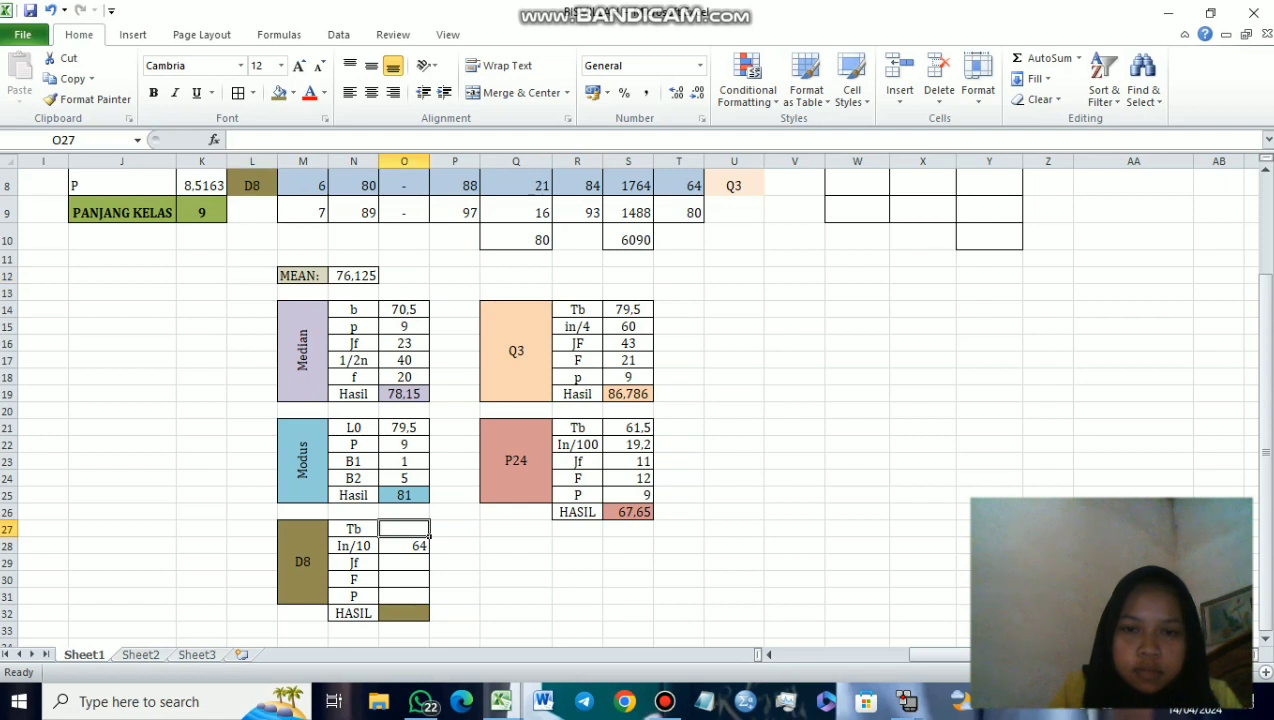
pyautogui.scroll(2, 404, 529)
pyautogui.click(355, 348)
pyautogui.scroll(-2, 380, 360)
pyautogui.scroll(3, 380, 360)
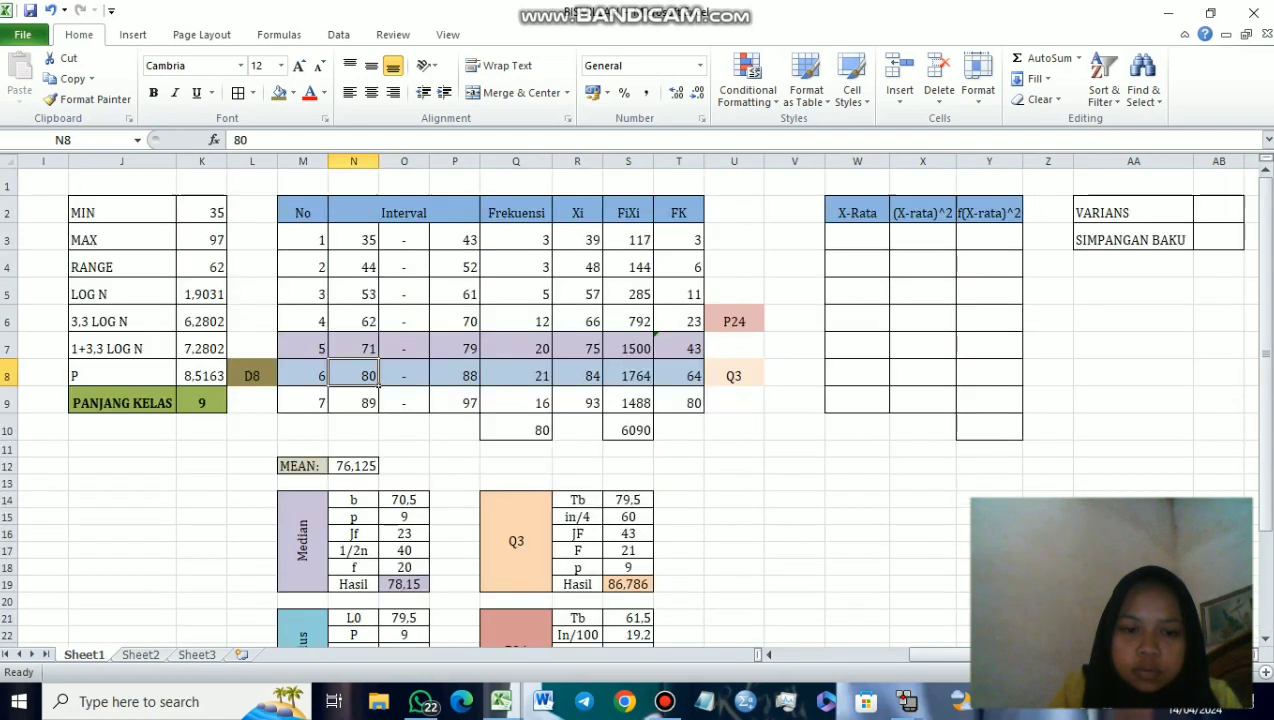
pyautogui.scroll(-4, 378, 388)
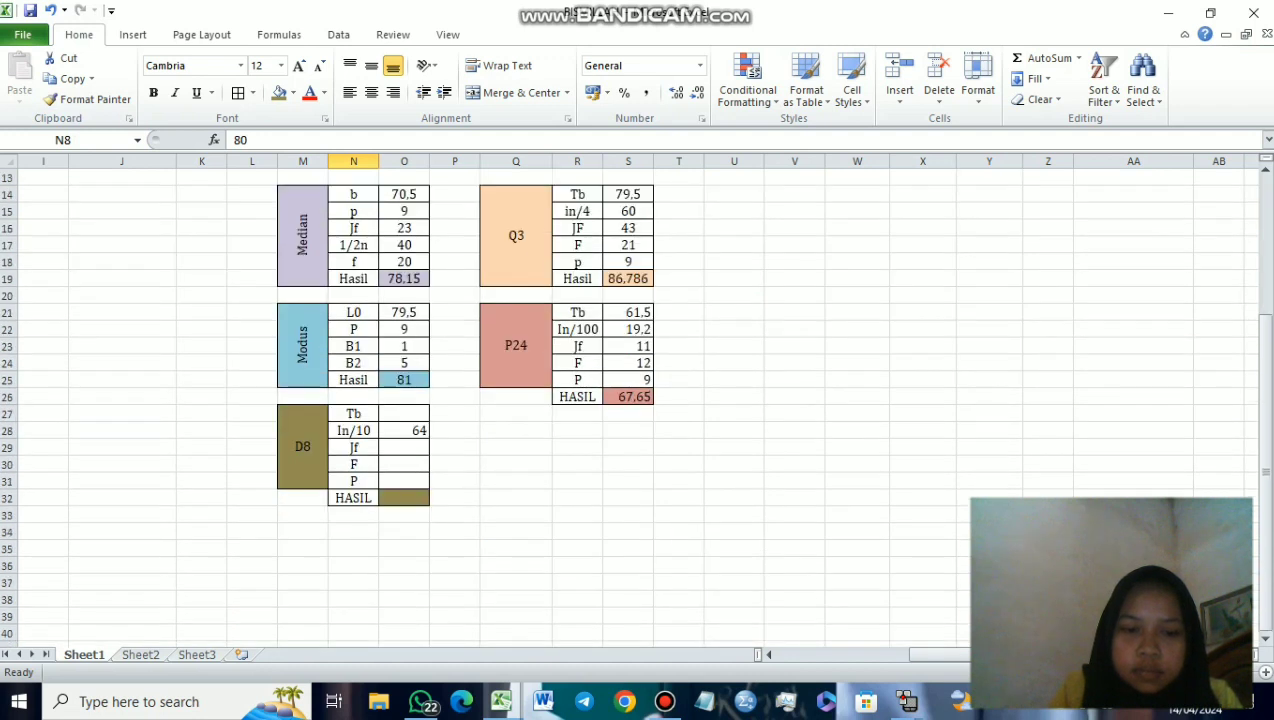
pyautogui.click(425, 415)
pyautogui.write('=')
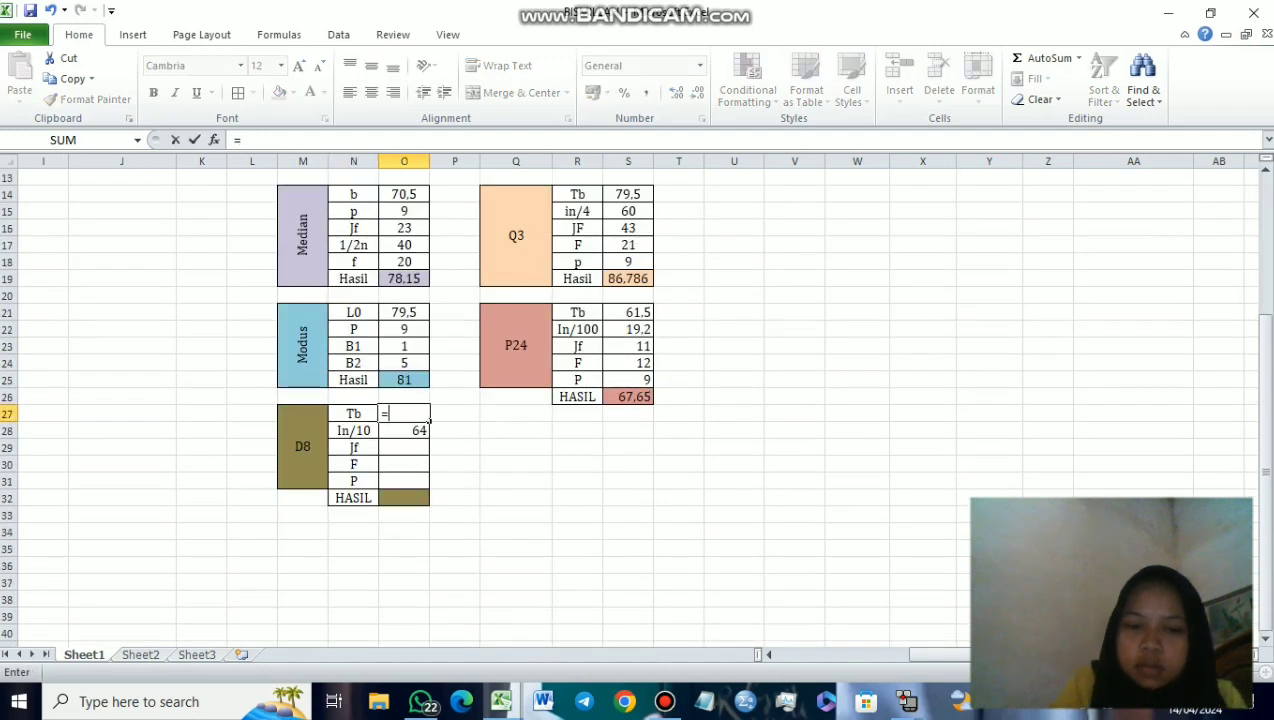
pyautogui.scroll(3, 410, 410)
pyautogui.write('N8-')
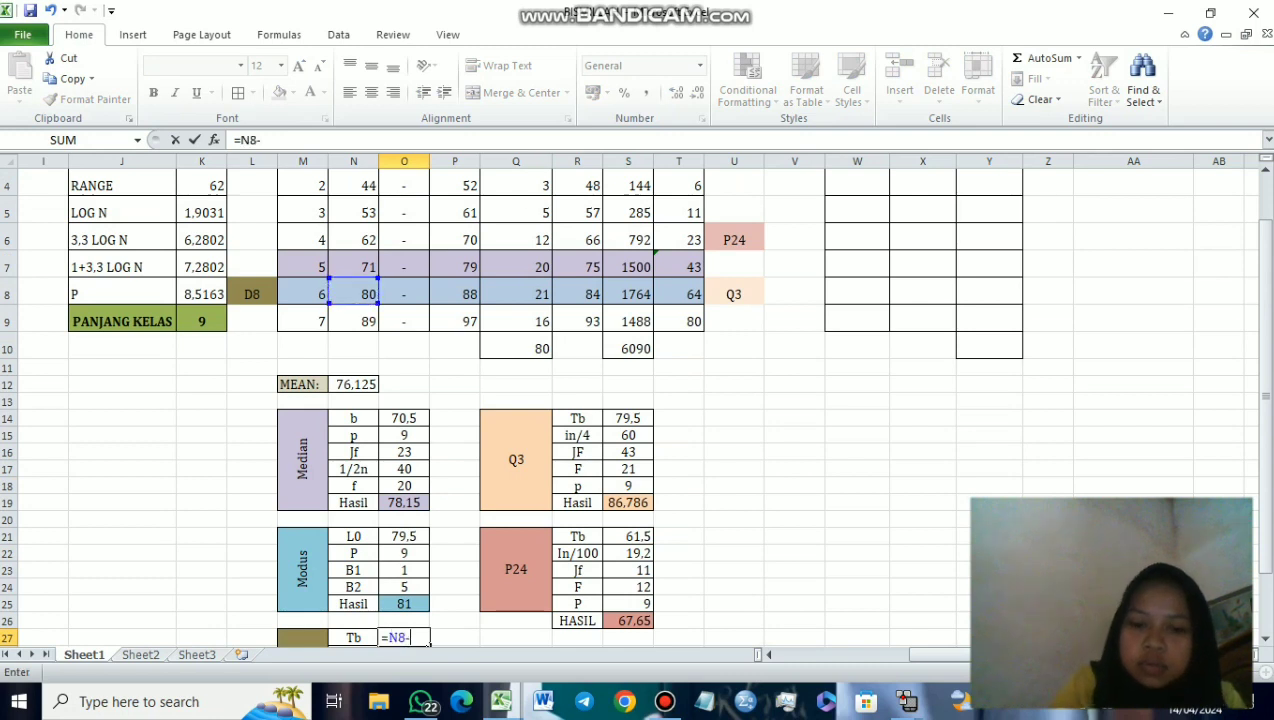
pyautogui.write('0,5')
pyautogui.press('Return')
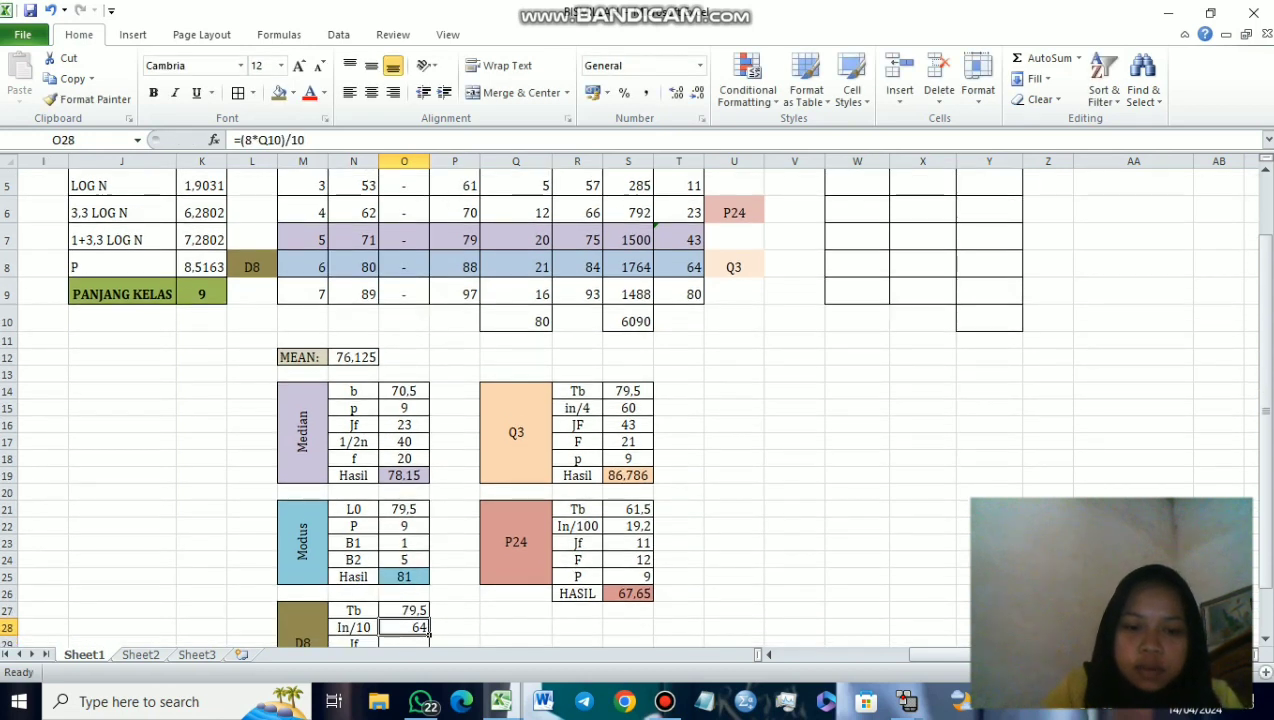
# Step: Fill Jf in the D8 table's cell O29 with the cumulative frequency of the class before 80–88, using =T7
pyautogui.click(404, 643)
pyautogui.write('=')
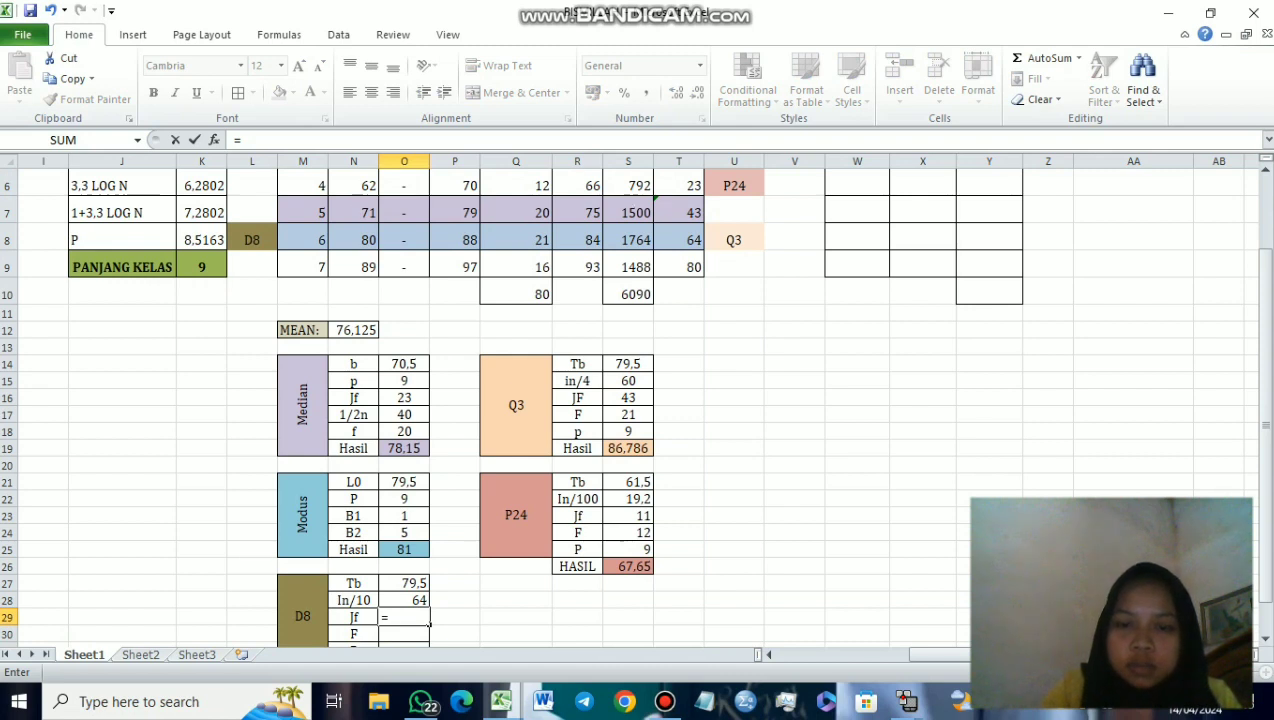
pyautogui.click(679, 212)
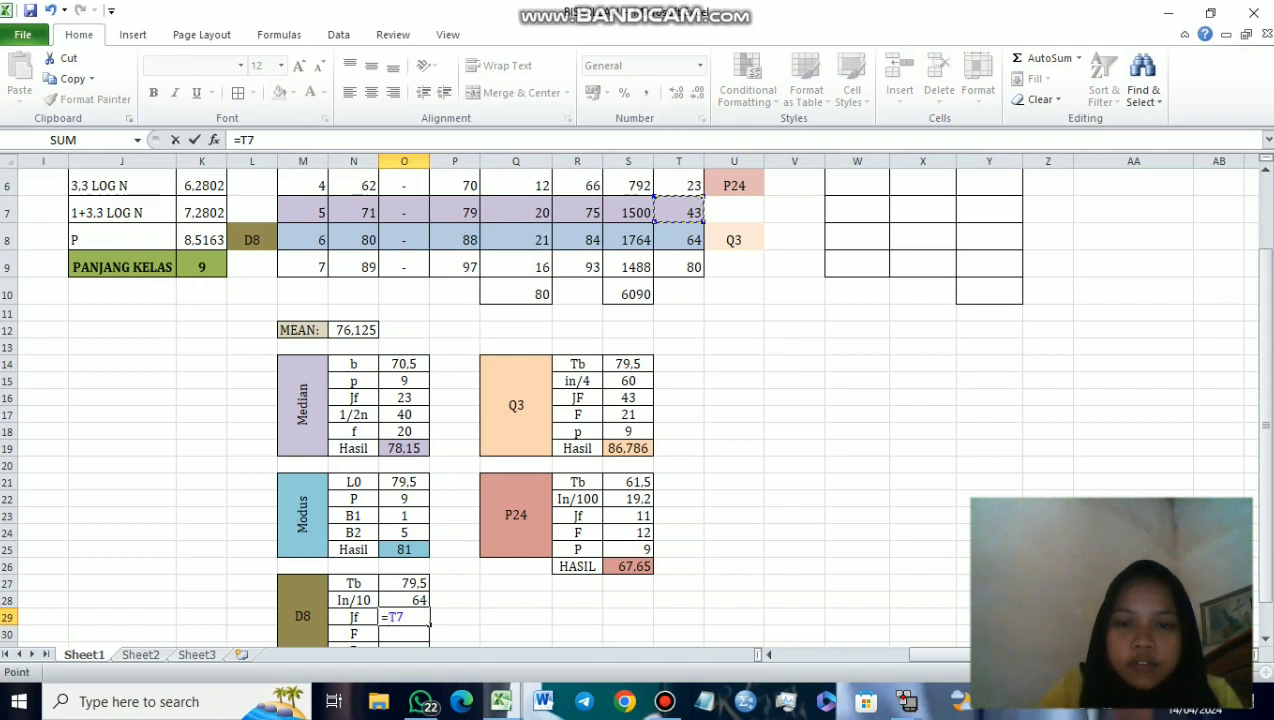
pyautogui.press('Return')
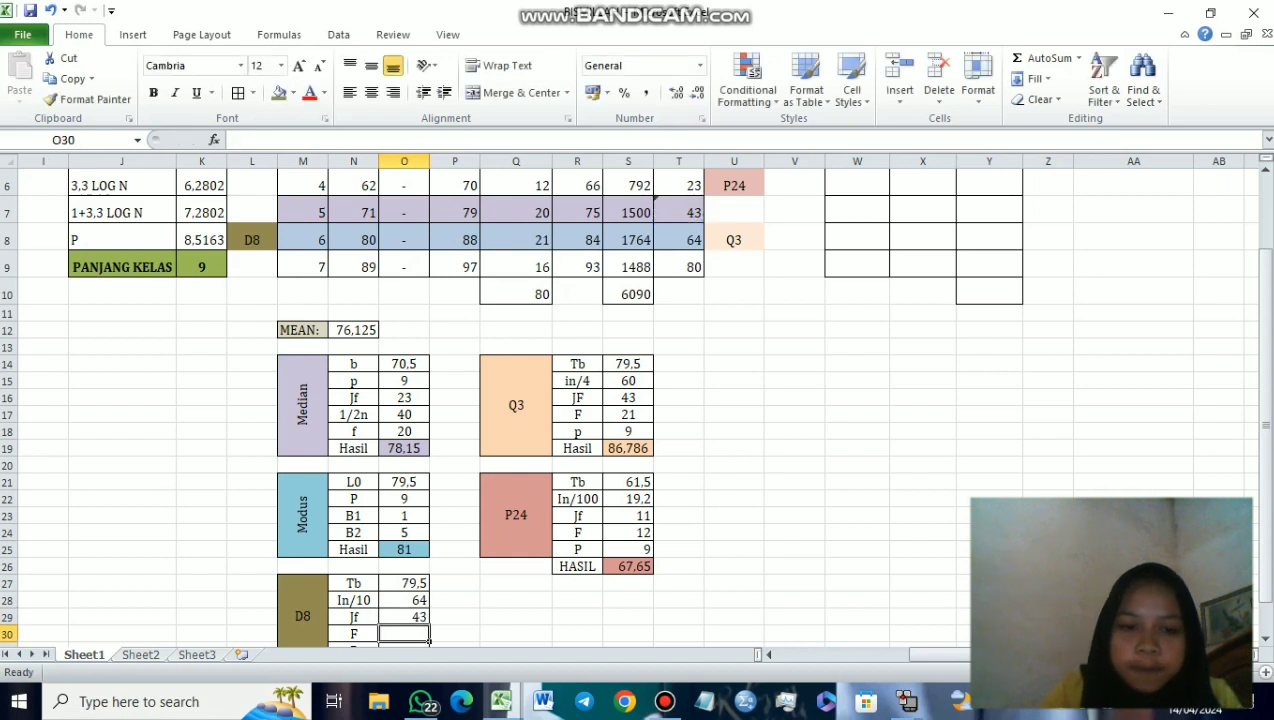
# Step: Fill F in the D8 table's cell O30 with the 80–88 class frequency (=Q8) and P in O31 with the class length (=K9)
pyautogui.write('=')
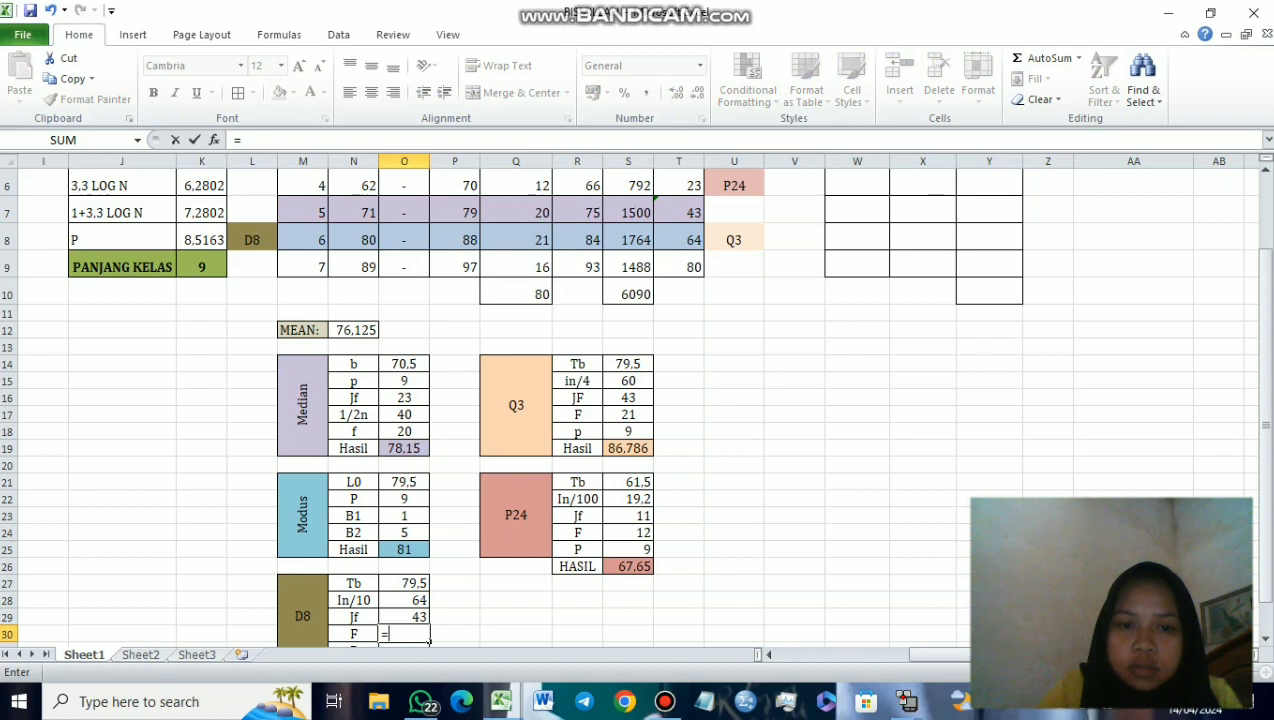
pyautogui.write('Q8')
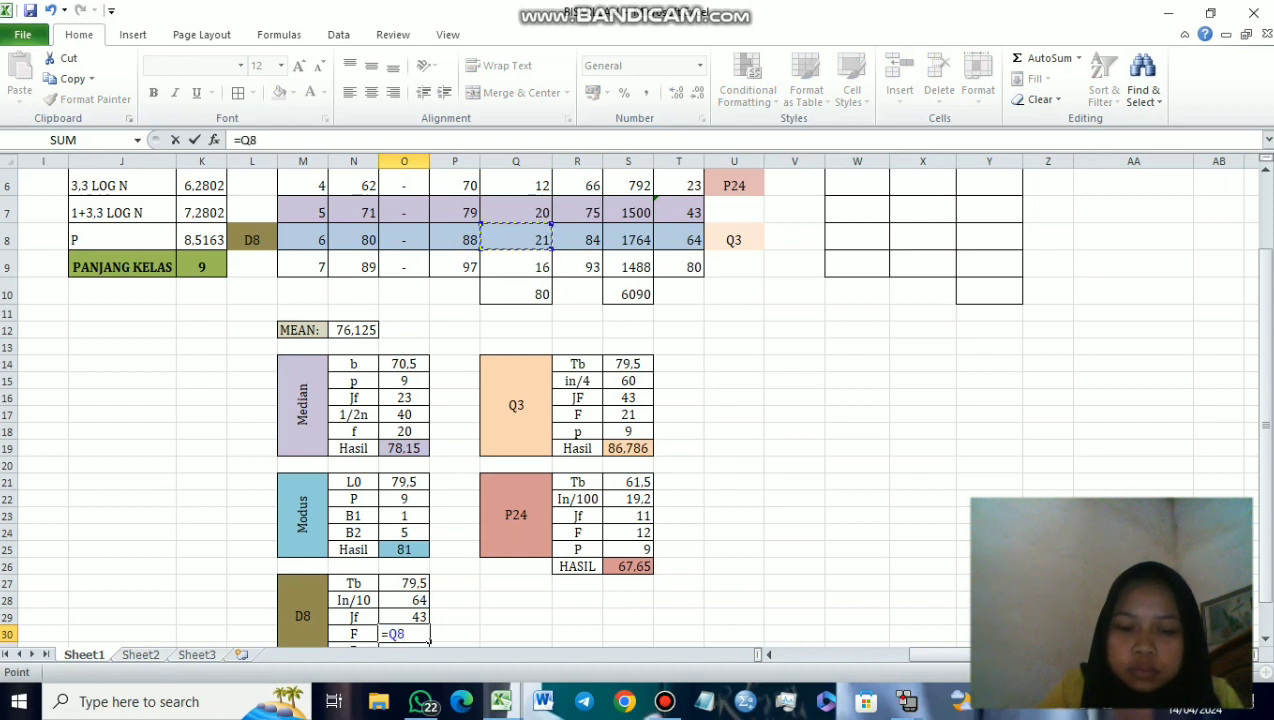
pyautogui.press('Return')
pyautogui.write('=')
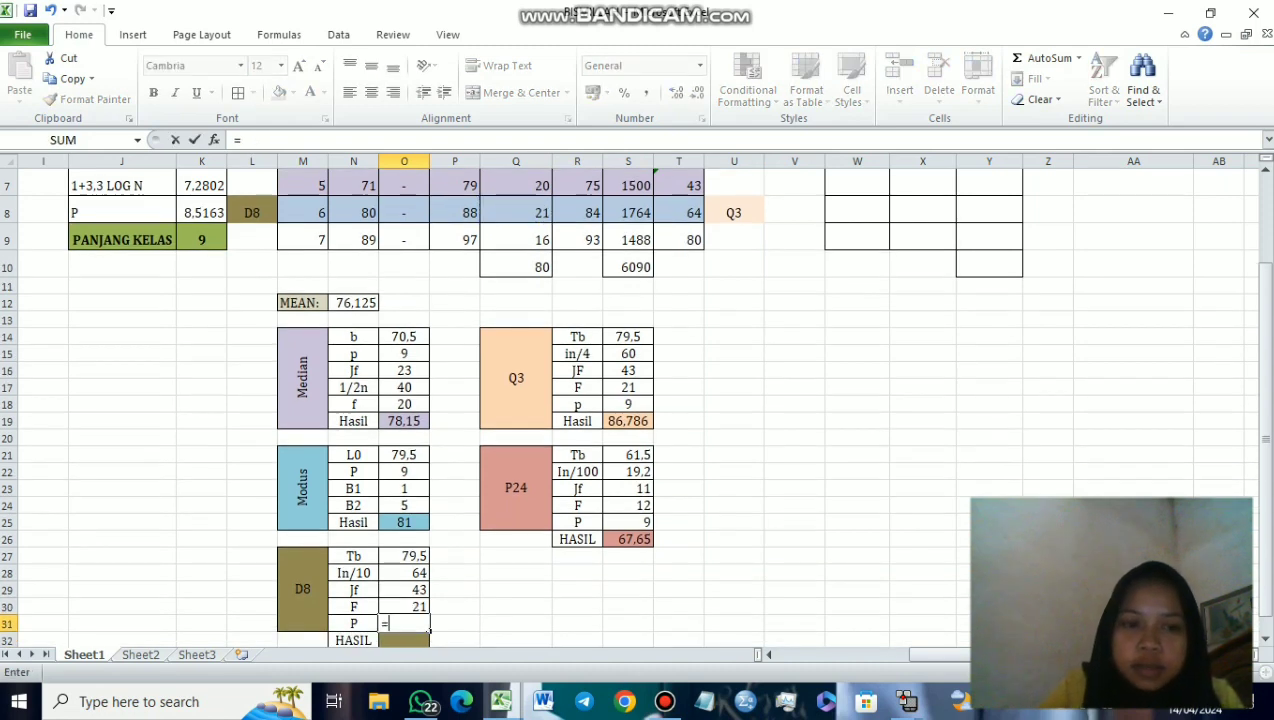
pyautogui.click(201, 240)
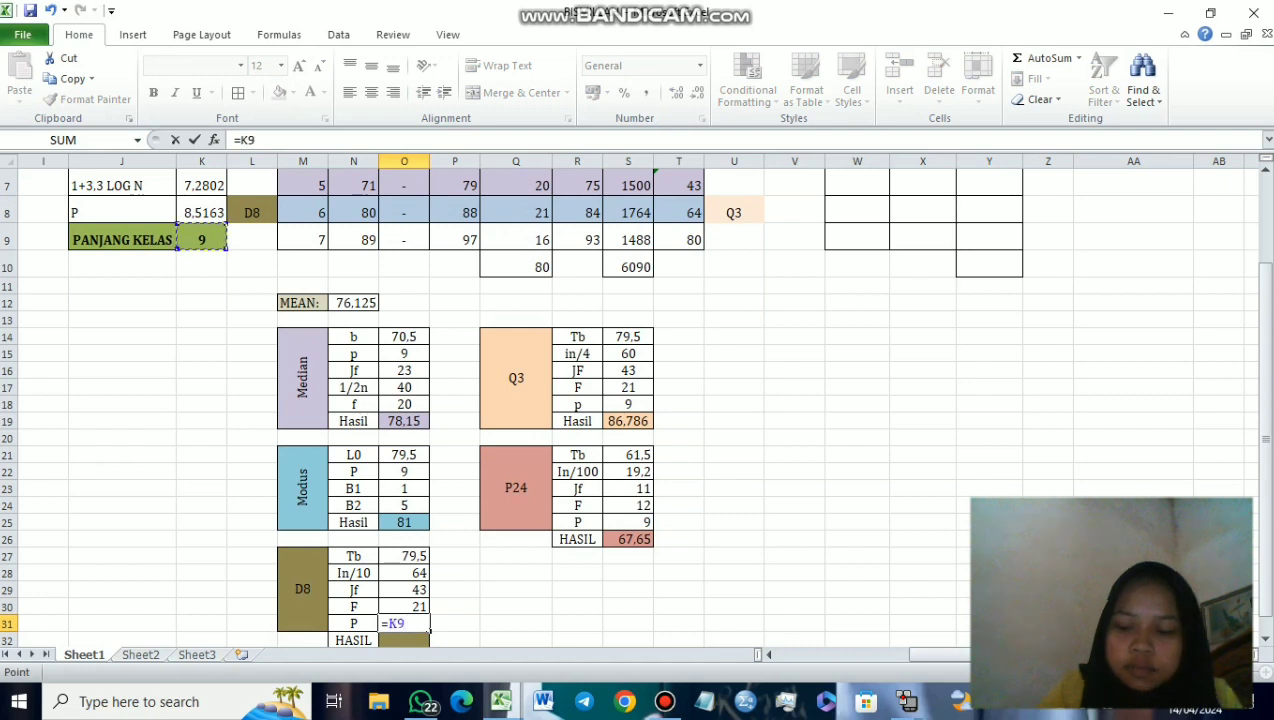
pyautogui.press('Return')
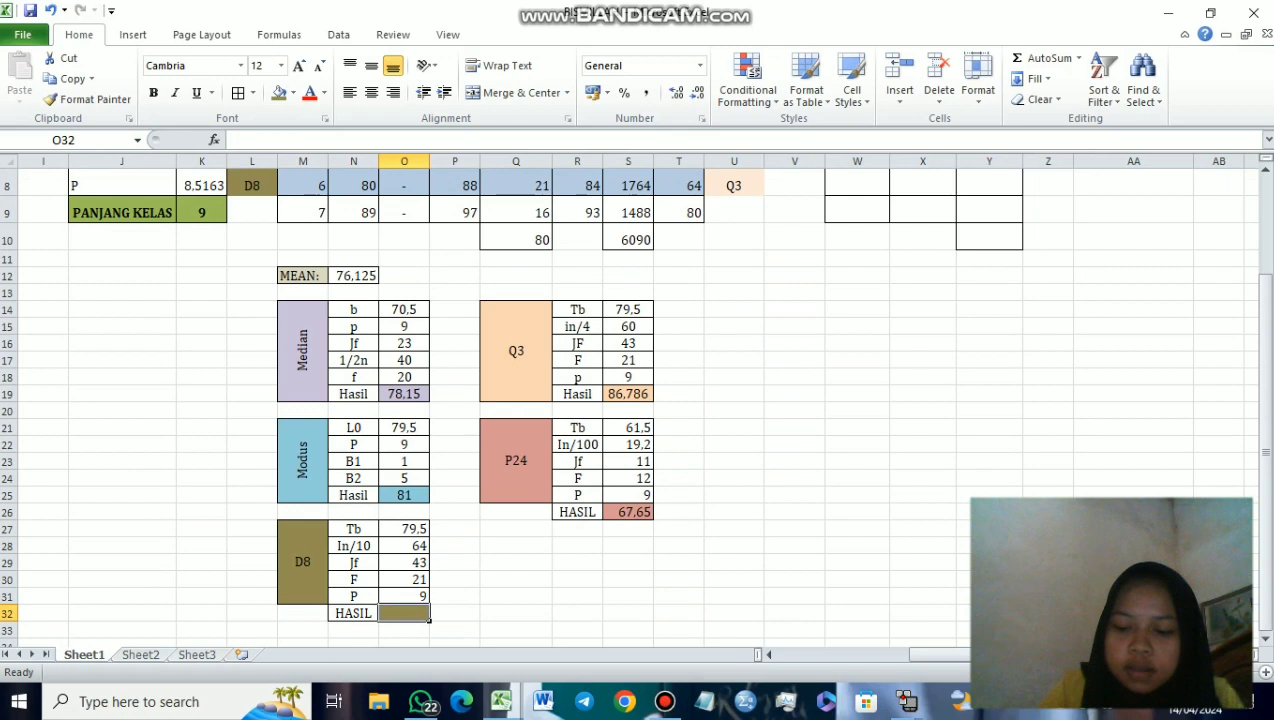
# Step: Calculate the D8 result (HASIL) in cell O32 with the formula =O27+((O28-O29)/O30)*O31
pyautogui.write('=')
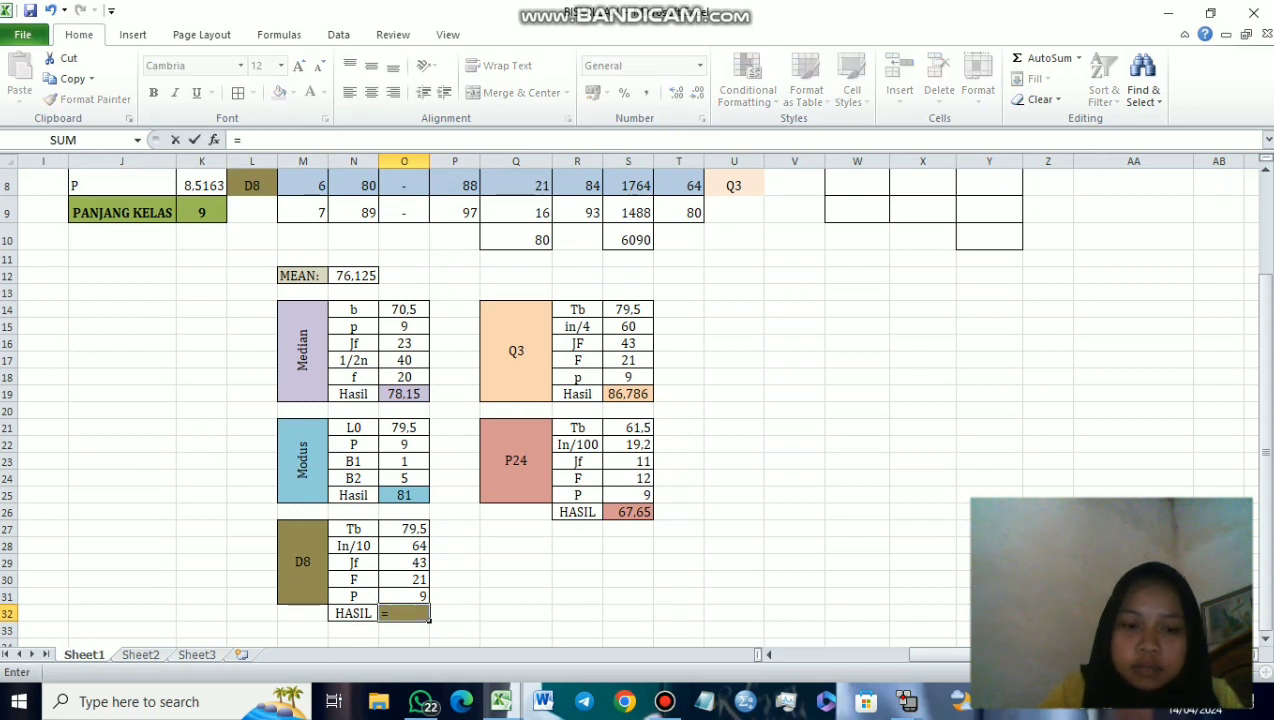
pyautogui.click(404, 528)
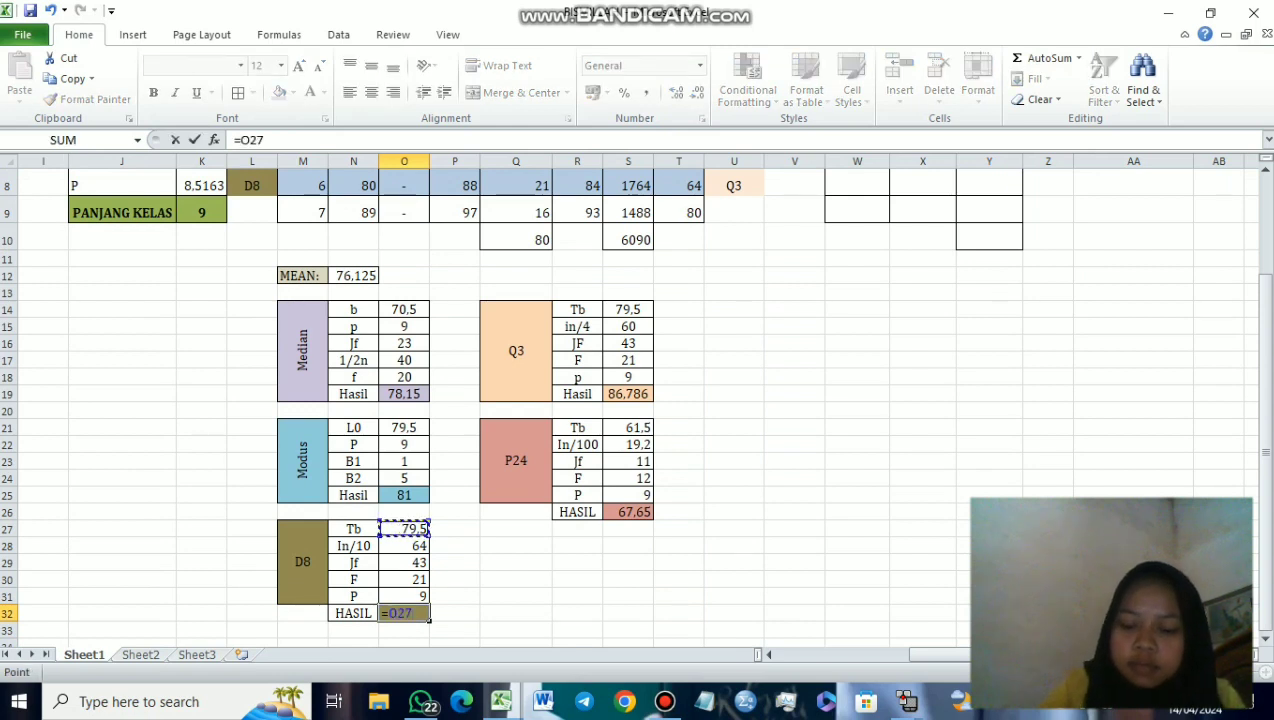
pyautogui.write('+')
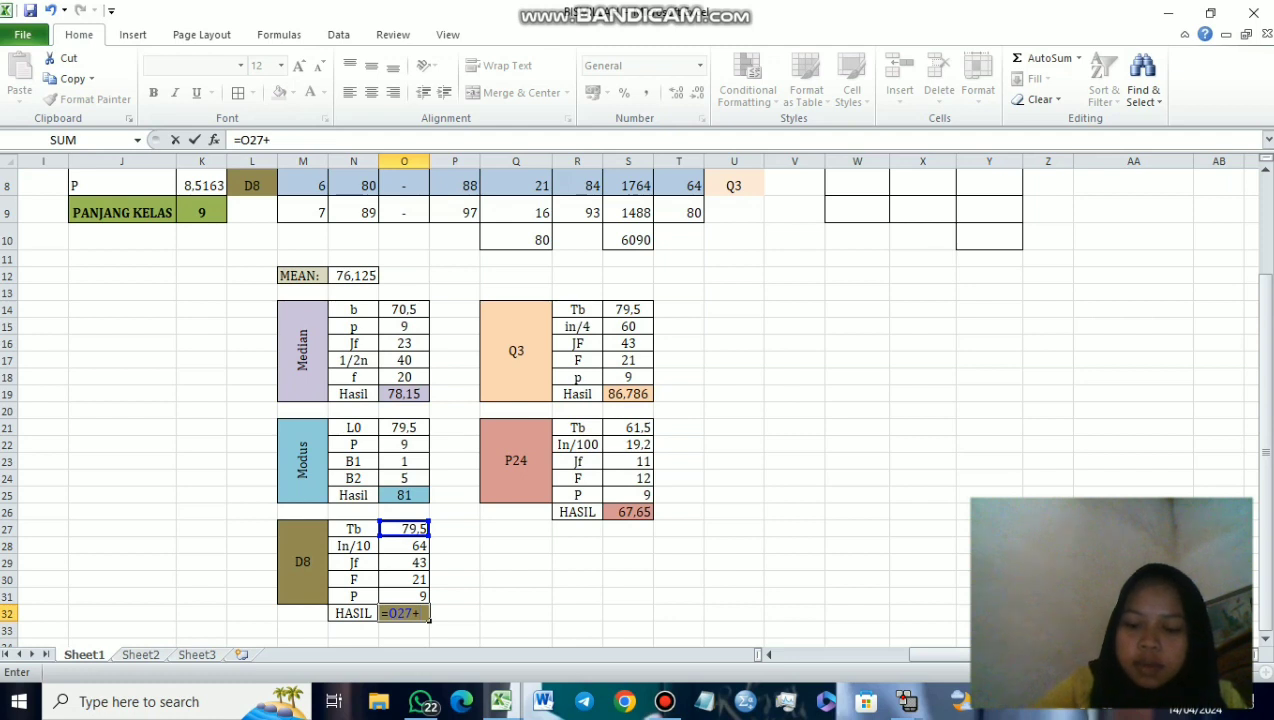
pyautogui.write('((')
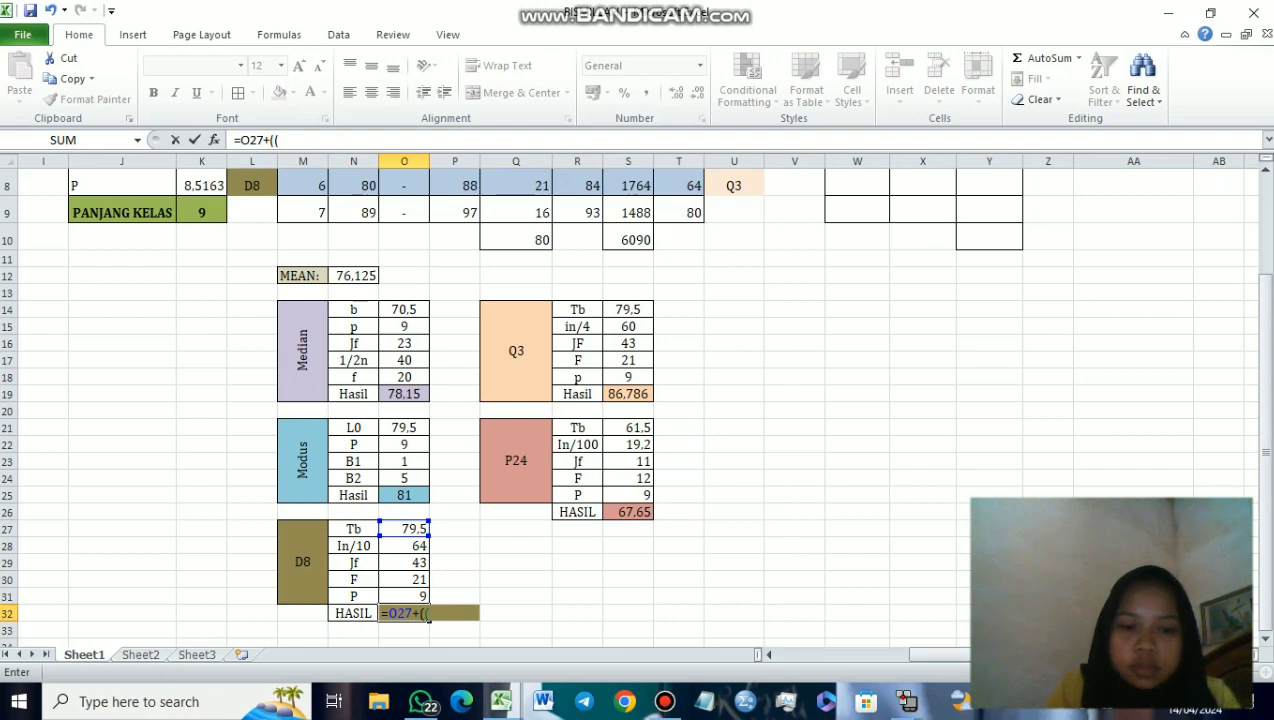
pyautogui.press('Up')
pyautogui.press('Up')
pyautogui.press('Up')
pyautogui.press('Up')
pyautogui.write('-')
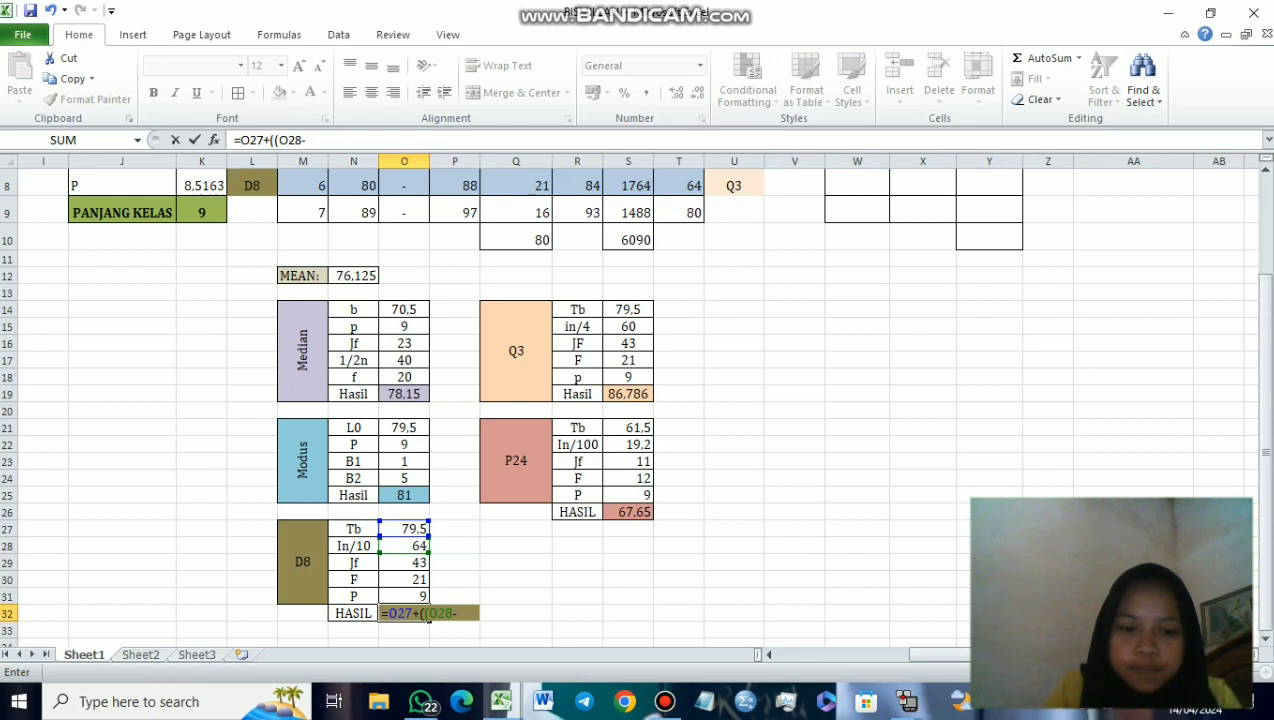
pyautogui.press('Up')
pyautogui.press('Up')
pyautogui.press('Up')
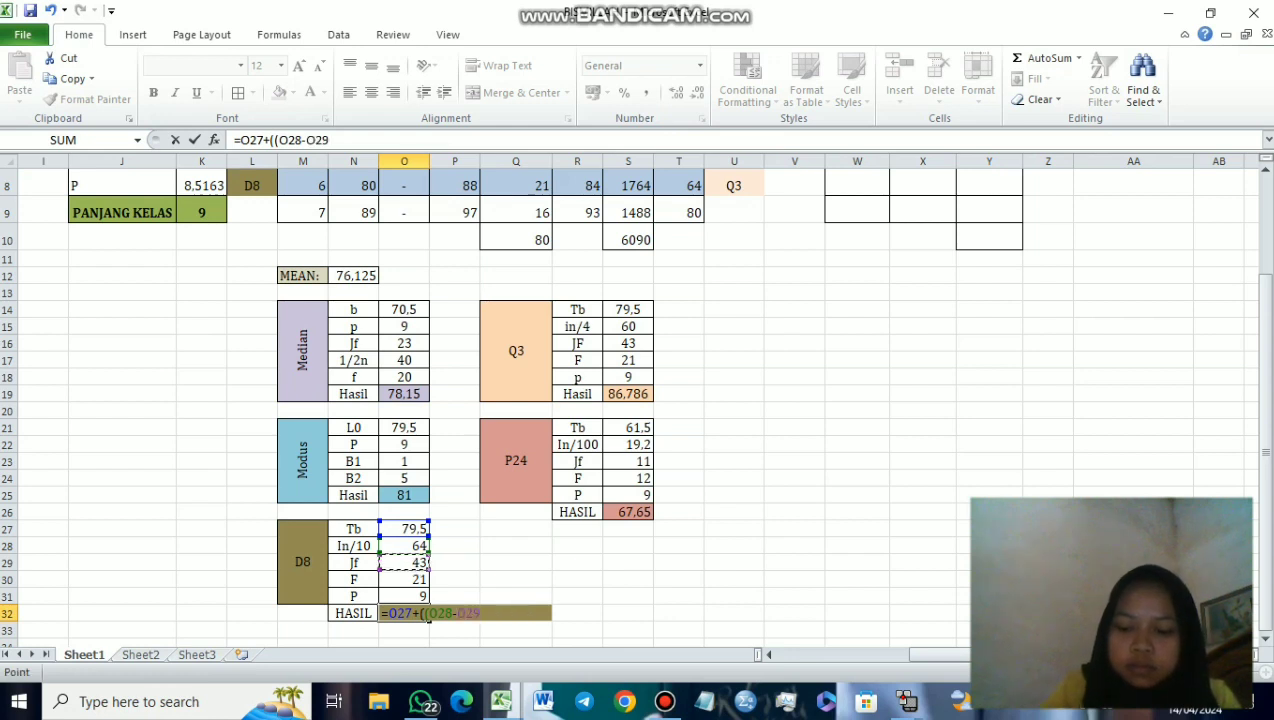
pyautogui.write(')/')
pyautogui.click(404, 579)
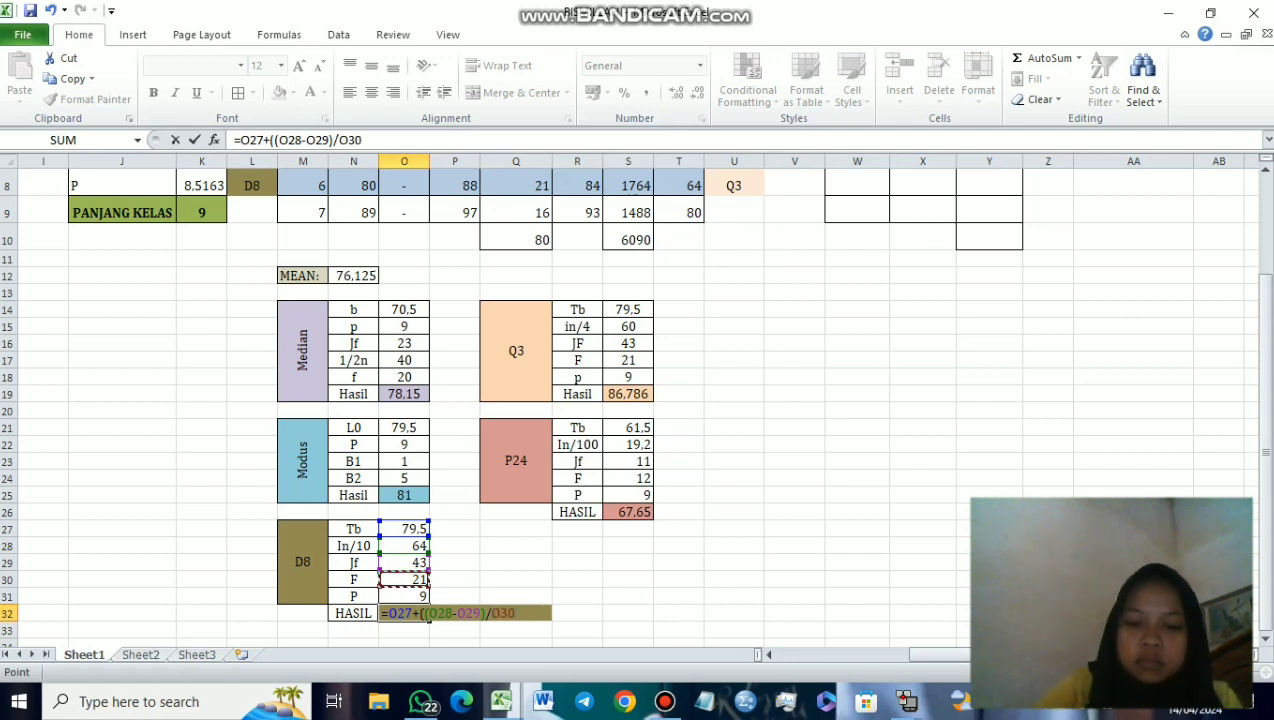
pyautogui.write(')')
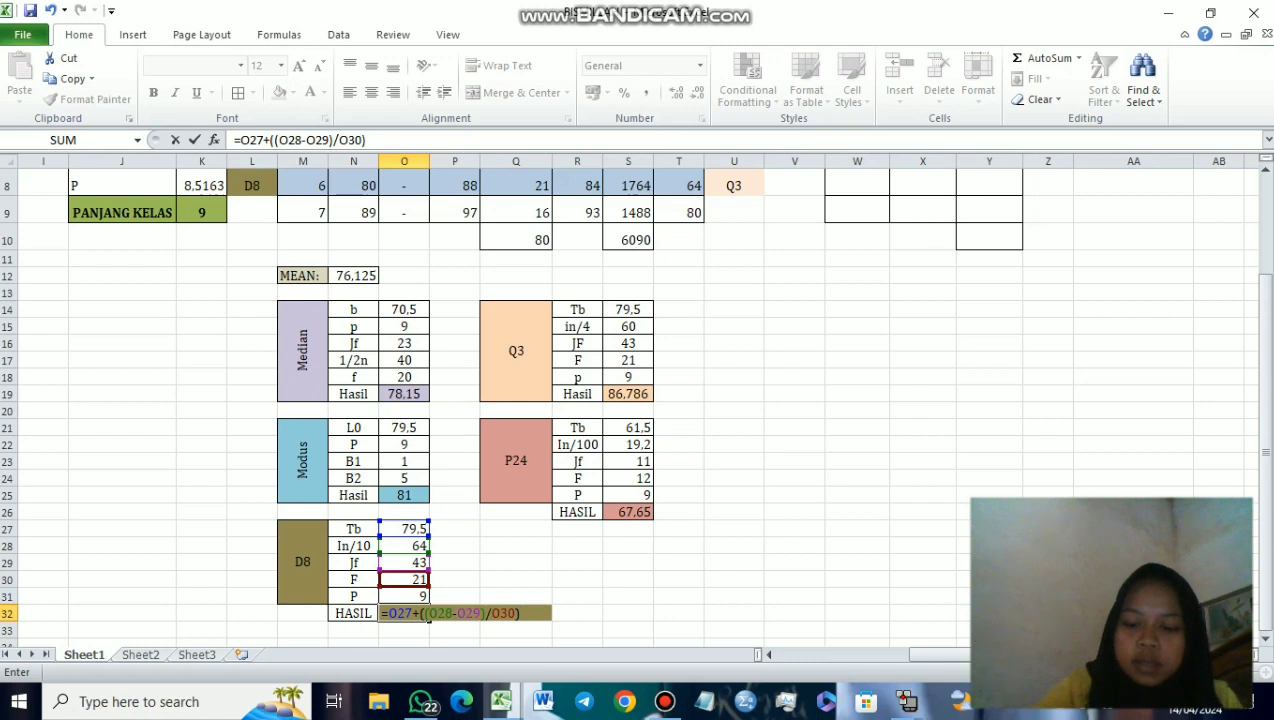
pyautogui.write('*')
pyautogui.click(410, 596)
pyautogui.press('Return')
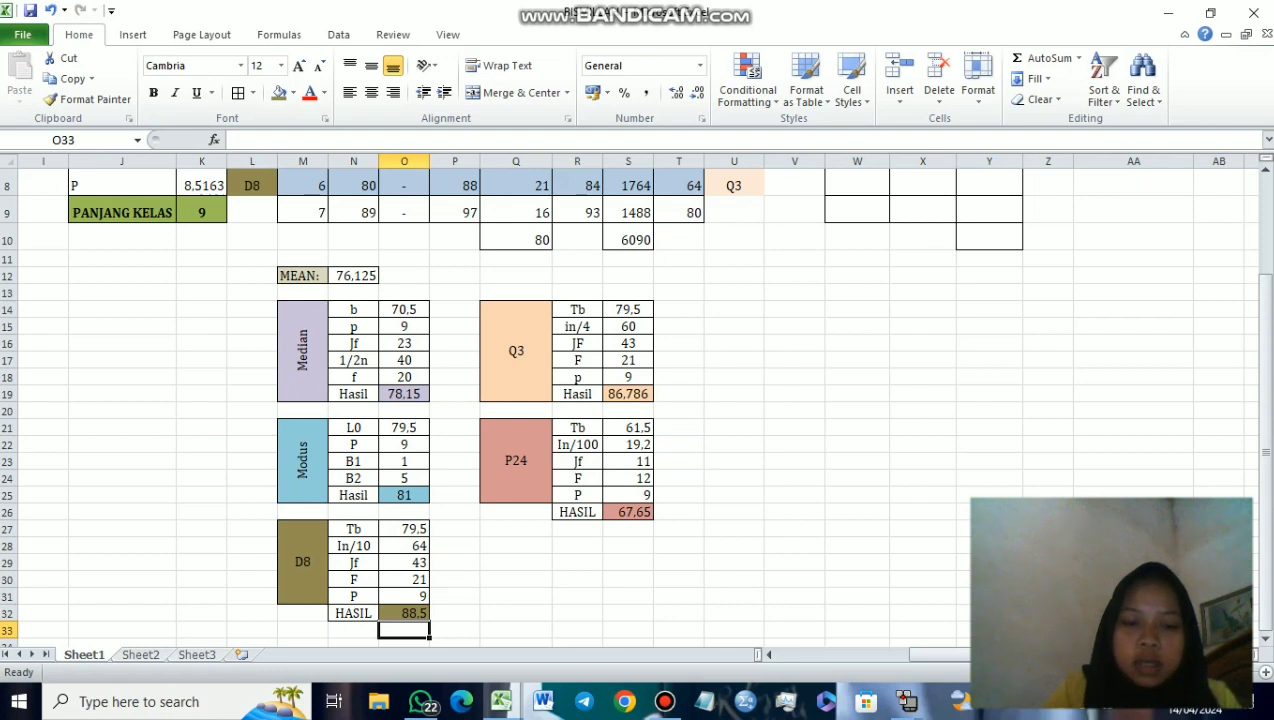
# Step: Calculate the first class's X-Rata value in cell W3 as its midpoint minus the mean, using =R3-N12
pyautogui.scroll(2, 600, 400)
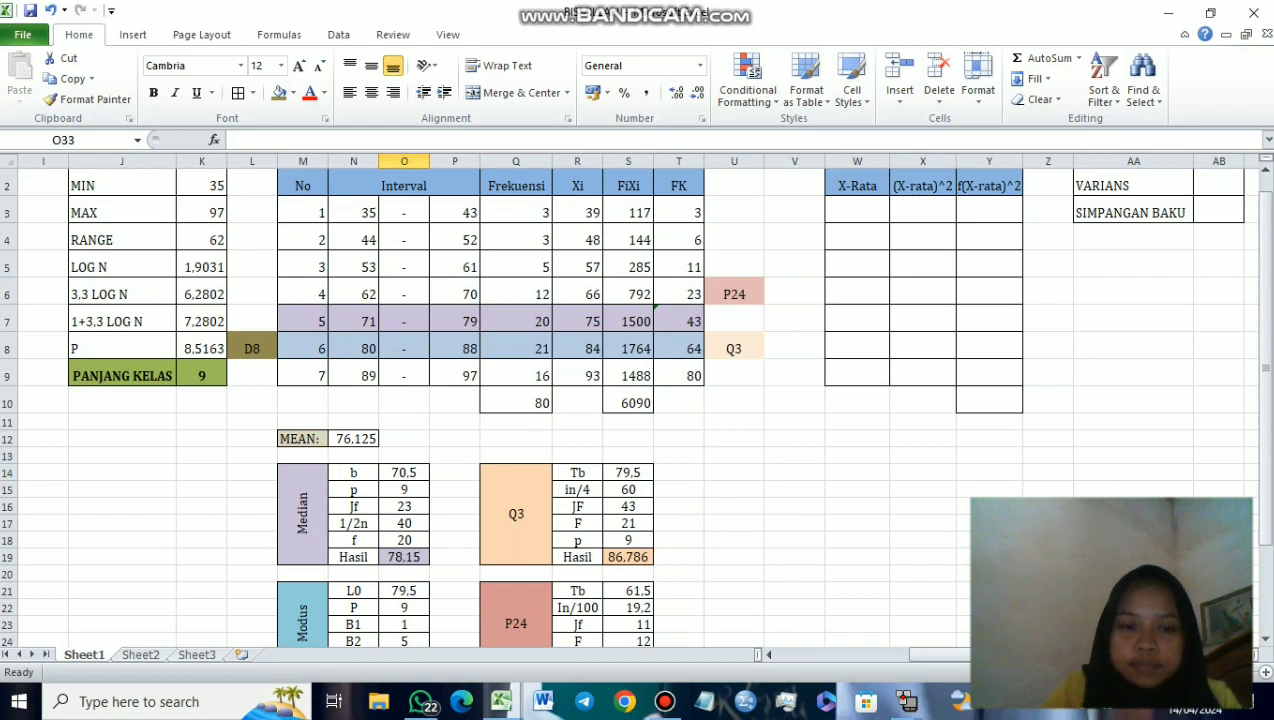
pyautogui.scroll(-1, 600, 400)
pyautogui.scroll(2, 600, 400)
pyautogui.hscroll(4, 600, 400)
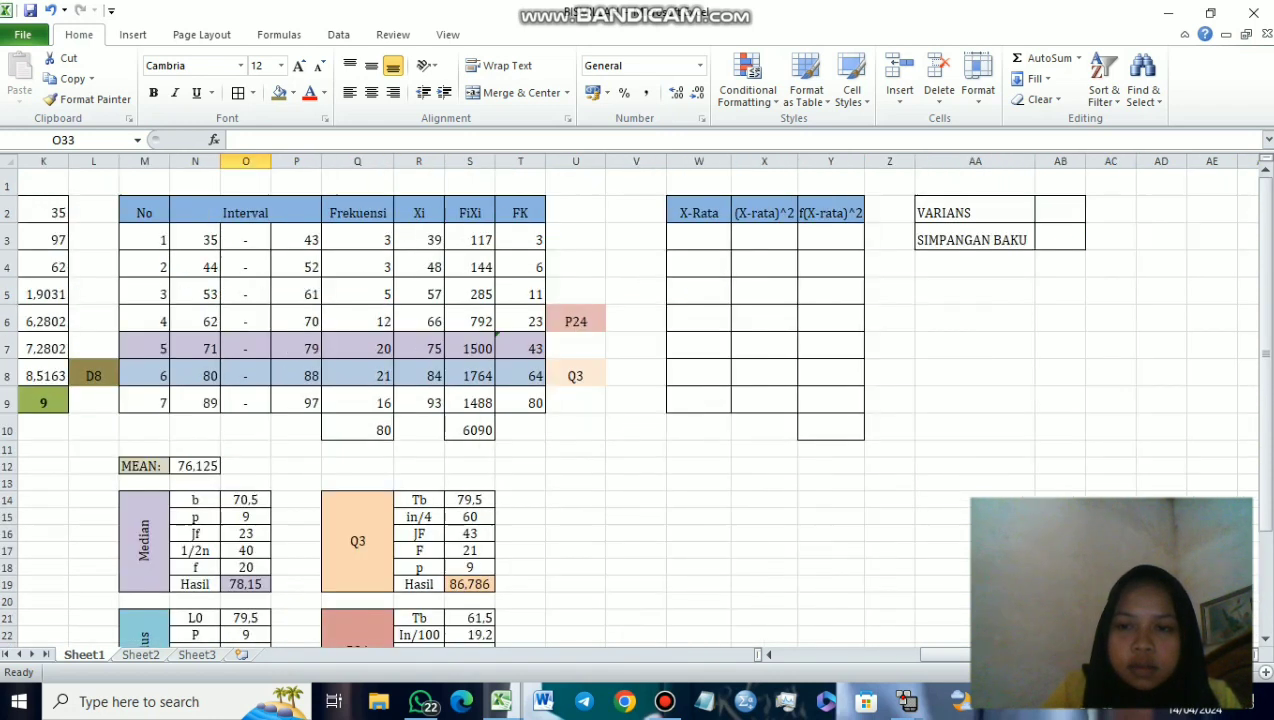
pyautogui.hscroll(-6, 600, 400)
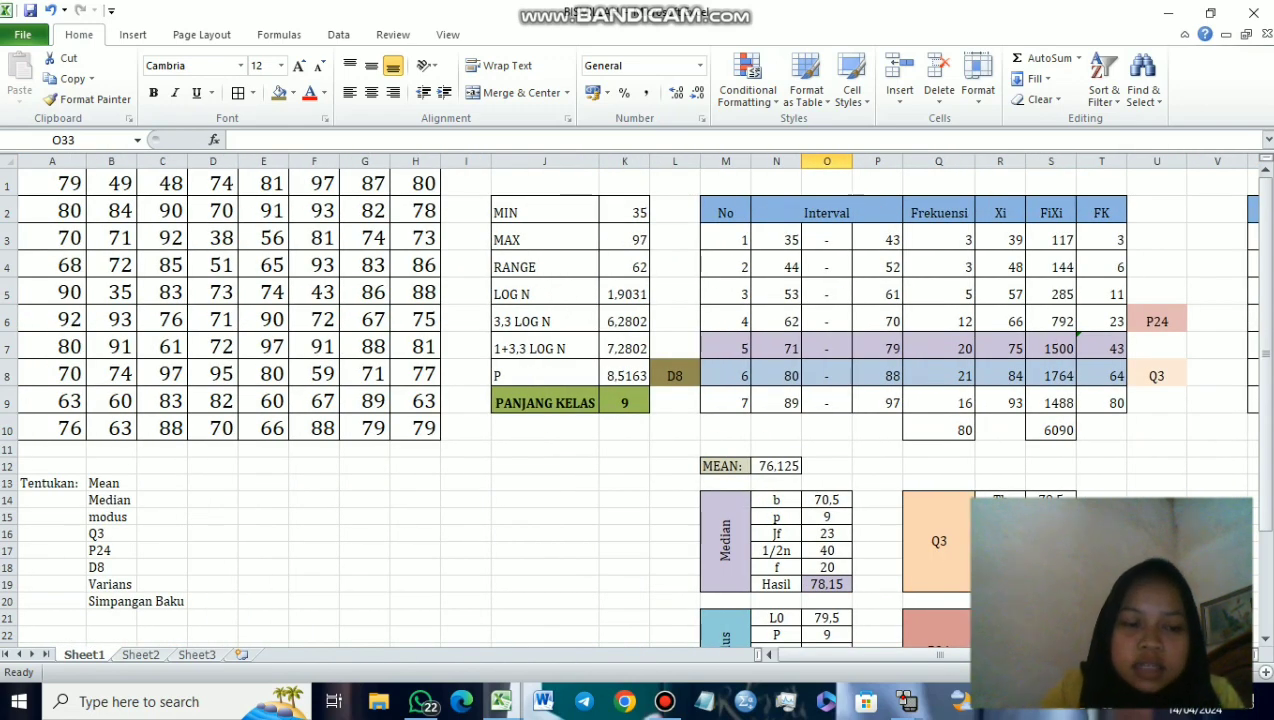
pyautogui.hscroll(4, 600, 400)
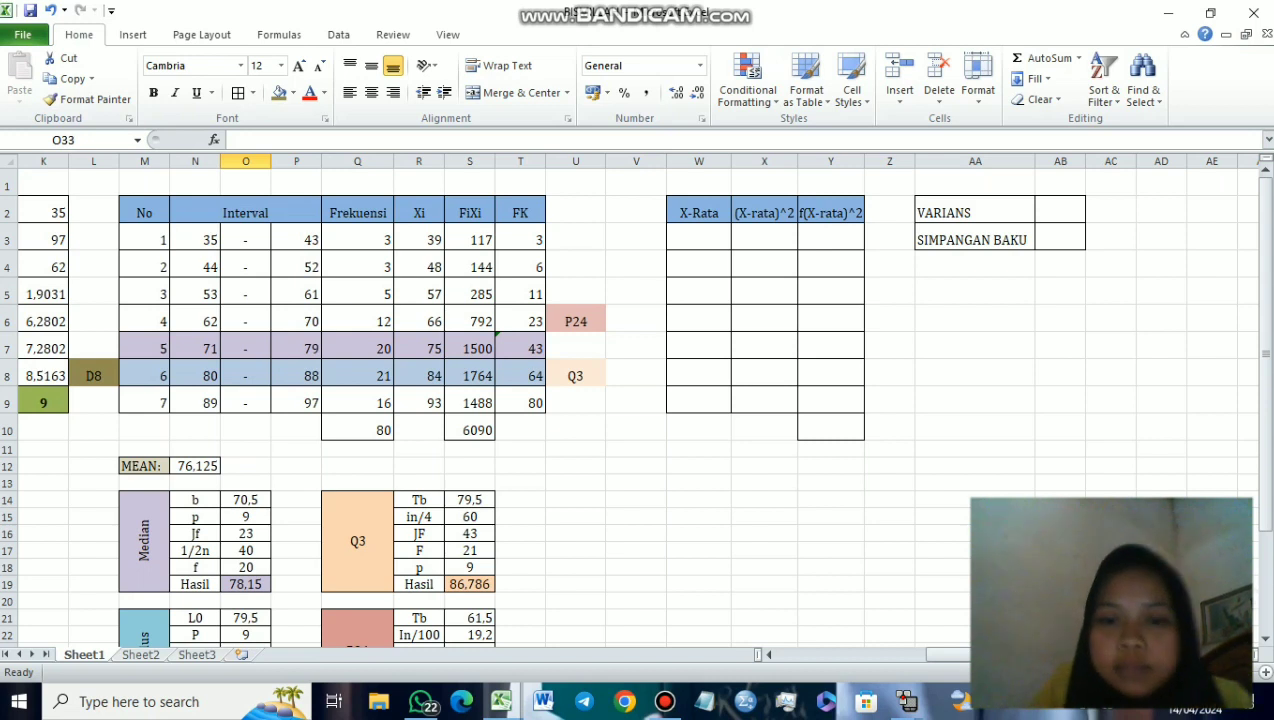
pyautogui.click(698, 240)
pyautogui.click(764, 240)
pyautogui.click(830, 240)
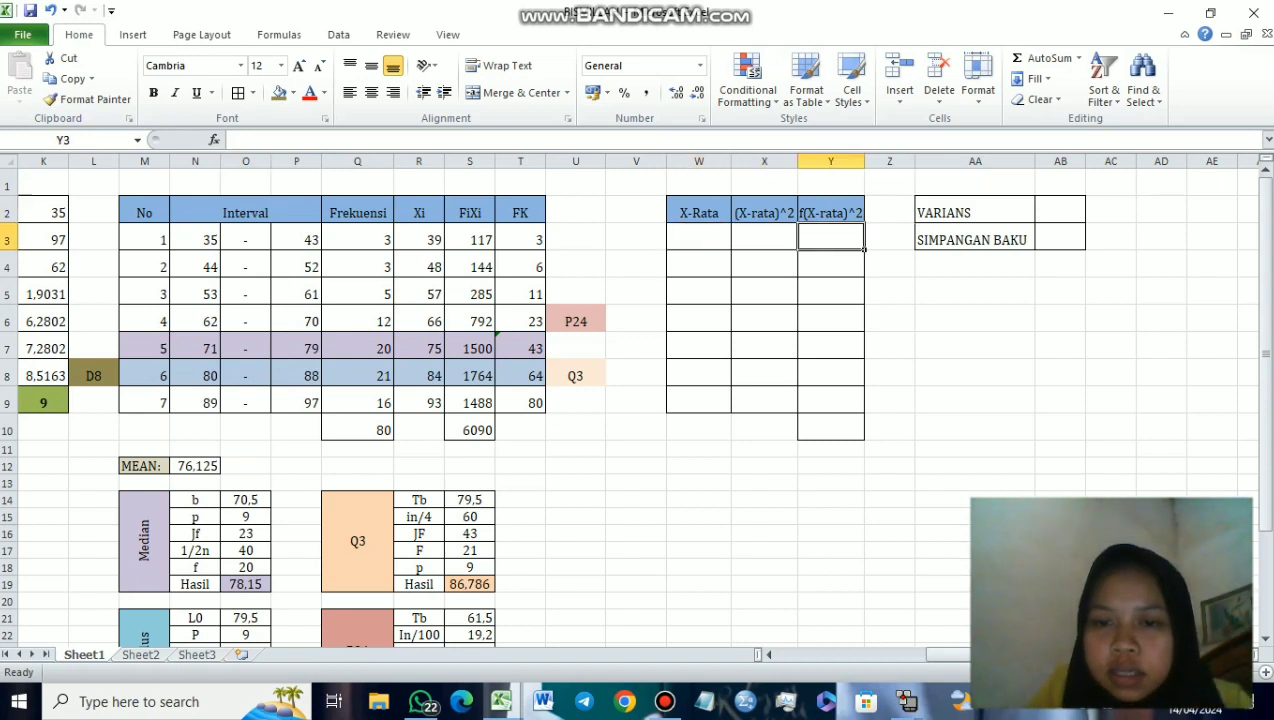
pyautogui.click(698, 240)
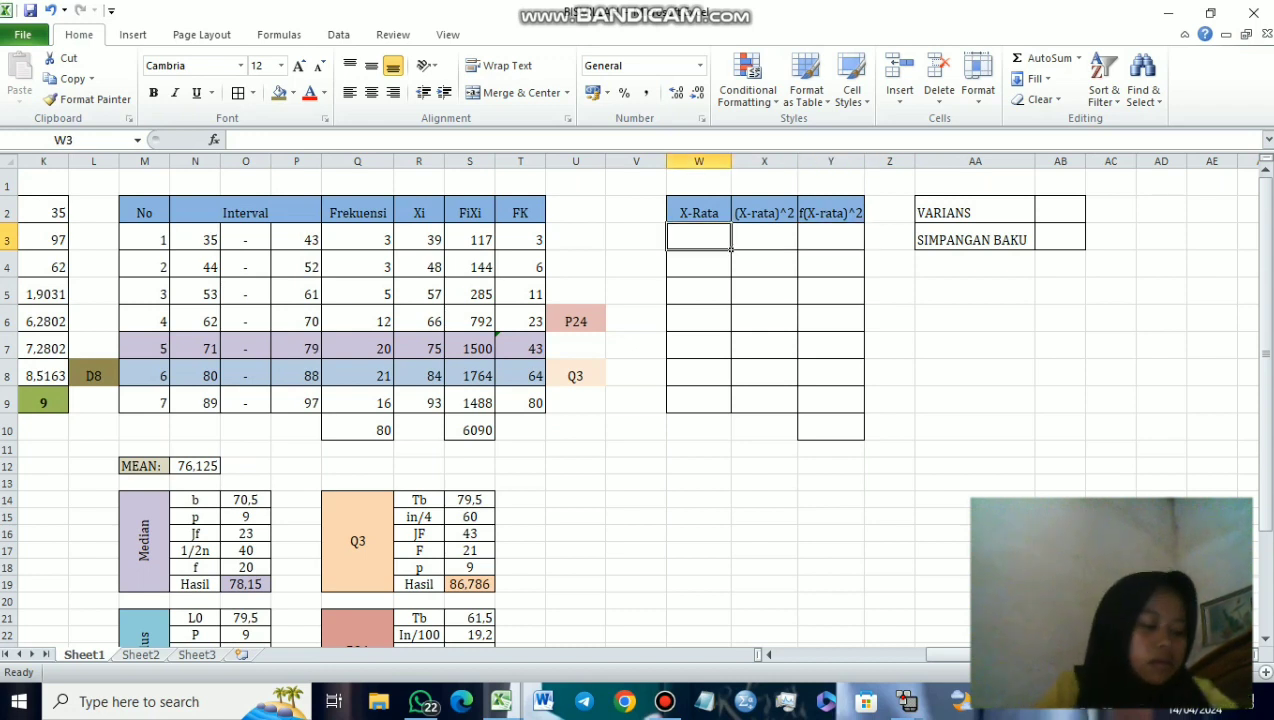
pyautogui.write('=')
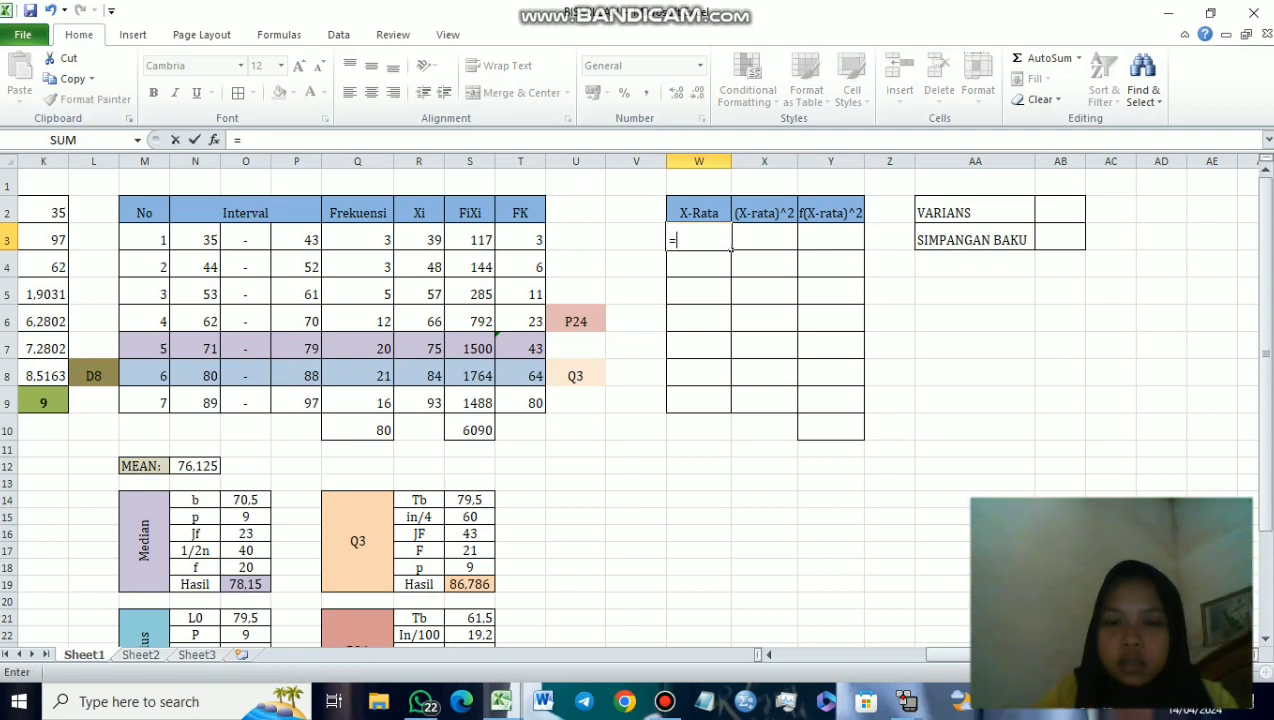
pyautogui.write('R3-')
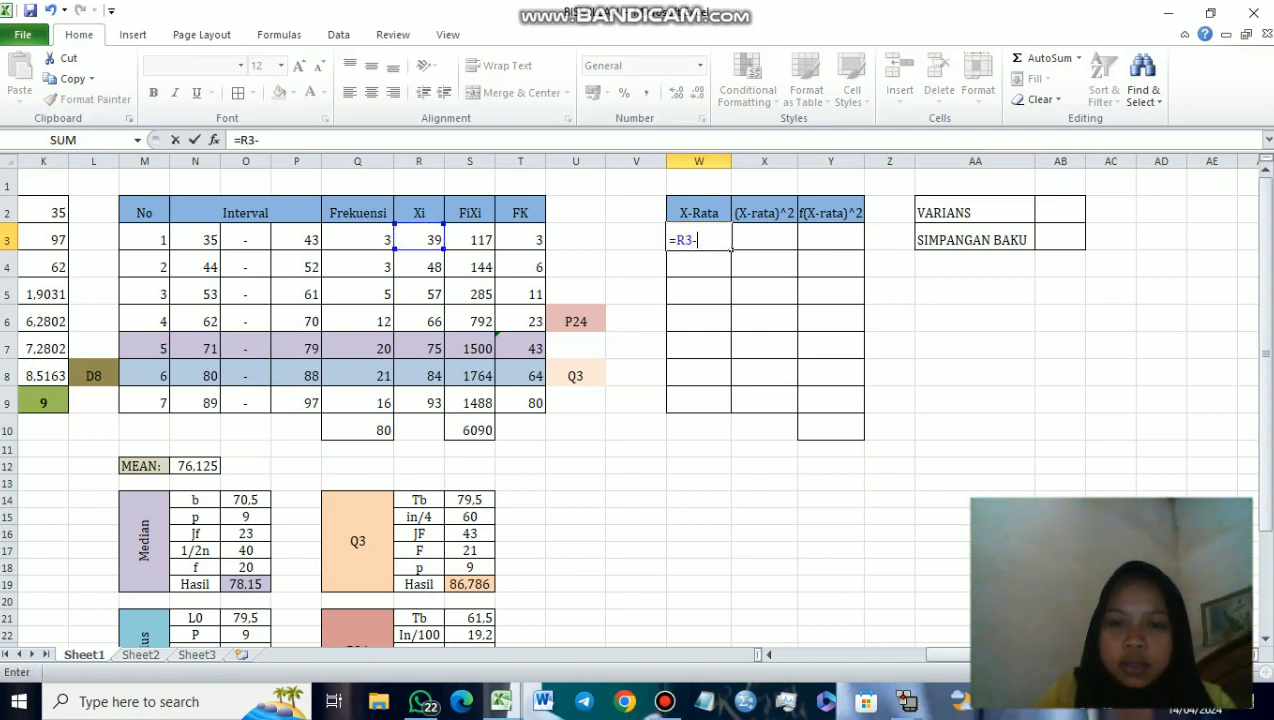
pyautogui.write('N12')
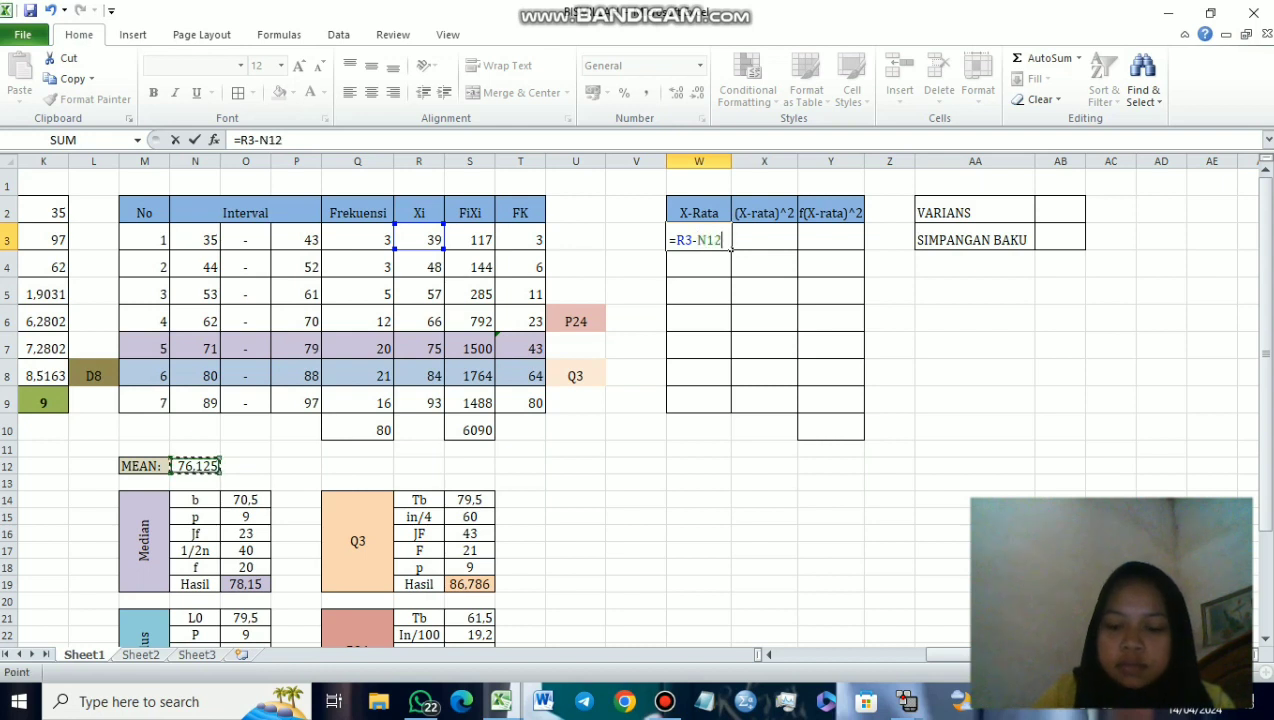
pyautogui.press('Return')
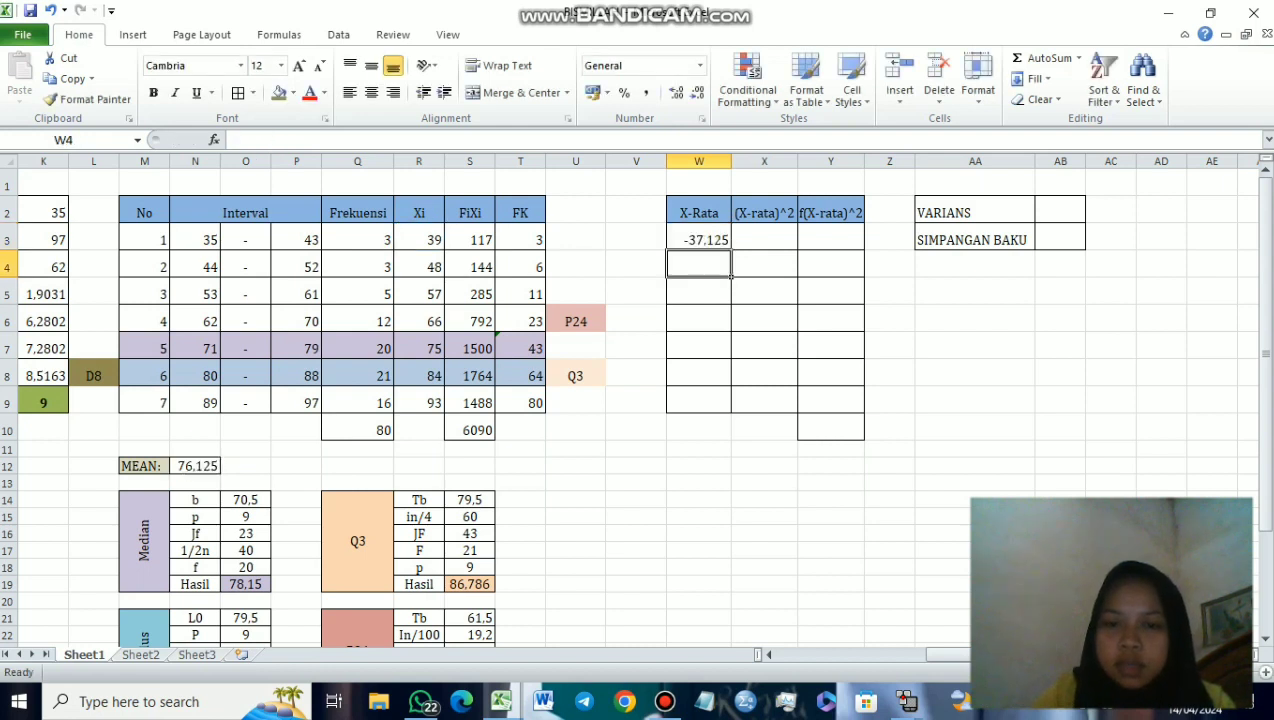
# Step: Calculate the second class's X-Rata value in cell W4 as its midpoint minus the mean, using =R4-N12
pyautogui.write('=')
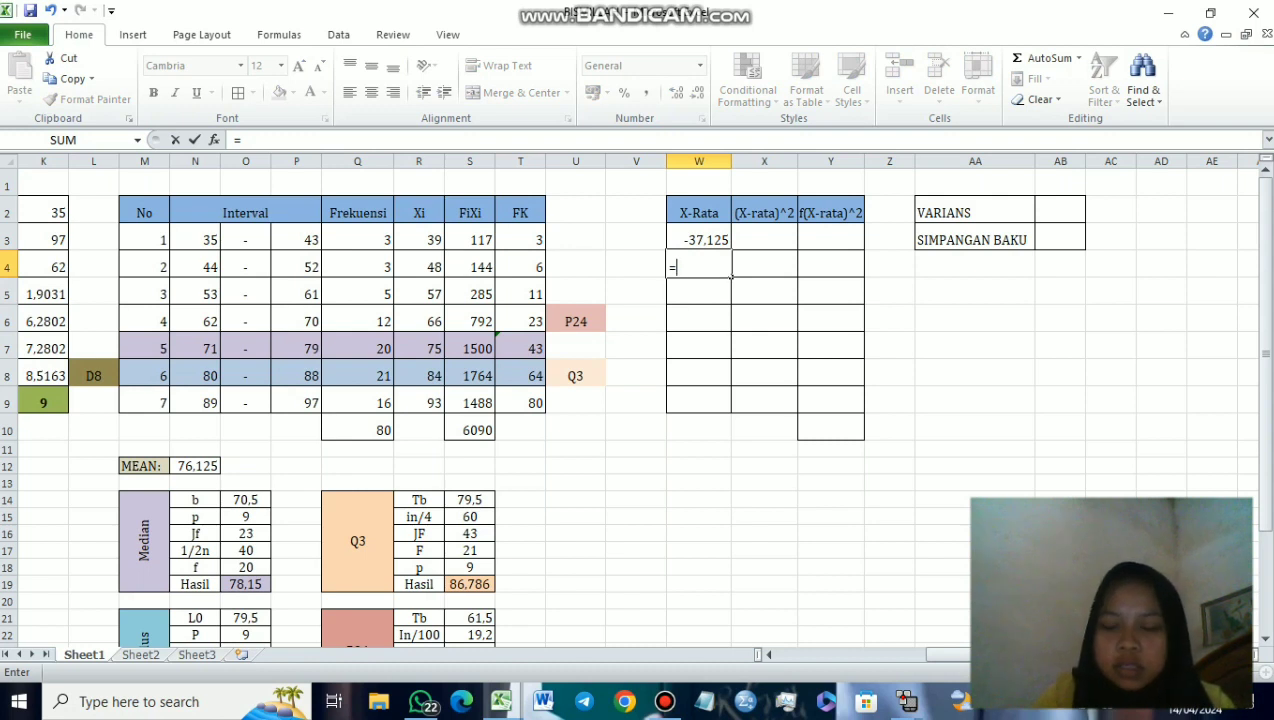
pyautogui.press('Left')
pyautogui.press('Left')
pyautogui.press('Left')
pyautogui.press('Left')
pyautogui.press('Left')
pyautogui.write('-')
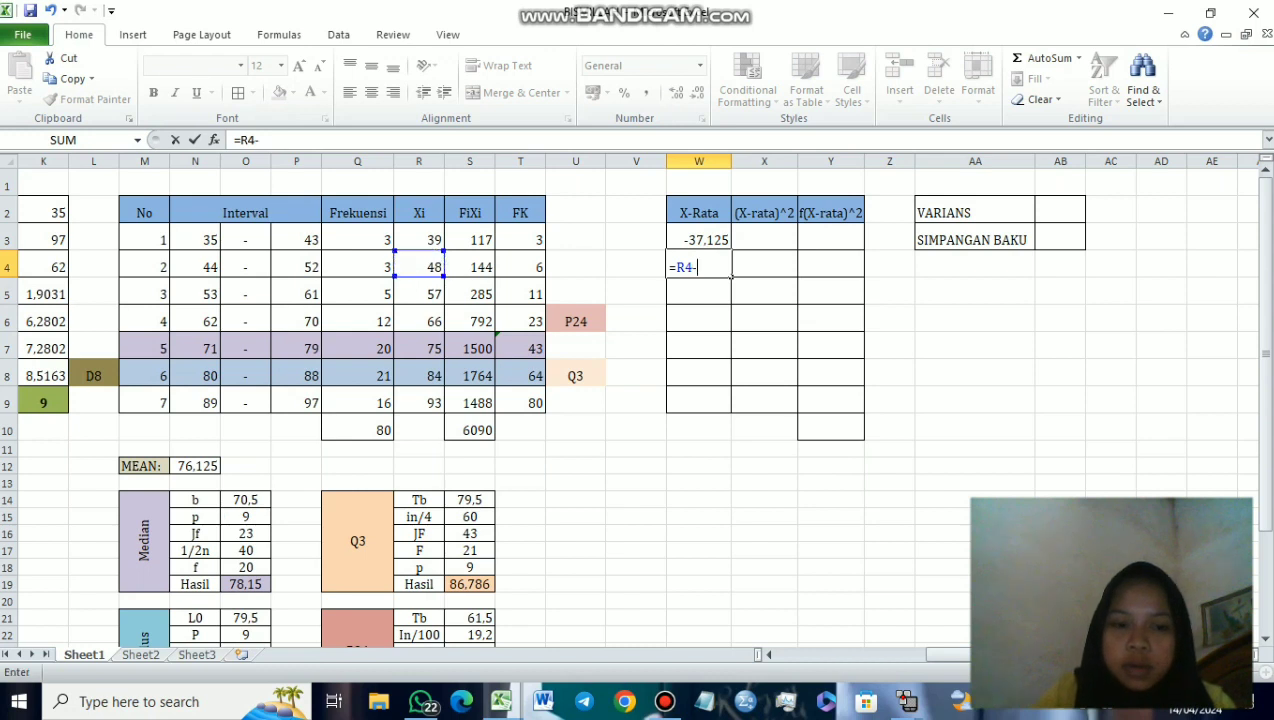
pyautogui.write('N12')
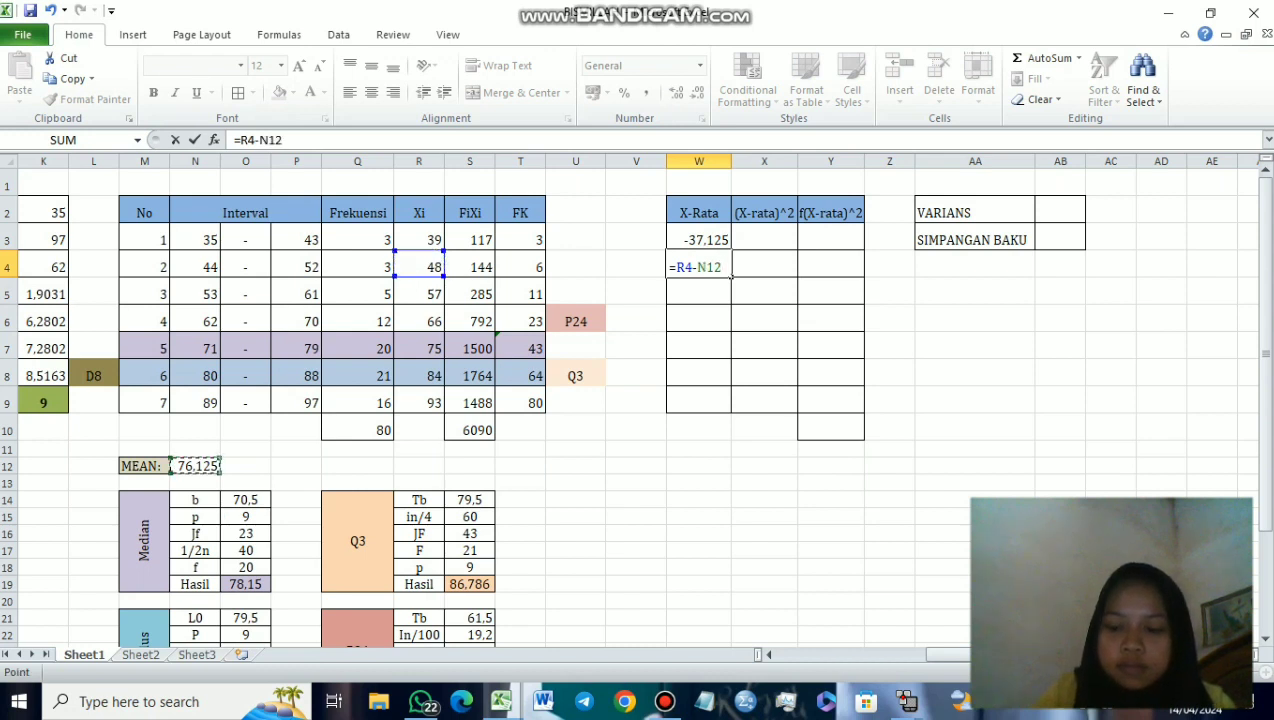
pyautogui.press('Return')
# Step: Calculate the third class's X-Rata value in cell W5 as its midpoint minus the mean, using =R5-N12
pyautogui.write('=')
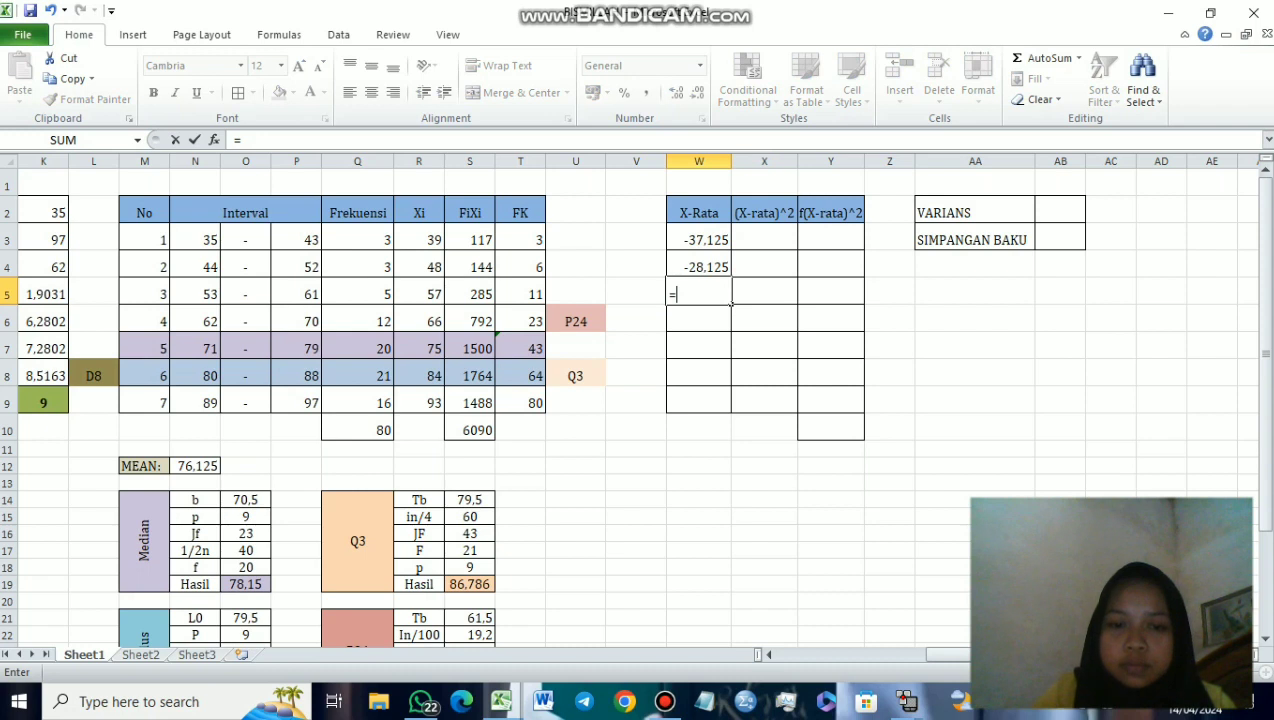
pyautogui.press('Left')
pyautogui.press('Left')
pyautogui.press('Left')
pyautogui.press('Left')
pyautogui.press('Left')
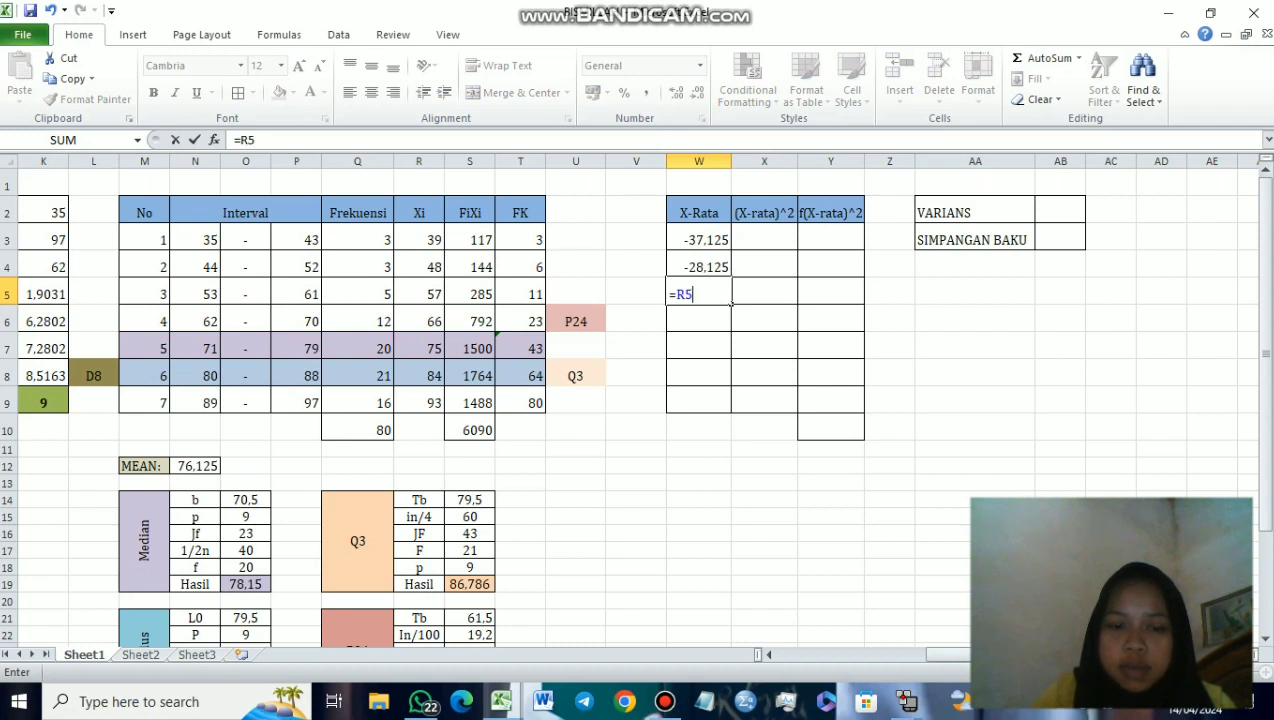
pyautogui.write('-')
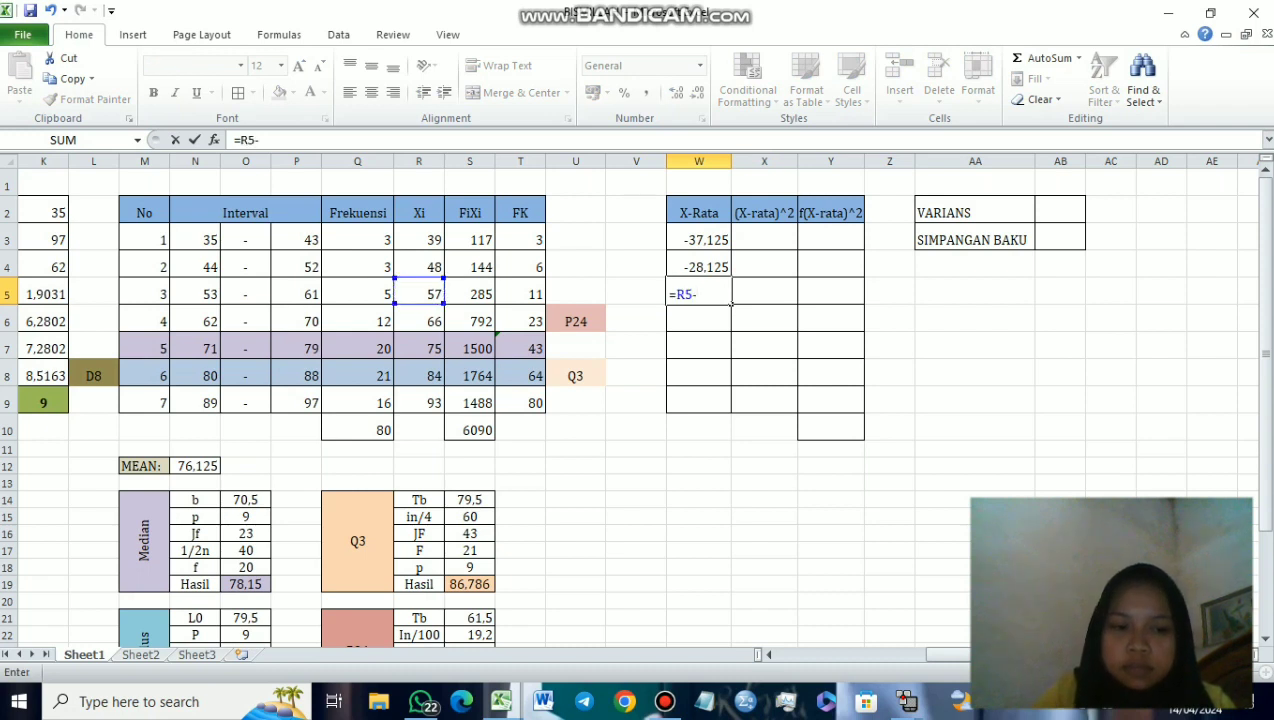
pyautogui.write('N12')
pyautogui.press('Return')
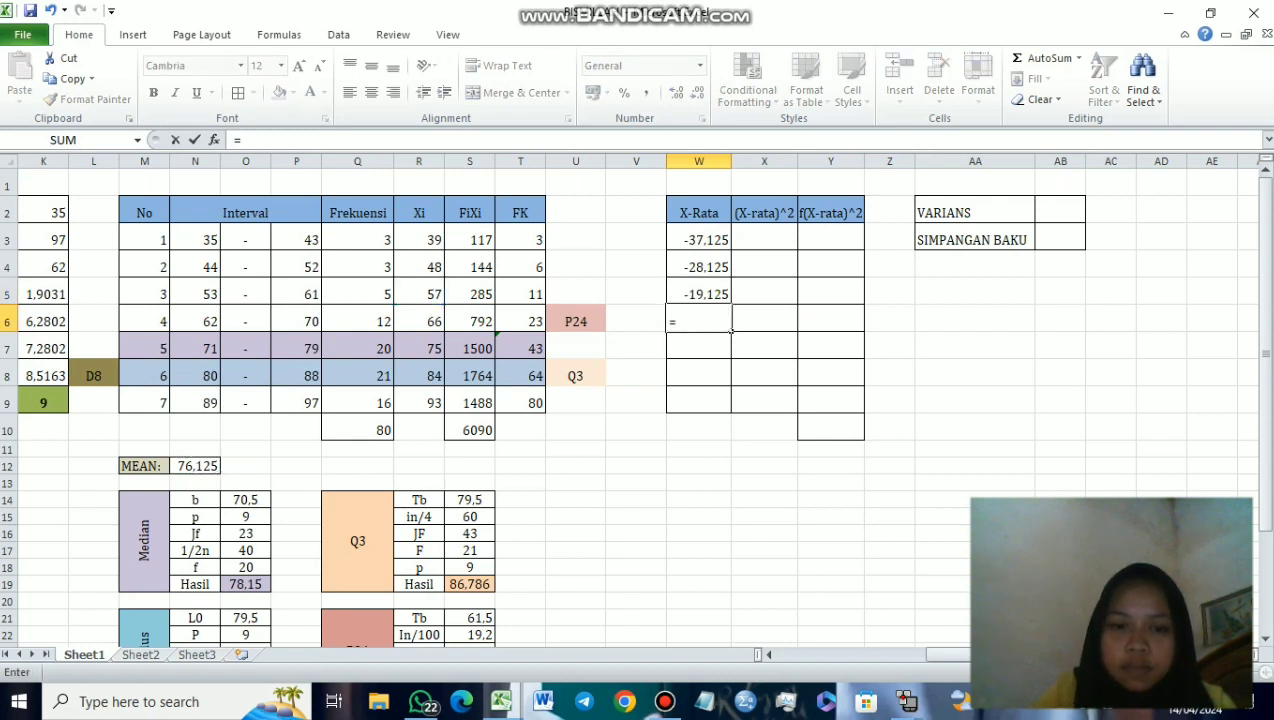
# Step: Calculate the fourth class's X-Rata value in cell W6 as its midpoint minus the mean, using =R6-N12
pyautogui.press('Left')
pyautogui.press('Left')
pyautogui.press('Left')
pyautogui.press('Left')
pyautogui.press('Left')
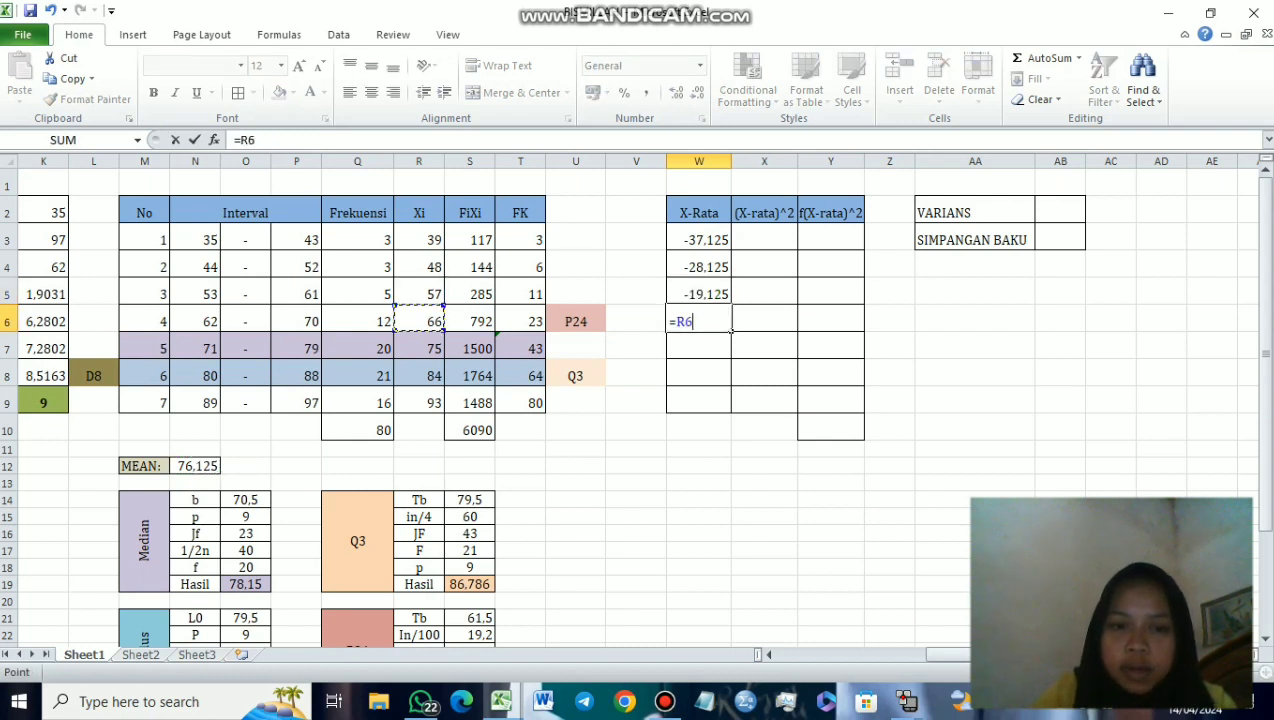
pyautogui.write('-')
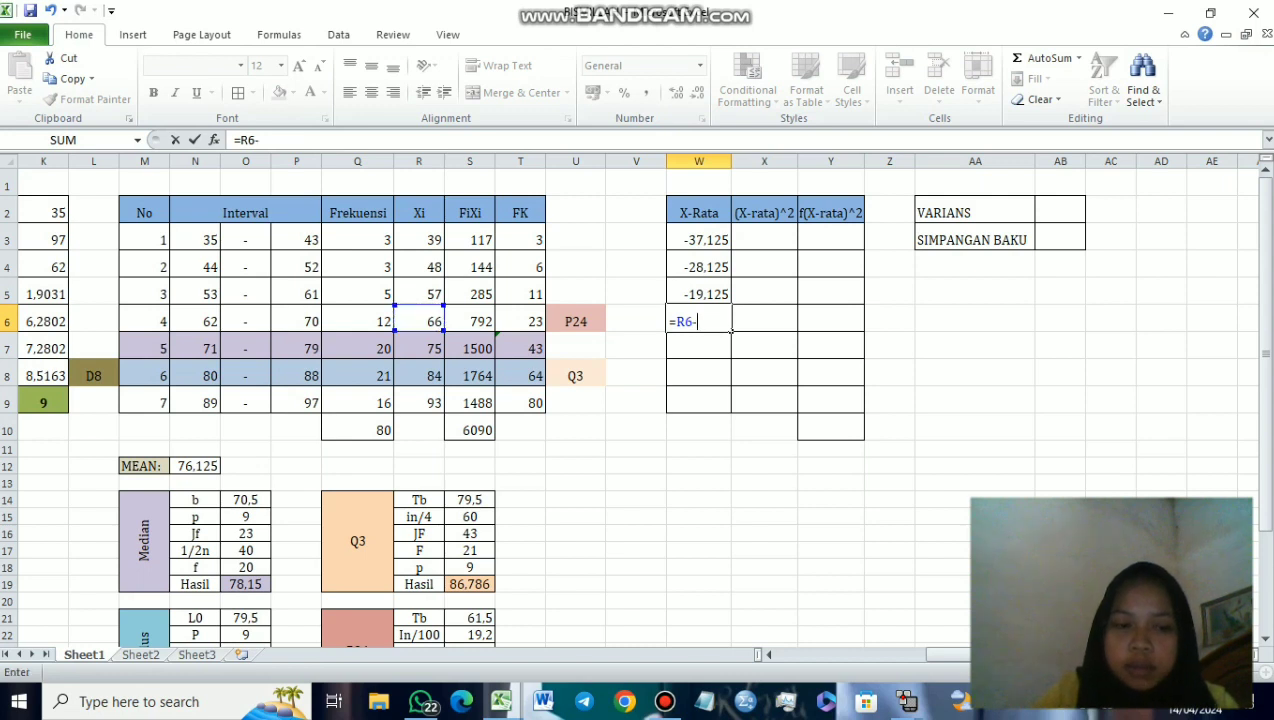
pyautogui.press('Down')
pyautogui.press('Down')
pyautogui.press('Down')
pyautogui.press('Down')
pyautogui.press('Down')
pyautogui.press('Down')
pyautogui.press('Left')
pyautogui.press('Left')
pyautogui.press('Left')
pyautogui.press('Left')
pyautogui.press('Left')
pyautogui.press('Left')
pyautogui.press('Left')
pyautogui.press('Left')
pyautogui.press('Left')
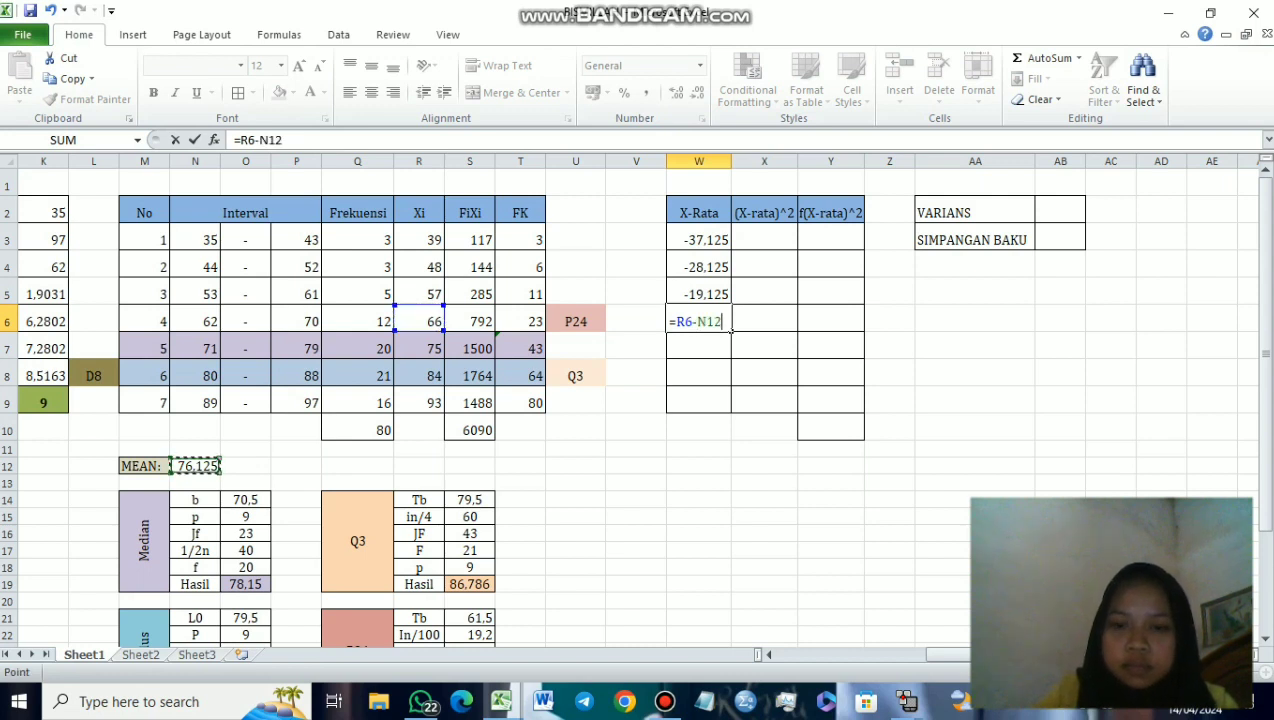
pyautogui.press('Return')
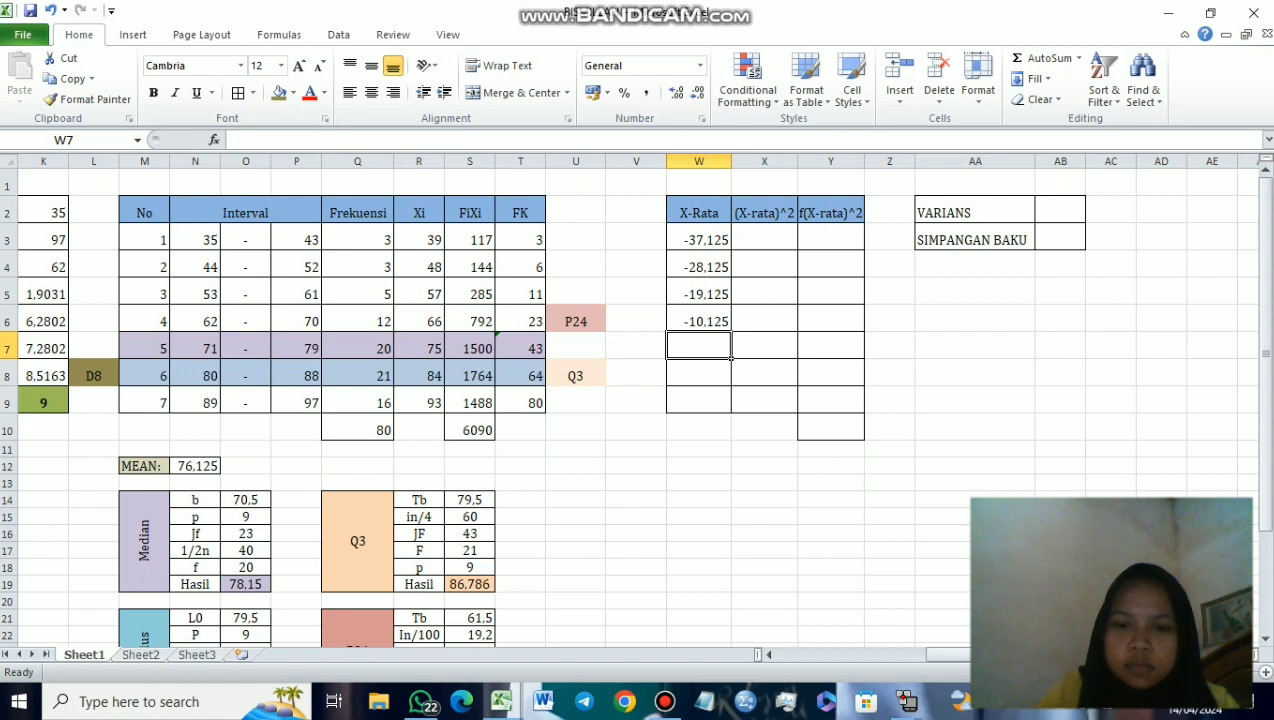
# Step: Calculate the fifth class's X-Rata value in cell W7 as its midpoint minus the mean, using =R7-N12
pyautogui.write('=')
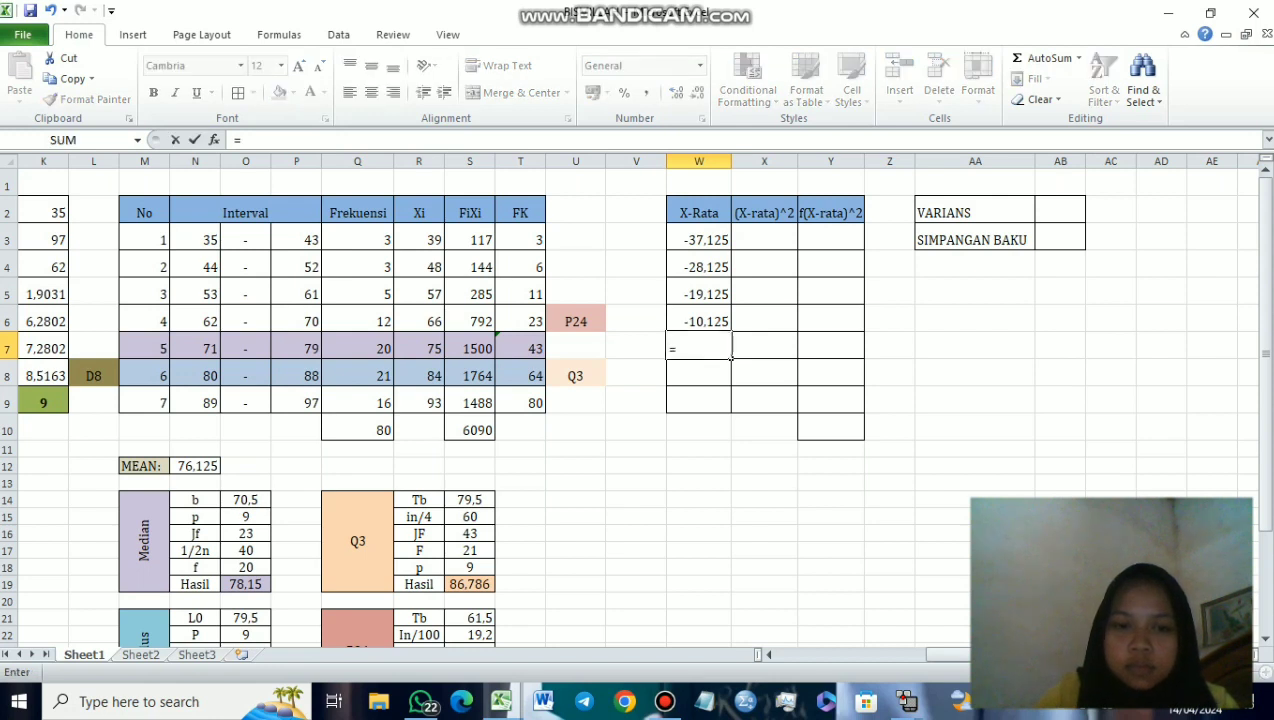
pyautogui.write('R7-')
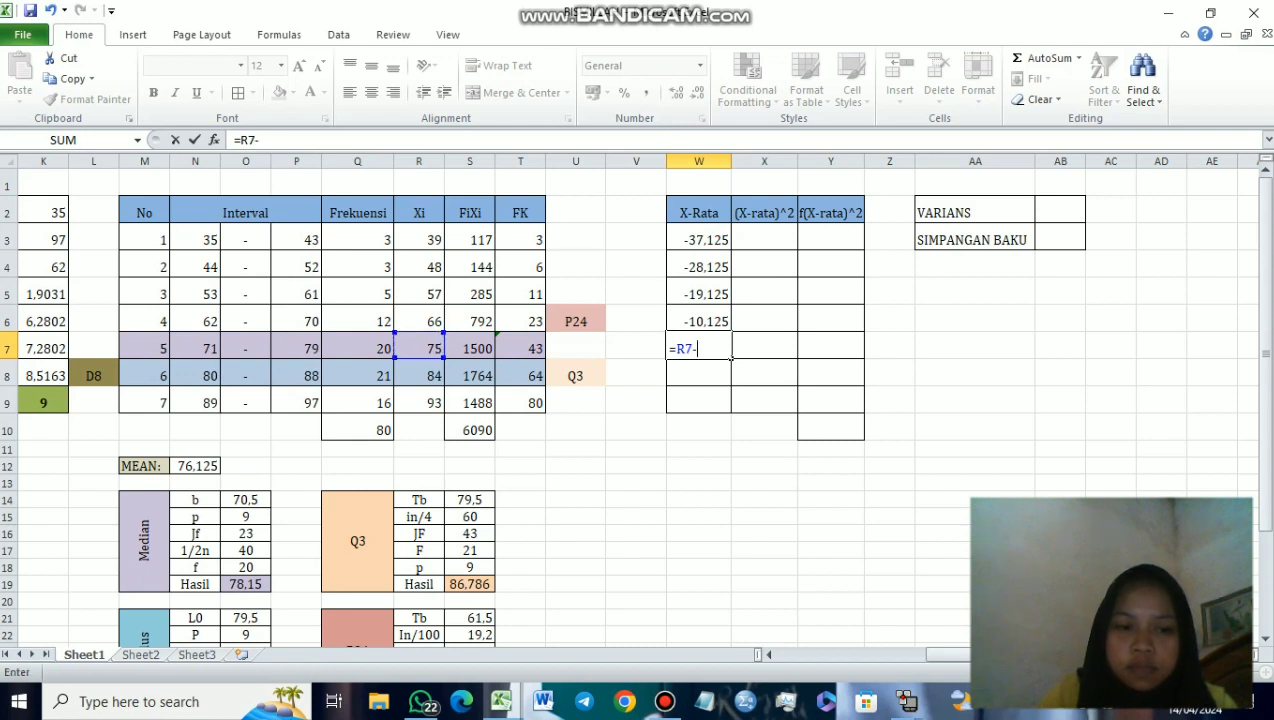
pyautogui.write('N12')
pyautogui.press('Return')
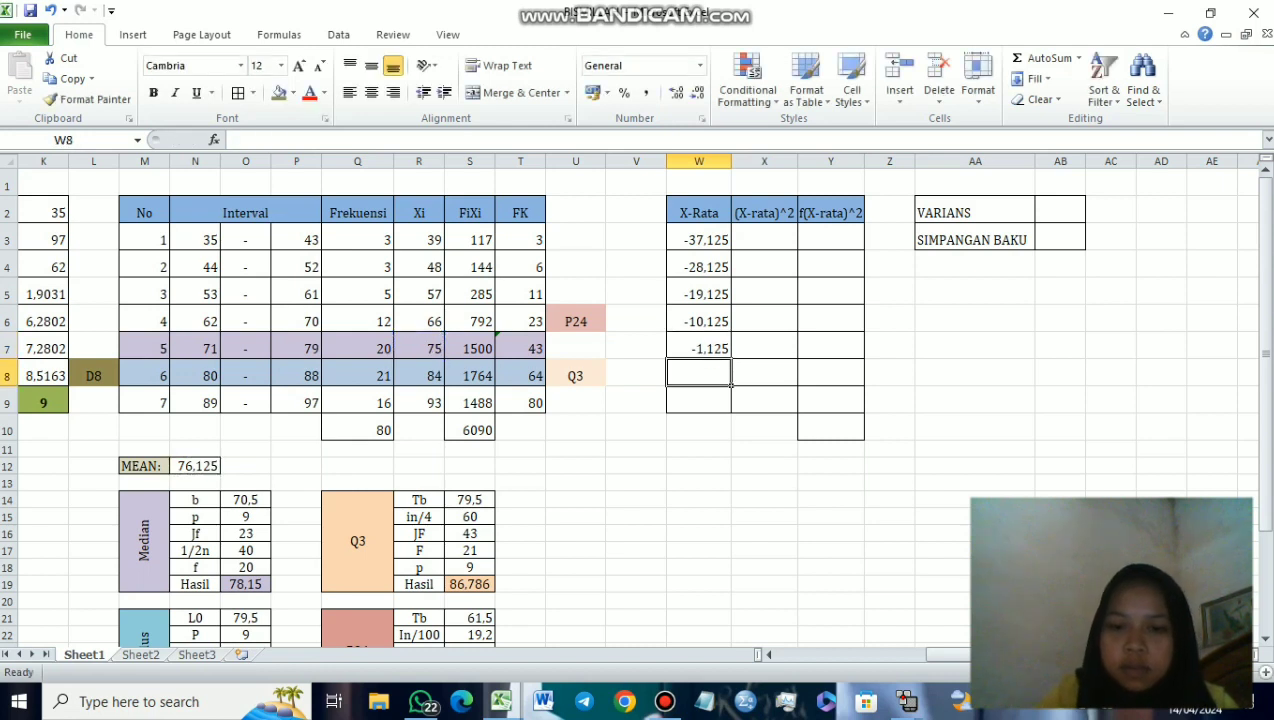
# Step: Calculate the sixth class's X-Rata value in cell W8 as its midpoint minus the mean, using =R8-N12
pyautogui.click(420, 375)
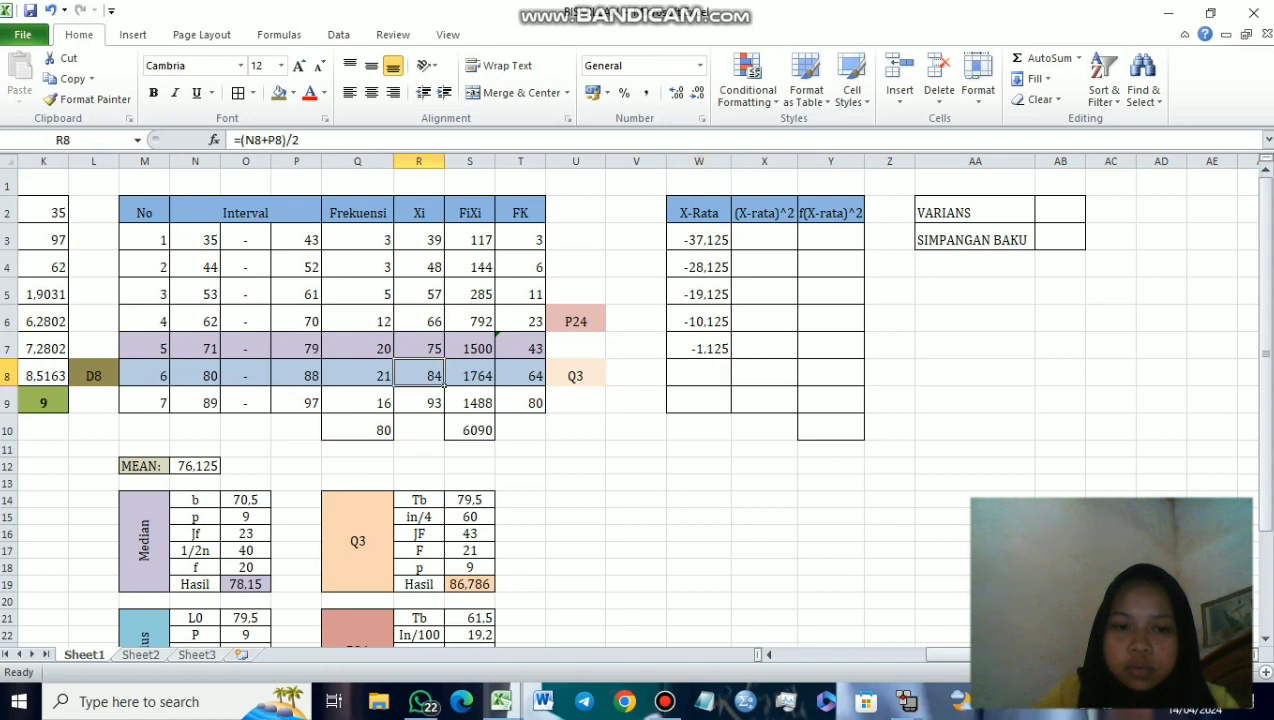
pyautogui.click(698, 375)
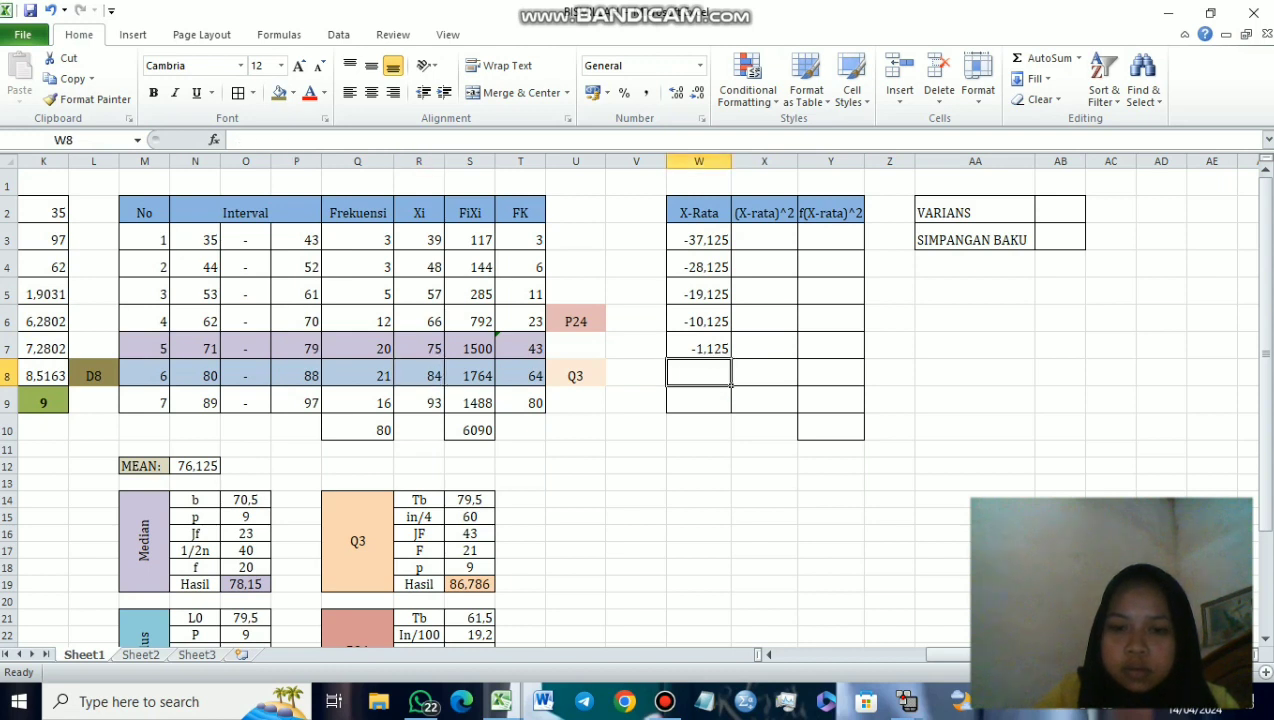
pyautogui.write('=')
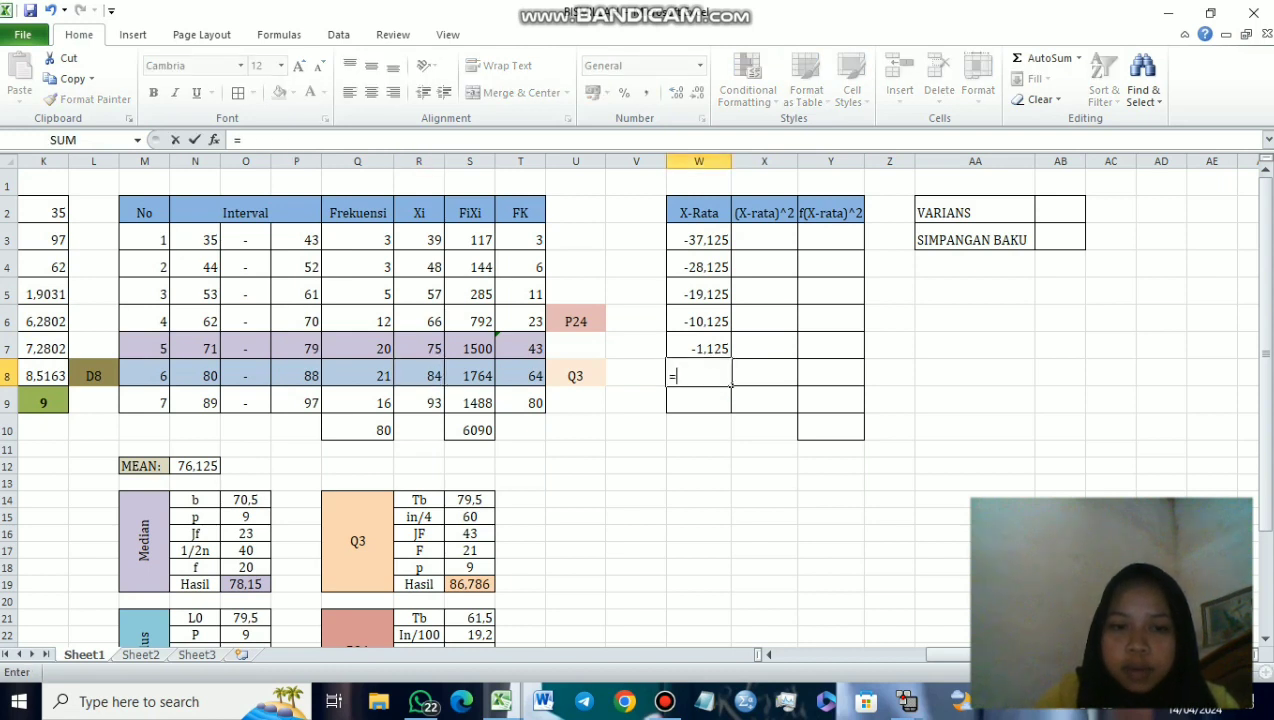
pyautogui.write('R8-')
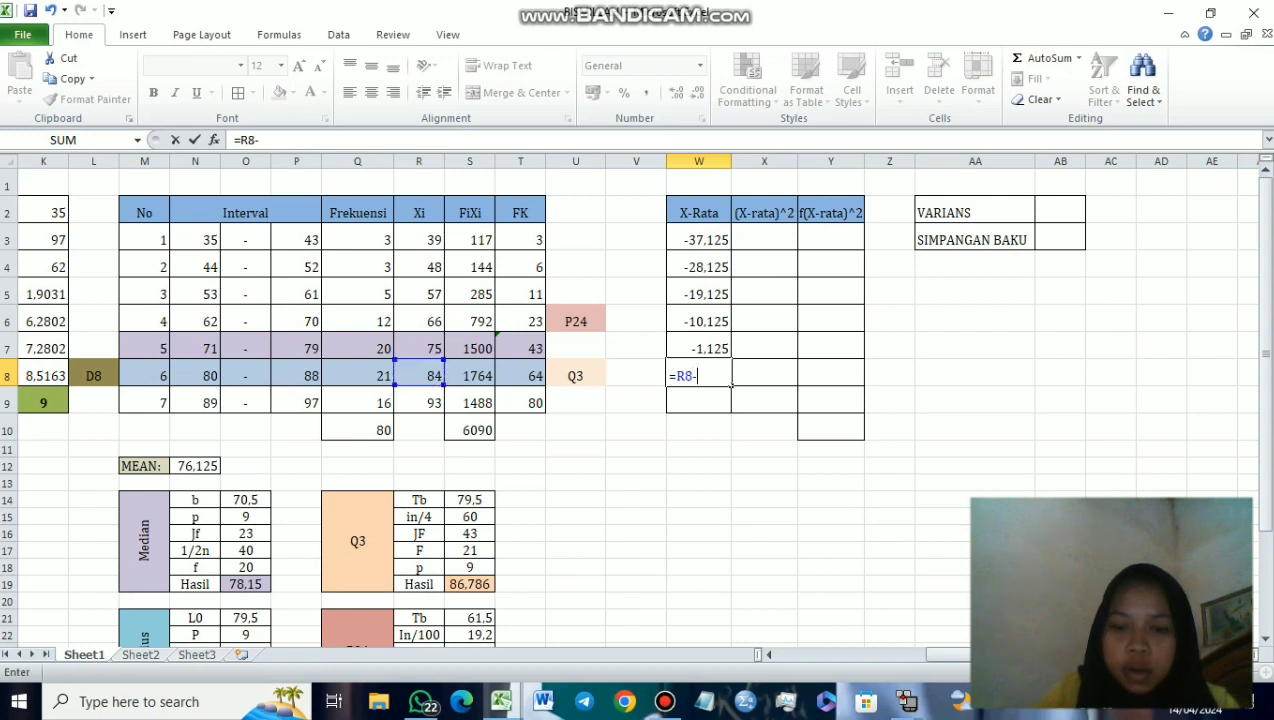
pyautogui.click(195, 466)
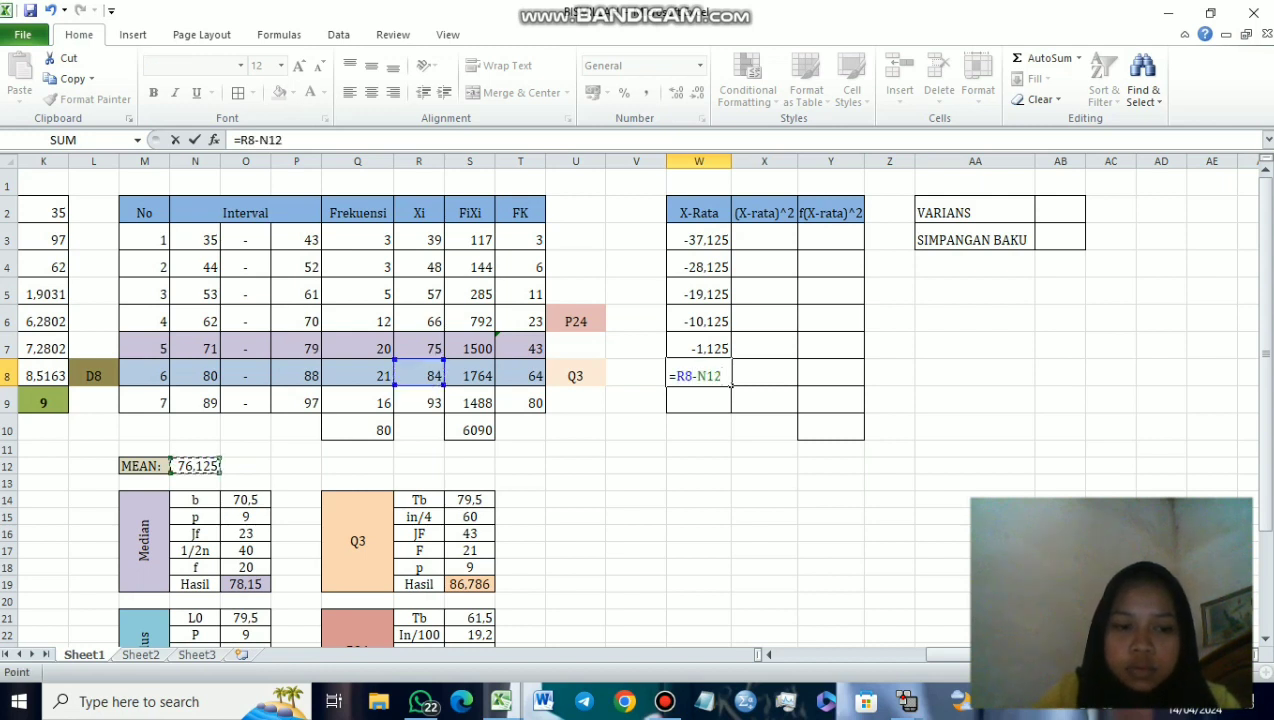
pyautogui.press('Return')
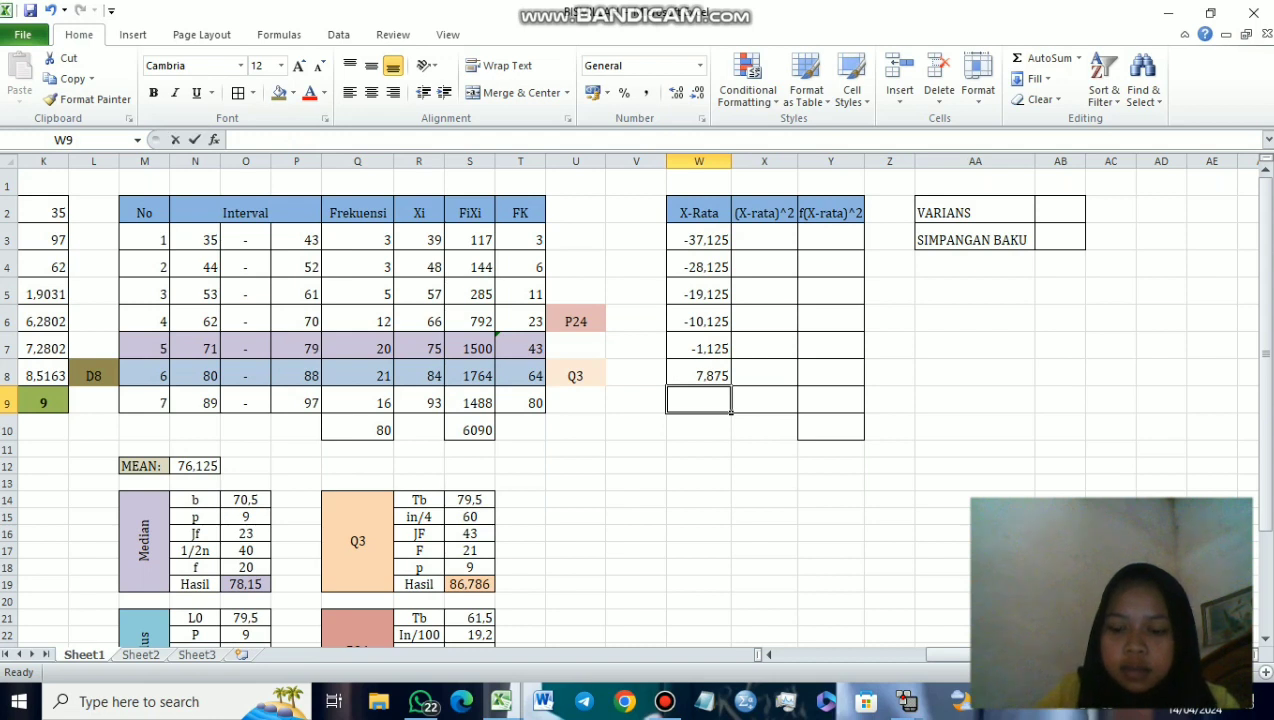
# Step: Calculate the seventh class's X-Rata value in cell W9 as its midpoint minus the mean, using =R9-N12
pyautogui.write('=')
pyautogui.press('Left')
pyautogui.press('Left')
pyautogui.press('Left')
pyautogui.press('Left')
pyautogui.press('Left')
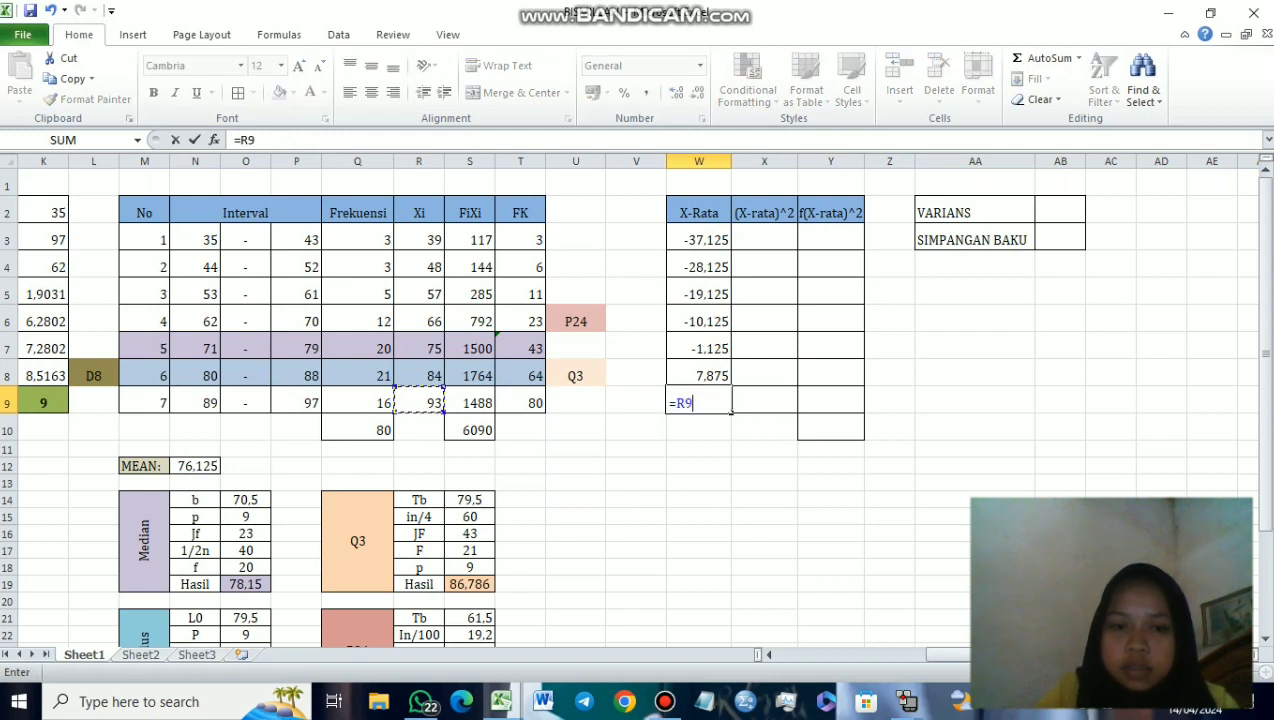
pyautogui.write('-')
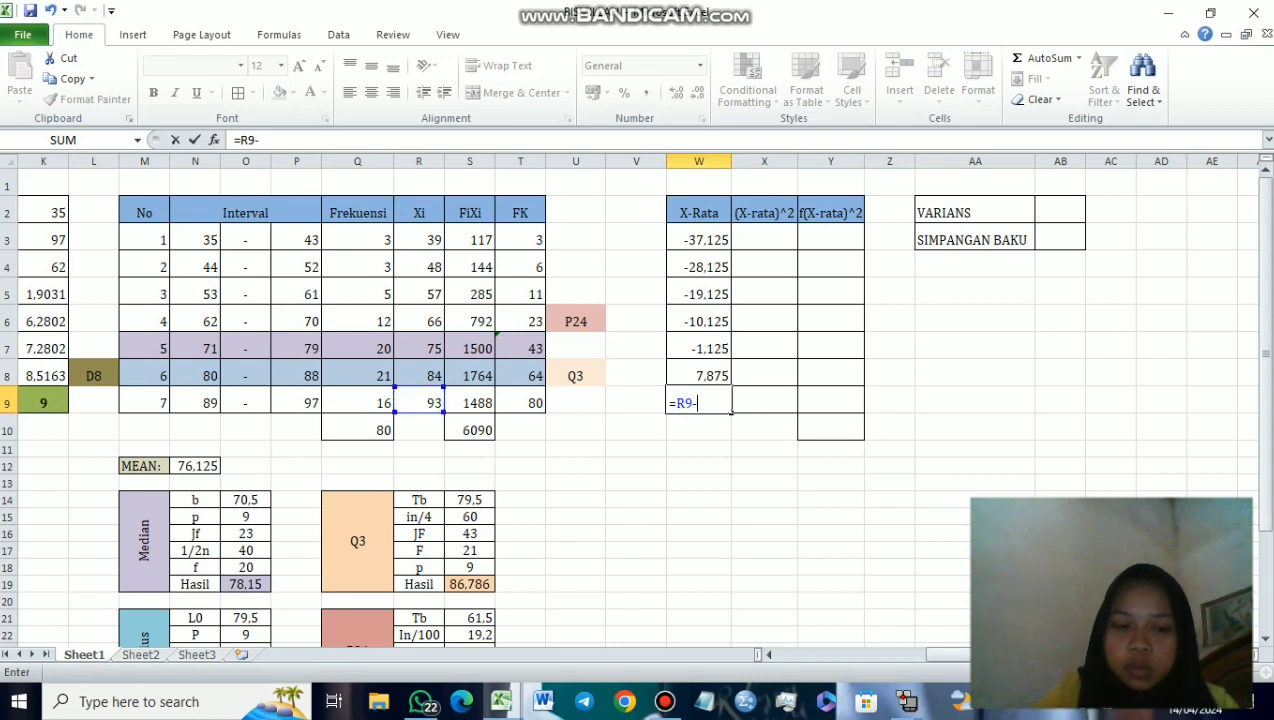
pyautogui.click(194, 466)
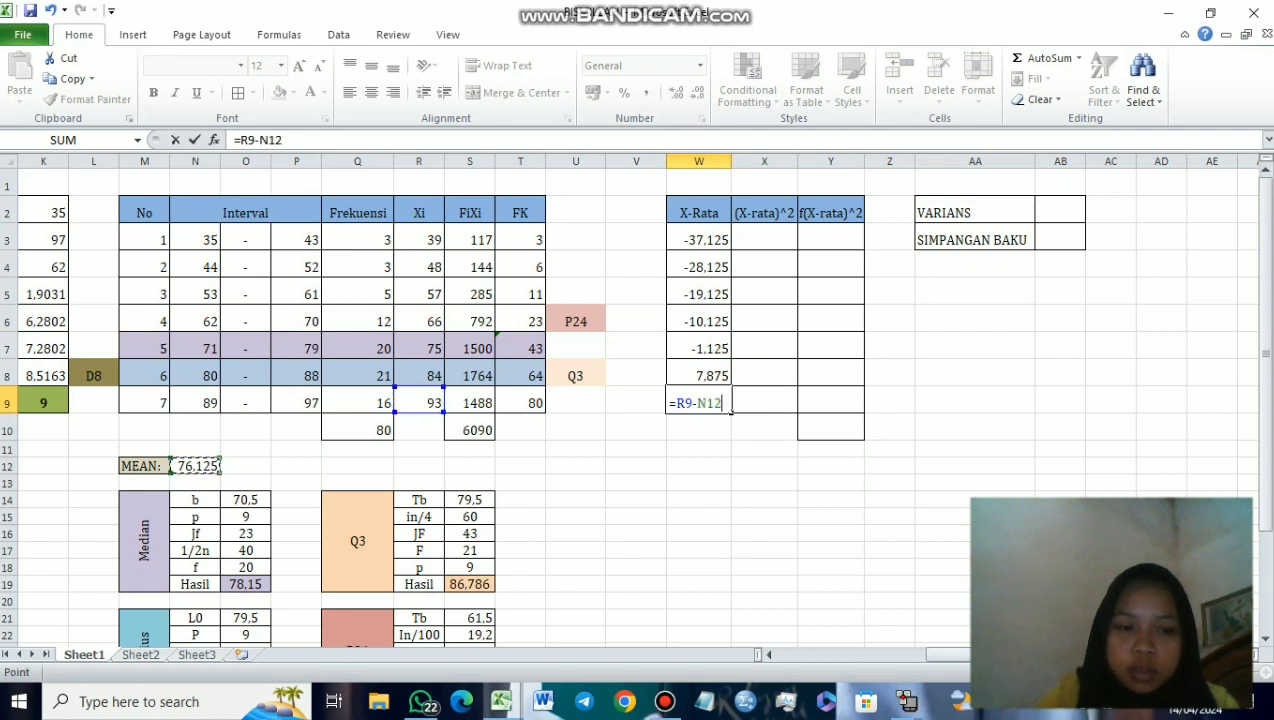
pyautogui.press('Return')
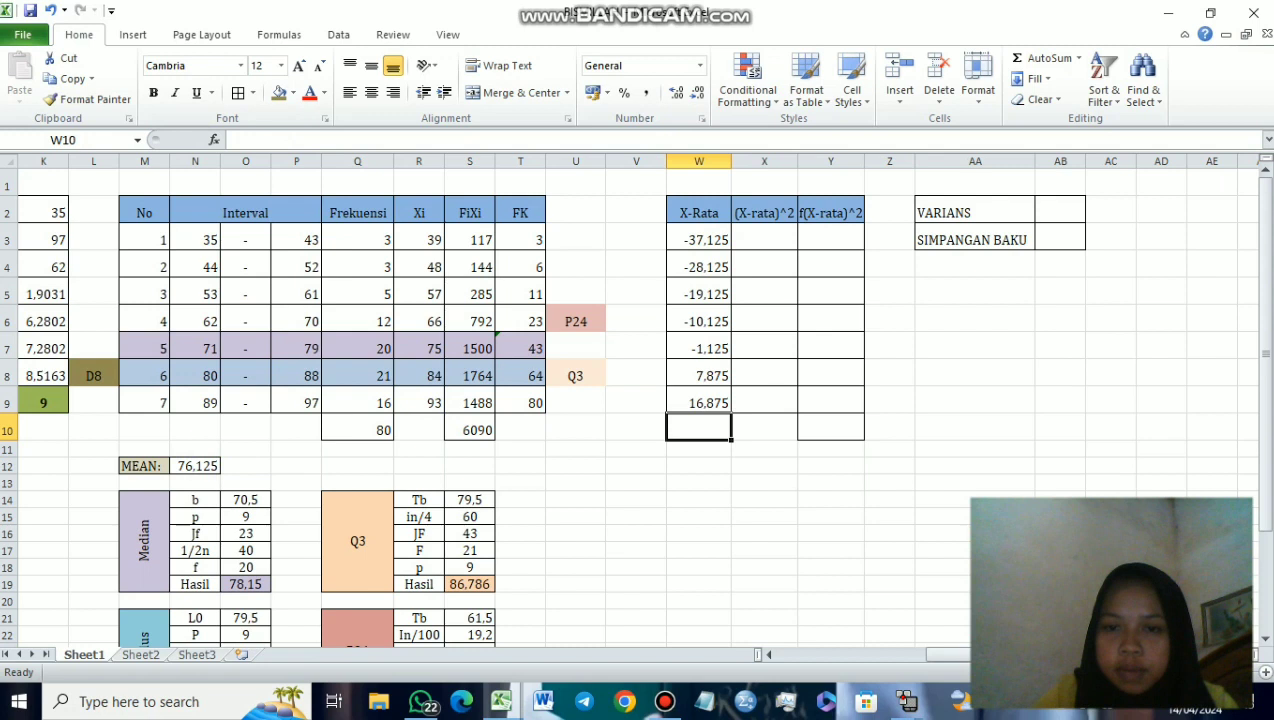
# Step: Square the first class's deviation in the (X-rata)^2 column, entering =W3^2 in cell X3
pyautogui.click(764, 240)
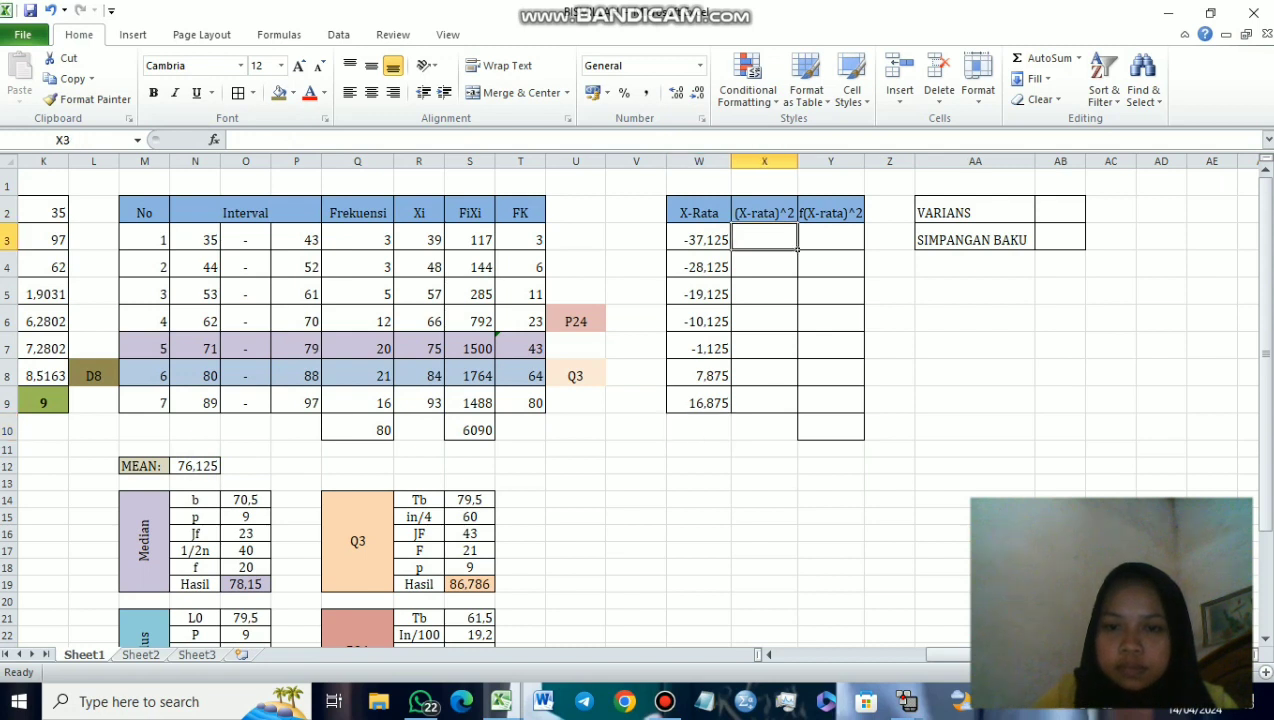
pyautogui.moveTo(764, 377); pyautogui.dragTo(764, 294)
pyautogui.click(764, 240)
pyautogui.write('=')
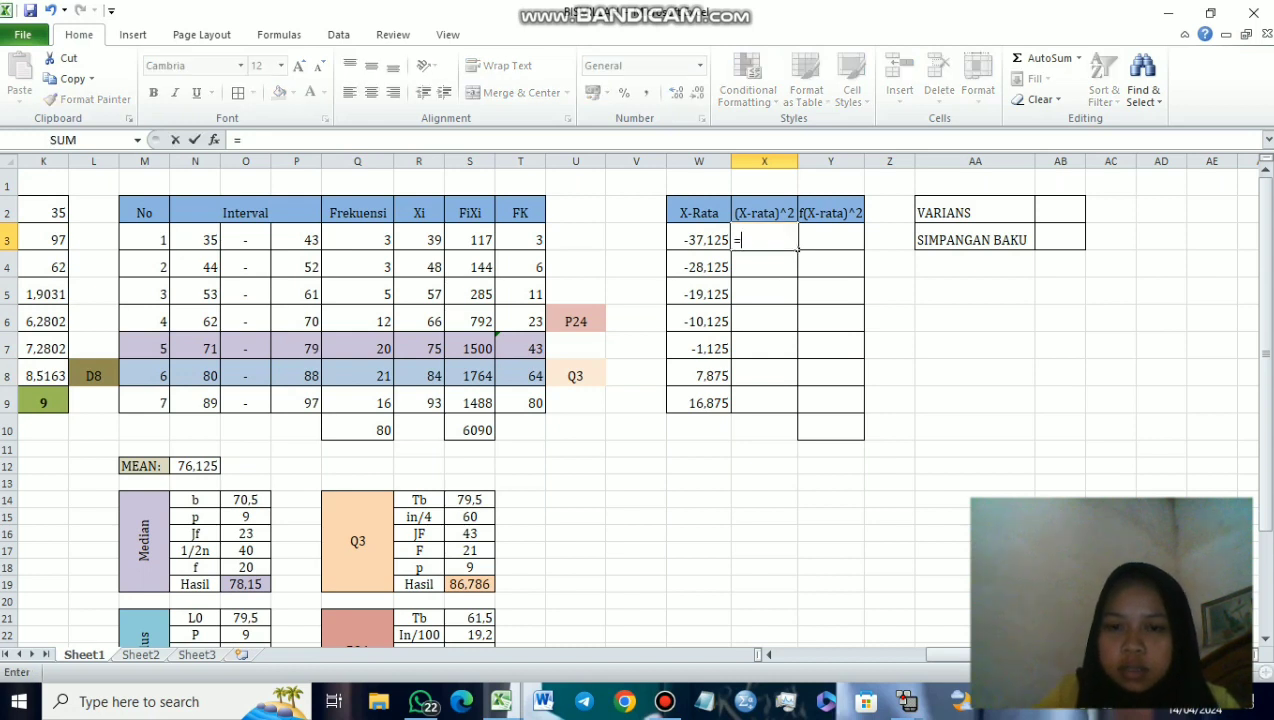
pyautogui.press('Left')
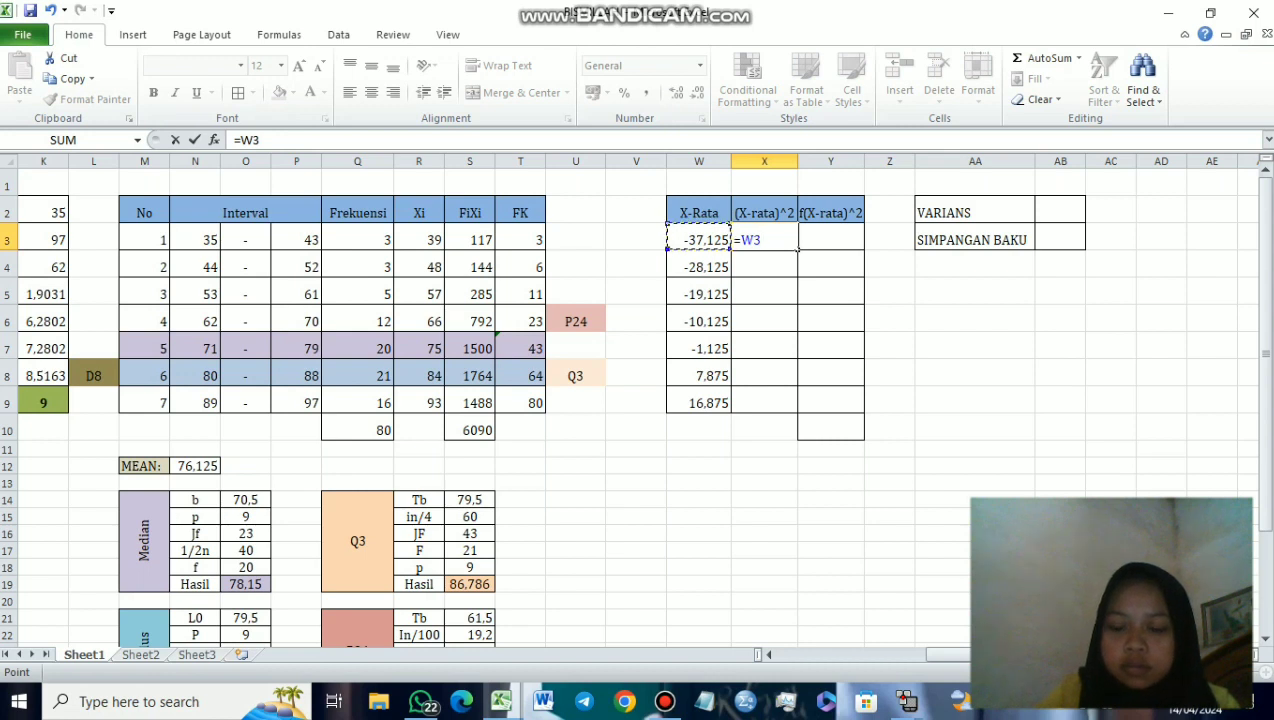
pyautogui.write('^')
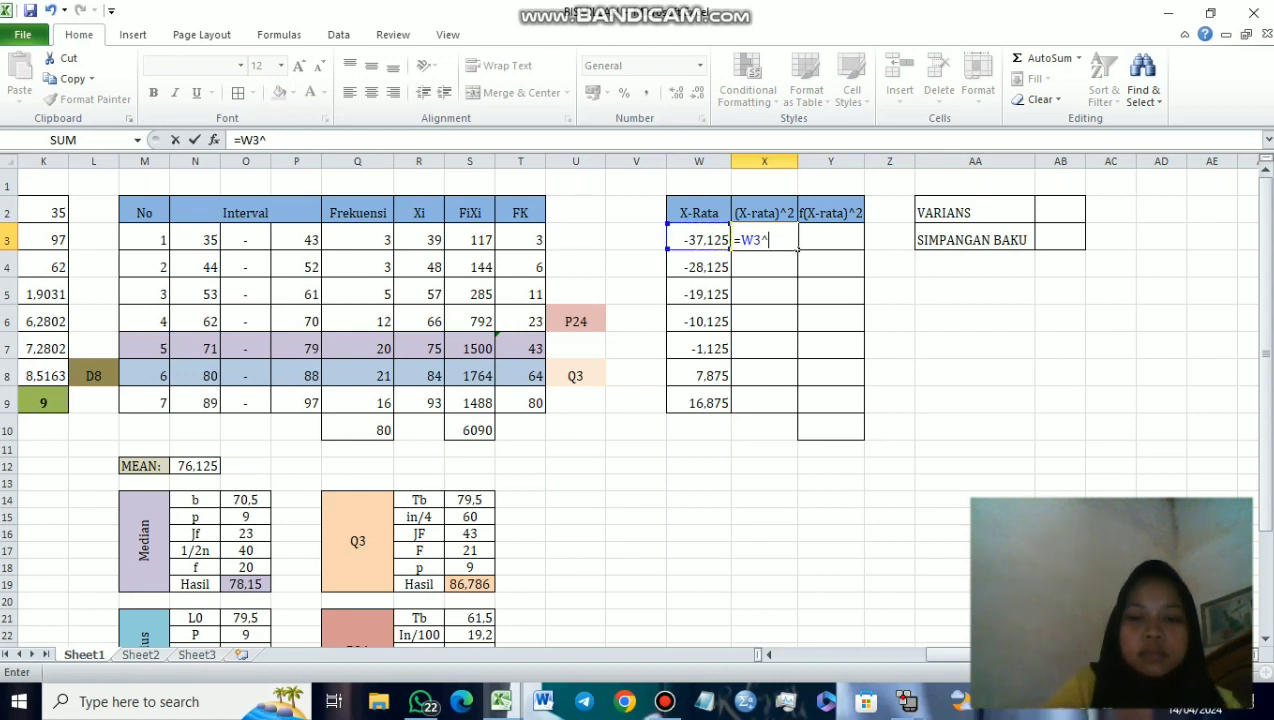
pyautogui.write('2')
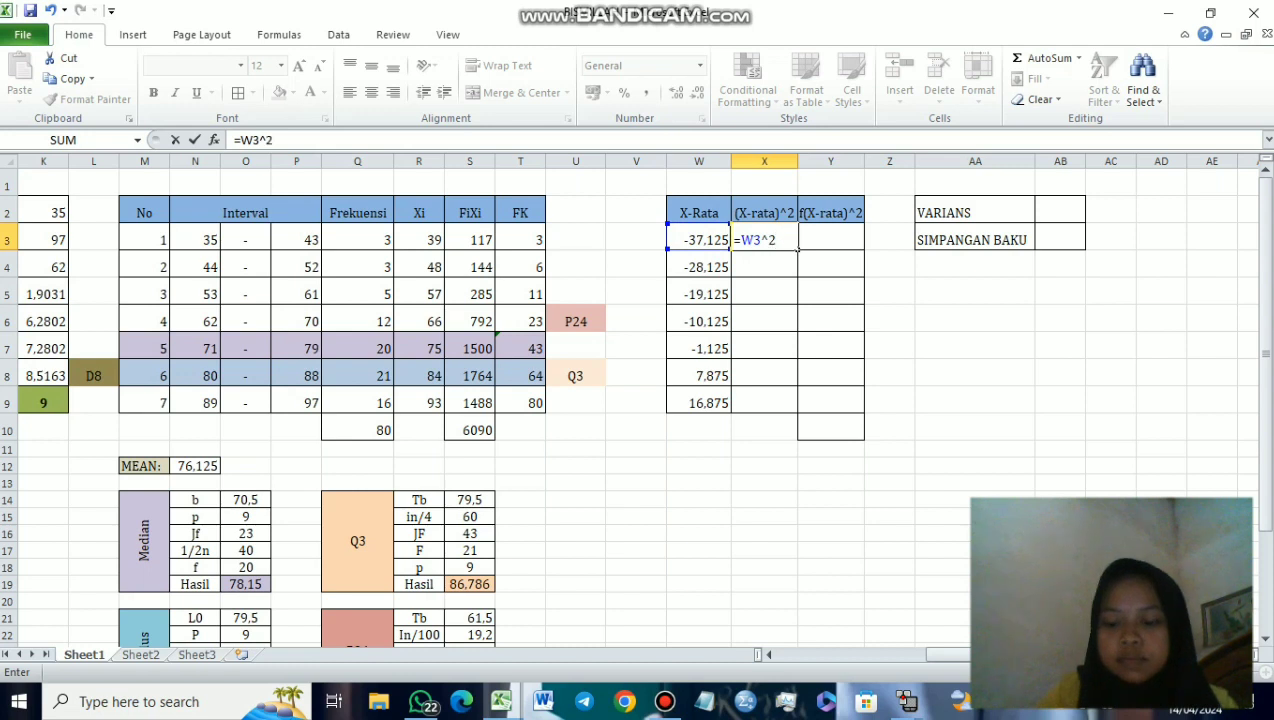
pyautogui.press('Return')
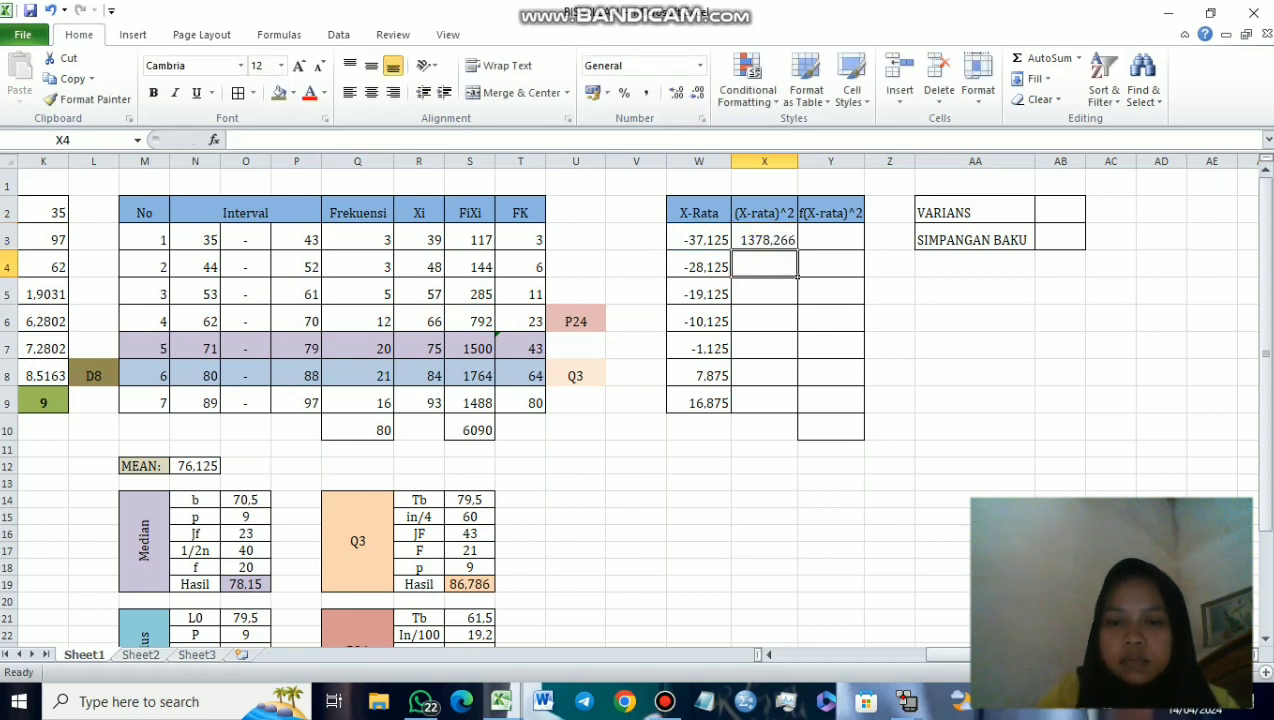
# Step: Fill the squared-deviation formula from cell X3 down through X9 for the remaining classes
pyautogui.click(764, 240)
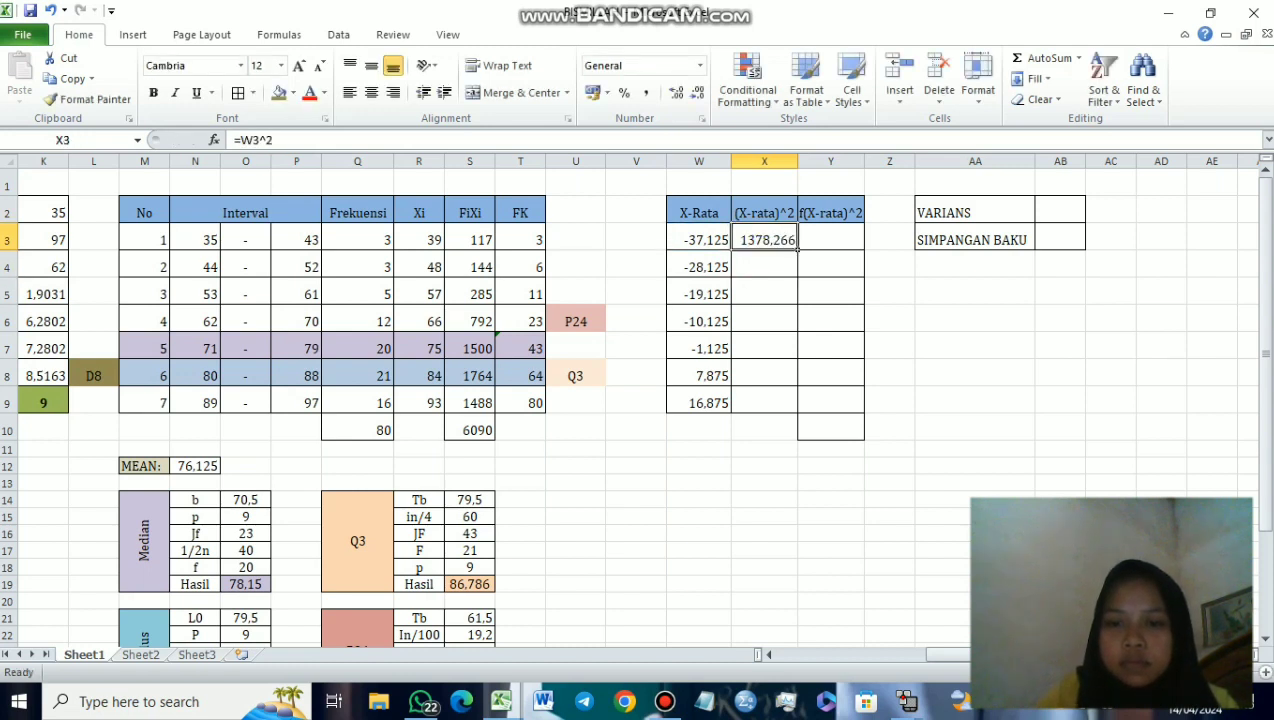
pyautogui.moveTo(797, 250); pyautogui.dragTo(790, 408)
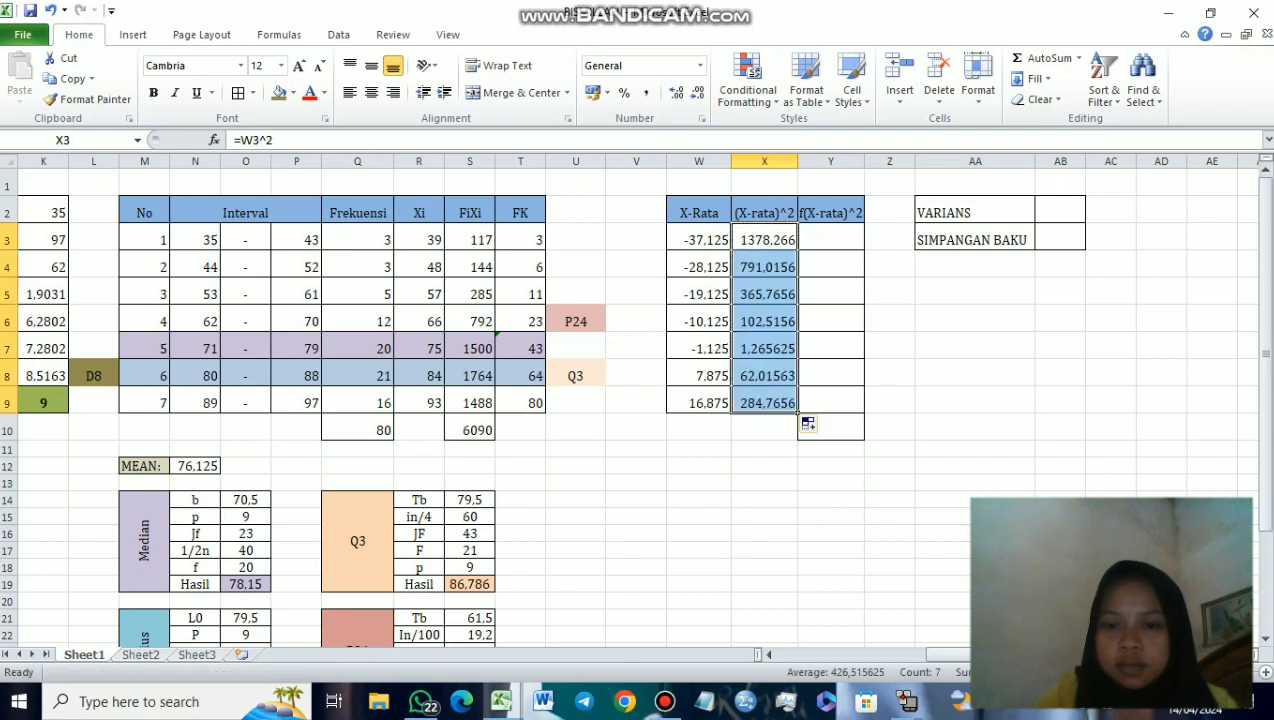
pyautogui.moveTo(764, 321); pyautogui.dragTo(830, 403)
pyautogui.click(770, 321)
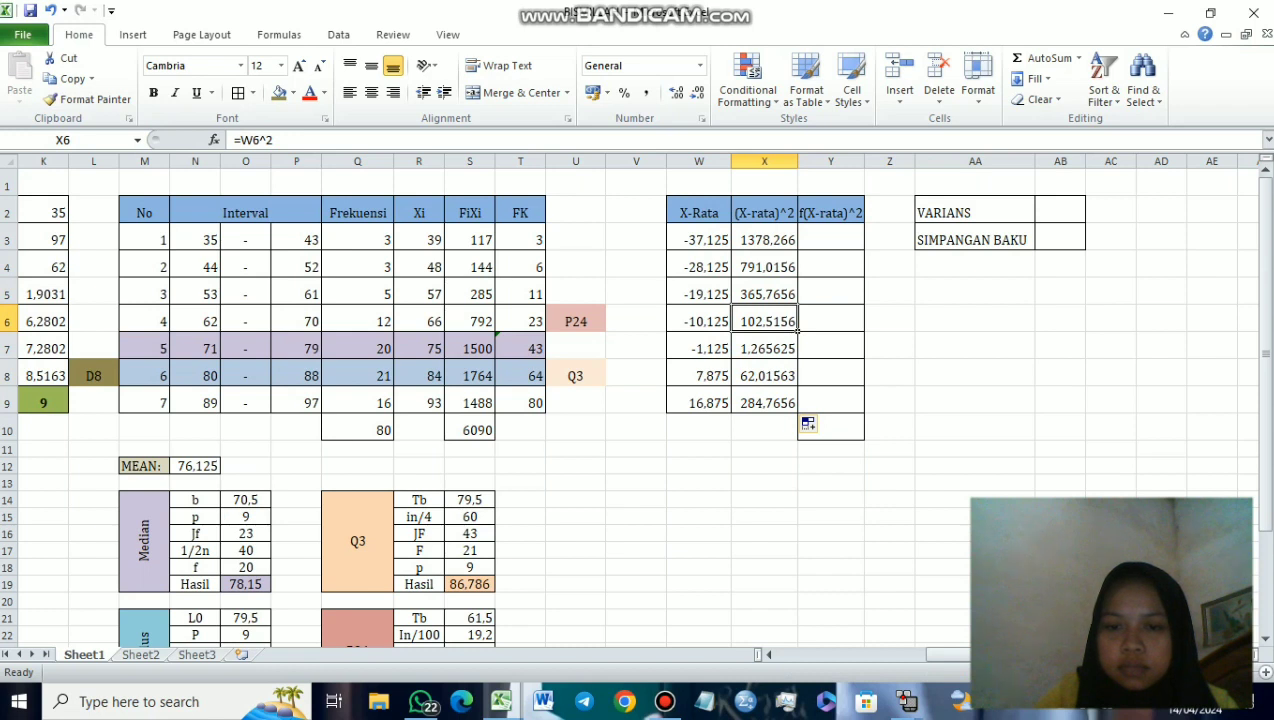
# Step: Multiply the first class's frequency by its squared deviation in the f(X-rata)^2 column, entering =Q3*X3 in cell Y3
pyautogui.click(830, 213)
pyautogui.click(830, 240)
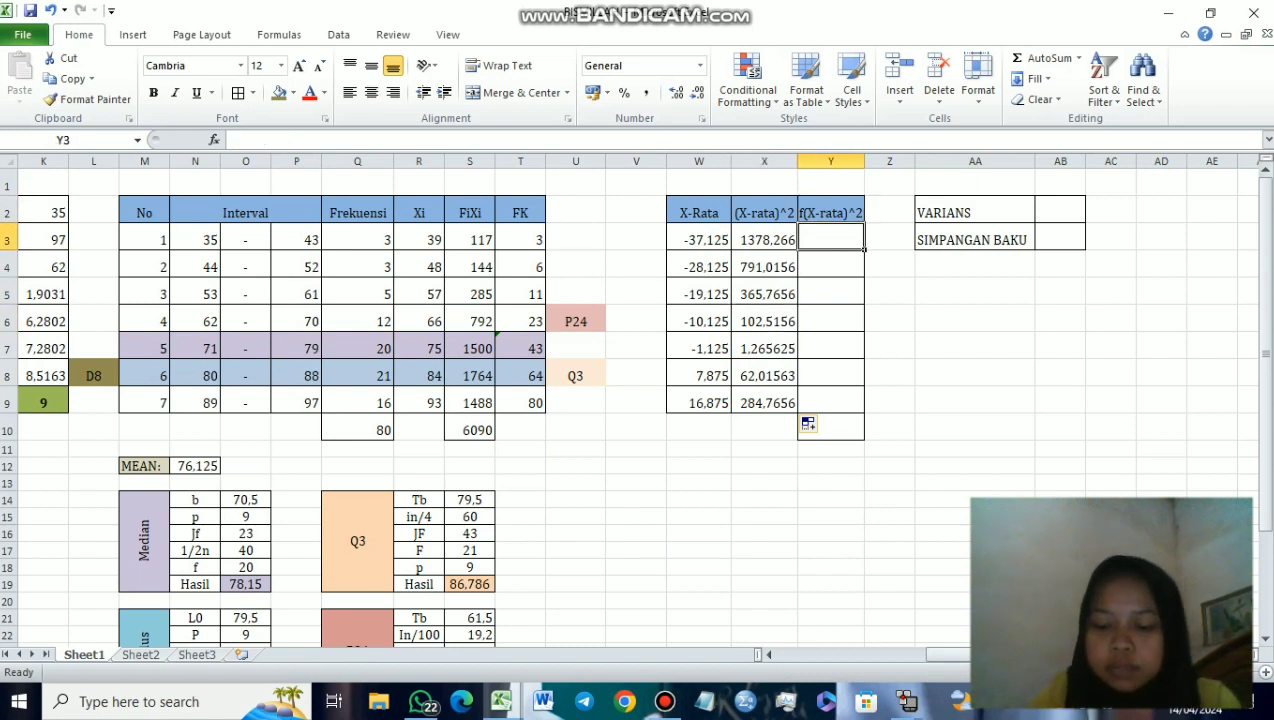
pyautogui.write('=')
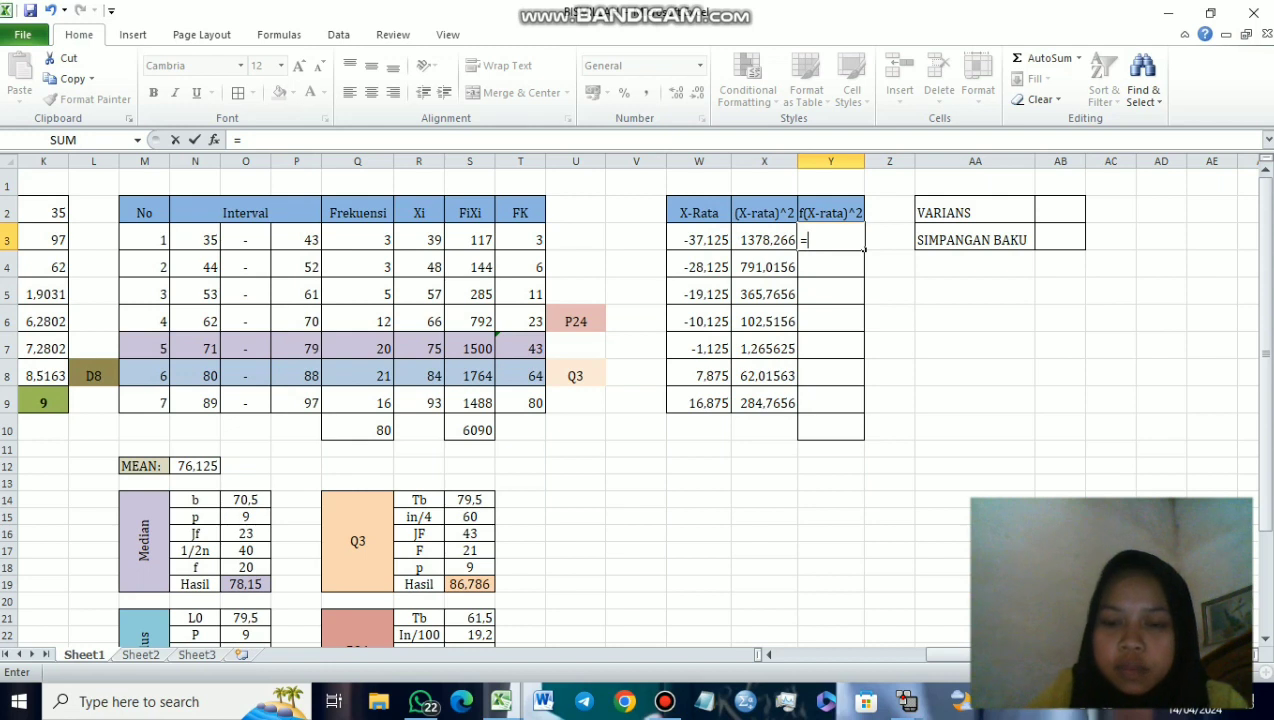
pyautogui.click(357, 240)
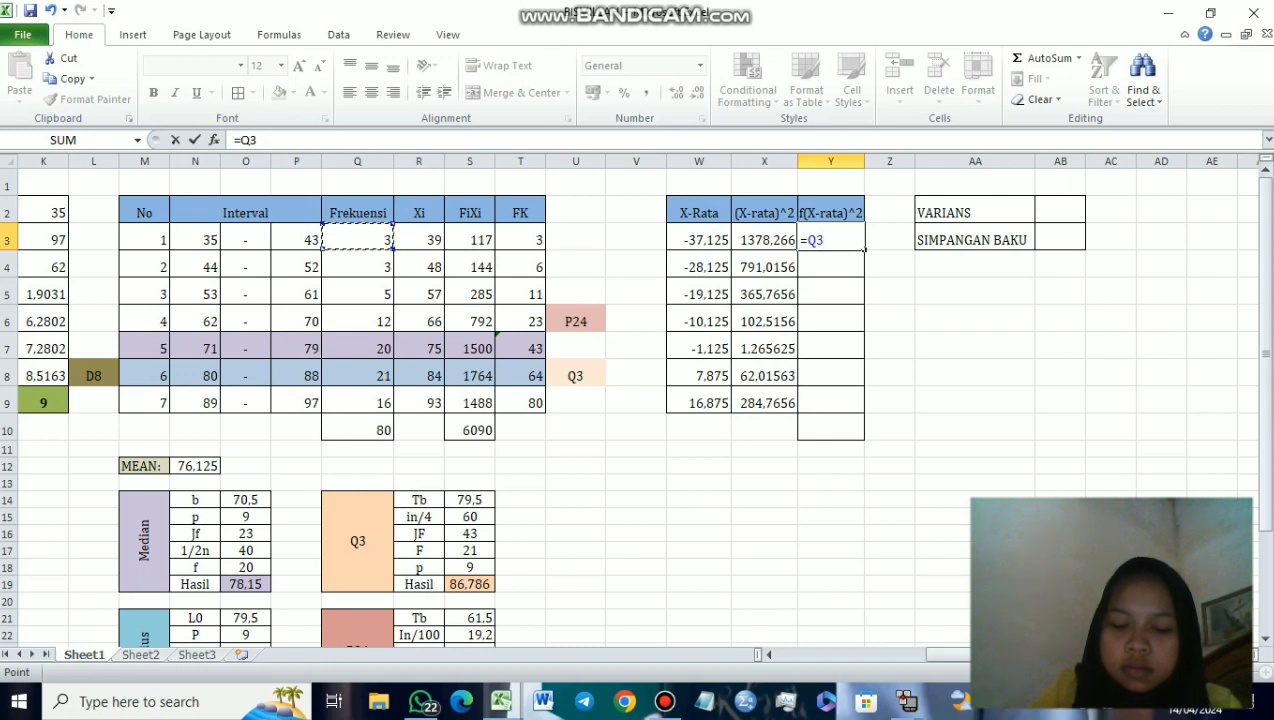
pyautogui.write('*')
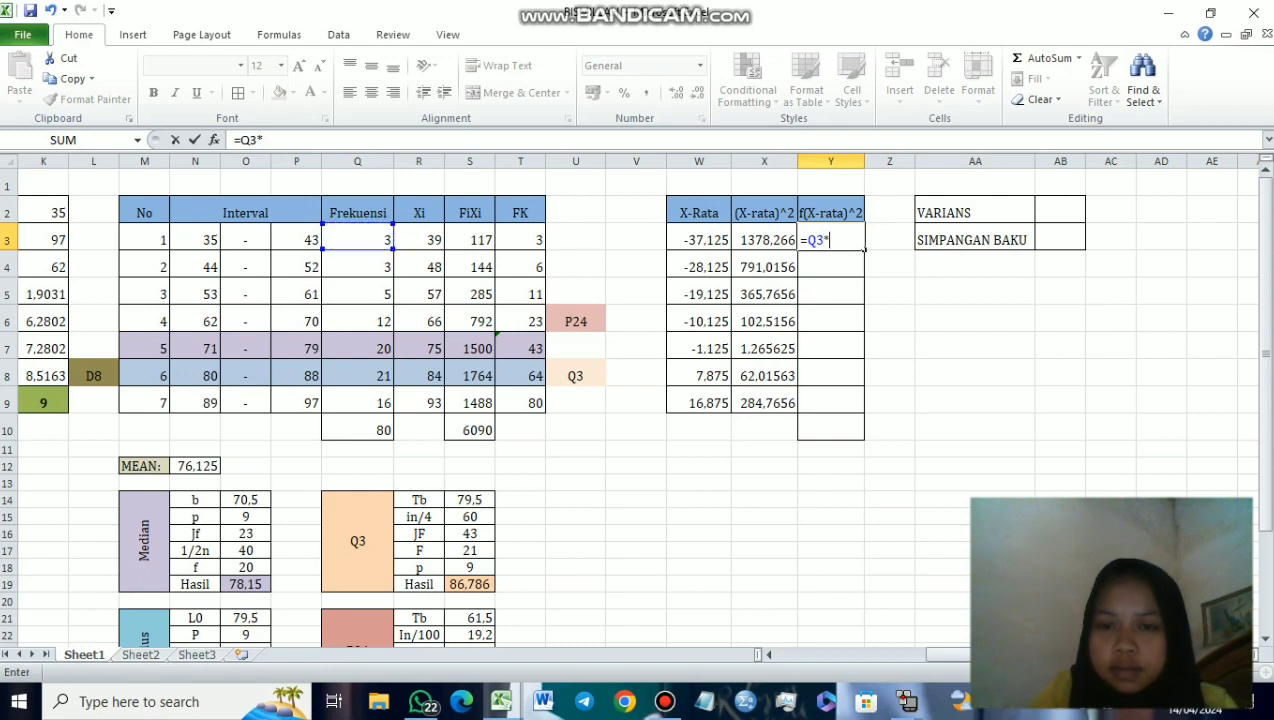
pyautogui.click(764, 240)
pyautogui.press('Return')
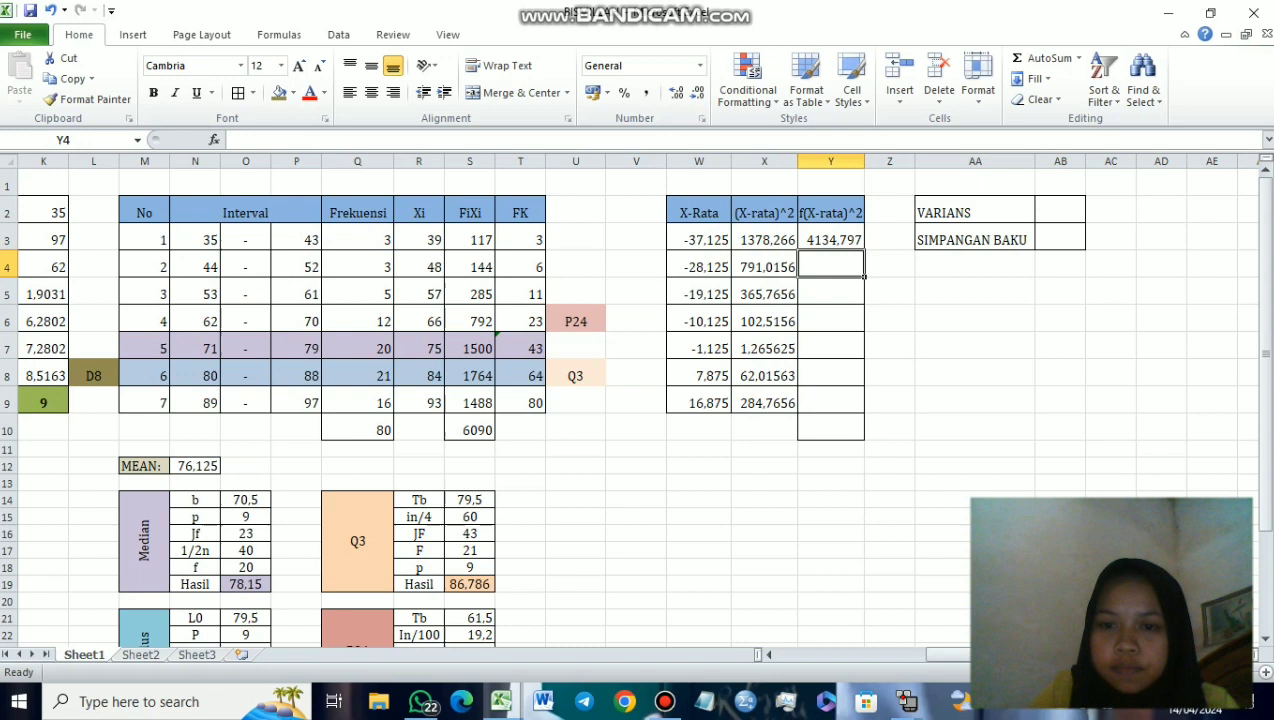
# Step: Fill the f(X-rata)^2 formula from cell Y3 down through Y9 for the remaining classes
pyautogui.click(830, 240)
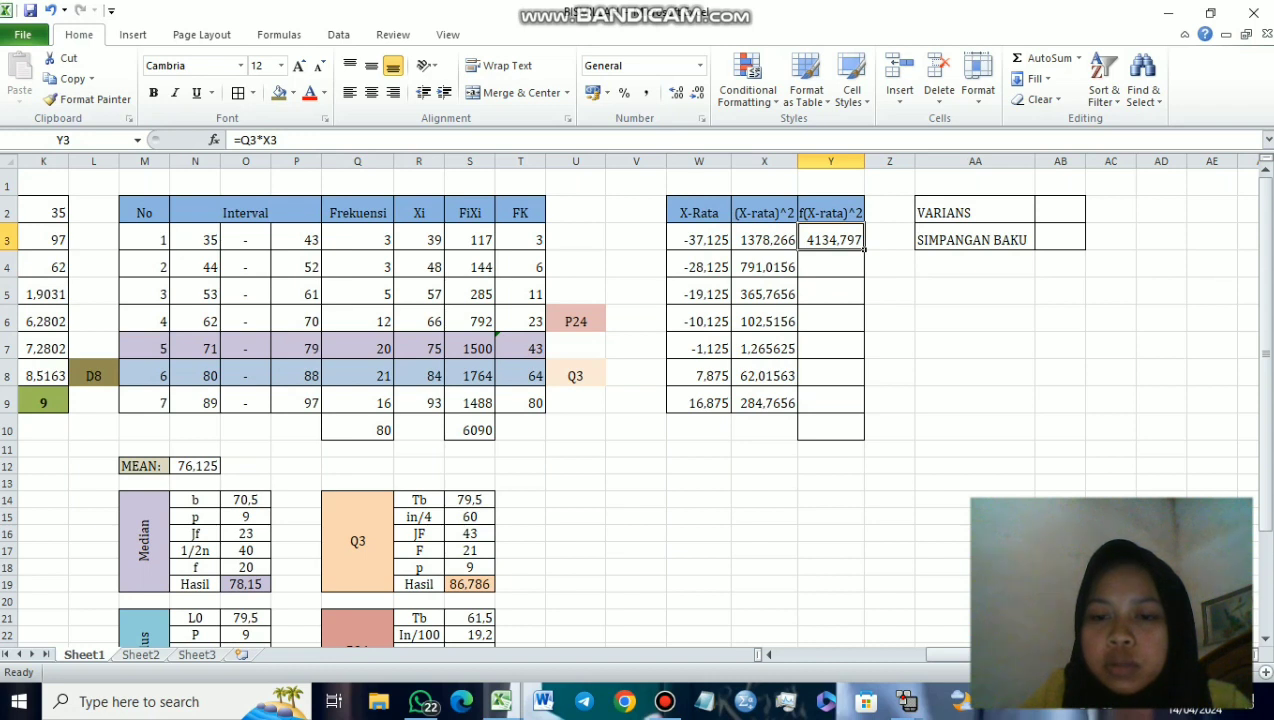
pyautogui.moveTo(864, 251); pyautogui.dragTo(864, 411)
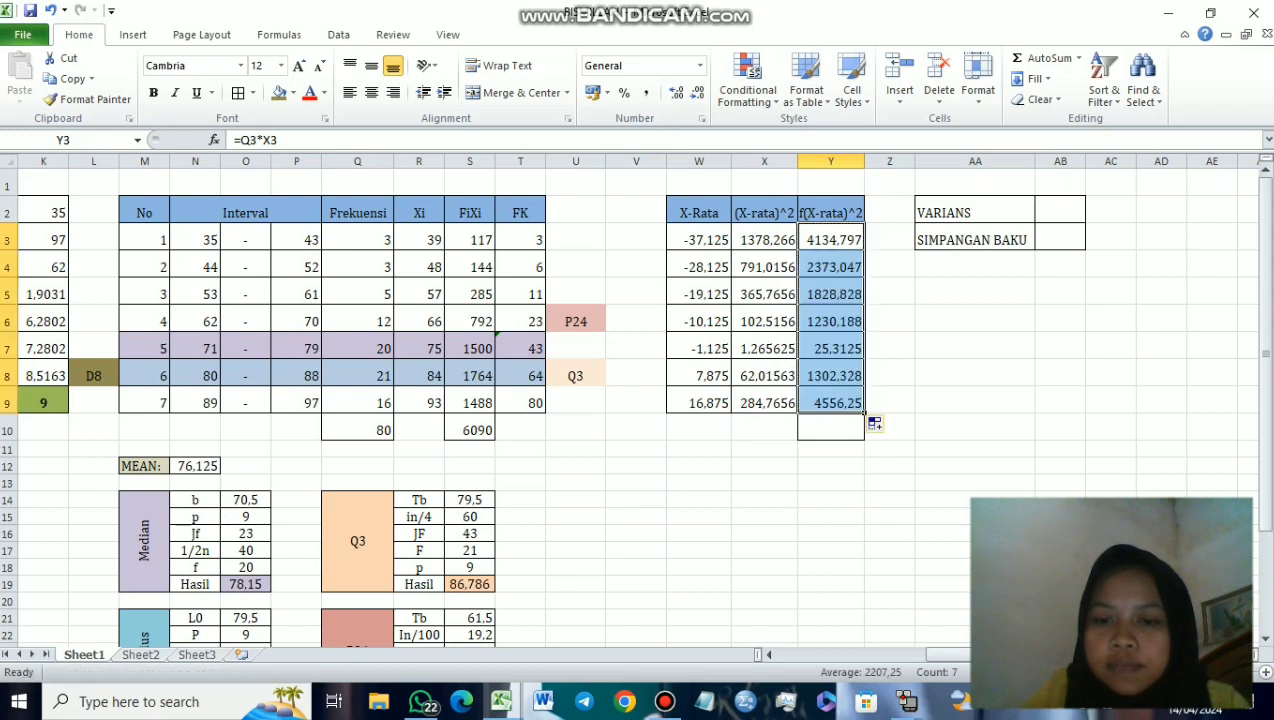
pyautogui.click(975, 290)
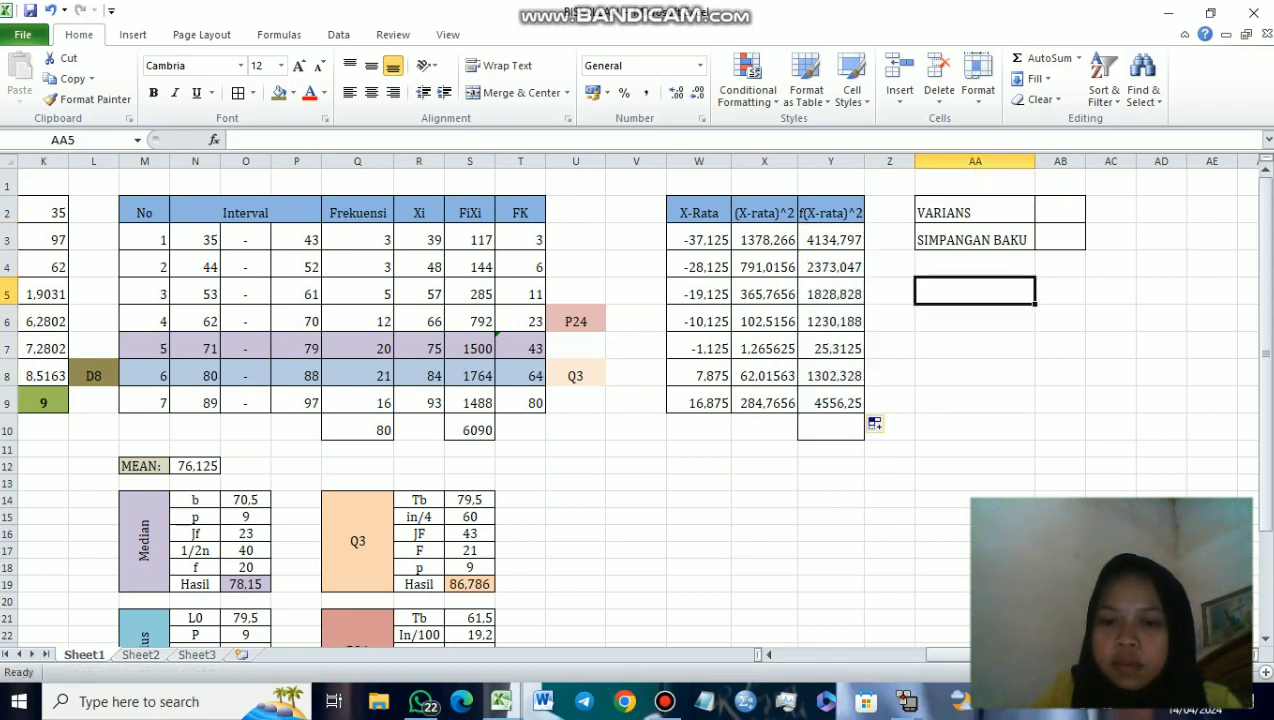
# Step: Total the f(X-rata)^2 column in cell Y10 with the formula =SUM(Y3:Y9)
pyautogui.click(830, 428)
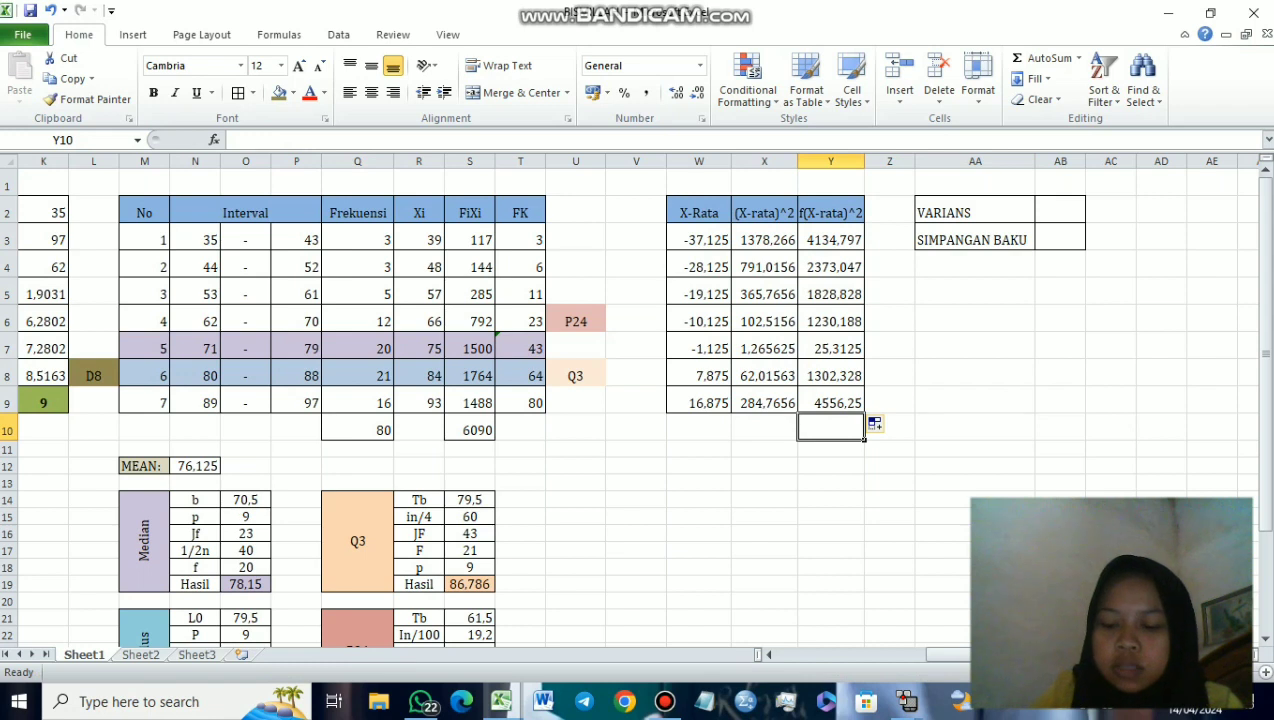
pyautogui.write('=SUM')
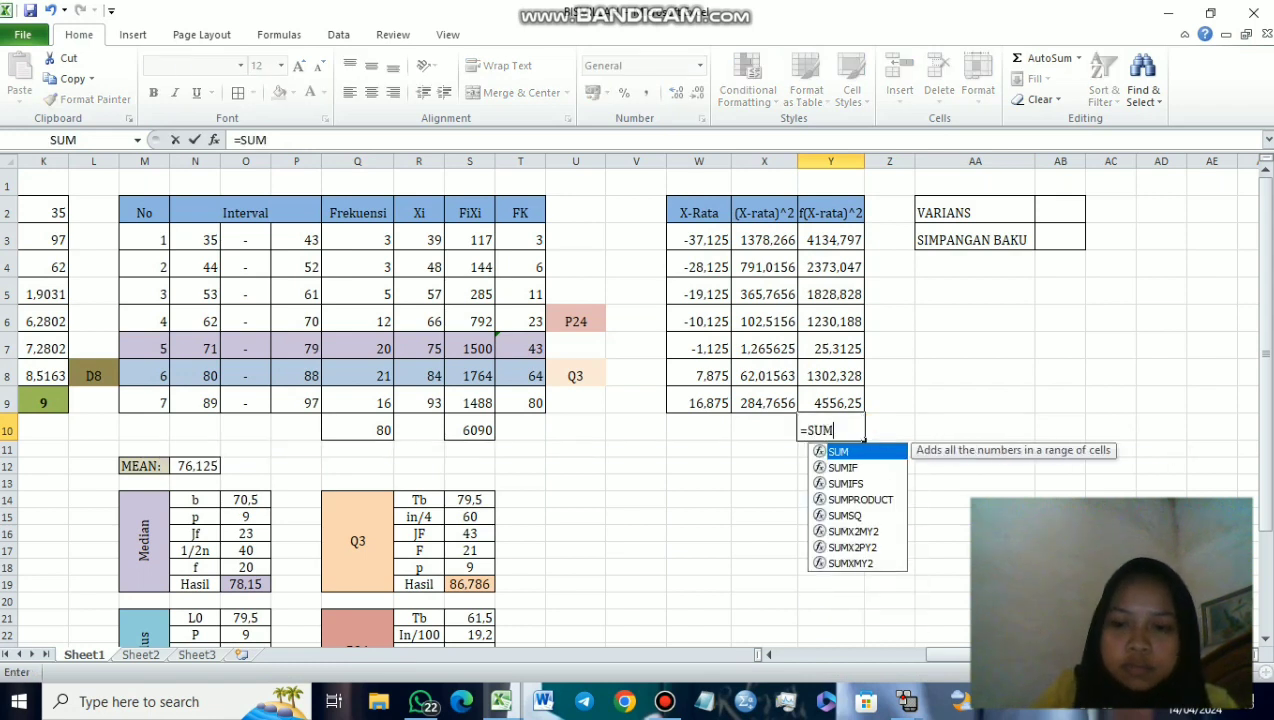
pyautogui.write('A9')
pyautogui.press('BackSpace')
pyautogui.write('(')
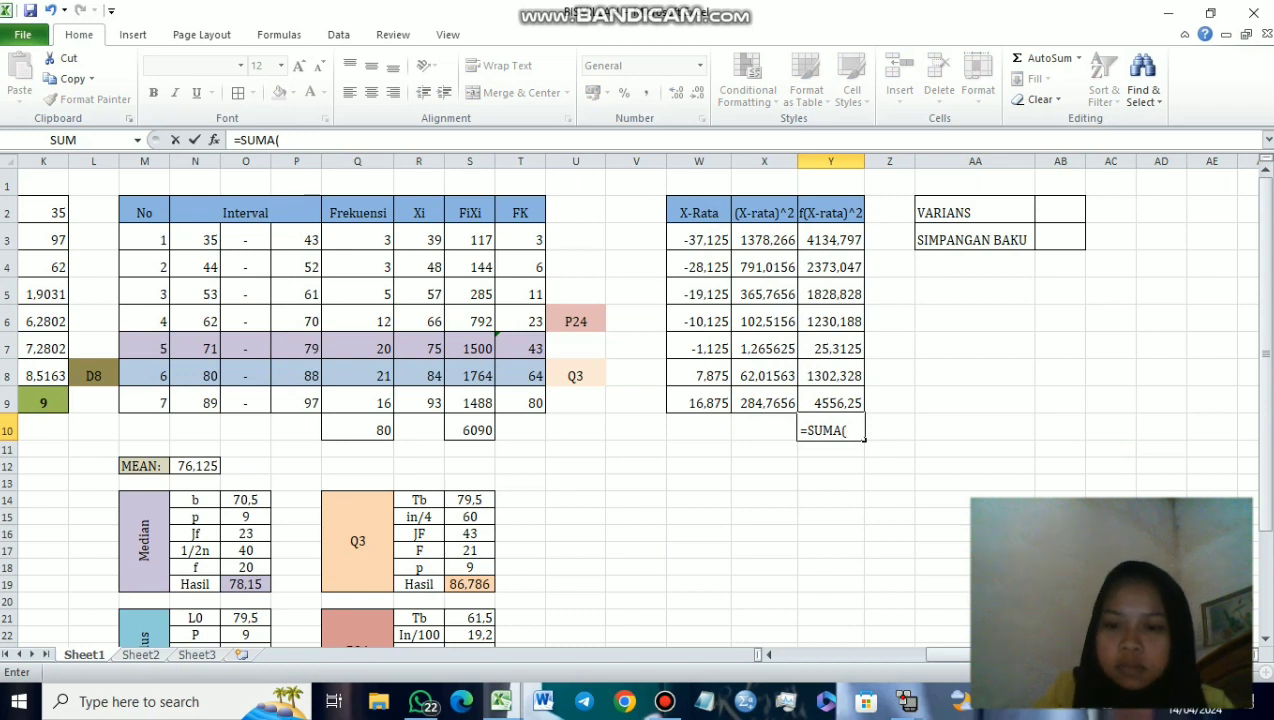
pyautogui.press('BackSpace')
pyautogui.press('BackSpace')
pyautogui.write('(Y3')
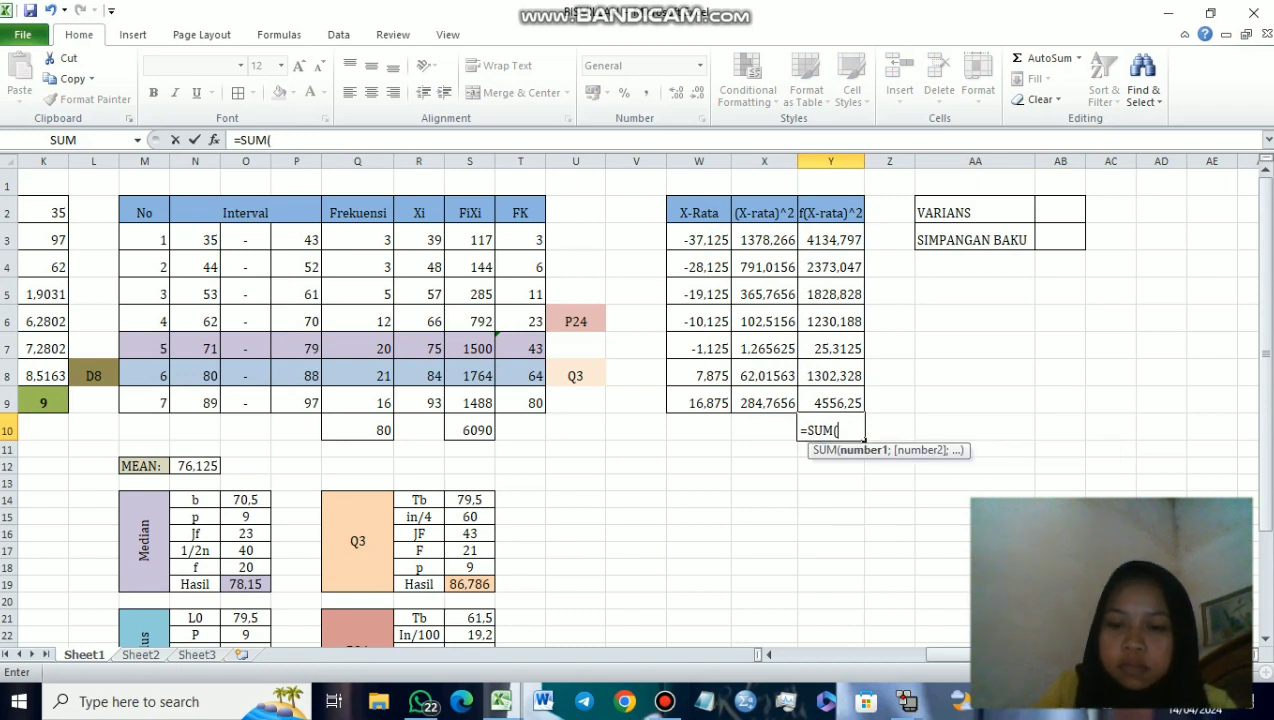
pyautogui.write(':Y9)')
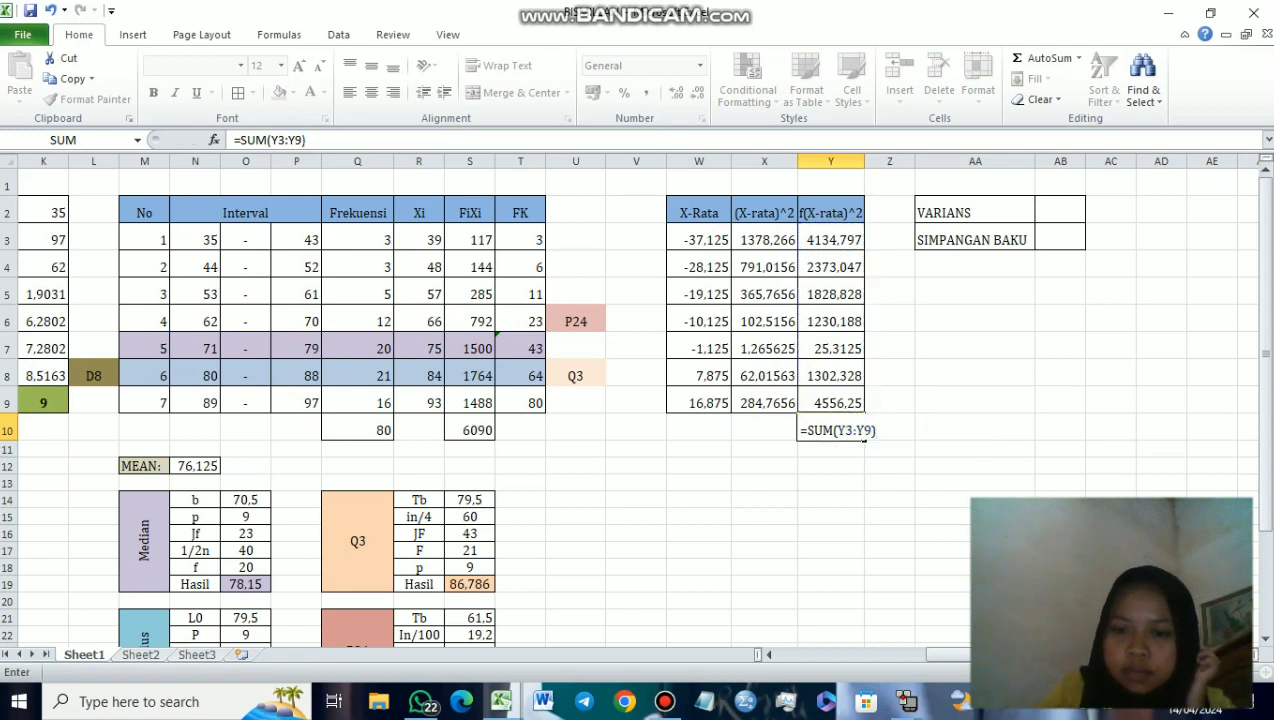
pyautogui.press('Return')
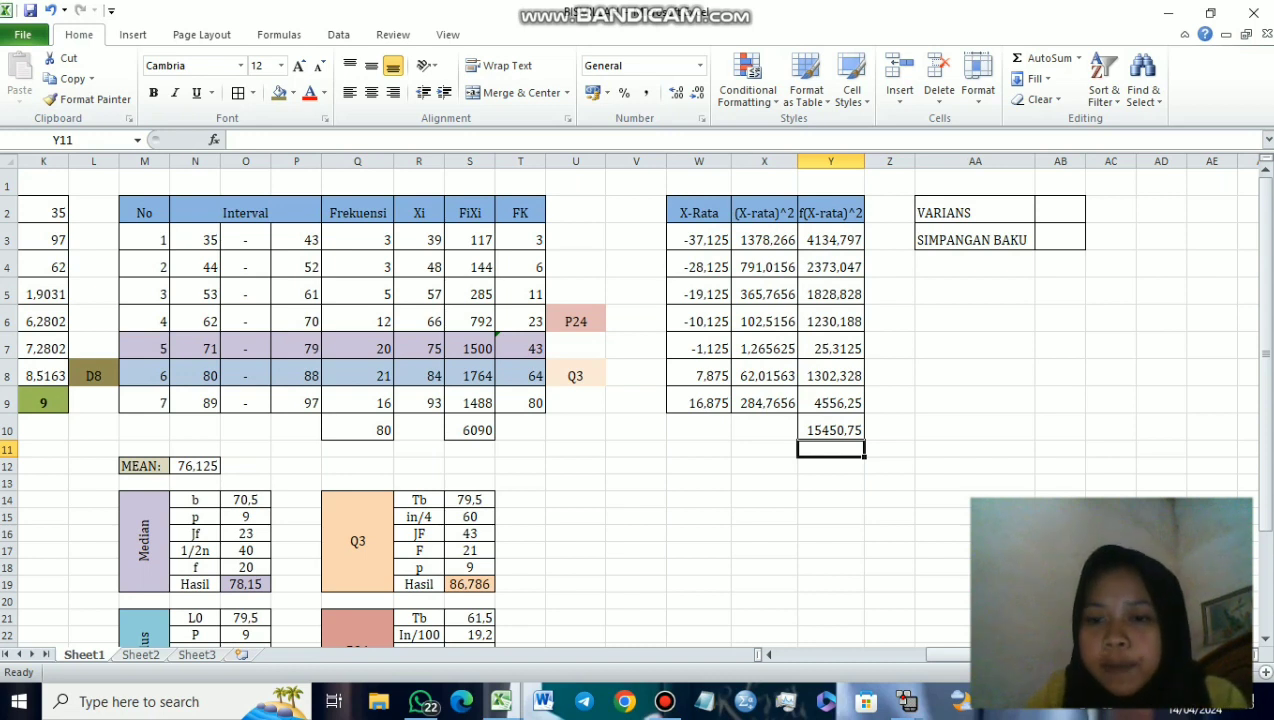
# Step: Calculate the VARIANS value in cell AB2 by dividing the f(X-rata)^2 total by the total frequency, using =Y10/Q10
pyautogui.click(1060, 212)
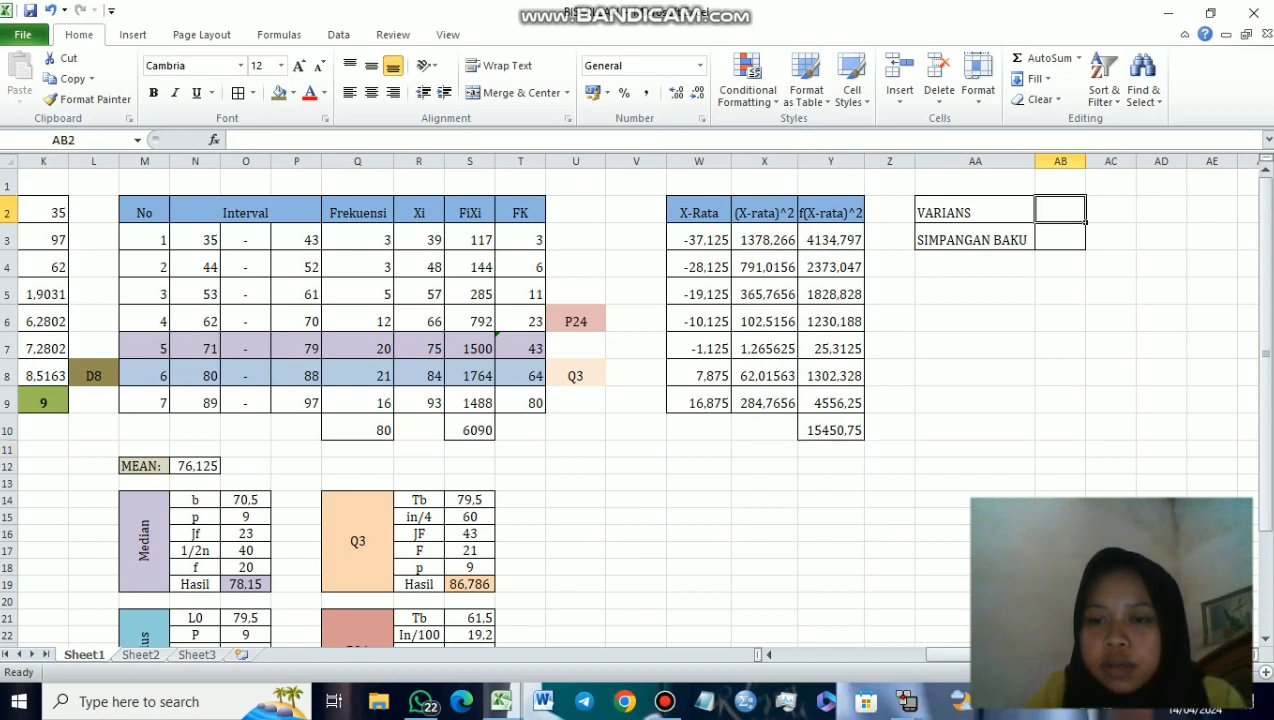
pyautogui.write('=')
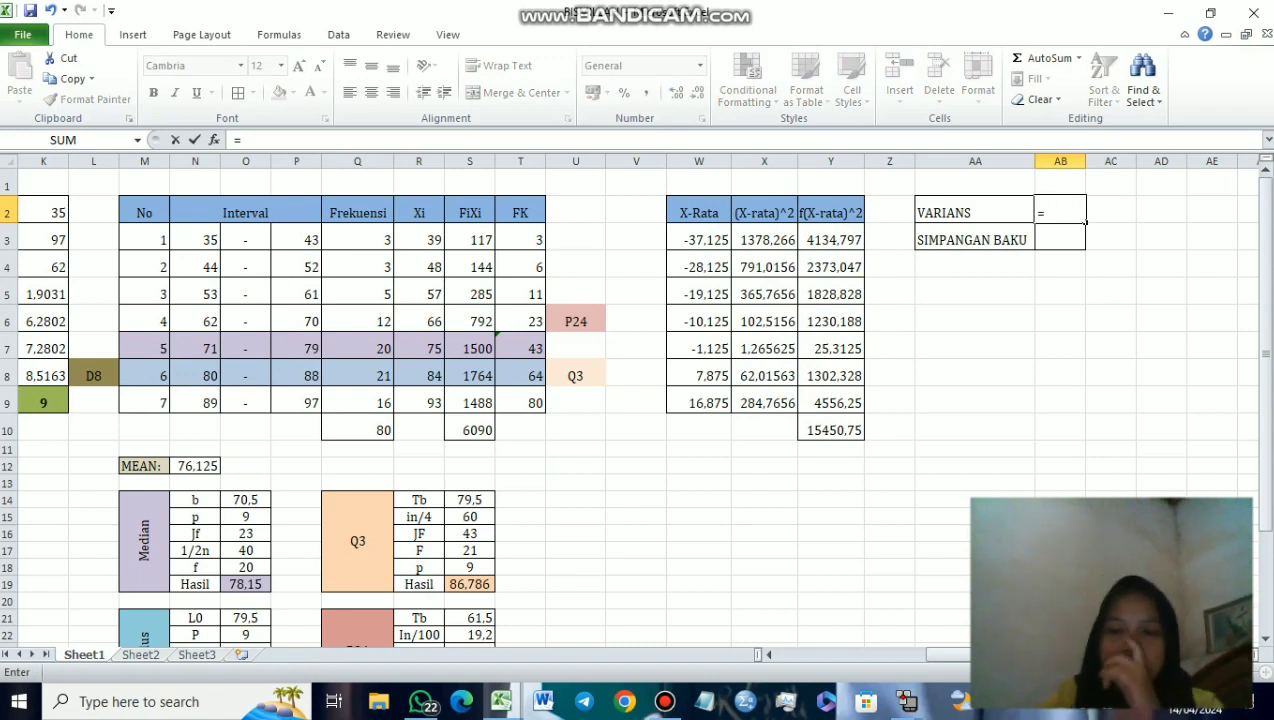
pyautogui.click(831, 430)
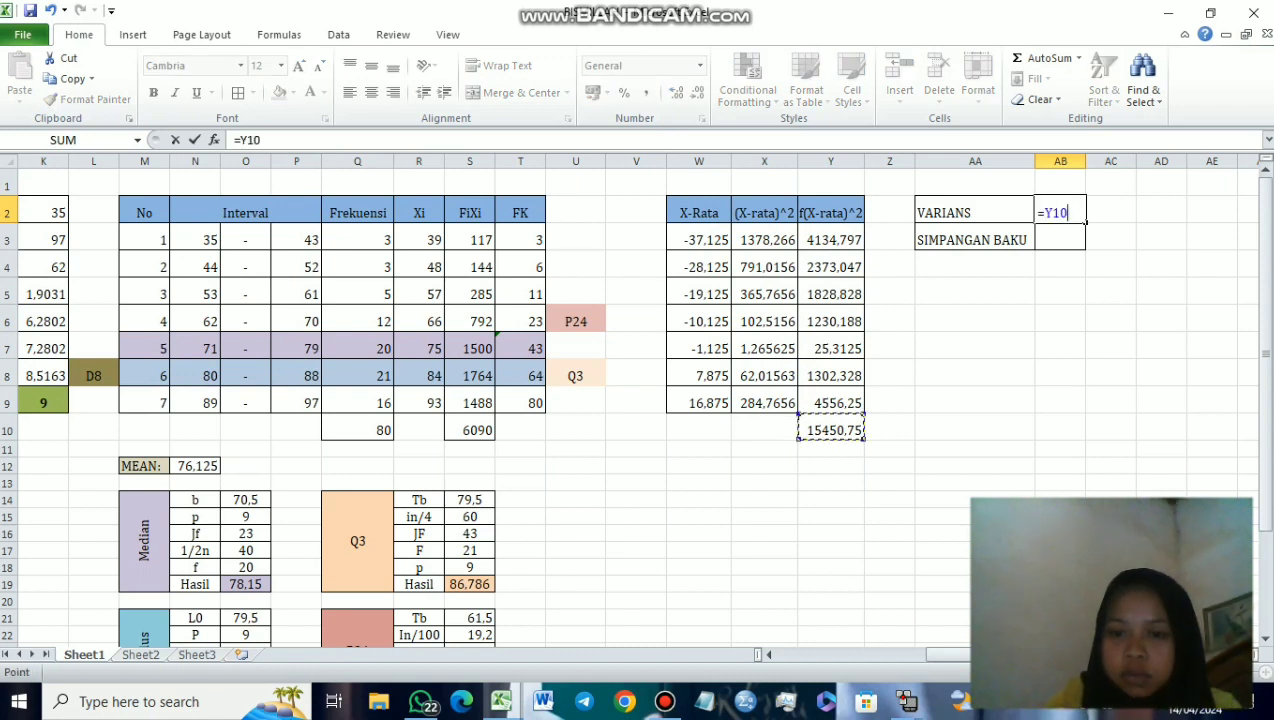
pyautogui.write('/')
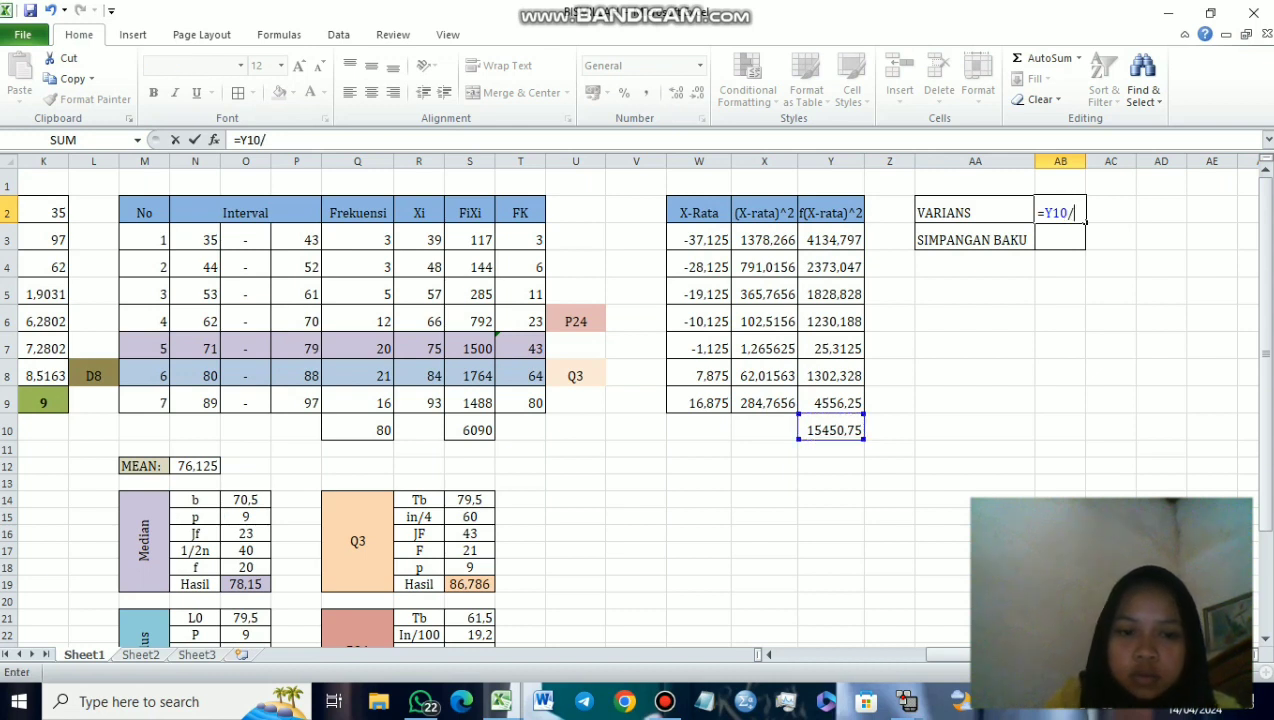
pyautogui.click(357, 430)
pyautogui.press('Return')
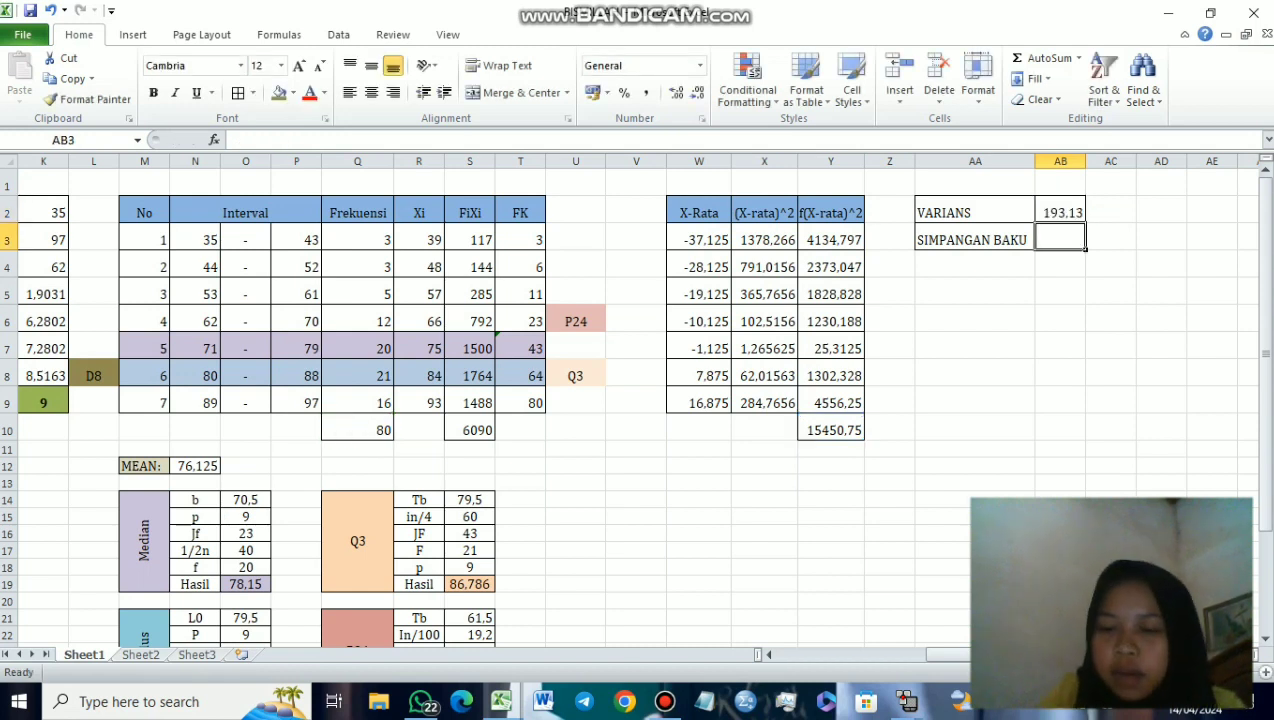
# Step: Calculate the SIMPANGAN BAKU value in cell AB3 as the square root of the variance, using =SQRT(AB2)
pyautogui.write('=')
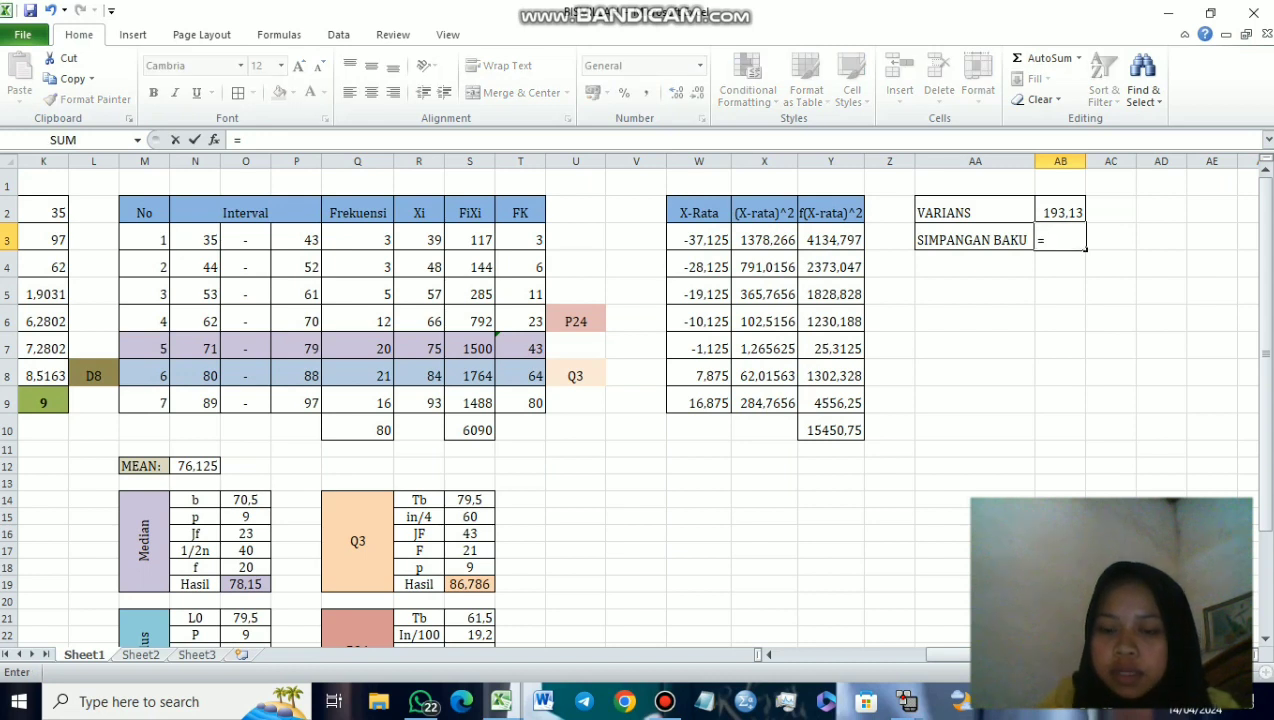
pyautogui.write('S')
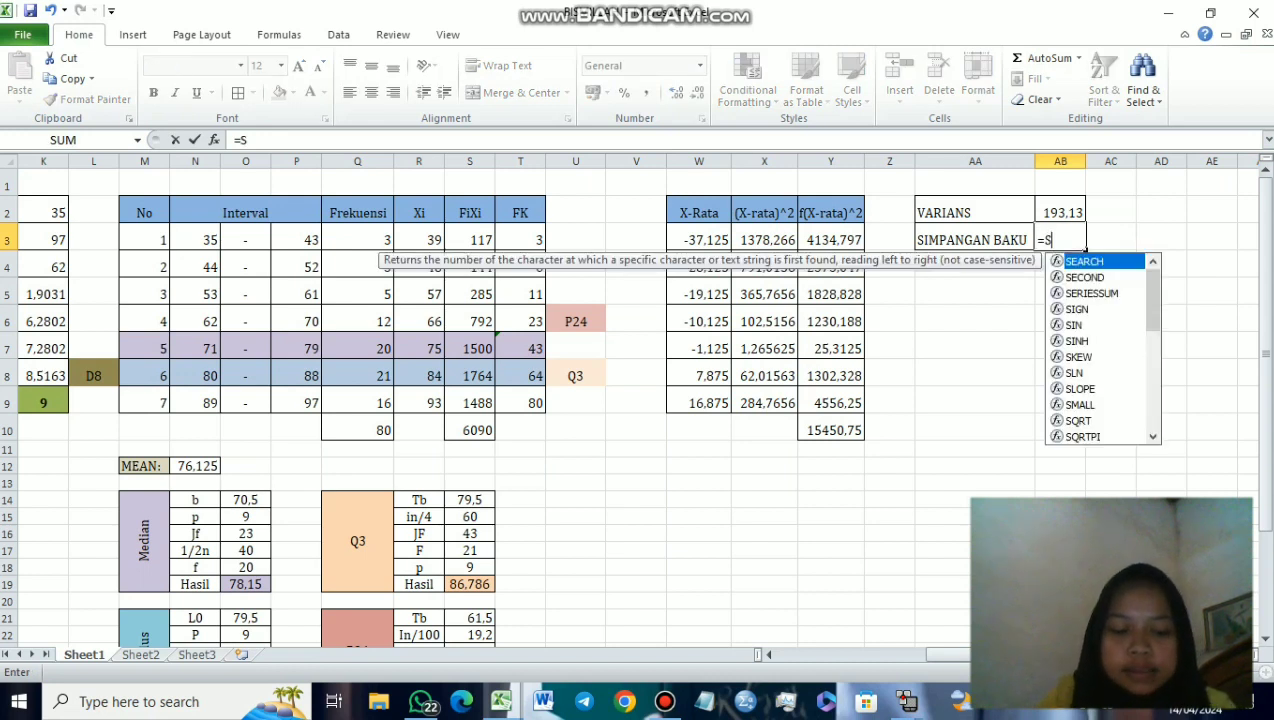
pyautogui.write('QRT')
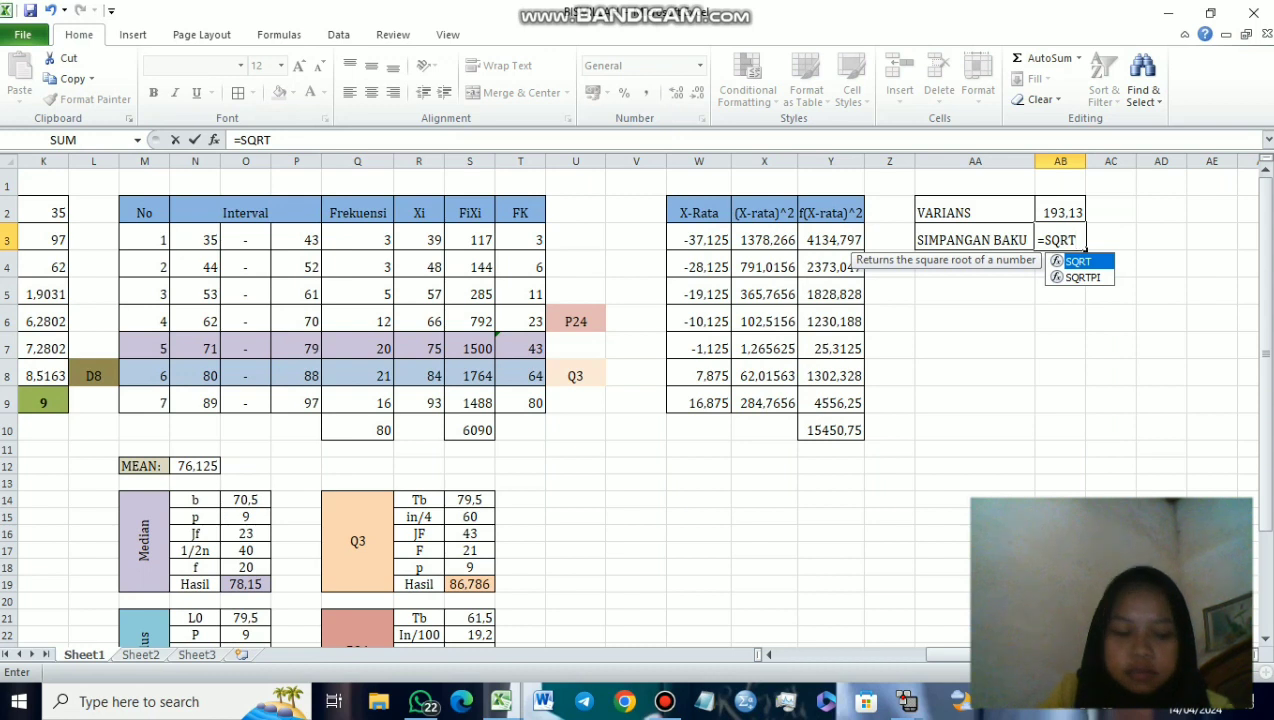
pyautogui.write('(')
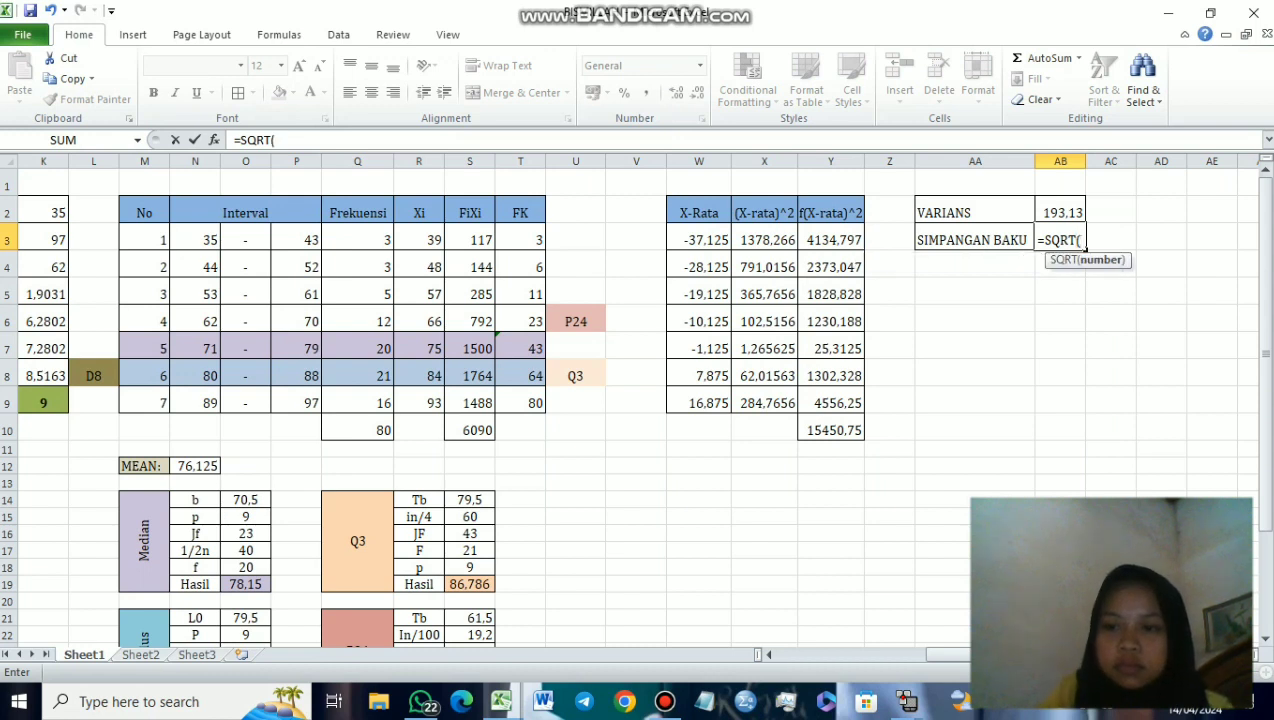
pyautogui.press('Up')
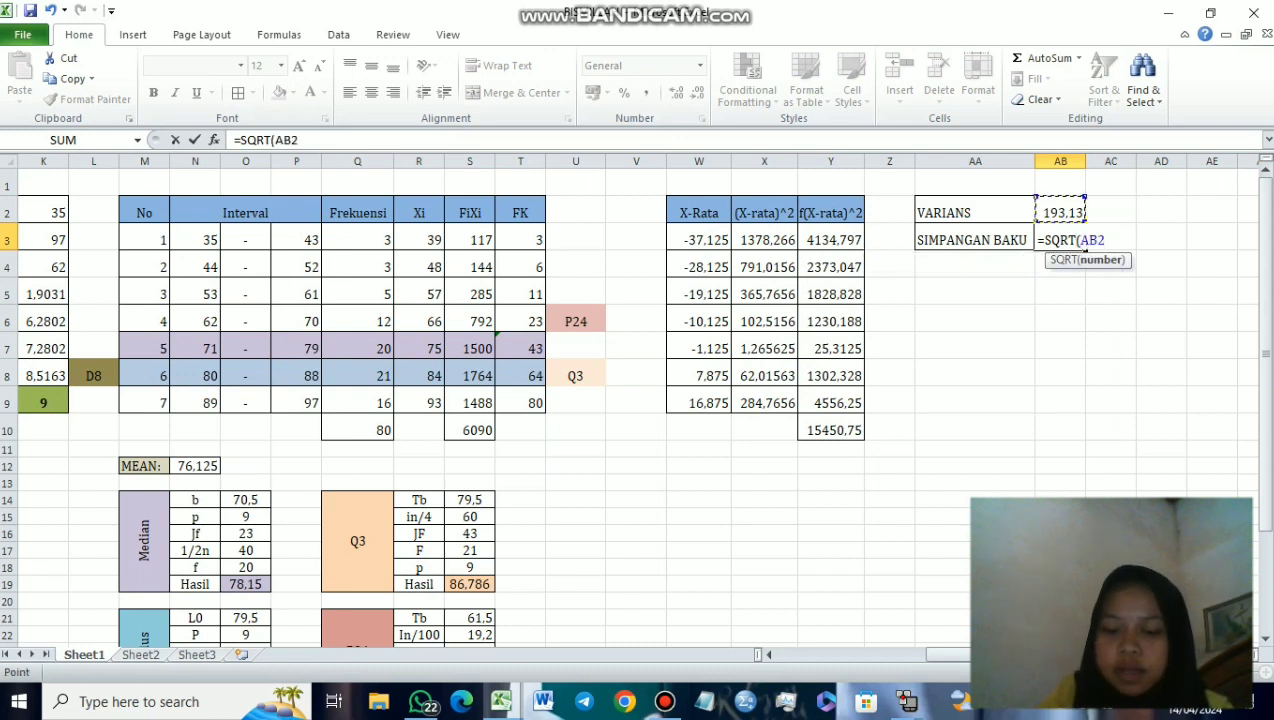
pyautogui.write(')')
pyautogui.press('Return')
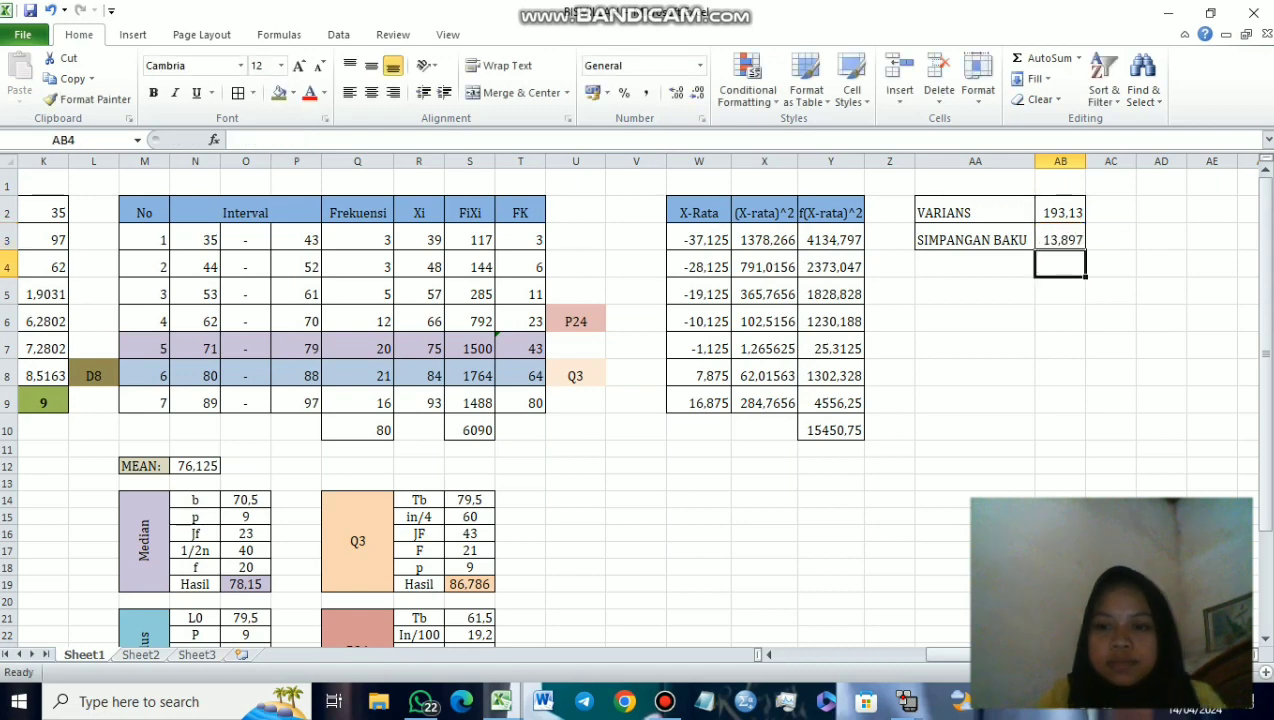
pyautogui.click(764, 466)
# Step: Review the raw data, the list of required statistics, the frequency table and all the calculated result blocks on Sheet1
pyautogui.hscroll(-3, 636, 400)
pyautogui.hscroll(-5, 636, 400)
pyautogui.hscroll(3, 636, 400)
pyautogui.hscroll(-3, 636, 400)
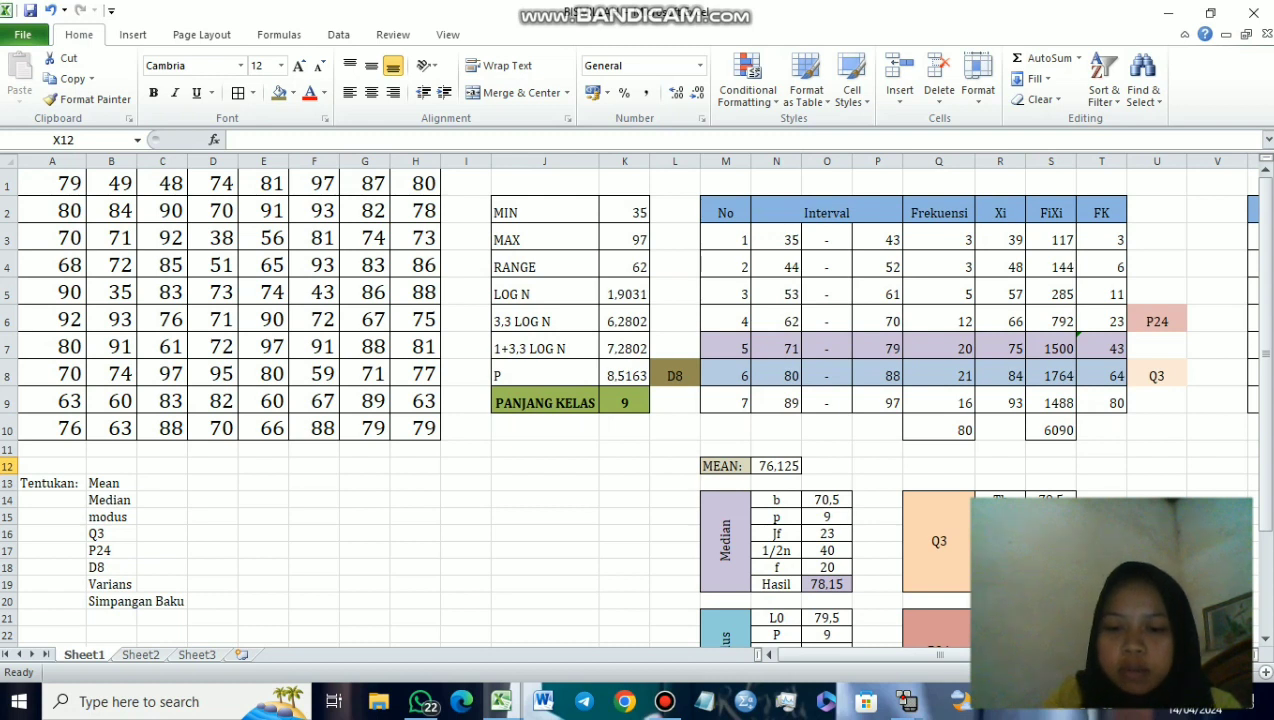
pyautogui.scroll(-1, 636, 400)
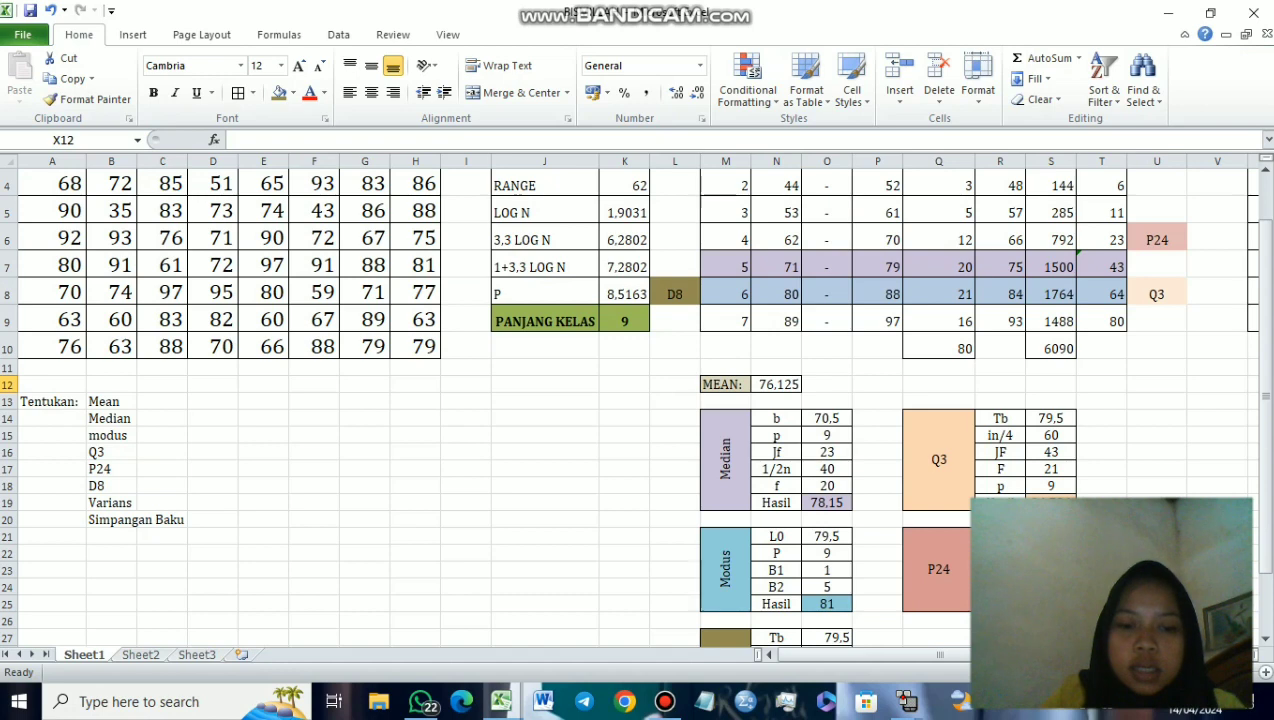
pyautogui.hscroll(4, 636, 400)
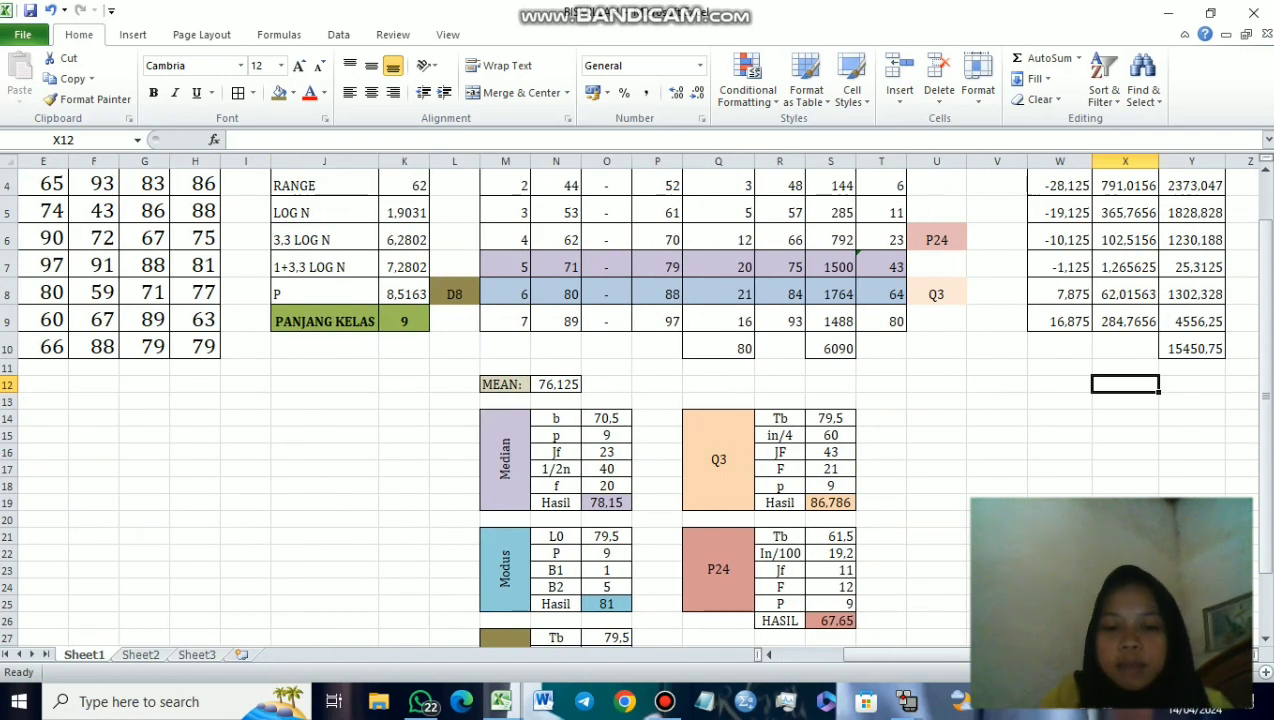
pyautogui.scroll(-2, 629, 407)
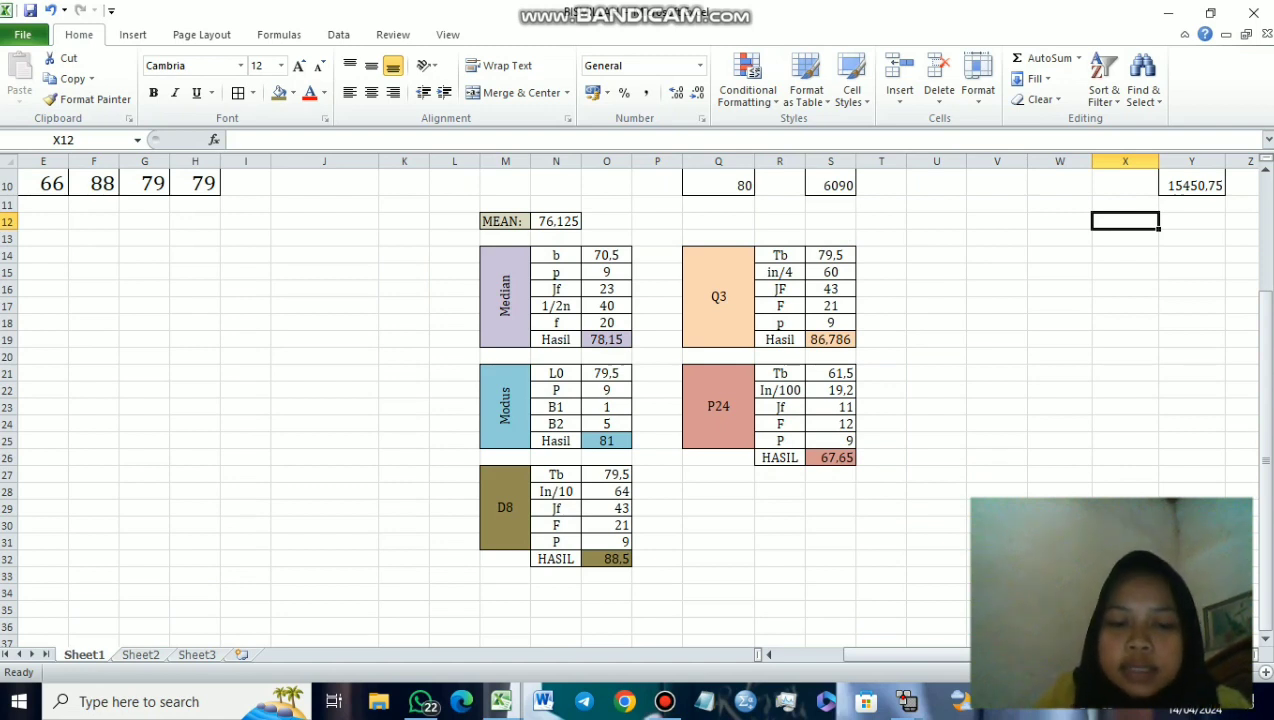
pyautogui.hscroll(3, 629, 407)
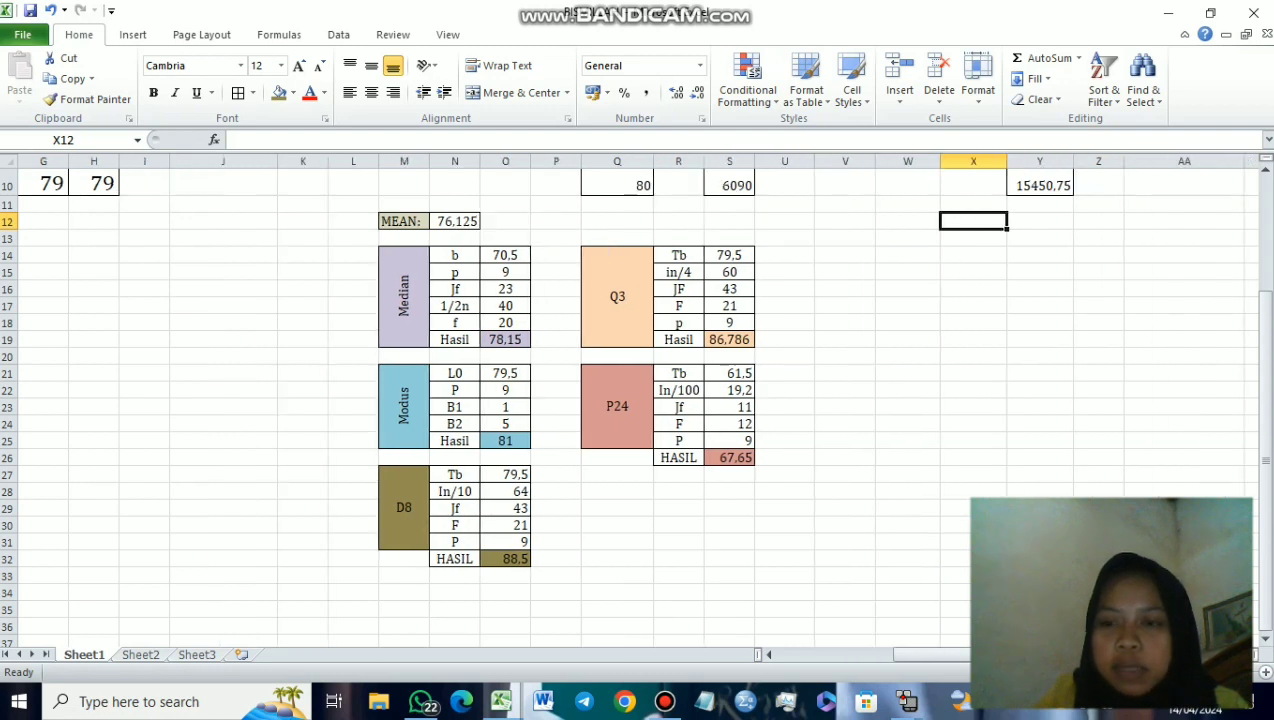
pyautogui.scroll(3, 629, 407)
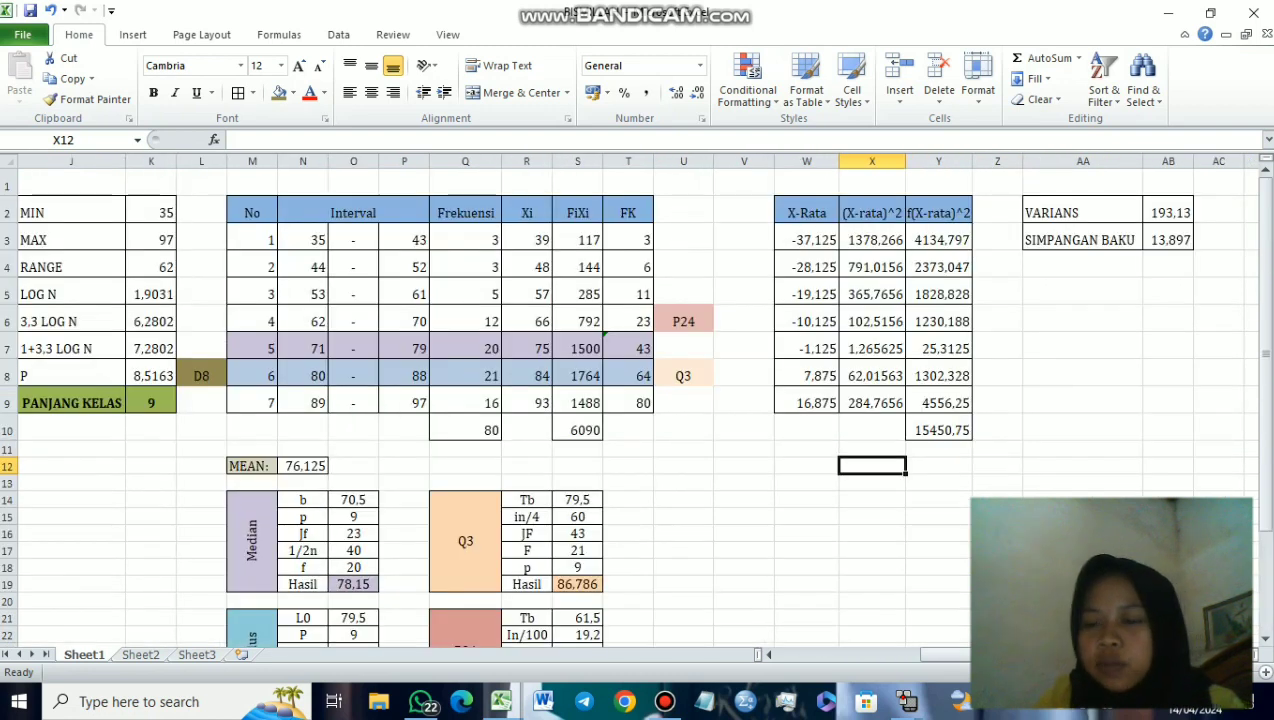
pyautogui.hscroll(3, 629, 407)
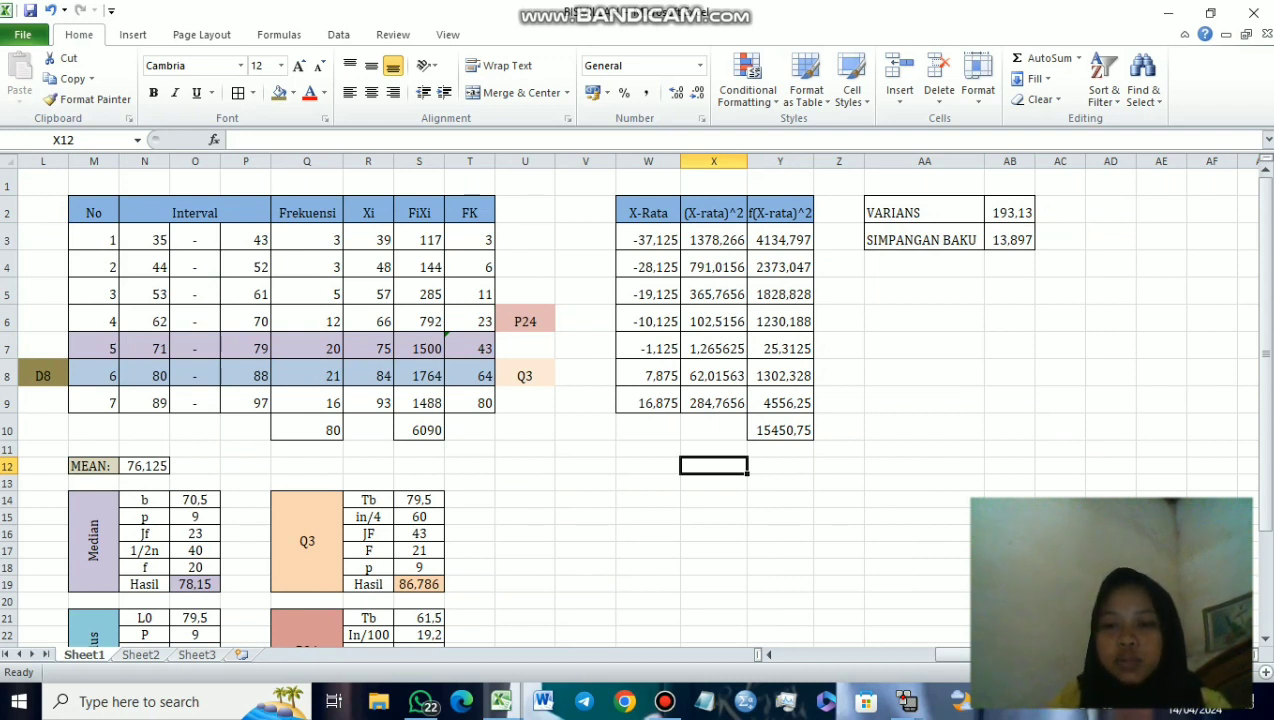
pyautogui.click(839, 376)
pyautogui.hscroll(-3, 636, 400)
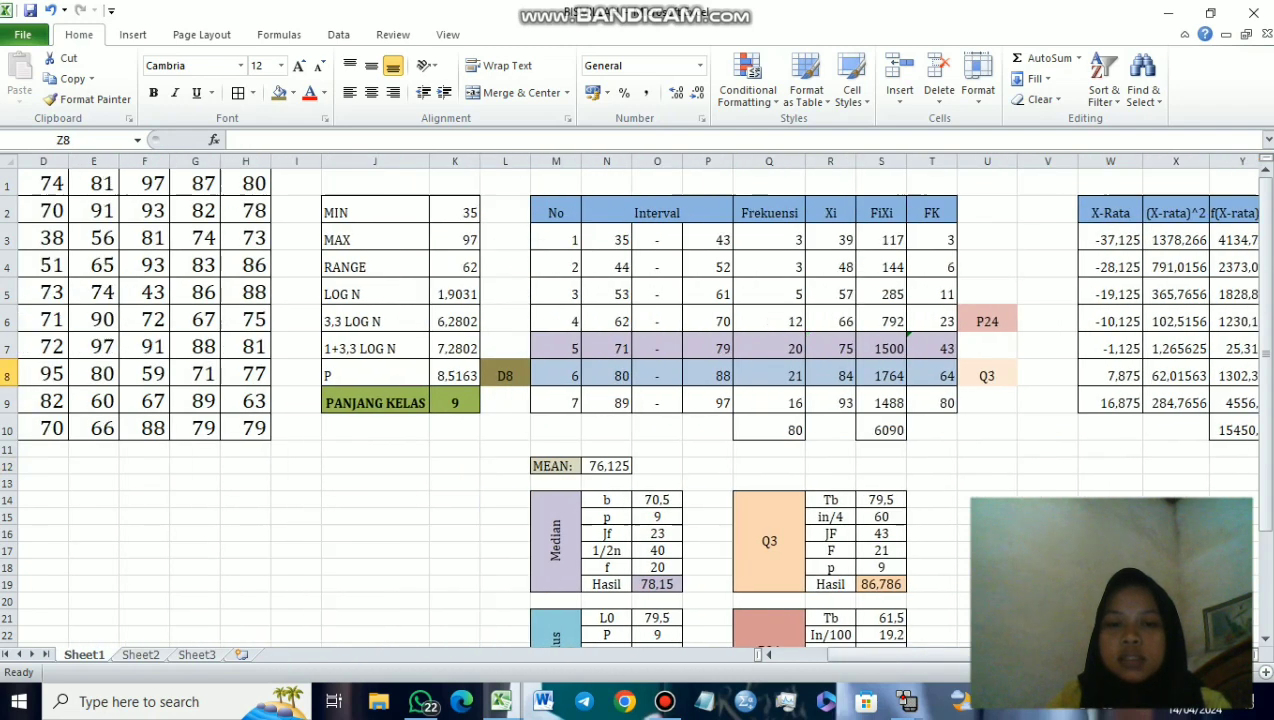
pyautogui.hscroll(-3, 636, 400)
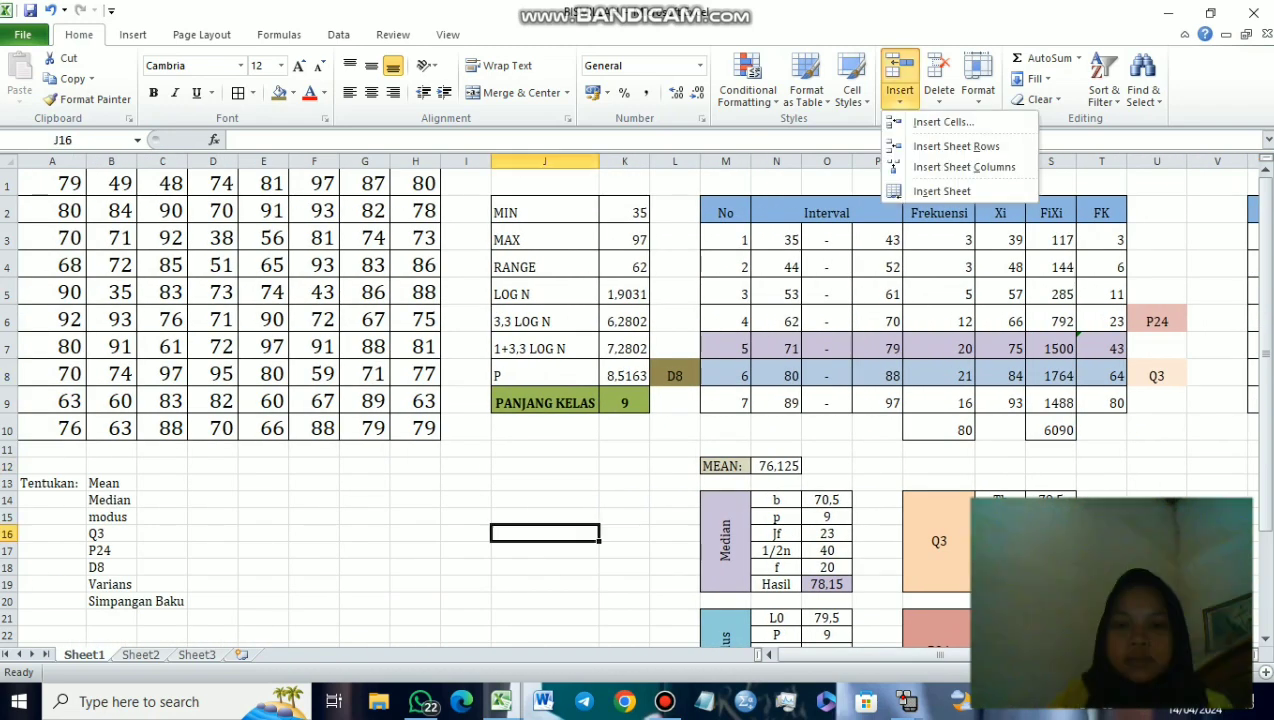
pyautogui.press('Escape')
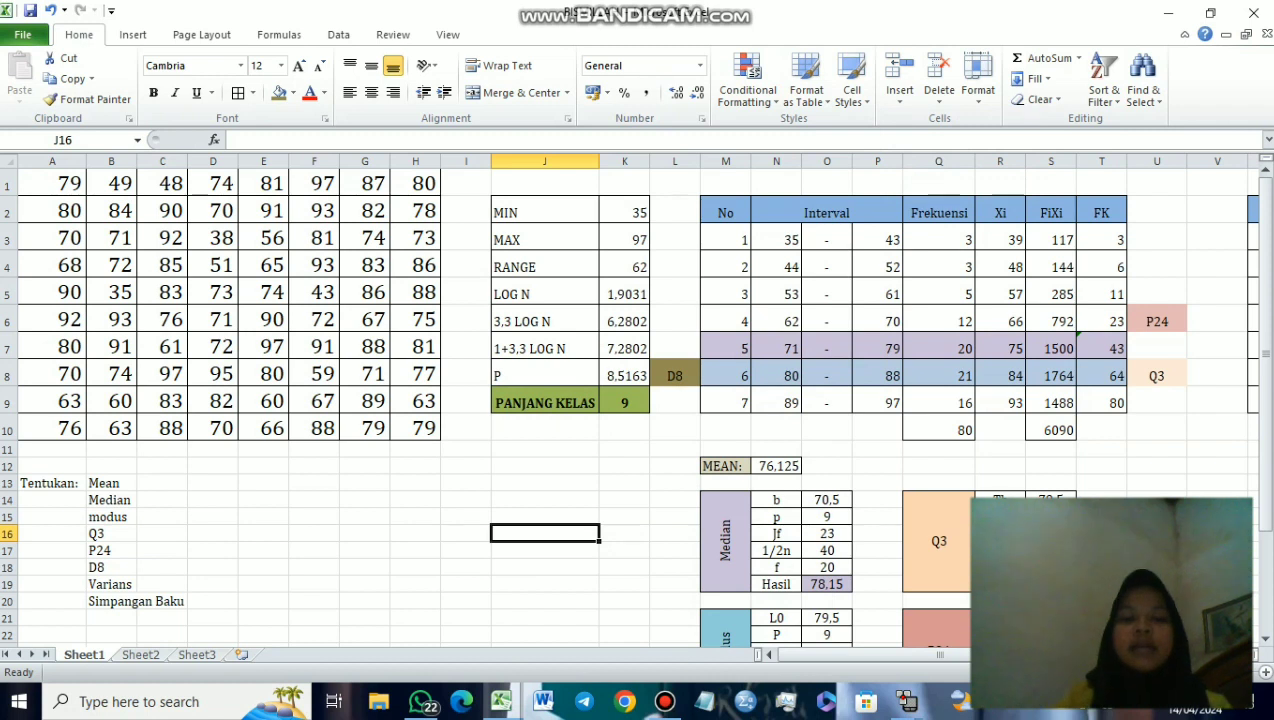